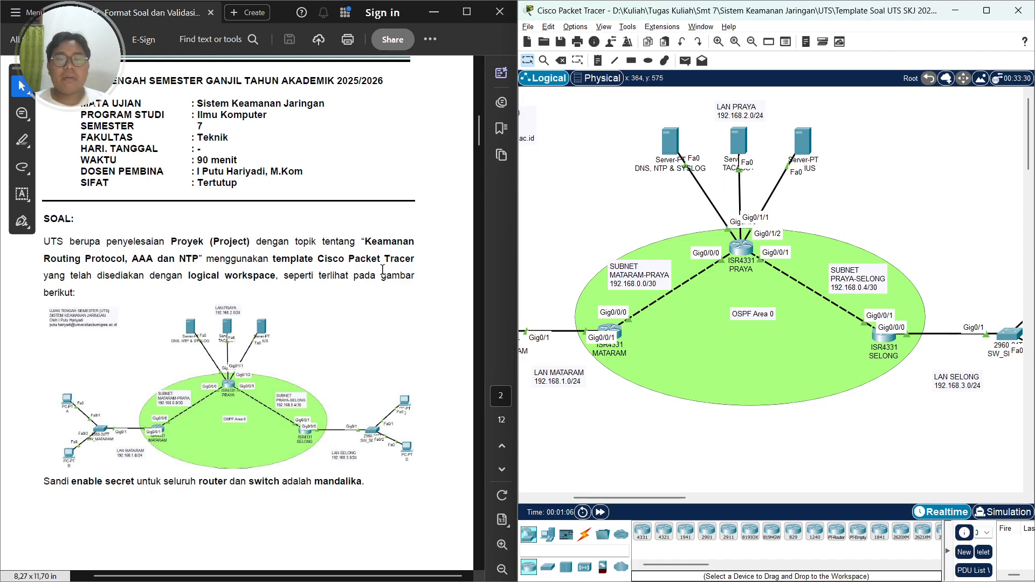
Examine the exam topology in the document and pan across the network topology in the workspace
{"action": "scroll", "coordinate": [283, 312], "scroll_direction": "down", "scroll_amount": 2}
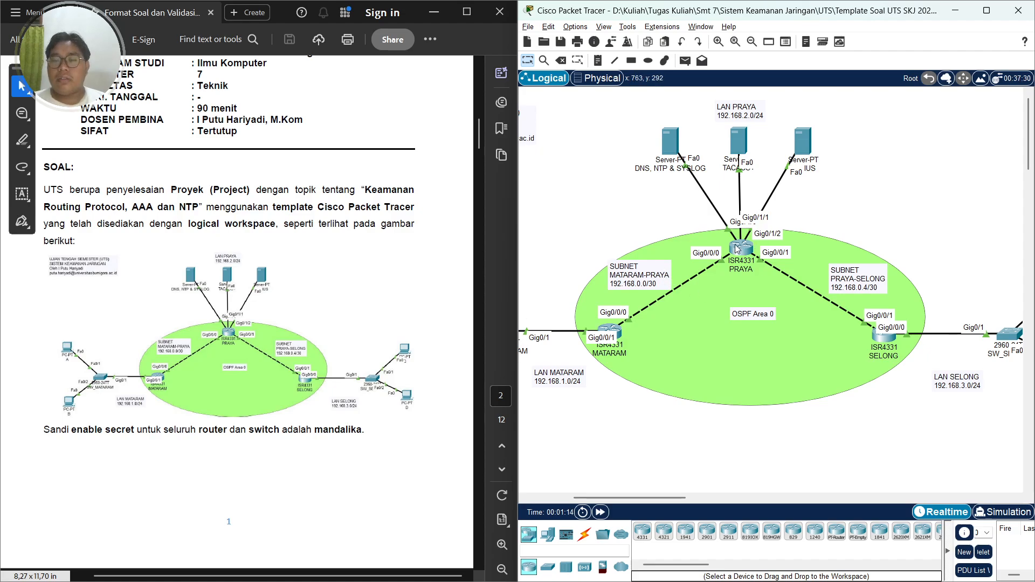
{"action": "mouse_move", "coordinate": [737, 249]}
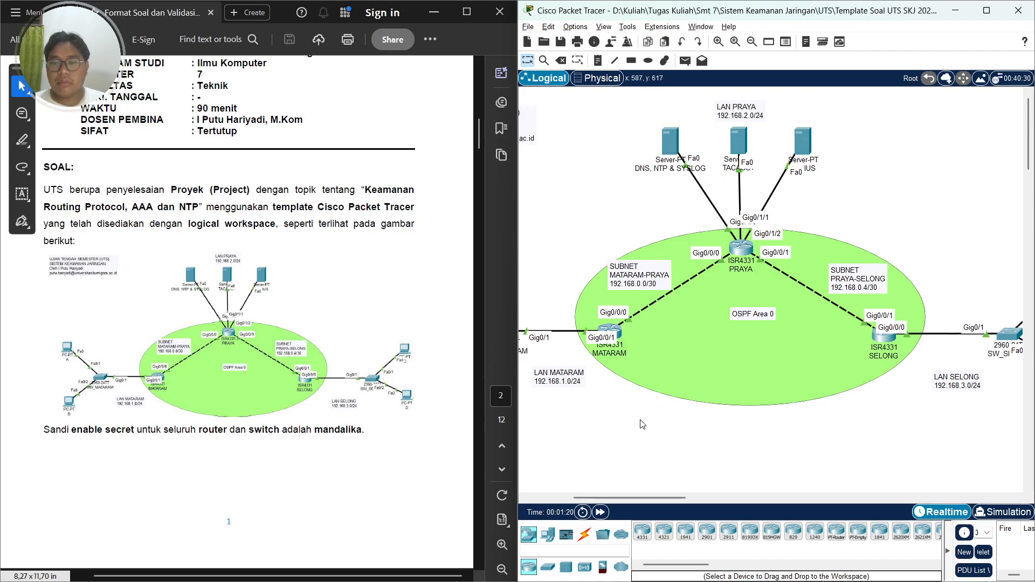
{"action": "left_click_drag", "start_coordinate": [618, 497], "coordinate": [615, 465]}
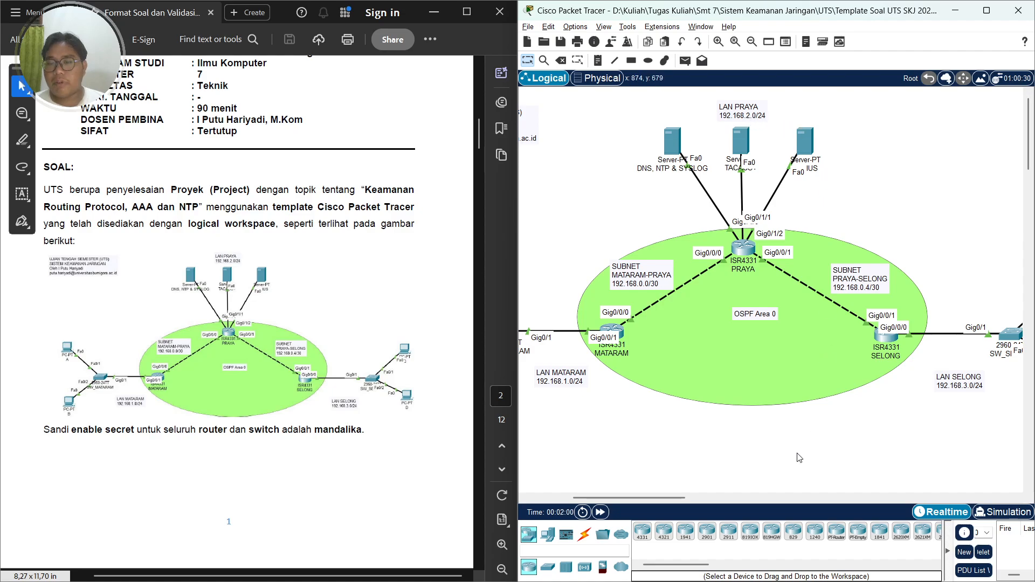
{"action": "left_click_drag", "start_coordinate": [680, 498], "coordinate": [740, 496]}
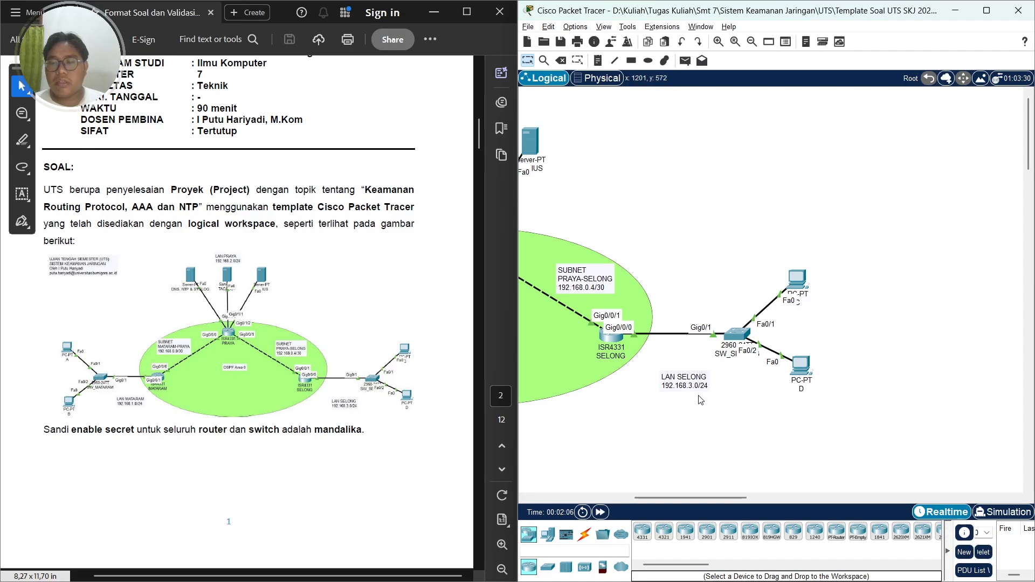
{"action": "left_click_drag", "start_coordinate": [682, 497], "coordinate": [573, 509]}
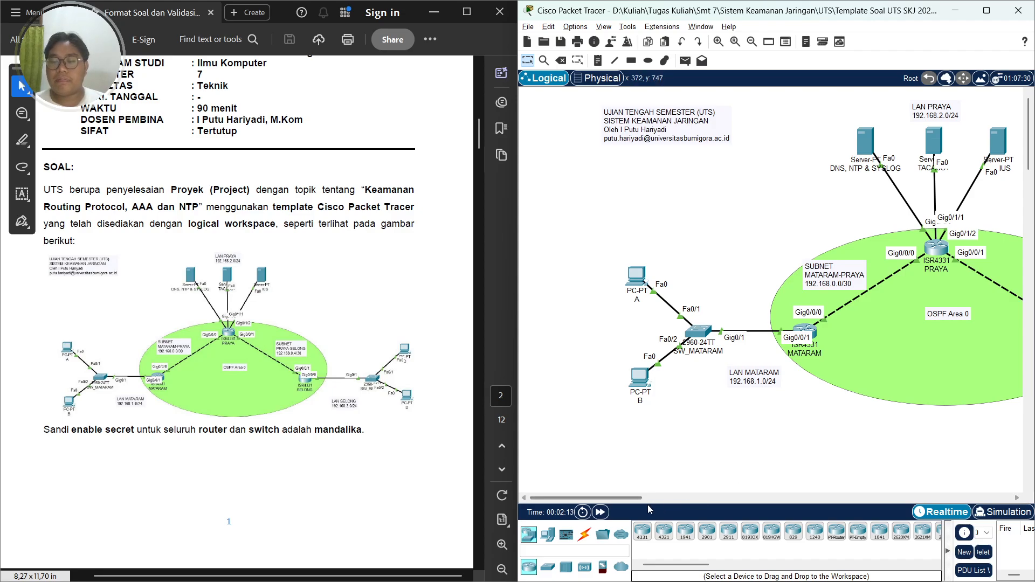
{"action": "left_click_drag", "start_coordinate": [637, 497], "coordinate": [670, 496]}
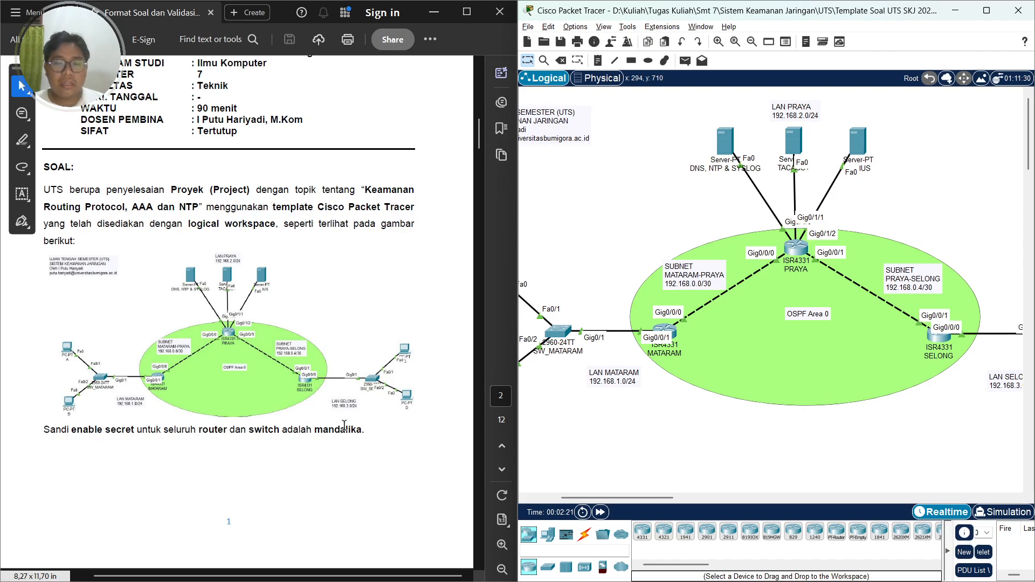
Read the addressing table and the first task on OSPF configuration in the exam document
{"action": "scroll", "coordinate": [344, 425], "scroll_direction": "down", "scroll_amount": 10}
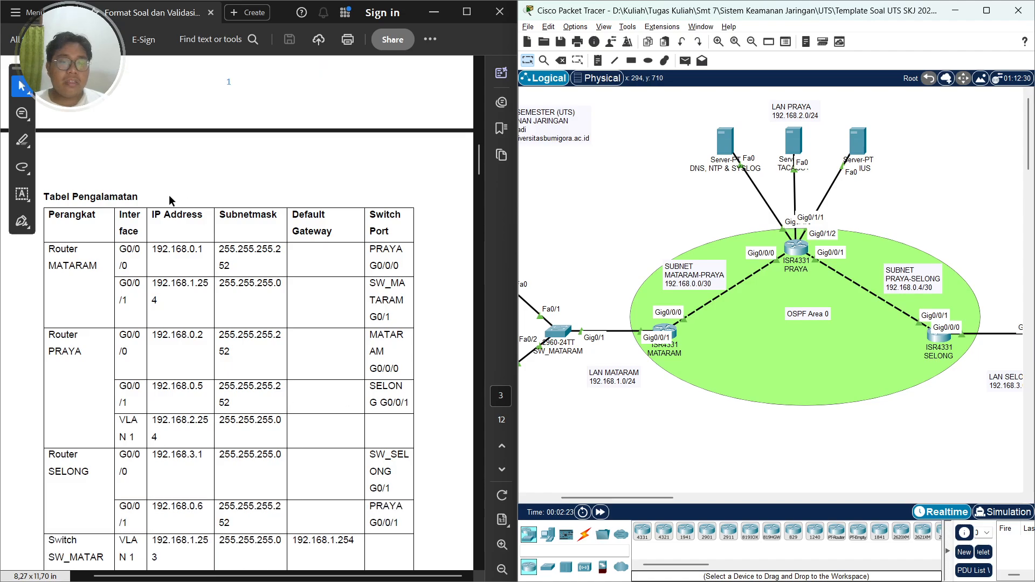
{"action": "scroll", "coordinate": [136, 209], "scroll_direction": "down", "scroll_amount": 4}
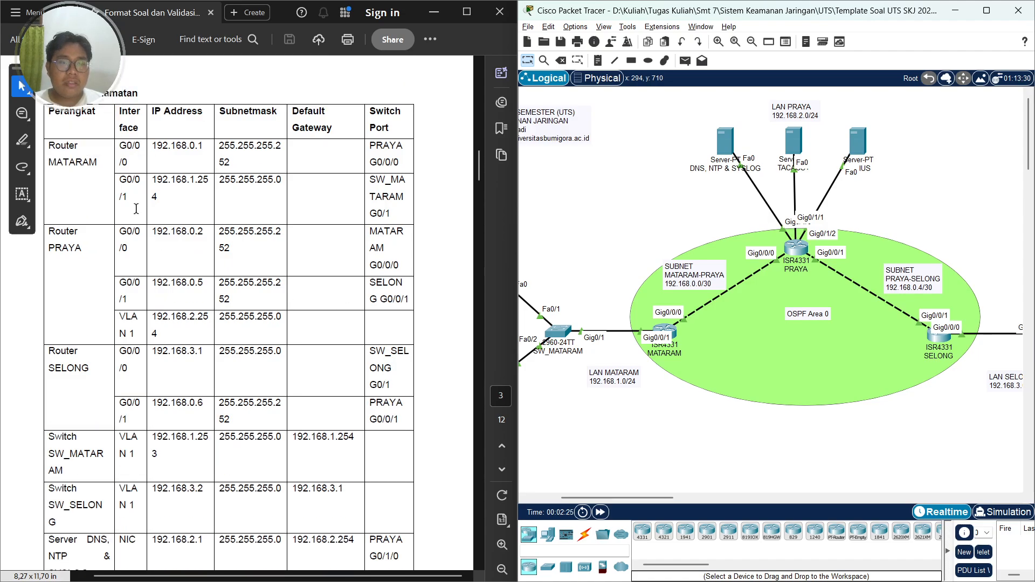
{"action": "scroll", "coordinate": [159, 243], "scroll_direction": "down", "scroll_amount": 7}
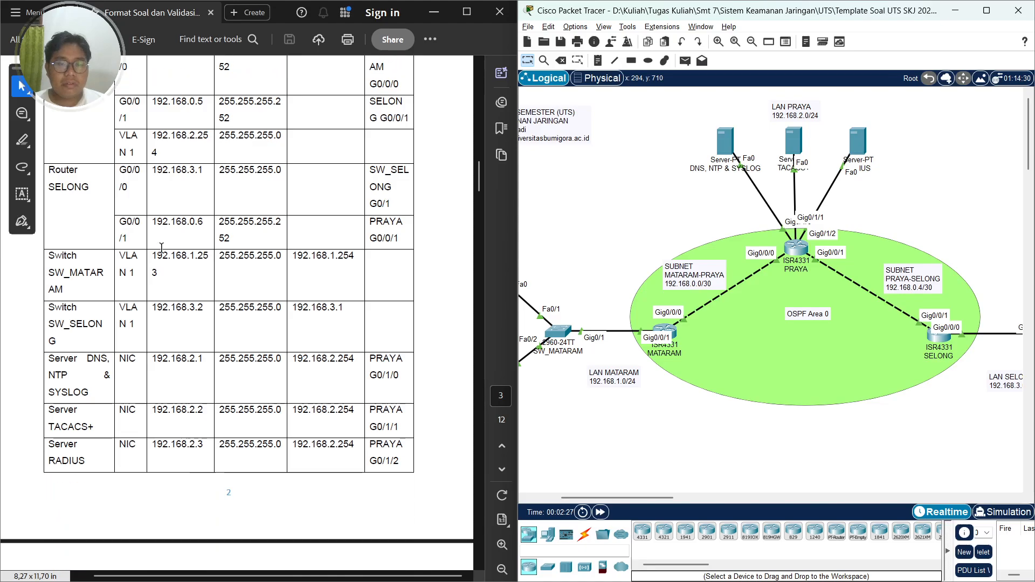
{"action": "scroll", "coordinate": [162, 248], "scroll_direction": "down", "scroll_amount": 20}
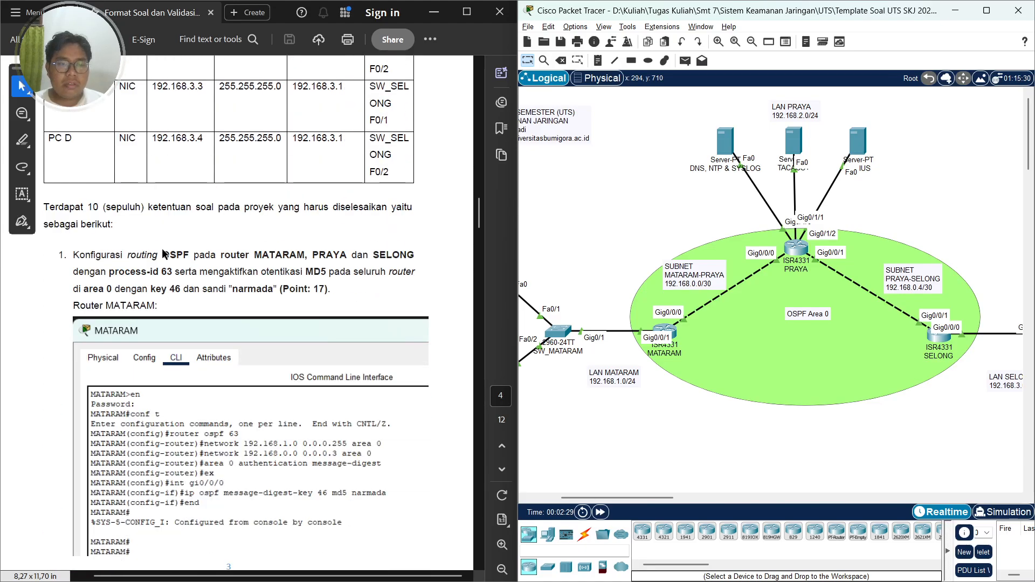
{"action": "scroll", "coordinate": [164, 253], "scroll_direction": "down", "scroll_amount": 5}
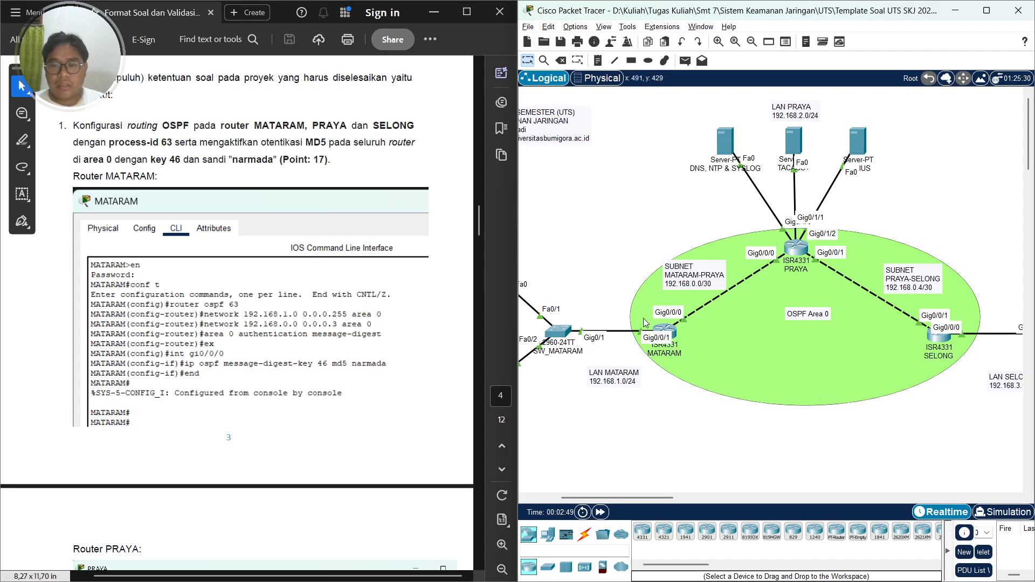
Open the MATARAM router's command line, enter privileged mode and enter global configuration mode
{"action": "left_click", "coordinate": [669, 333]}
{"action": "left_click", "coordinate": [452, 136]}
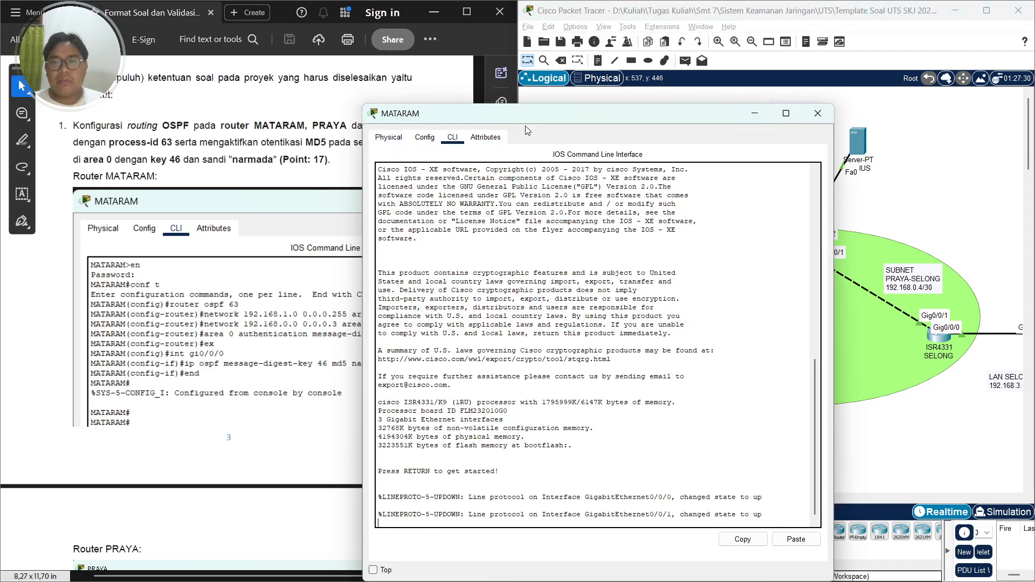
{"action": "left_click_drag", "start_coordinate": [525, 117], "coordinate": [681, 55]}
{"action": "key", "text": "Return"}
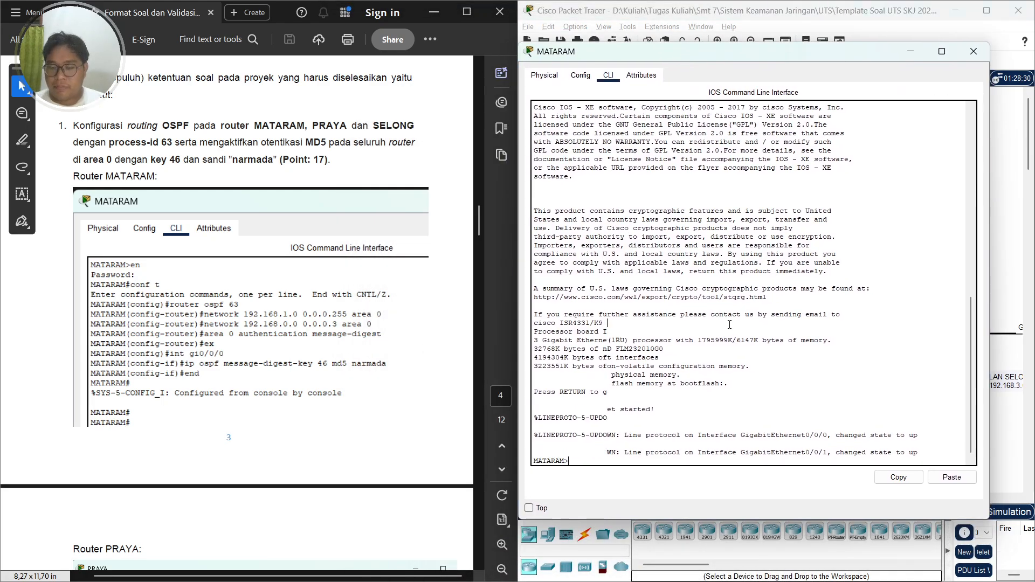
{"action": "type", "text": "e"}
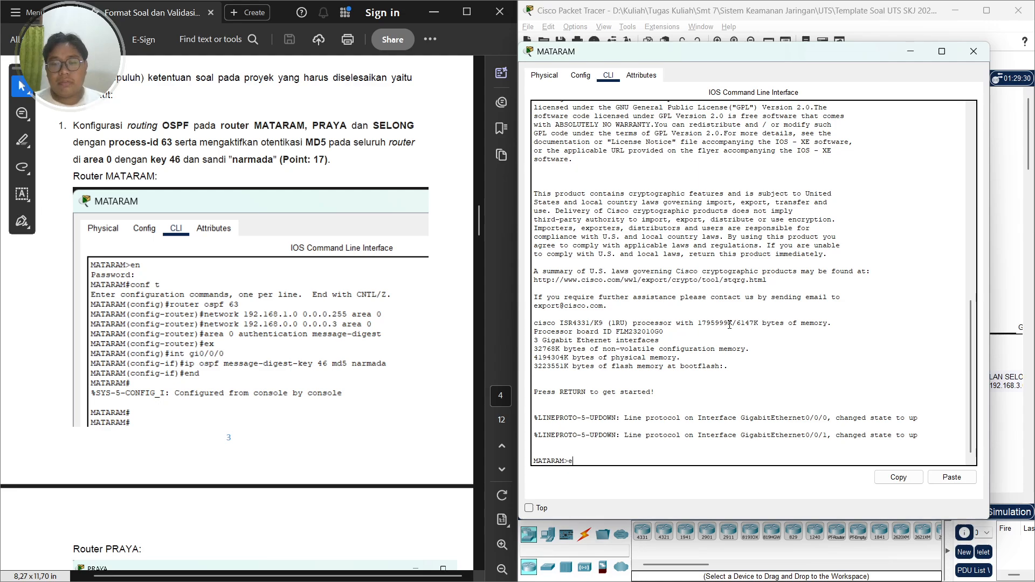
{"action": "type", "text": "n"}
{"action": "key", "text": "Return"}
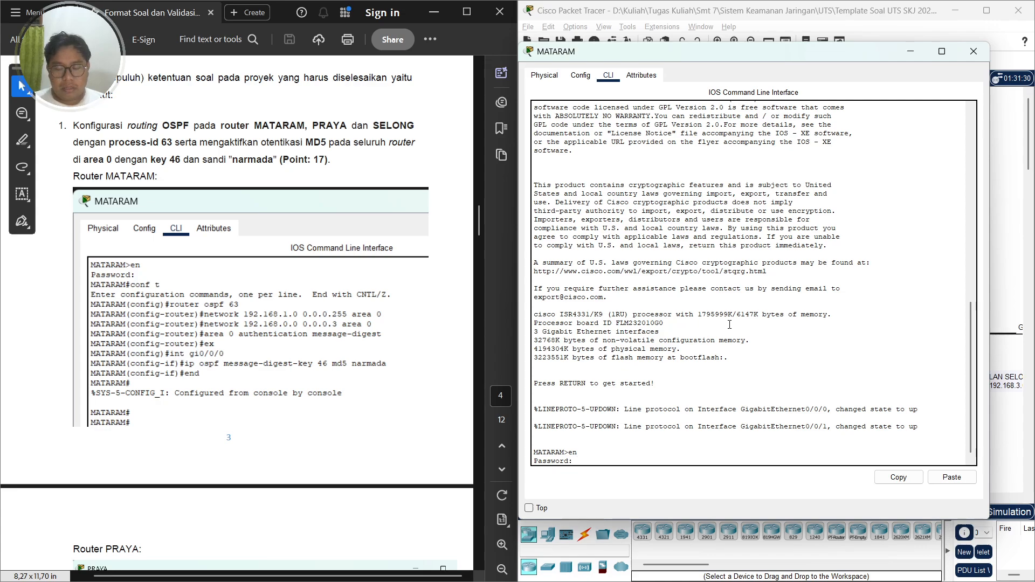
{"action": "key", "text": "Return"}
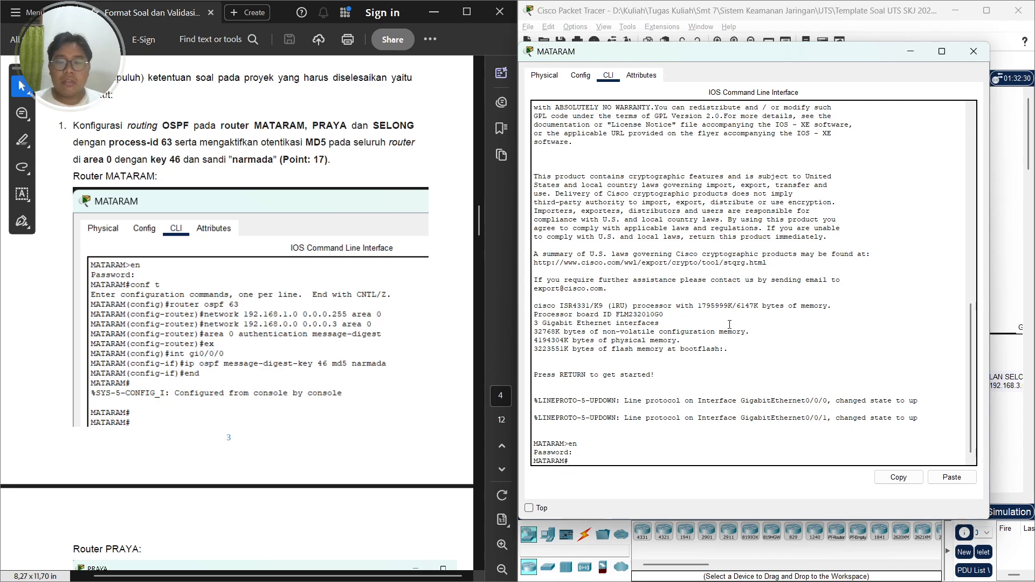
{"action": "type", "text": "conf t"}
{"action": "key", "text": "Return"}
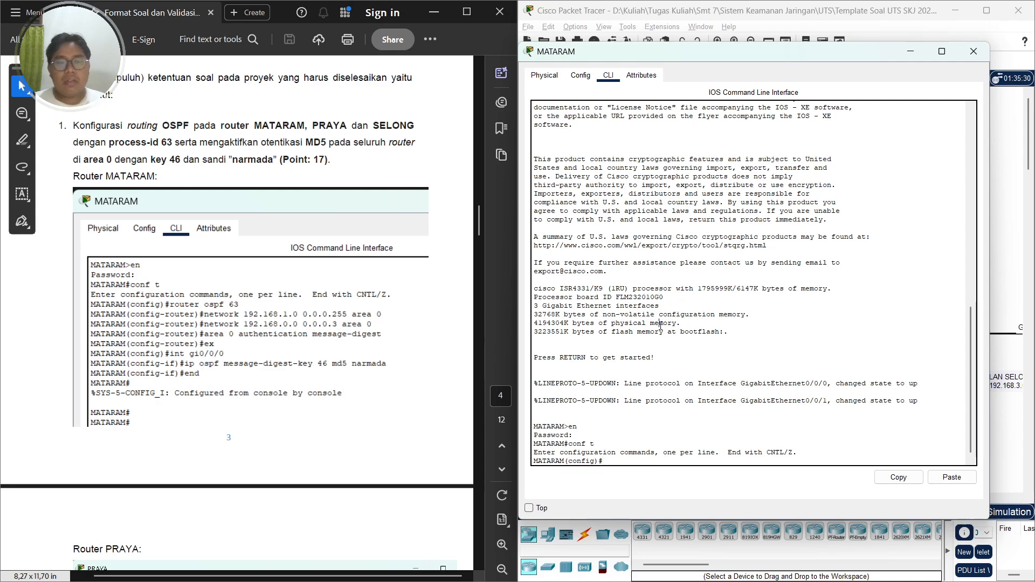
Start OSPF routing process 63 on MATARAM
{"action": "type", "text": "router ospf "}
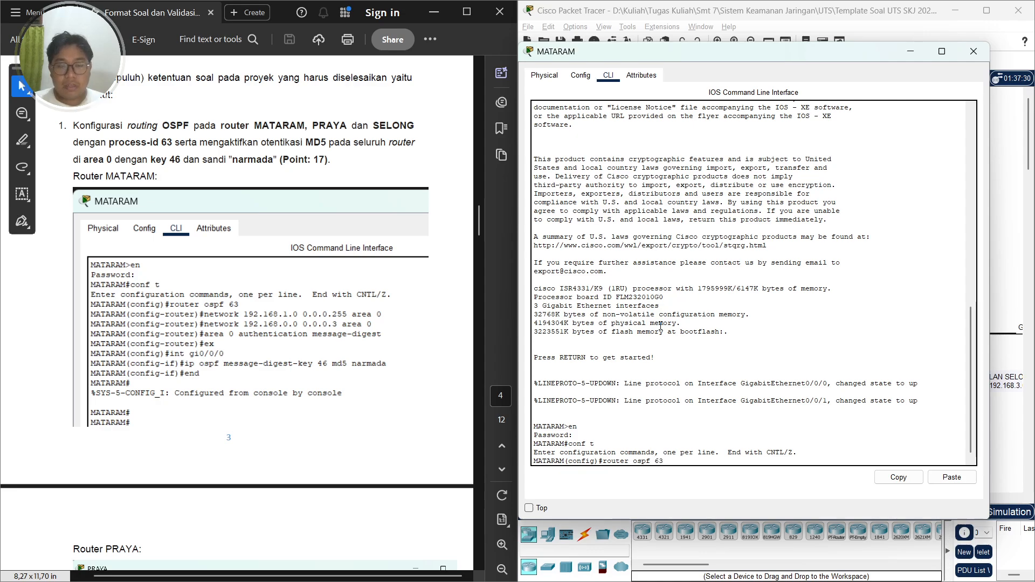
{"action": "type", "text": "63"}
{"action": "key", "text": "Return"}
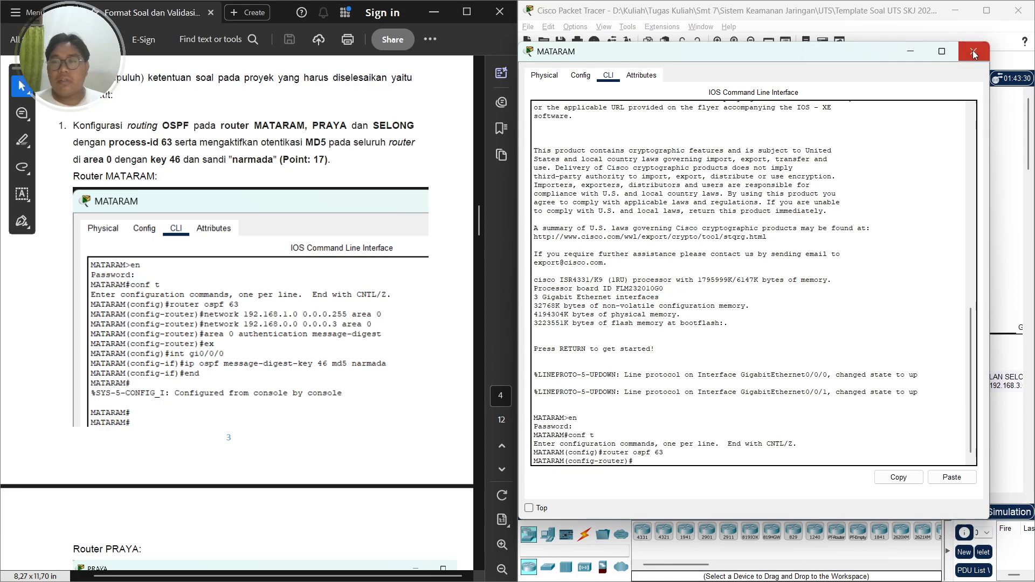
Reopen MATARAM's command line and advertise network 192.168.1.0 with wildcard 0.0.0.255 in area 0
{"action": "left_click", "coordinate": [904, 55]}
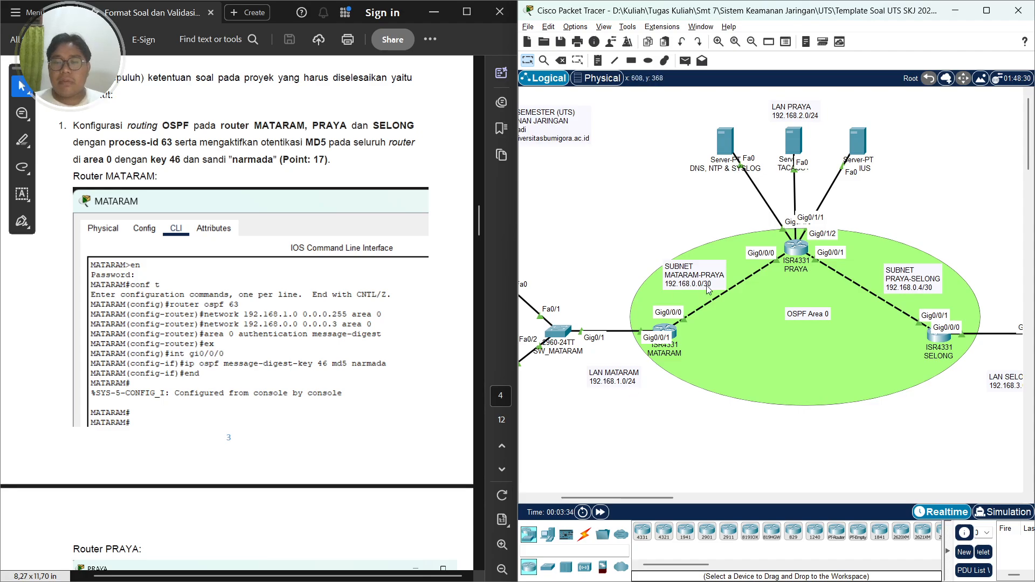
{"action": "left_click", "coordinate": [664, 330]}
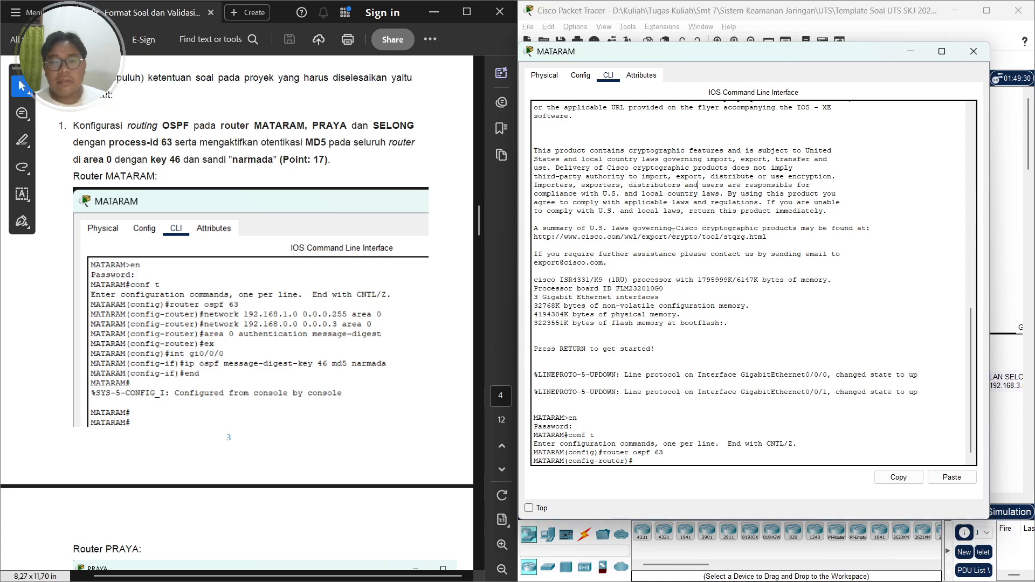
{"action": "type", "text": "network 192.168"}
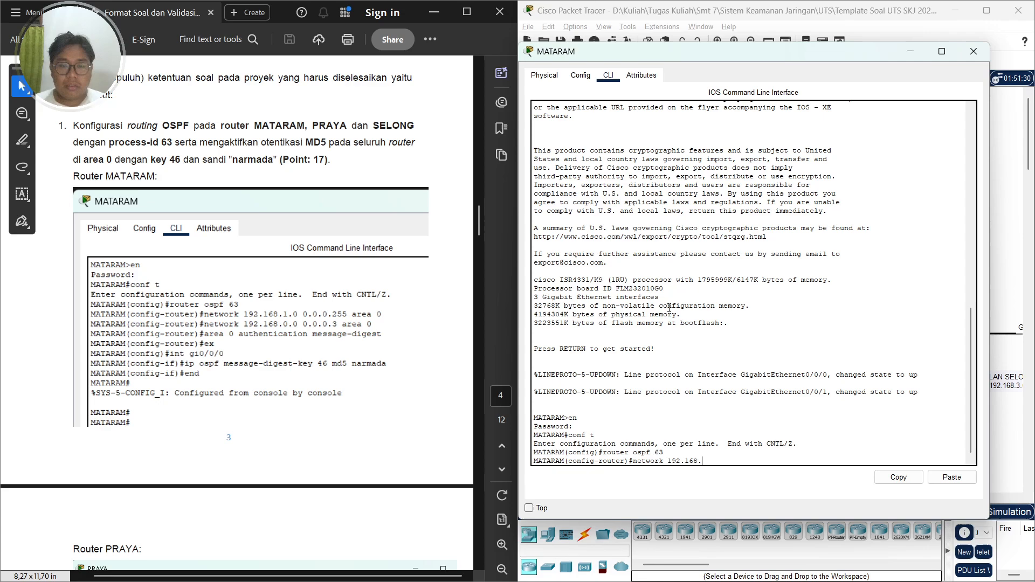
{"action": "type", "text": ".1.0"}
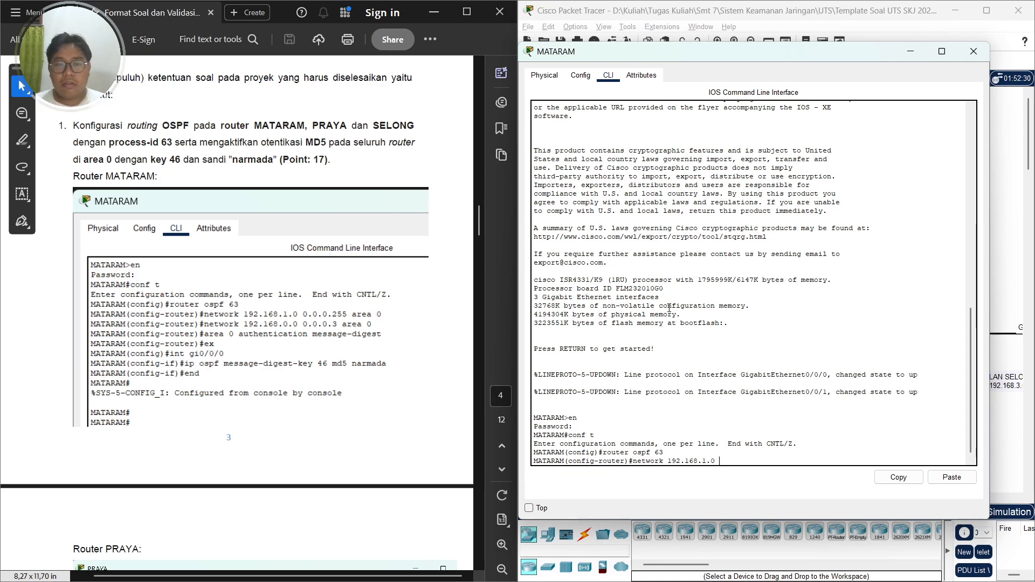
{"action": "type", "text": " 0.0.0.2"}
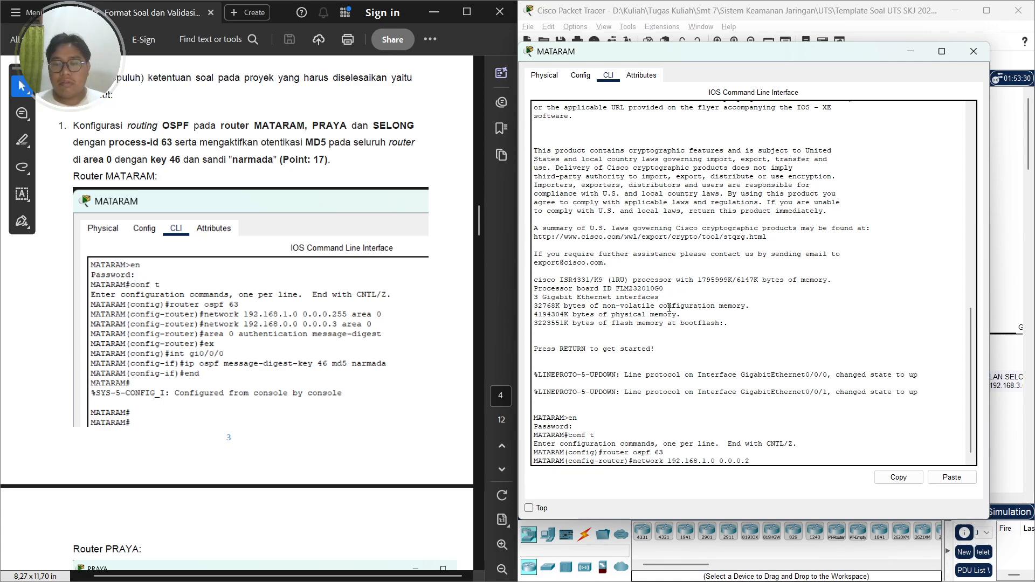
{"action": "type", "text": "55 area 0"}
{"action": "key", "text": "Return"}
Advertise network 192.168.0.0 with wildcard 0.0.0.3 in area 0
{"action": "type", "text": "ne"}
{"action": "key", "text": "BackSpace"}
{"action": "key", "text": "BackSpace"}
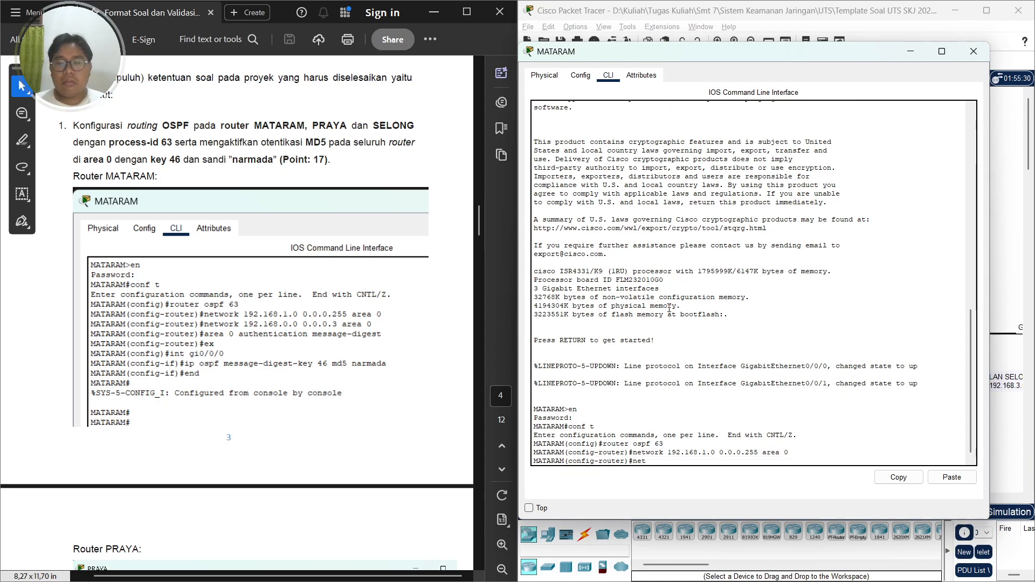
{"action": "key", "text": "Up"}
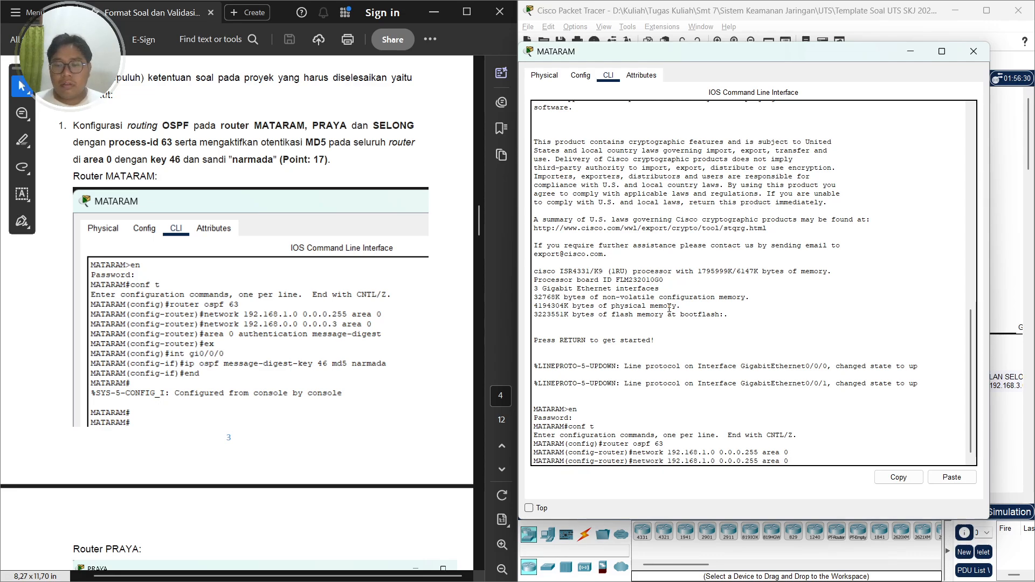
{"action": "key", "text": "Left"}
{"action": "key", "text": "Left"}
{"action": "key", "text": "Left"}
{"action": "key", "text": "Left"}
{"action": "key", "text": "Left"}
{"action": "key", "text": "Left"}
{"action": "key", "text": "Left"}
{"action": "key", "text": "Left"}
{"action": "key", "text": "Left"}
{"action": "key", "text": "Left"}
{"action": "key", "text": "Left"}
{"action": "key", "text": "Left"}
{"action": "key", "text": "Left"}
{"action": "key", "text": "Left"}
{"action": "key", "text": "Left"}
{"action": "key", "text": "Left"}
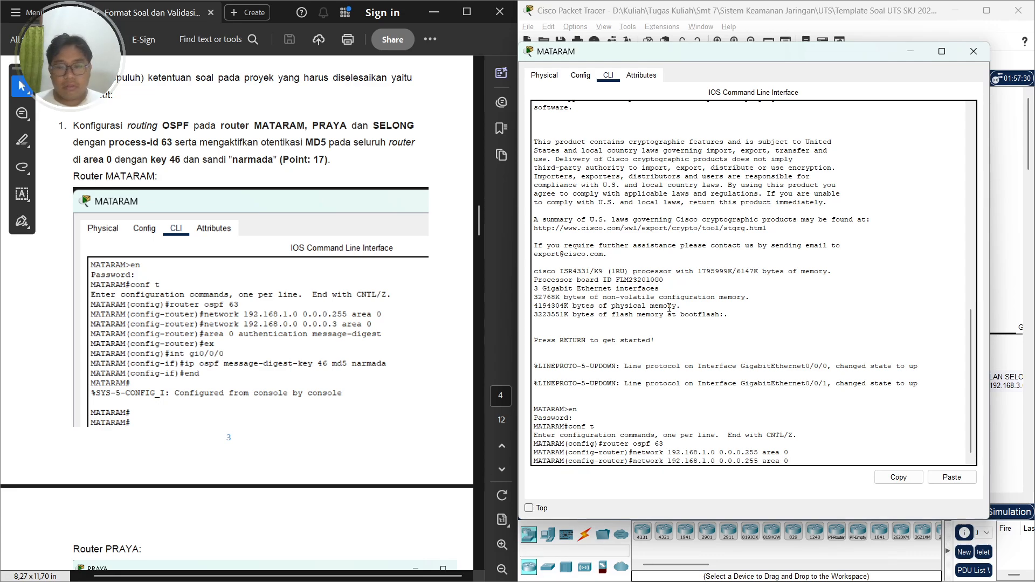
{"action": "key", "text": "Left"}
{"action": "key", "text": "Left"}
{"action": "key", "text": "Left"}
{"action": "key", "text": "BackSpace"}
{"action": "type", "text": "0"}
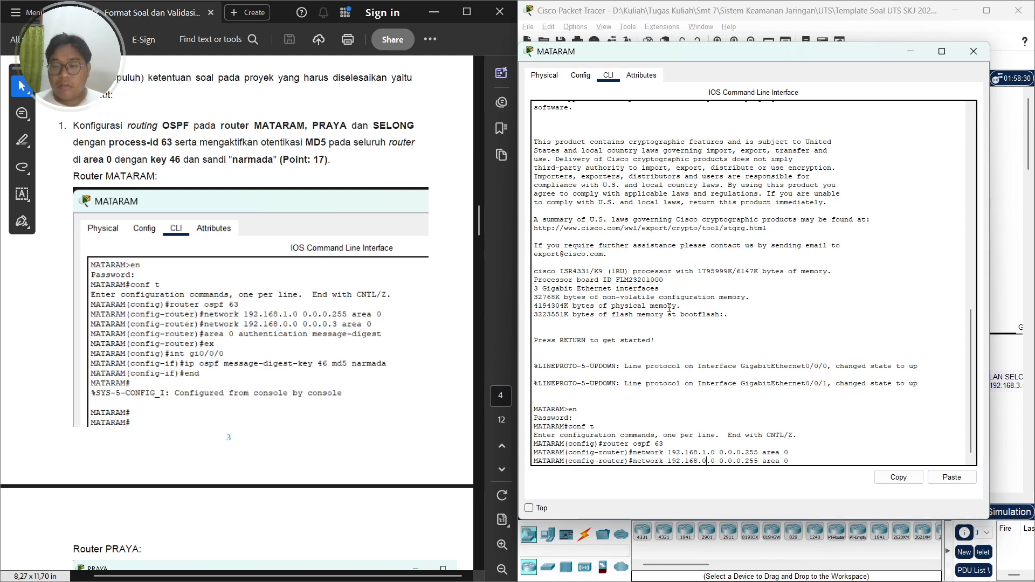
{"action": "key", "text": "Right"}
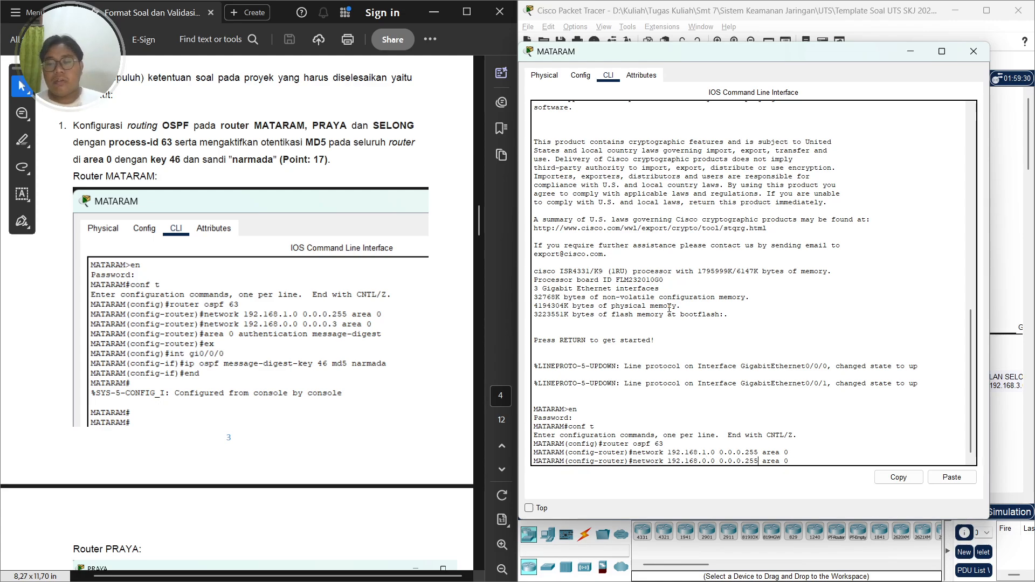
{"action": "key", "text": "BackSpace"}
{"action": "key", "text": "BackSpace"}
{"action": "key", "text": "BackSpace"}
{"action": "type", "text": "3"}
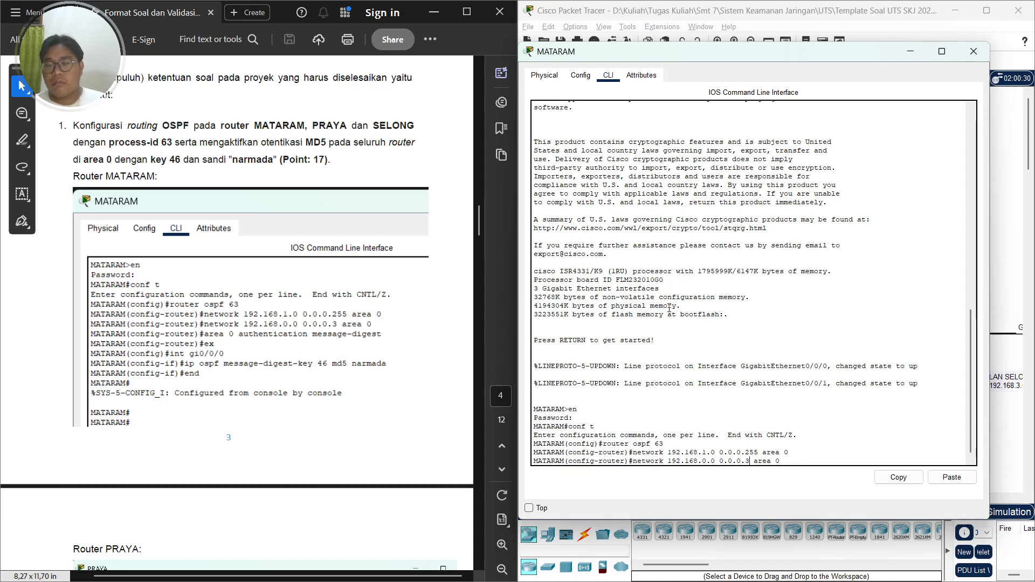
{"action": "key", "text": "Return"}
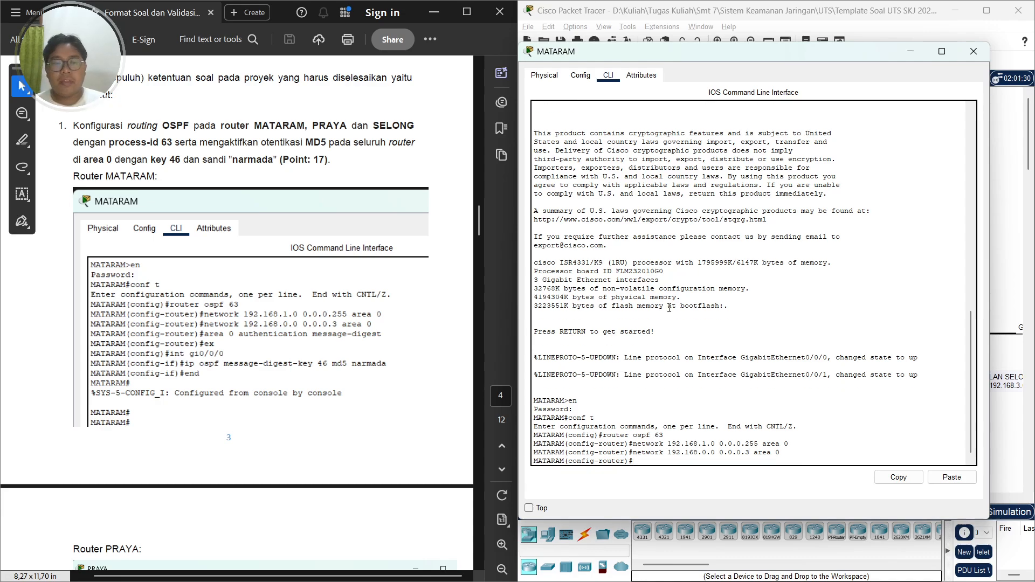
Enable message-digest authentication for area 0, then exit router configuration mode
{"action": "type", "text": "area"}
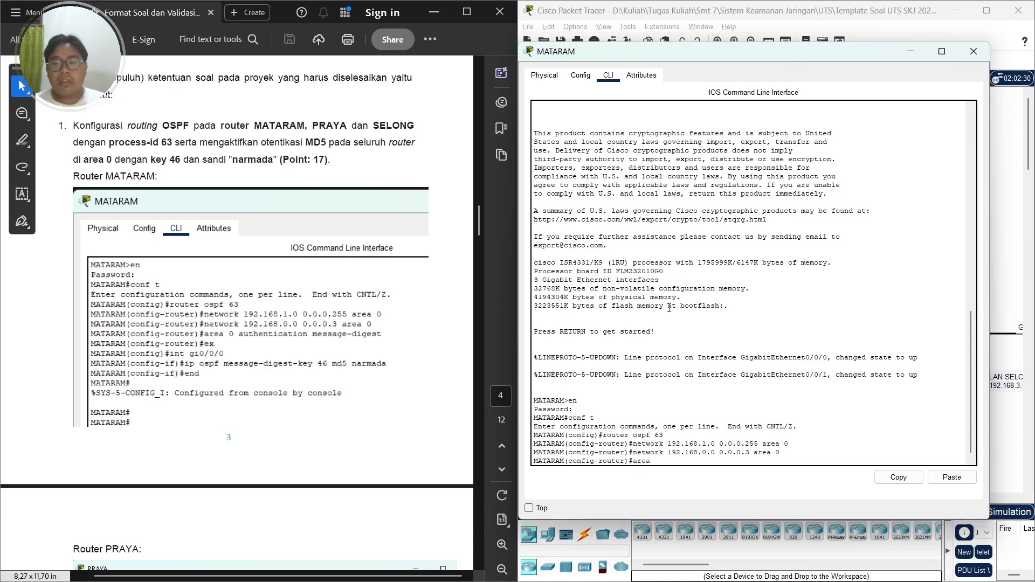
{"action": "type", "text": " 0 aut"}
{"action": "key", "text": "Tab"}
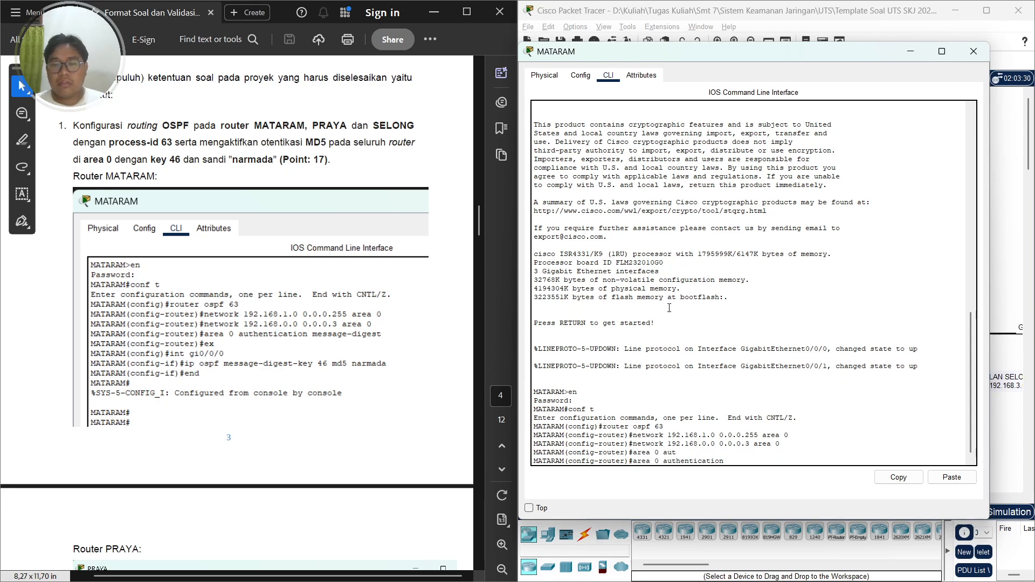
{"action": "type", "text": "mess"}
{"action": "key", "text": "Tab"}
{"action": "key", "text": "Return"}
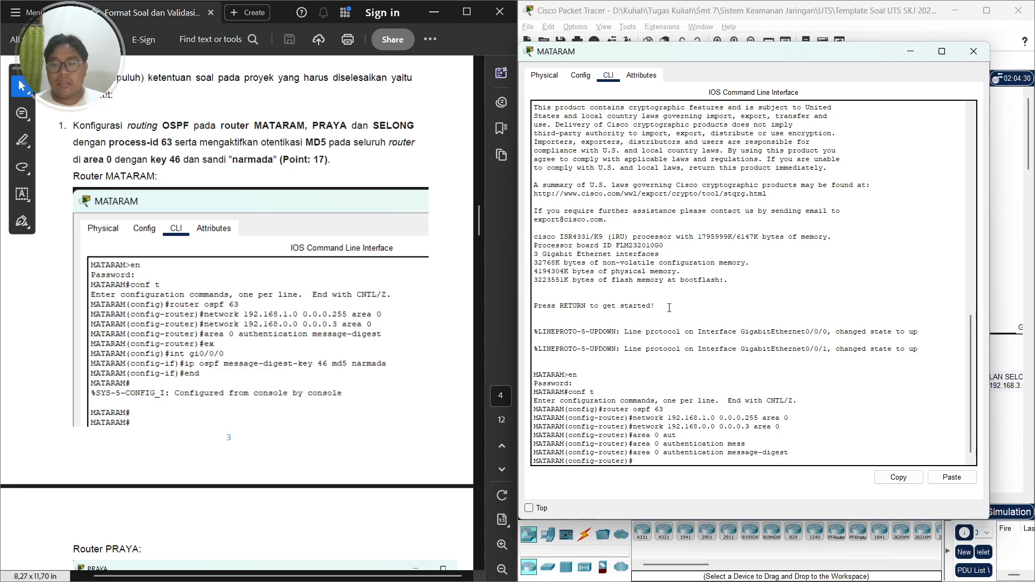
{"action": "type", "text": "ex"}
{"action": "key", "text": "Return"}
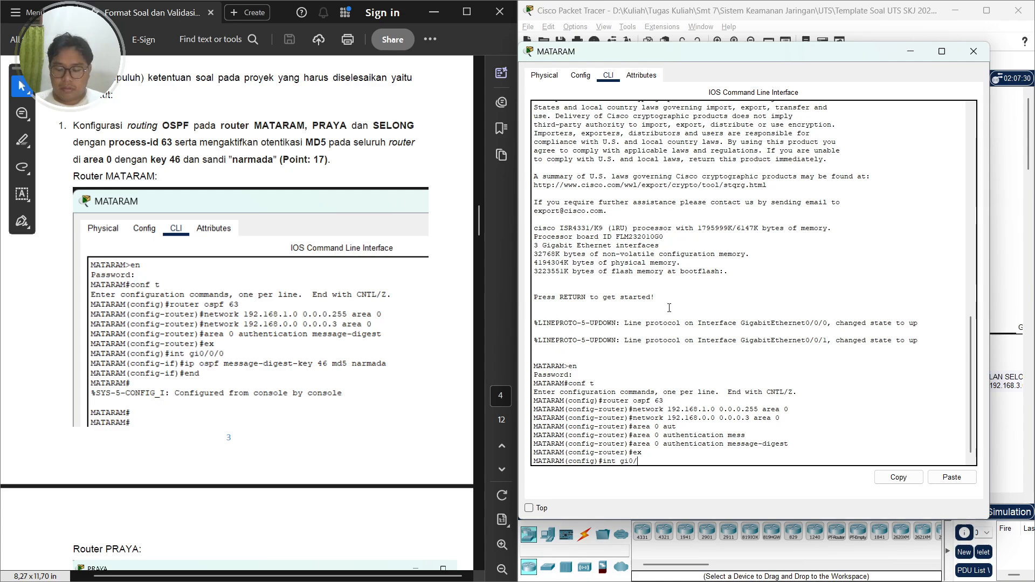
On MATARAM's Gi0/0/0 interface, set OSPF message-digest key 46 with MD5 and the authentication password, then end configuration
{"action": "key", "text": "Return"}
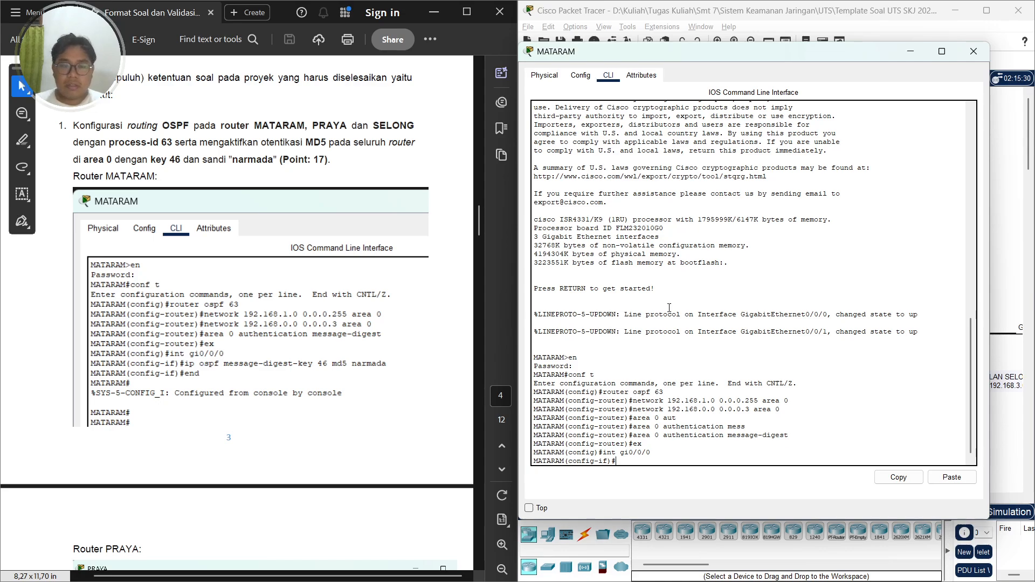
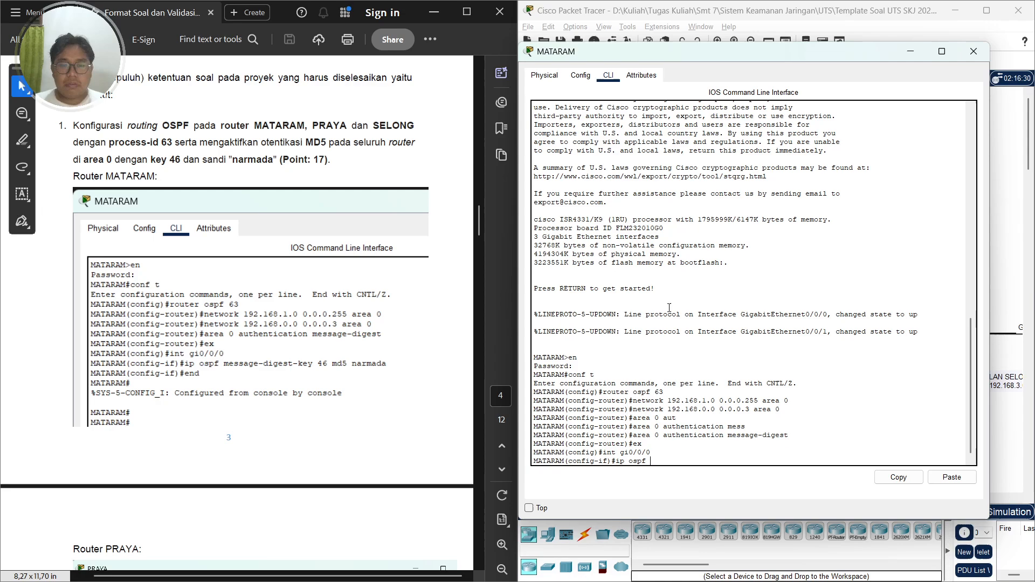
{"action": "key", "text": "Tab"}
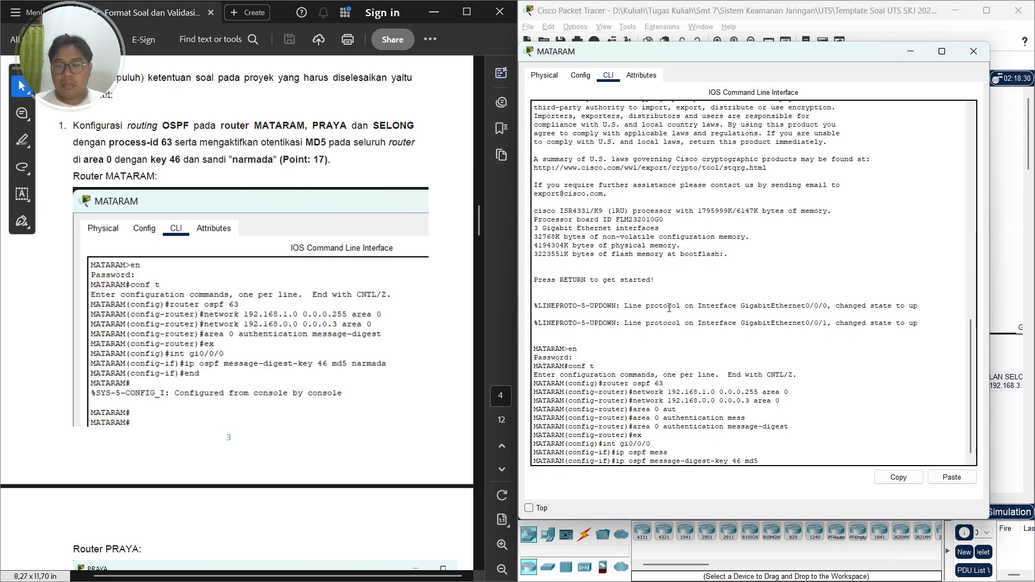
{"action": "key", "text": "Return"}
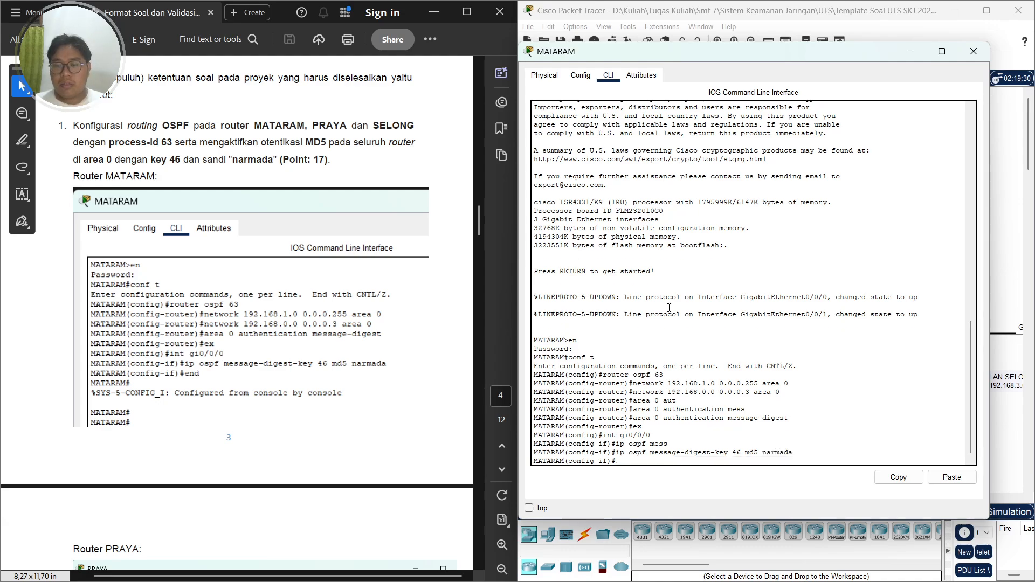
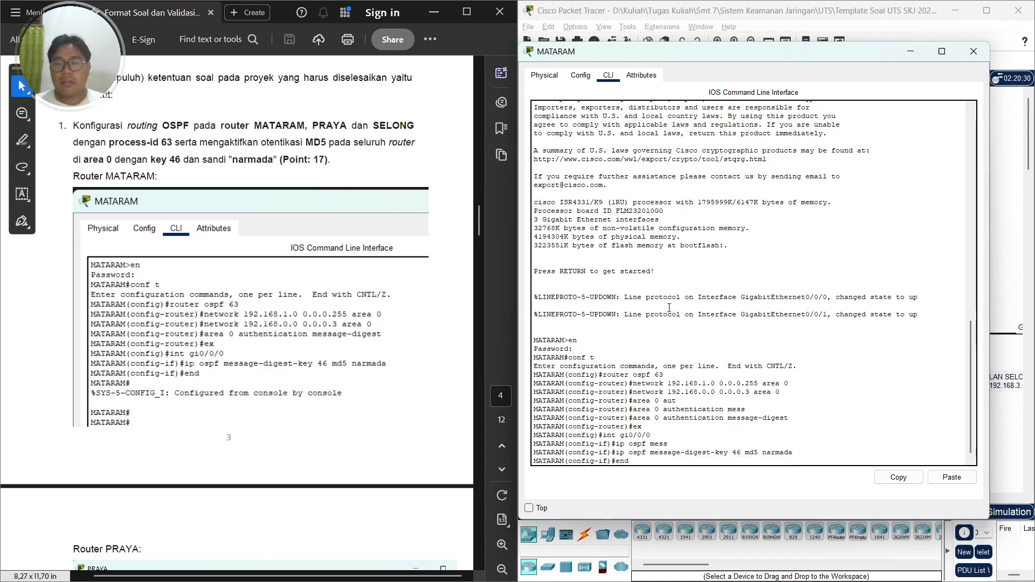
{"action": "key", "text": "Return"}
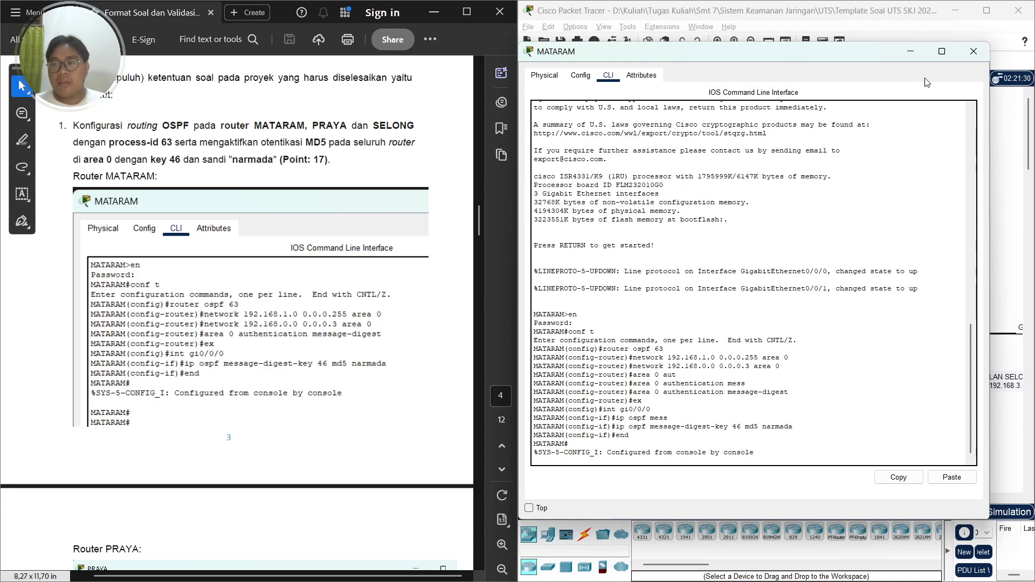
Close MATARAM's window and open PRAYA's command line beside the reference document
{"action": "left_click", "coordinate": [974, 52]}
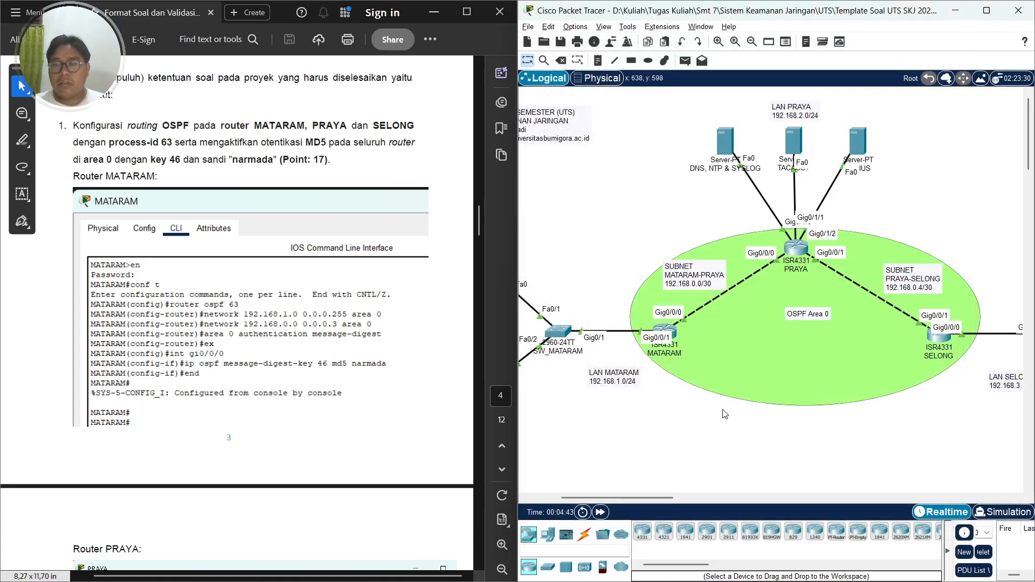
{"action": "left_click", "coordinate": [797, 248]}
{"action": "left_click", "coordinate": [453, 137]}
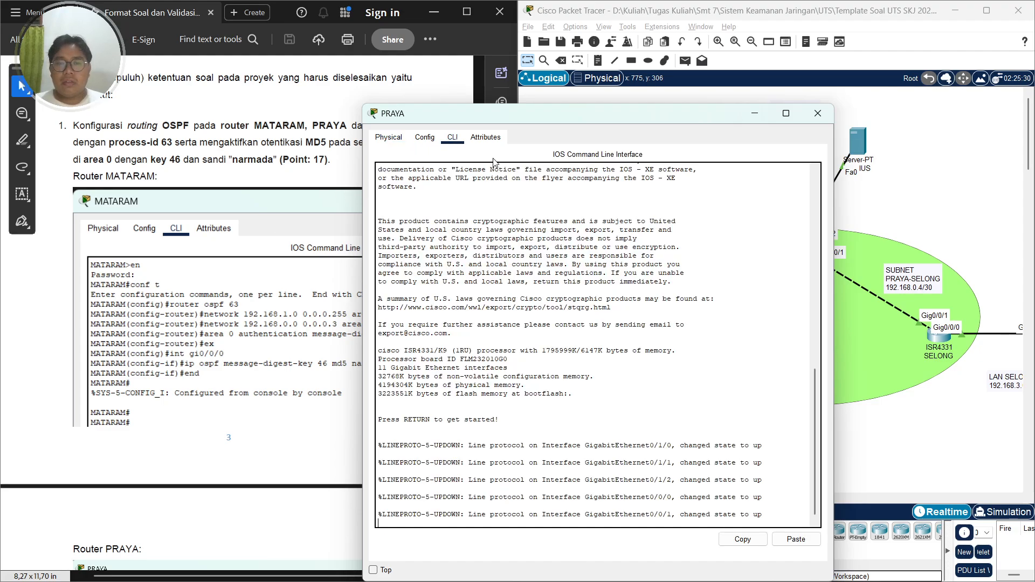
{"action": "left_click_drag", "start_coordinate": [557, 113], "coordinate": [789, 46]}
{"action": "left_click", "coordinate": [208, 310]}
{"action": "scroll", "coordinate": [246, 410], "scroll_direction": "down", "scroll_amount": 12}
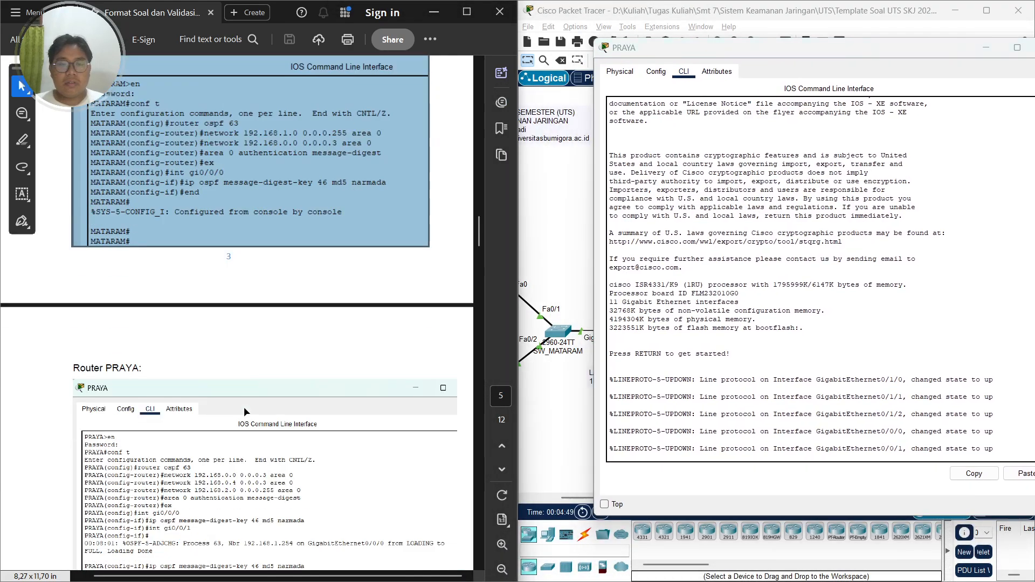
{"action": "left_click", "coordinate": [215, 253]}
{"action": "left_click", "coordinate": [152, 208]}
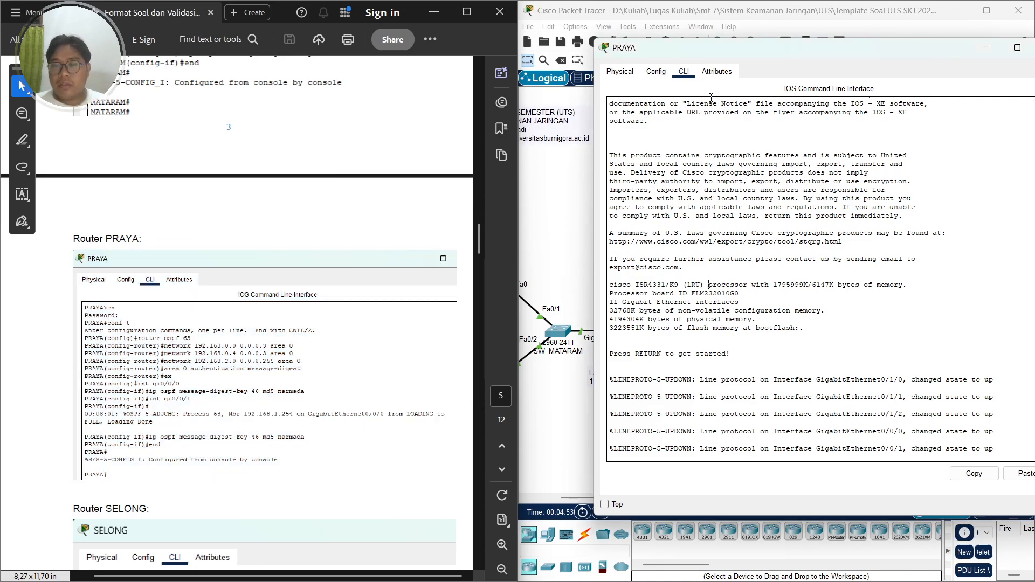
{"action": "left_click_drag", "start_coordinate": [717, 49], "coordinate": [662, 44]}
Enter PRAYA's privileged mode with the enable password, enter global configuration and start OSPF process 63
{"action": "key", "text": "Return"}
{"action": "type", "text": "en"}
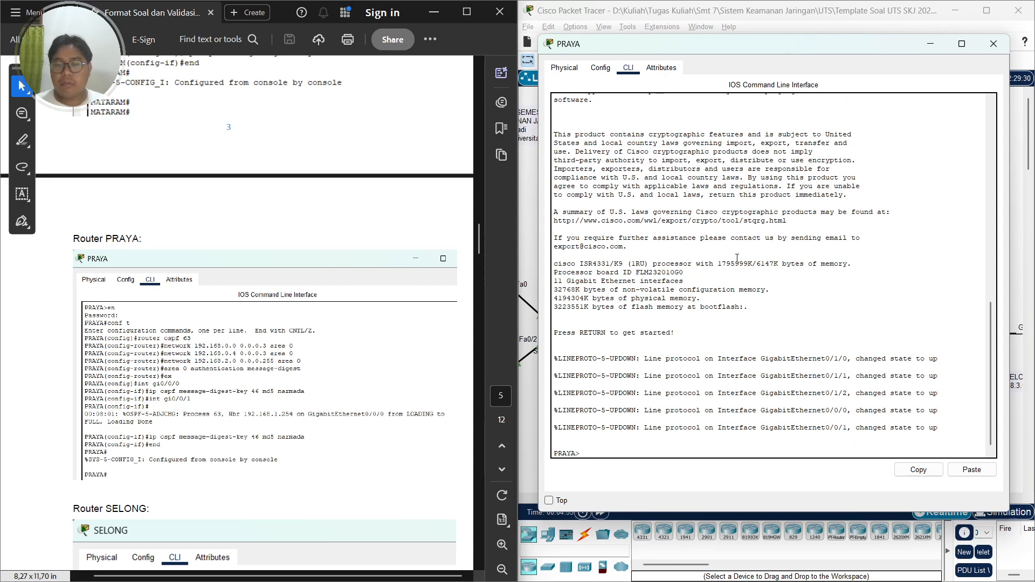
{"action": "key", "text": "Return"}
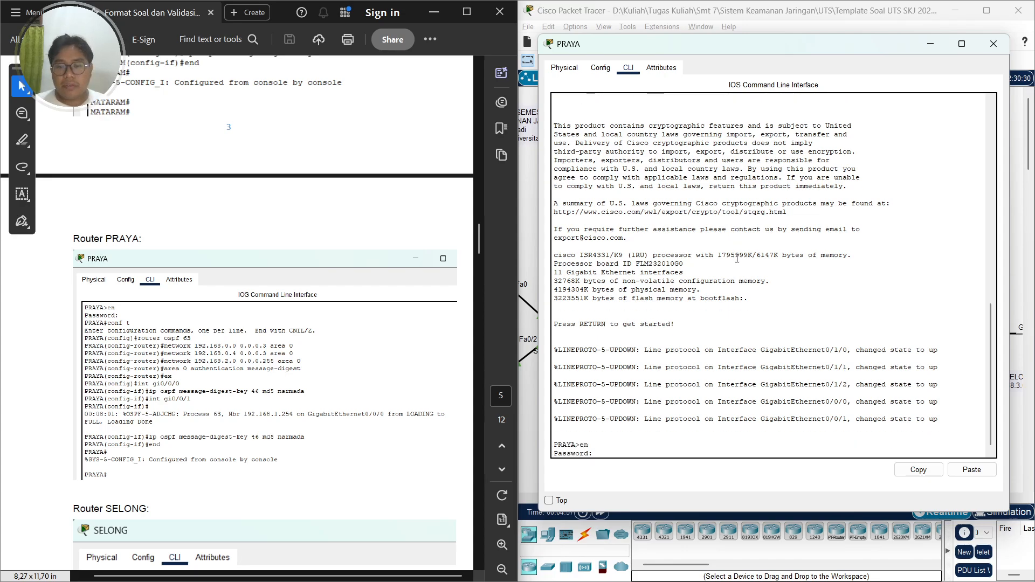
{"action": "type", "text": "cisco"}
{"action": "key", "text": "Return"}
{"action": "type", "text": "conf t"}
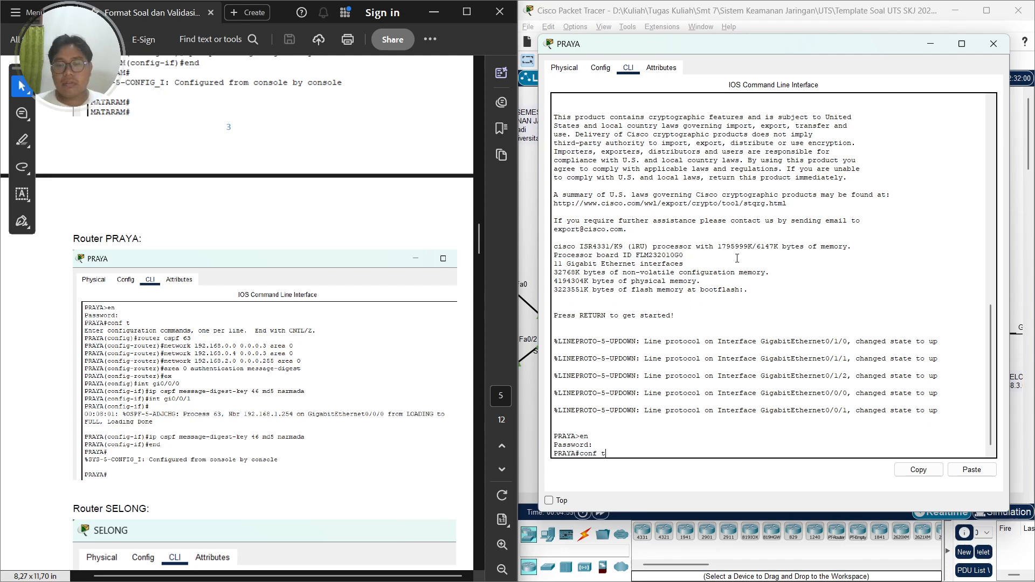
{"action": "key", "text": "Return"}
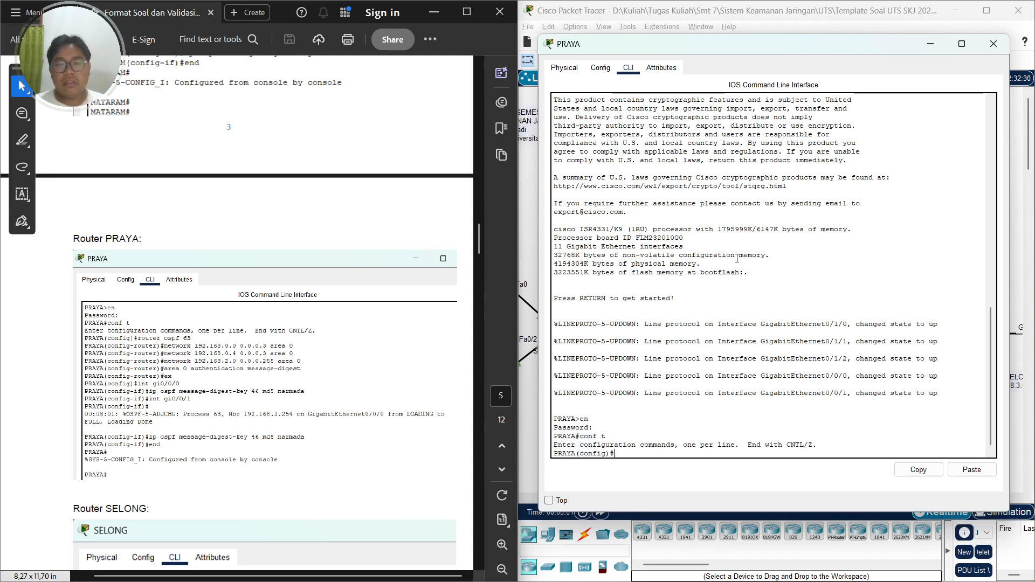
{"action": "type", "text": "router ospf 63"}
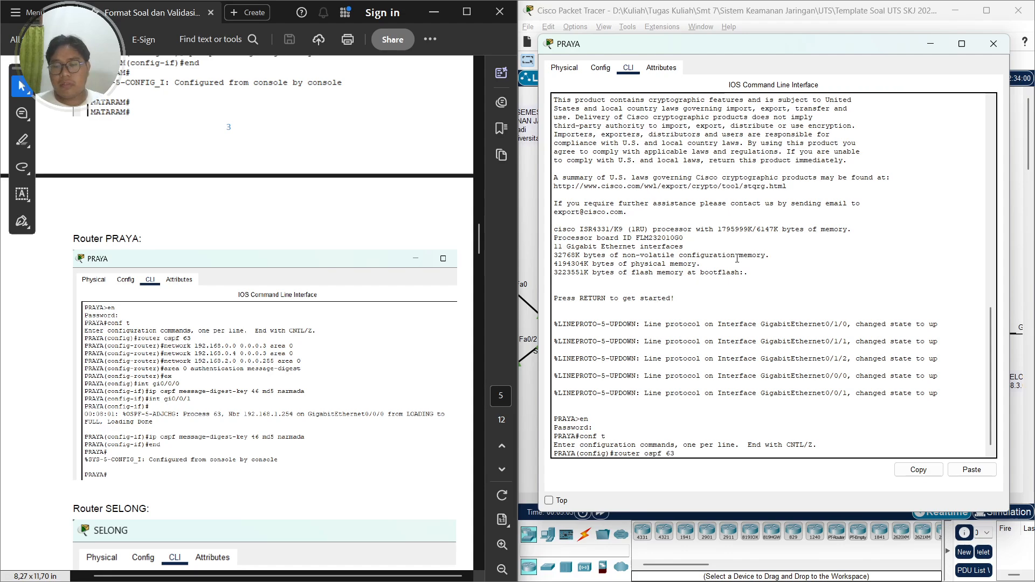
{"action": "key", "text": "Return"}
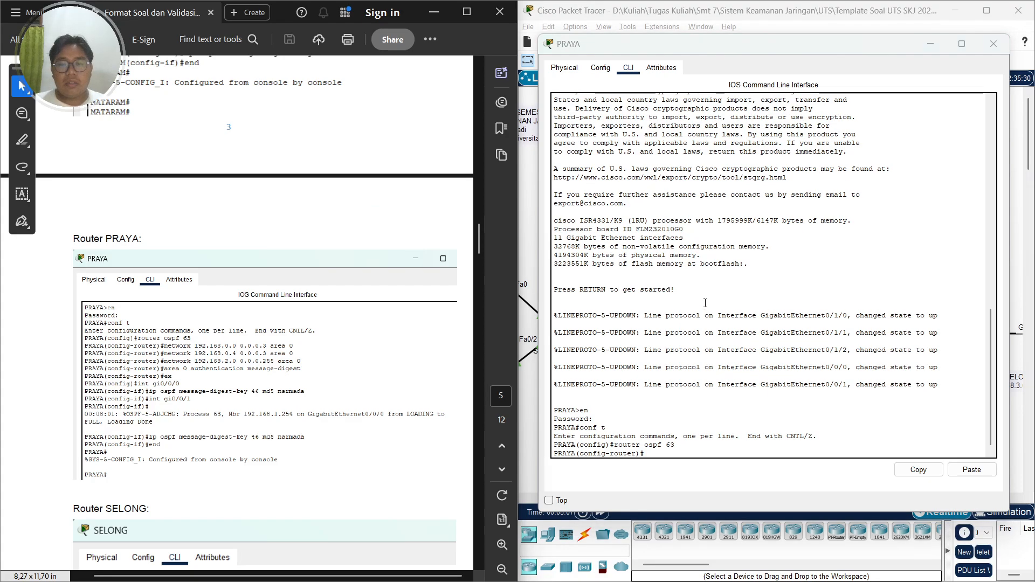
{"action": "left_click", "coordinate": [932, 44]}
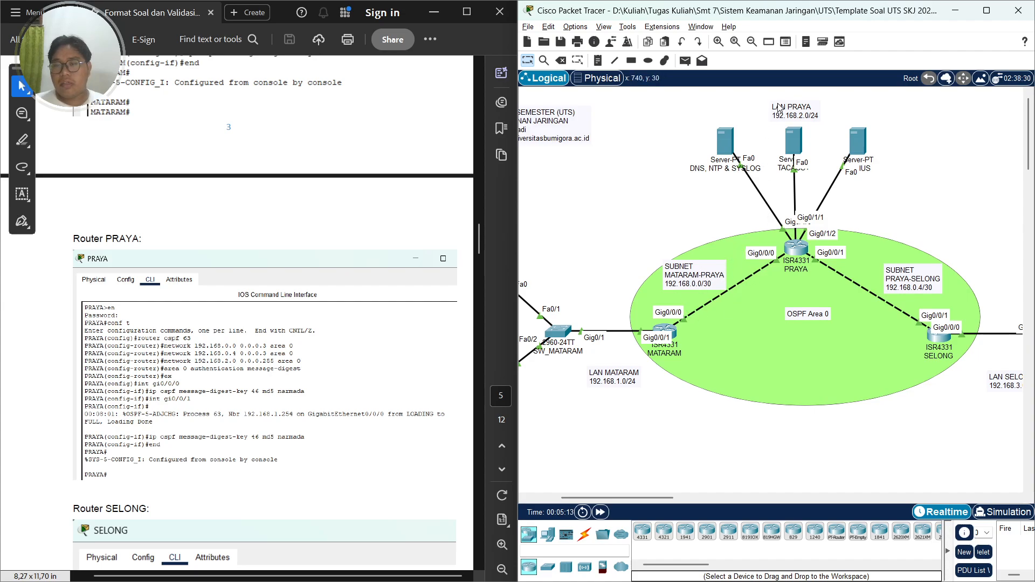
{"action": "key", "text": "alt+Tab"}
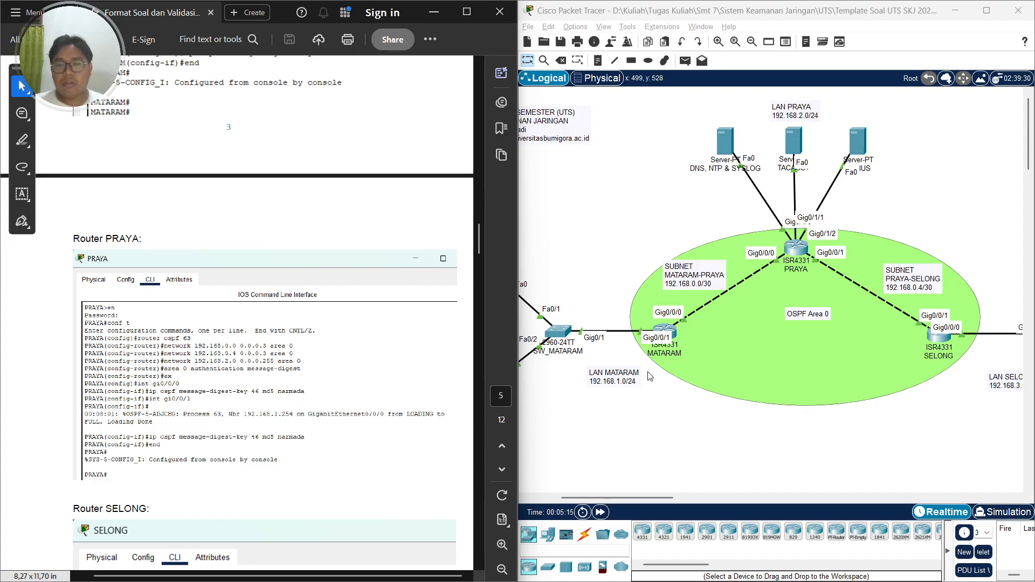
{"action": "key", "text": "alt+Tab"}
{"action": "key", "text": "alt+Tab"}
{"action": "key", "text": "alt+Tab"}
{"action": "key", "text": "alt+Tab"}
{"action": "key", "text": "alt+Tab"}
{"action": "key", "text": "alt+Tab"}
{"action": "key", "text": "alt+Tab"}
{"action": "key", "text": "alt+Tab"}
{"action": "key", "text": "alt+Tab"}
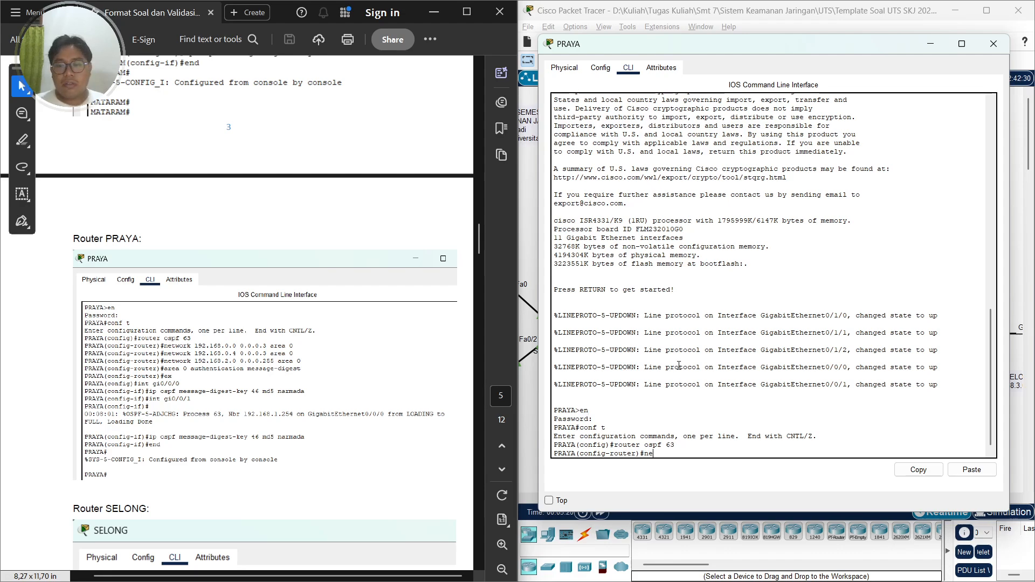
Advertise network 192.168.0.0 with wildcard 0.0.0.3 in area 0 on PRAYA
{"action": "type", "text": "network 192"}
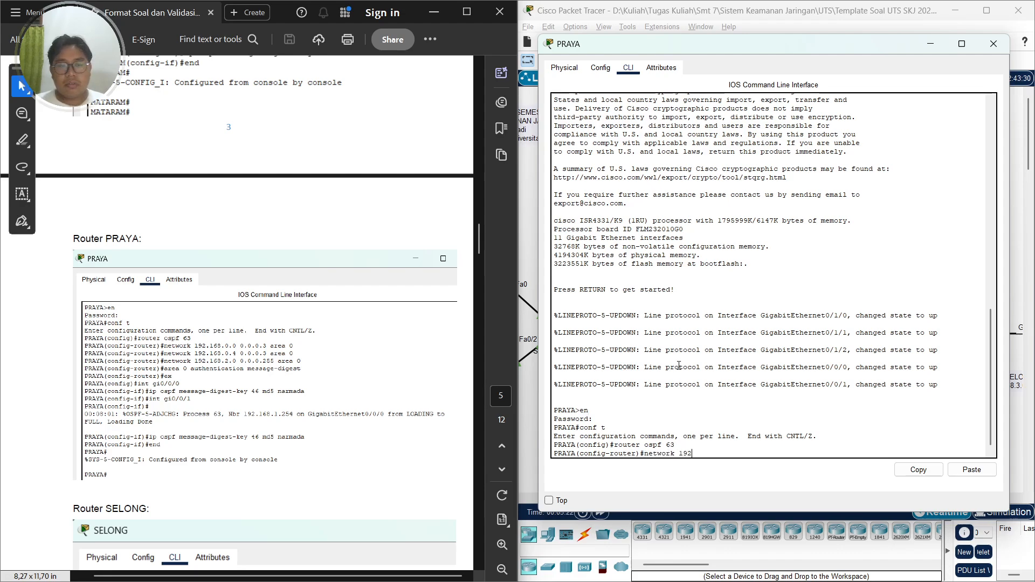
{"action": "type", "text": ".168"}
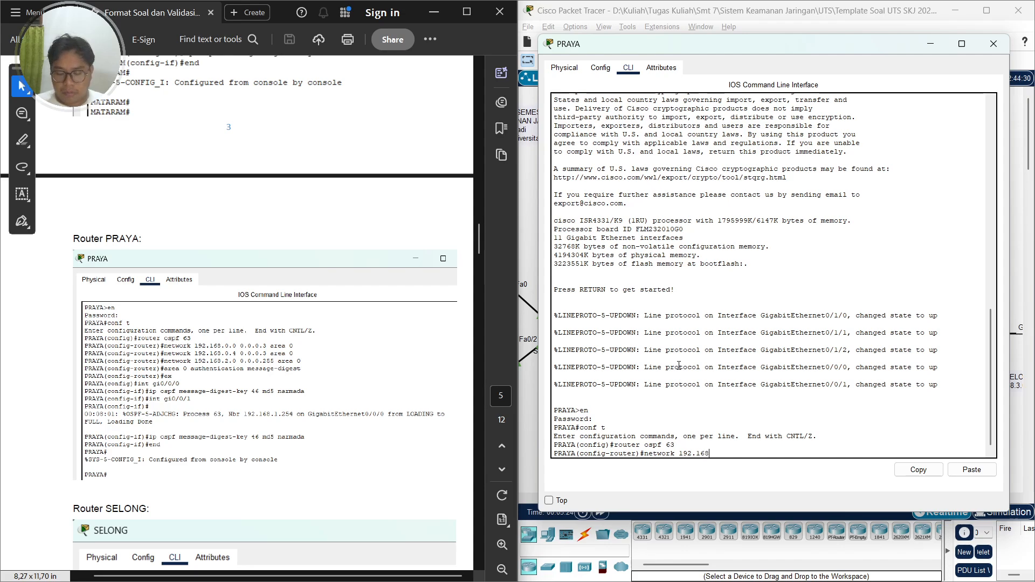
{"action": "type", "text": ".0.0 "}
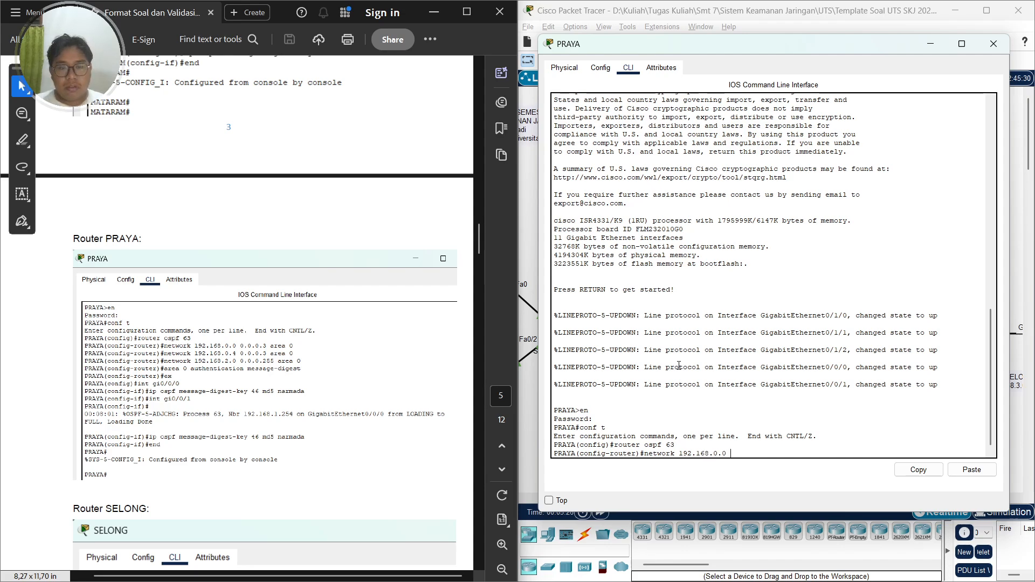
{"action": "type", "text": "0.0.0."}
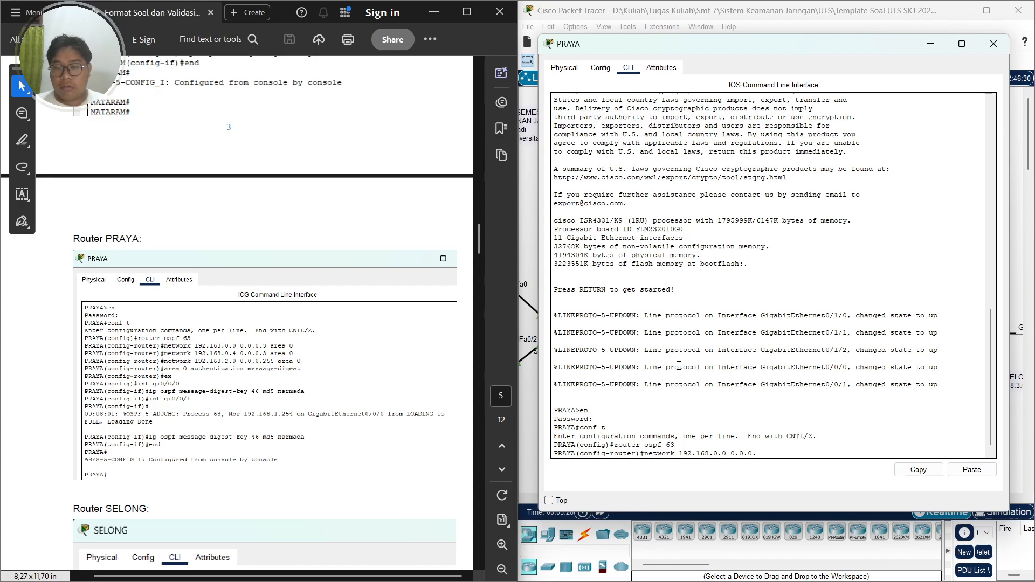
{"action": "type", "text": "3 area 0"}
{"action": "key", "text": "Return"}
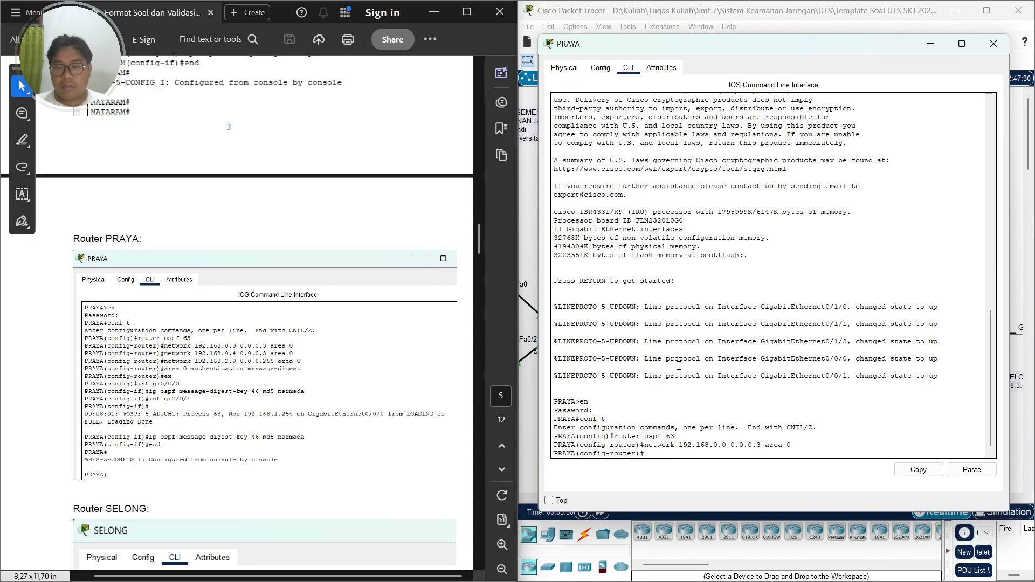
Advertise network 192.168.0.4 with wildcard 0.0.0.3 in area 0
{"action": "key", "text": "Up"}
{"action": "key", "text": "Left"}
{"action": "key", "text": "Left"}
{"action": "key", "text": "Left"}
{"action": "key", "text": "Left"}
{"action": "key", "text": "Left"}
{"action": "key", "text": "Left"}
{"action": "key", "text": "Left"}
{"action": "key", "text": "Left"}
{"action": "key", "text": "Left"}
{"action": "key", "text": "Left"}
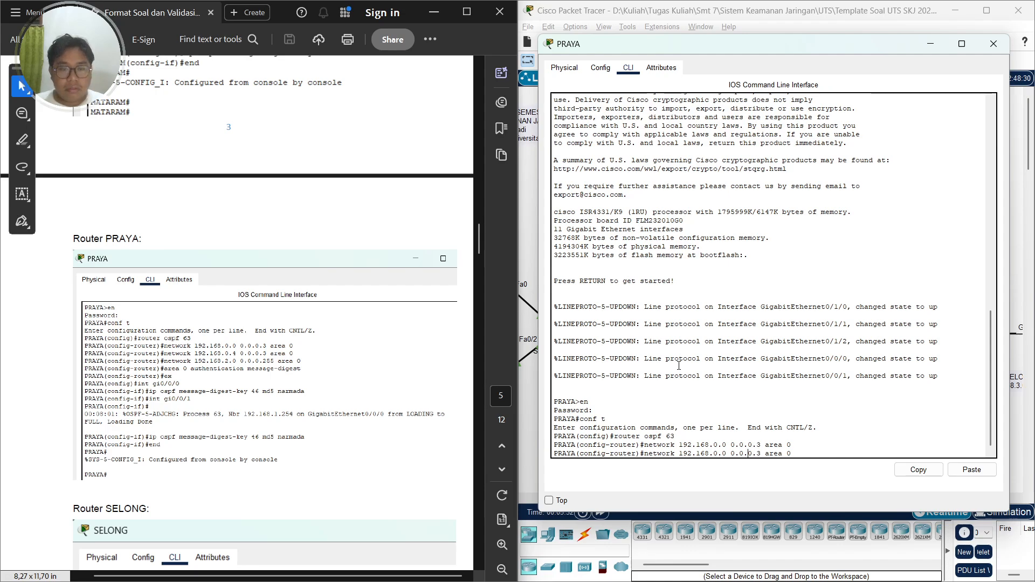
{"action": "key", "text": "BackSpace"}
{"action": "key", "text": "BackSpace"}
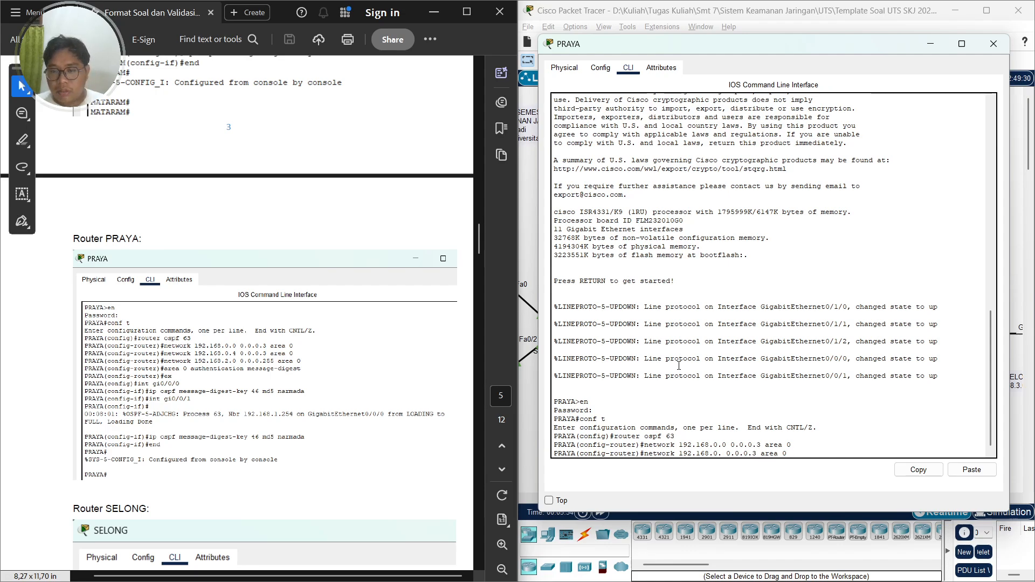
{"action": "type", "text": "4"}
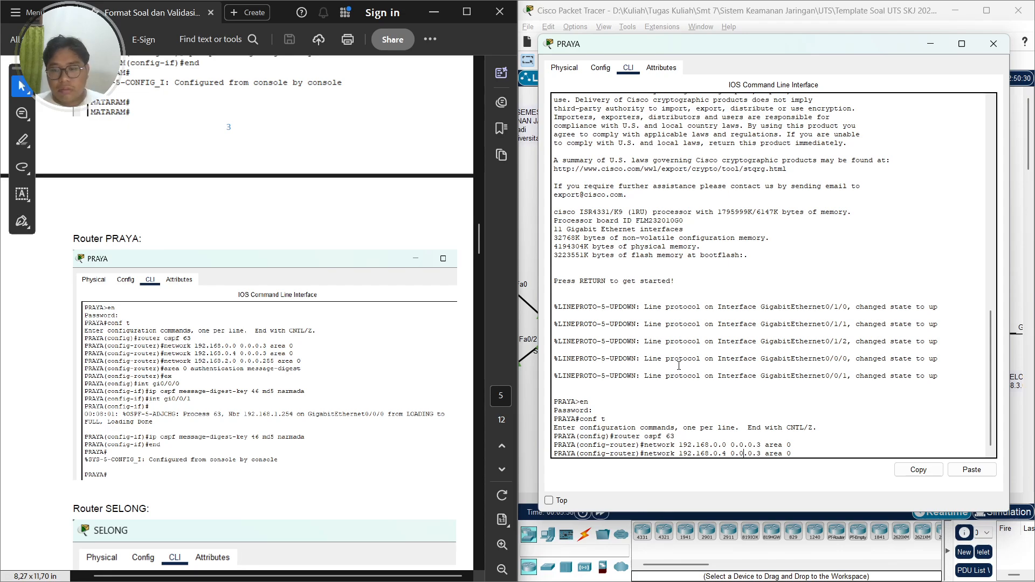
{"action": "key", "text": "Return"}
Advertise network 192.168.2.0 with wildcard 0.0.0.255 in area 0
{"action": "key", "text": "Up"}
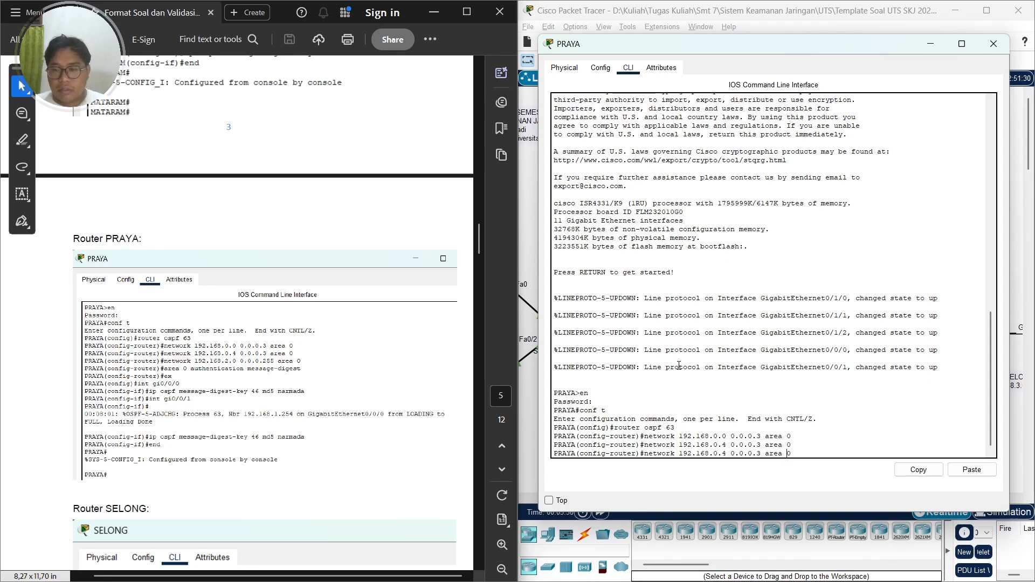
{"action": "key", "text": "Left"}
{"action": "key", "text": "Left"}
{"action": "key", "text": "Left"}
{"action": "key", "text": "Left"}
{"action": "key", "text": "Left"}
{"action": "key", "text": "Left"}
{"action": "key", "text": "Left"}
{"action": "key", "text": "Left"}
{"action": "key", "text": "Left"}
{"action": "key", "text": "Left"}
{"action": "key", "text": "Left"}
{"action": "key", "text": "Left"}
{"action": "key", "text": "Left"}
{"action": "key", "text": "Left"}
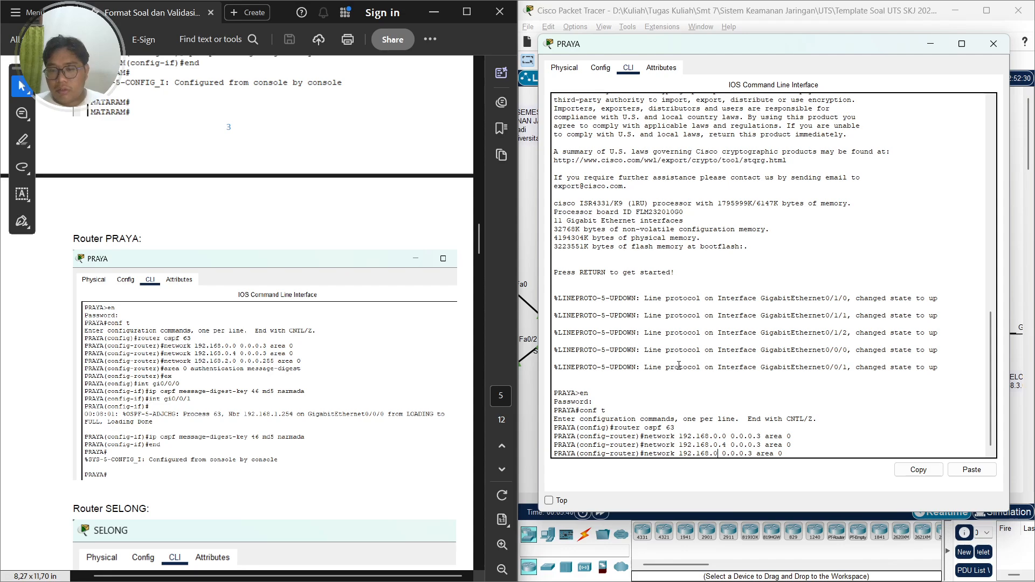
{"action": "key", "text": "BackSpace"}
{"action": "key", "text": "BackSpace"}
{"action": "key", "text": "BackSpace"}
{"action": "key", "text": "BackSpace"}
{"action": "type", "text": "2.0"}
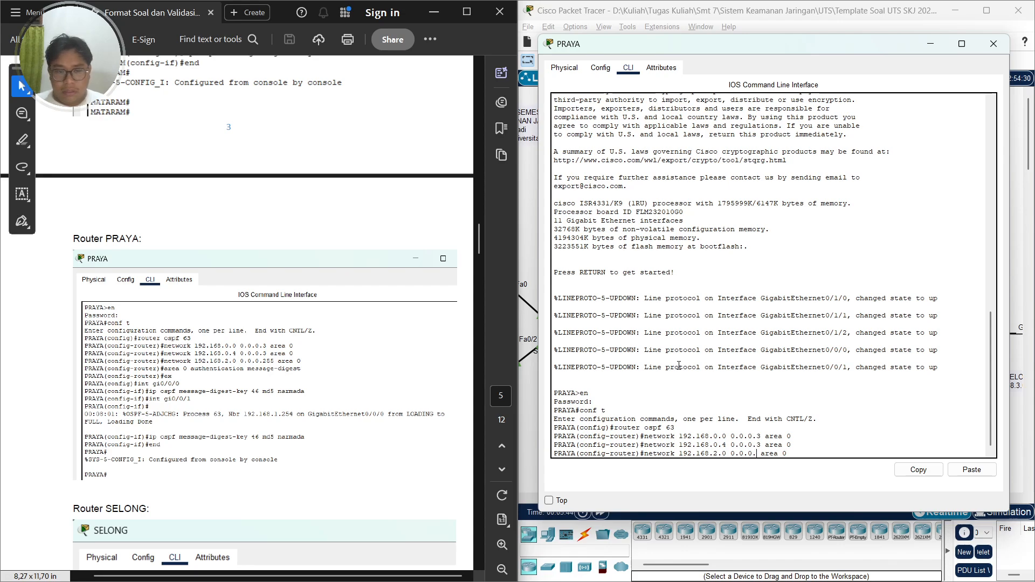
{"action": "key", "text": "Right"}
{"action": "key", "text": "Right"}
{"action": "key", "text": "Right"}
{"action": "key", "text": "Right"}
{"action": "key", "text": "Right"}
{"action": "key", "text": "Right"}
{"action": "key", "text": "Right"}
{"action": "key", "text": "BackSpace"}
{"action": "type", "text": "255"}
{"action": "key", "text": "Return"}
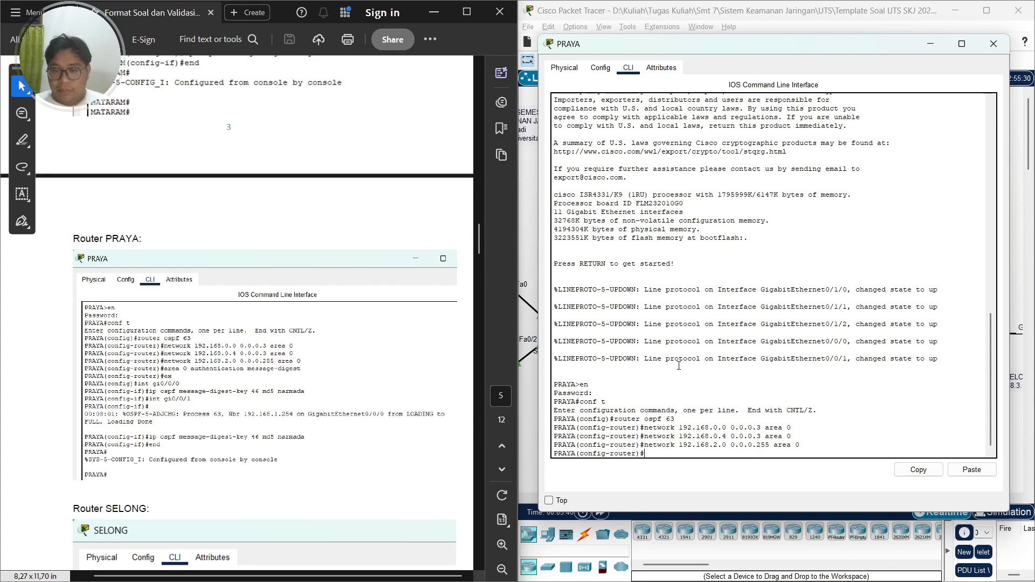
Enable message-digest authentication for area 0 on PRAYA and exit router configuration mode
{"action": "type", "text": "area "}
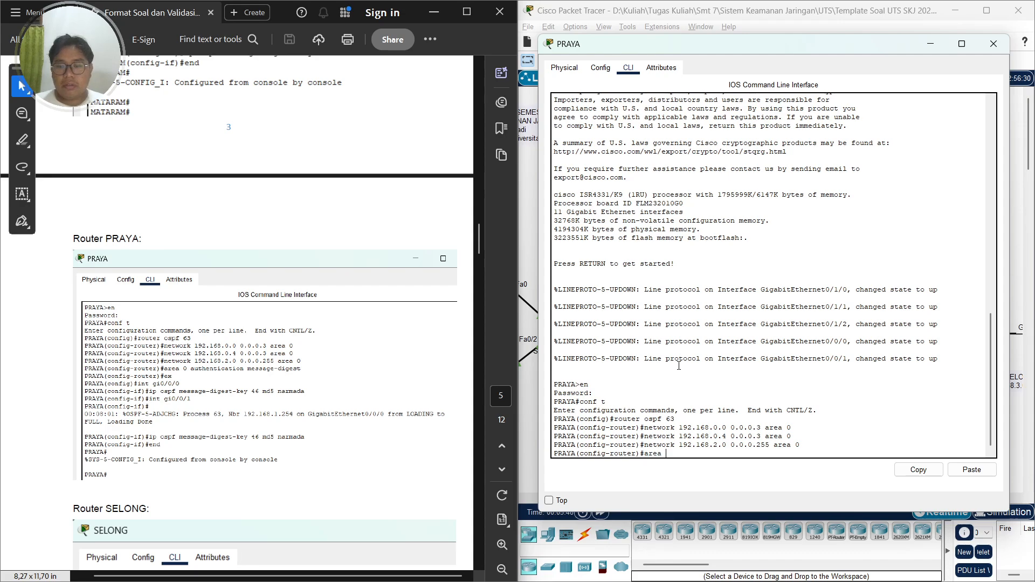
{"action": "type", "text": "0 aut"}
{"action": "key", "text": "Tab"}
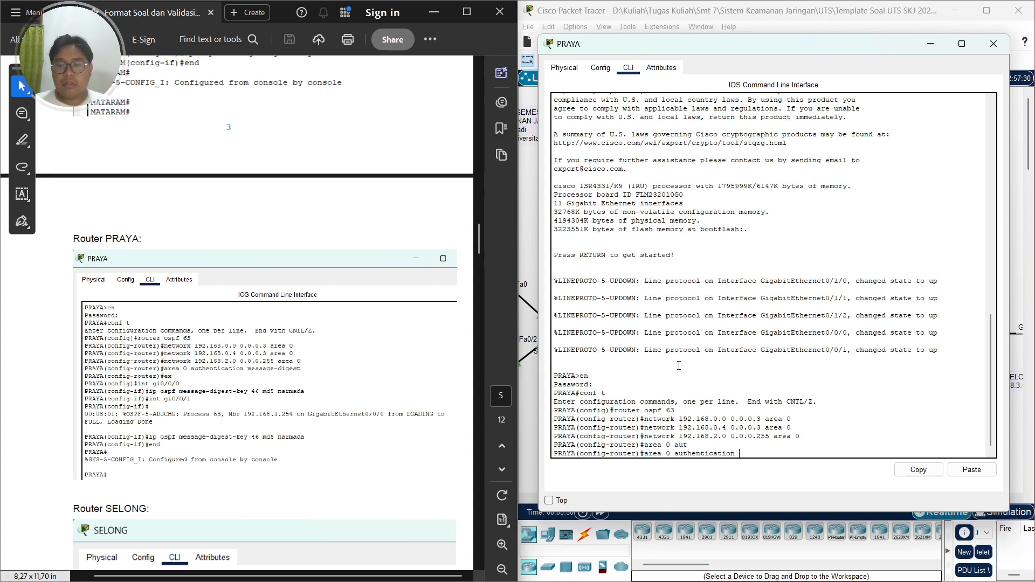
{"action": "type", "text": "mess"}
{"action": "key", "text": "Tab"}
{"action": "key", "text": "Return"}
{"action": "type", "text": "ex"}
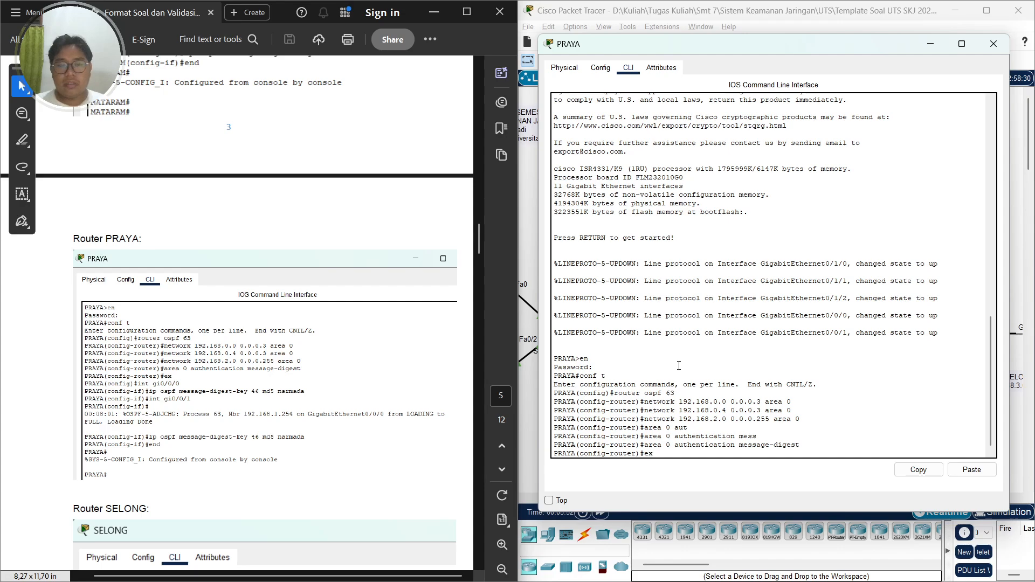
{"action": "key", "text": "Return"}
Try to enter interface configuration for GigabitEthernet0/0/0 on PRAYA
{"action": "type", "text": "gi"}
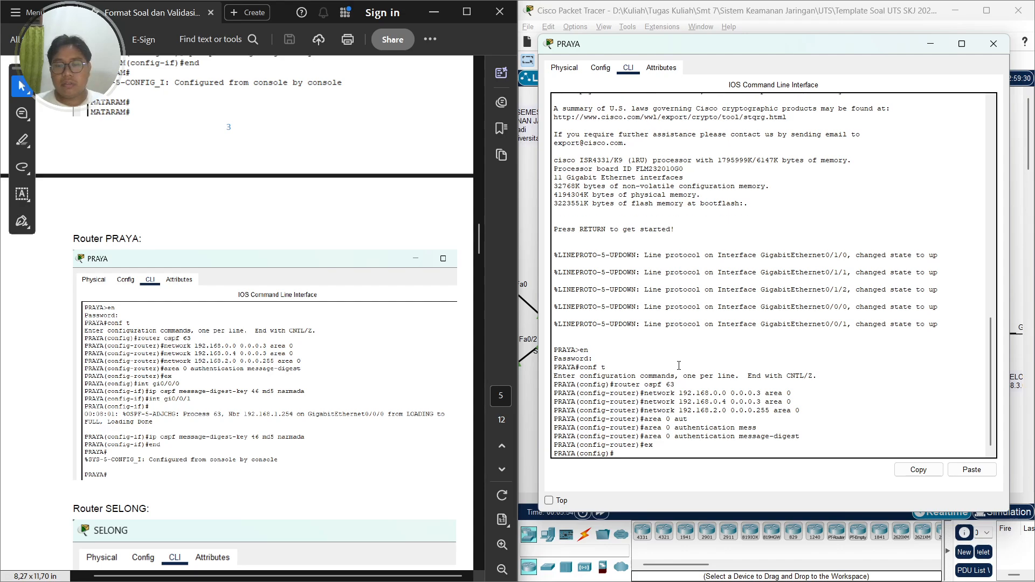
{"action": "type", "text": "in"}
{"action": "key", "text": "BackSpace"}
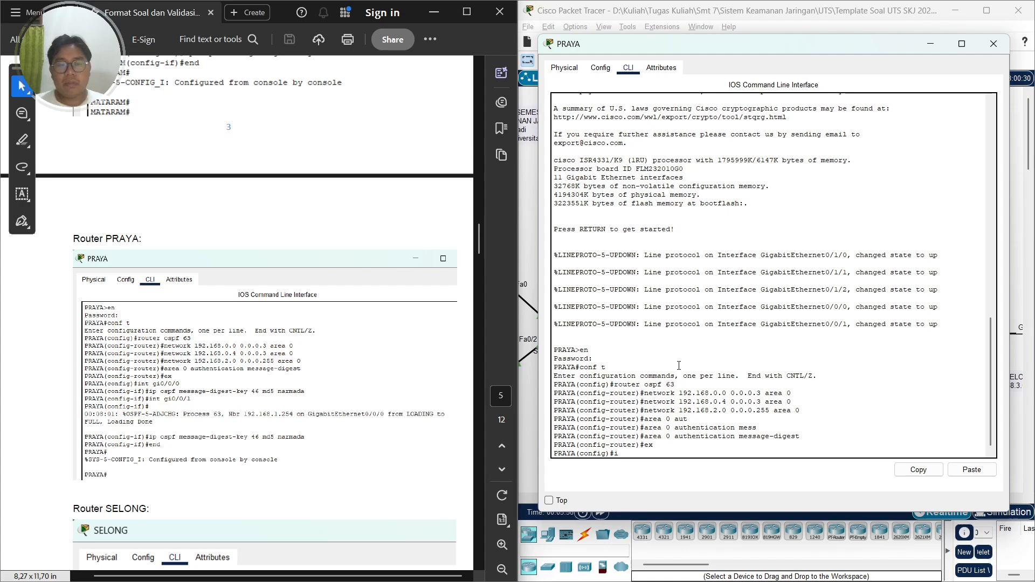
{"action": "type", "text": "int gi"}
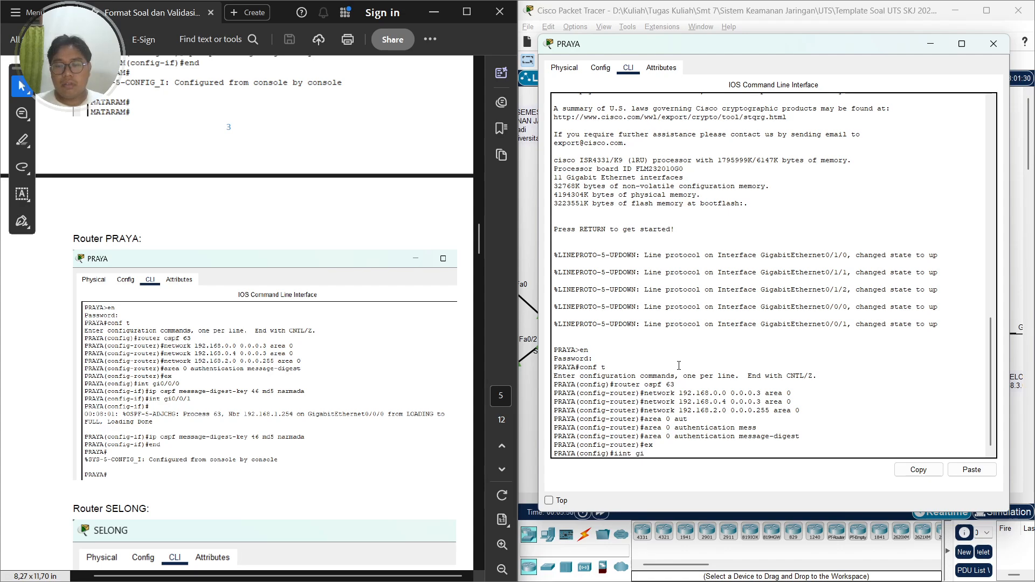
{"action": "type", "text": "0/0/0"}
{"action": "key", "text": "Return"}
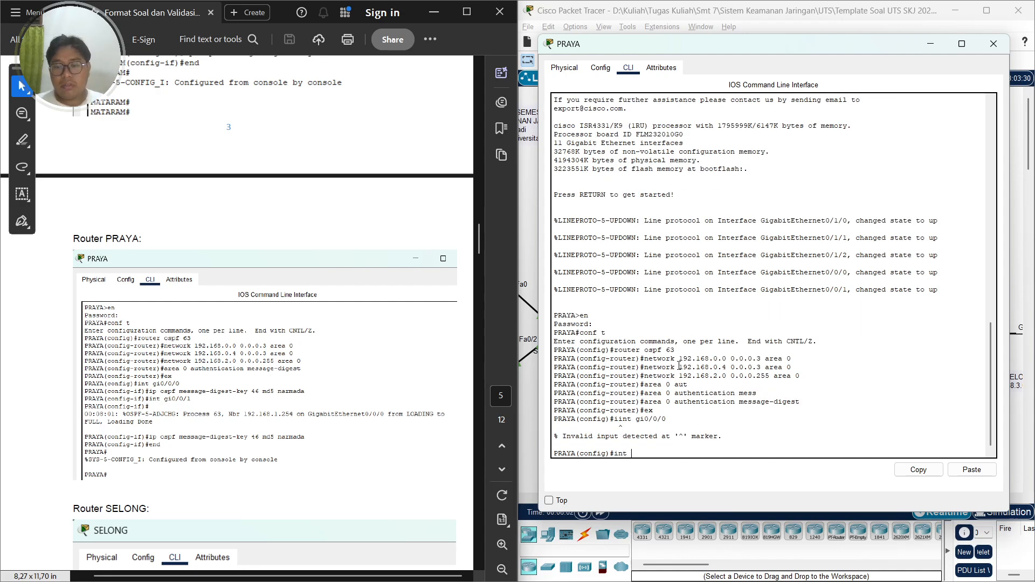
Enter interface GigabitEthernet0/0/0 and set OSPF message-digest key 46 with MD5 and the authentication key string
{"action": "type", "text": "int gi0/0/0"}
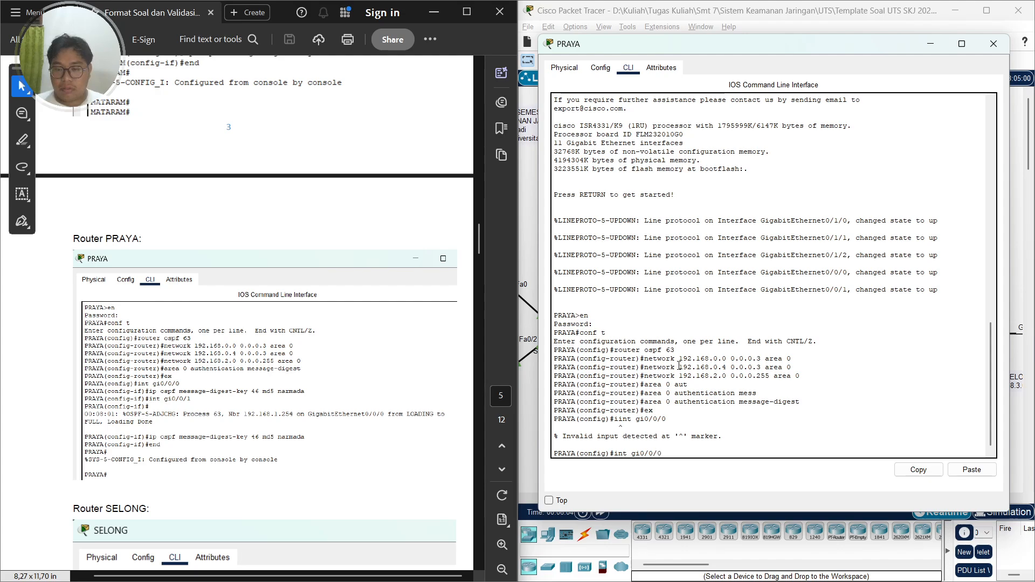
{"action": "key", "text": "Return"}
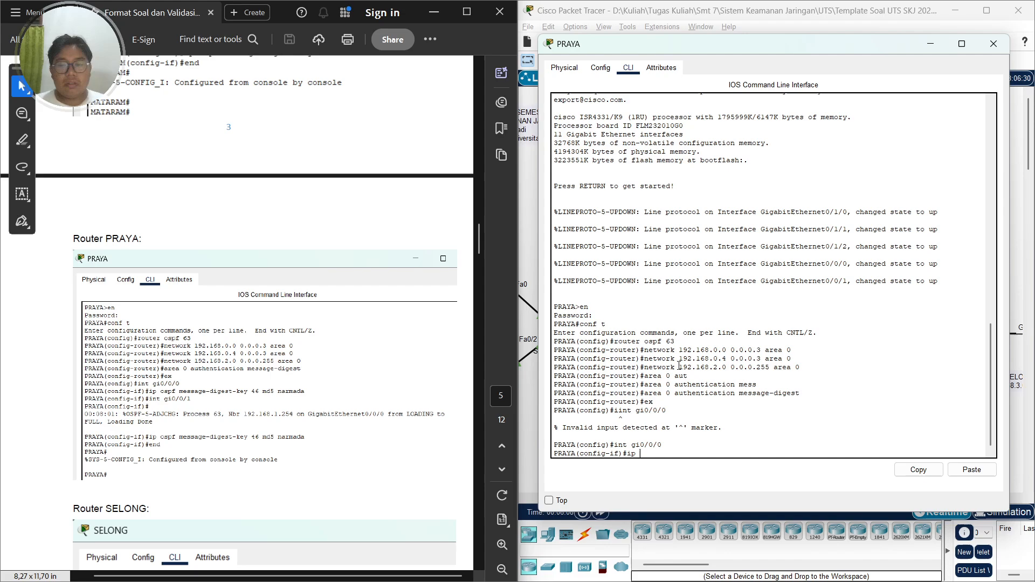
{"action": "key", "text": "BackSpace"}
{"action": "type", "text": "ip"}
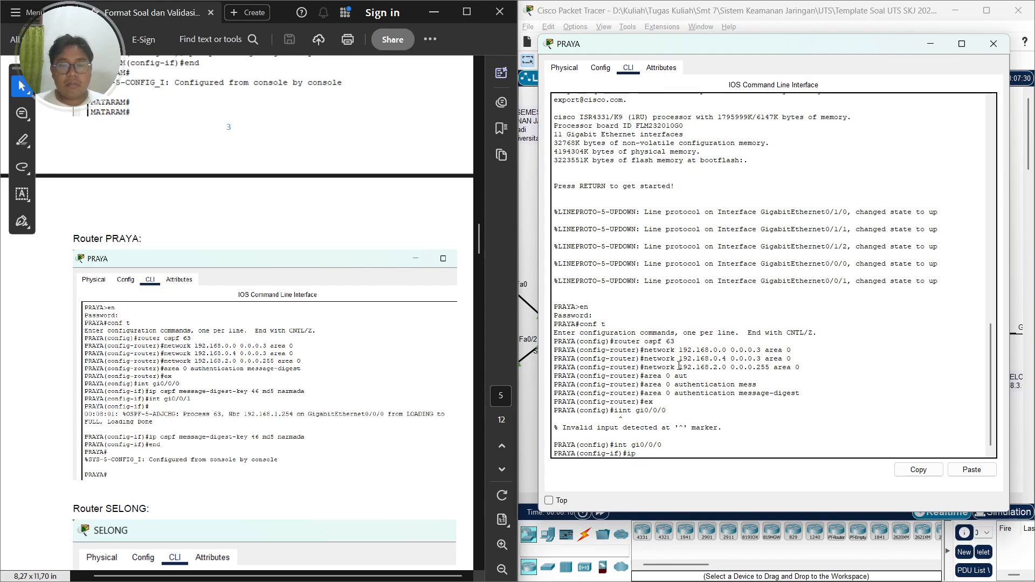
{"action": "type", "text": " ospf mess"}
{"action": "key", "text": "Tab"}
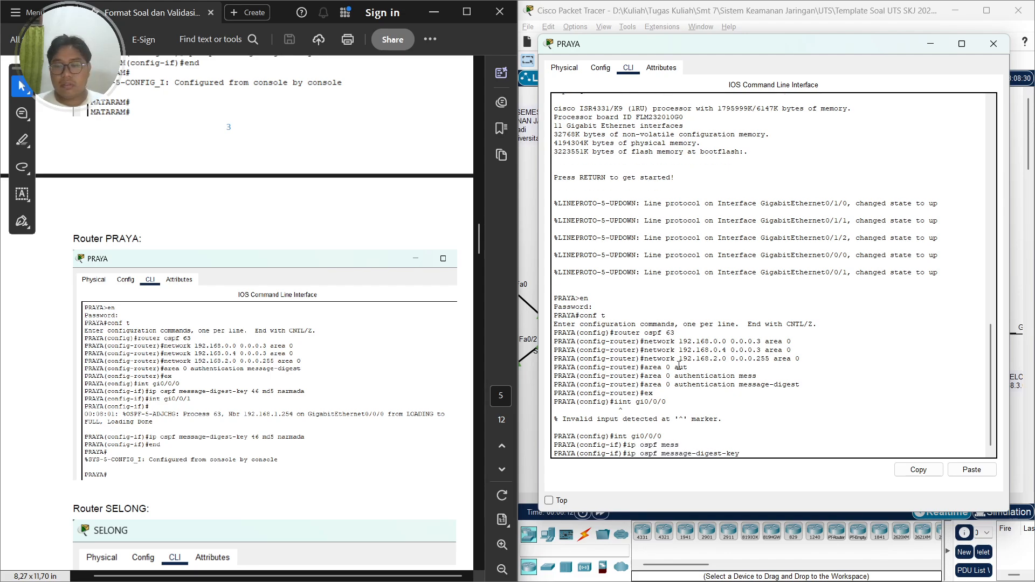
{"action": "type", "text": "46 "}
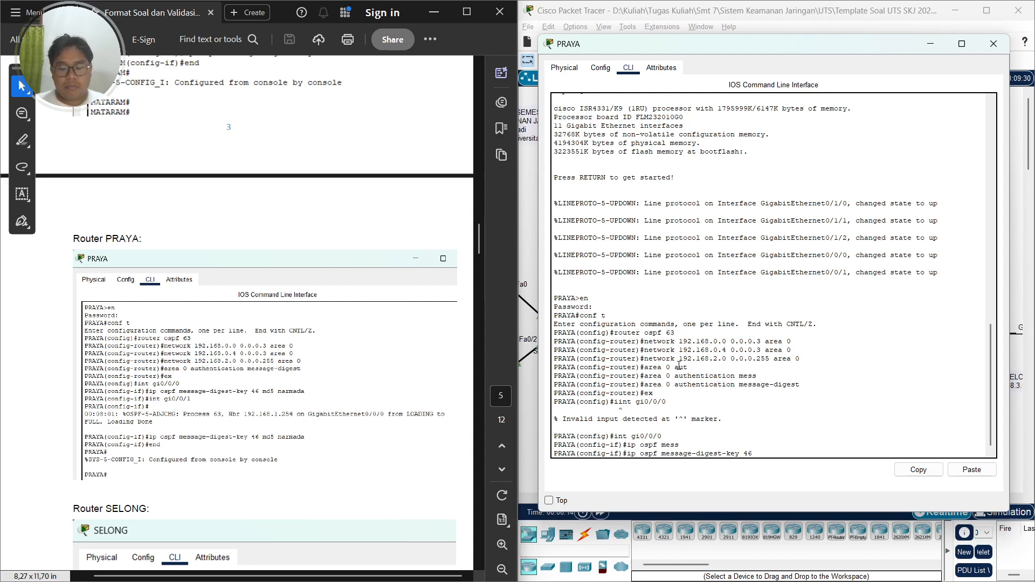
{"action": "type", "text": "md5 narm"}
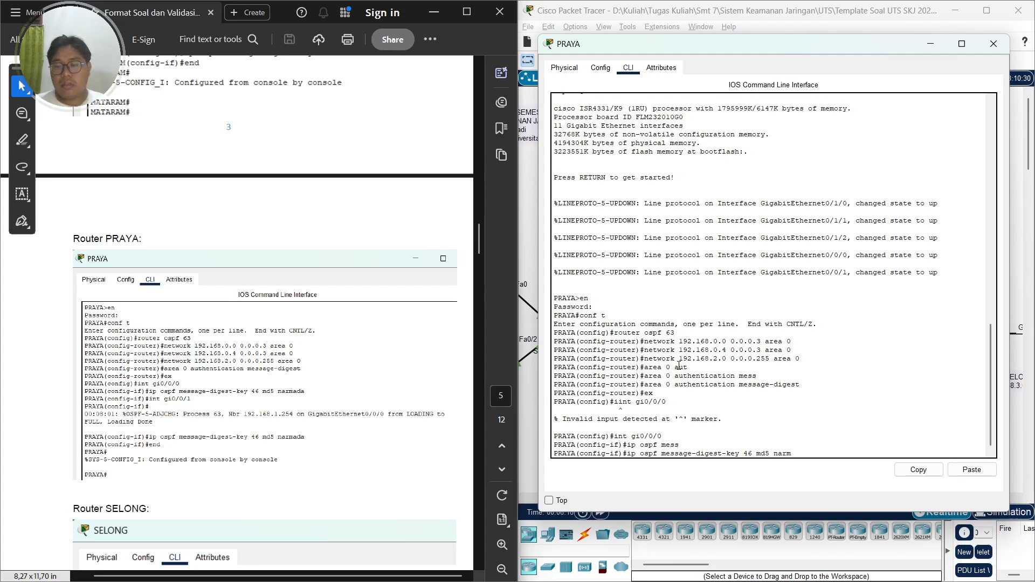
{"action": "type", "text": "ada"}
{"action": "key", "text": "Return"}
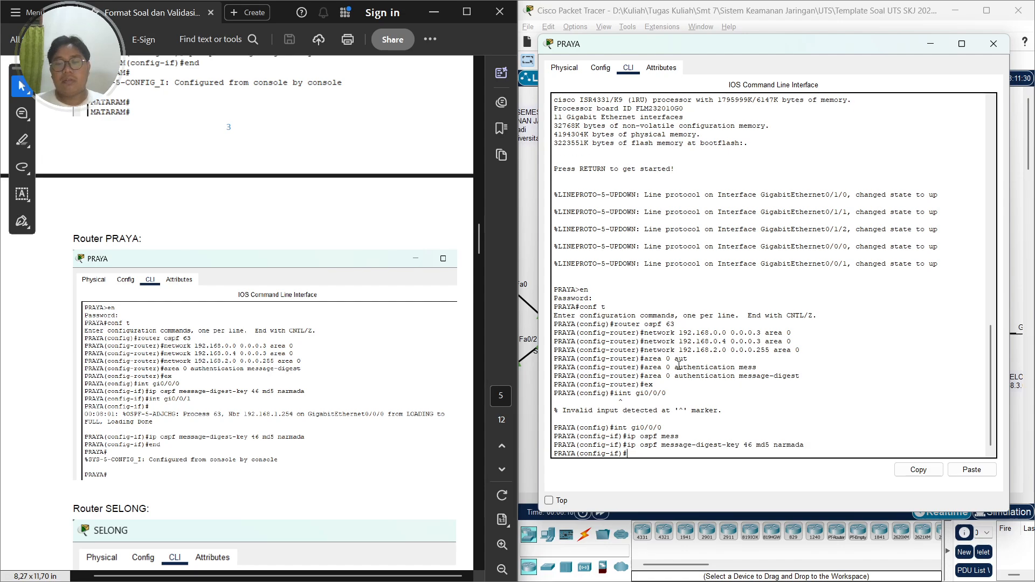
Enter interface GigabitEthernet0/0/1 and set OSPF message-digest key 46 with MD5 and the authentication key string
{"action": "type", "text": "int gi0"}
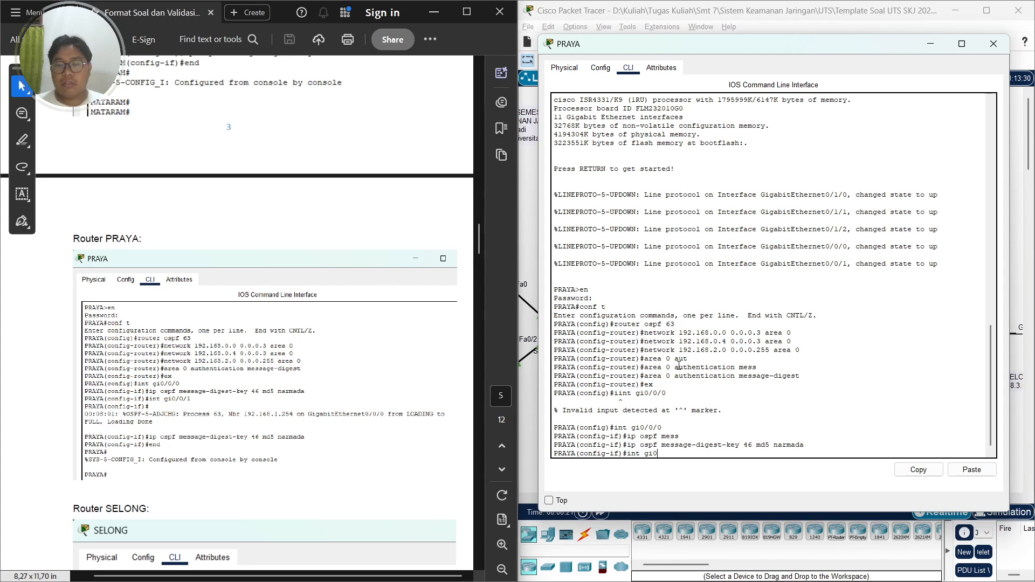
{"action": "type", "text": "/0/1"}
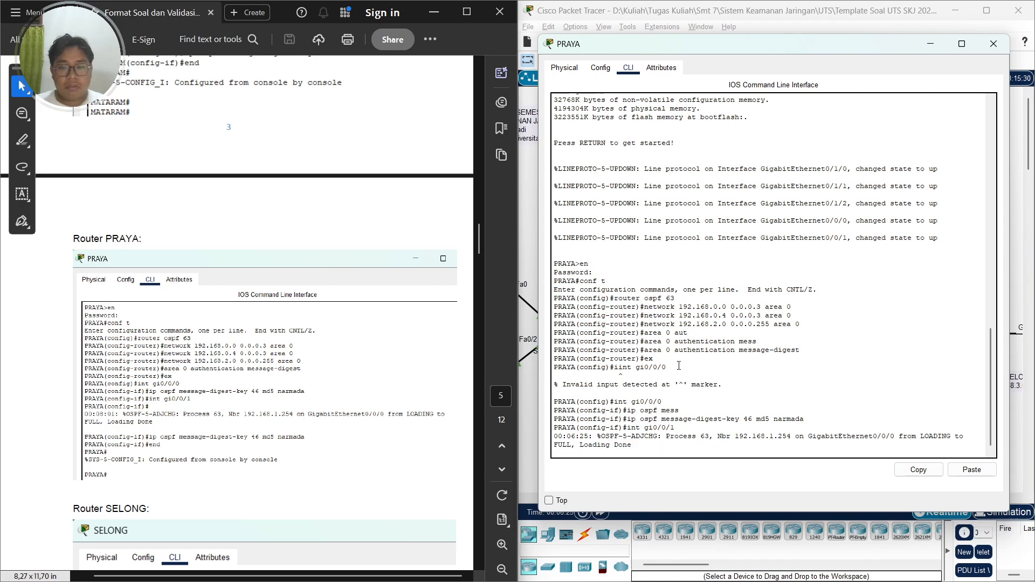
{"action": "key", "text": "Return"}
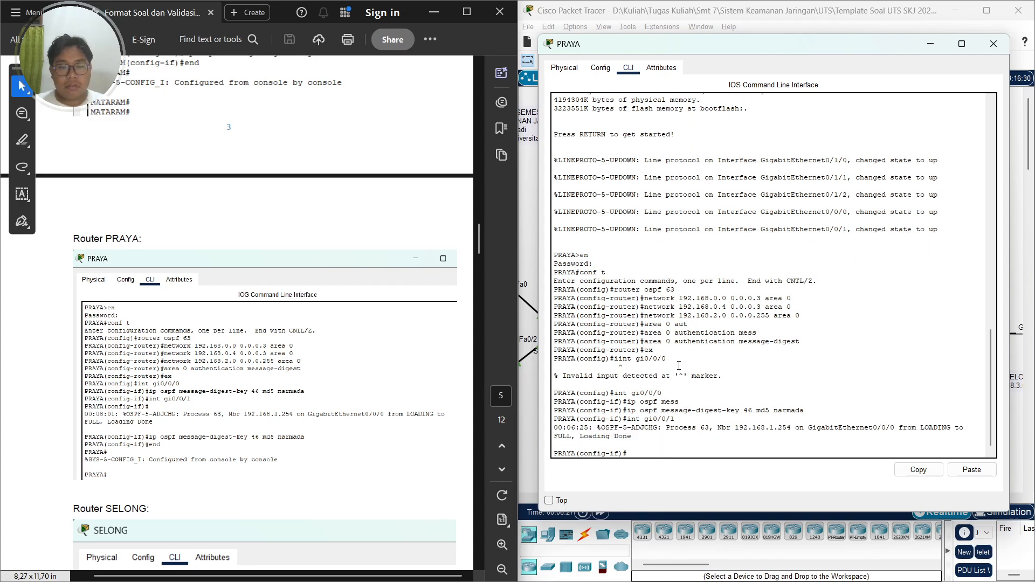
{"action": "type", "text": "ip ospf"}
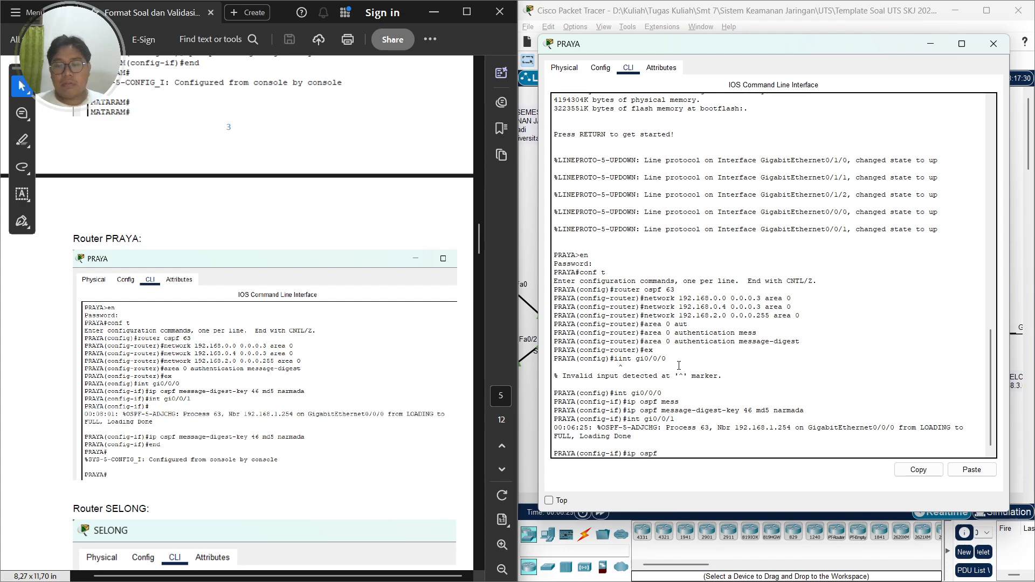
{"action": "type", "text": " messa"}
{"action": "key", "text": "BackSpace"}
{"action": "type", "text": "mes"}
{"action": "key", "text": "Tab"}
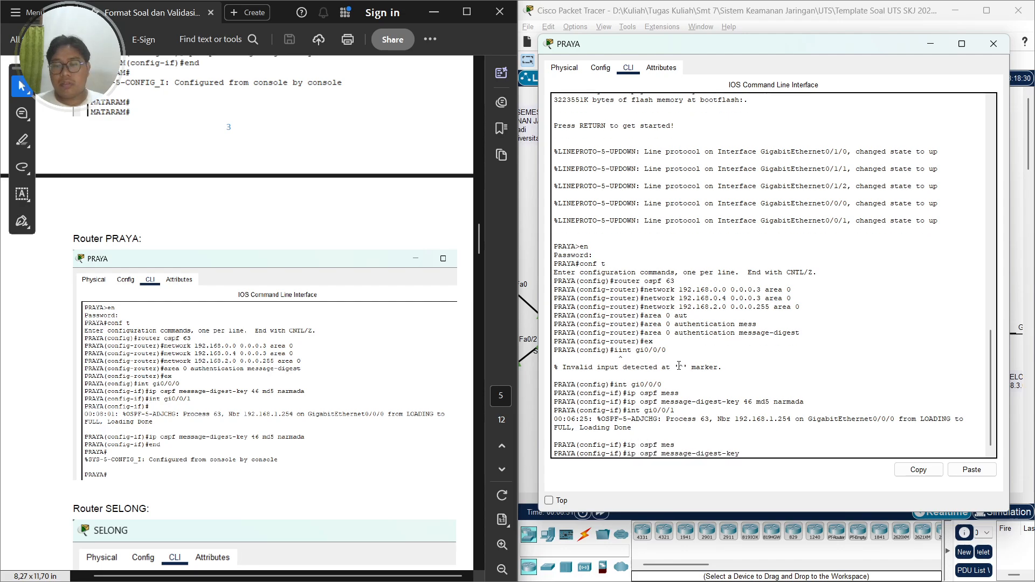
{"action": "type", "text": "46"}
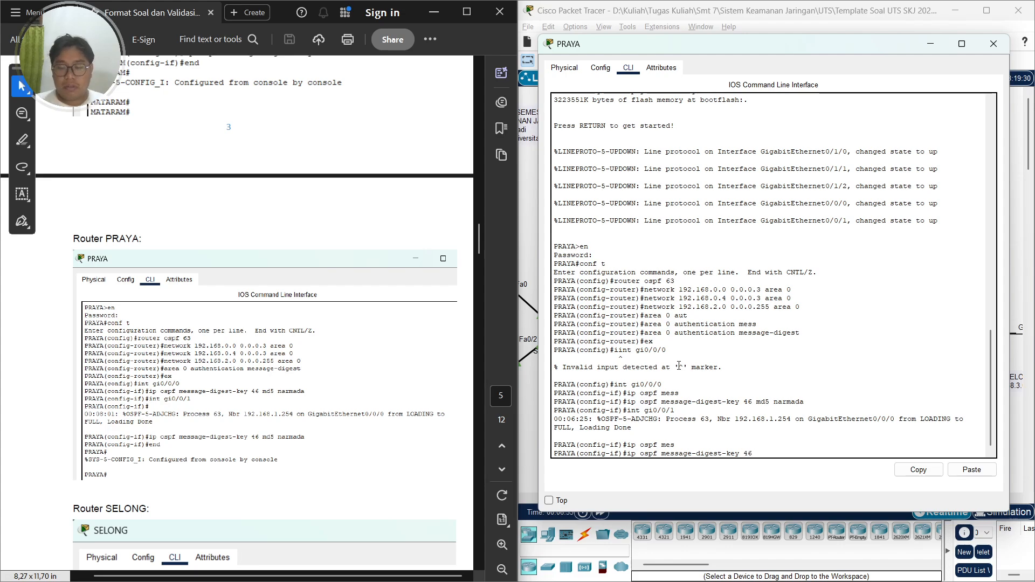
{"action": "type", "text": " md5 nar"}
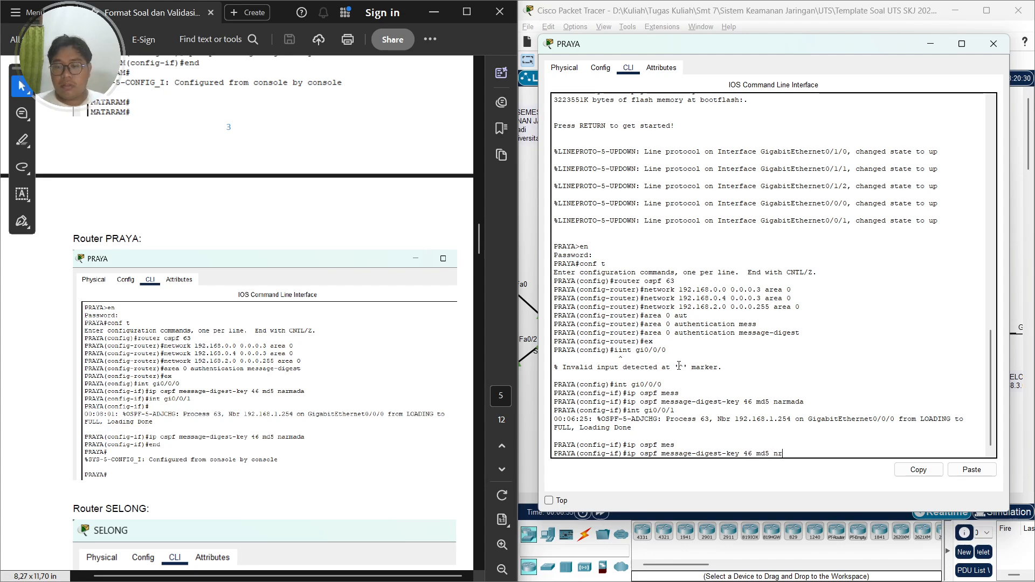
{"action": "type", "text": "mada"}
{"action": "key", "text": "Return"}
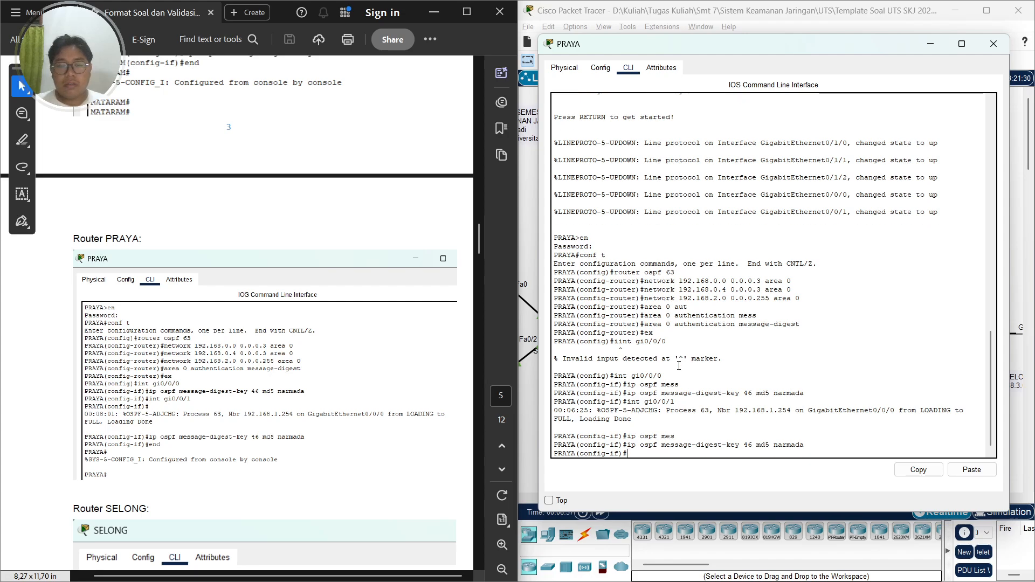
End configuration mode on PRAYA and close its CLI window
{"action": "type", "text": "end"}
{"action": "key", "text": "Return"}
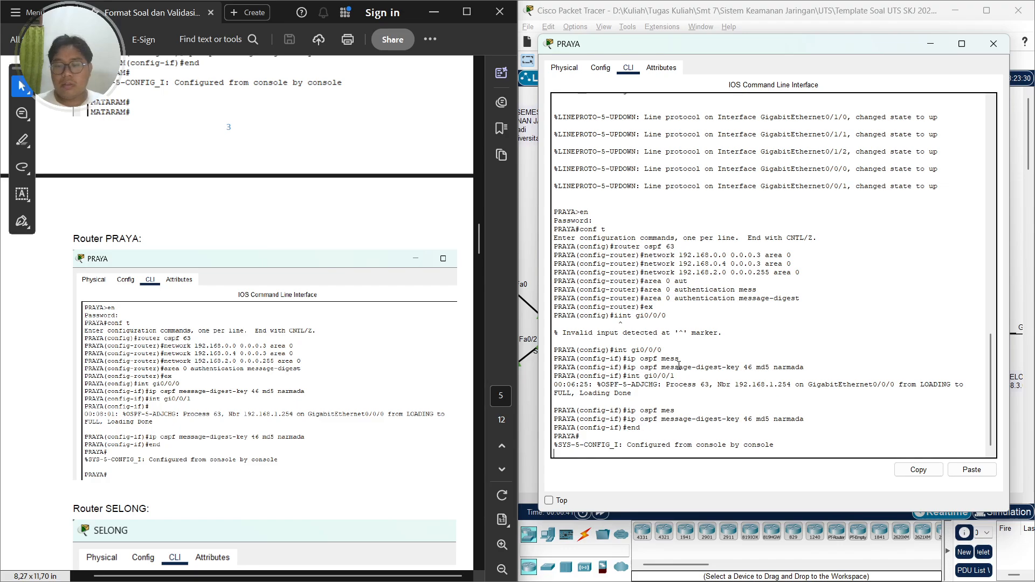
{"action": "key", "text": "Return"}
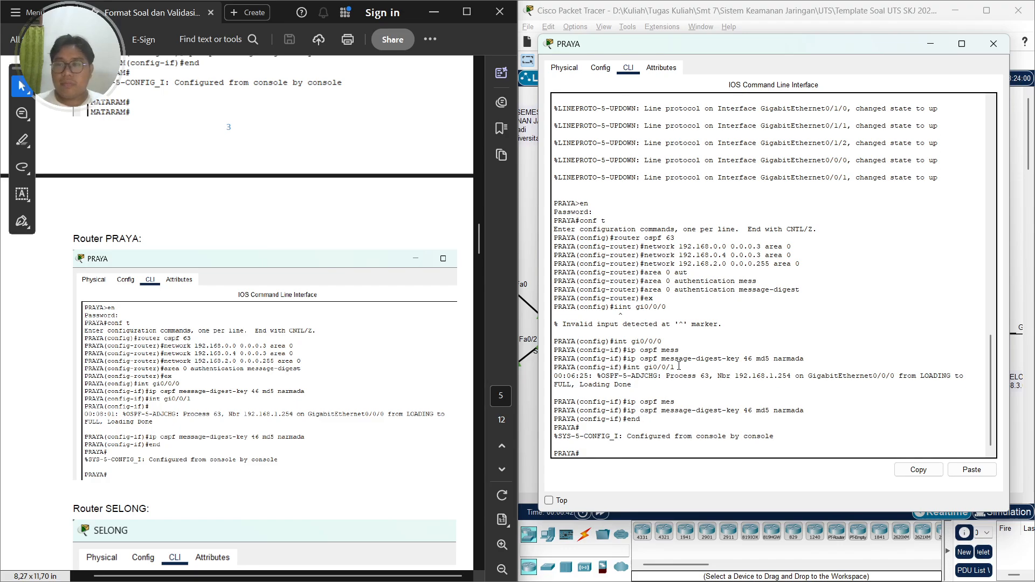
{"action": "left_click", "coordinate": [994, 43]}
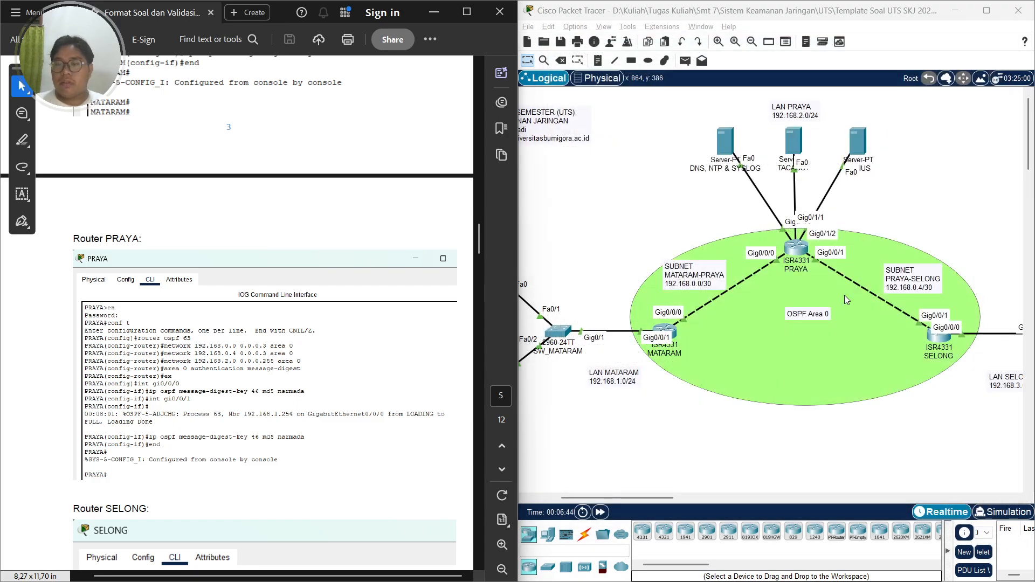
Open the SELONG router's CLI and enter privileged mode and global configuration mode
{"action": "left_click", "coordinate": [939, 333]}
{"action": "left_click", "coordinate": [453, 137]}
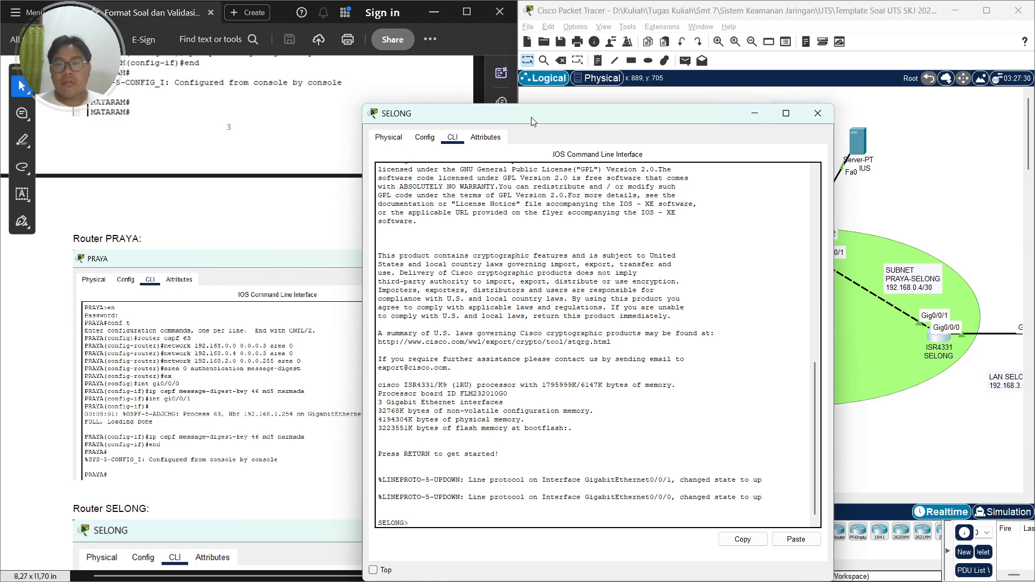
{"action": "left_click_drag", "start_coordinate": [540, 114], "coordinate": [728, 78]}
{"action": "scroll", "coordinate": [243, 351], "scroll_direction": "down", "scroll_amount": 6}
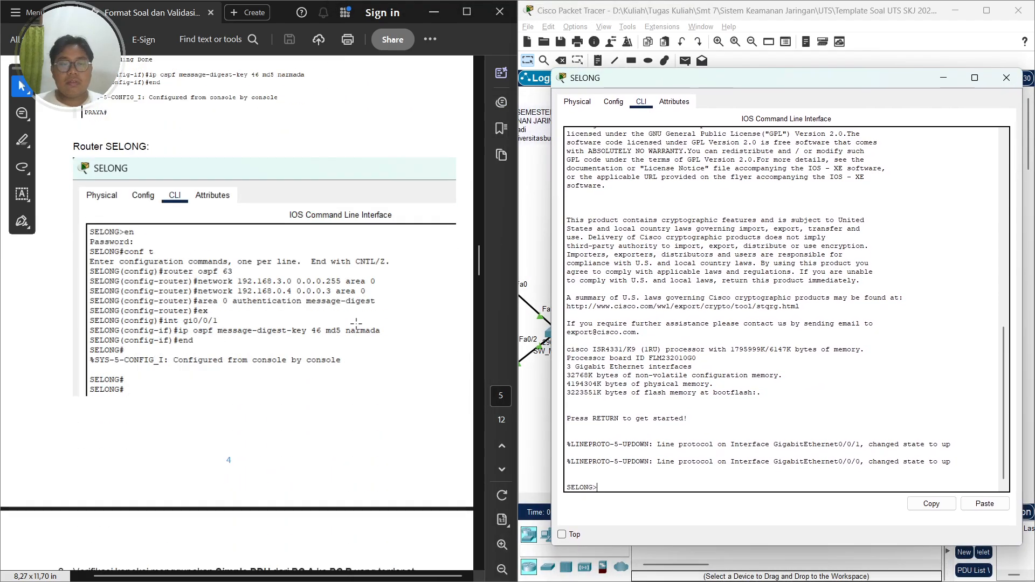
{"action": "type", "text": "en"}
{"action": "key", "text": "Return"}
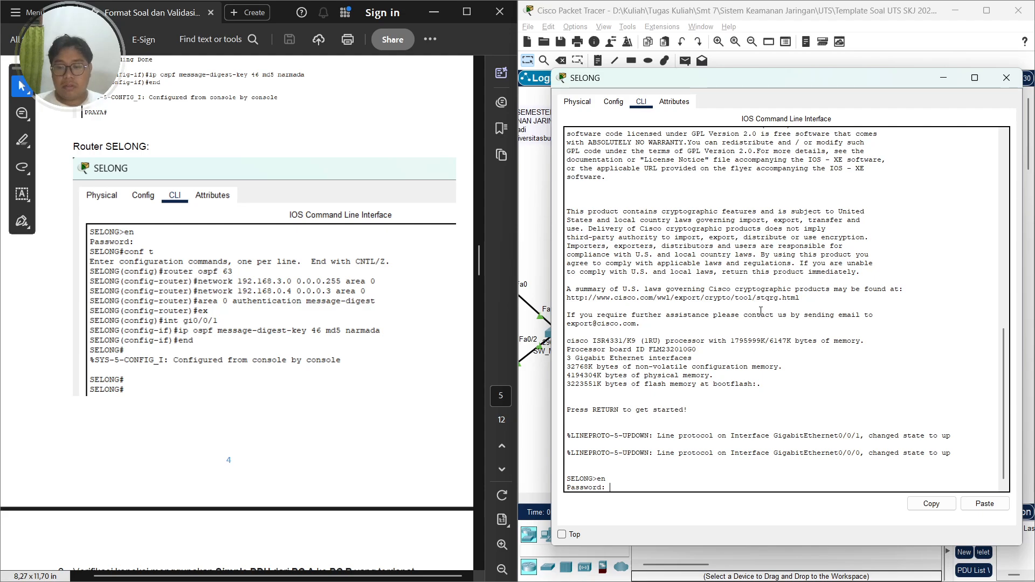
{"action": "key", "text": "Return"}
{"action": "type", "text": "conf t"}
{"action": "key", "text": "Return"}
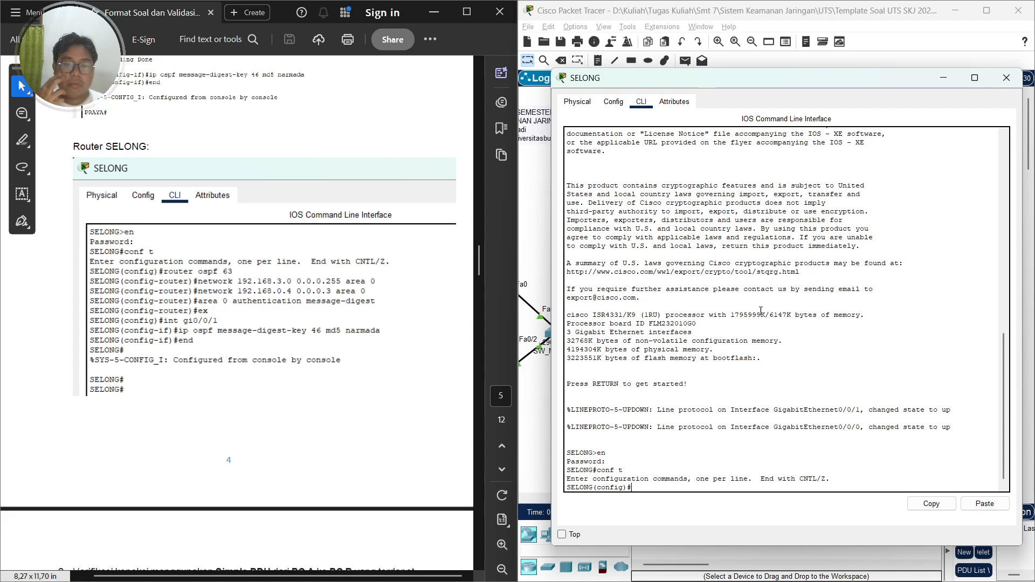
Start OSPF process 63 on SELONG and advertise network 192.168.3.0 with wildcard 0.0.0.255 in area 0
{"action": "type", "text": "router o"}
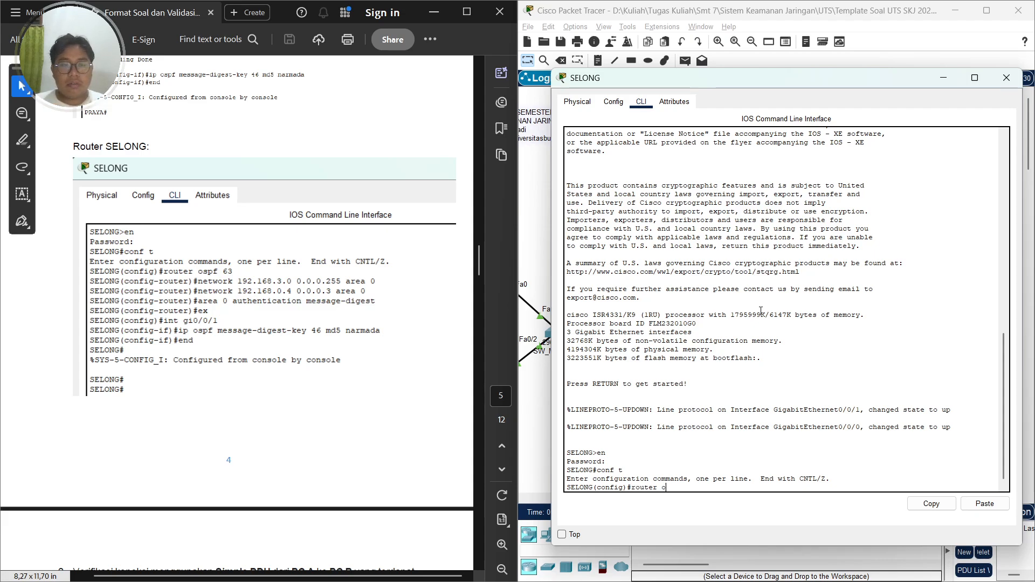
{"action": "type", "text": "spf 63"}
{"action": "key", "text": "Return"}
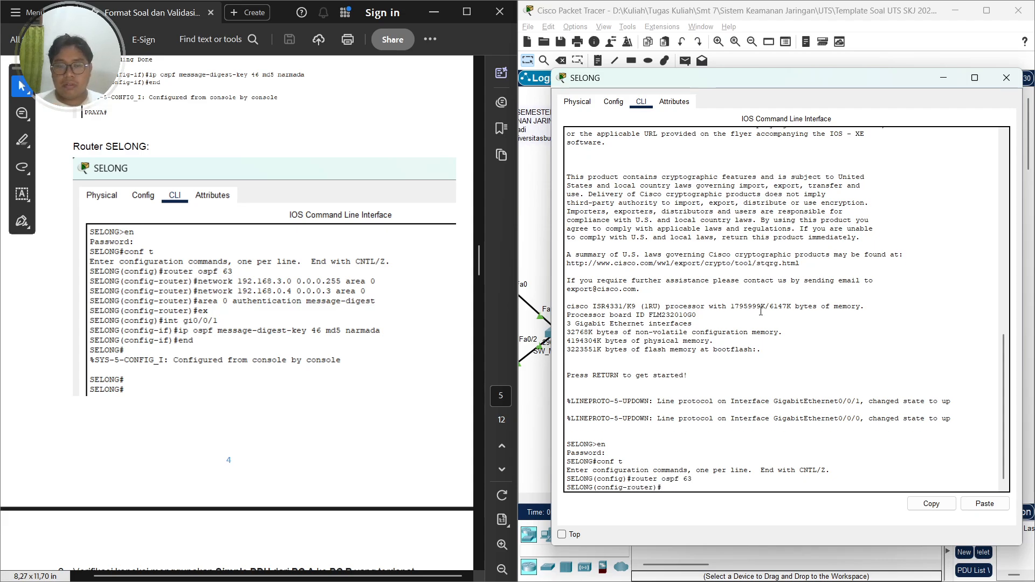
{"action": "type", "text": "network 192.168.3."}
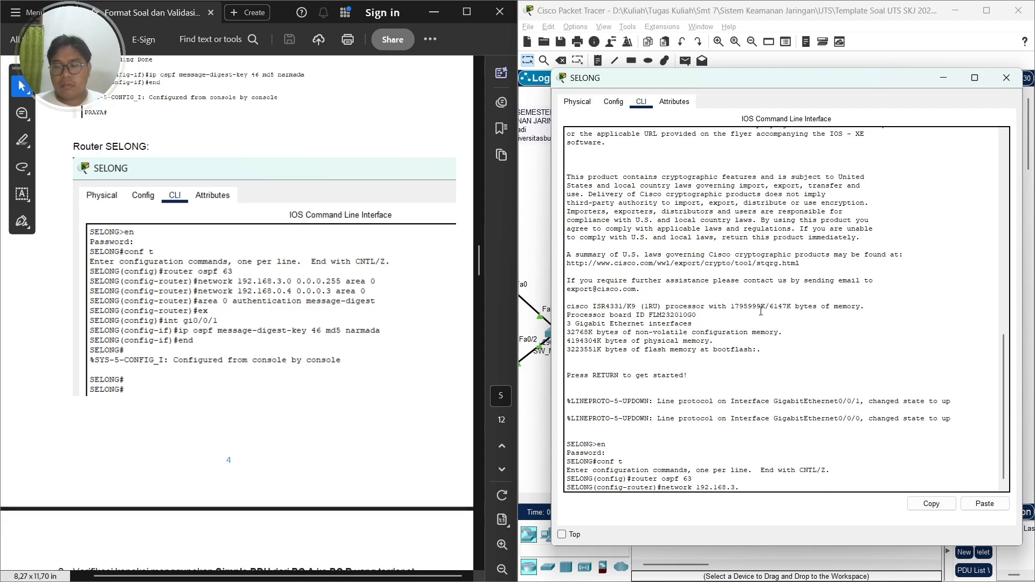
{"action": "type", "text": "0 0.0.0.255 area 0"}
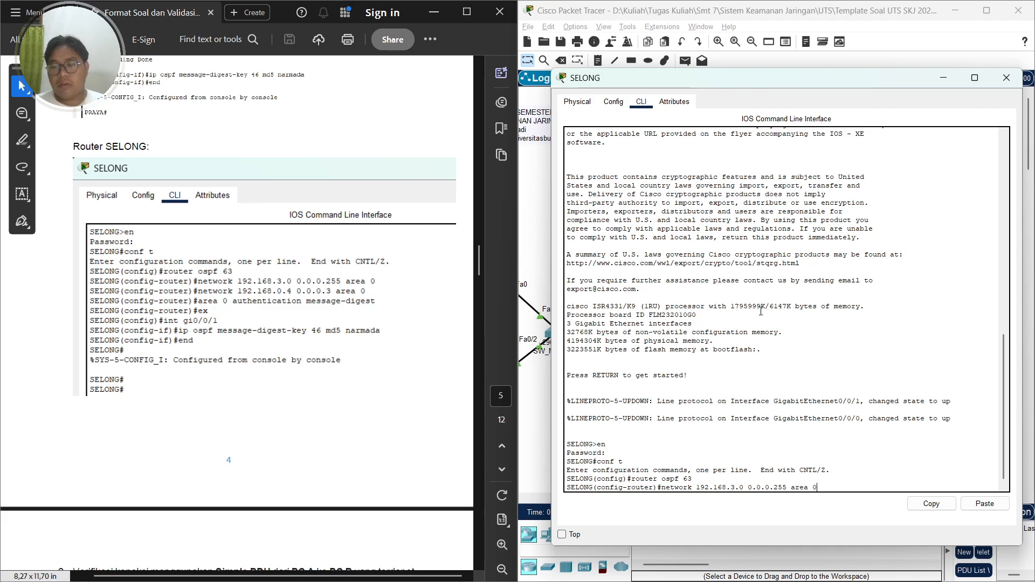
{"action": "key", "text": "Return"}
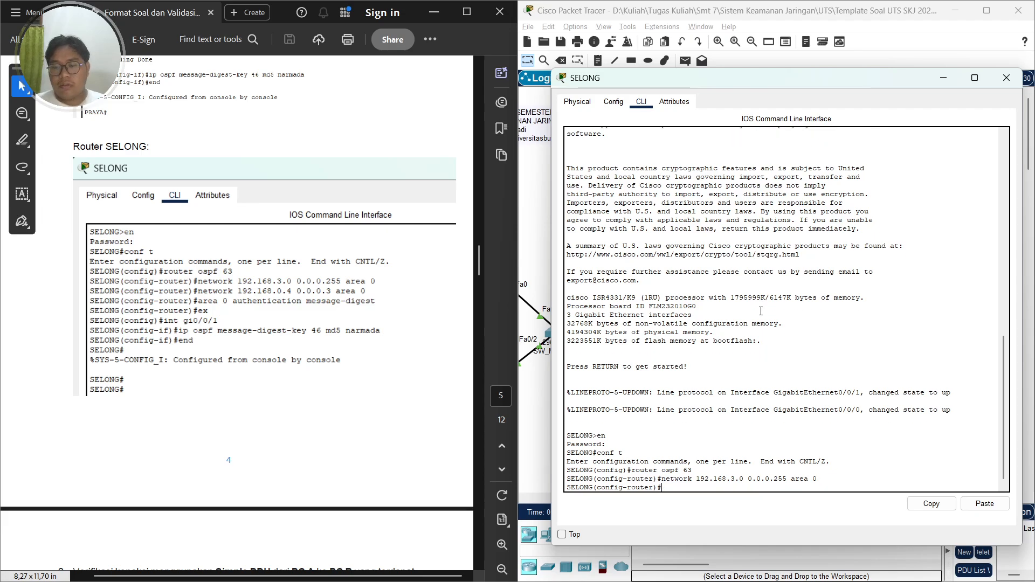
Advertise network 192.168.0.4 with wildcard 0.0.0.3 in area 0
{"action": "key", "text": "Up"}
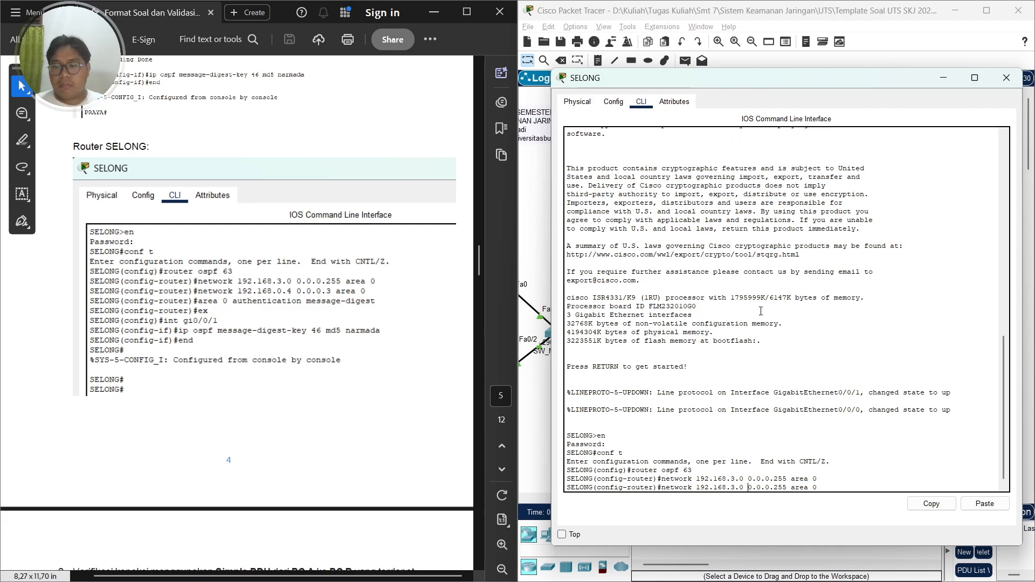
{"action": "key", "text": "BackSpace"}
{"action": "key", "text": "BackSpace"}
{"action": "key", "text": "BackSpace"}
{"action": "type", "text": "0.4"}
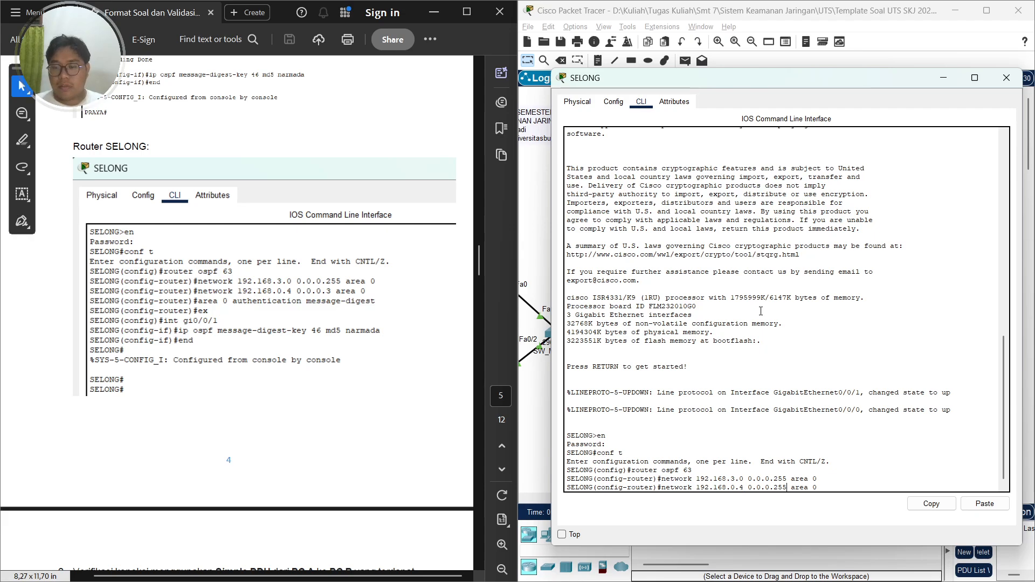
{"action": "key", "text": "Return"}
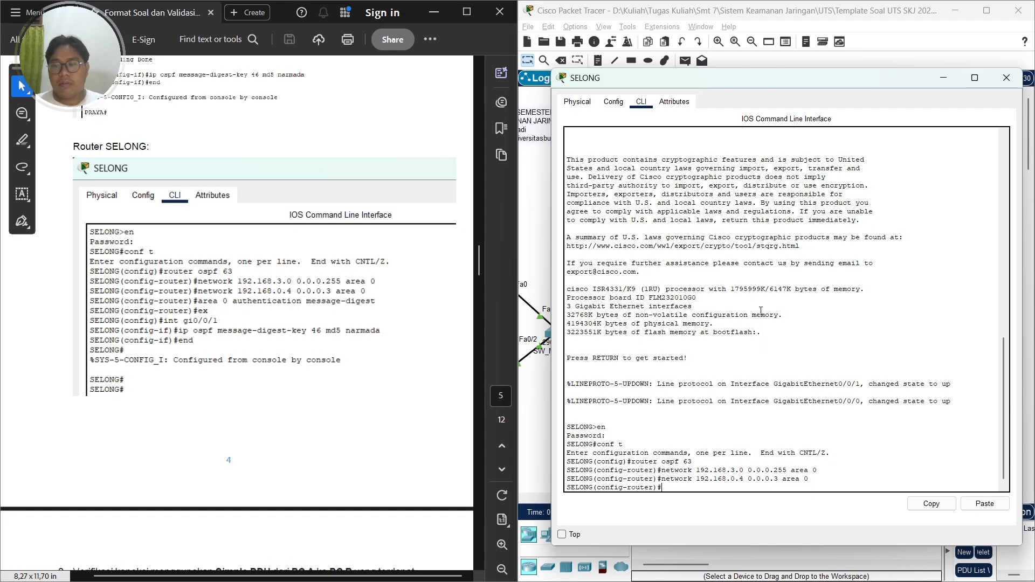
Enable message-digest authentication for area 0 in SELONG's OSPF process and leave router configuration
{"action": "type", "text": "area 0"}
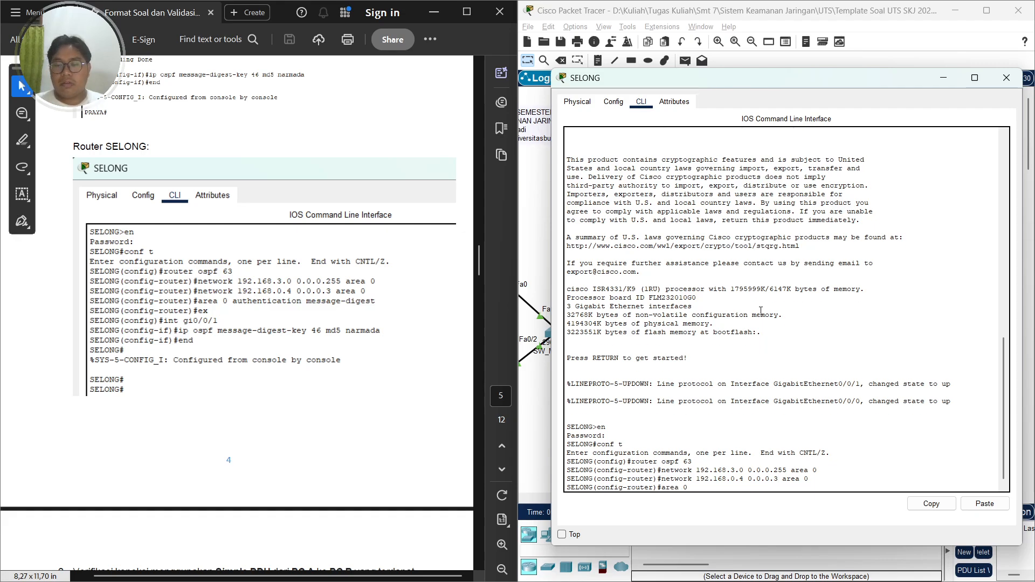
{"action": "type", "text": " aut"}
{"action": "key", "text": "Tab"}
{"action": "type", "text": "mess"}
{"action": "key", "text": "Tab"}
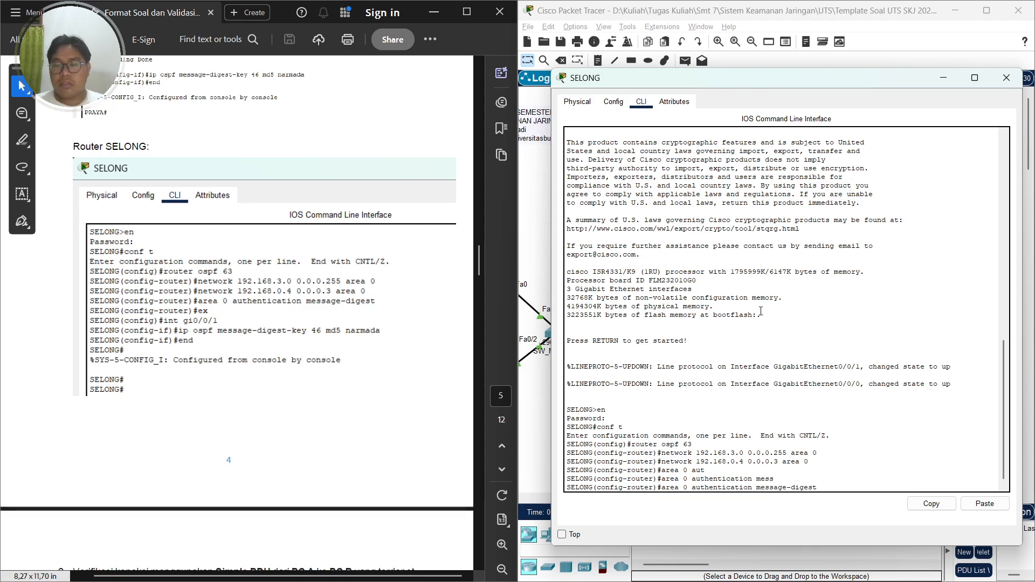
{"action": "key", "text": "Return"}
{"action": "type", "text": "ex"}
{"action": "key", "text": "Return"}
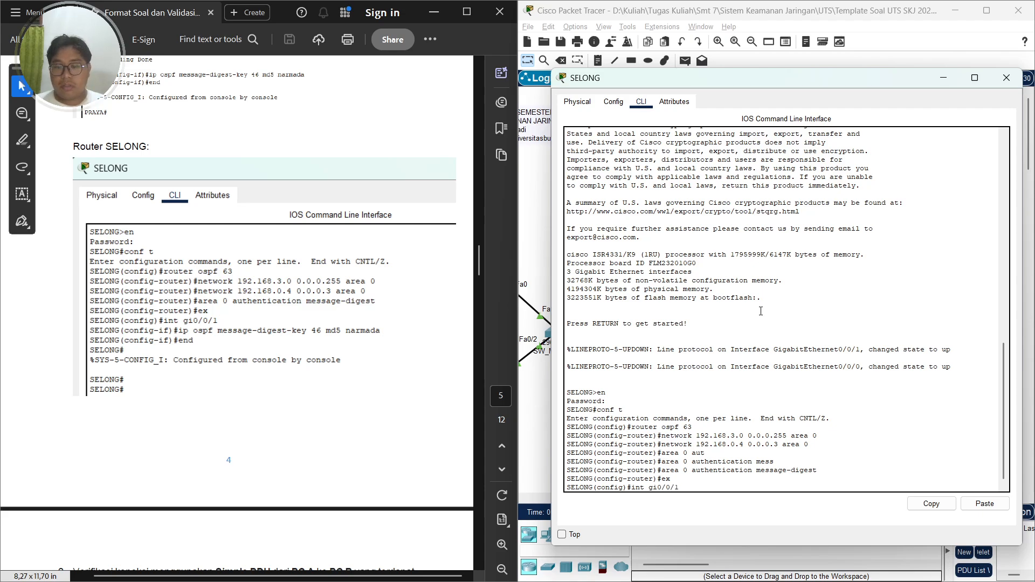
On interface gi0/0/1, set OSPF message-digest key 46 with MD5 and the authentication key password
{"action": "type", "text": "int gi0/0/1"}
{"action": "key", "text": "Return"}
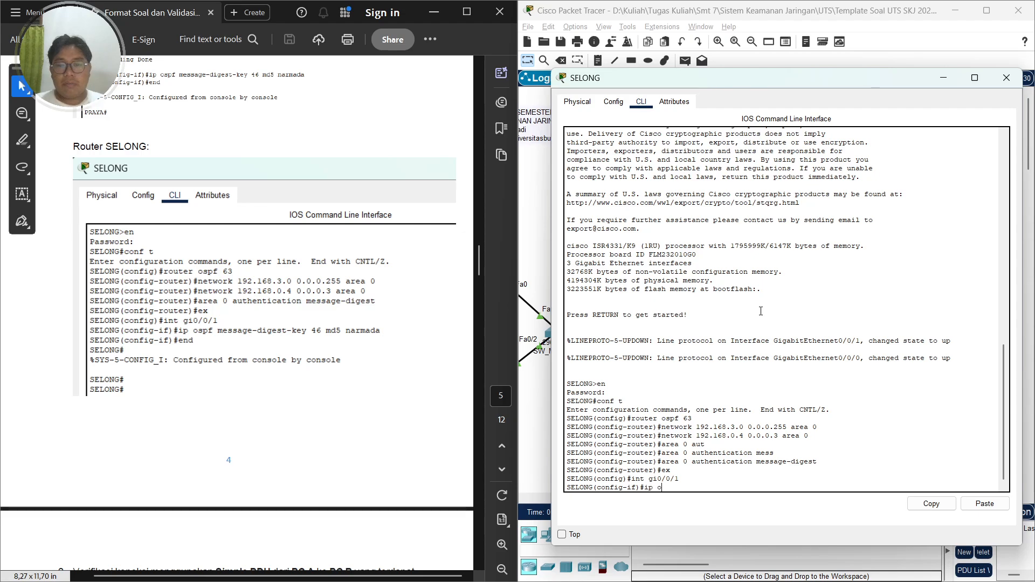
{"action": "key", "text": "Tab"}
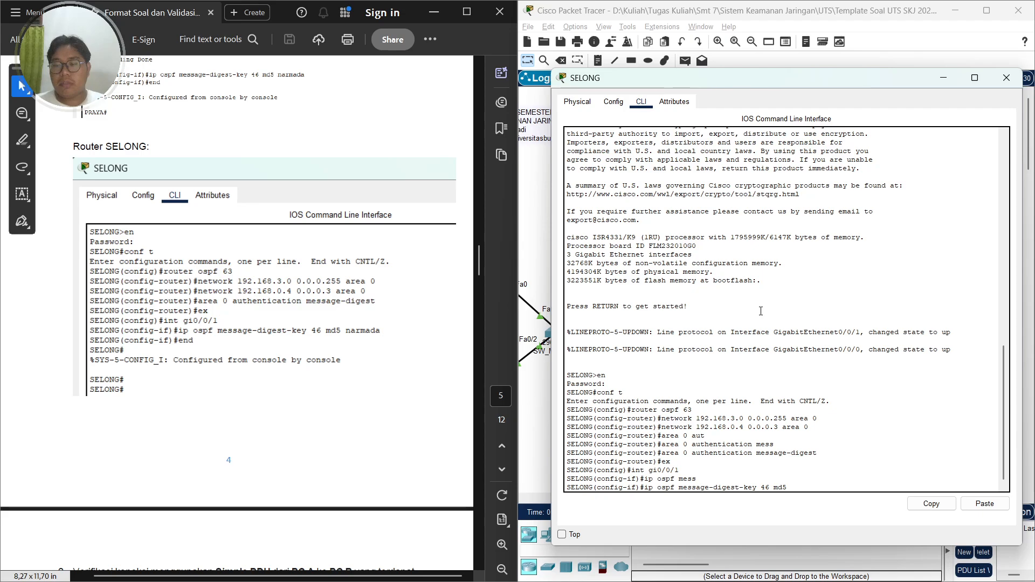
{"action": "type", "text": "46 md5 nra"}
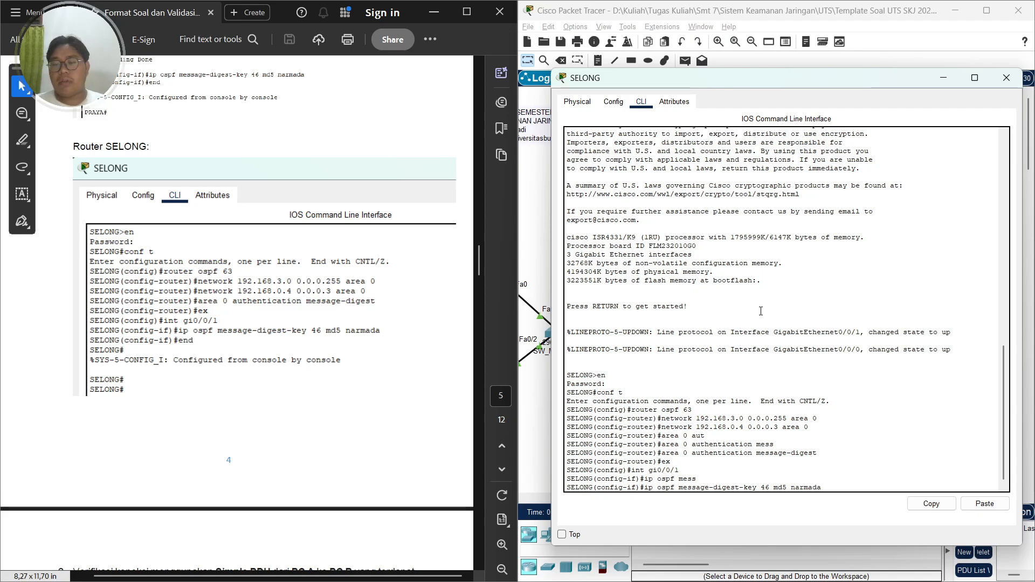
{"action": "key", "text": "Return"}
End configuration mode on SELONG and close its CLI window
{"action": "type", "text": "end"}
{"action": "key", "text": "Return"}
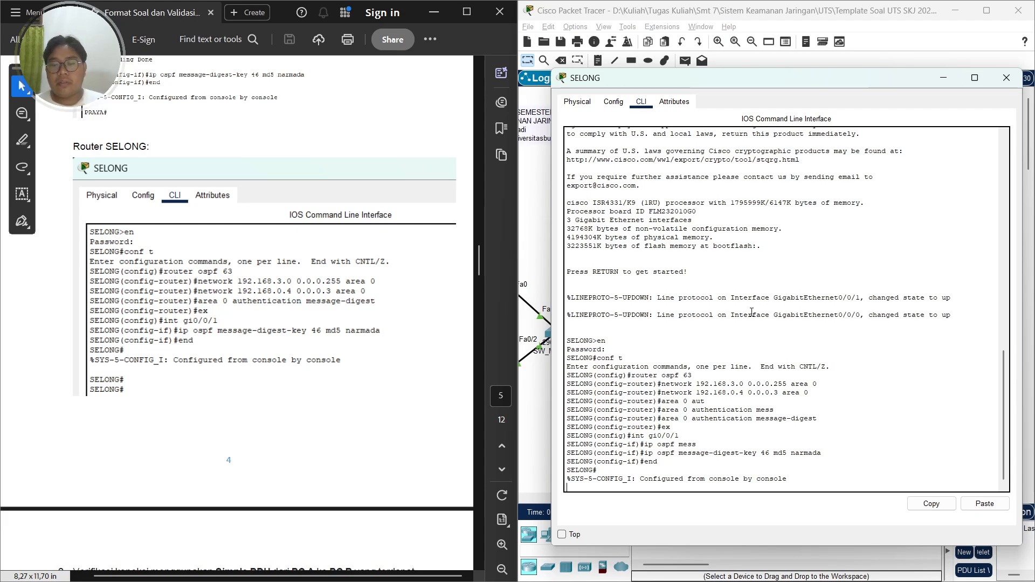
{"action": "key", "text": "Return"}
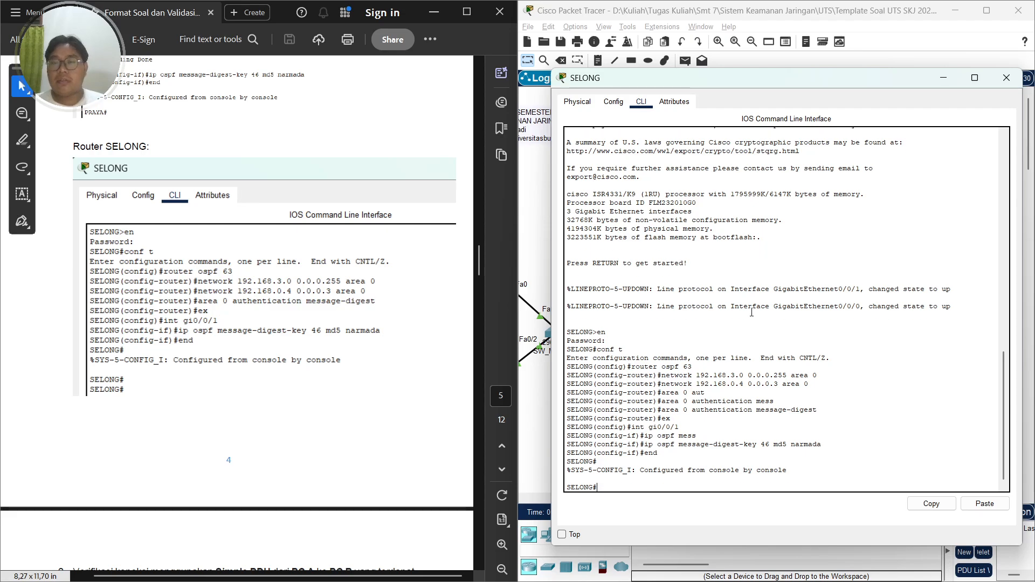
{"action": "left_click", "coordinate": [1007, 78]}
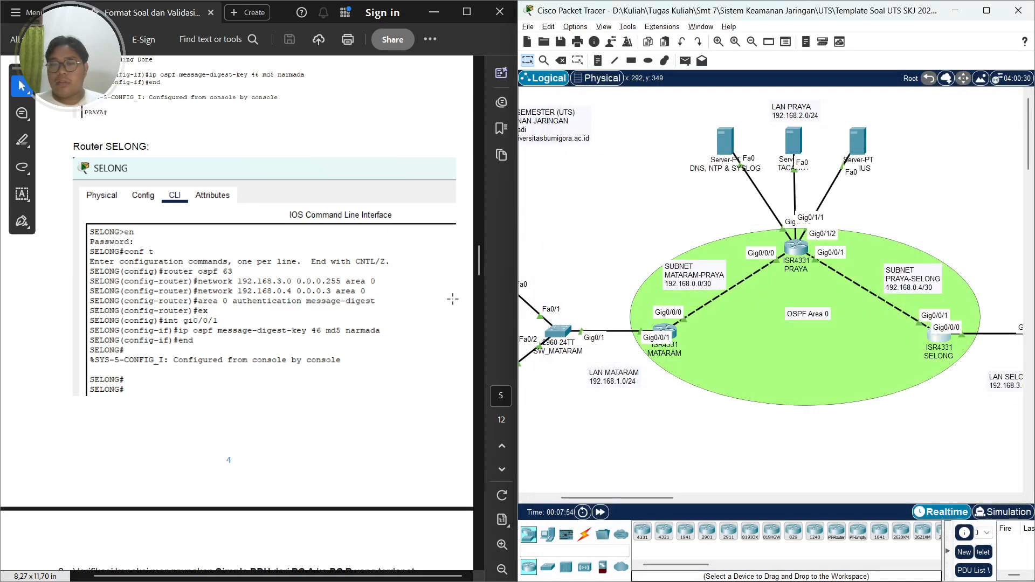
{"action": "scroll", "coordinate": [233, 348], "scroll_direction": "down", "scroll_amount": 8}
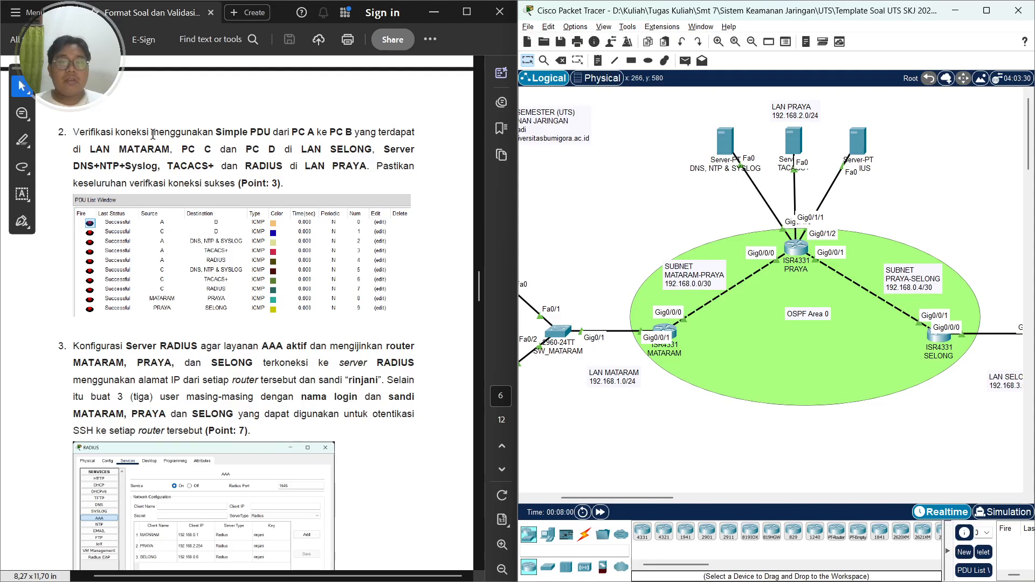
{"action": "key", "text": "alt+Tab"}
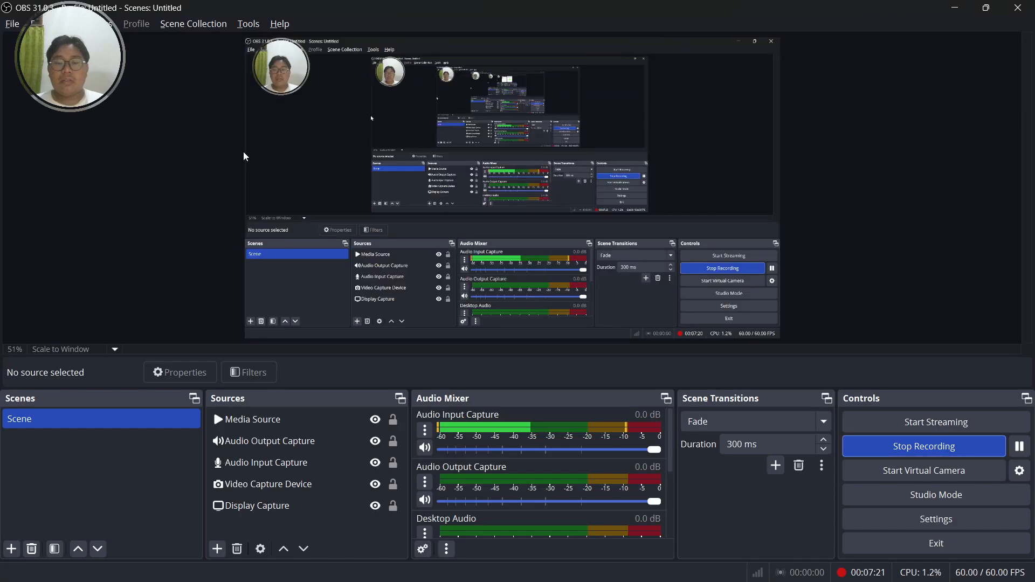
{"action": "key", "text": "alt+Tab"}
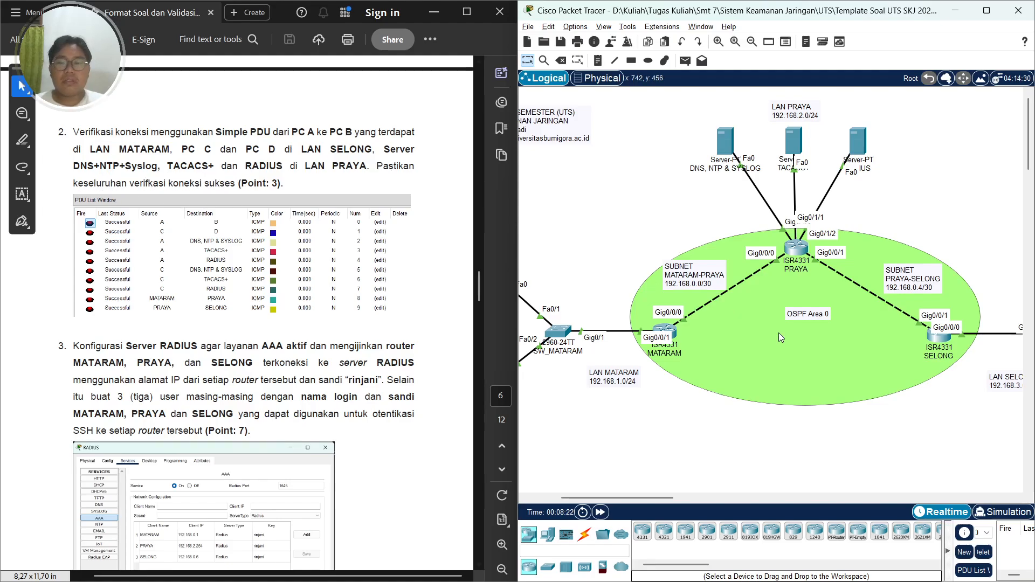
Send a simple PDU from PC A to PC B and open the PDU list window
{"action": "scroll", "coordinate": [659, 497], "scroll_direction": "right", "scroll_amount": 3}
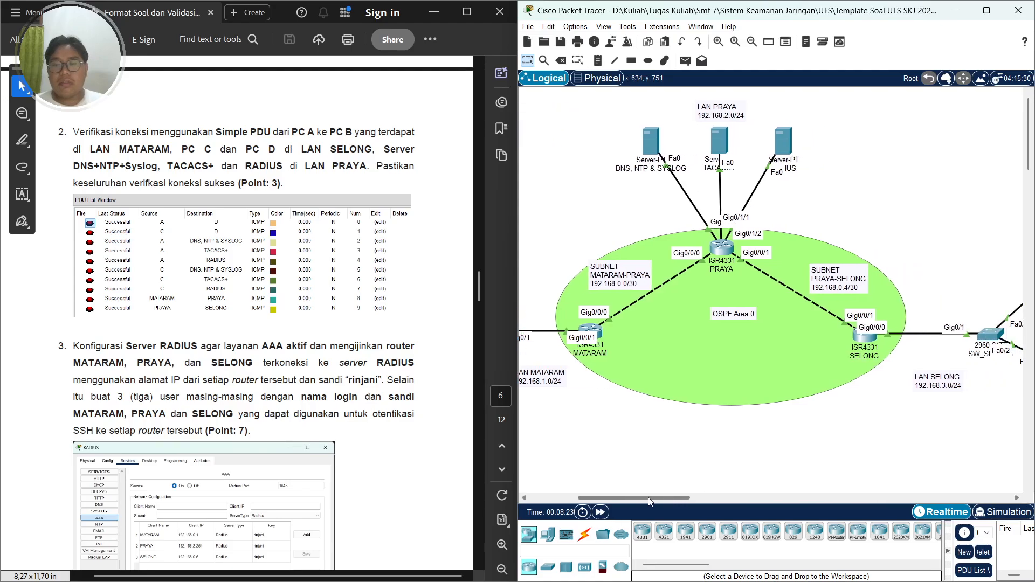
{"action": "left_click", "coordinate": [686, 64]}
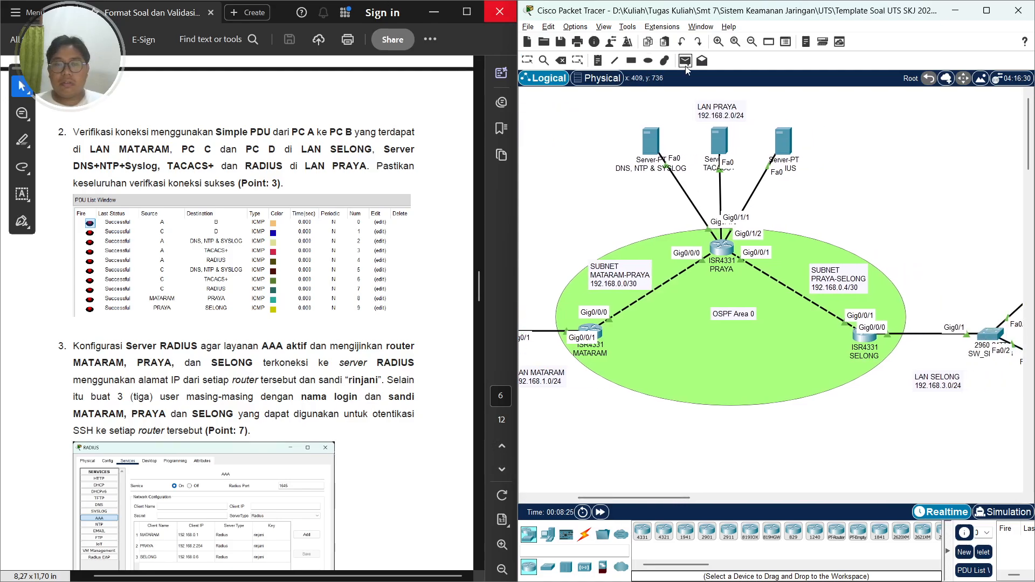
{"action": "left_click_drag", "start_coordinate": [643, 498], "coordinate": [569, 501]}
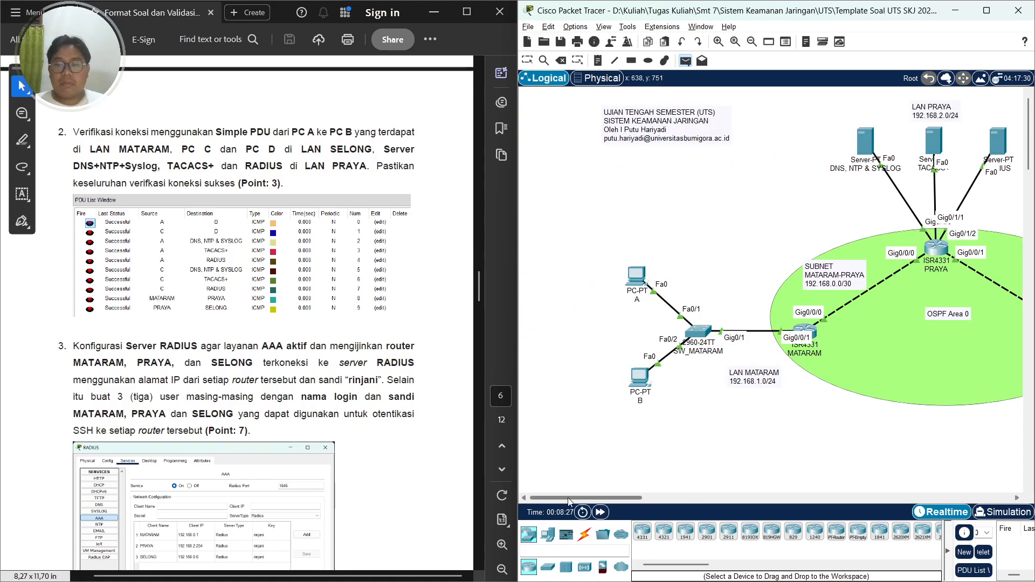
{"action": "left_click", "coordinate": [639, 278]}
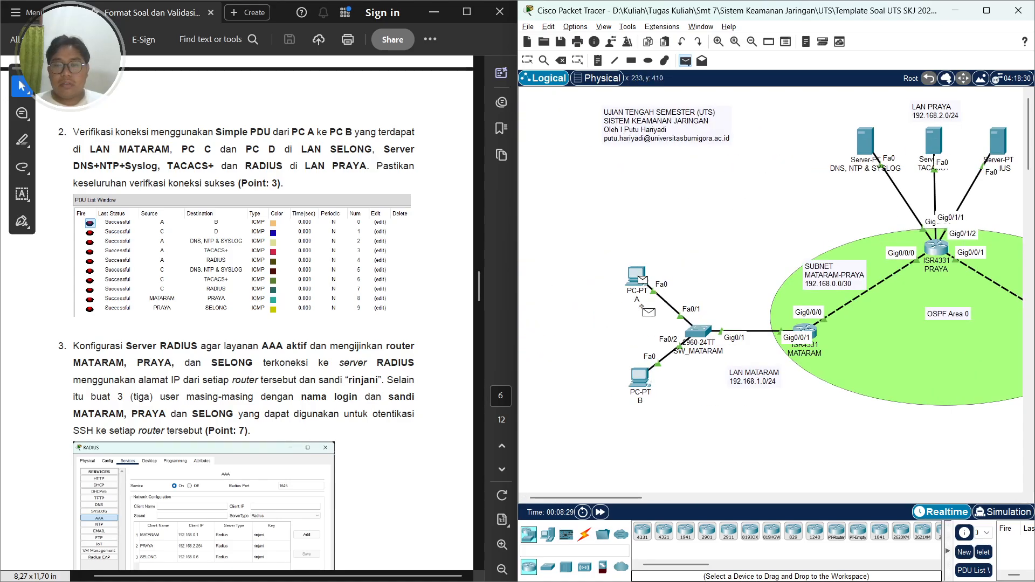
{"action": "left_click", "coordinate": [649, 383]}
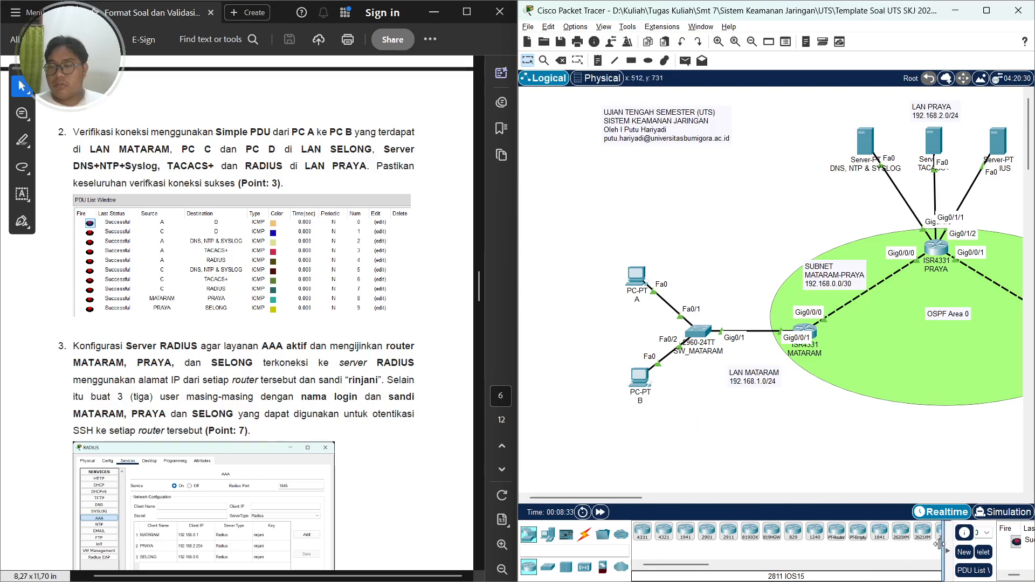
{"action": "left_click_drag", "start_coordinate": [630, 555], "coordinate": [624, 557]}
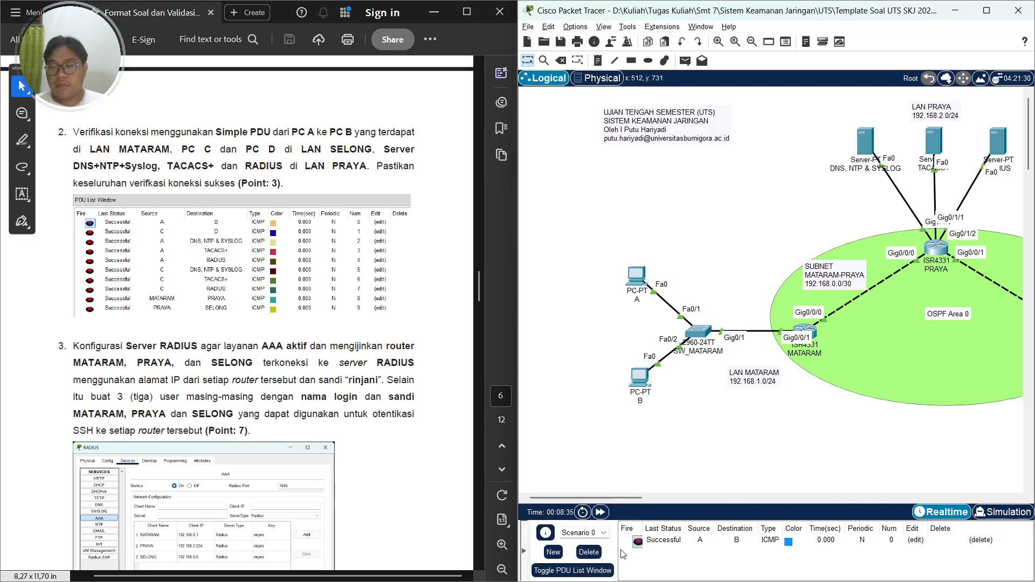
{"action": "left_click", "coordinate": [573, 570]}
{"action": "scroll", "coordinate": [754, 275], "scroll_direction": "down", "scroll_amount": 1}
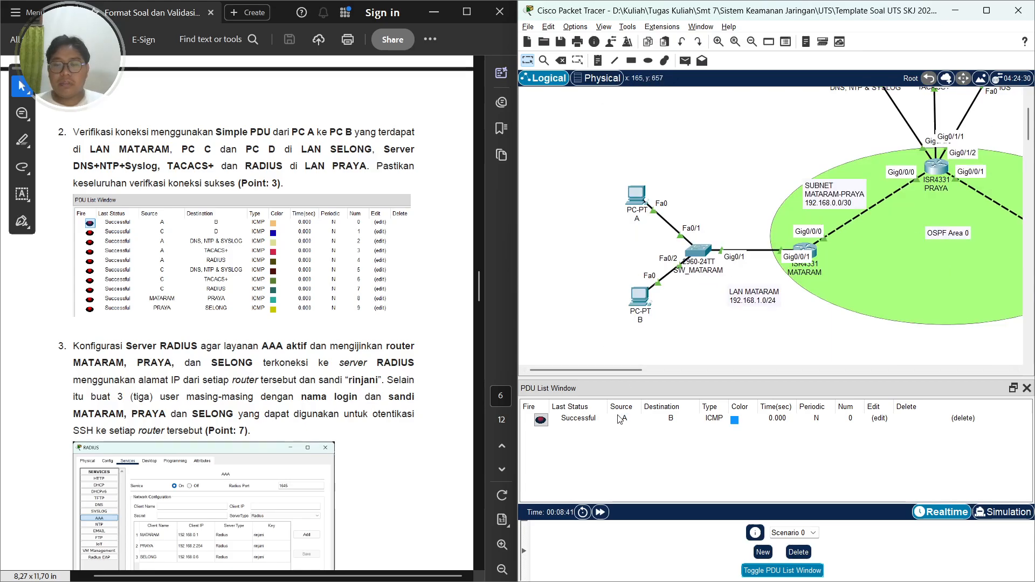
Send a simple PDU from PC C to PC D
{"action": "left_click", "coordinate": [686, 61]}
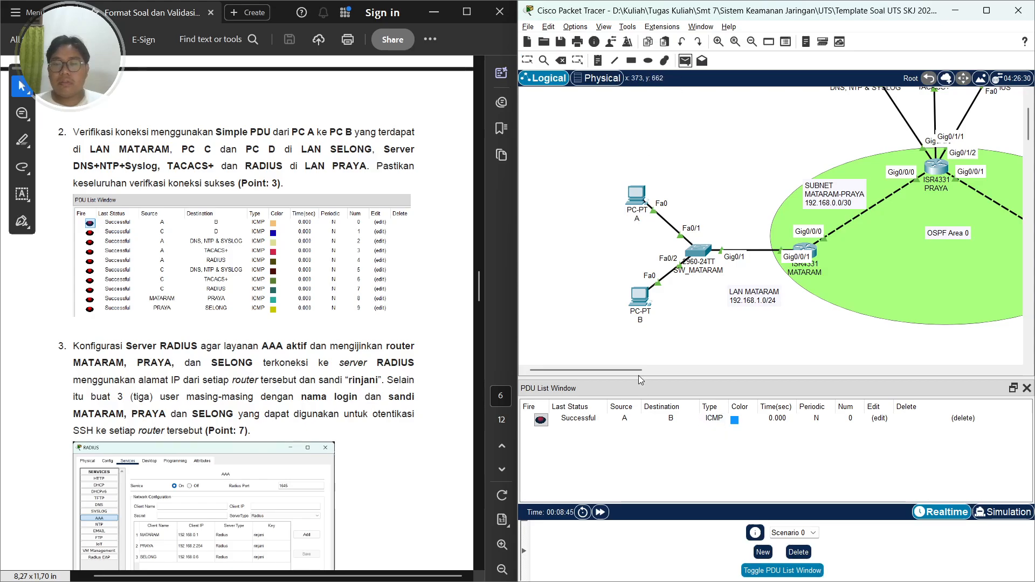
{"action": "left_click_drag", "start_coordinate": [639, 370], "coordinate": [763, 370]}
{"action": "left_click", "coordinate": [708, 198]}
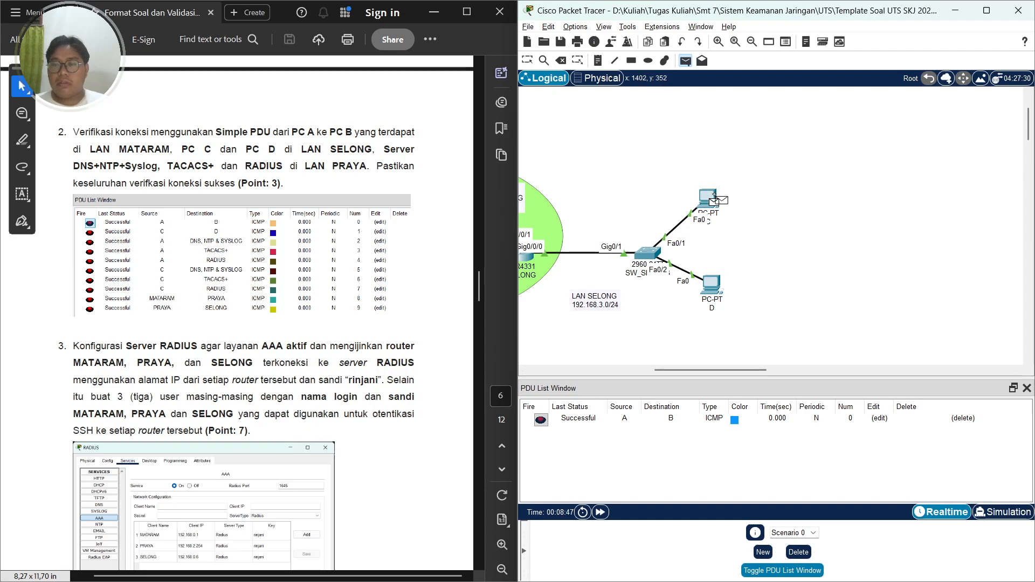
{"action": "left_click", "coordinate": [712, 284]}
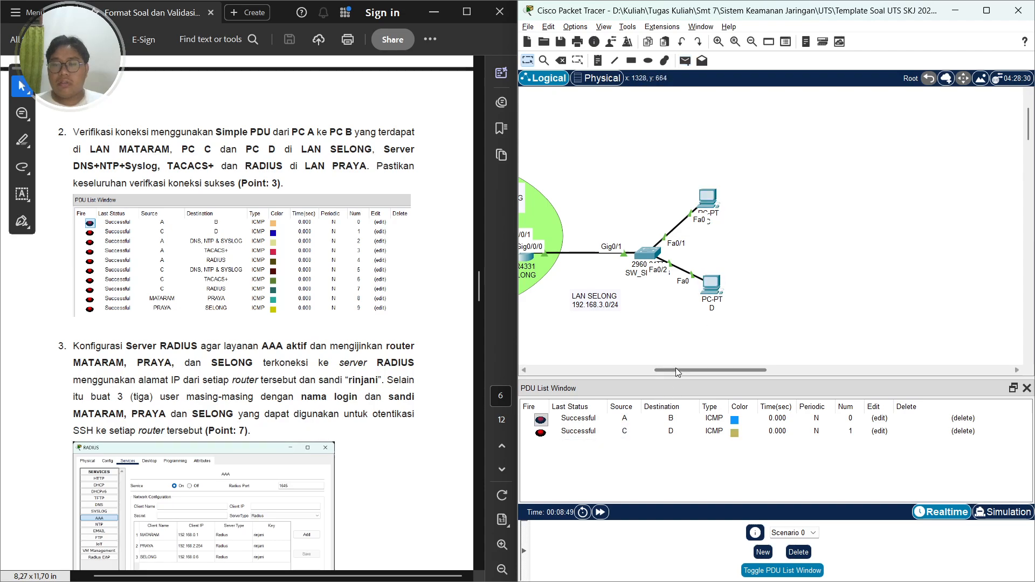
Send a simple PDU from PC A to the DNS, NTP & SYSLOG server and fire it again
{"action": "left_click_drag", "start_coordinate": [676, 370], "coordinate": [594, 380]}
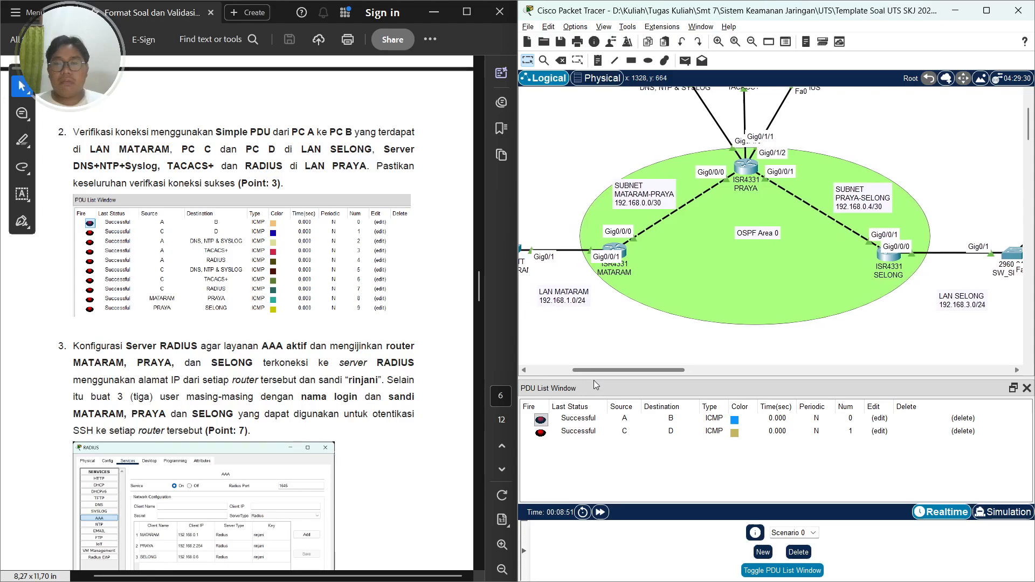
{"action": "scroll", "coordinate": [722, 300], "scroll_direction": "up", "scroll_amount": 3}
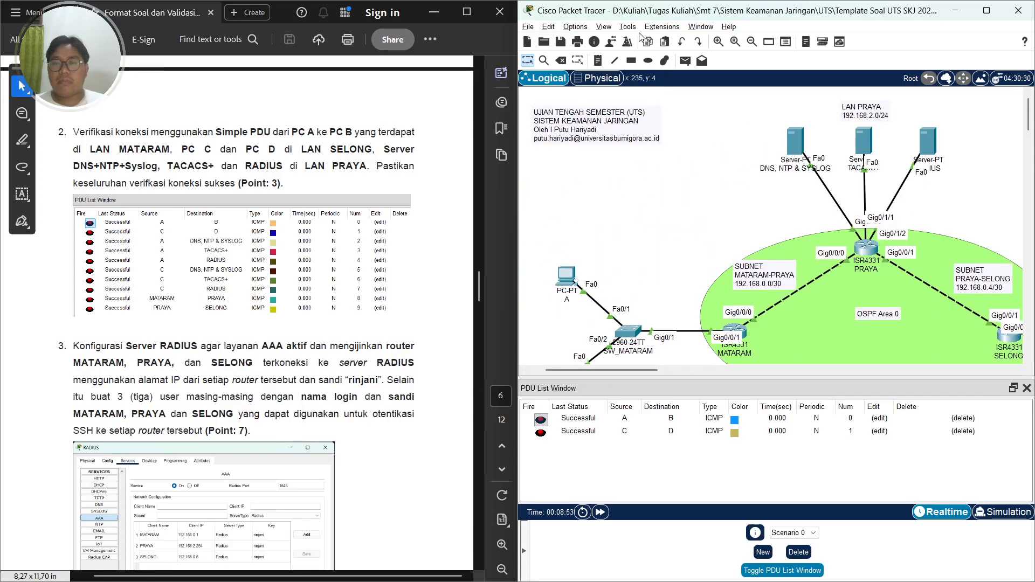
{"action": "left_click", "coordinate": [685, 61]}
{"action": "left_click", "coordinate": [567, 277]}
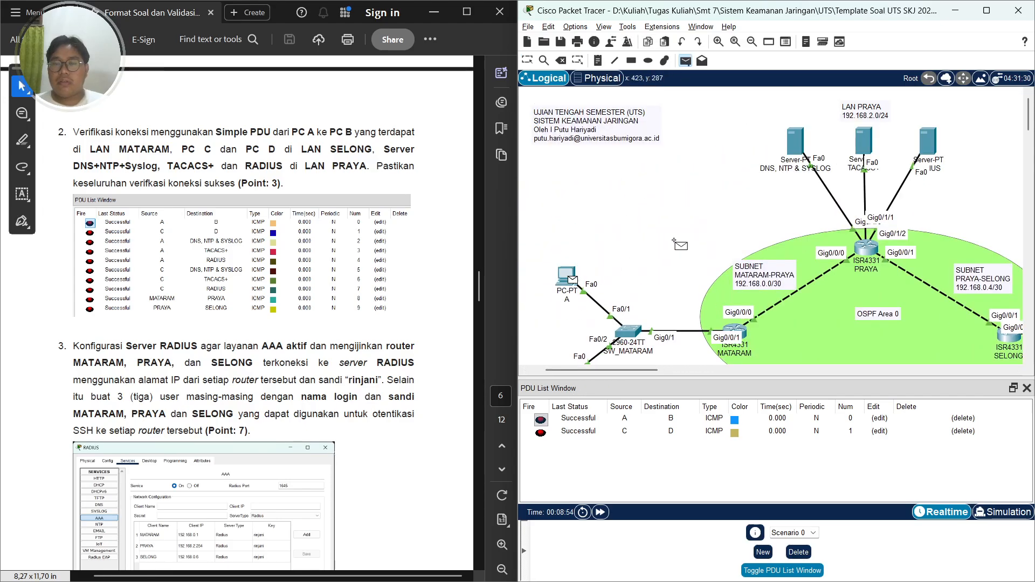
{"action": "left_click", "coordinate": [795, 141]}
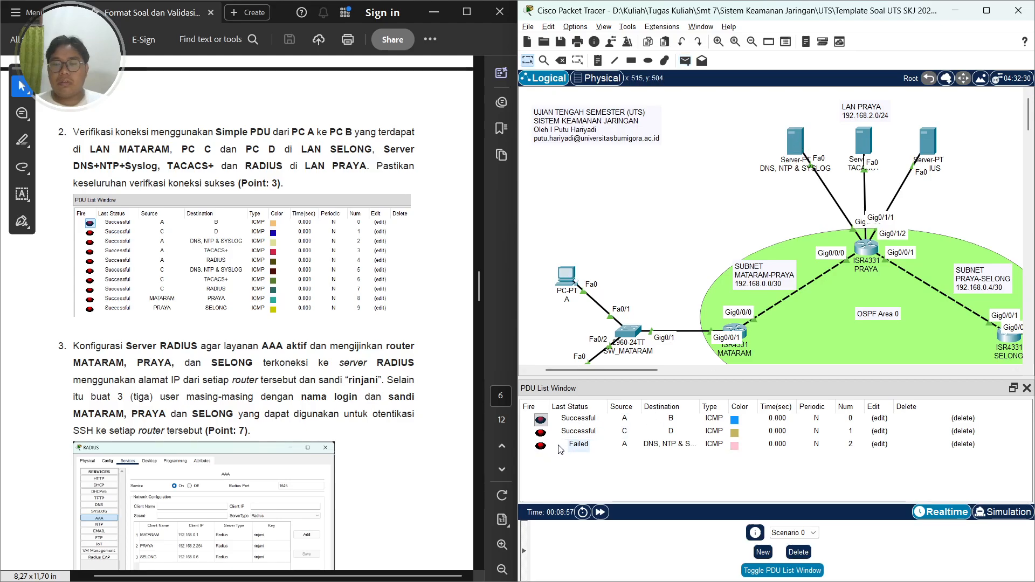
{"action": "double_click", "coordinate": [541, 446]}
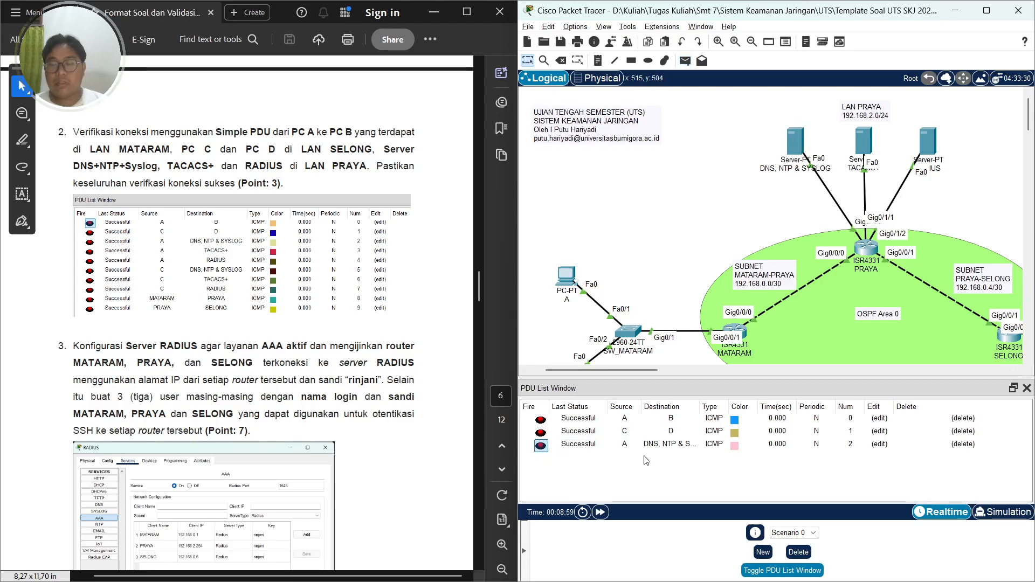
Send a simple PDU from PC A to the TACACS+ server
{"action": "key", "text": "p"}
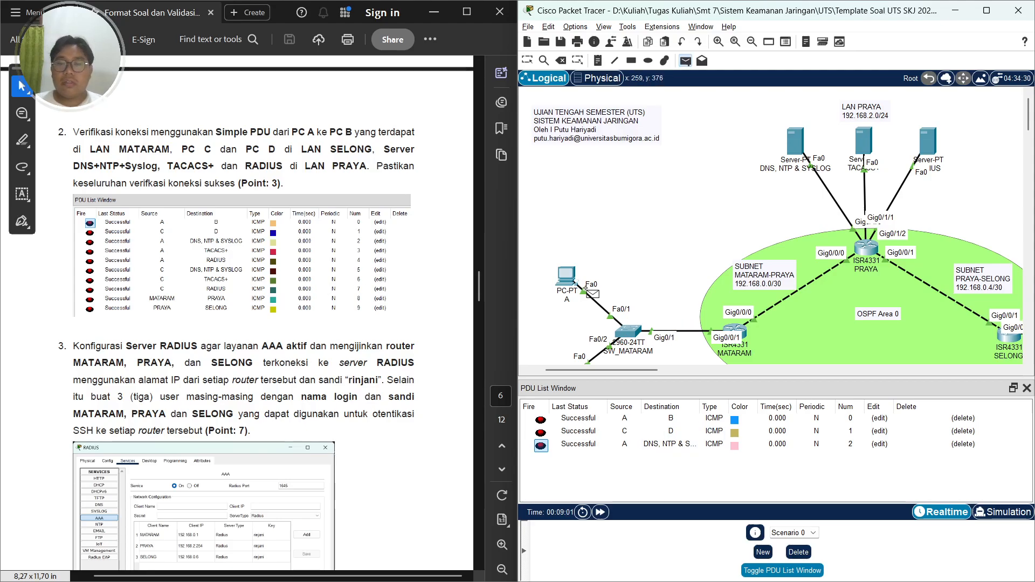
{"action": "left_click", "coordinate": [567, 279]}
{"action": "left_click", "coordinate": [864, 143]}
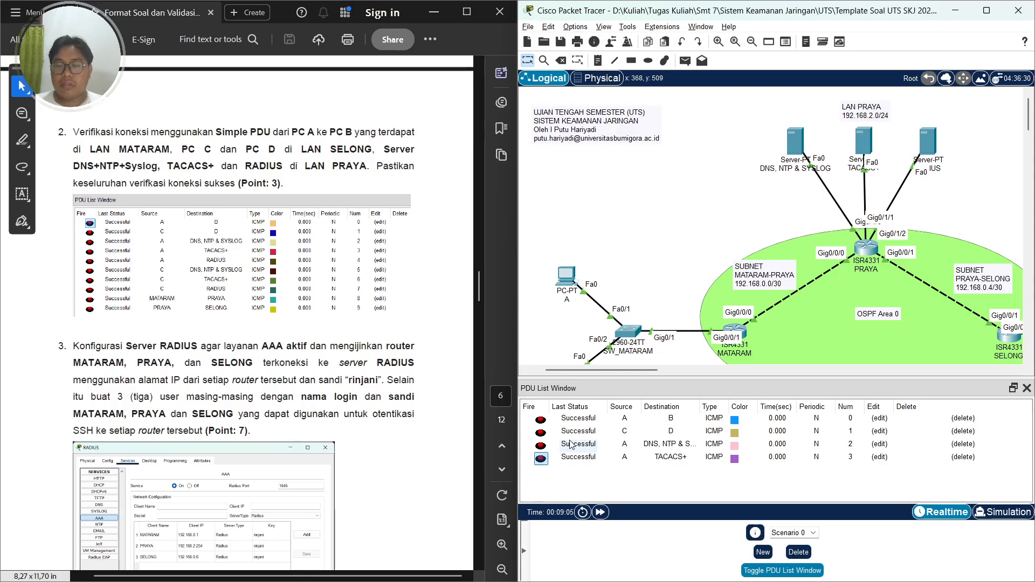
Send a simple PDU from PC A to the RADIUS server and fire it again
{"action": "key", "text": "p"}
{"action": "left_click", "coordinate": [568, 279]}
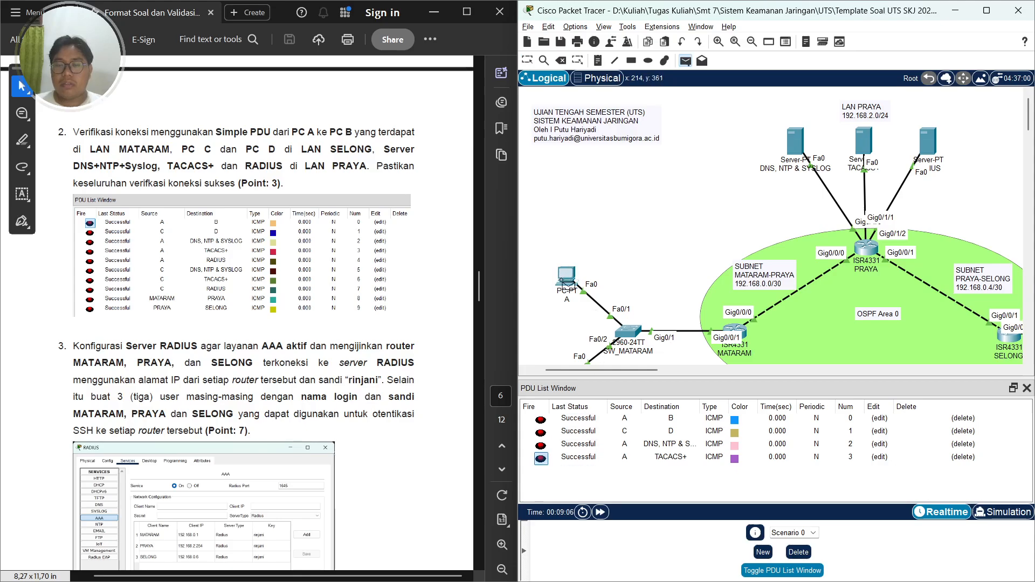
{"action": "left_click", "coordinate": [936, 145]}
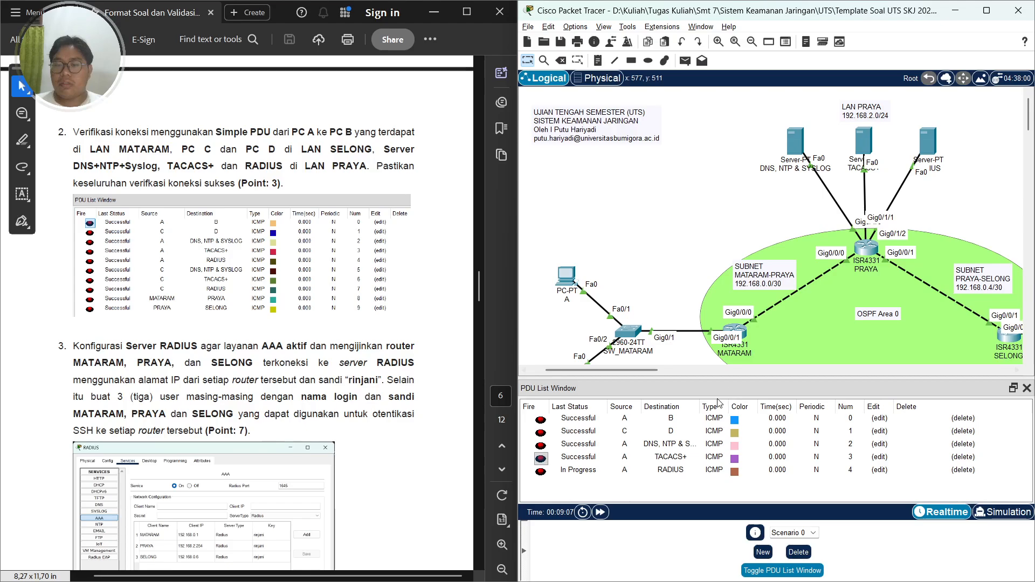
{"action": "left_click", "coordinate": [544, 473]}
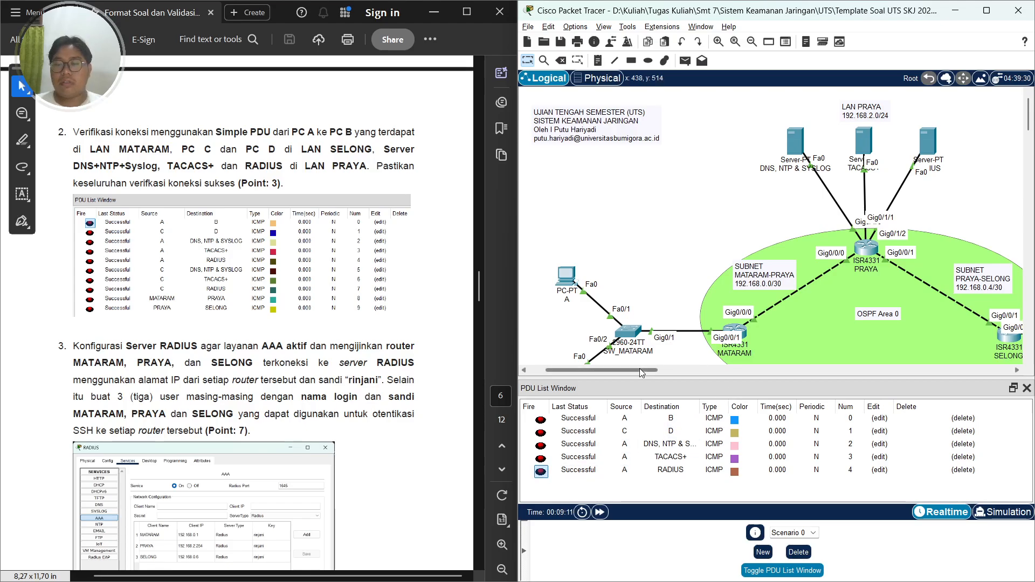
Send a simple PDU from PC C to the DNS, NTP & SYSLOG server
{"action": "left_click_drag", "start_coordinate": [642, 372], "coordinate": [691, 374]}
{"action": "left_click", "coordinate": [686, 60]}
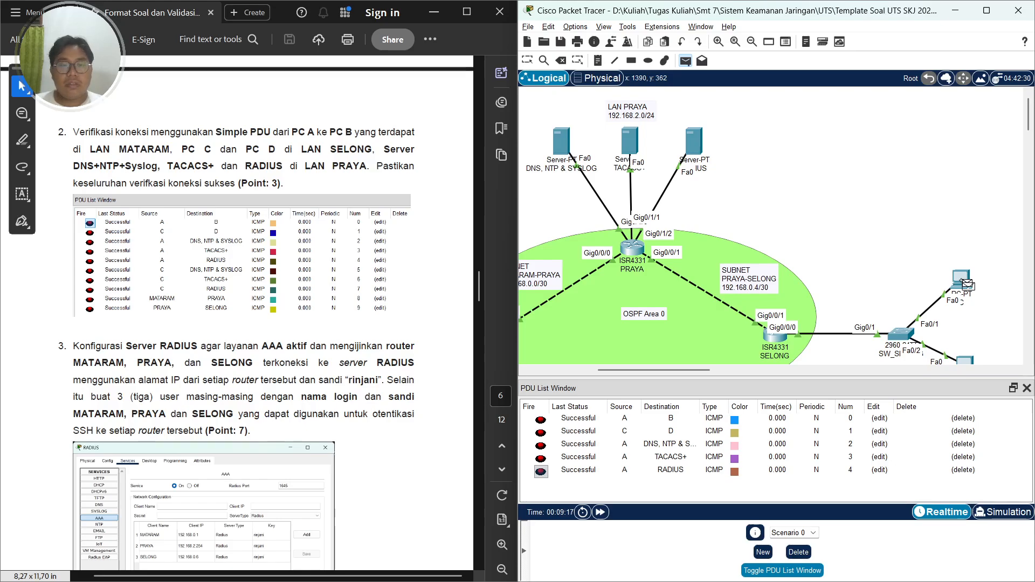
{"action": "left_click", "coordinate": [968, 285]}
{"action": "left_click", "coordinate": [566, 145]}
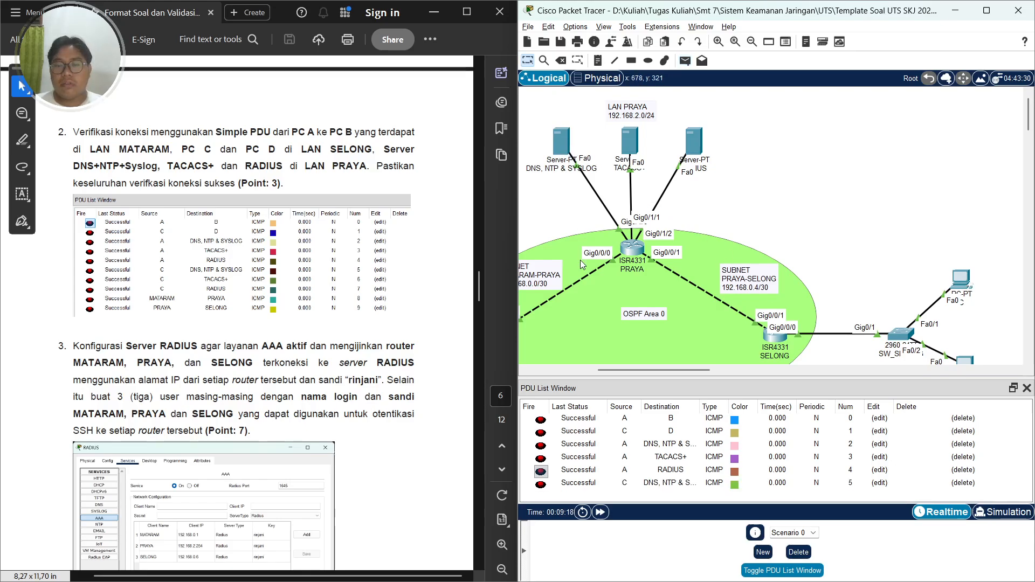
Send a simple PDU from PC C to the TACACS+ server
{"action": "left_click", "coordinate": [685, 61]}
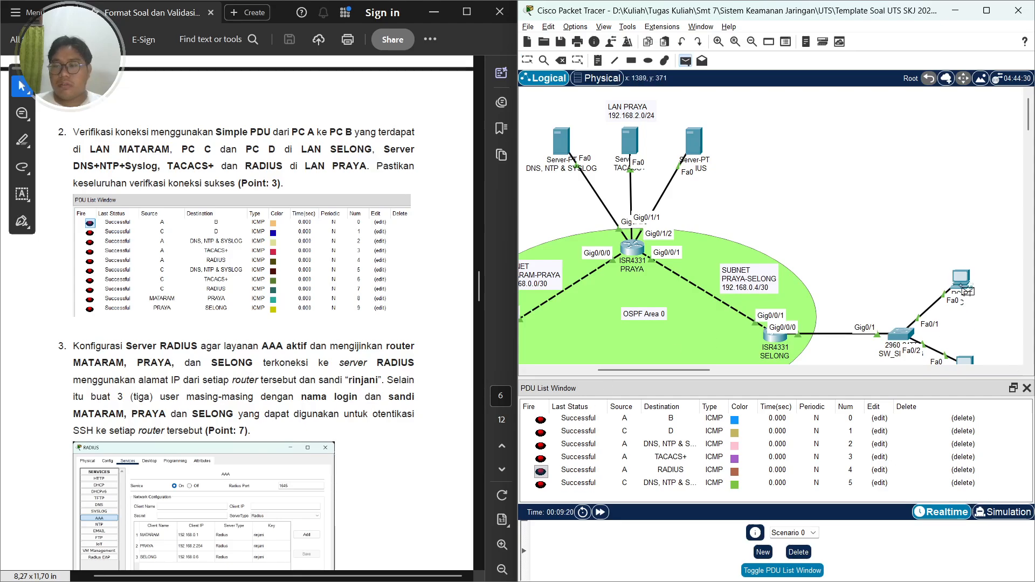
{"action": "left_click", "coordinate": [968, 291]}
{"action": "left_click", "coordinate": [630, 145]}
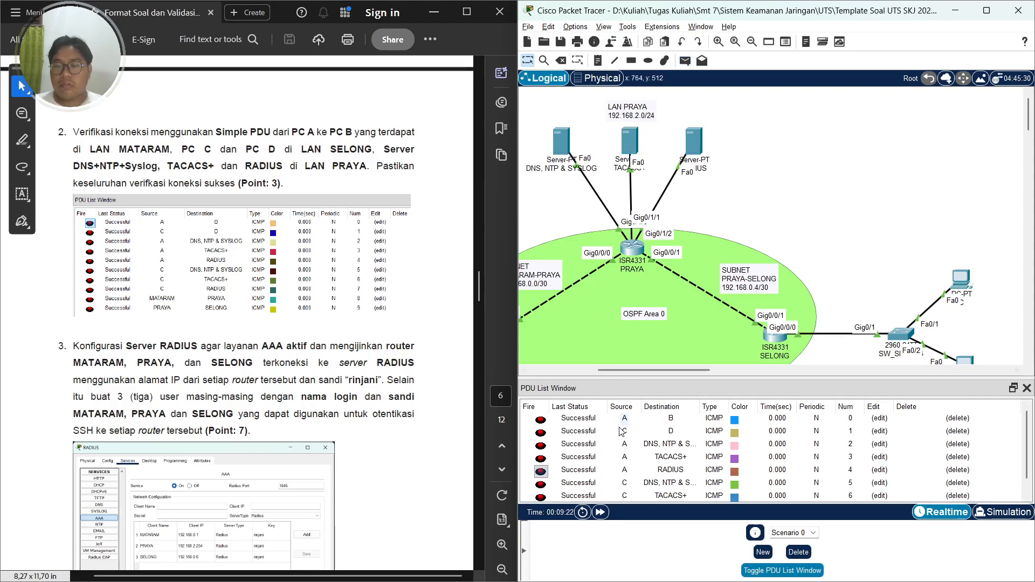
Send a simple PDU from PC C to the RADIUS server
{"action": "scroll", "coordinate": [611, 482], "scroll_direction": "down", "scroll_amount": 1}
{"action": "key", "text": "p"}
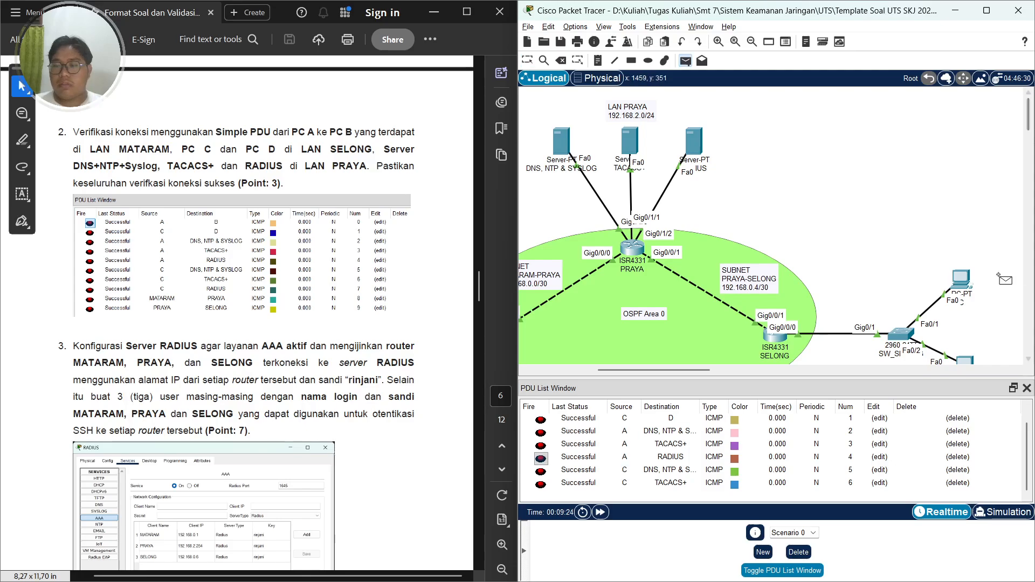
{"action": "left_click", "coordinate": [965, 281]}
{"action": "left_click", "coordinate": [698, 137]}
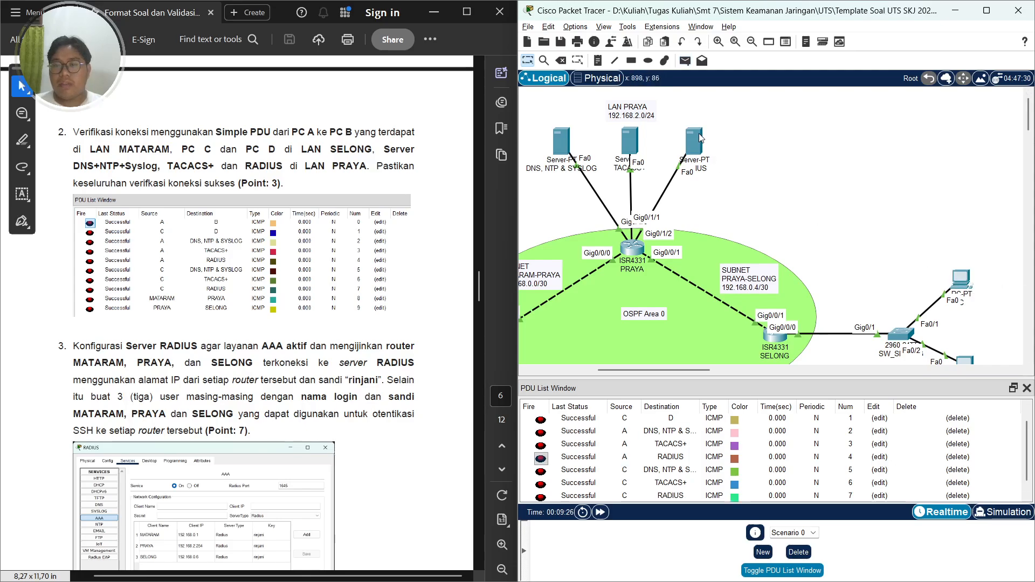
Send a simple PDU from the MATARAM router to the PRAYA router
{"action": "scroll", "coordinate": [661, 414], "scroll_direction": "down", "scroll_amount": 1}
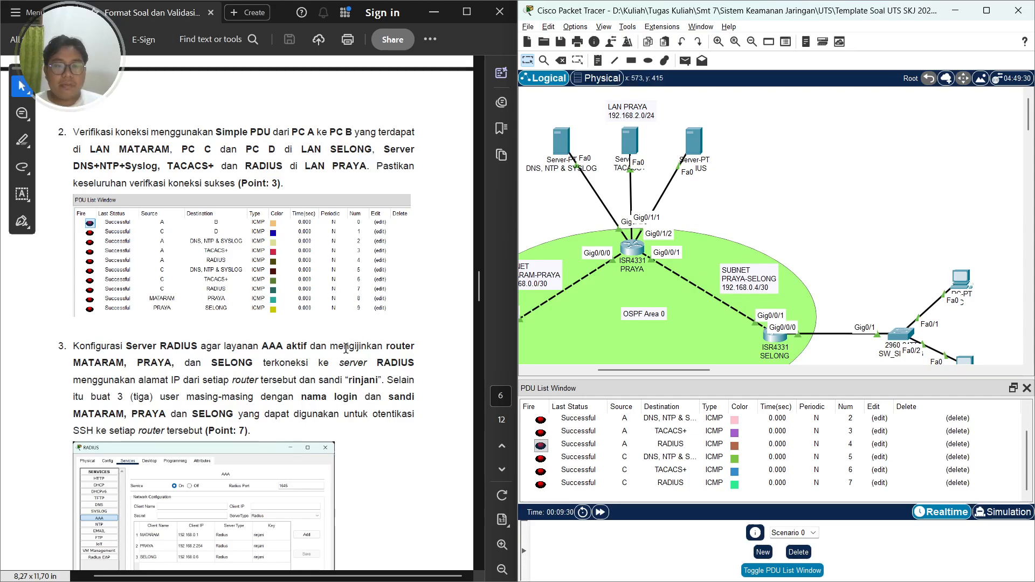
{"action": "scroll", "coordinate": [345, 348], "scroll_direction": "down", "scroll_amount": 1}
{"action": "left_click_drag", "start_coordinate": [649, 369], "coordinate": [620, 369]}
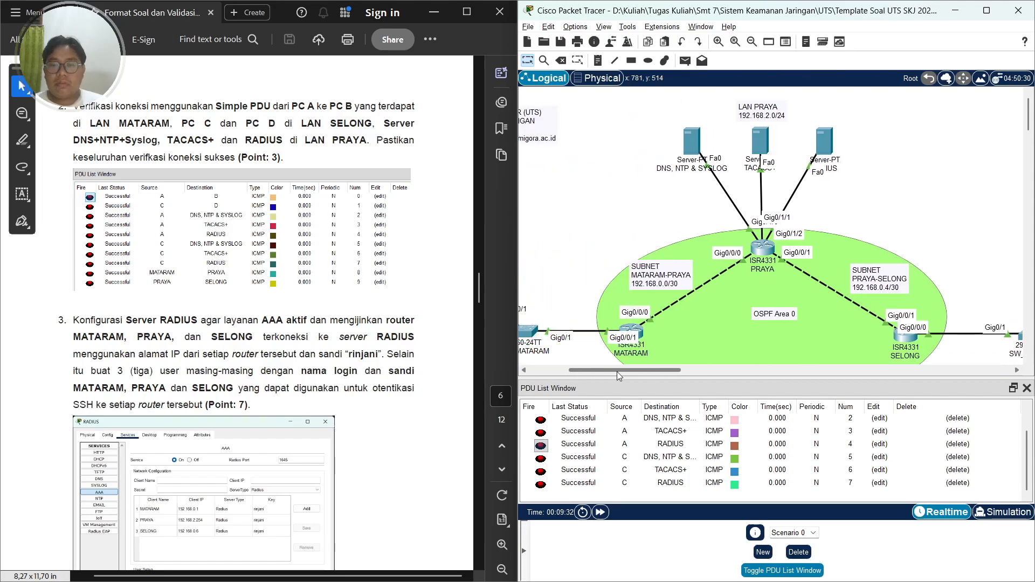
{"action": "scroll", "coordinate": [711, 290], "scroll_direction": "down", "scroll_amount": 3}
{"action": "key", "text": "p"}
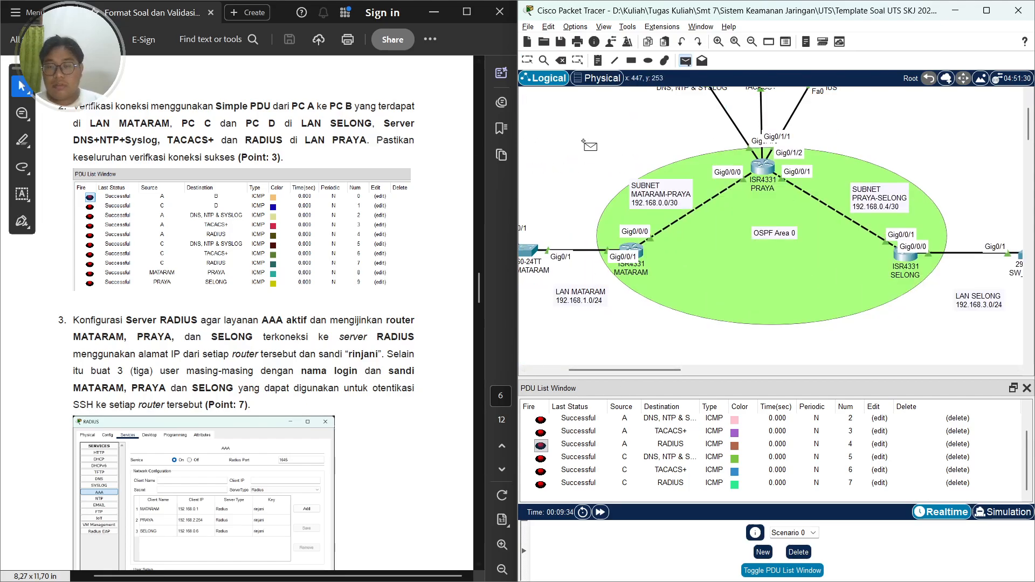
{"action": "left_click", "coordinate": [631, 249]}
{"action": "left_click", "coordinate": [764, 172]}
{"action": "scroll", "coordinate": [625, 445], "scroll_direction": "down", "scroll_amount": 1}
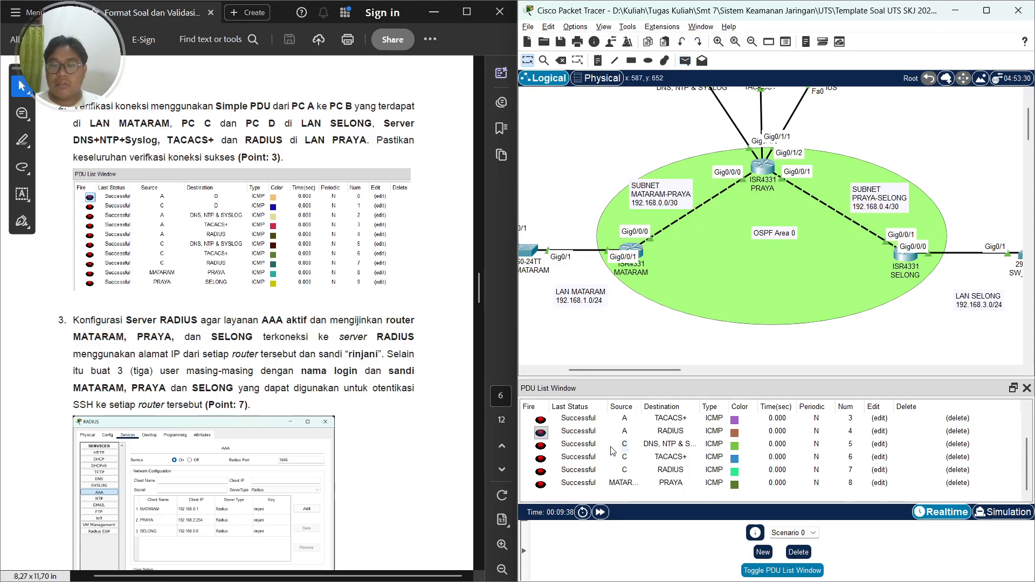
Send a simple PDU from the PRAYA router to the SELONG router
{"action": "key", "text": "p"}
{"action": "left_click", "coordinate": [765, 170]}
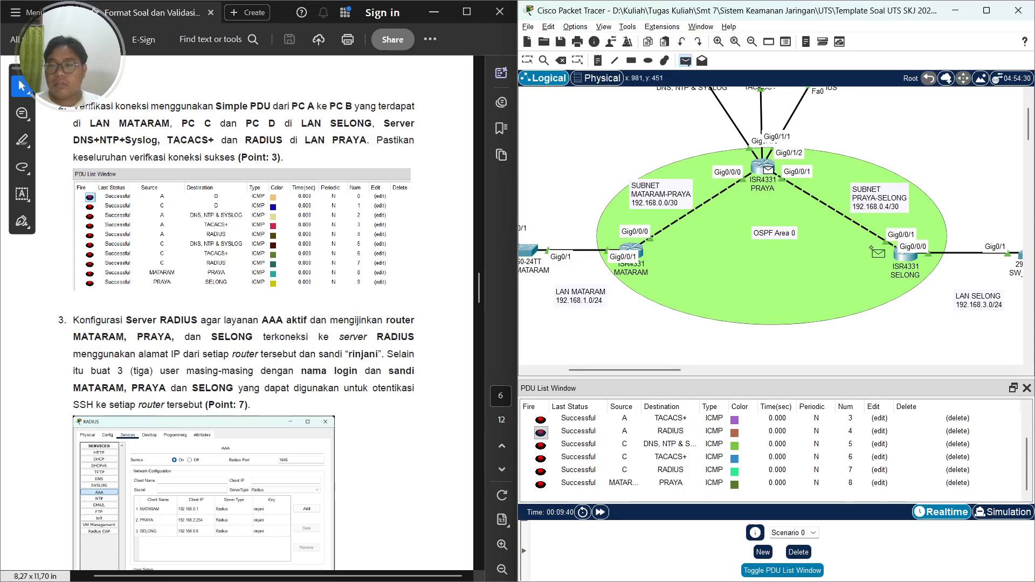
{"action": "left_click", "coordinate": [905, 253]}
{"action": "scroll", "coordinate": [685, 444], "scroll_direction": "down", "scroll_amount": 1}
Send a simple PDU from the MATARAM router to the SELONG router
{"action": "key", "text": "p"}
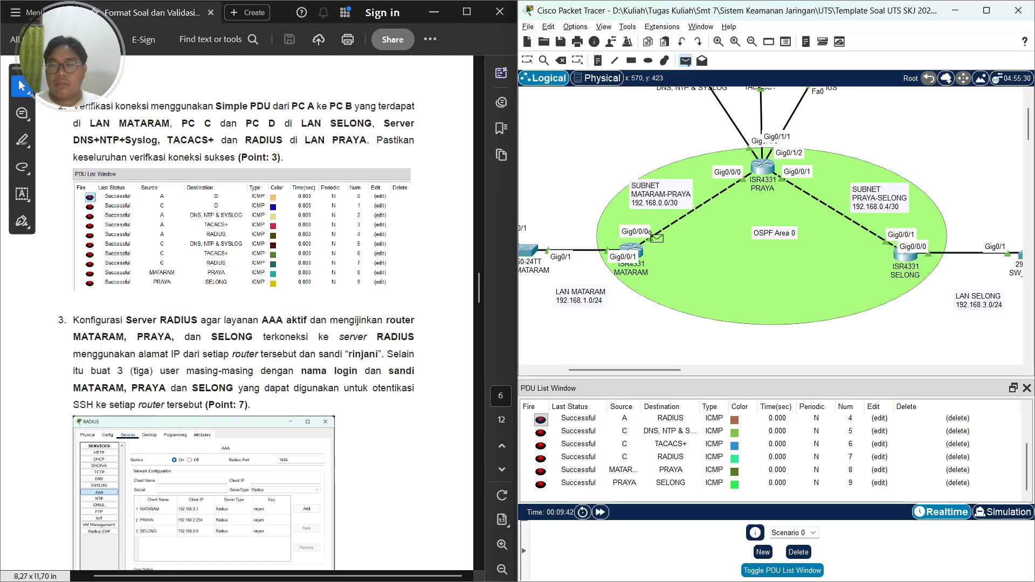
{"action": "left_click", "coordinate": [907, 260]}
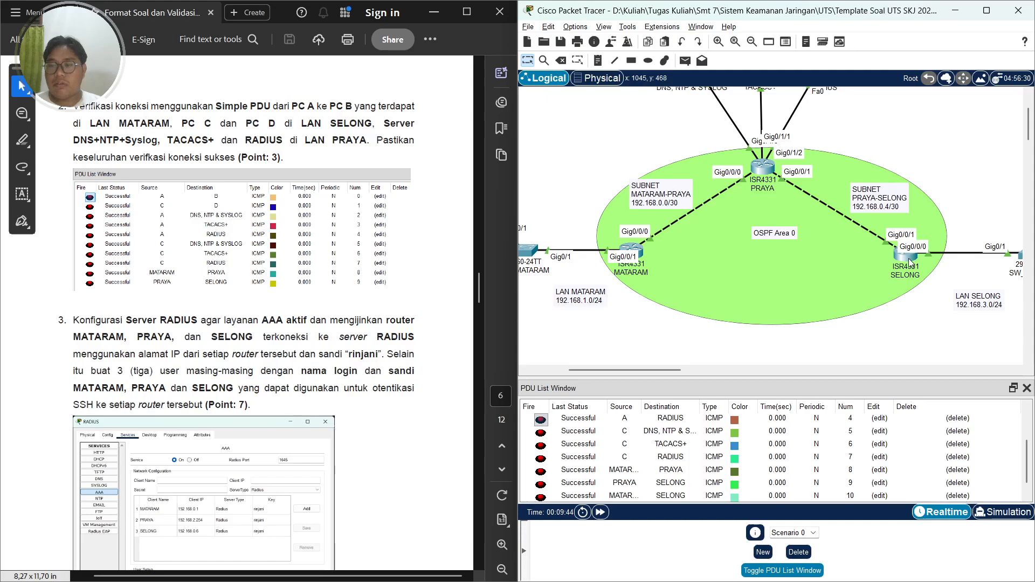
{"action": "scroll", "coordinate": [685, 448], "scroll_direction": "down", "scroll_amount": 1}
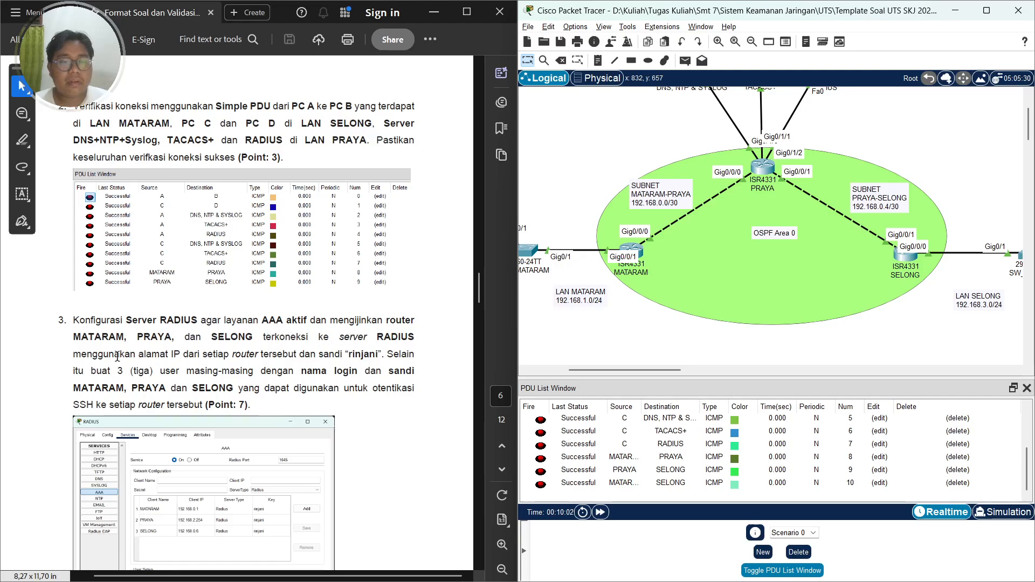
Open the RADIUS server's AAA service settings and switch the service on
{"action": "scroll", "coordinate": [236, 354], "scroll_direction": "down", "scroll_amount": 1}
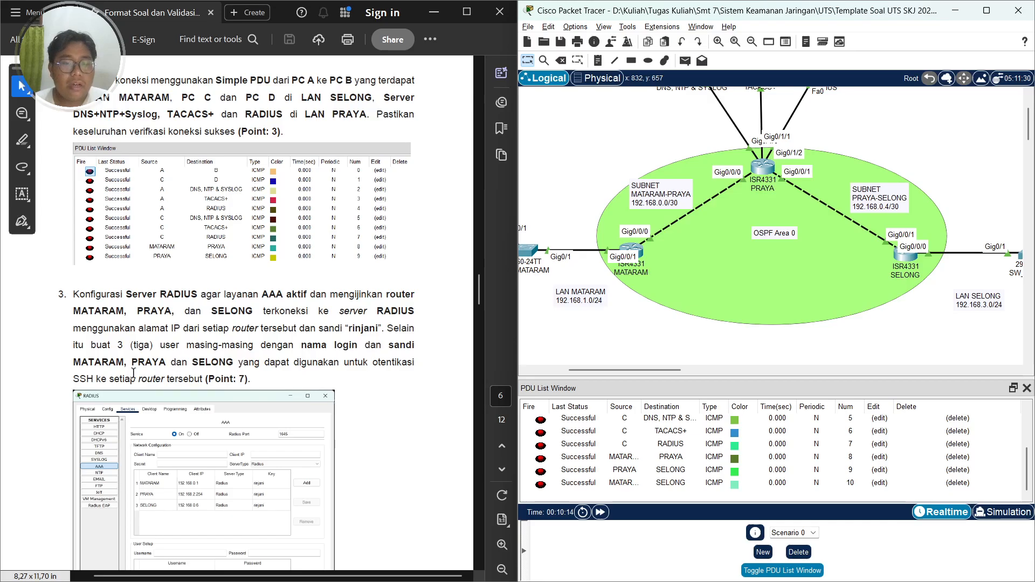
{"action": "scroll", "coordinate": [101, 382], "scroll_direction": "down", "scroll_amount": 1}
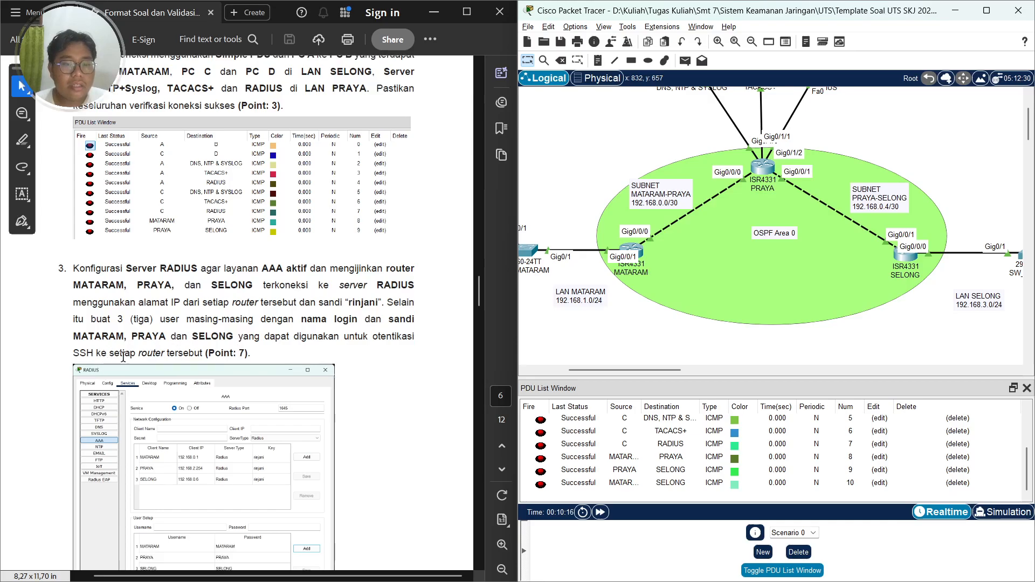
{"action": "scroll", "coordinate": [125, 360], "scroll_direction": "down", "scroll_amount": 5}
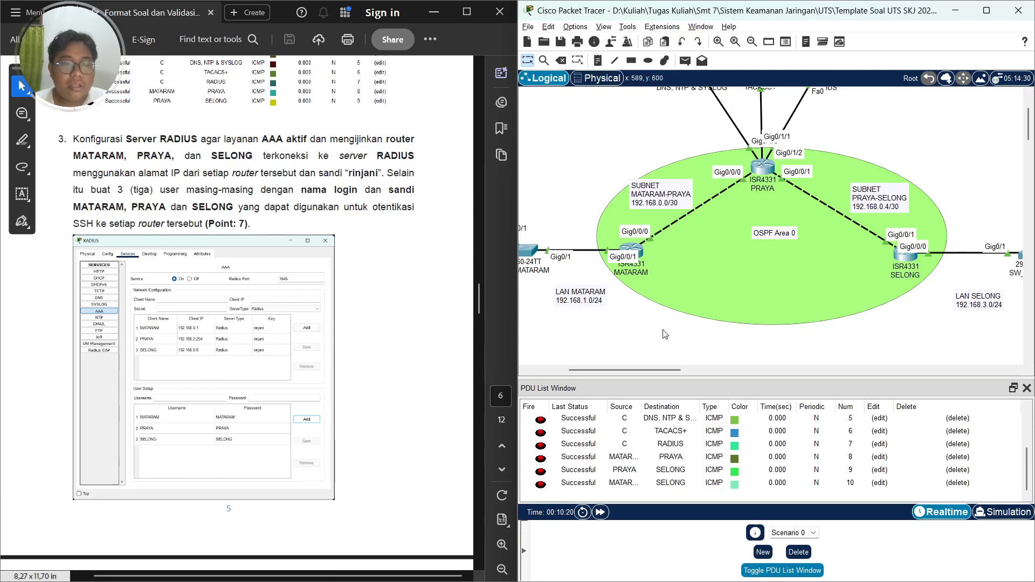
{"action": "scroll", "coordinate": [664, 331], "scroll_direction": "up", "scroll_amount": 3}
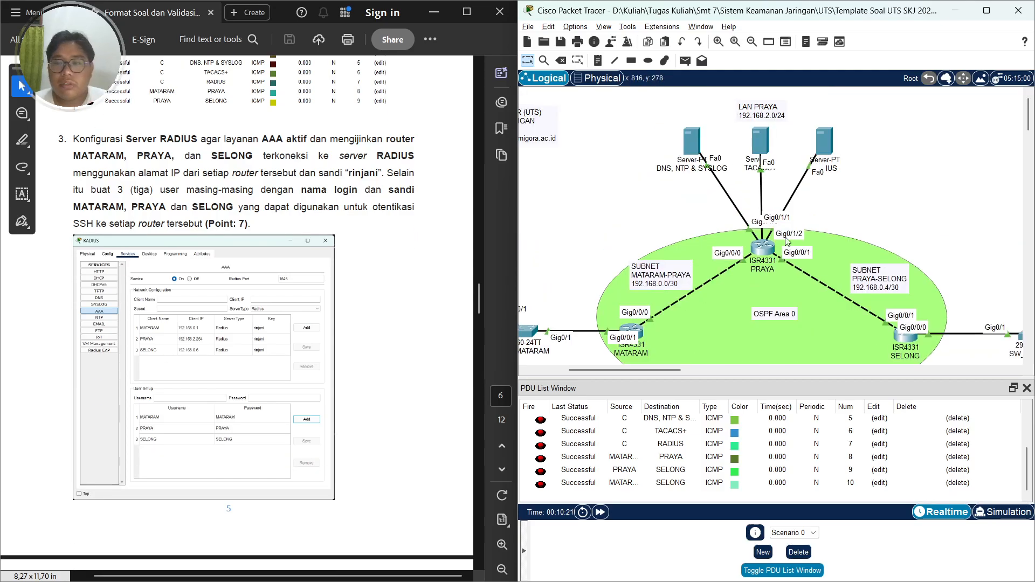
{"action": "left_click", "coordinate": [824, 141]}
{"action": "left_click_drag", "start_coordinate": [550, 113], "coordinate": [706, 65]}
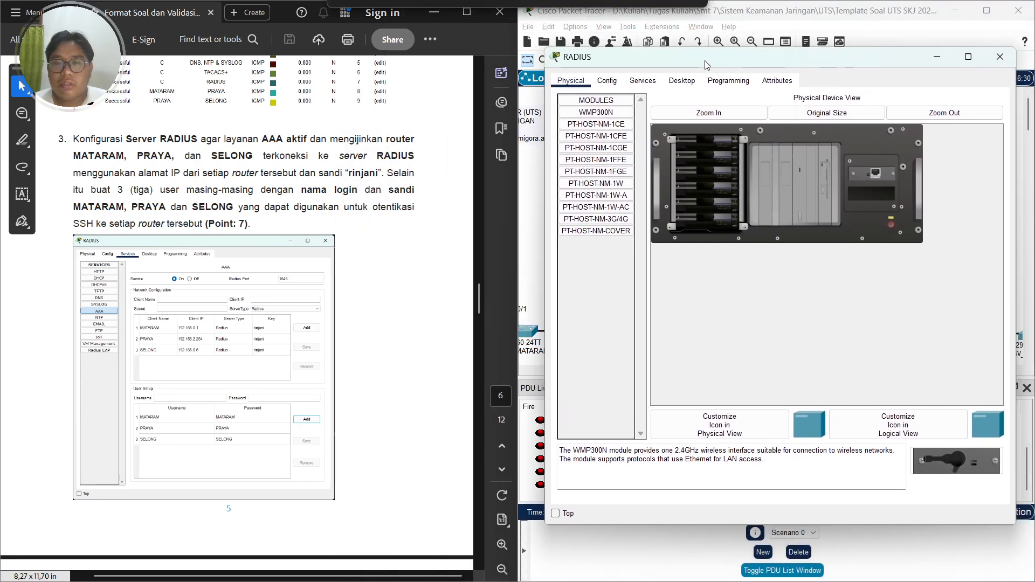
{"action": "left_click", "coordinate": [643, 81]}
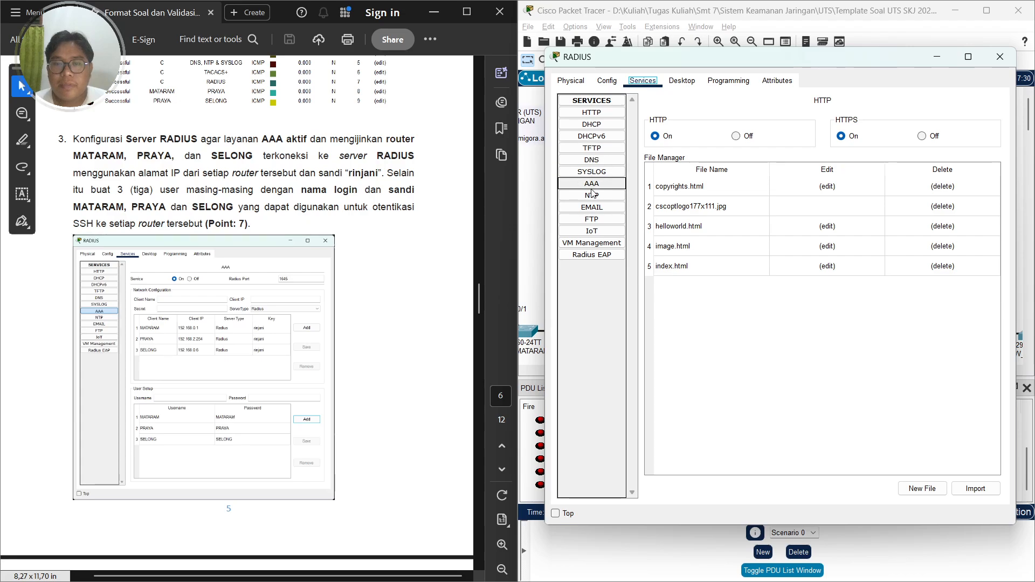
{"action": "left_click", "coordinate": [592, 187]}
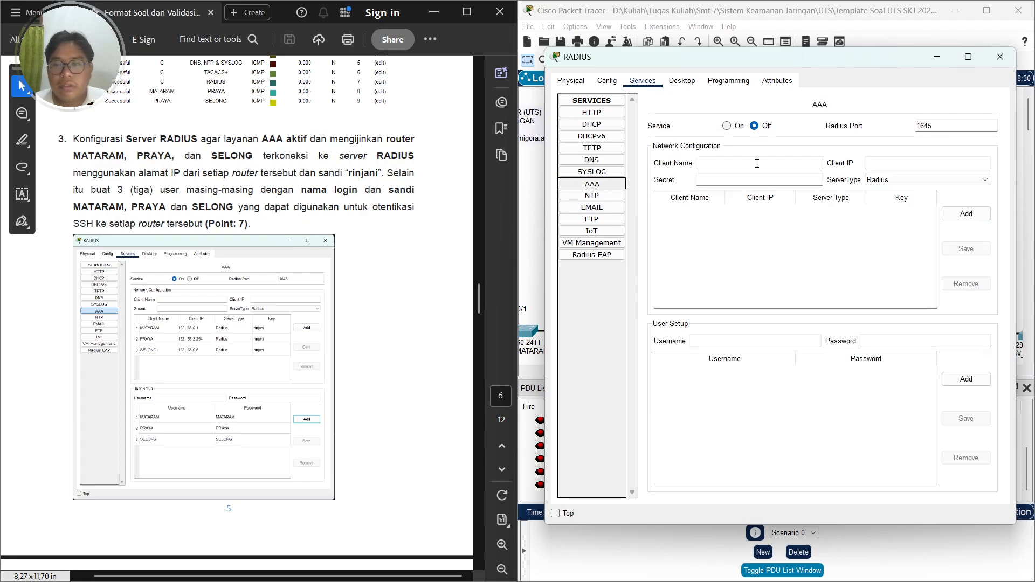
{"action": "left_click", "coordinate": [727, 126]}
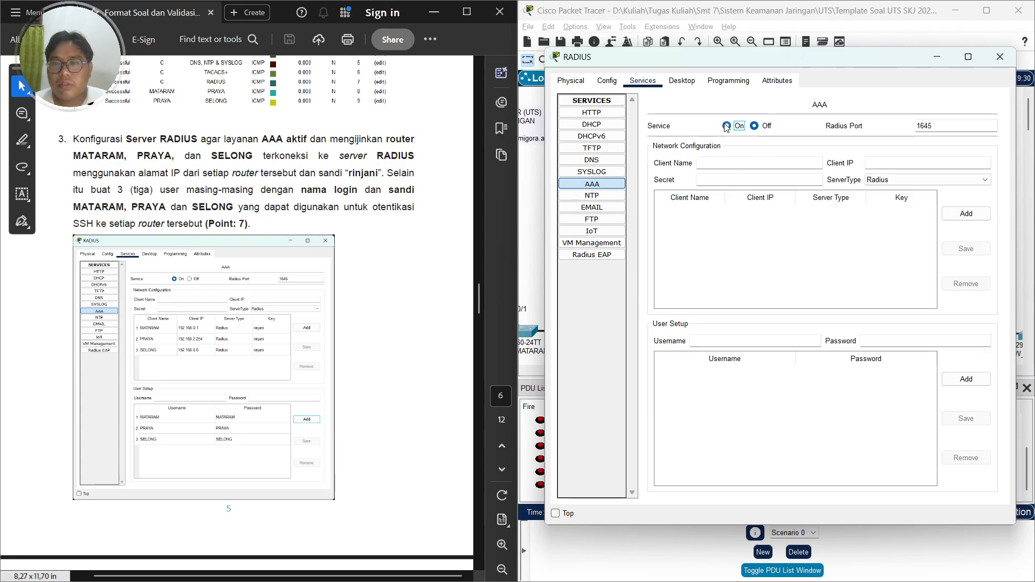
Add a RADIUS network client named MATARAM with client IP 192.168.0.1 and the shared secret from the task
{"action": "left_click", "coordinate": [739, 166]}
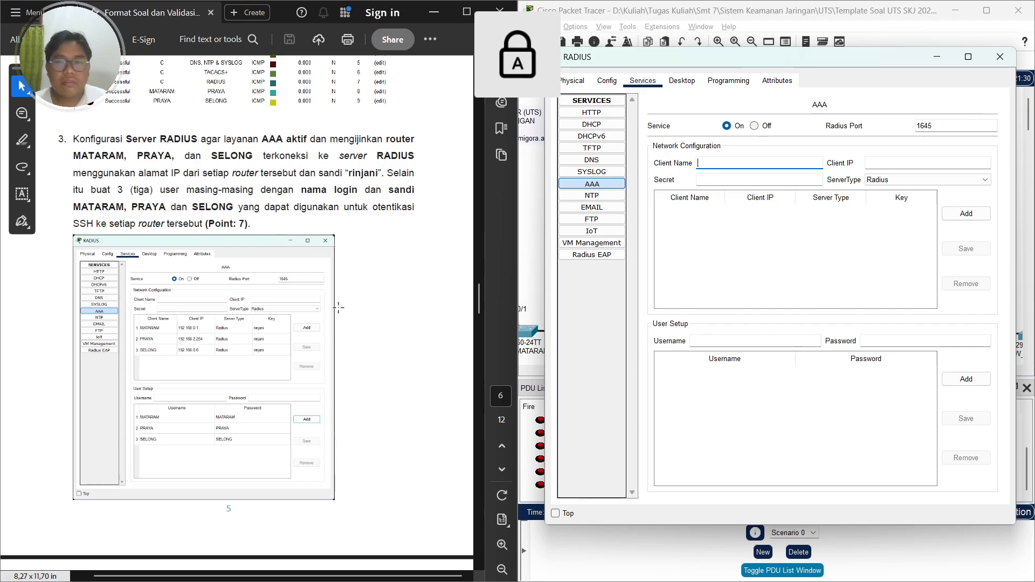
{"action": "type", "text": "MATARA"}
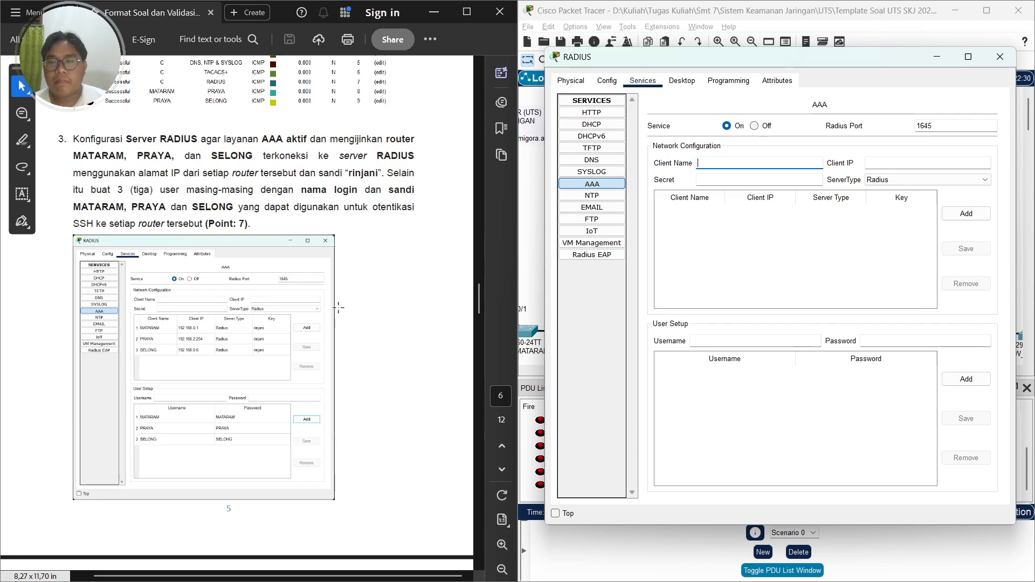
{"action": "type", "text": "M"}
{"action": "key", "text": "Tab"}
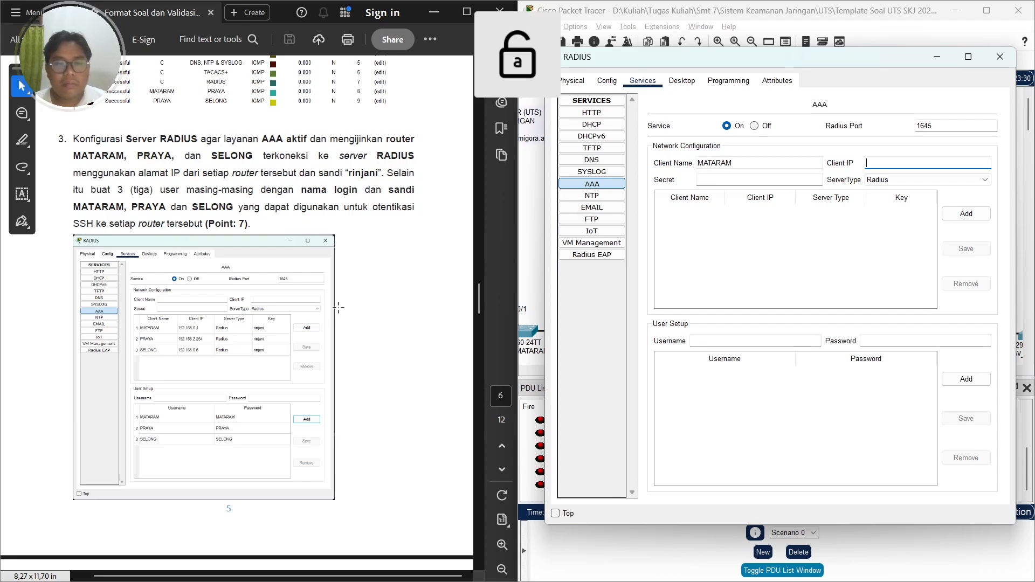
{"action": "type", "text": "192.168."}
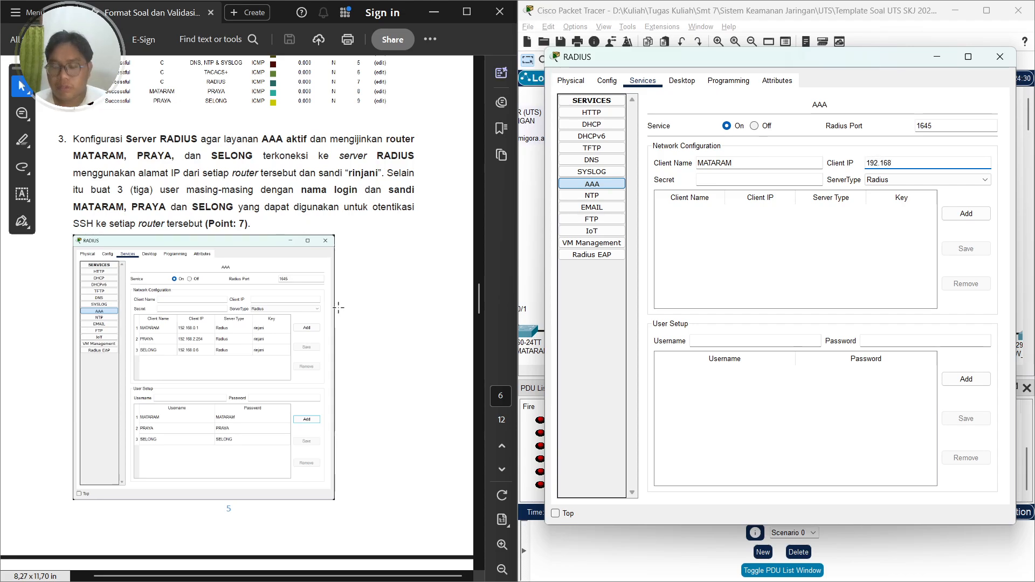
{"action": "type", "text": "0.1"}
{"action": "key", "text": "Tab"}
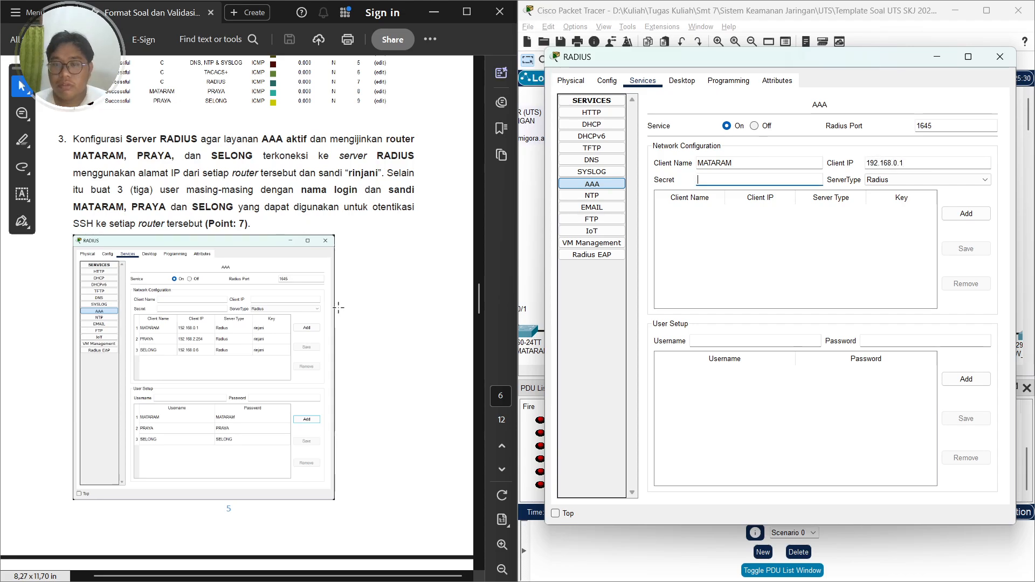
{"action": "type", "text": "rin"}
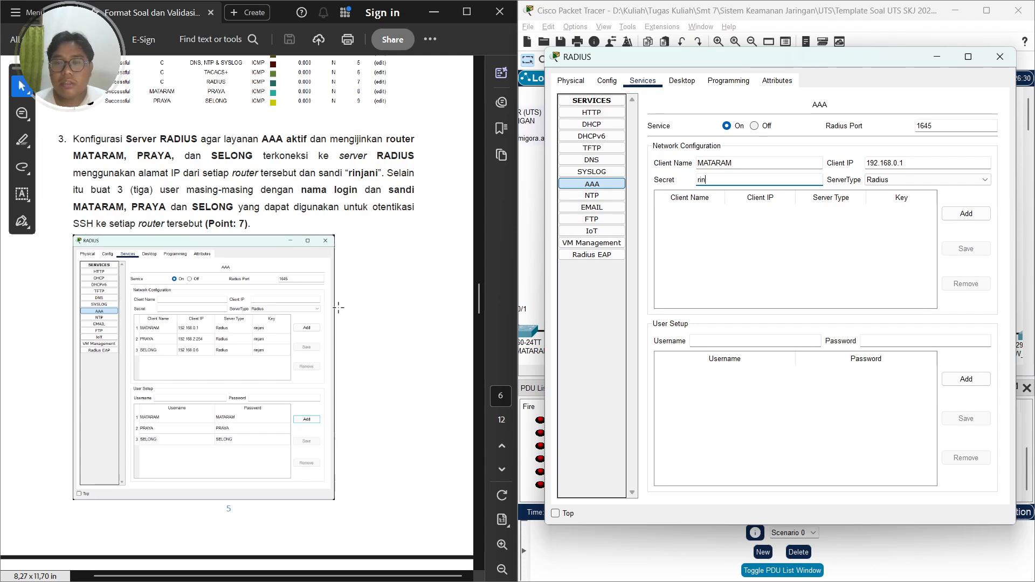
{"action": "type", "text": "jani"}
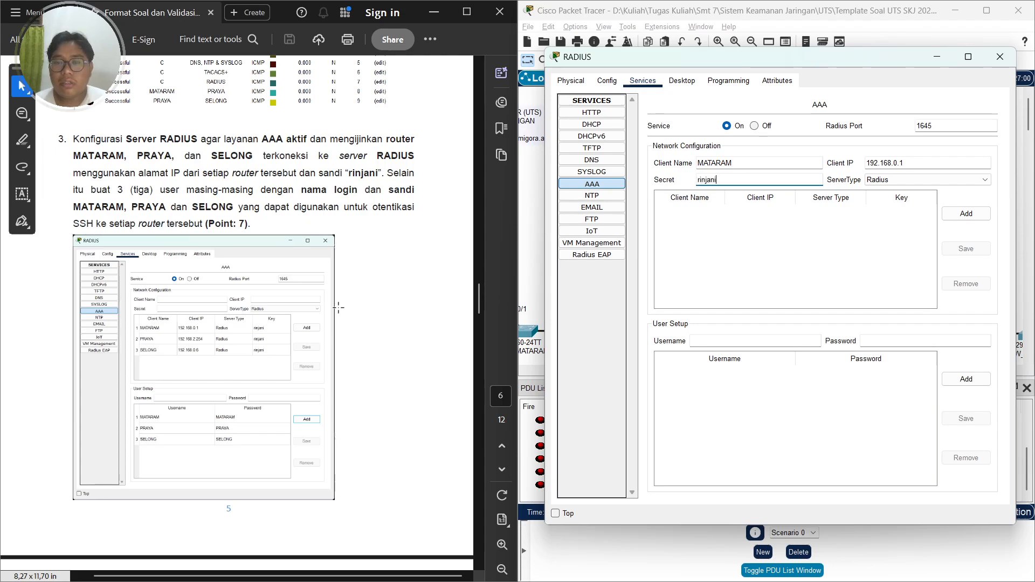
{"action": "left_click", "coordinate": [957, 215]}
Add a RADIUS network client named PRAYA with client IP 192.168.2.254 and the same shared secret
{"action": "left_click", "coordinate": [711, 164]}
{"action": "key", "text": "Caps_Lock"}
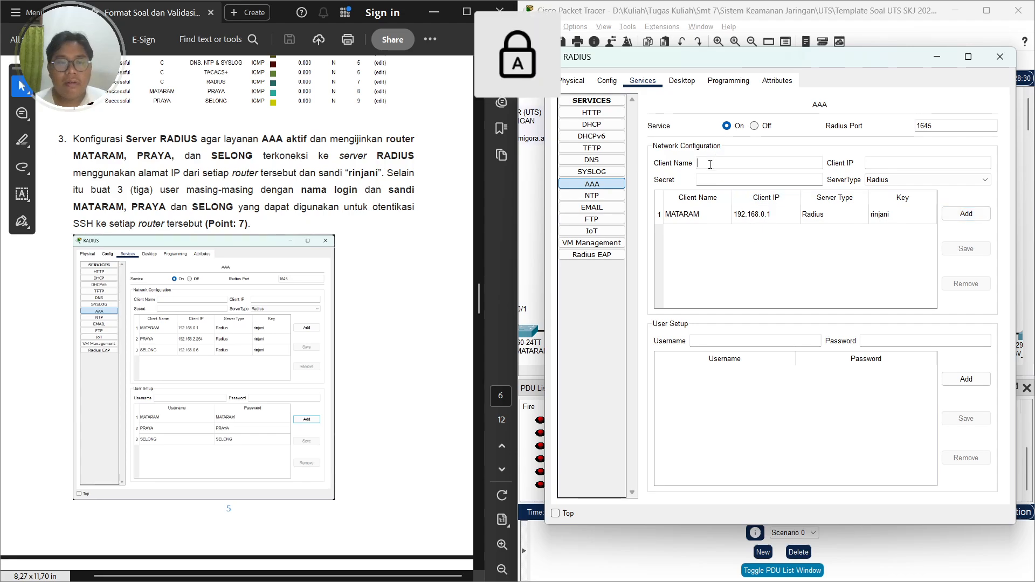
{"action": "type", "text": "PRAYA"}
{"action": "key", "text": "Tab"}
{"action": "key", "text": "Caps_Lock"}
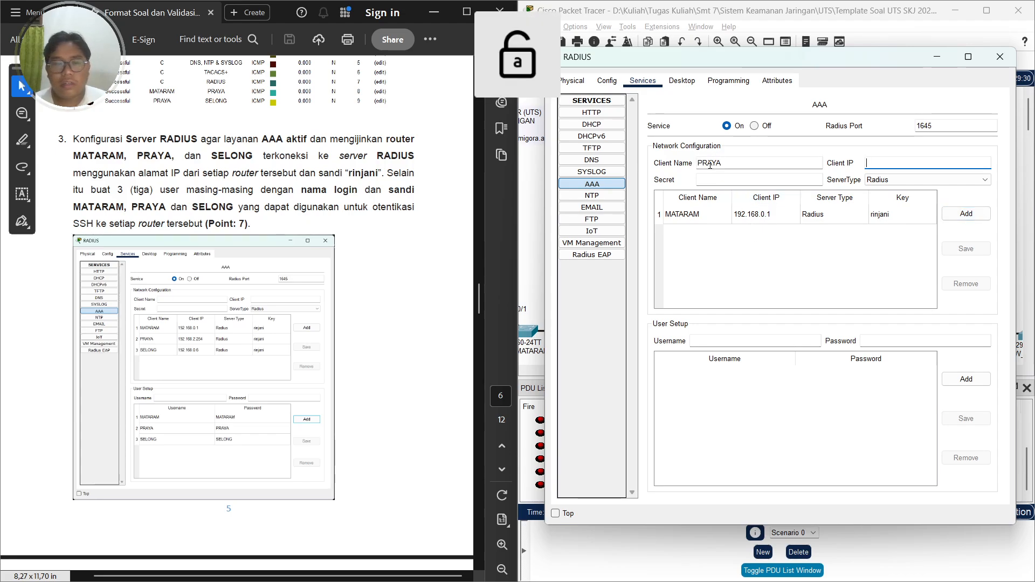
{"action": "type", "text": "192.168."}
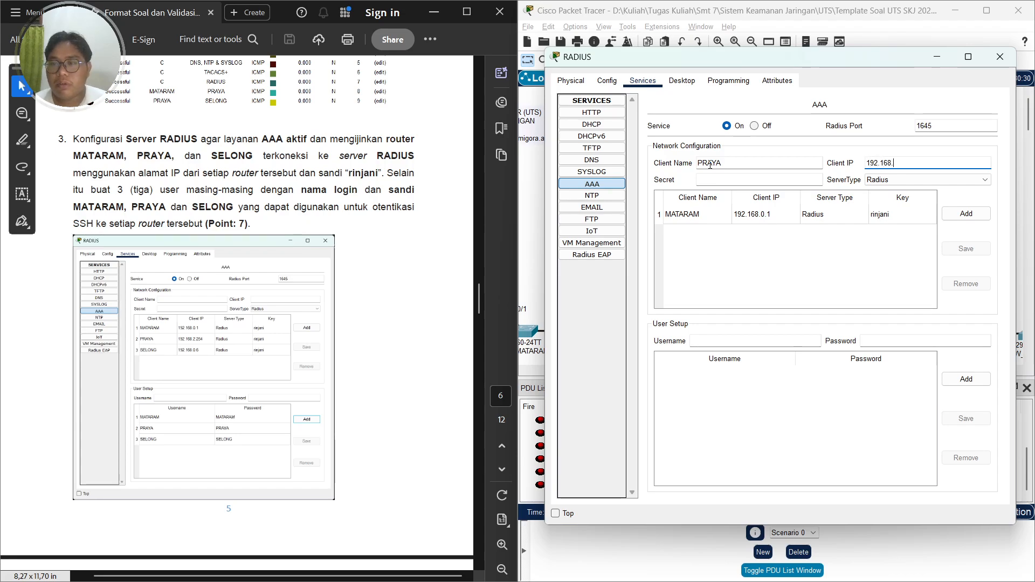
{"action": "type", "text": "2.254"}
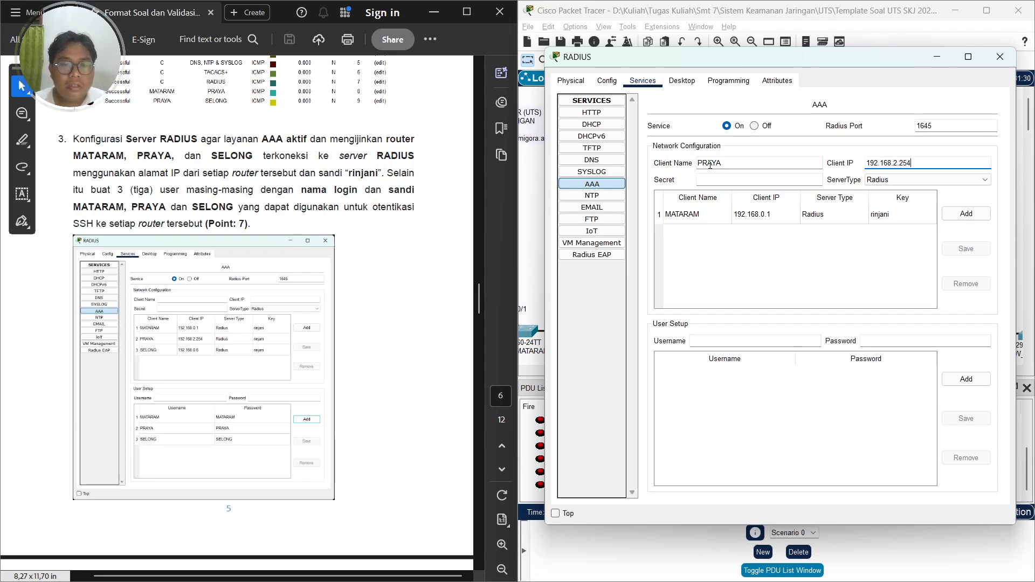
{"action": "key", "text": "Tab"}
{"action": "type", "text": "r"}
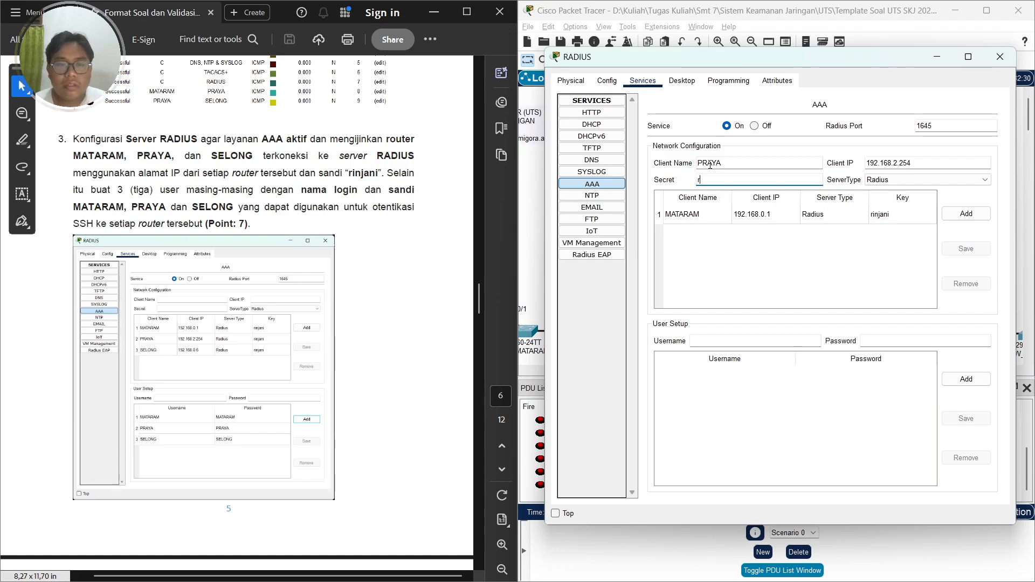
{"action": "type", "text": "injani"}
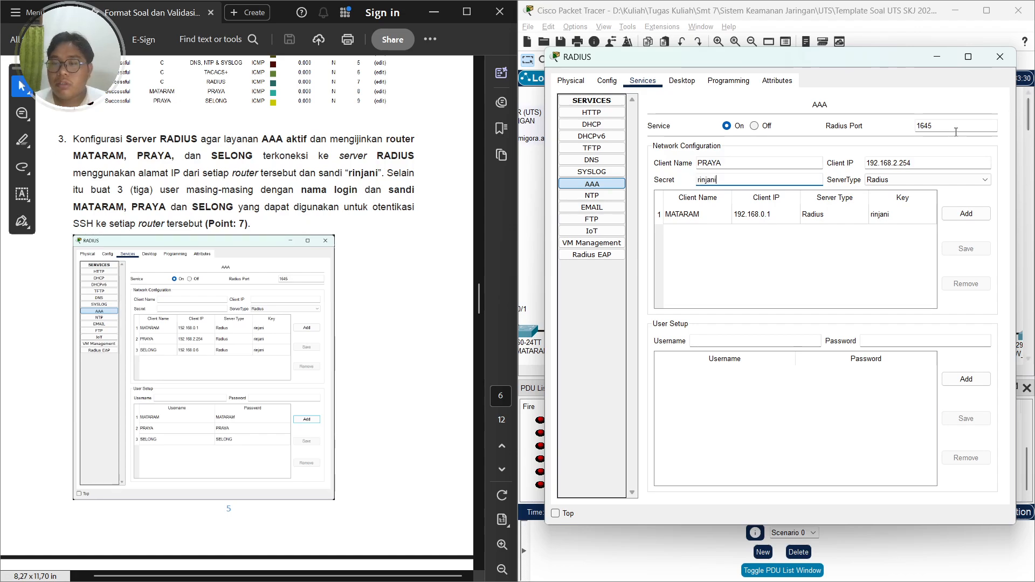
{"action": "left_click", "coordinate": [958, 219]}
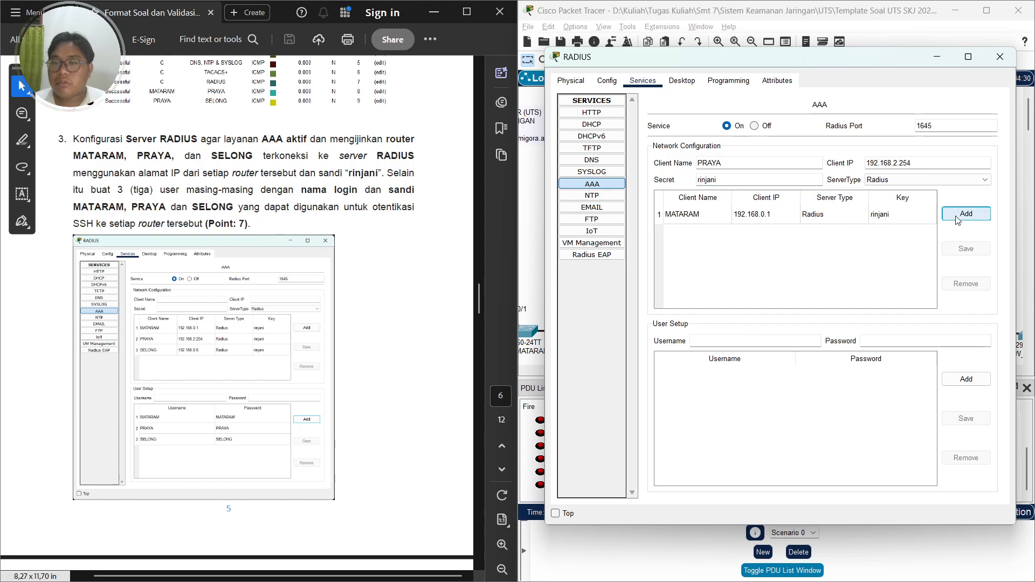
Add a RADIUS network client named SELONG with client IP 192.168.0.6 and the same shared secret
{"action": "left_click", "coordinate": [747, 165]}
{"action": "key", "text": "Caps_Lock"}
{"action": "type", "text": "SEL"}
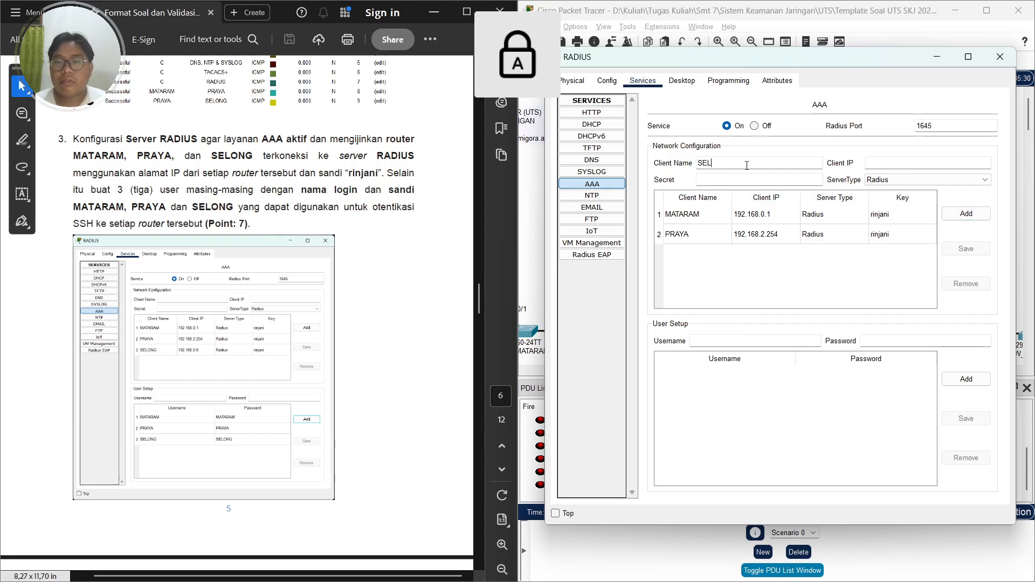
{"action": "type", "text": "ONG"}
{"action": "key", "text": "Tab"}
{"action": "type", "text": "192,.1"}
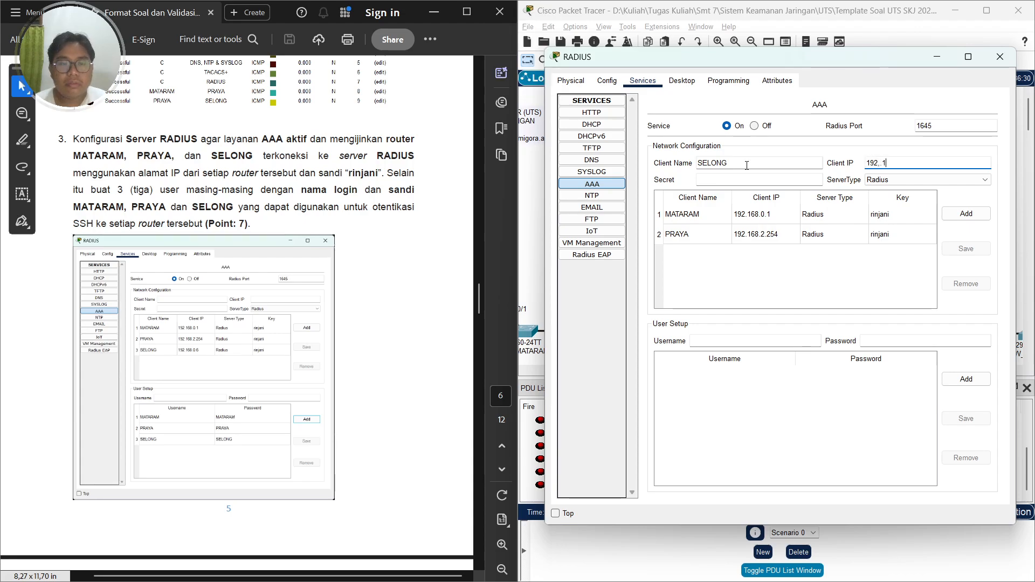
{"action": "key", "text": "BackSpace"}
{"action": "key", "text": "BackSpace"}
{"action": "key", "text": "BackSpace"}
{"action": "key", "text": "BackSpace"}
{"action": "key", "text": "BackSpace"}
{"action": "key", "text": "BackSpace"}
{"action": "type", "text": "192"}
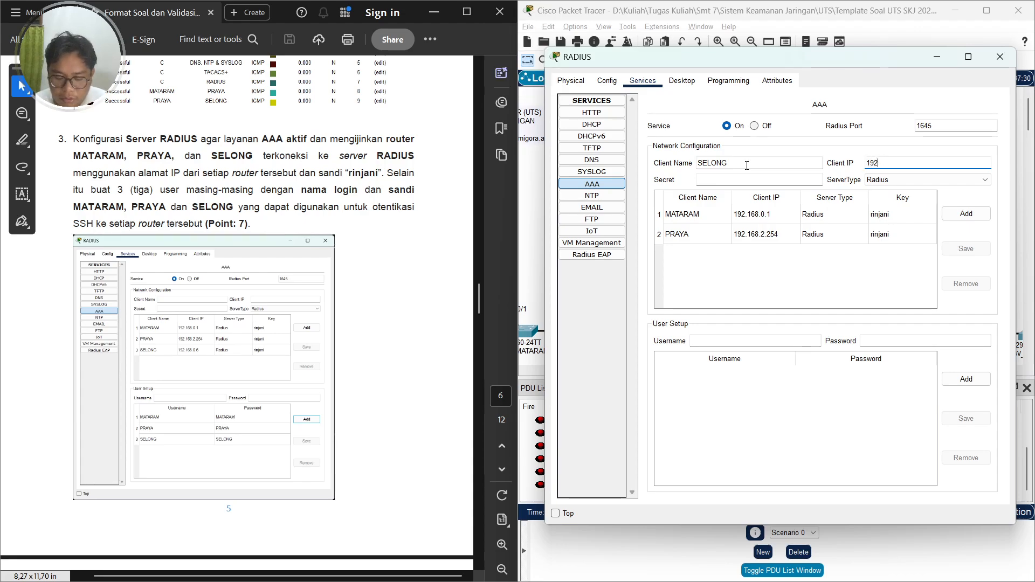
{"action": "type", "text": ".168"}
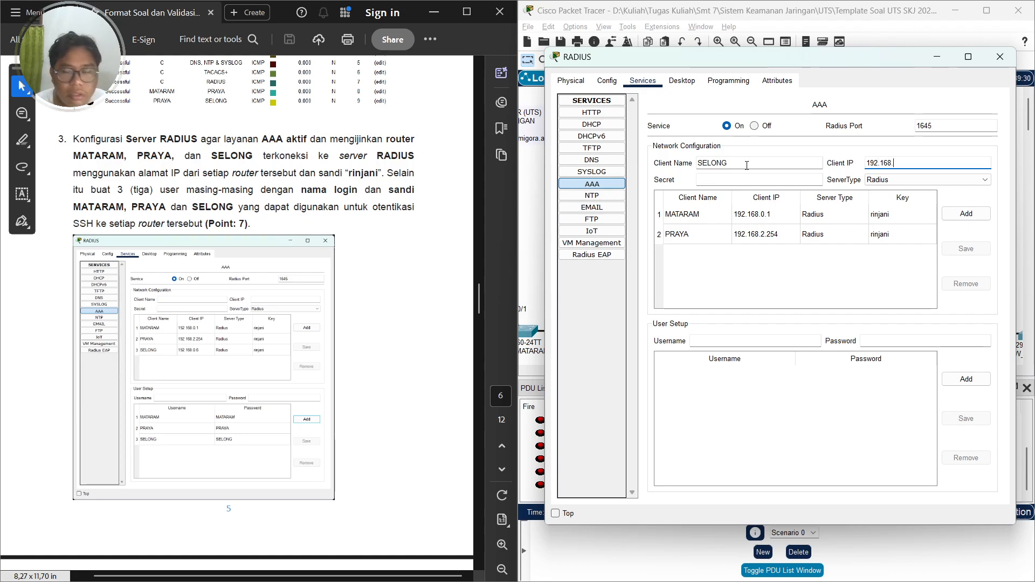
{"action": "type", "text": ".0.6"}
{"action": "key", "text": "Tab"}
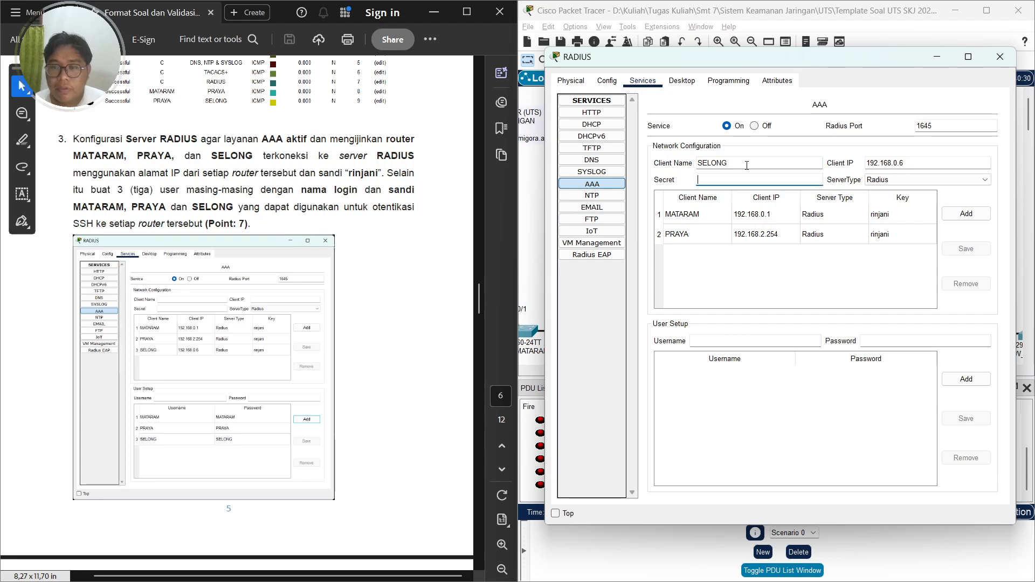
{"action": "type", "text": "rinj"}
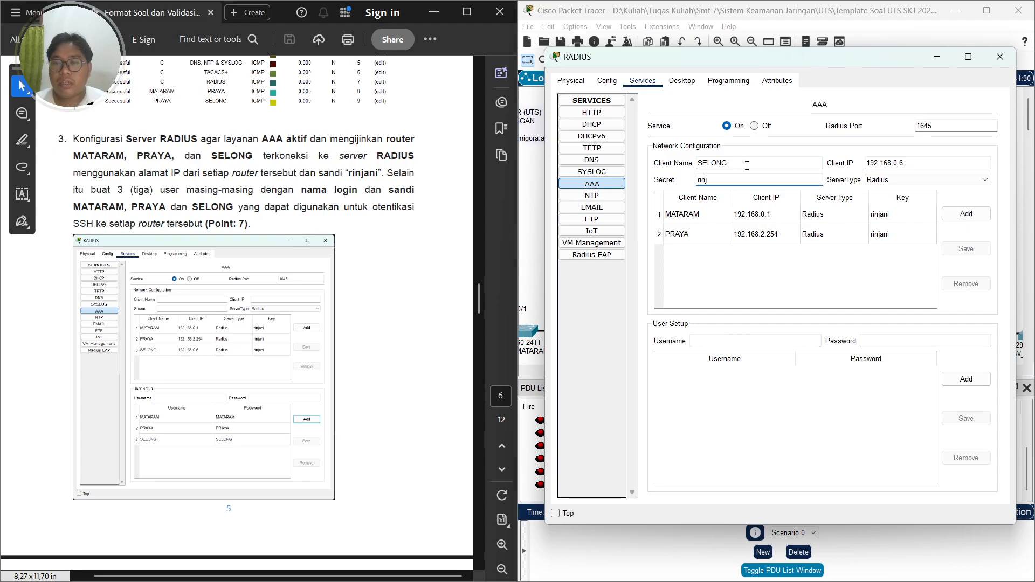
{"action": "type", "text": "ani"}
{"action": "key", "text": "Caps_Lock"}
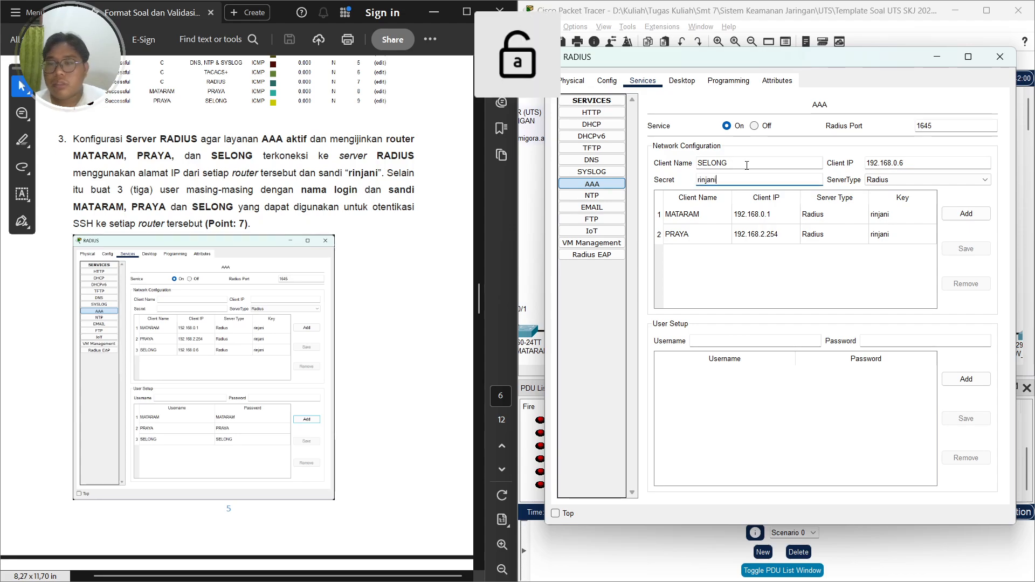
{"action": "left_click", "coordinate": [956, 211]}
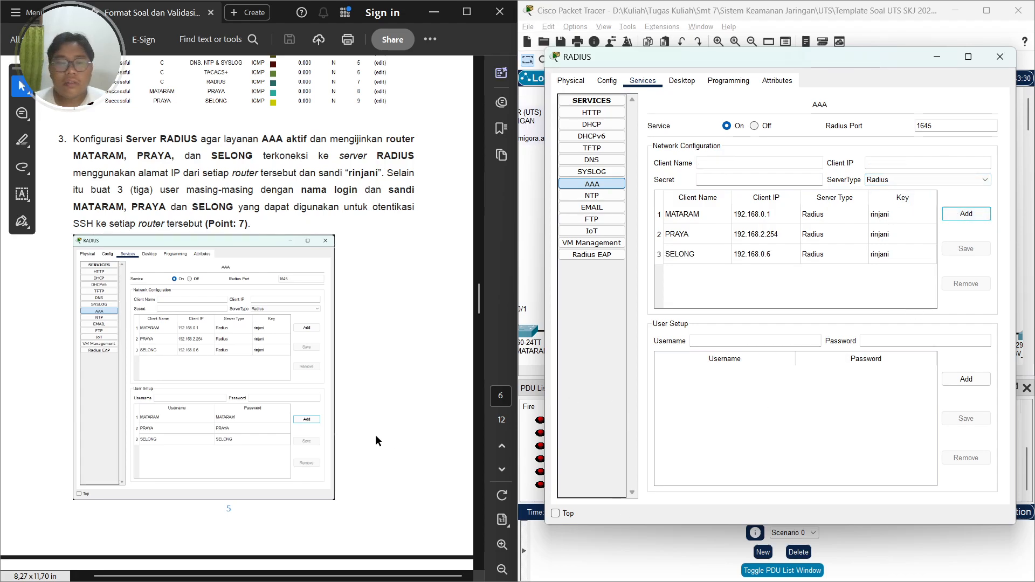
Add a RADIUS user with username MATARAM and its password from the task
{"action": "left_click", "coordinate": [719, 341]}
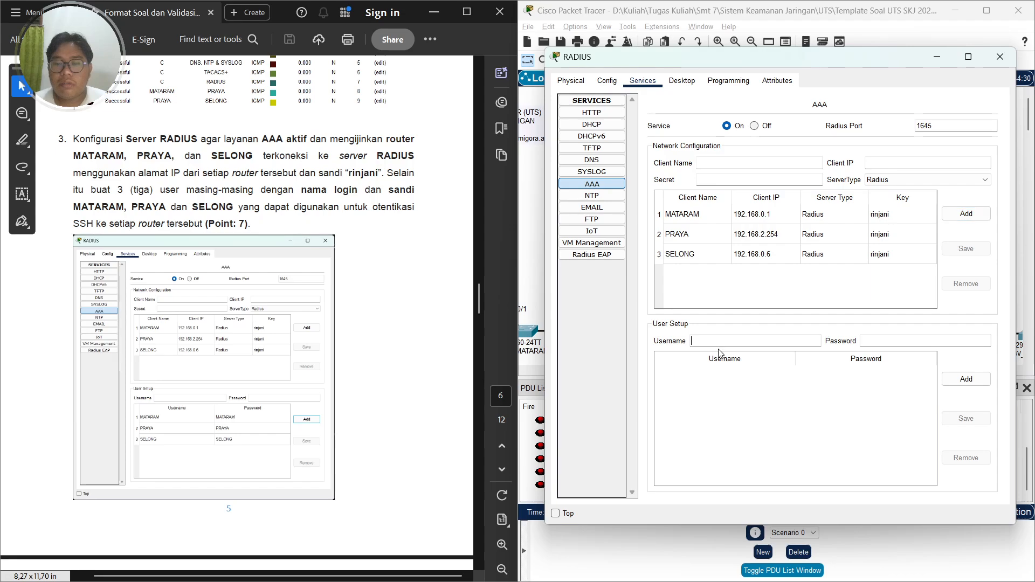
{"action": "key", "text": "Caps_Lock"}
{"action": "type", "text": "MATARAM"}
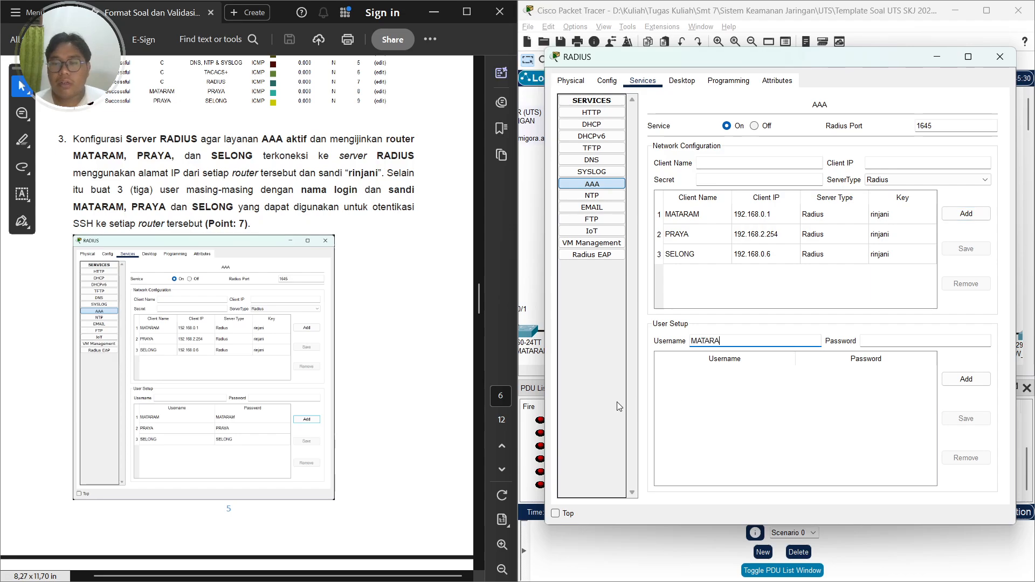
{"action": "key", "text": "Tab"}
{"action": "type", "text": "MATARAM"}
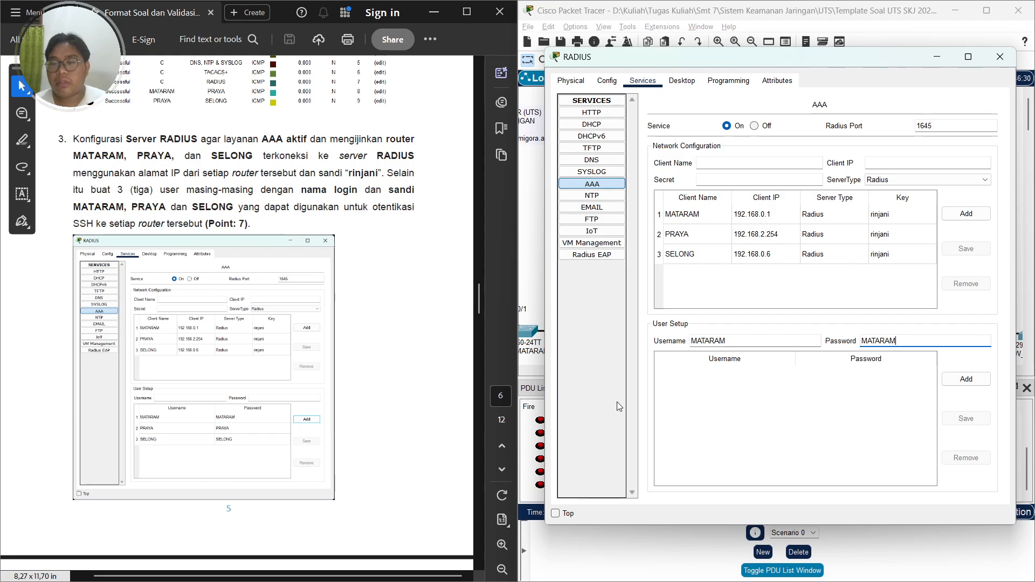
{"action": "left_click", "coordinate": [978, 382]}
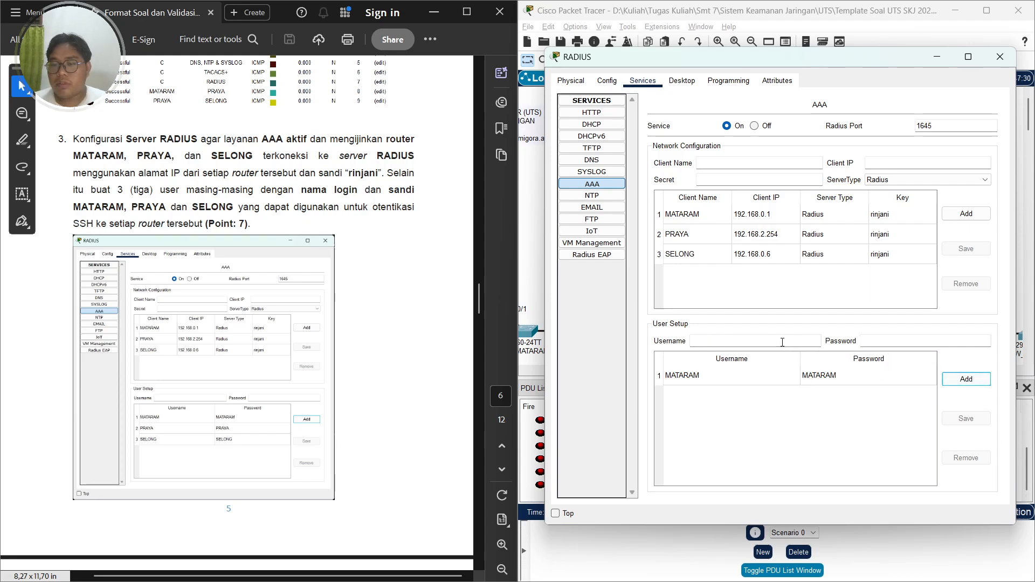
Add a RADIUS user with username PRAYA and its password from the task
{"action": "left_click", "coordinate": [766, 340]}
{"action": "type", "text": "PRAYA"}
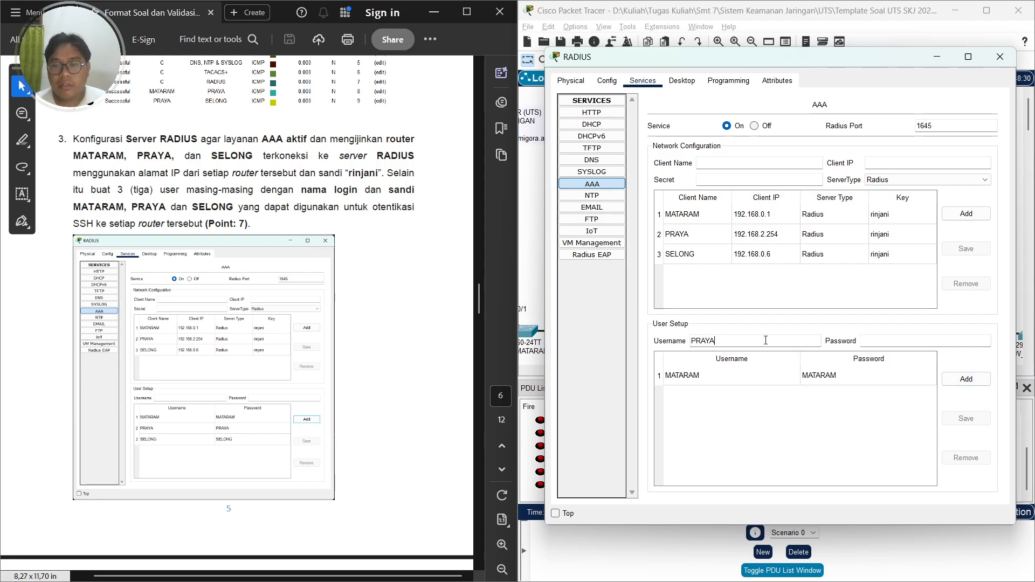
{"action": "key", "text": "Tab"}
{"action": "type", "text": "PRAYA"}
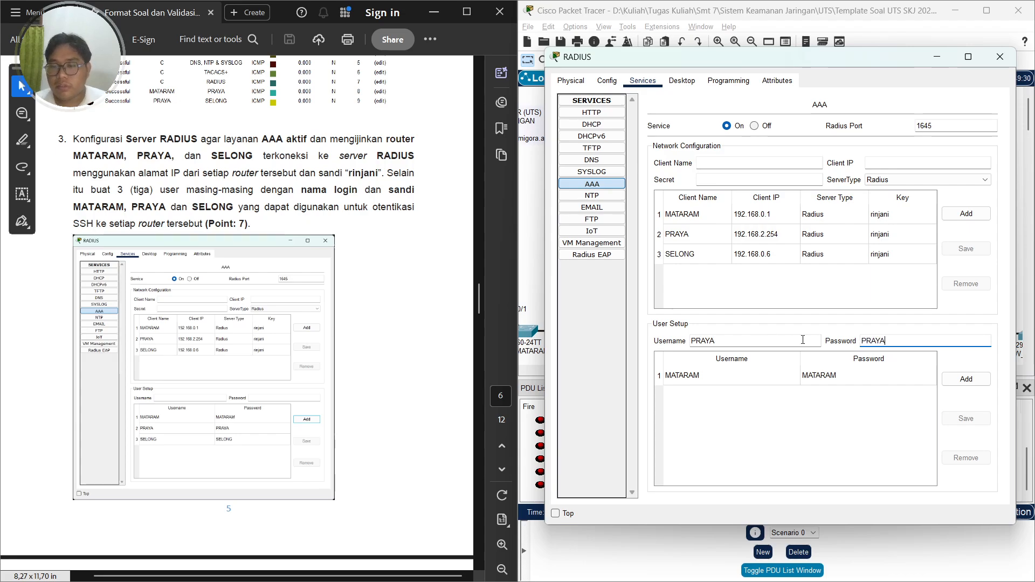
{"action": "left_click", "coordinate": [971, 380]}
Add a RADIUS user with username SELONG and its password from the task
{"action": "left_click", "coordinate": [734, 339]}
{"action": "type", "text": "SELONG"}
{"action": "key", "text": "Tab"}
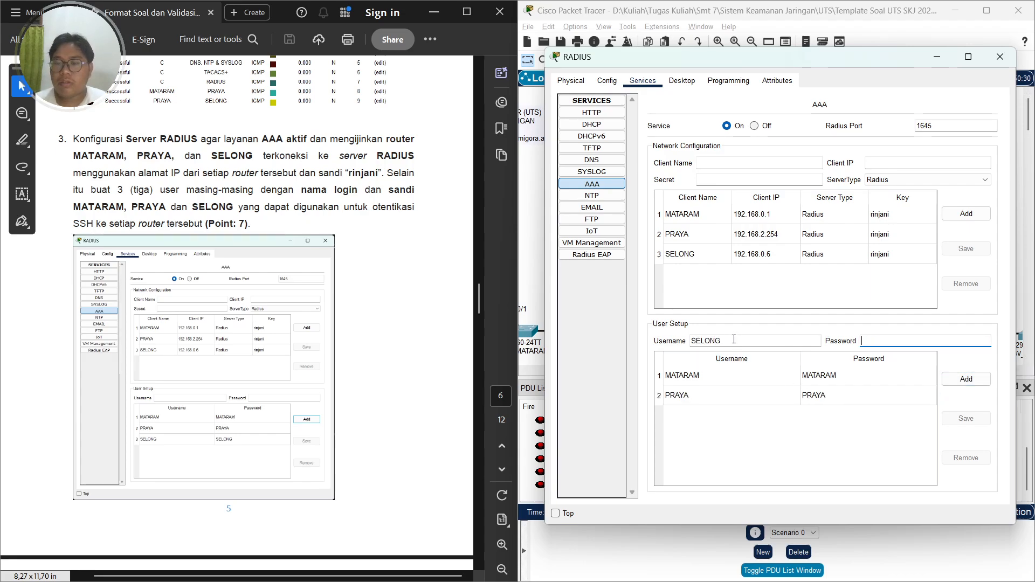
{"action": "type", "text": "SERLONG"}
{"action": "key", "text": "ctrl+BackSpace"}
{"action": "type", "text": "SELONG"}
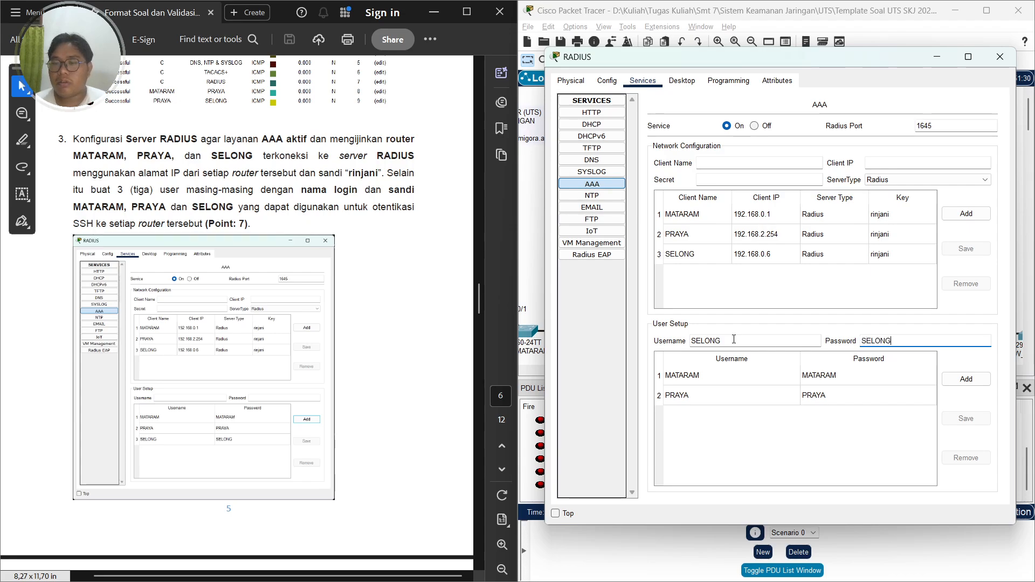
{"action": "key", "text": "Caps_Lock"}
{"action": "left_click", "coordinate": [962, 381]}
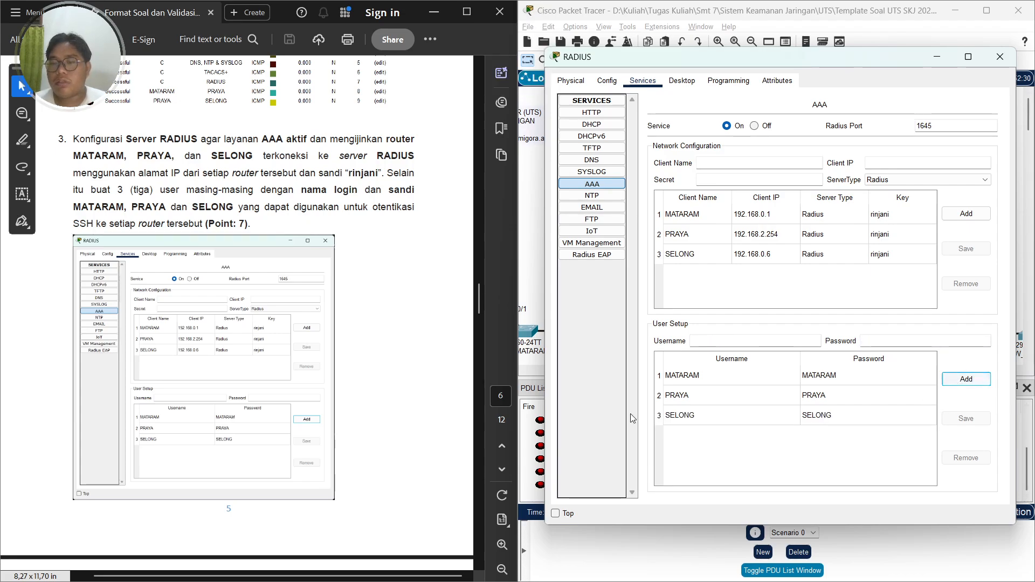
Close the RADIUS server window and open the MATARAM router's command line interface
{"action": "left_click", "coordinate": [321, 333]}
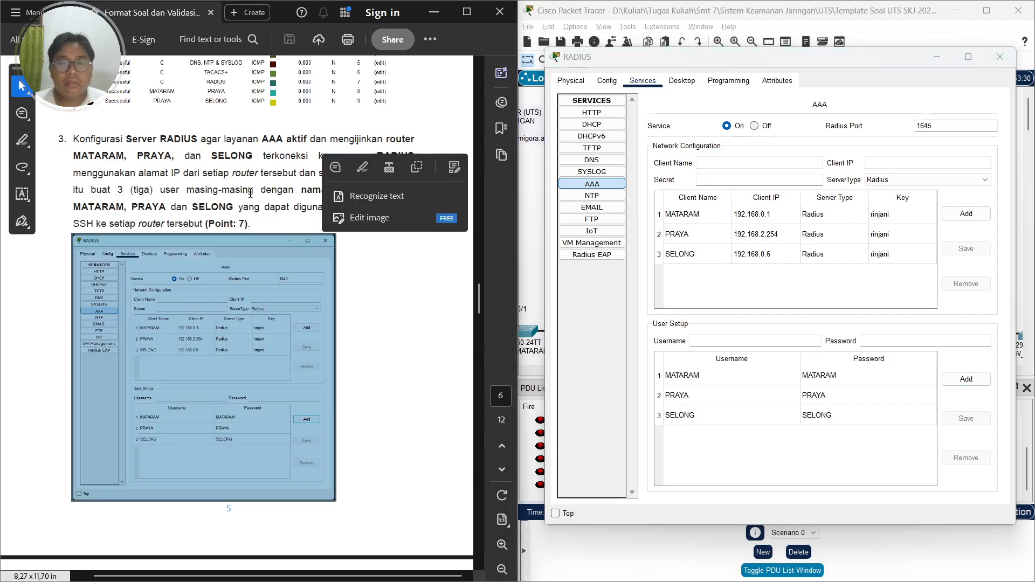
{"action": "scroll", "coordinate": [251, 216], "scroll_direction": "down", "scroll_amount": 7}
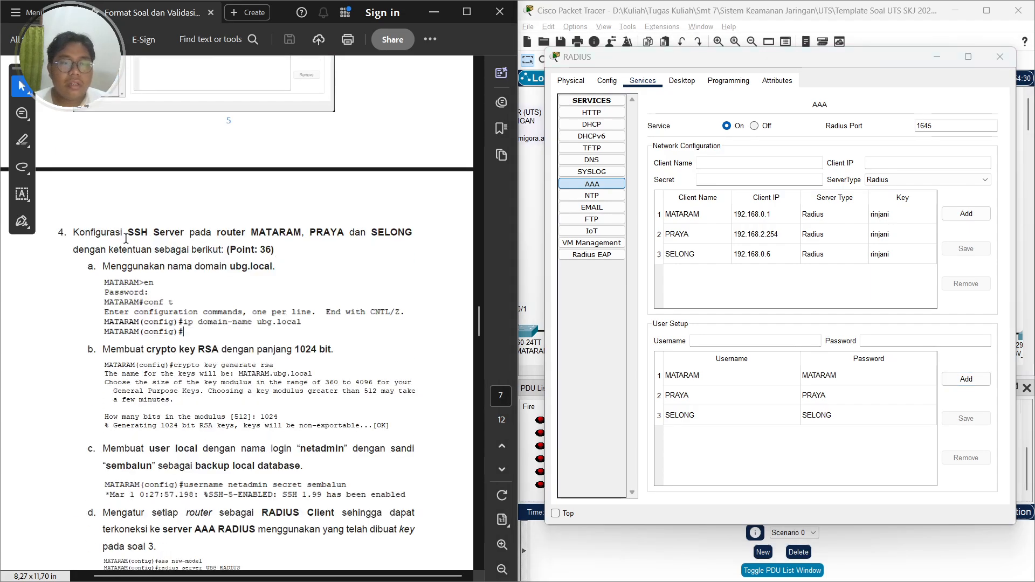
{"action": "left_click", "coordinate": [1000, 57]}
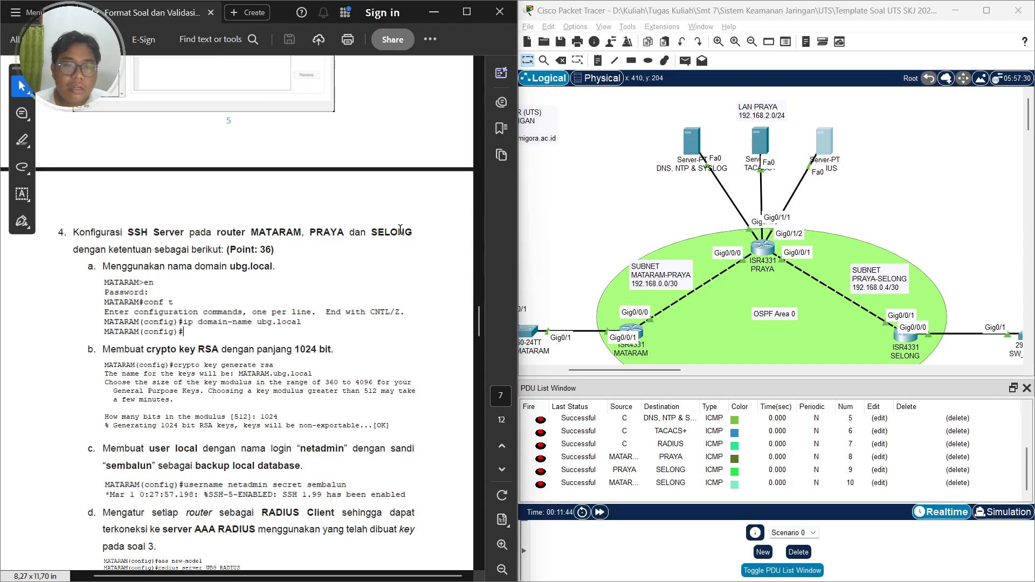
{"action": "scroll", "coordinate": [256, 254], "scroll_direction": "down", "scroll_amount": 1}
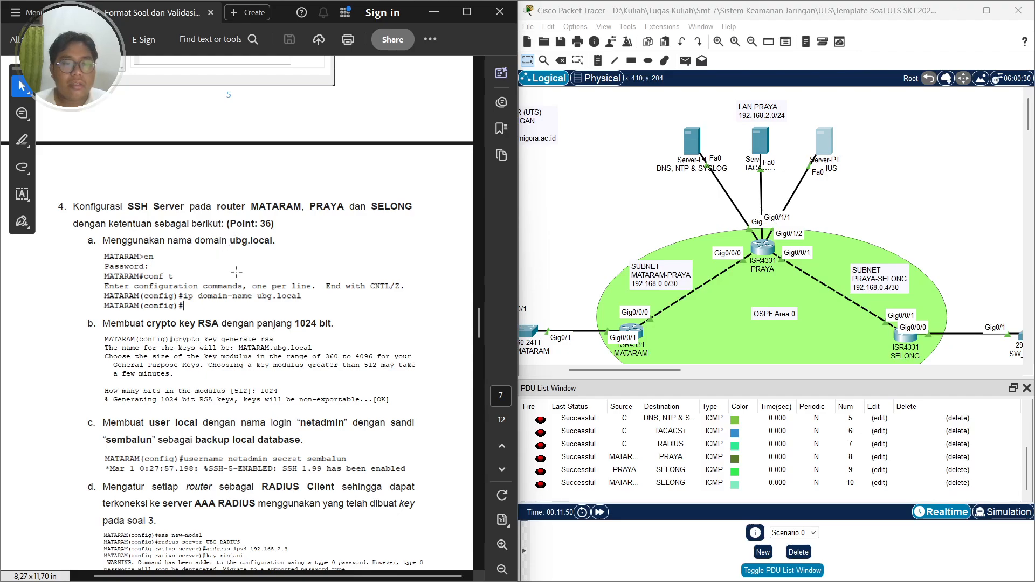
{"action": "scroll", "coordinate": [708, 256], "scroll_direction": "down", "scroll_amount": 1}
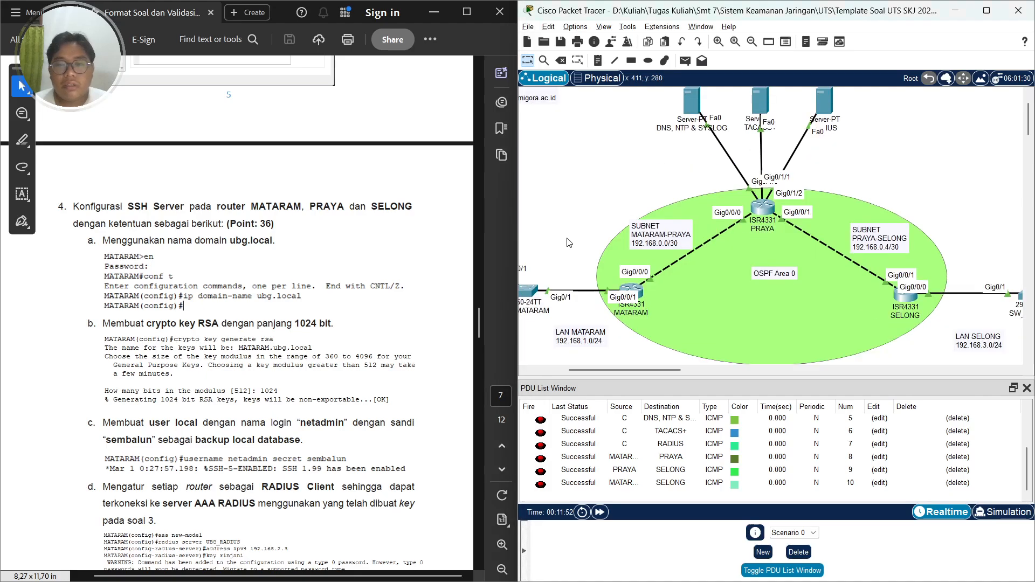
{"action": "left_click", "coordinate": [630, 298]}
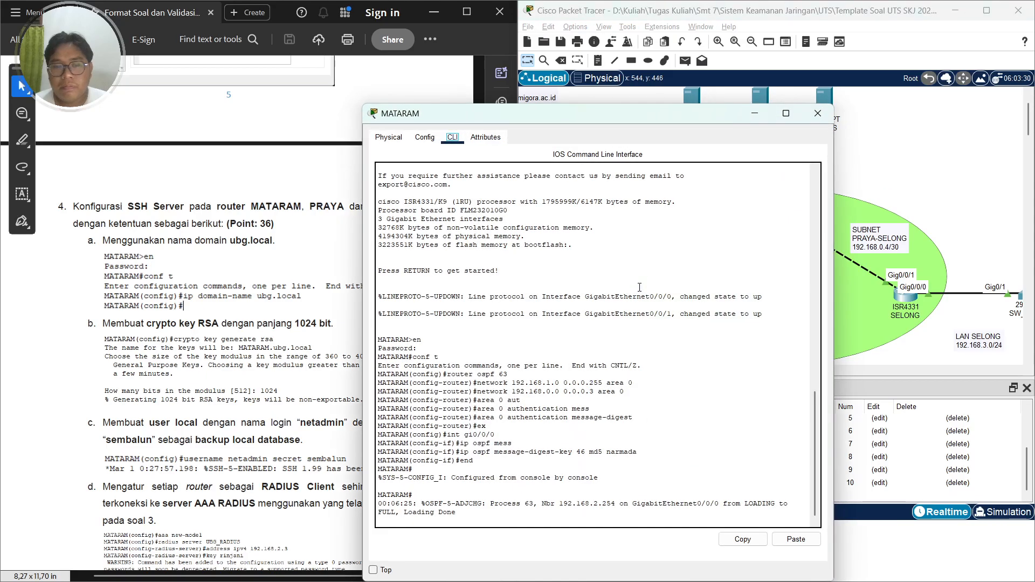
{"action": "left_click_drag", "start_coordinate": [496, 116], "coordinate": [647, 44]}
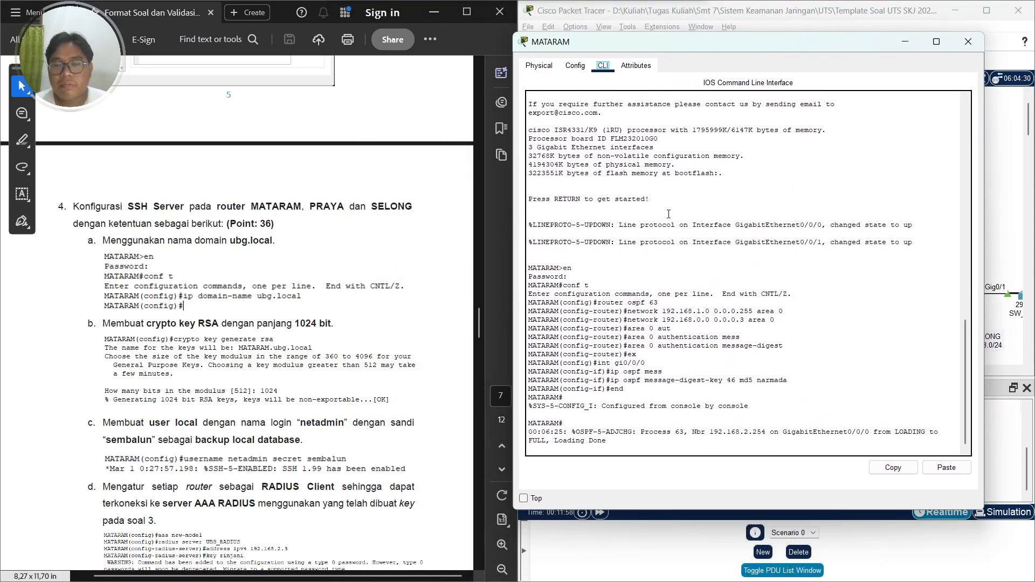
{"action": "key", "text": "Return"}
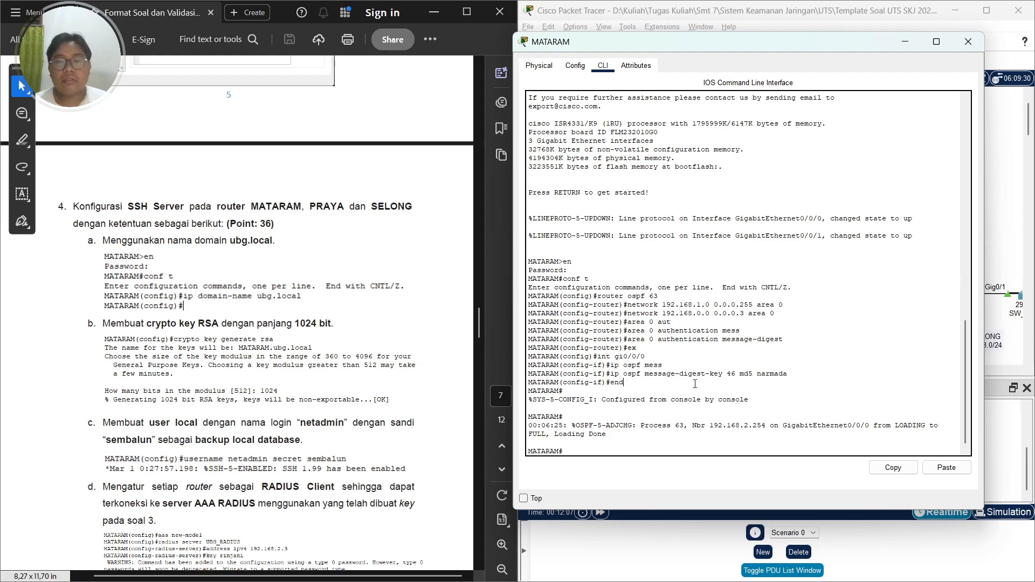
Enter global configuration mode on MATARAM and set the IP domain name to ubg.local
{"action": "type", "text": "conf t"}
{"action": "key", "text": "Return"}
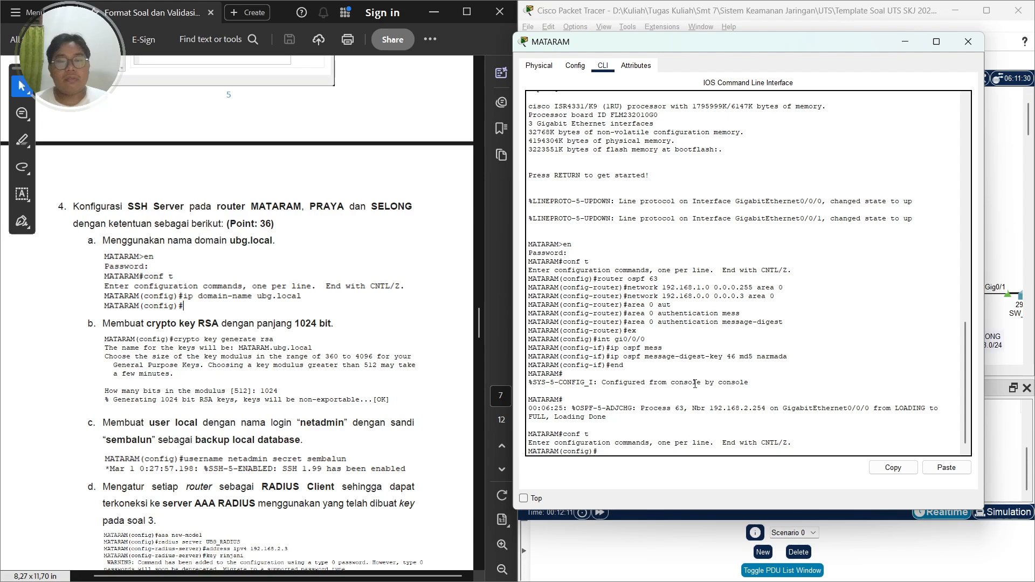
{"action": "type", "text": "ip domain-"}
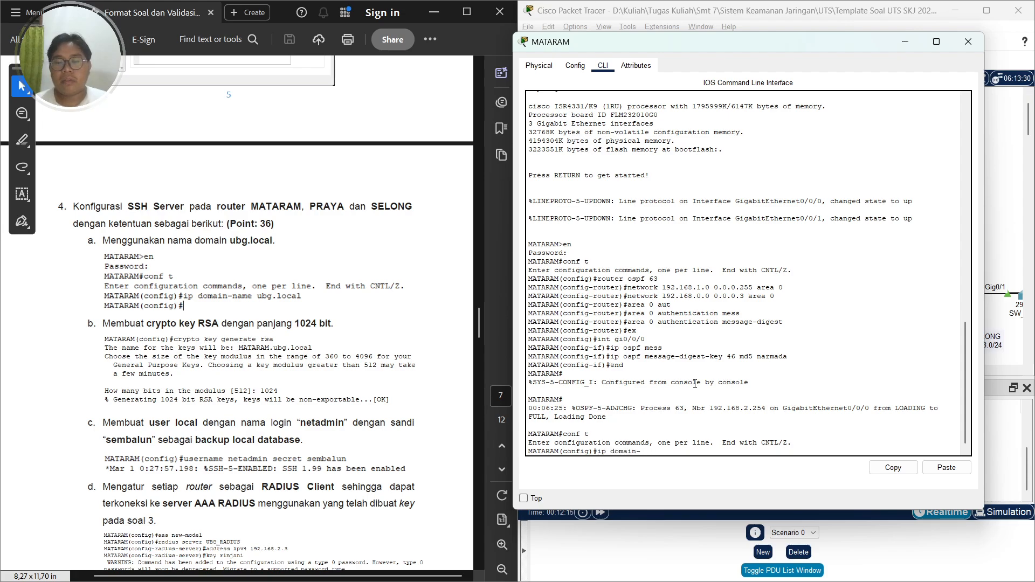
{"action": "key", "text": "Tab"}
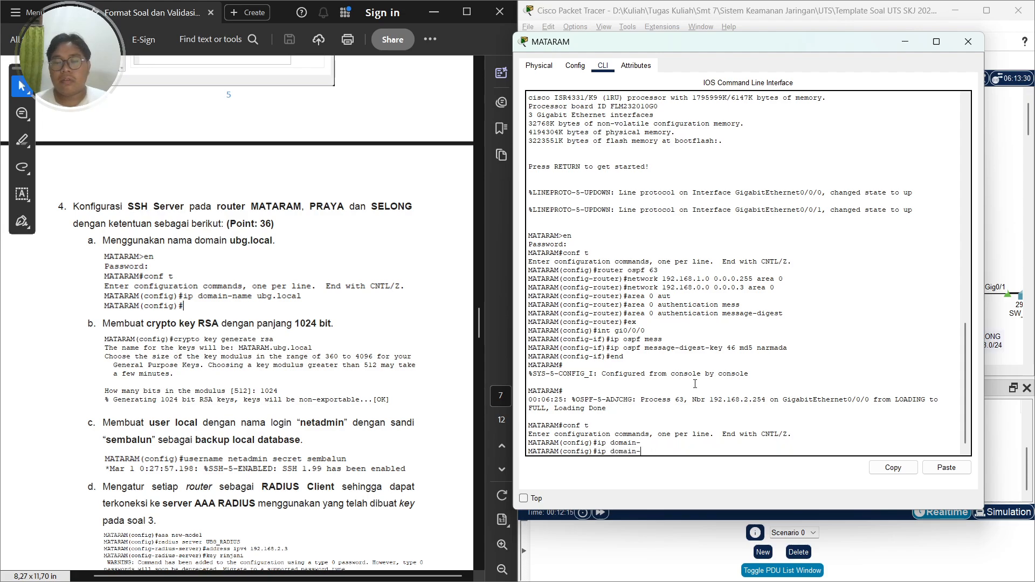
{"action": "type", "text": "name "}
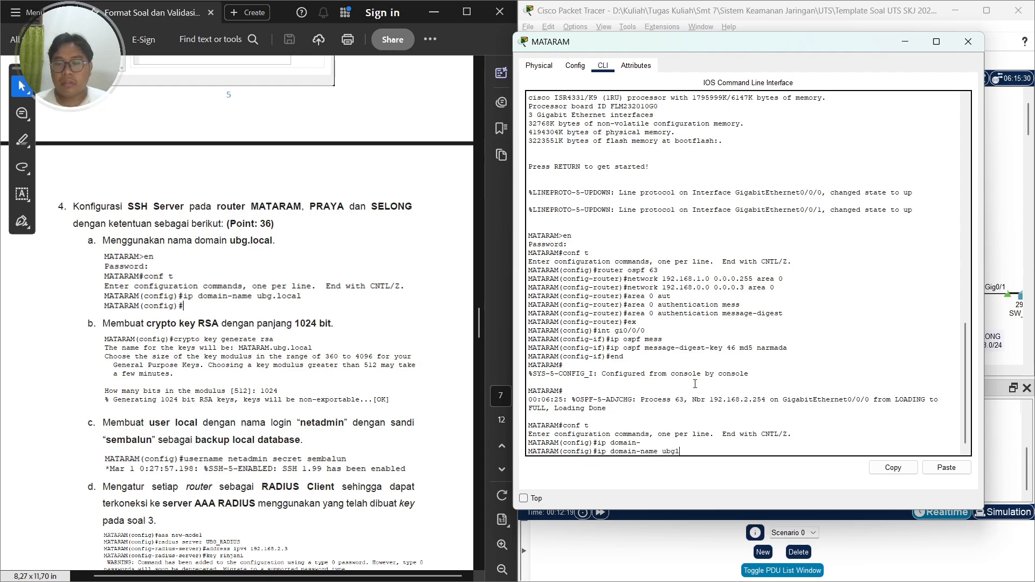
{"action": "type", "text": "ubg.local"}
{"action": "key", "text": "Return"}
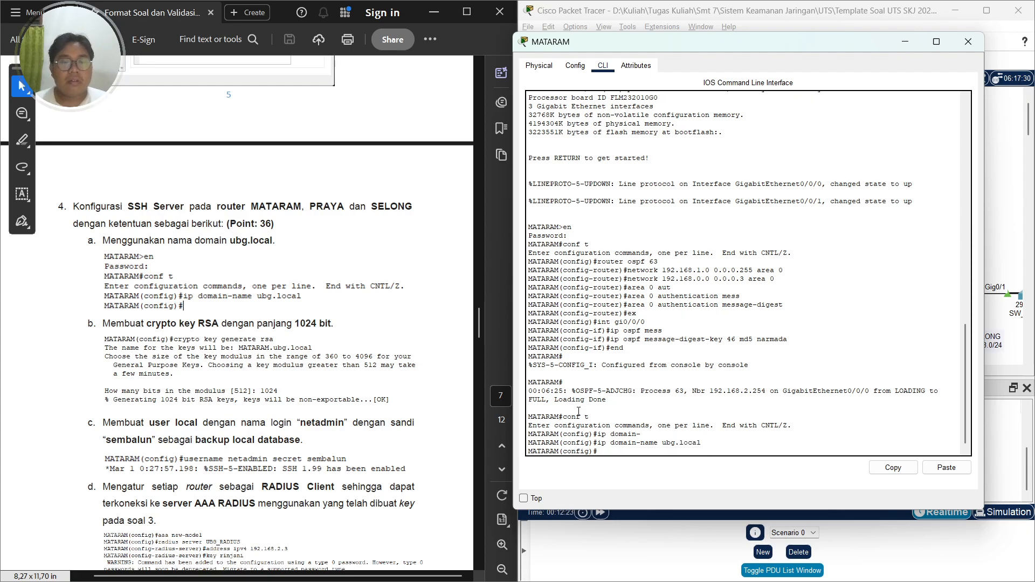
Generate an RSA crypto key on MATARAM with a 1024-bit modulus
{"action": "scroll", "coordinate": [113, 407], "scroll_direction": "down", "scroll_amount": 2}
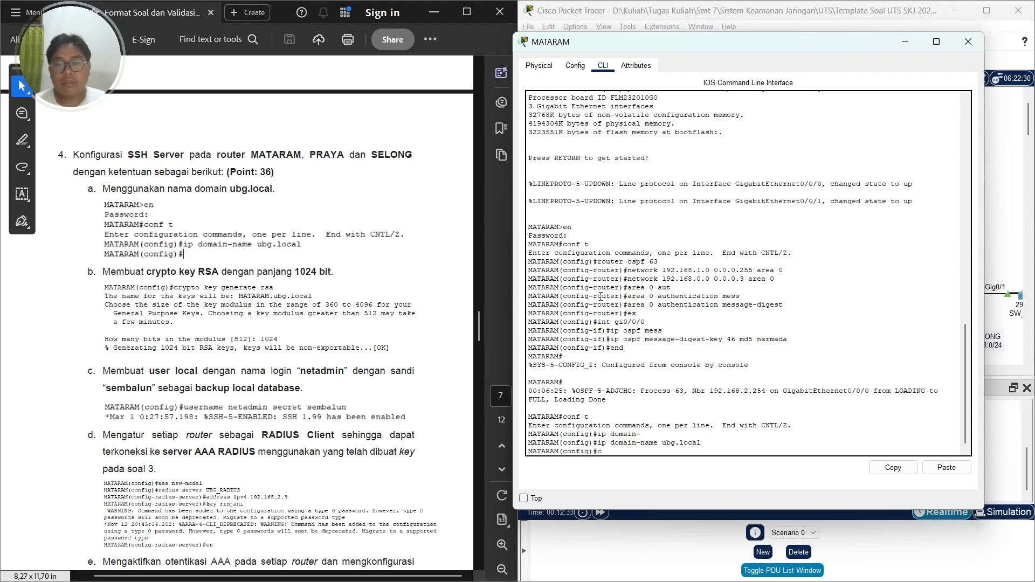
{"action": "type", "text": "rypto key gen"}
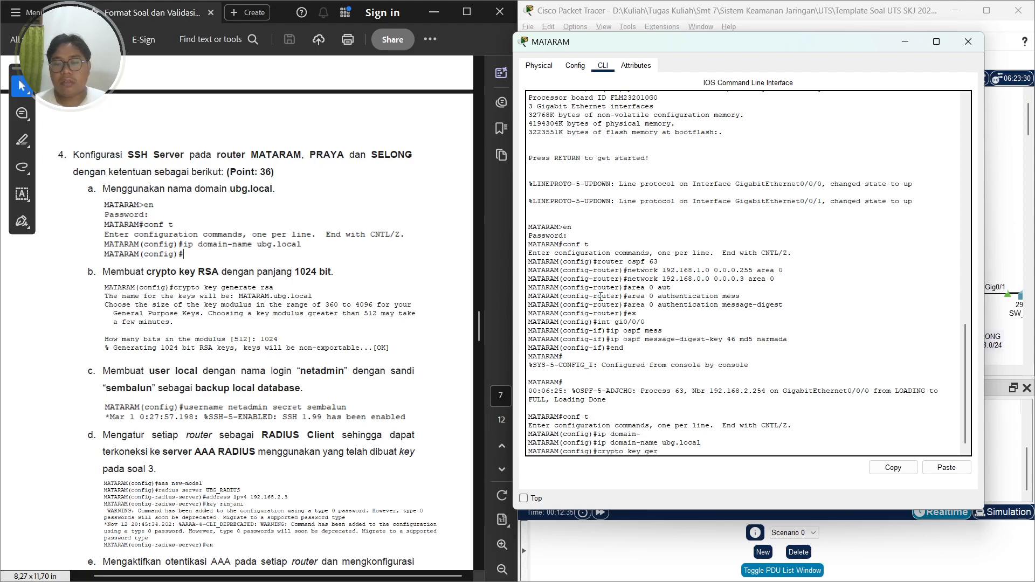
{"action": "key", "text": "Tab"}
{"action": "type", "text": "rsa"}
{"action": "key", "text": "Return"}
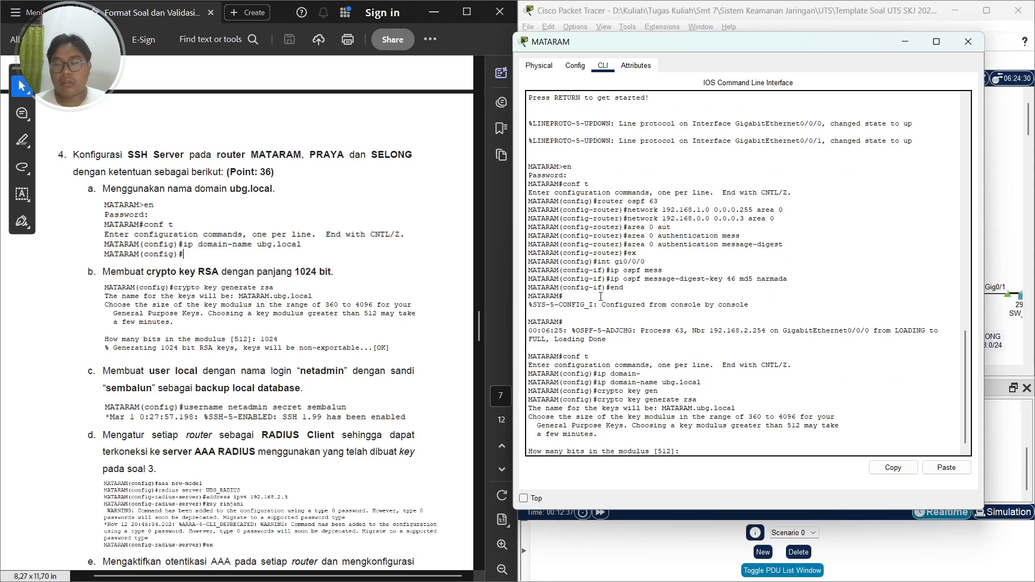
{"action": "type", "text": "1025"}
{"action": "key", "text": "Return"}
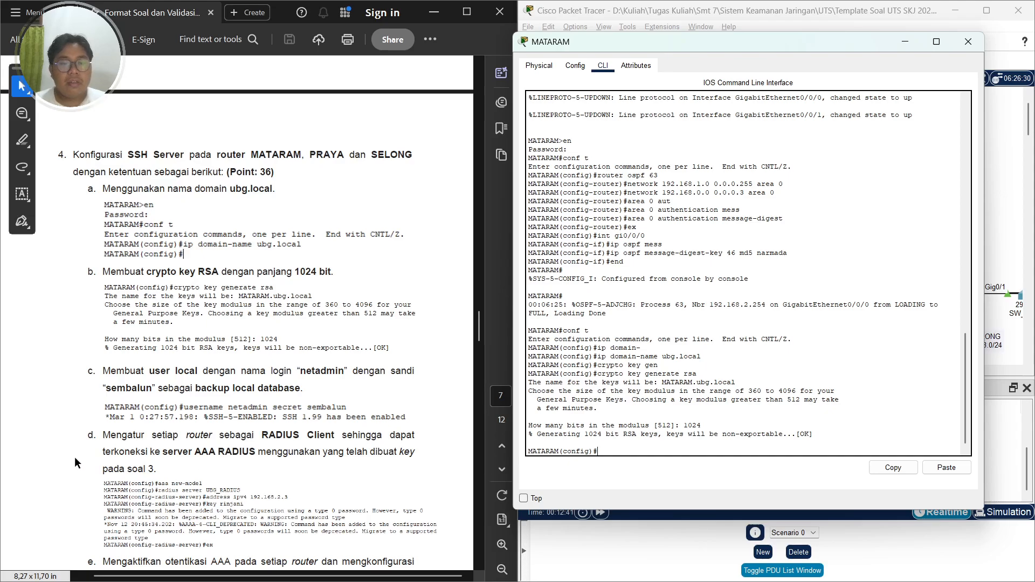
{"action": "scroll", "coordinate": [131, 348], "scroll_direction": "down", "scroll_amount": 2}
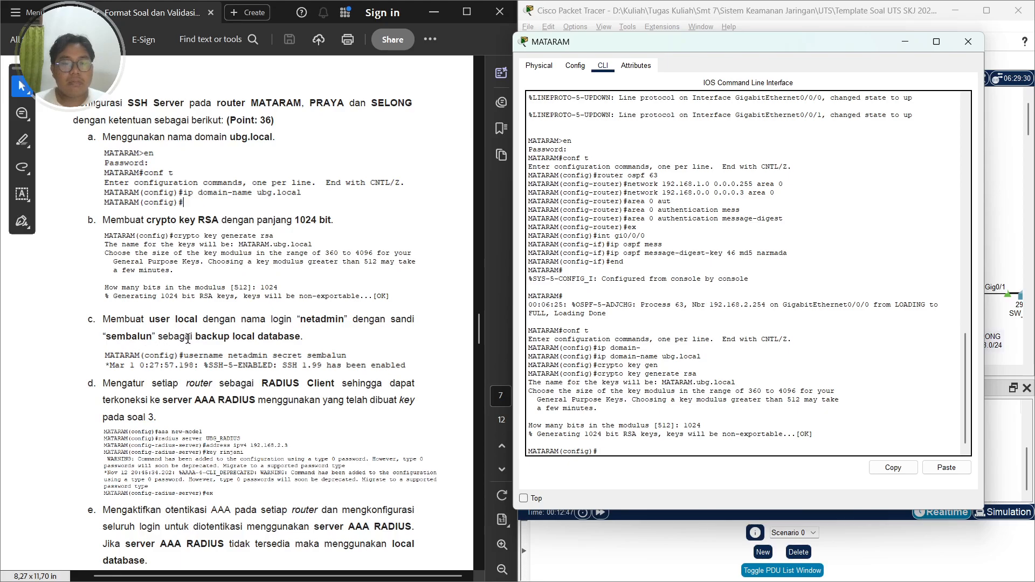
Create a local user netadmin on MATARAM with its secret password from the task
{"action": "scroll", "coordinate": [295, 331], "scroll_direction": "down", "scroll_amount": 2}
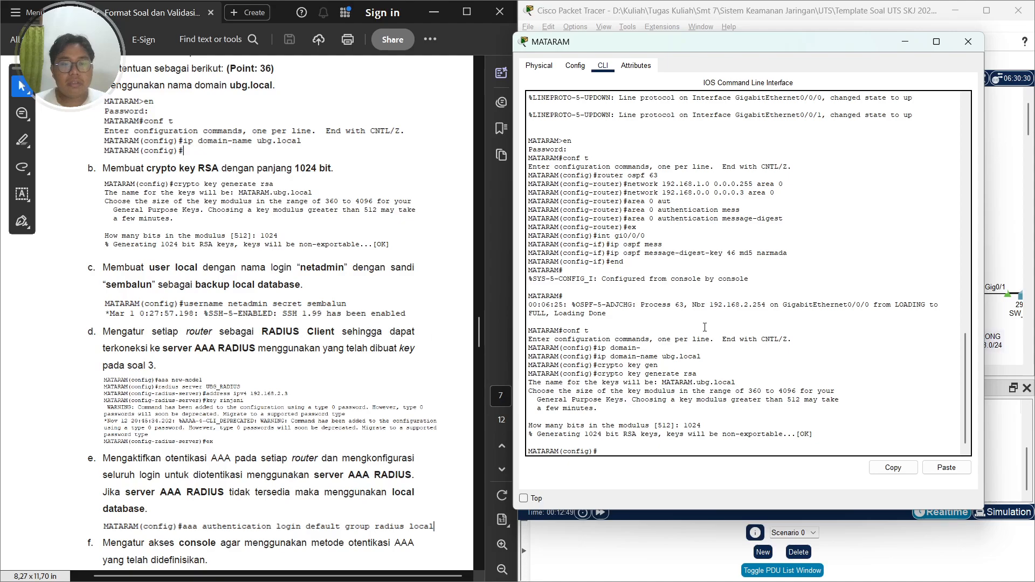
{"action": "type", "text": "username n"}
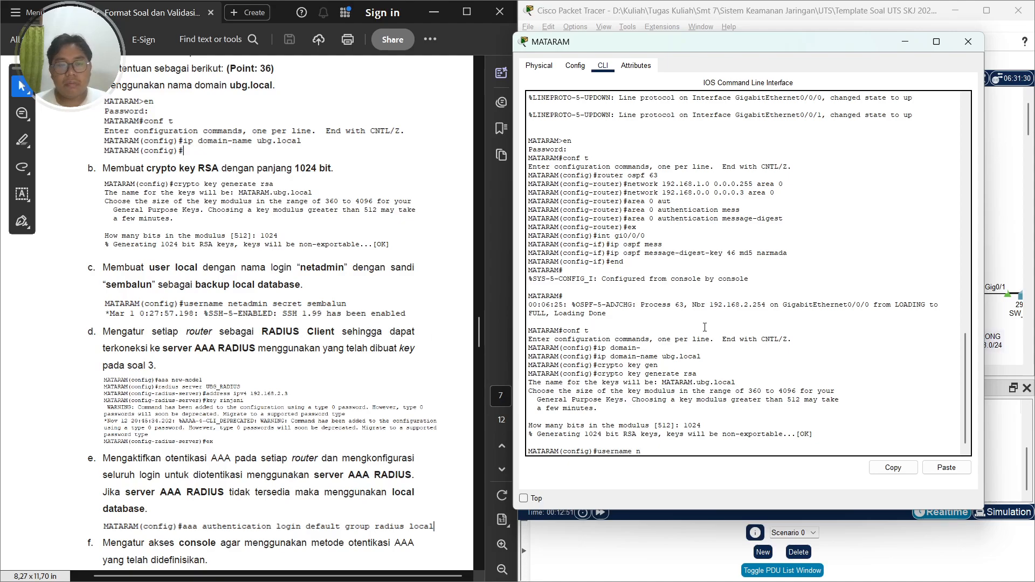
{"action": "type", "text": "etadmin sec"}
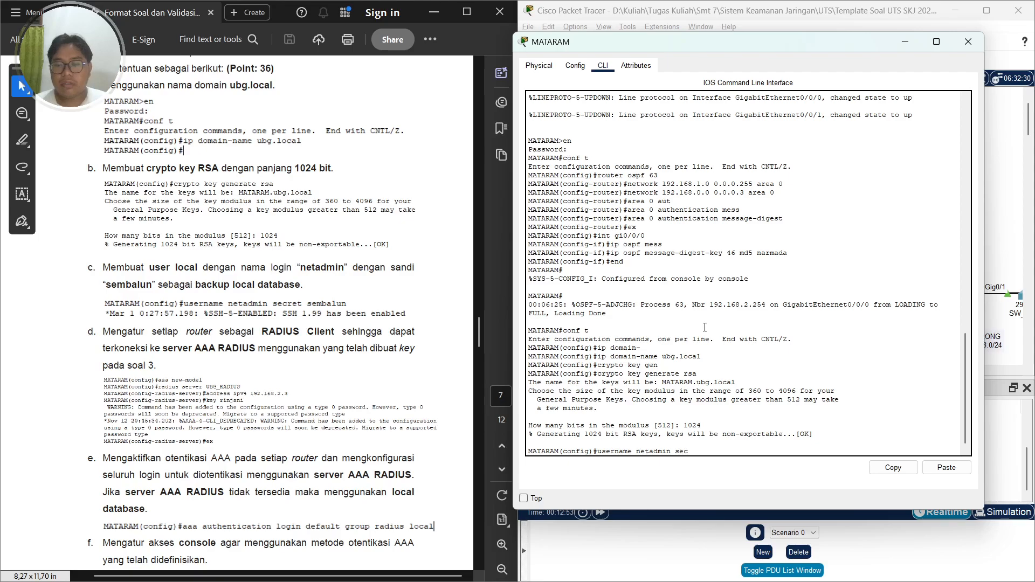
{"action": "type", "text": "ret sembalun"}
{"action": "key", "text": "Return"}
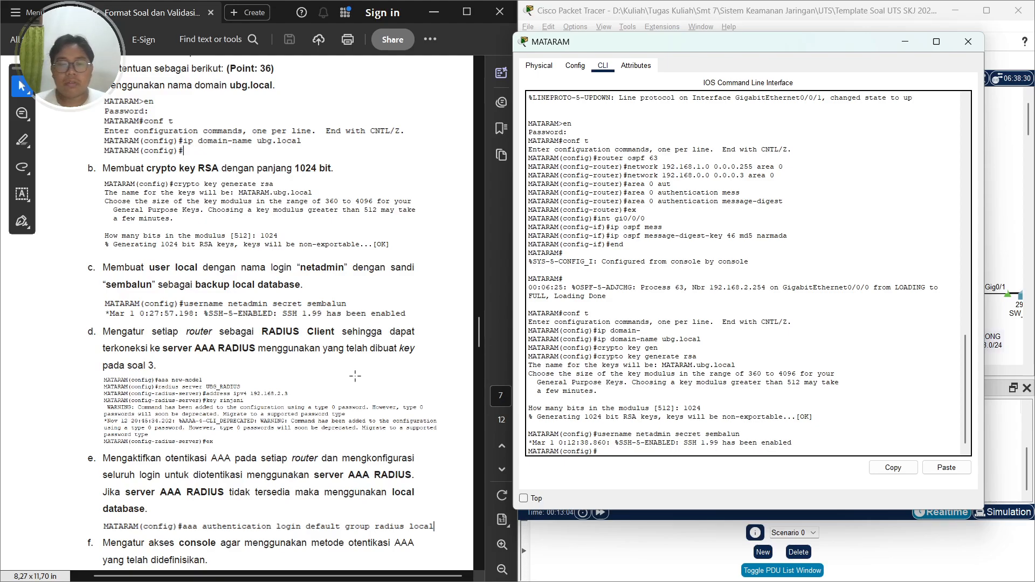
Enable the AAA new-model on MATARAM
{"action": "scroll", "coordinate": [350, 376], "scroll_direction": "down", "scroll_amount": 2}
{"action": "scroll", "coordinate": [351, 376], "scroll_direction": "down", "scroll_amount": 1}
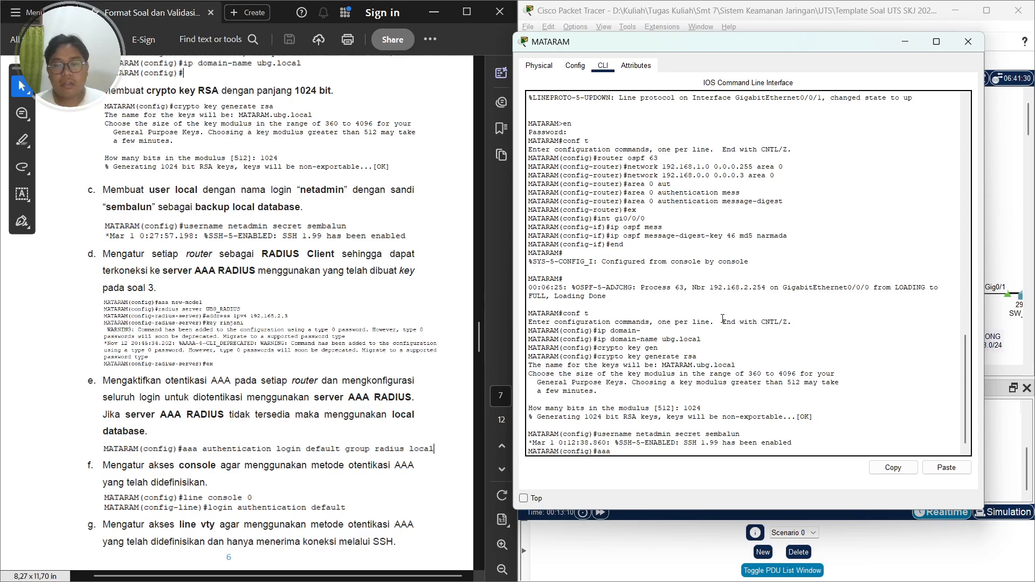
{"action": "key", "text": "BackSpace"}
{"action": "key", "text": "BackSpace"}
{"action": "key", "text": "BackSpace"}
{"action": "key", "text": "BackSpace"}
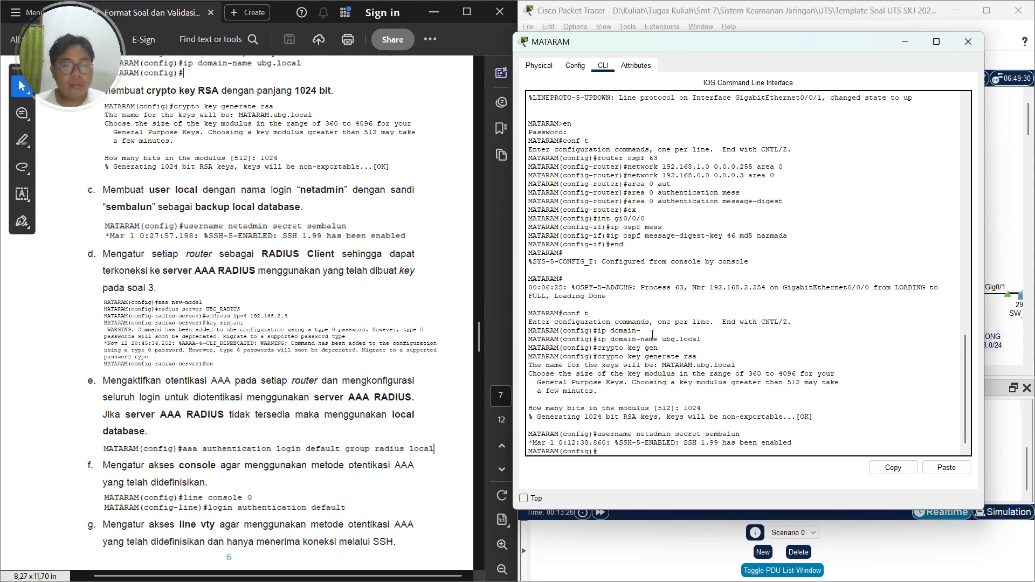
{"action": "type", "text": "aaa"}
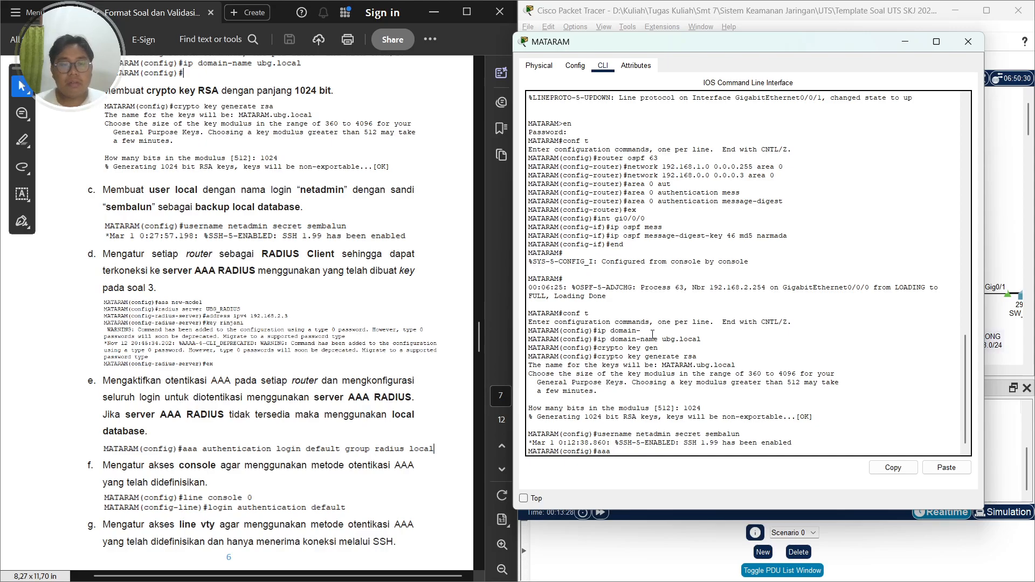
{"action": "type", "text": " new "}
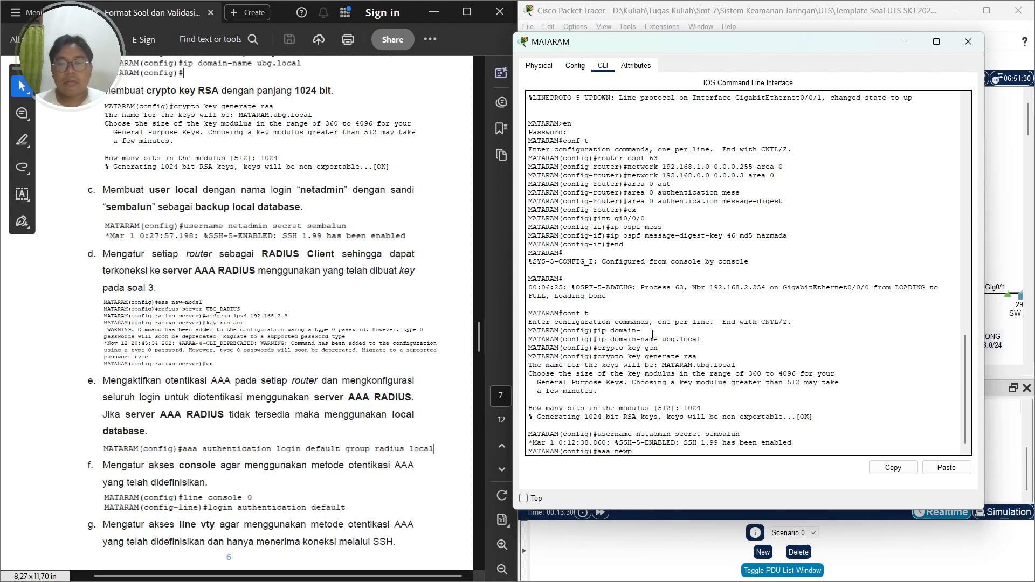
{"action": "type", "text": "model"}
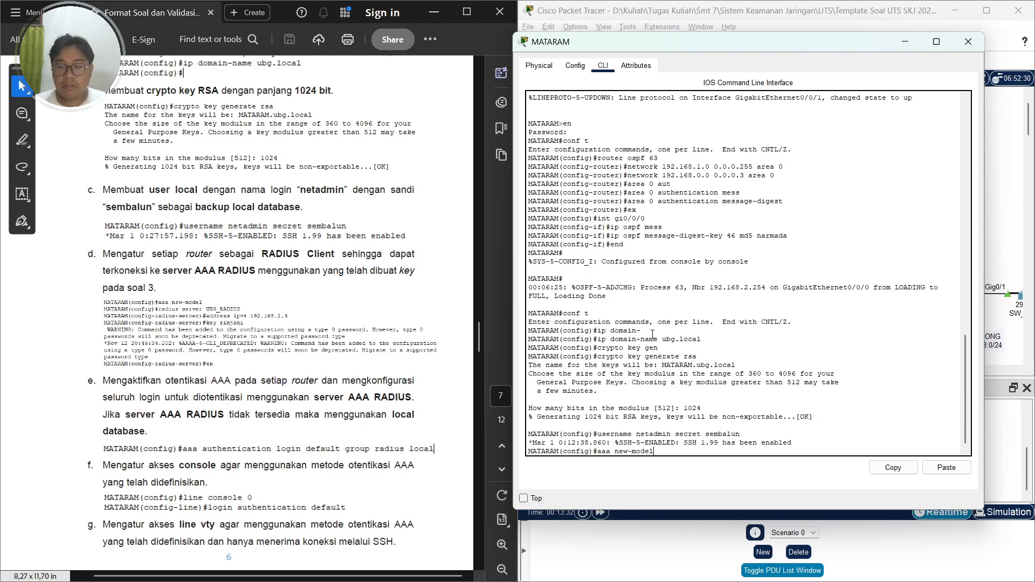
{"action": "key", "text": "Return"}
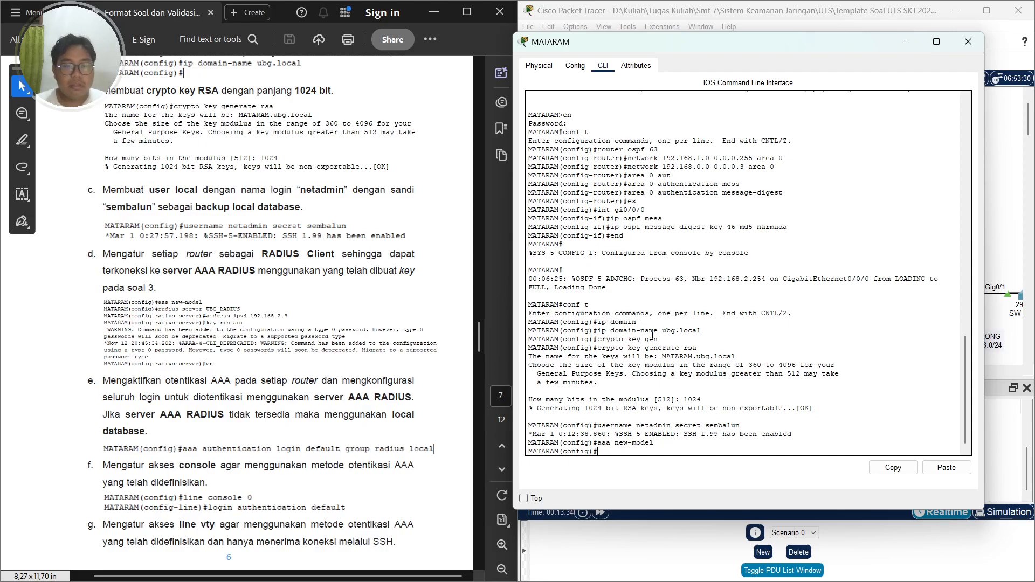
Define the RADIUS server UBG_RADIUS with IPv4 address 192.168.2.3
{"action": "type", "text": "radius server"}
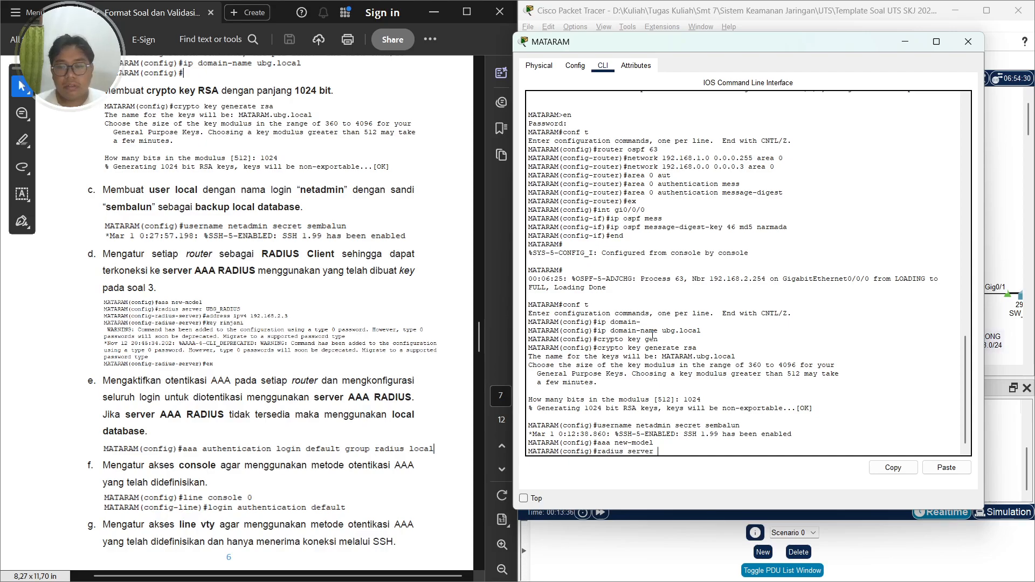
{"action": "key", "text": "Caps_Lock"}
{"action": "type", "text": "UBG_RADIUS"}
{"action": "key", "text": "Caps_Lock"}
{"action": "key", "text": "Return"}
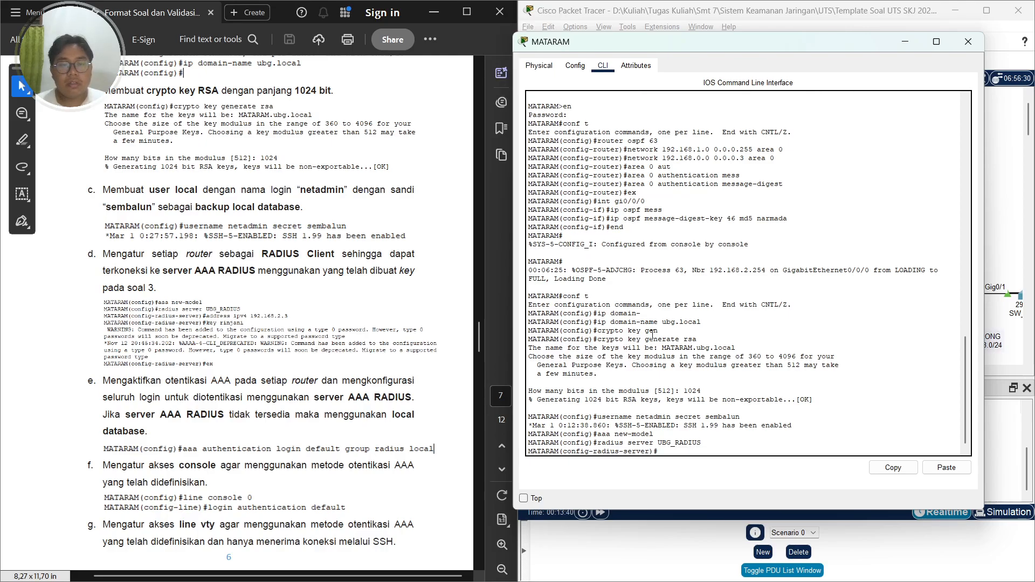
{"action": "type", "text": "add"}
{"action": "key", "text": "Tab"}
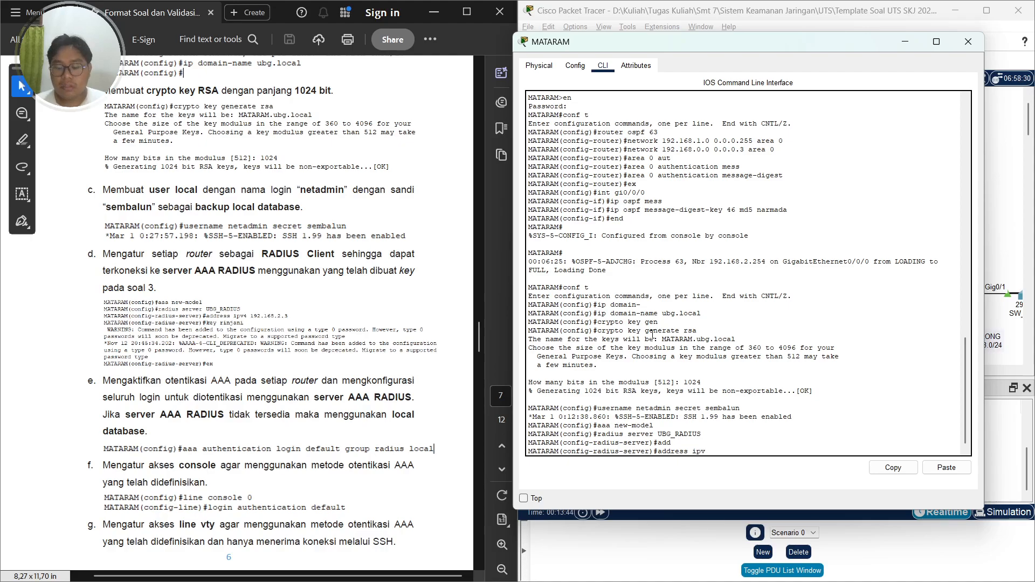
{"action": "key", "text": "BackSpace"}
{"action": "key", "text": "BackSpace"}
{"action": "key", "text": "BackSpace"}
{"action": "type", "text": "192.168.2.3"}
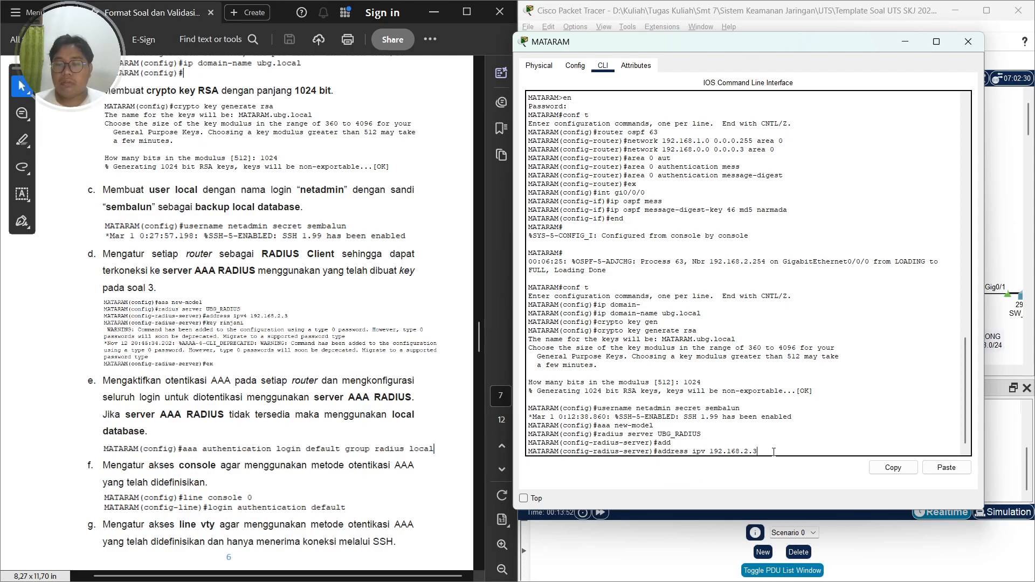
{"action": "left_click", "coordinate": [756, 439]}
{"action": "key", "text": "Return"}
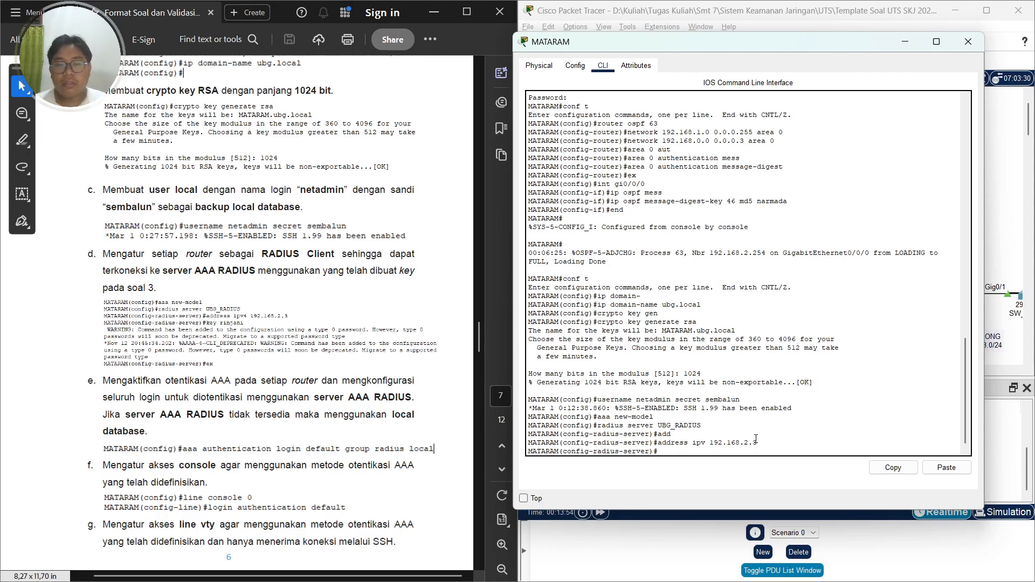
Set the RADIUS server's shared key to the secret from the task
{"action": "type", "text": "key ri"}
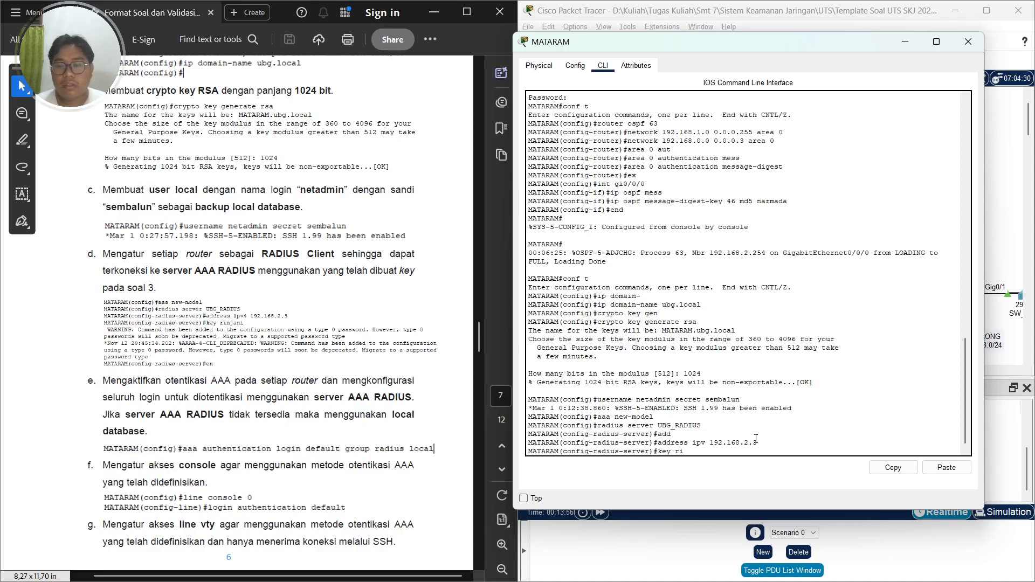
{"action": "type", "text": "njani"}
{"action": "key", "text": "Return"}
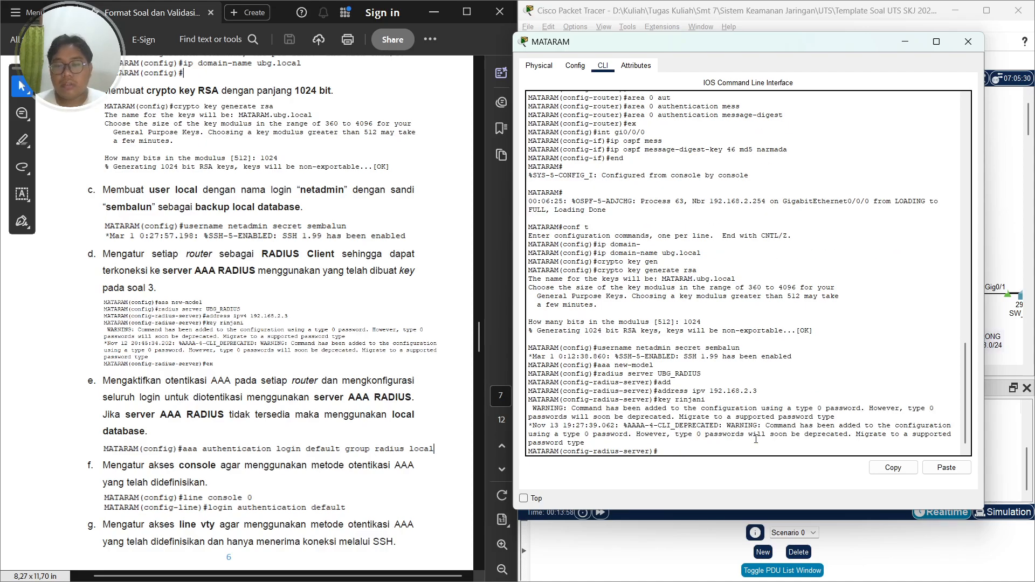
{"action": "scroll", "coordinate": [287, 377], "scroll_direction": "down", "scroll_amount": 1}
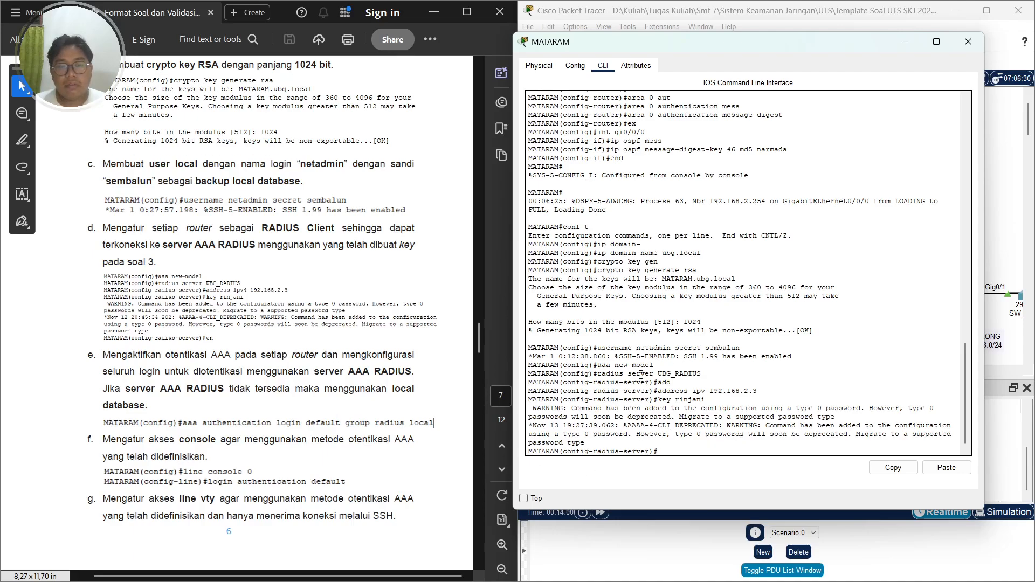
{"action": "left_click_drag", "start_coordinate": [615, 426], "coordinate": [745, 426]}
{"action": "left_click", "coordinate": [807, 427]}
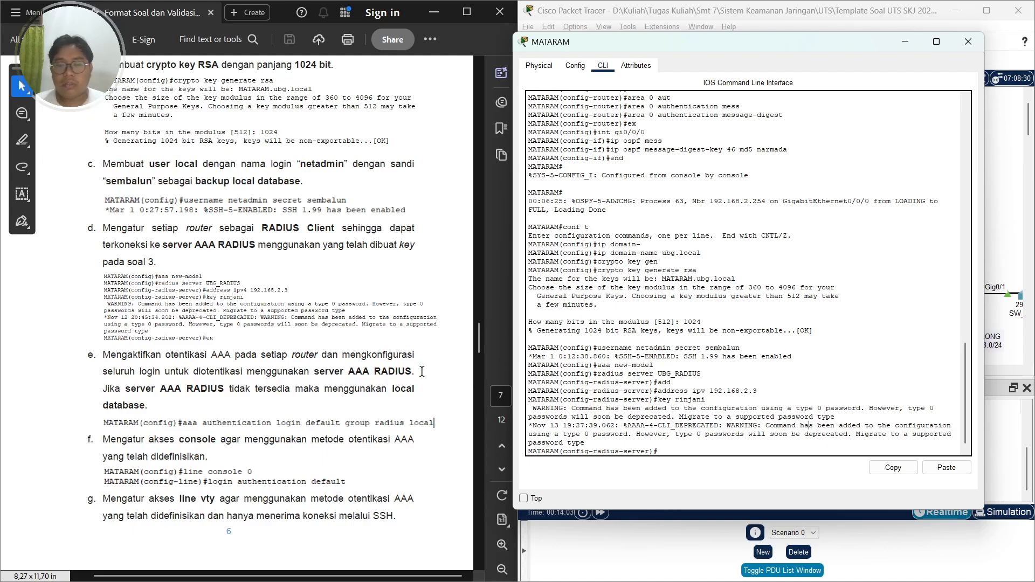
{"action": "scroll", "coordinate": [340, 363], "scroll_direction": "down", "scroll_amount": 1}
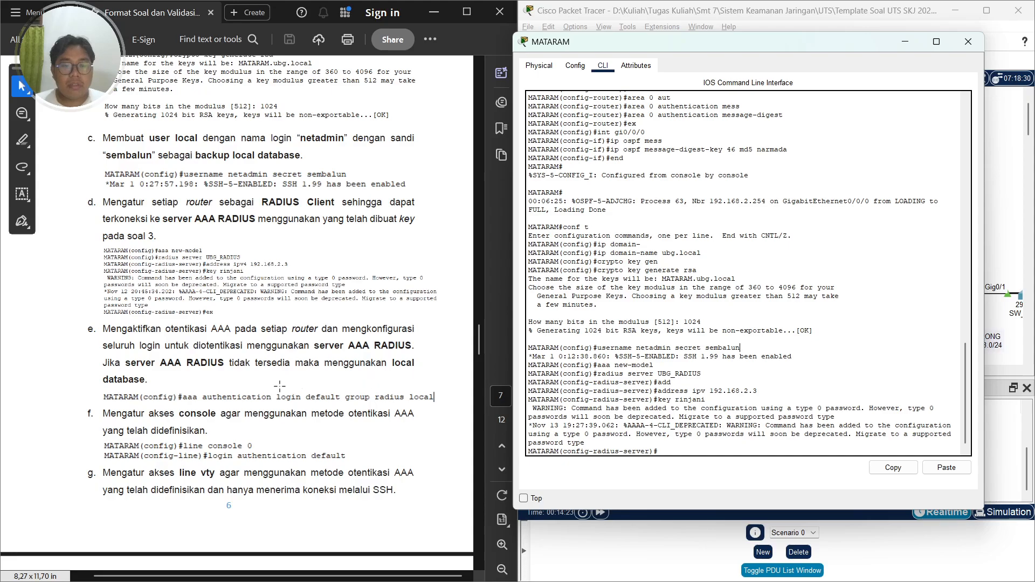
On MATARAM, set the default login authentication to use the RADIUS group with local fallback
{"action": "scroll", "coordinate": [279, 386], "scroll_direction": "down", "scroll_amount": 2}
{"action": "left_click", "coordinate": [776, 313]}
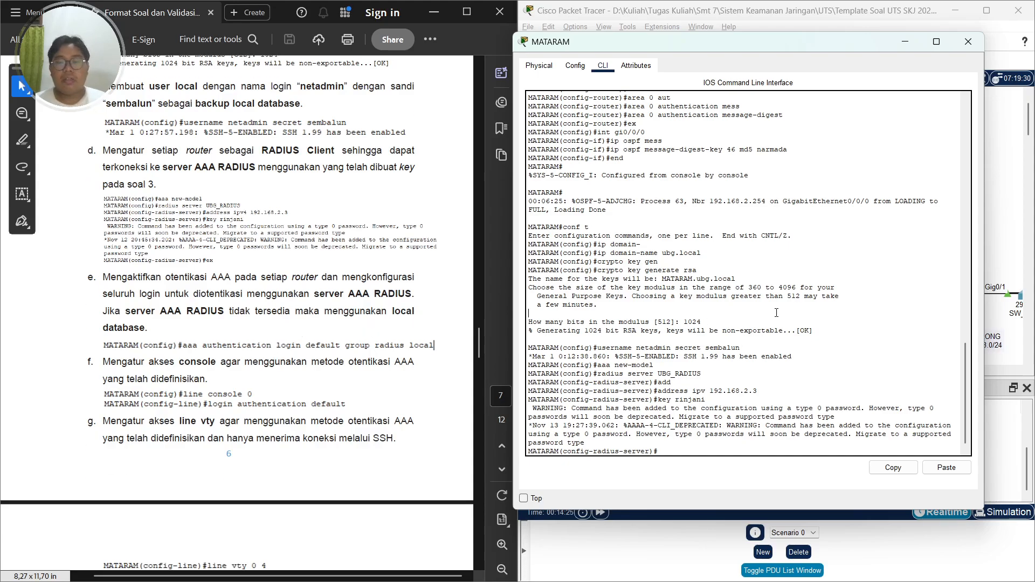
{"action": "type", "text": "ex"}
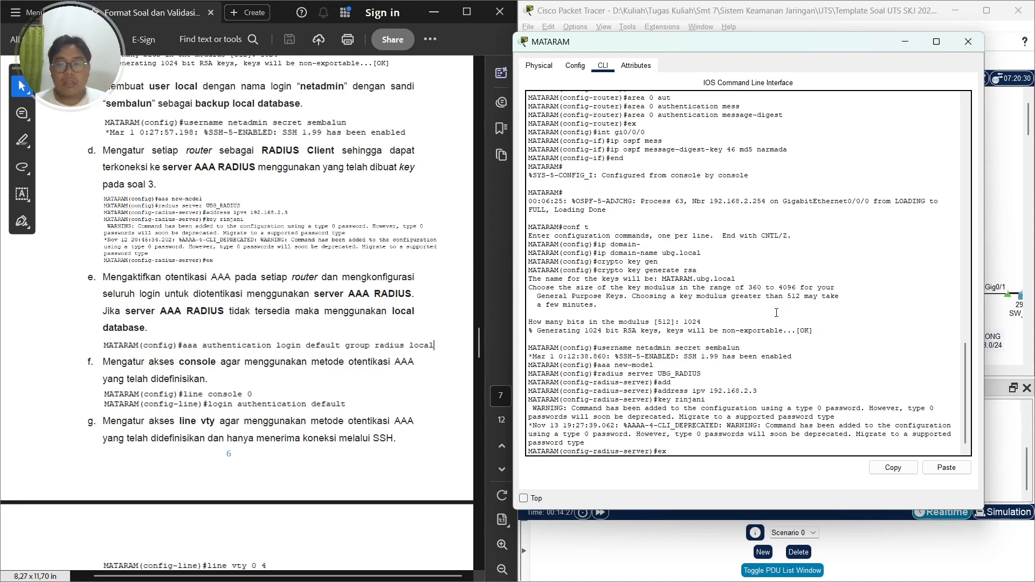
{"action": "key", "text": "Return"}
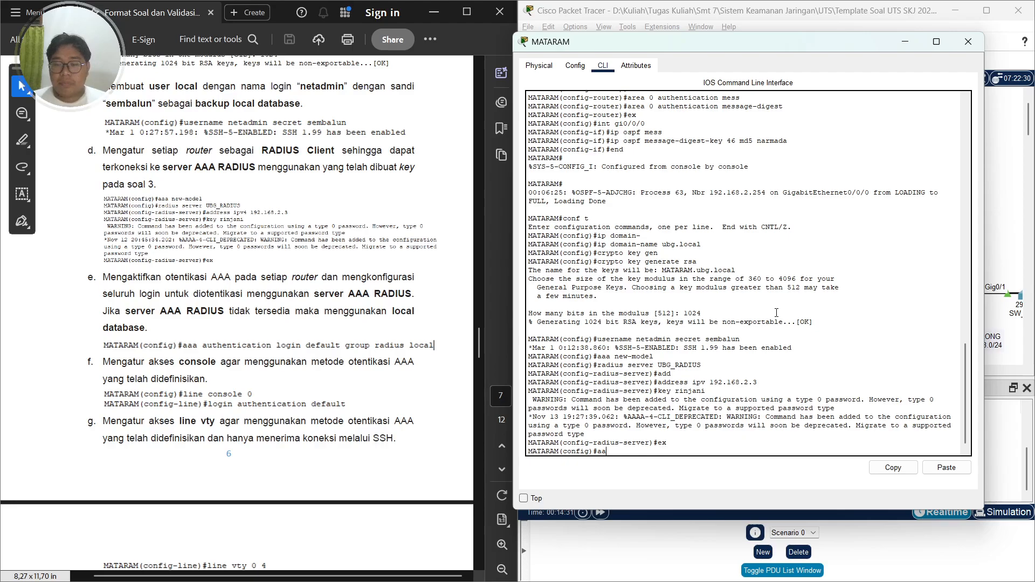
{"action": "type", "text": "aaa auth"}
{"action": "key", "text": "Tab"}
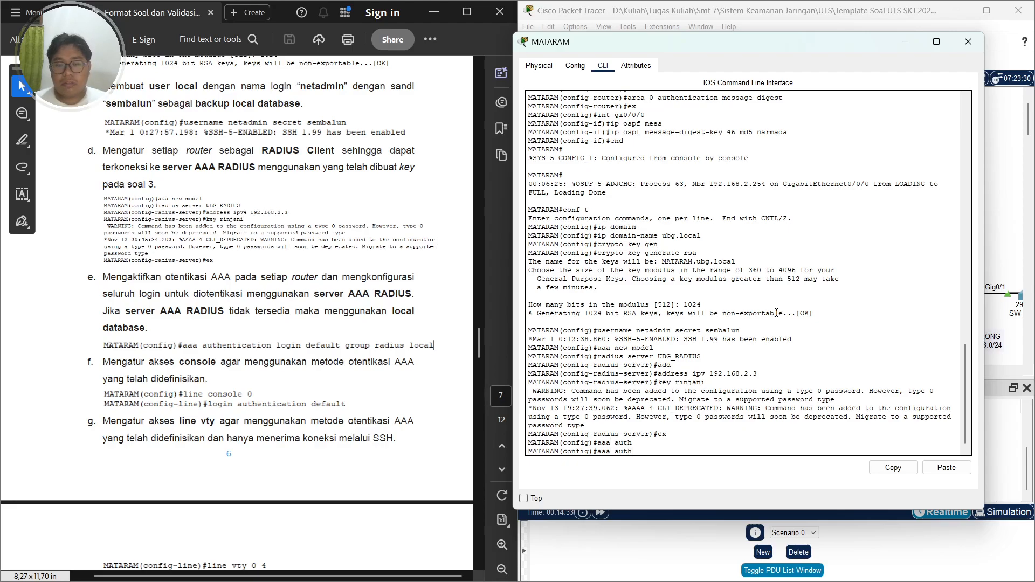
{"action": "type", "text": "ent"}
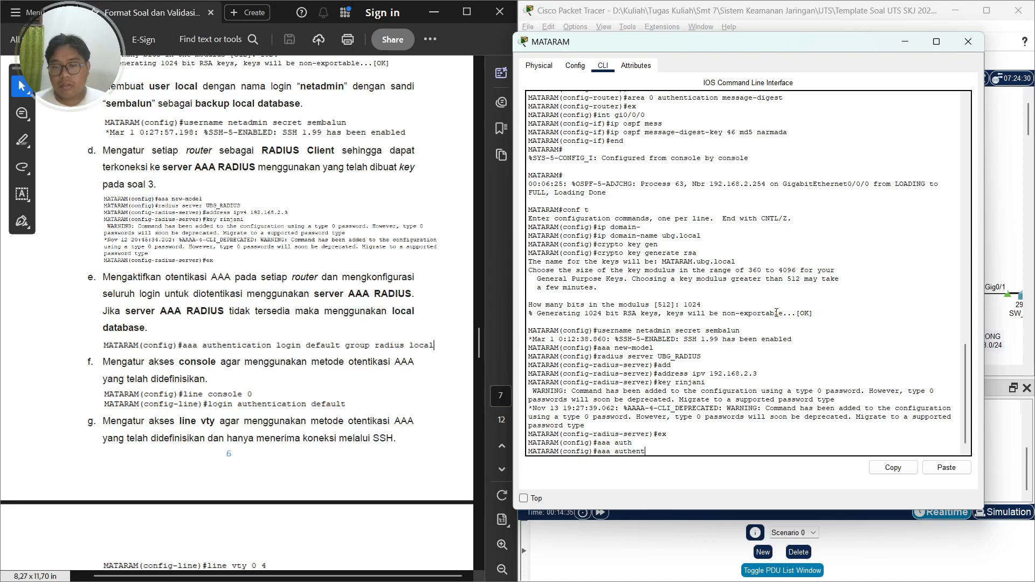
{"action": "type", "text": "ic"}
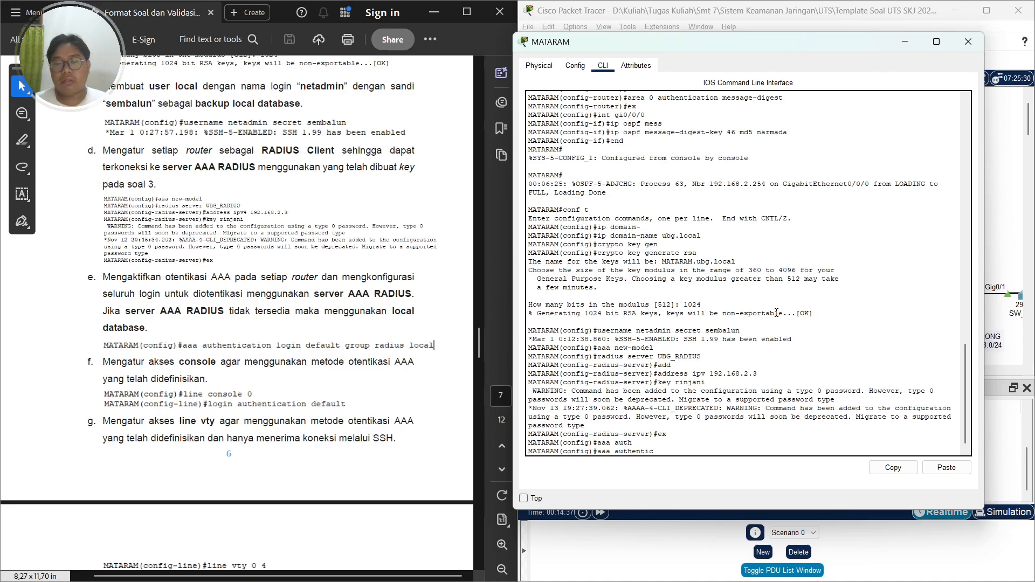
{"action": "type", "text": "ation login defual"}
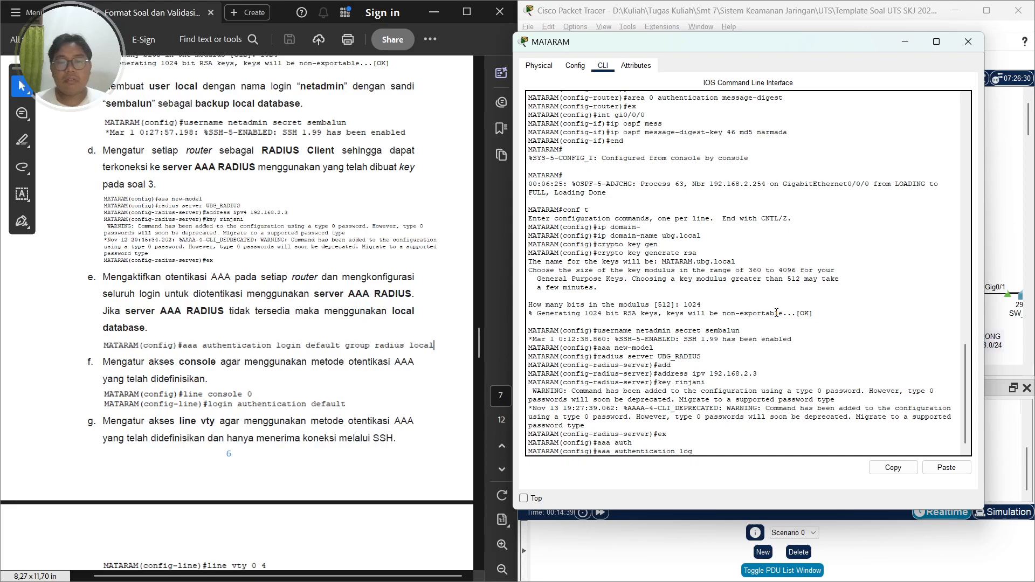
{"action": "key", "text": "BackSpace"}
{"action": "key", "text": "BackSpace"}
{"action": "key", "text": "BackSpace"}
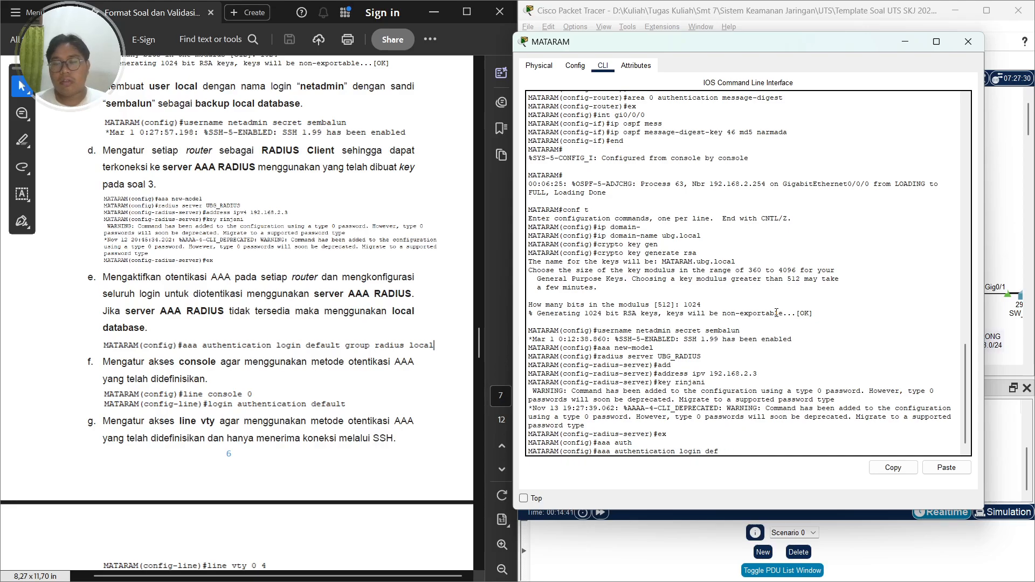
{"action": "type", "text": "ault"}
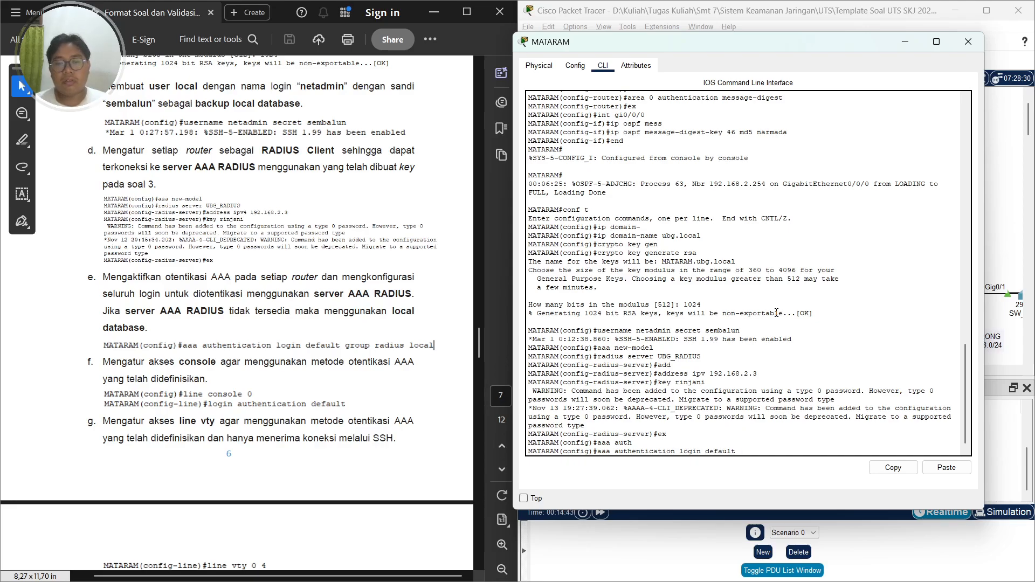
{"action": "type", "text": " group radius l"}
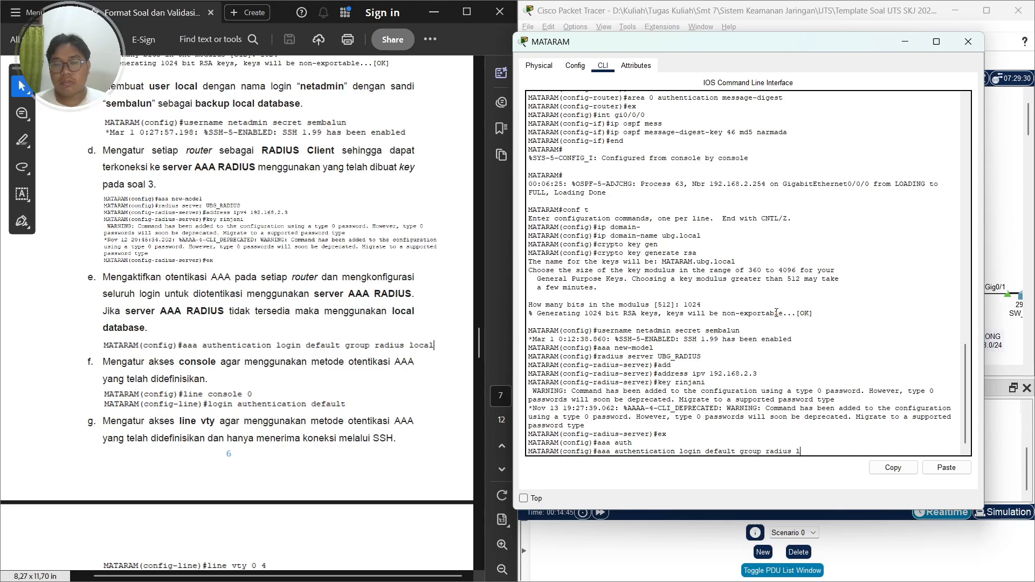
{"action": "type", "text": "ocal"}
{"action": "key", "text": "Return"}
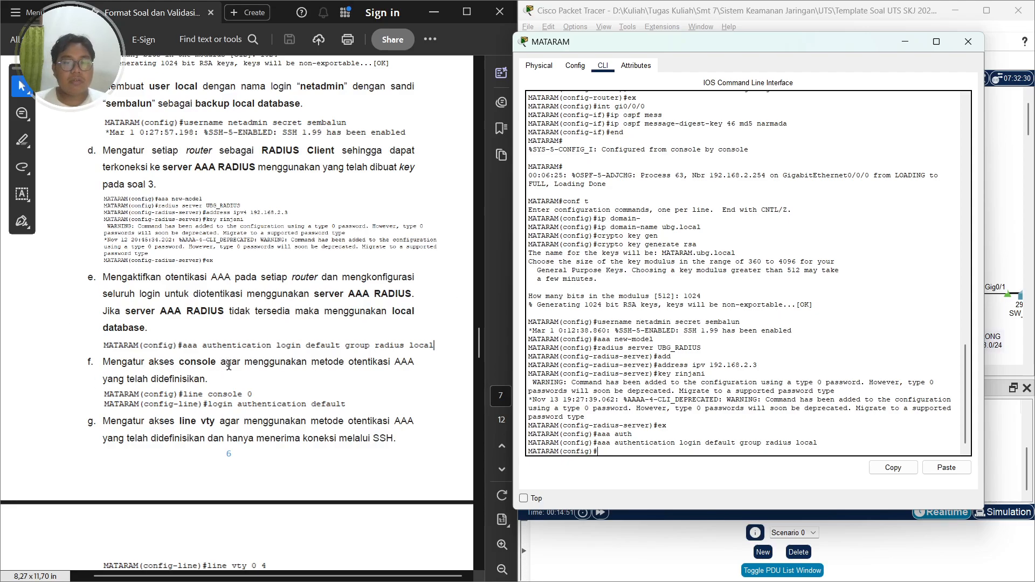
Enter console line 0 and apply the default login authentication list to it
{"action": "scroll", "coordinate": [336, 364], "scroll_direction": "down", "scroll_amount": 1}
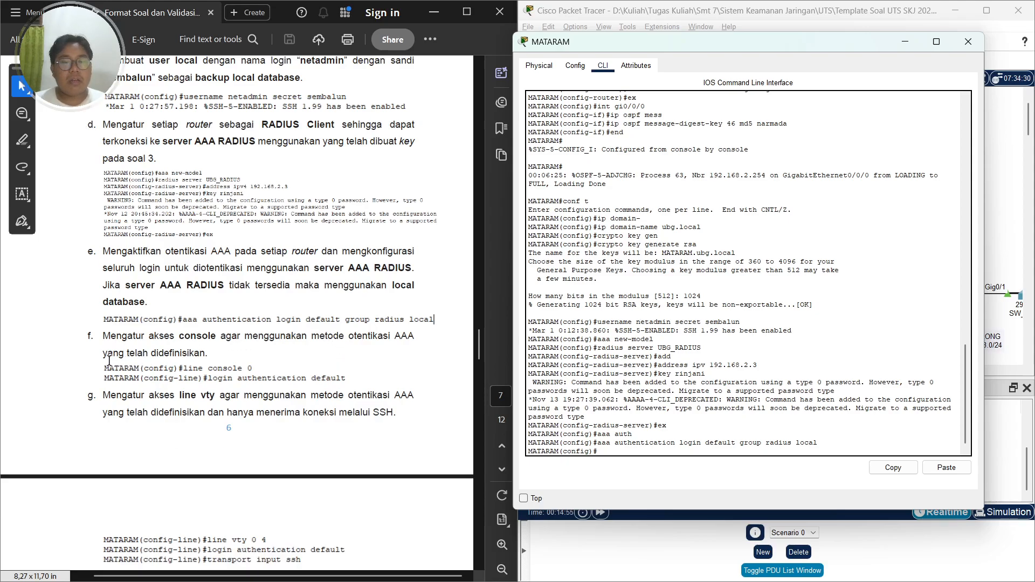
{"action": "left_click", "coordinate": [711, 348]}
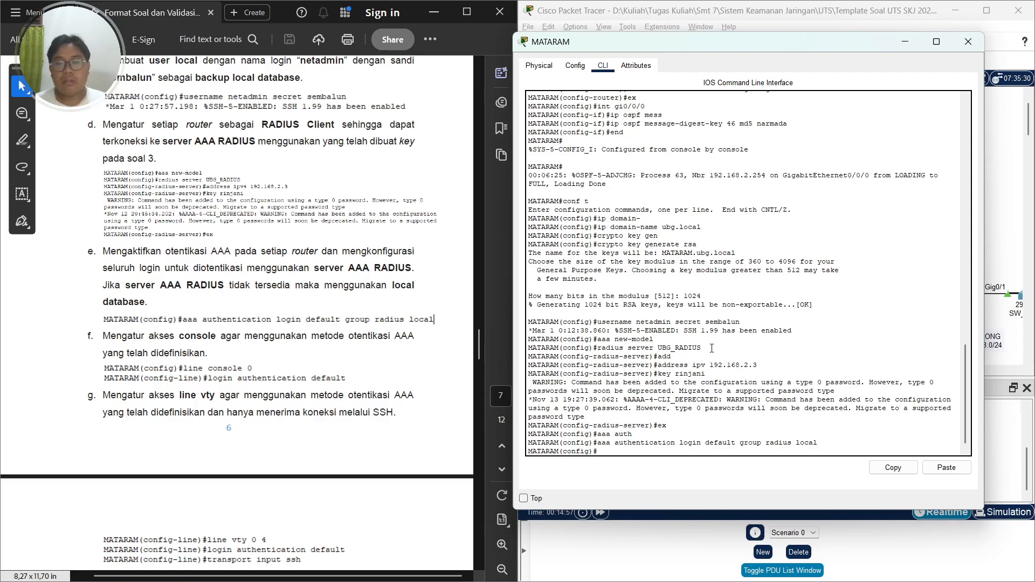
{"action": "type", "text": "lone console 0"}
{"action": "key", "text": "Return"}
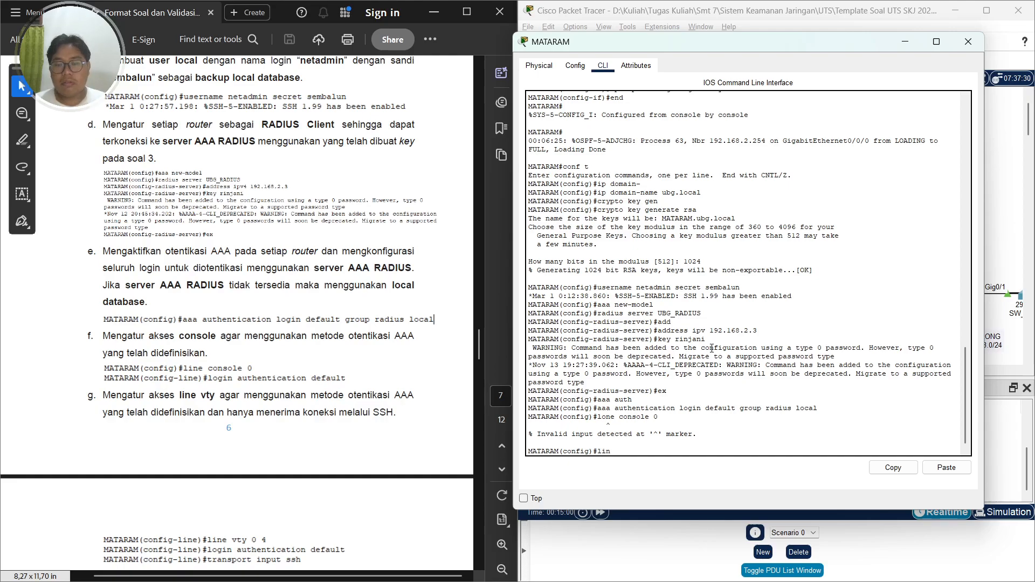
{"action": "type", "text": "line console 0"}
{"action": "key", "text": "Return"}
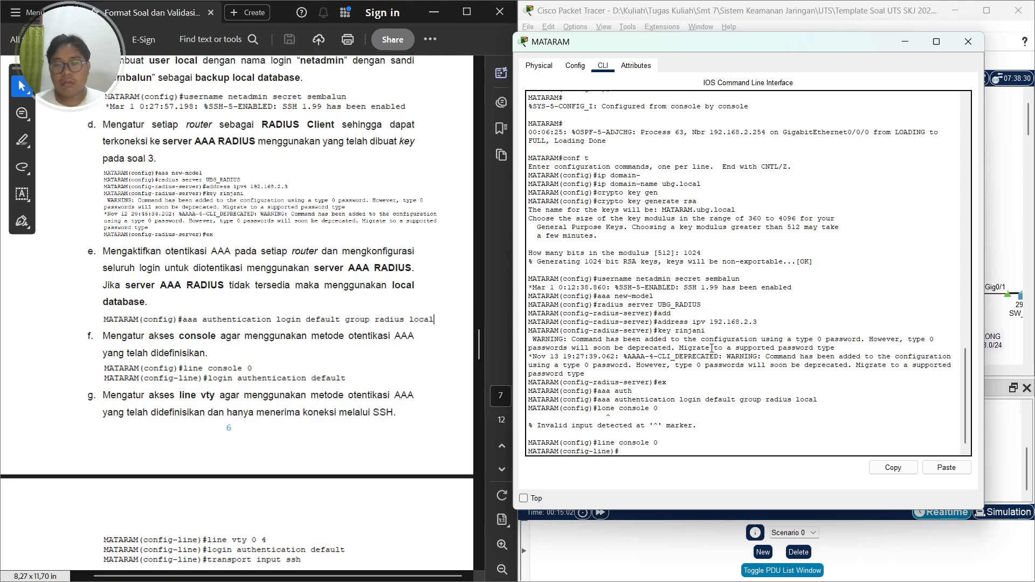
{"action": "type", "text": "login aut"}
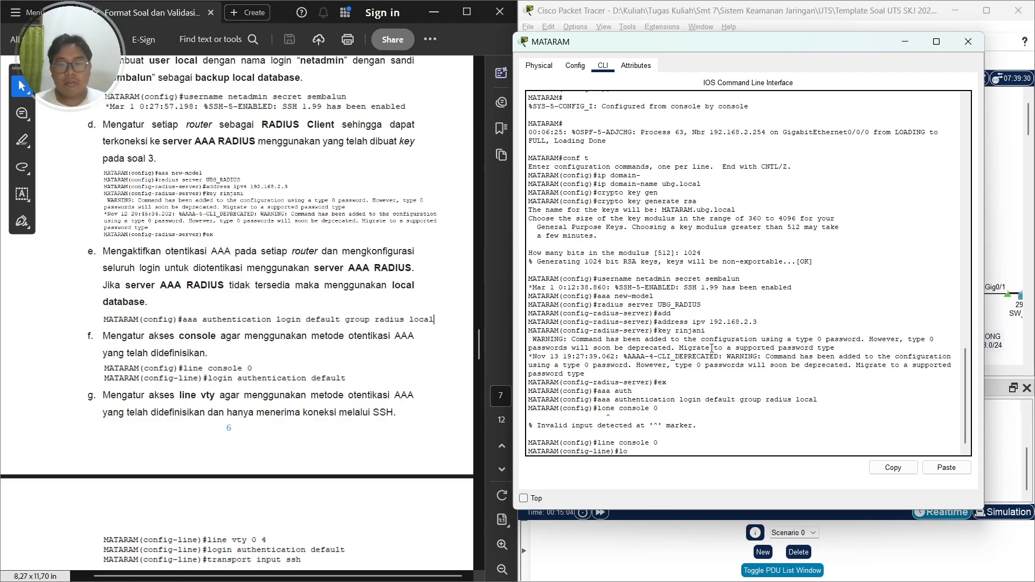
{"action": "key", "text": "Tab"}
{"action": "type", "text": "defua"}
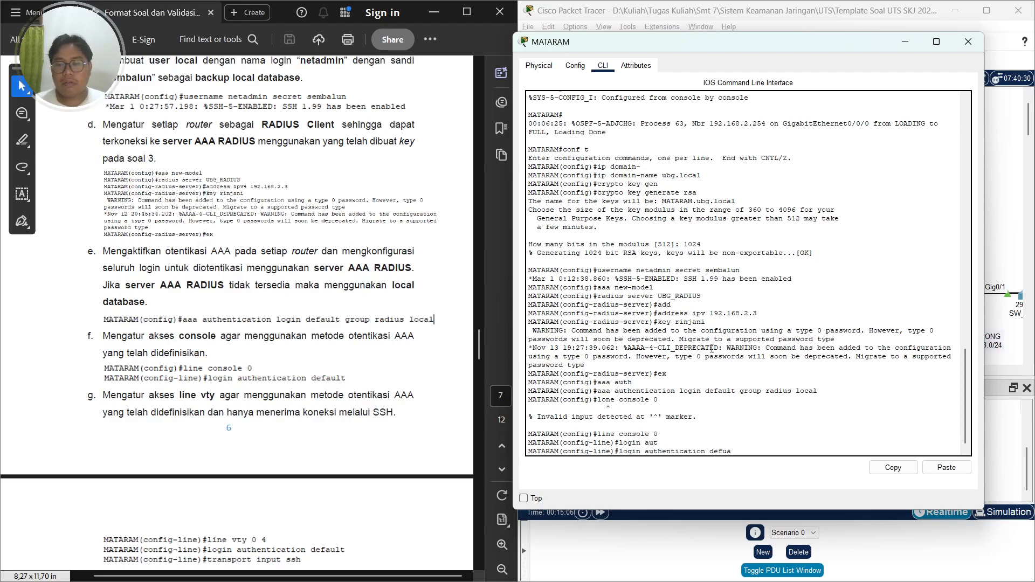
{"action": "key", "text": "Tab"}
{"action": "key", "text": "BackSpace"}
{"action": "key", "text": "BackSpace"}
{"action": "key", "text": "Tab"}
{"action": "key", "text": "Return"}
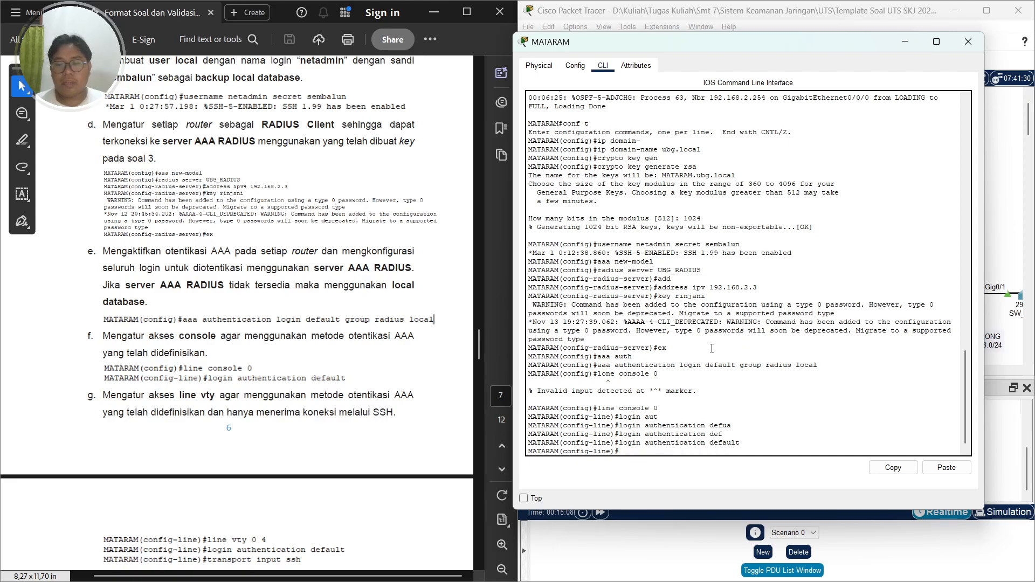
Enter vty lines 0 4 and apply the default login authentication list to them
{"action": "scroll", "coordinate": [344, 336], "scroll_direction": "down", "scroll_amount": 4}
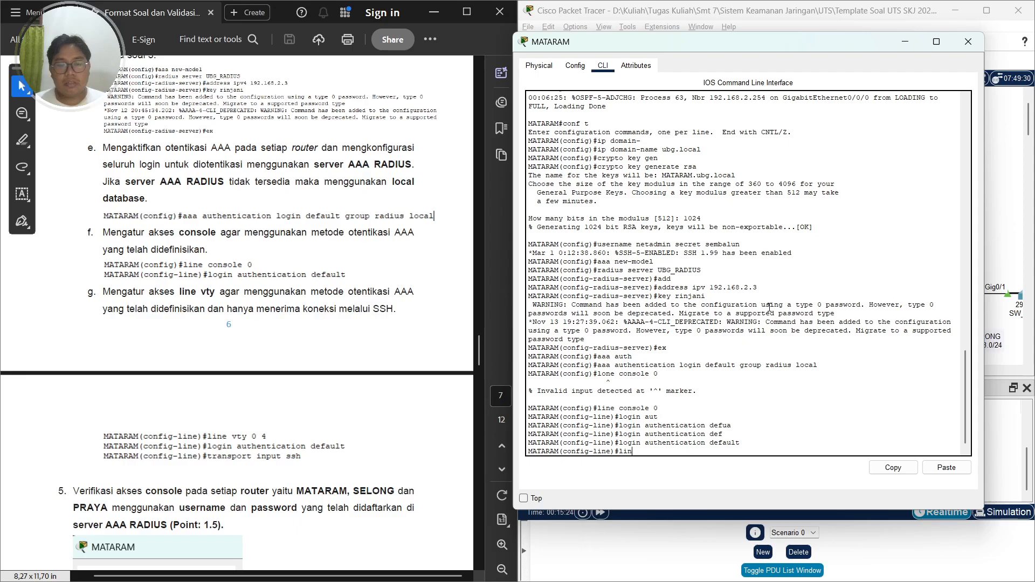
{"action": "key", "text": "BackSpace"}
{"action": "type", "text": "line vty 0 "}
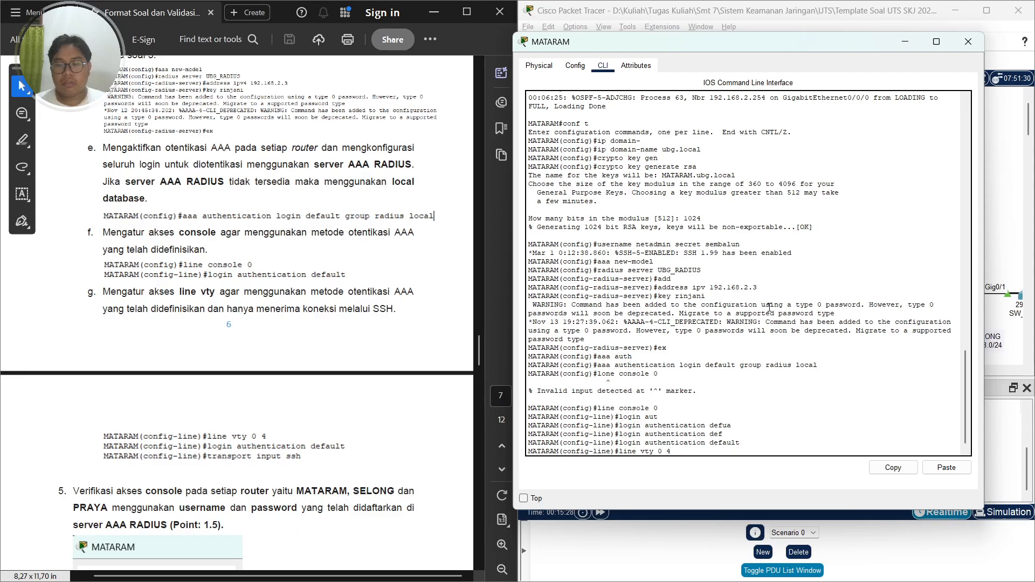
{"action": "type", "text": "4"}
{"action": "key", "text": "Return"}
{"action": "type", "text": "log"}
{"action": "key", "text": "Tab"}
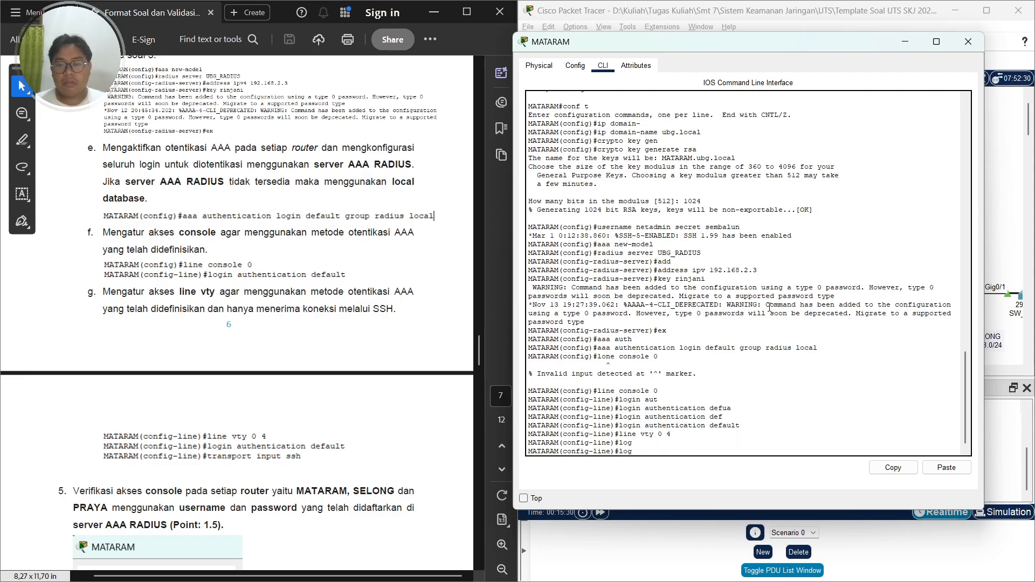
{"action": "type", "text": "in aut"}
{"action": "key", "text": "Tab"}
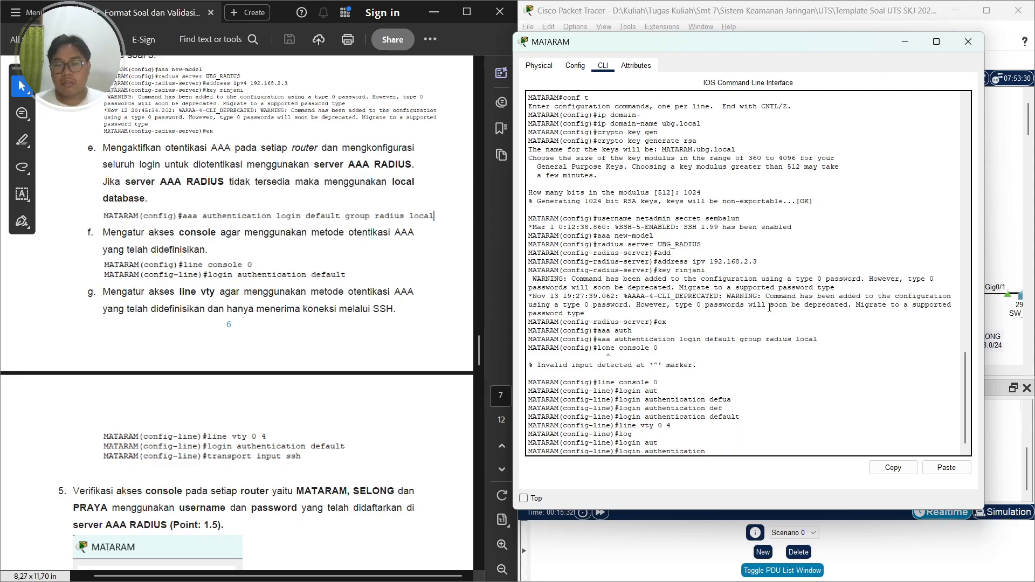
{"action": "type", "text": "def"}
{"action": "key", "text": "Tab"}
{"action": "key", "text": "Return"}
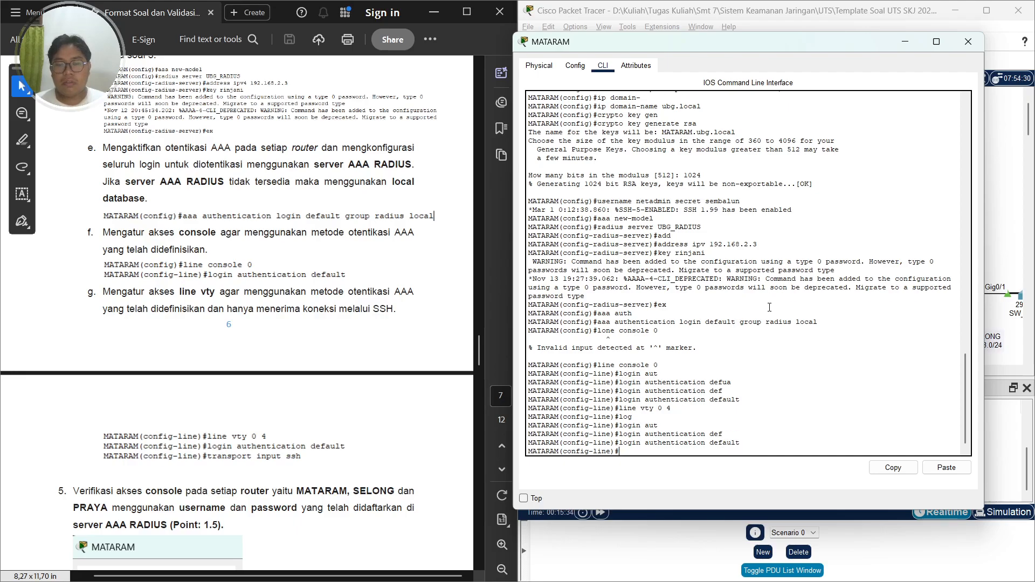
Restrict the vty lines' transport input to SSH and leave configuration mode
{"action": "type", "text": "tran"}
{"action": "key", "text": "Tab"}
{"action": "type", "text": "inp"}
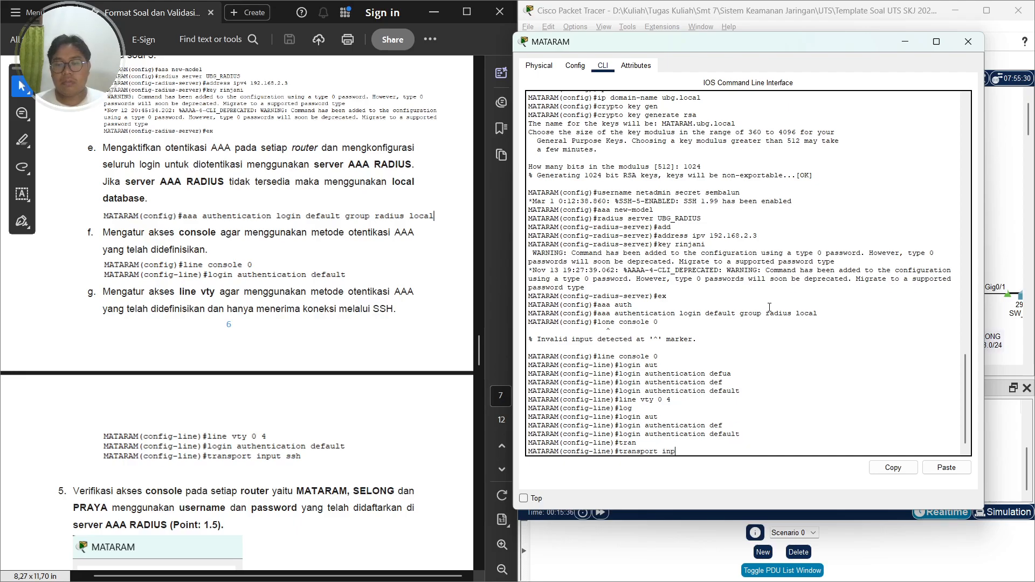
{"action": "type", "text": "ut ssh"}
{"action": "key", "text": "Return"}
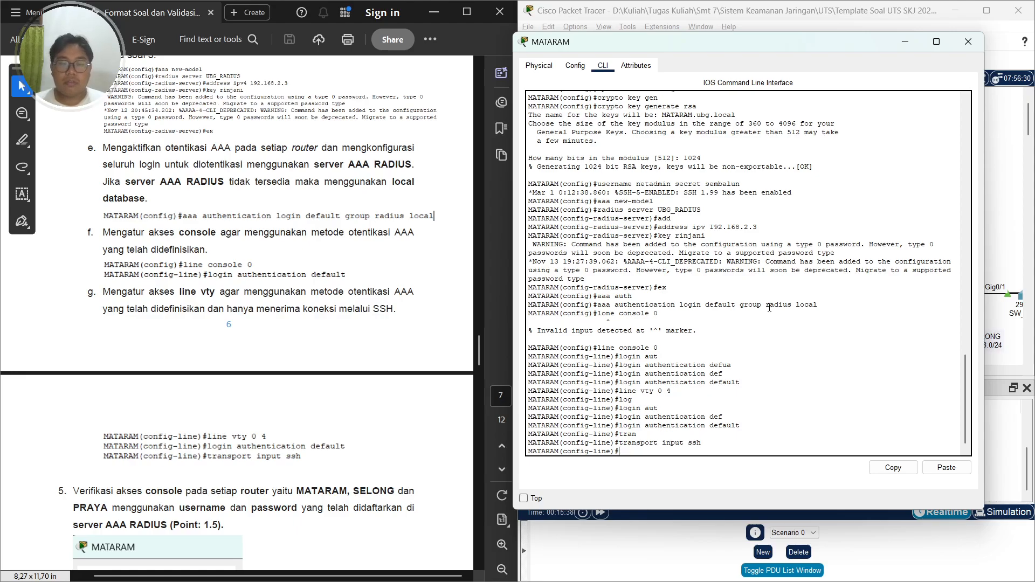
{"action": "left_click", "coordinate": [796, 299]}
{"action": "type", "text": "end"}
{"action": "key", "text": "Return"}
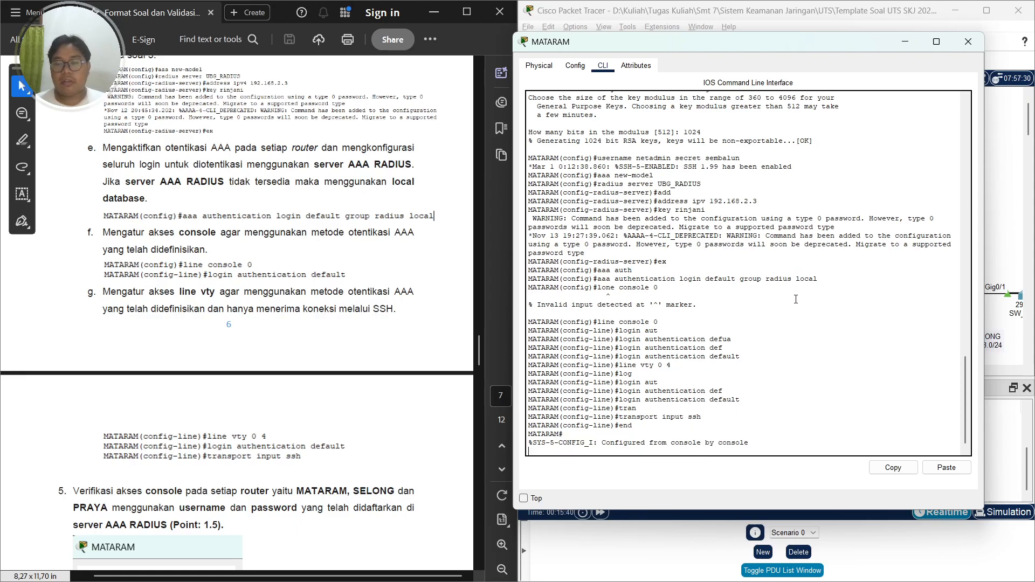
Close MATARAM's configuration window and open router PRAYA's command line window
{"action": "scroll", "coordinate": [798, 299], "scroll_direction": "up", "scroll_amount": 5}
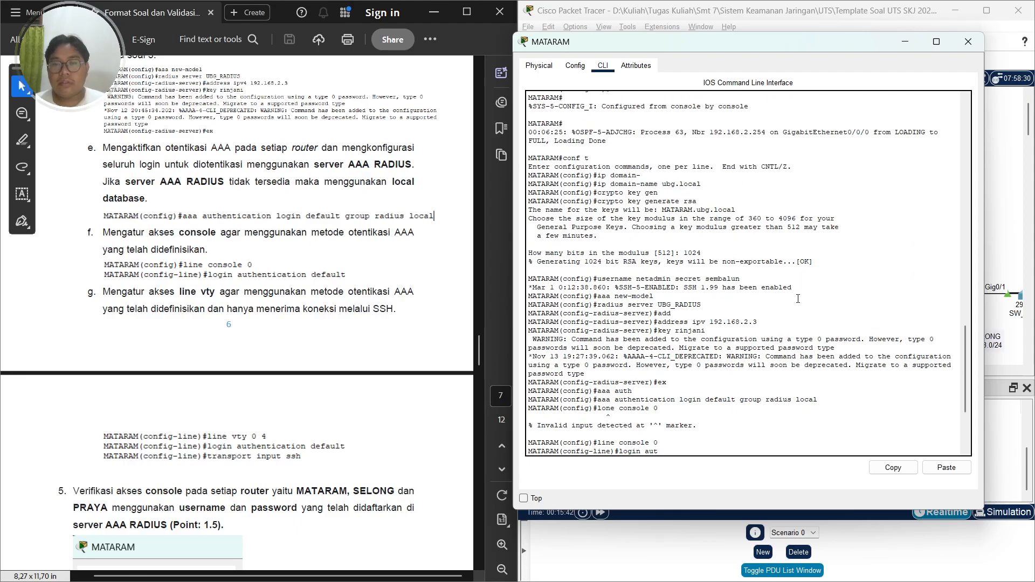
{"action": "scroll", "coordinate": [797, 299], "scroll_direction": "down", "scroll_amount": 5}
{"action": "scroll", "coordinate": [798, 299], "scroll_direction": "up", "scroll_amount": 20}
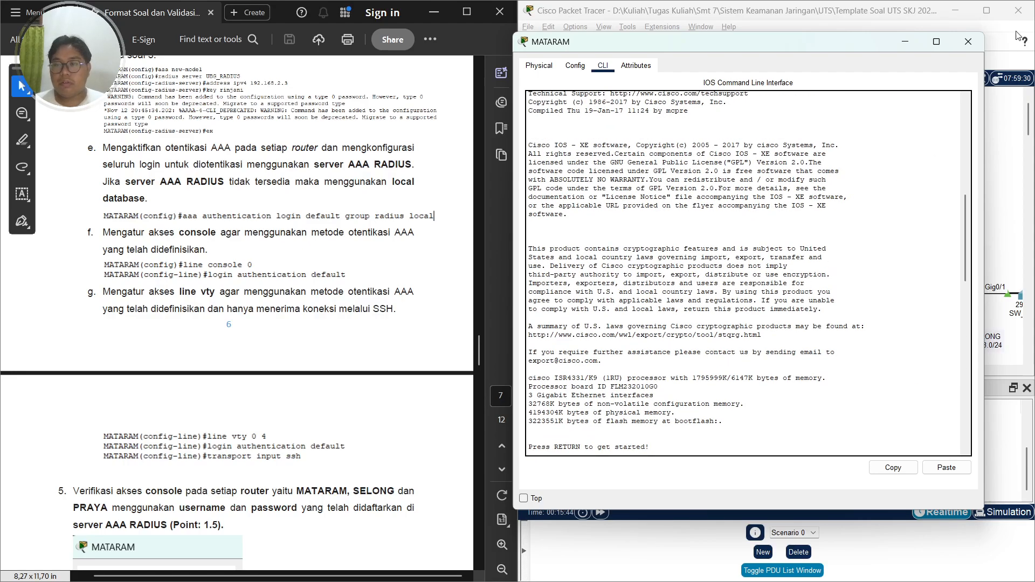
{"action": "left_click", "coordinate": [969, 42]}
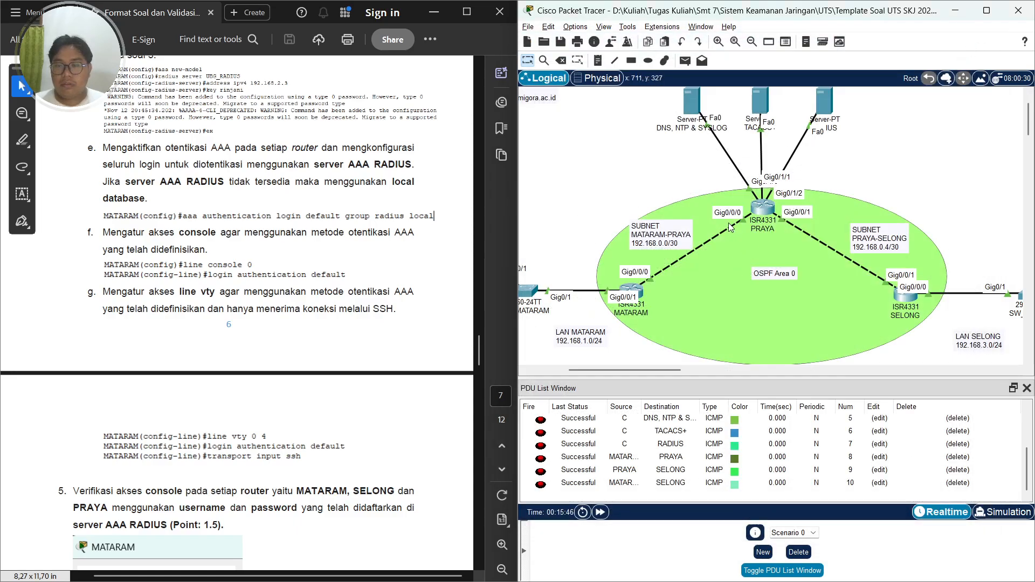
{"action": "left_click", "coordinate": [763, 207]}
{"action": "scroll", "coordinate": [204, 290], "scroll_direction": "up", "scroll_amount": 3}
{"action": "scroll", "coordinate": [203, 290], "scroll_direction": "up", "scroll_amount": 5}
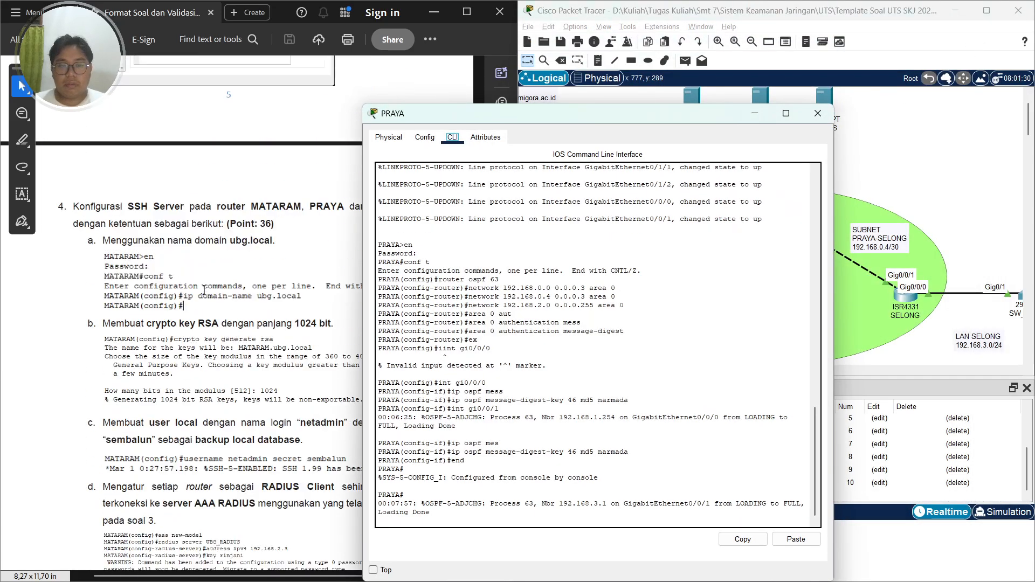
{"action": "left_click_drag", "start_coordinate": [522, 119], "coordinate": [701, 56]}
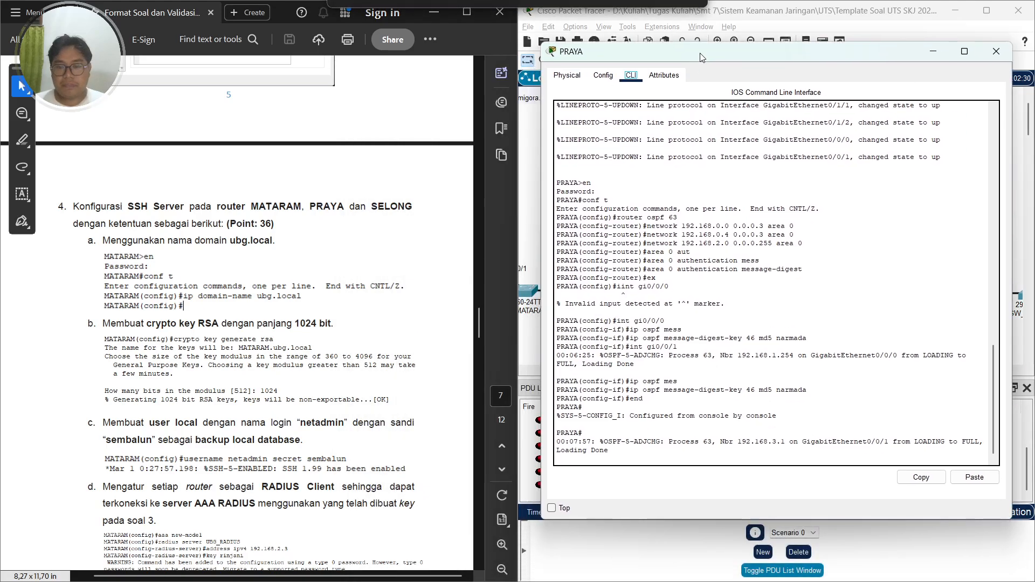
Enter global configuration on PRAYA and set its domain name to ubg.local
{"action": "left_click", "coordinate": [722, 224]}
{"action": "key", "text": "Return"}
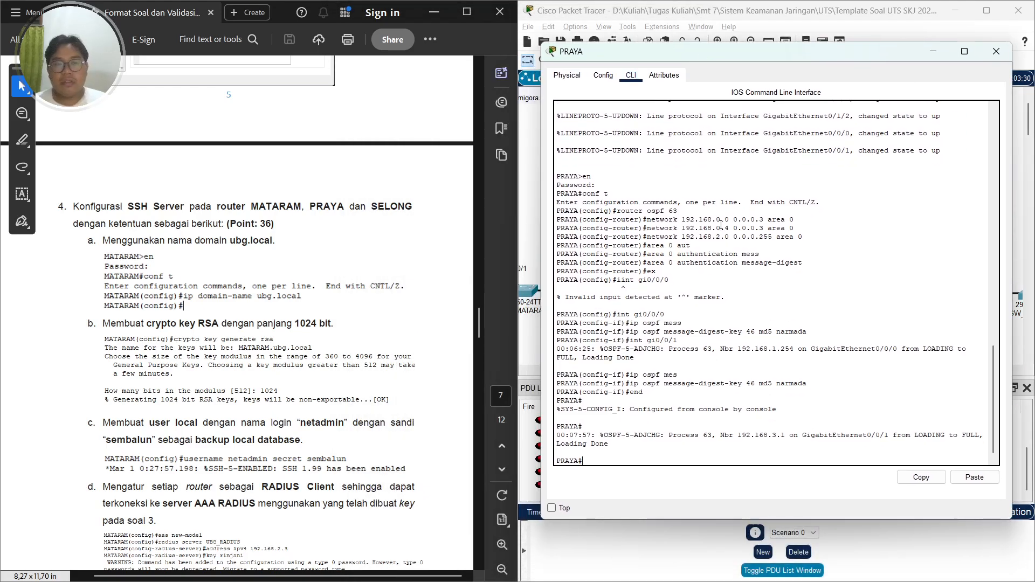
{"action": "type", "text": "conf t"}
{"action": "key", "text": "Return"}
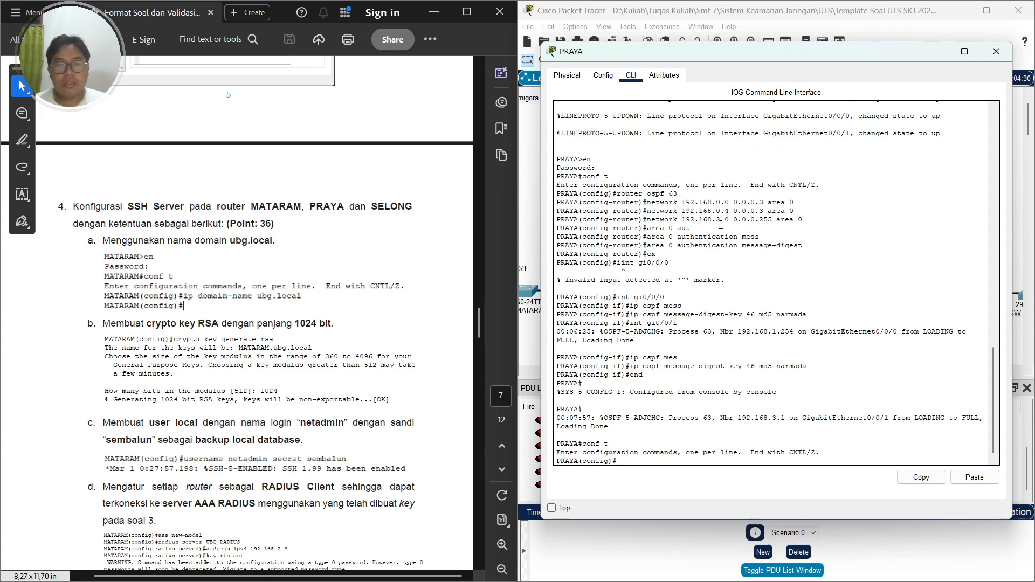
{"action": "type", "text": "ip do"}
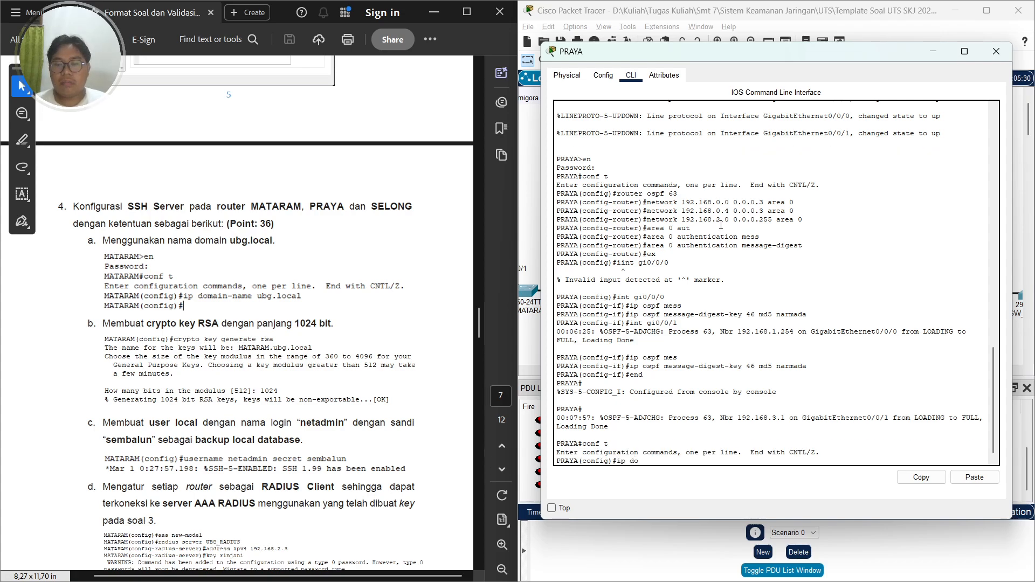
{"action": "type", "text": "main-anme"}
{"action": "key", "text": "BackSpace"}
{"action": "key", "text": "BackSpace"}
{"action": "key", "text": "BackSpace"}
{"action": "type", "text": "name ubg.local"}
{"action": "key", "text": "Return"}
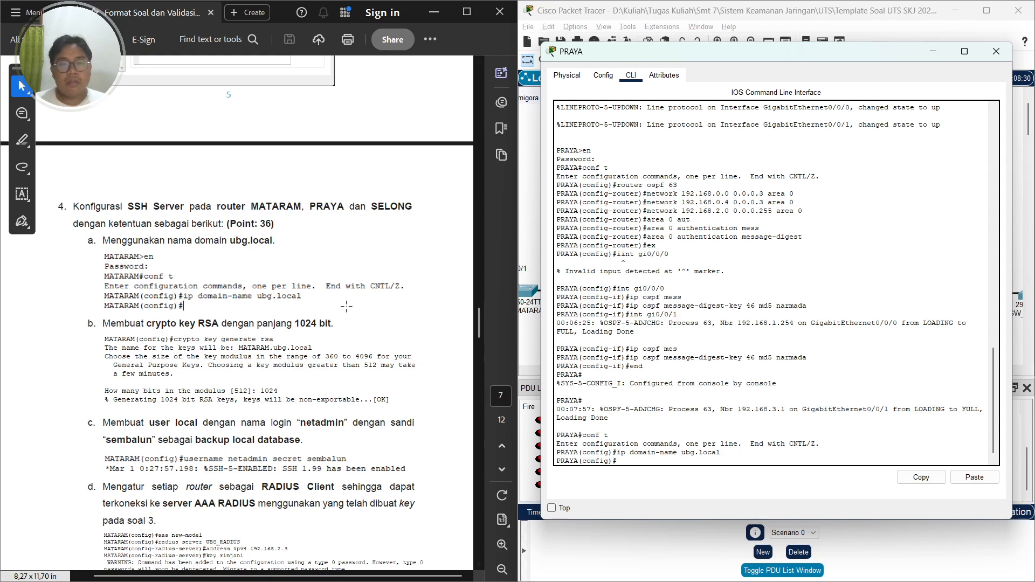
Generate RSA crypto keys on PRAYA with a 1024-bit modulus
{"action": "scroll", "coordinate": [346, 306], "scroll_direction": "down", "scroll_amount": 2}
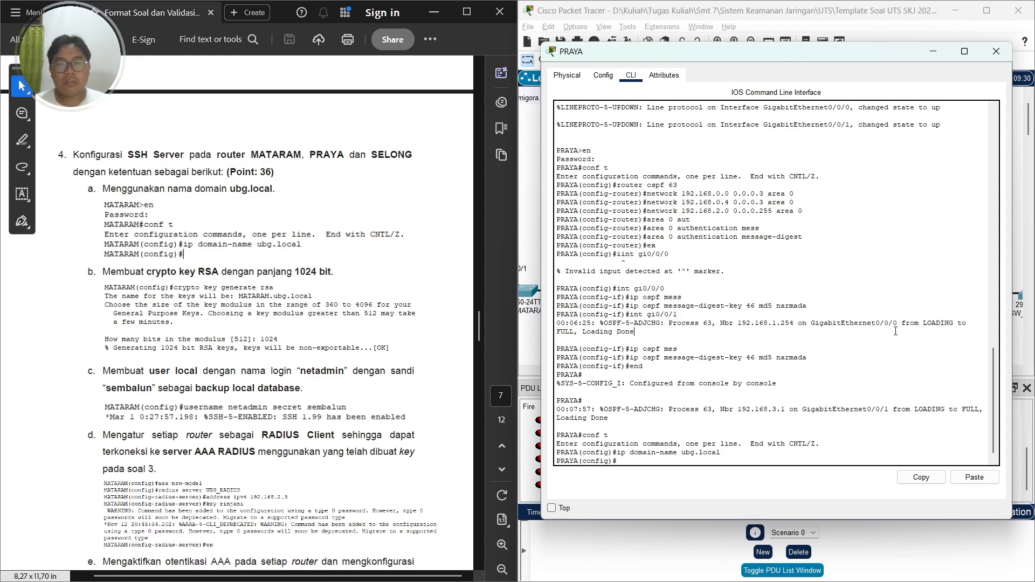
{"action": "type", "text": "cry"}
{"action": "key", "text": "Tab"}
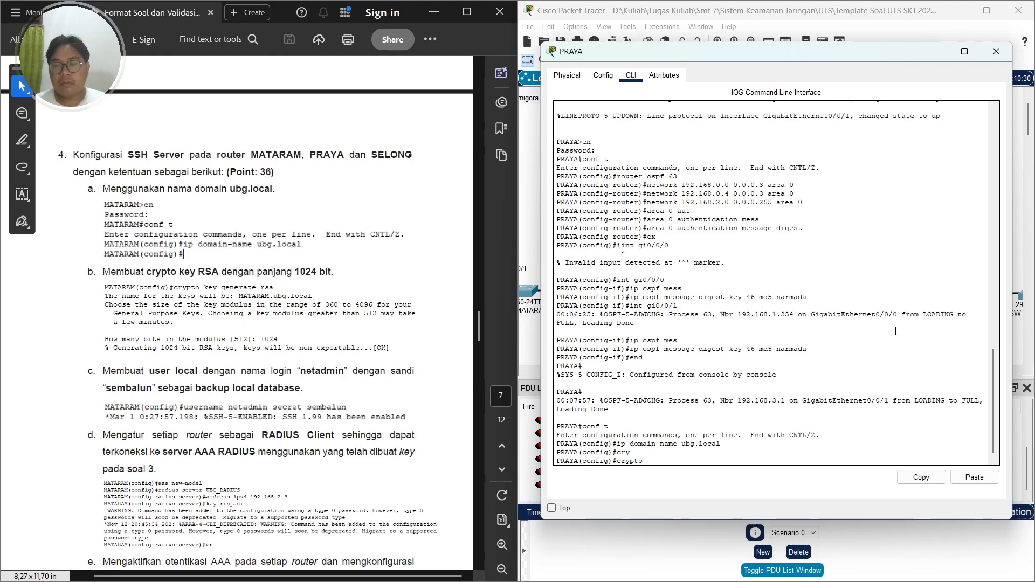
{"action": "type", "text": "key gen"}
{"action": "key", "text": "Tab"}
{"action": "type", "text": "rsa"}
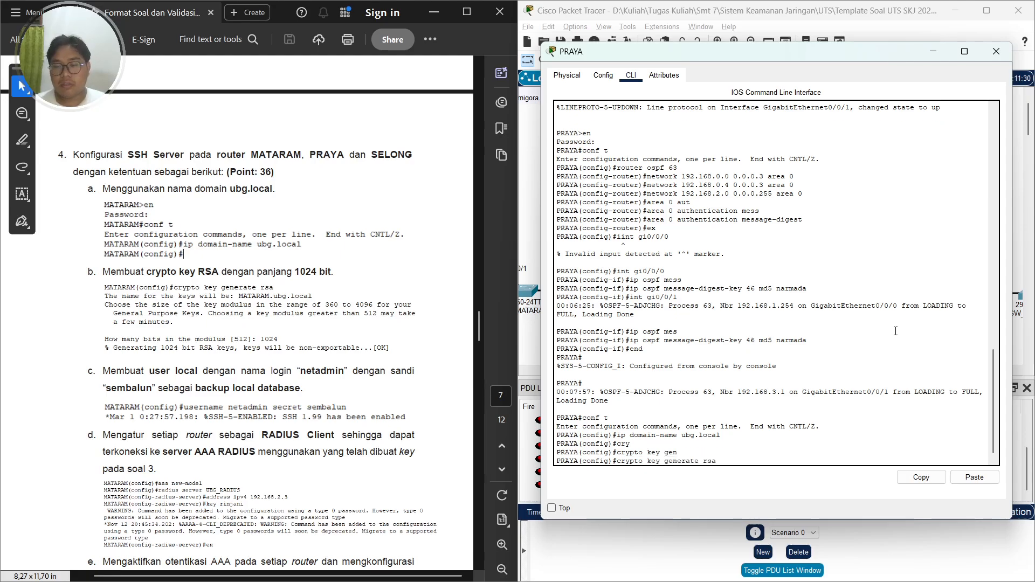
{"action": "key", "text": "Return"}
{"action": "type", "text": "10"}
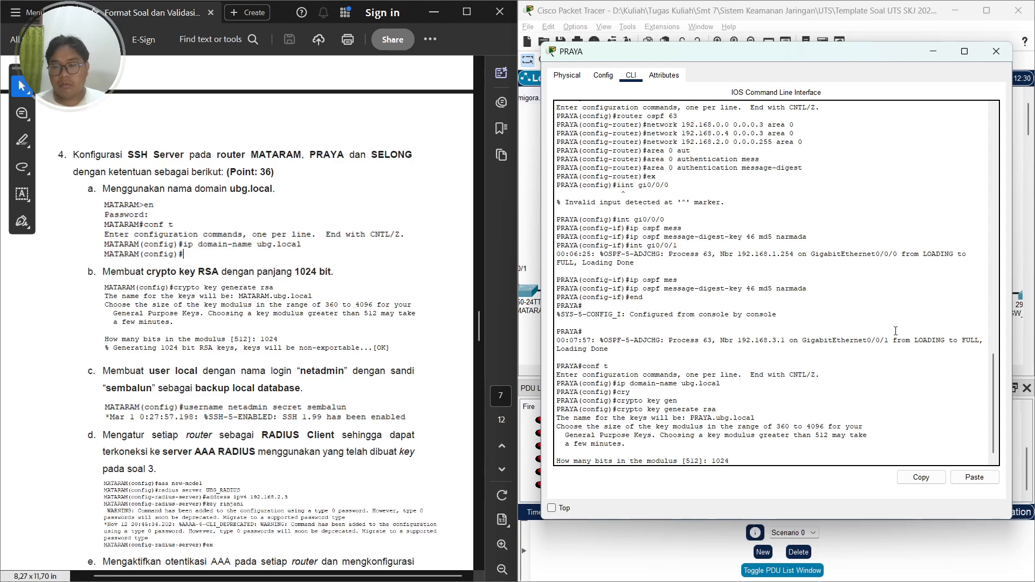
{"action": "type", "text": "24"}
{"action": "key", "text": "Return"}
Create the local user netadmin with its required secret password as the backup local account
{"action": "scroll", "coordinate": [367, 415], "scroll_direction": "down", "scroll_amount": 1}
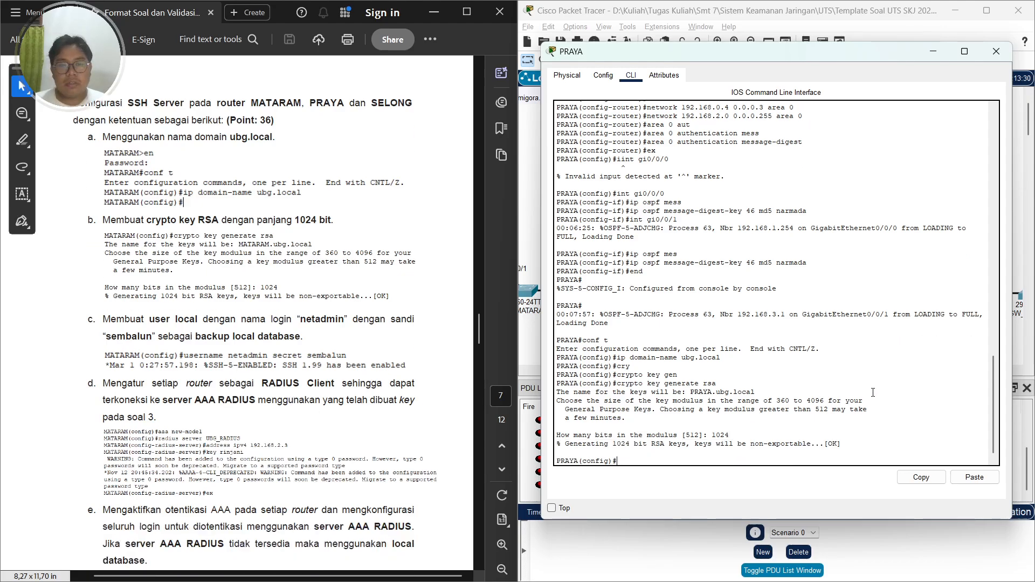
{"action": "scroll", "coordinate": [426, 373], "scroll_direction": "down", "scroll_amount": 1}
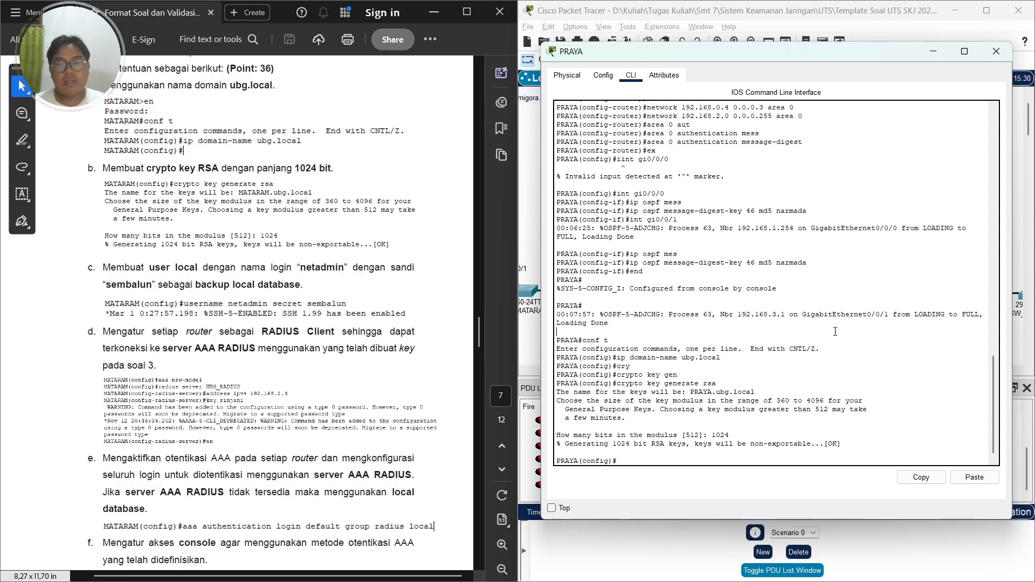
{"action": "type", "text": "username "}
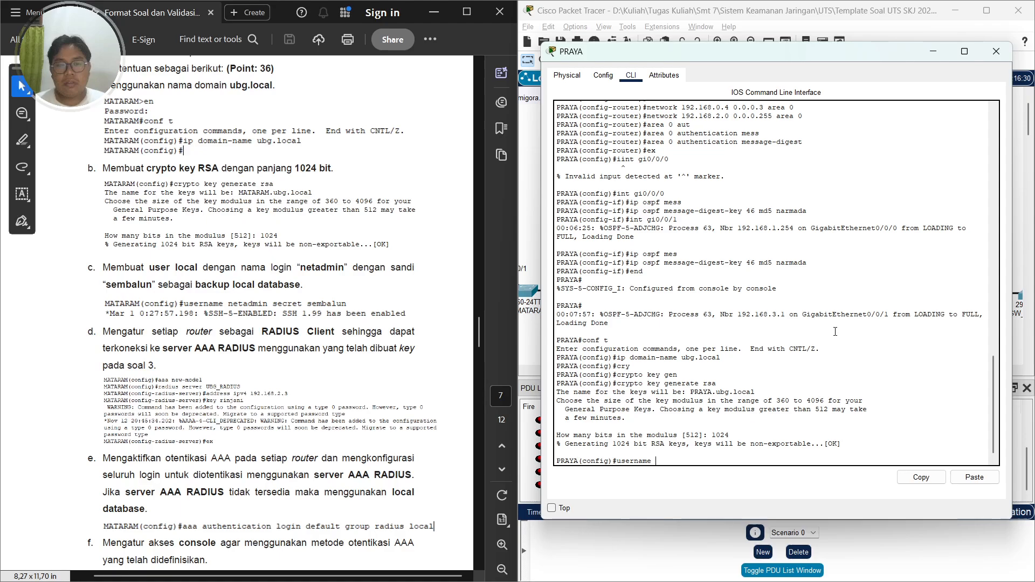
{"action": "type", "text": "netadmin se"}
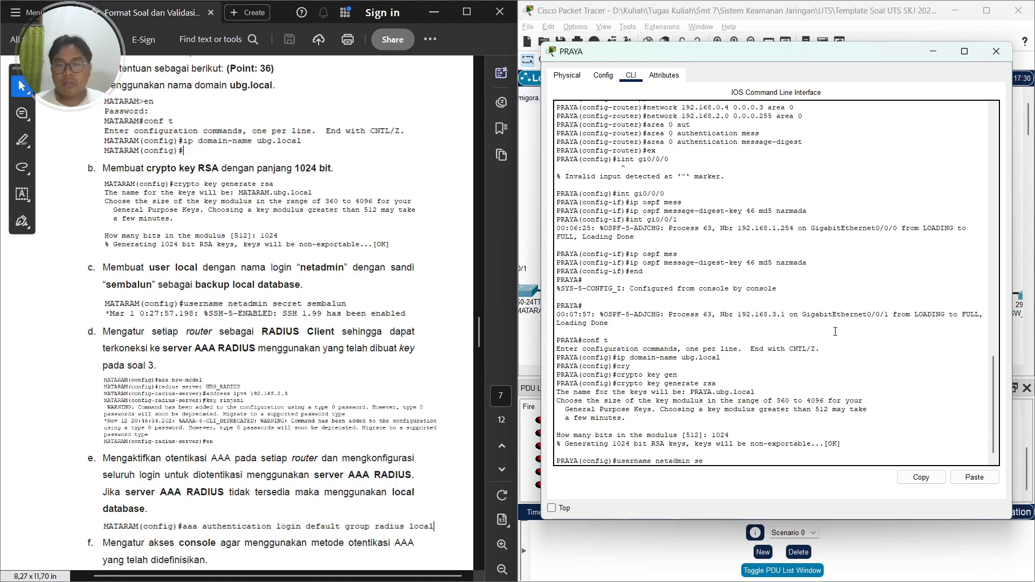
{"action": "type", "text": "cret sembalun"}
{"action": "key", "text": "Return"}
Enable AAA new-model on PRAYA
{"action": "scroll", "coordinate": [290, 353], "scroll_direction": "down", "scroll_amount": 3}
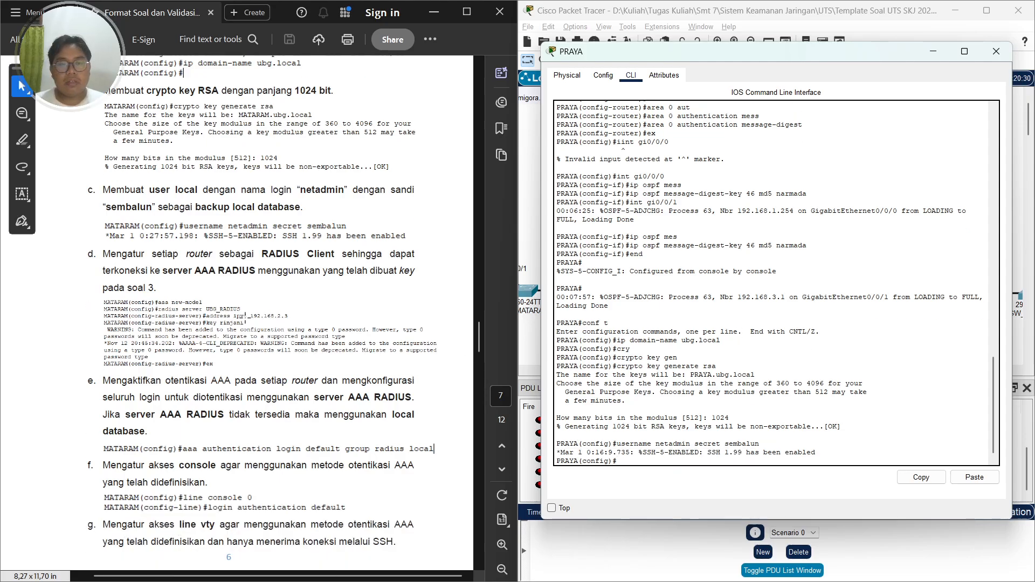
{"action": "left_click", "coordinate": [272, 309]}
{"action": "left_click", "coordinate": [387, 257]}
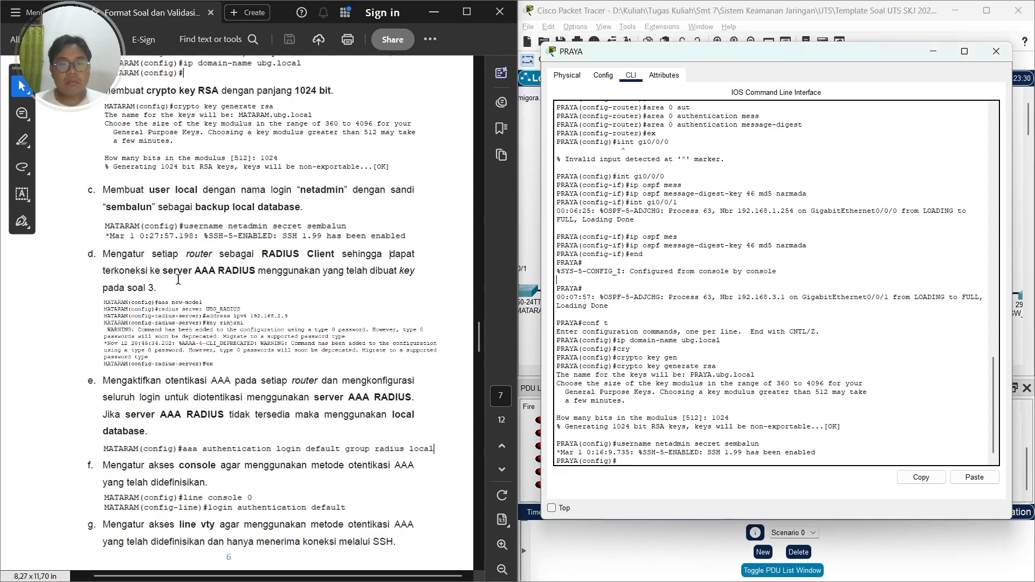
{"action": "left_click", "coordinate": [747, 286]}
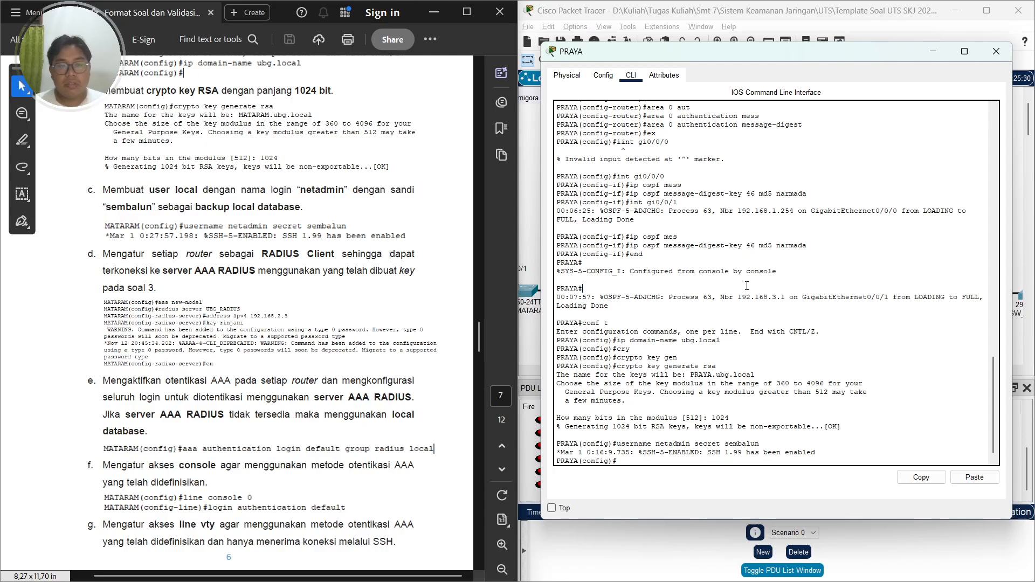
{"action": "type", "text": "aaa new-model"}
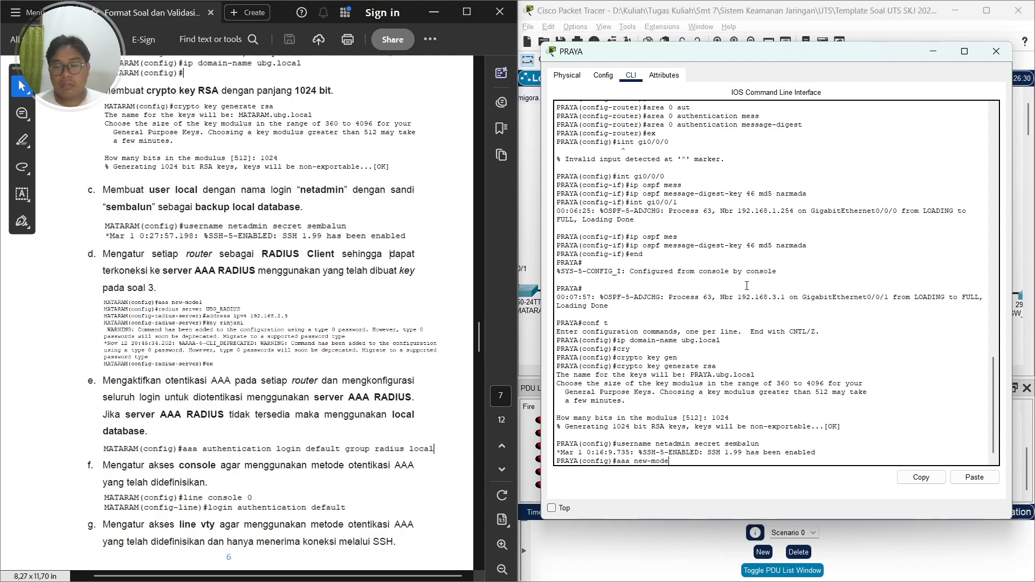
{"action": "key", "text": "Return"}
Define RADIUS server UBG_RADIUS with IPv4 address 192.168.2.3
{"action": "type", "text": "r"}
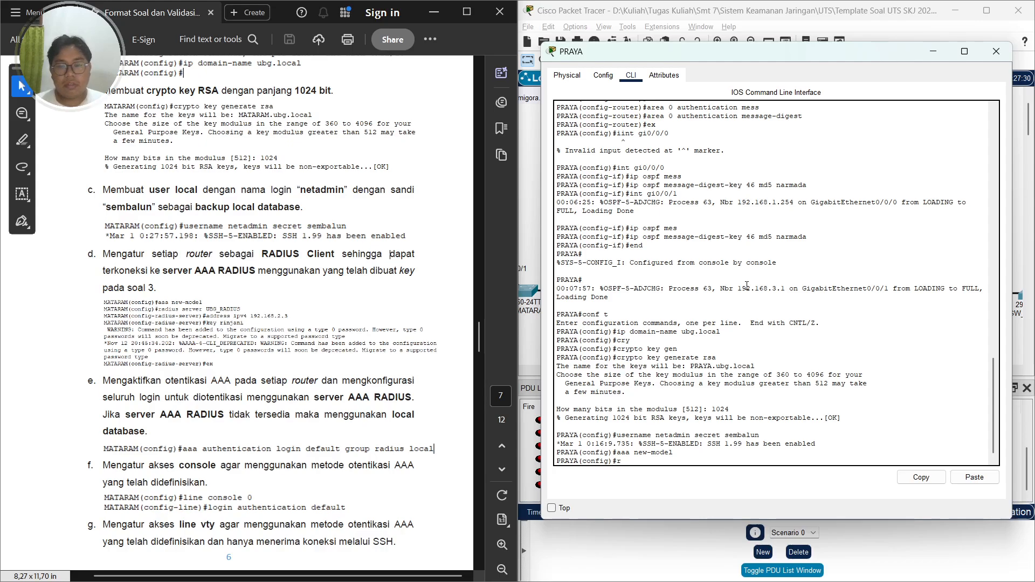
{"action": "type", "text": "adius server UBG_RADIUS"}
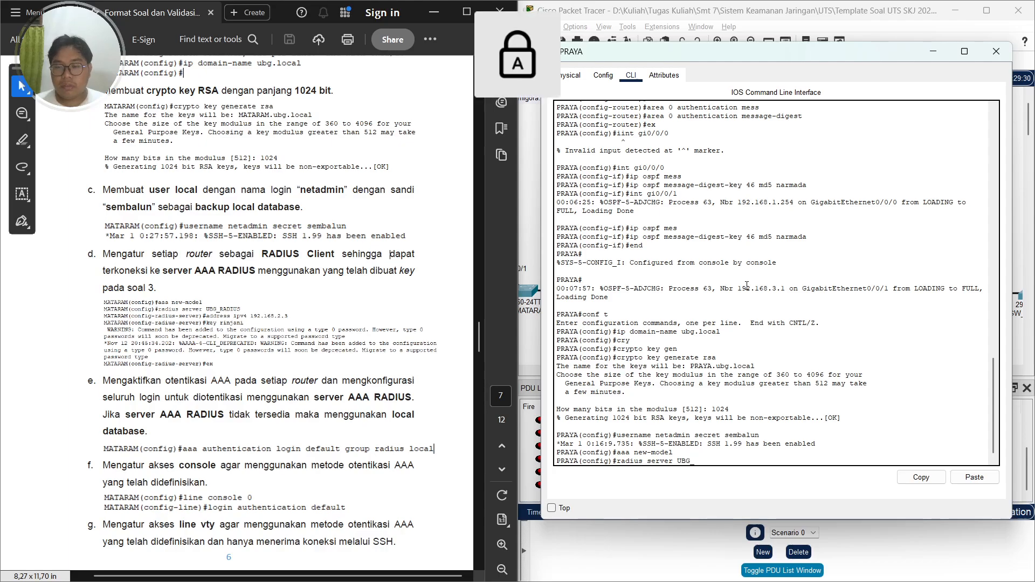
{"action": "key", "text": "Return"}
{"action": "key", "text": "Caps_Lock"}
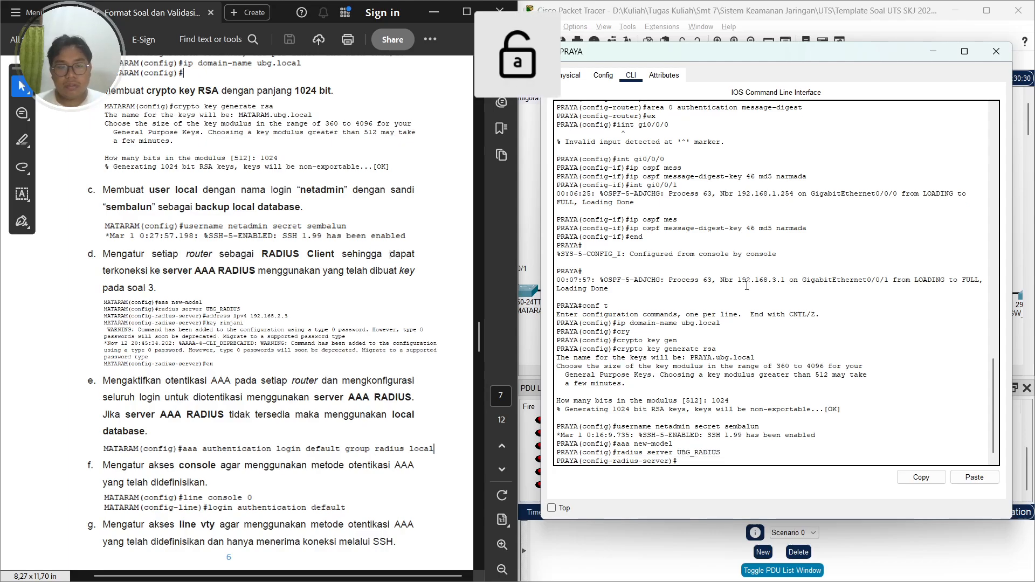
{"action": "type", "text": "add"}
{"action": "key", "text": "Tab"}
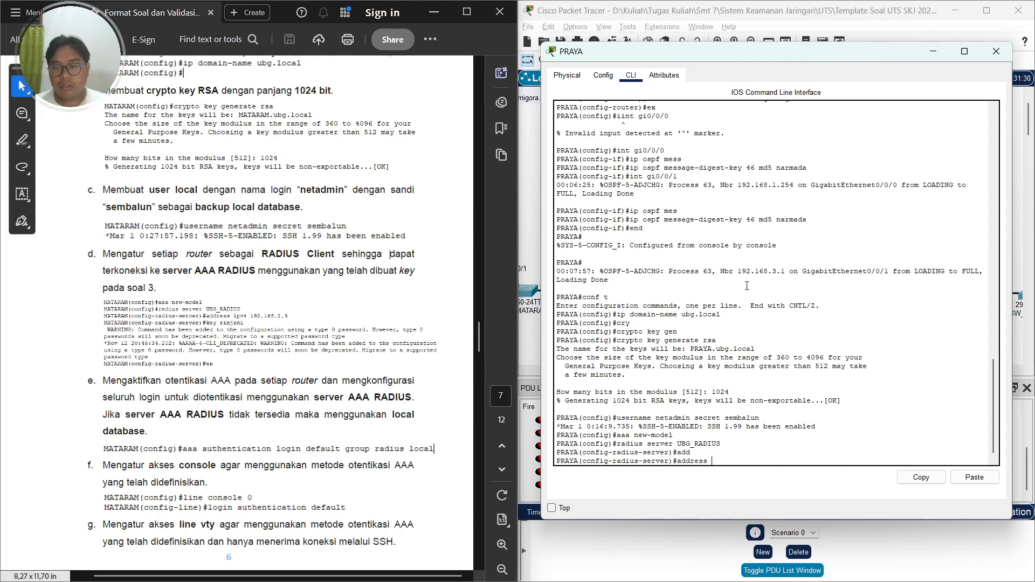
{"action": "type", "text": "a"}
{"action": "key", "text": "BackSpace"}
{"action": "type", "text": "ipv4"}
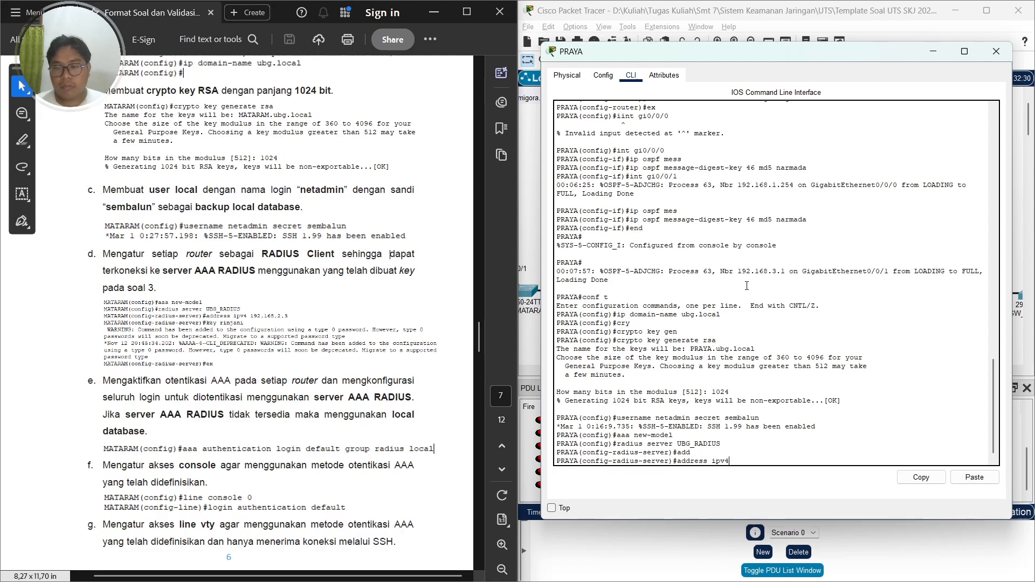
{"action": "type", "text": " 192.168"}
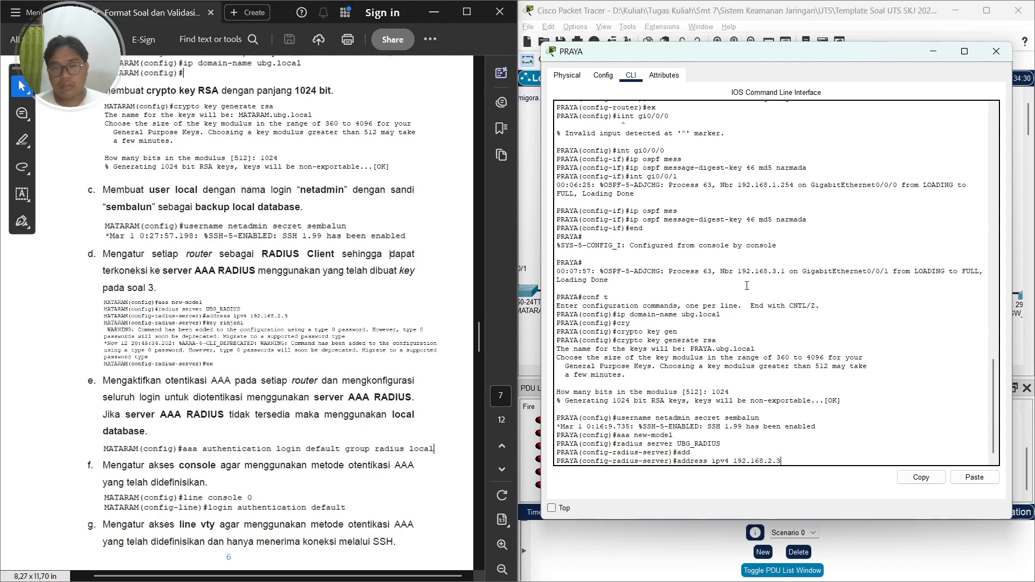
{"action": "type", "text": ".2.3"}
{"action": "key", "text": "Return"}
Set the RADIUS server's shared key and leave the RADIUS server configuration
{"action": "type", "text": "key rinjani"}
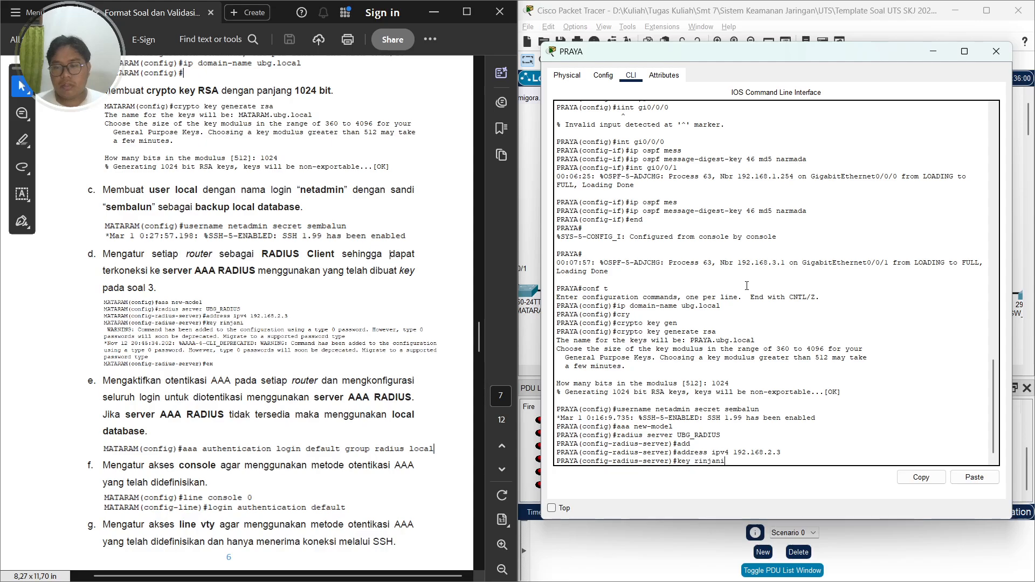
{"action": "key", "text": "Return"}
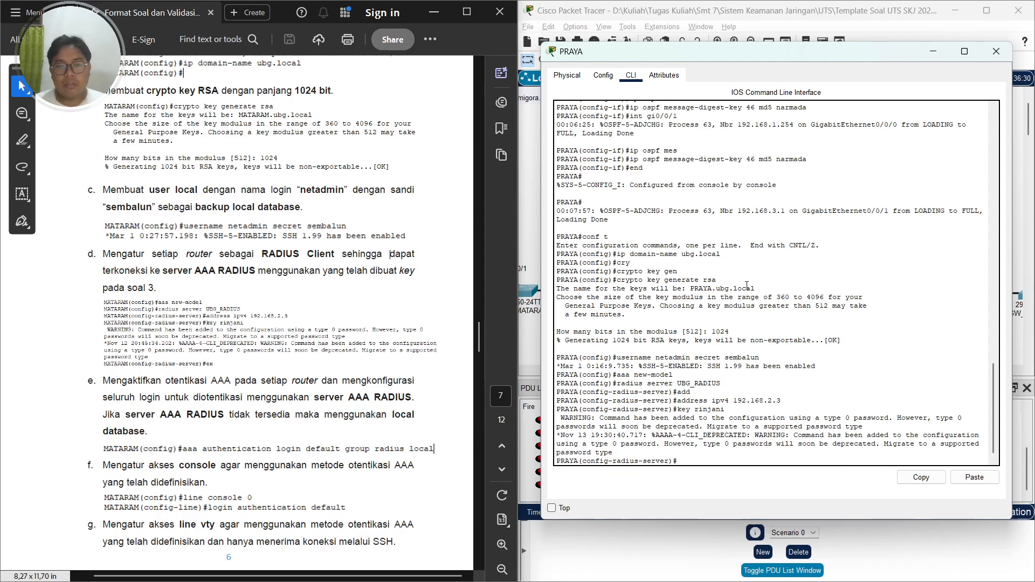
{"action": "type", "text": "ex"}
{"action": "key", "text": "Return"}
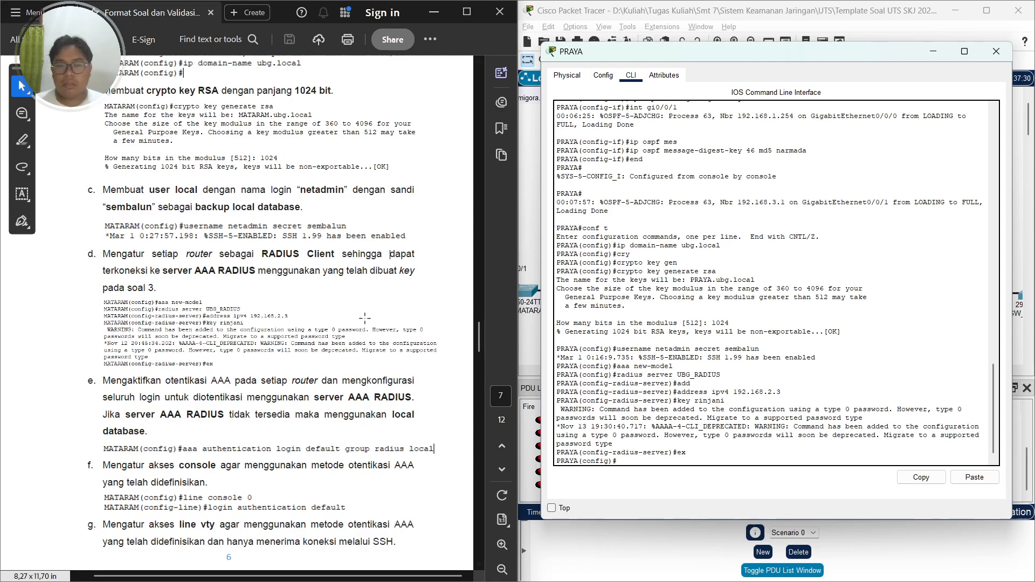
Set the default AAA login authentication list to group radius, falling back to local
{"action": "scroll", "coordinate": [180, 328], "scroll_direction": "down", "scroll_amount": 4}
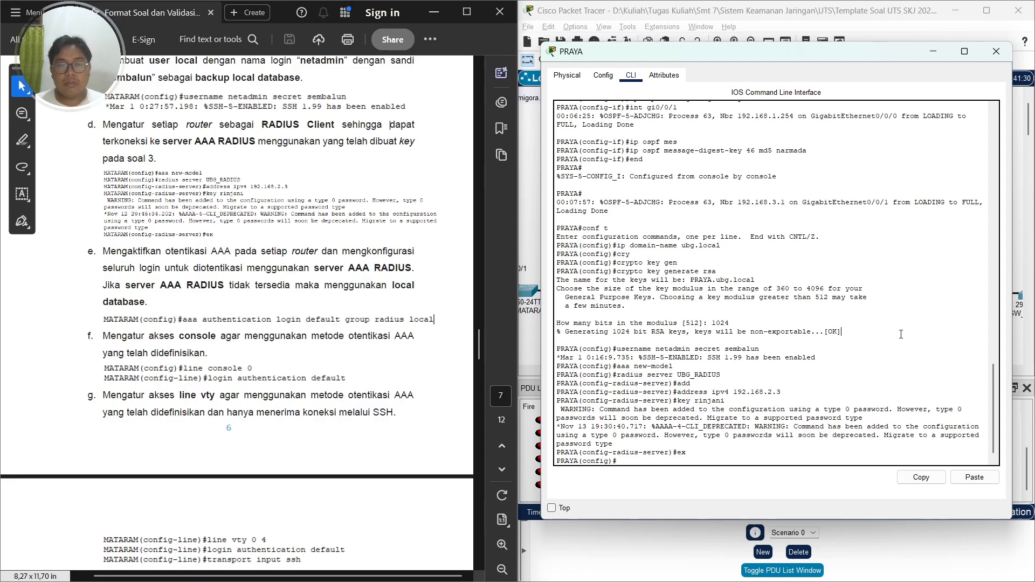
{"action": "type", "text": "auth"}
{"action": "key", "text": "Tab"}
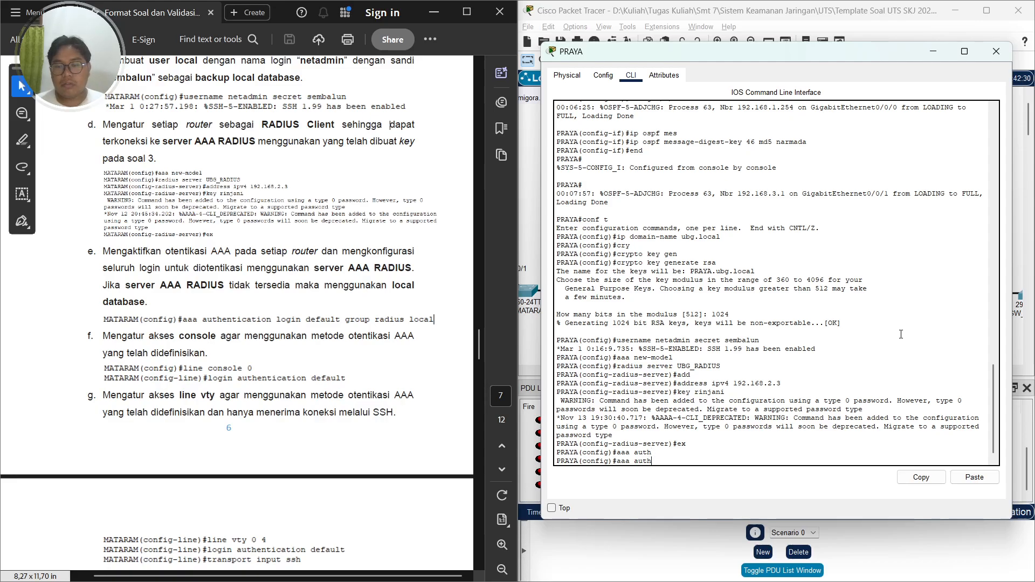
{"action": "type", "text": "entication"}
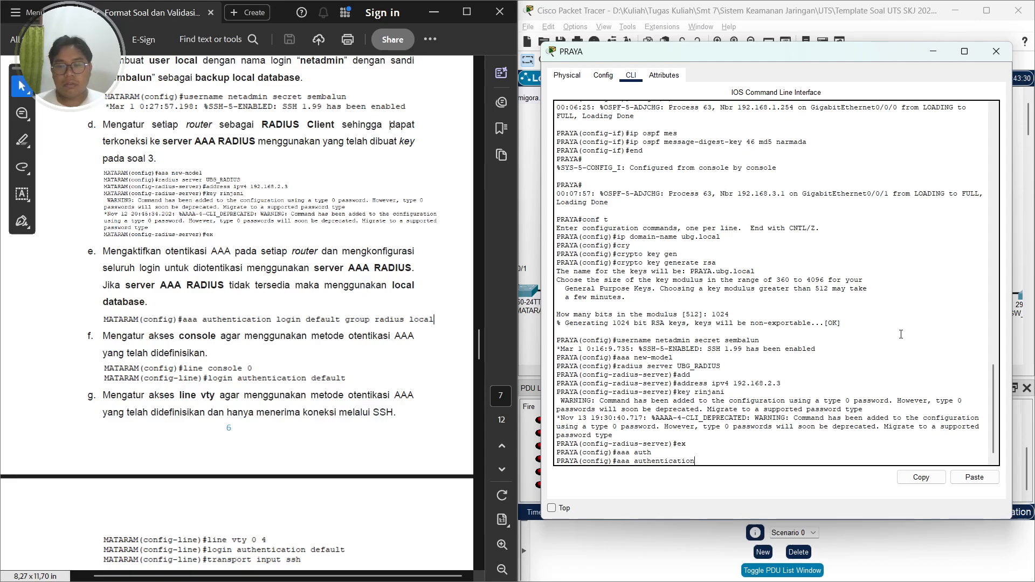
{"action": "type", "text": " login drf"}
{"action": "key", "text": "BackSpace"}
{"action": "key", "text": "BackSpace"}
{"action": "type", "text": "efault"}
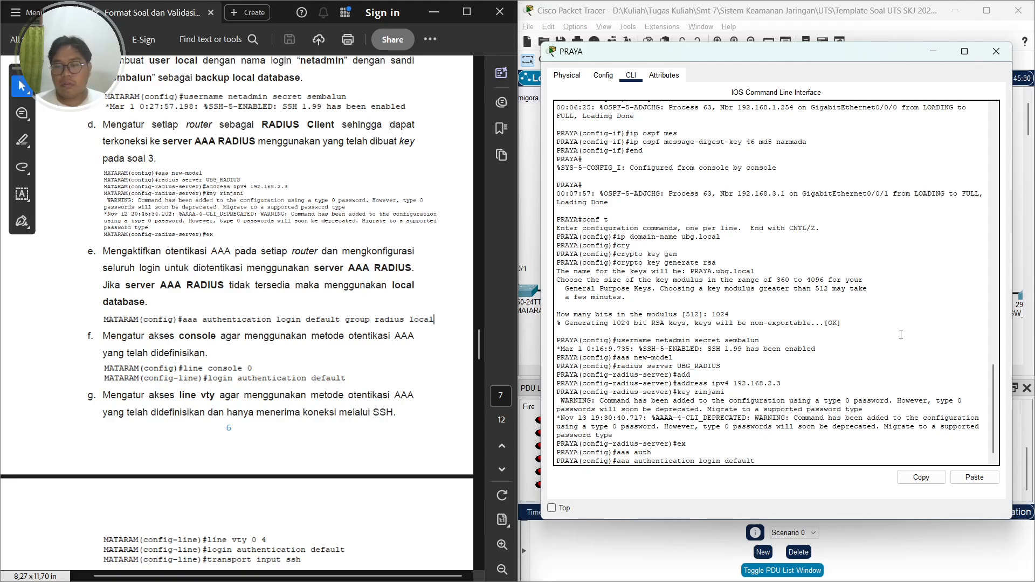
{"action": "type", "text": " group radius local"}
{"action": "key", "text": "Return"}
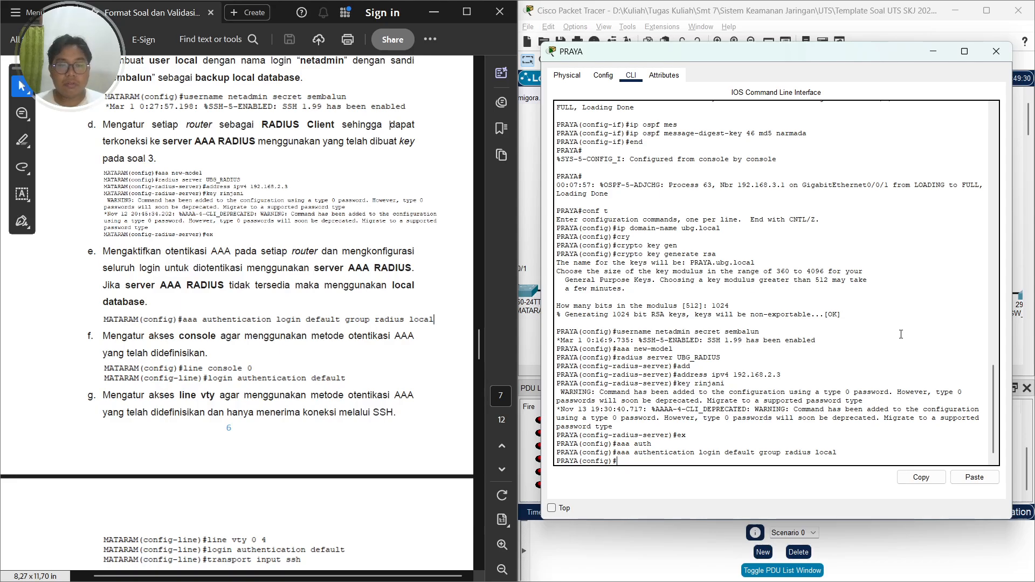
Enter console line 0 and apply the default login authentication list to it
{"action": "type", "text": "line"}
{"action": "type", "text": "console 0"}
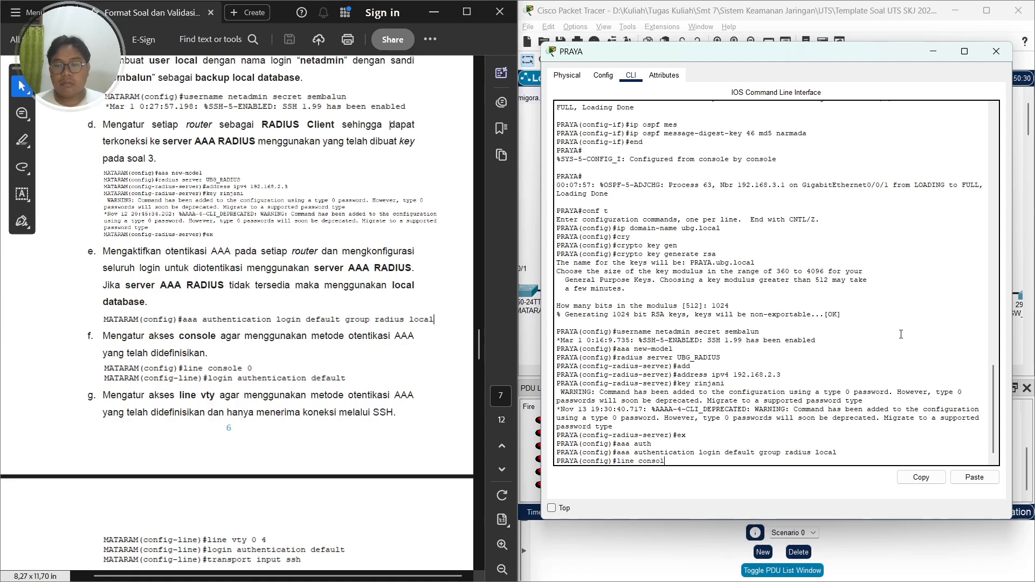
{"action": "key", "text": "Return"}
{"action": "type", "text": "login"}
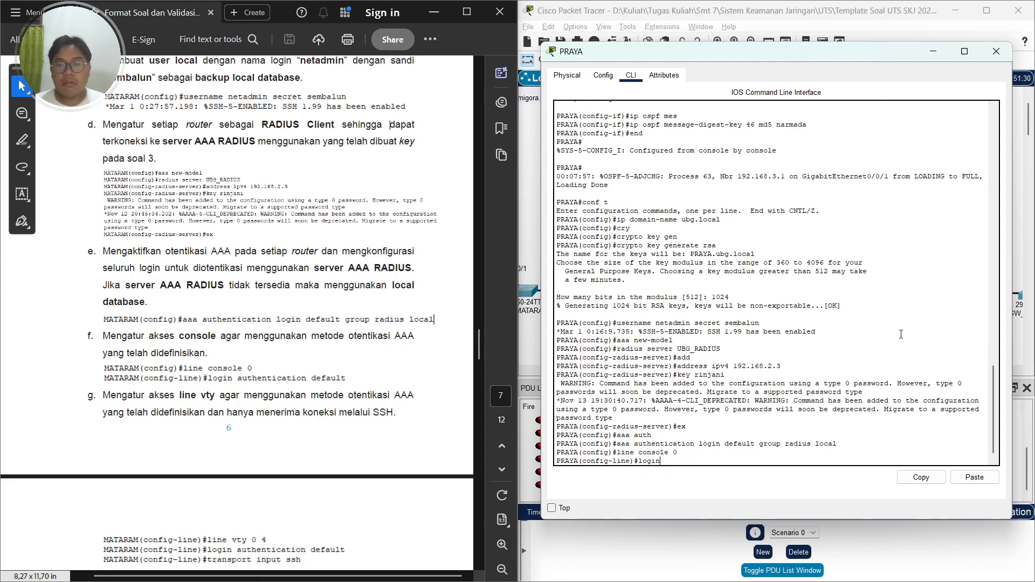
{"action": "key", "text": "Return"}
{"action": "type", "text": "login au"}
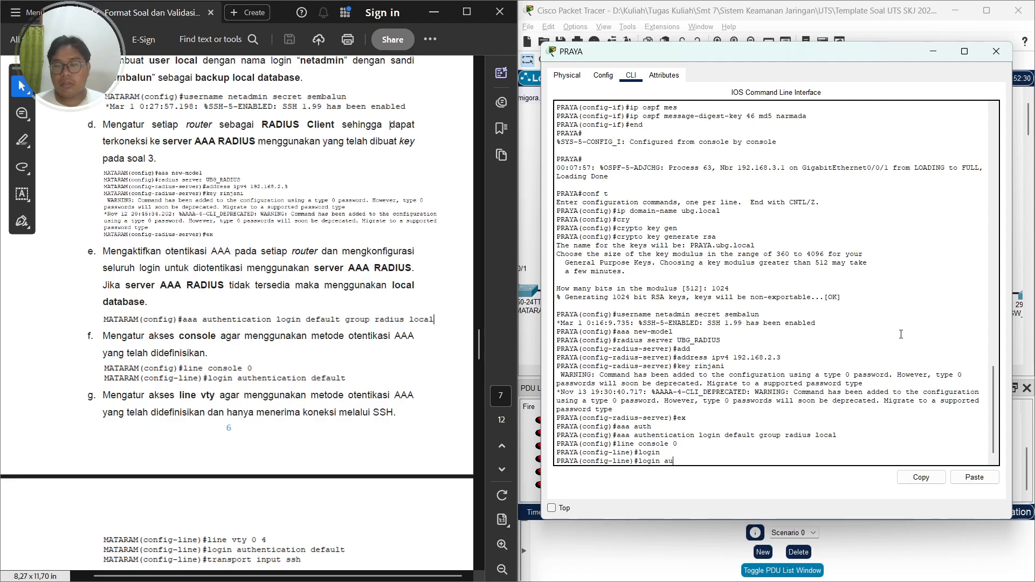
{"action": "type", "text": "th"}
{"action": "key", "text": "Tab"}
{"action": "type", "text": "defe"}
{"action": "key", "text": "Tab"}
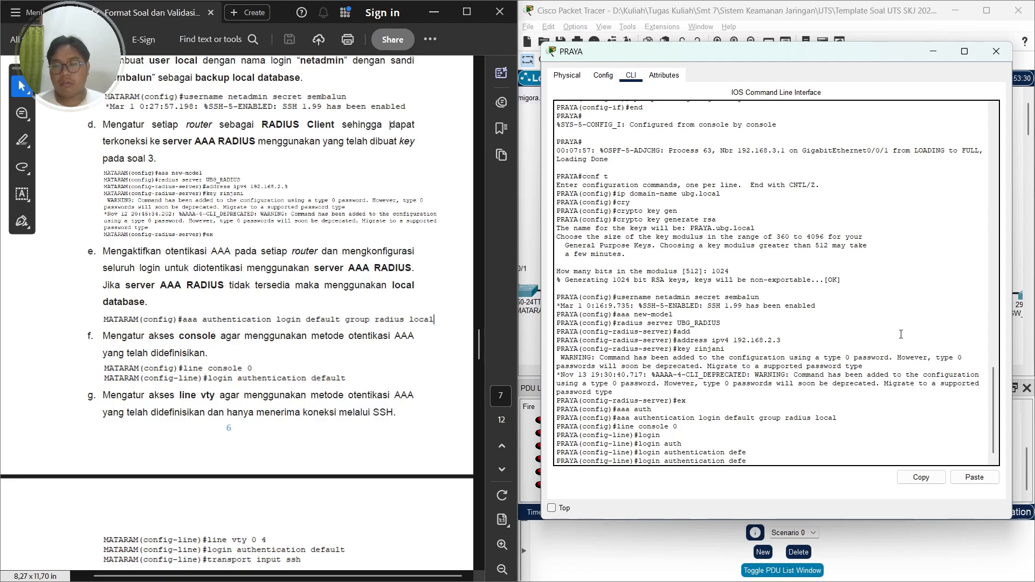
{"action": "key", "text": "BackSpace"}
{"action": "key", "text": "Tab"}
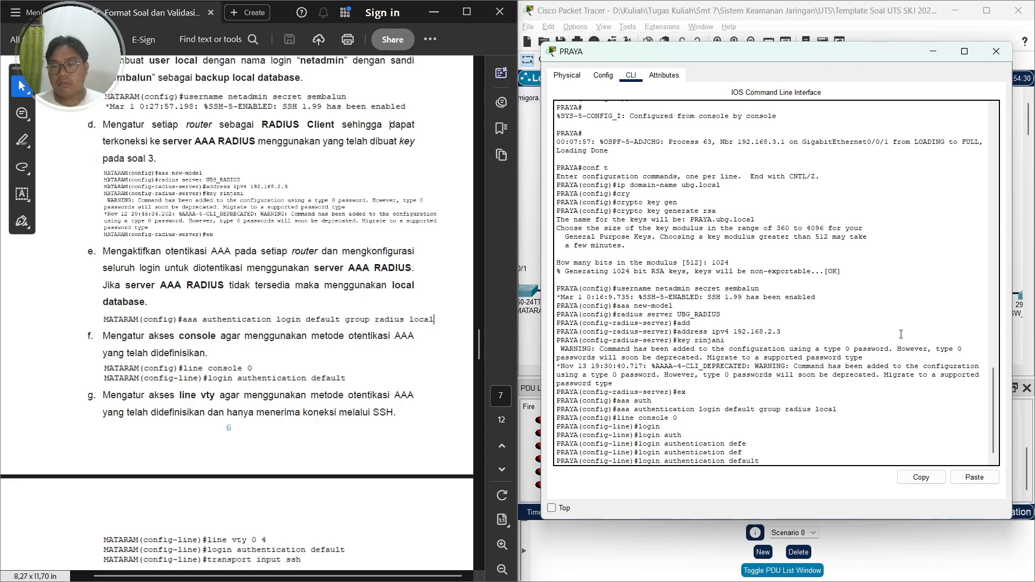
{"action": "key", "text": "Return"}
Enter vty lines 0 4 and apply the default login authentication list to them
{"action": "scroll", "coordinate": [389, 269], "scroll_direction": "down", "scroll_amount": 5}
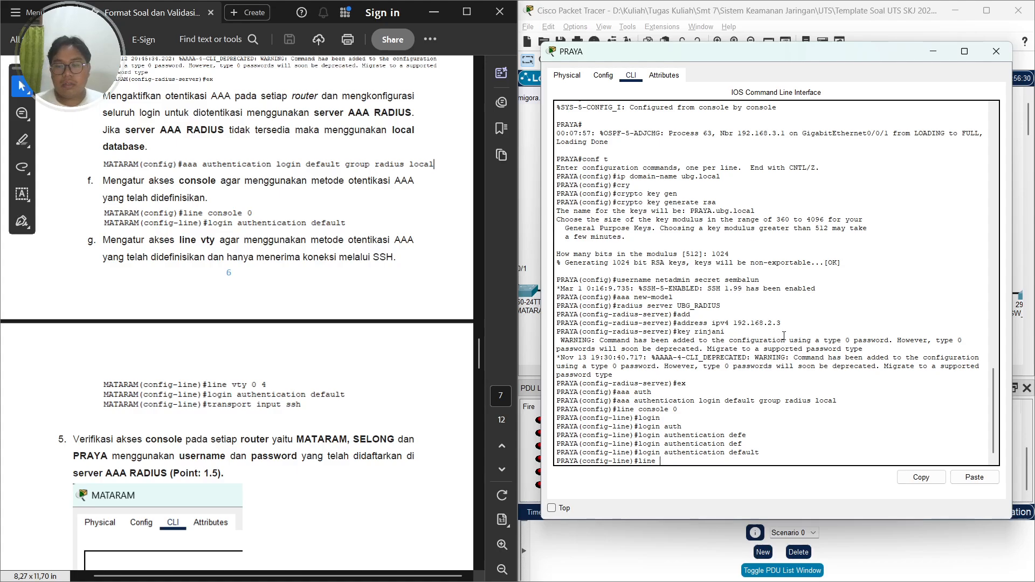
{"action": "type", "text": "line vty 0 4"}
{"action": "key", "text": "Return"}
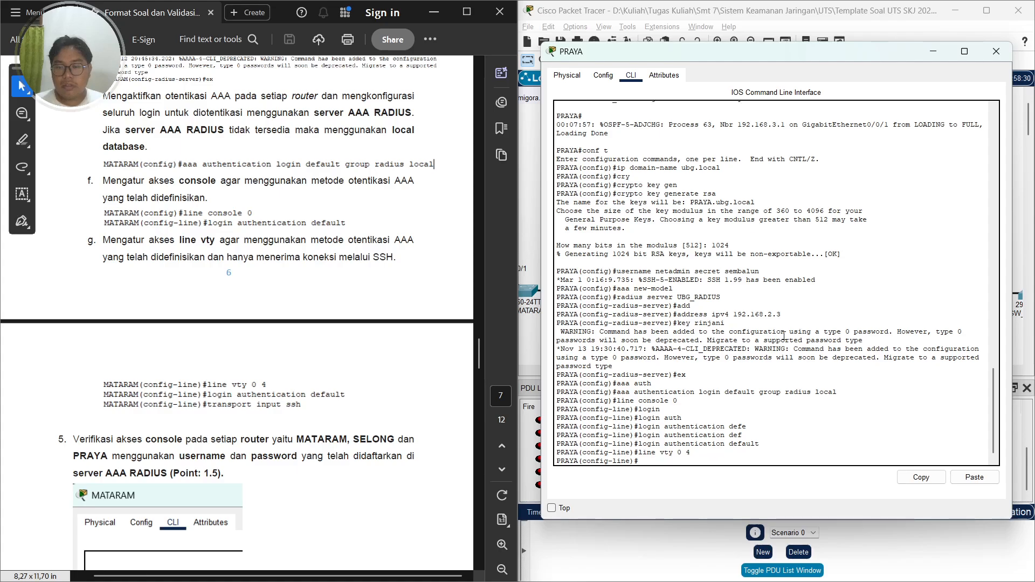
{"action": "type", "text": "login auth"}
{"action": "key", "text": "Tab"}
{"action": "type", "text": "default"}
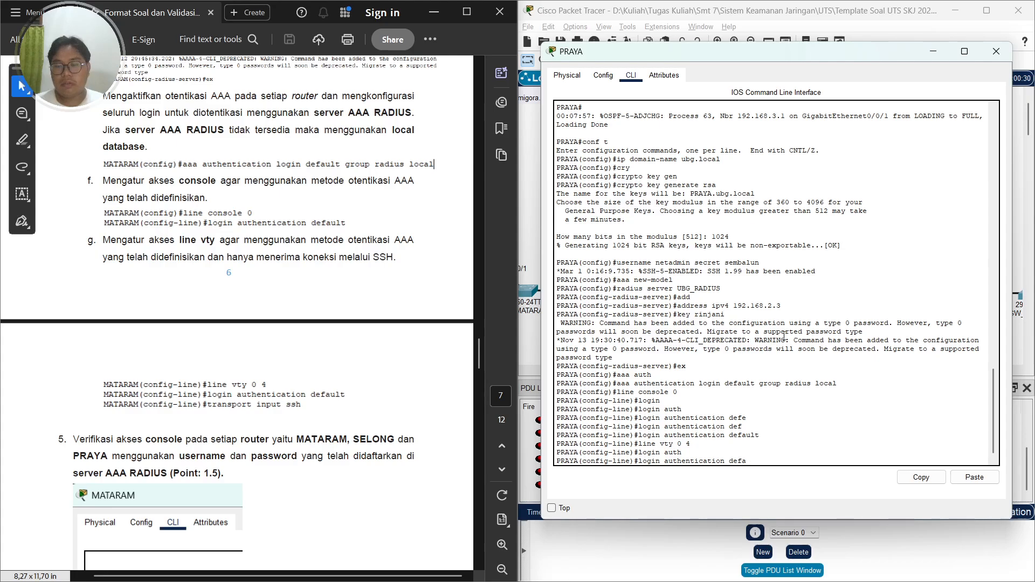
{"action": "key", "text": "Return"}
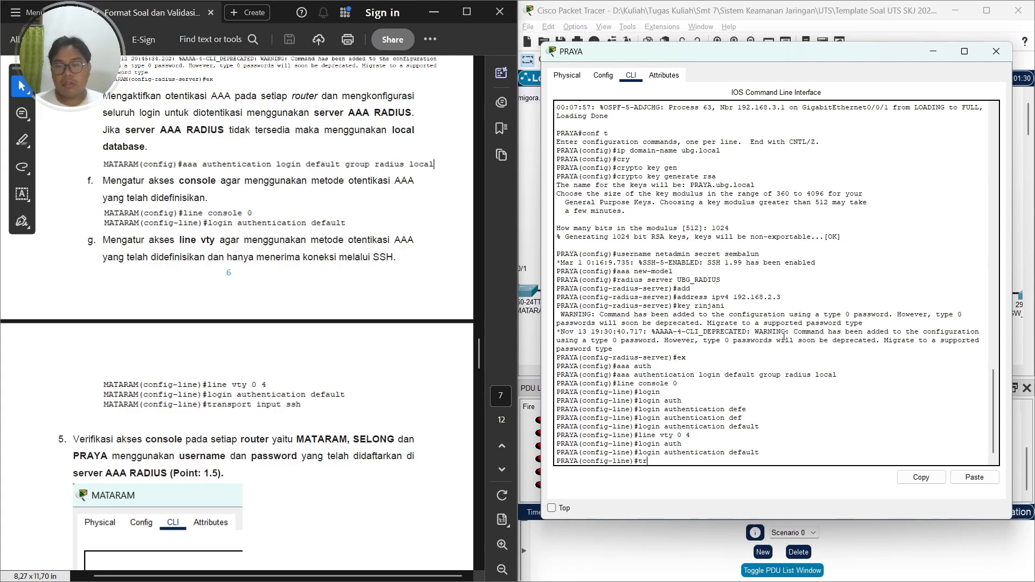
Restrict the vty lines to SSH transport input only and leave configuration mode on PRAYA
{"action": "type", "text": "trnas"}
{"action": "key", "text": "BackSpace"}
{"action": "key", "text": "BackSpace"}
{"action": "key", "text": "BackSpace"}
{"action": "type", "text": "an"}
{"action": "key", "text": "Tab"}
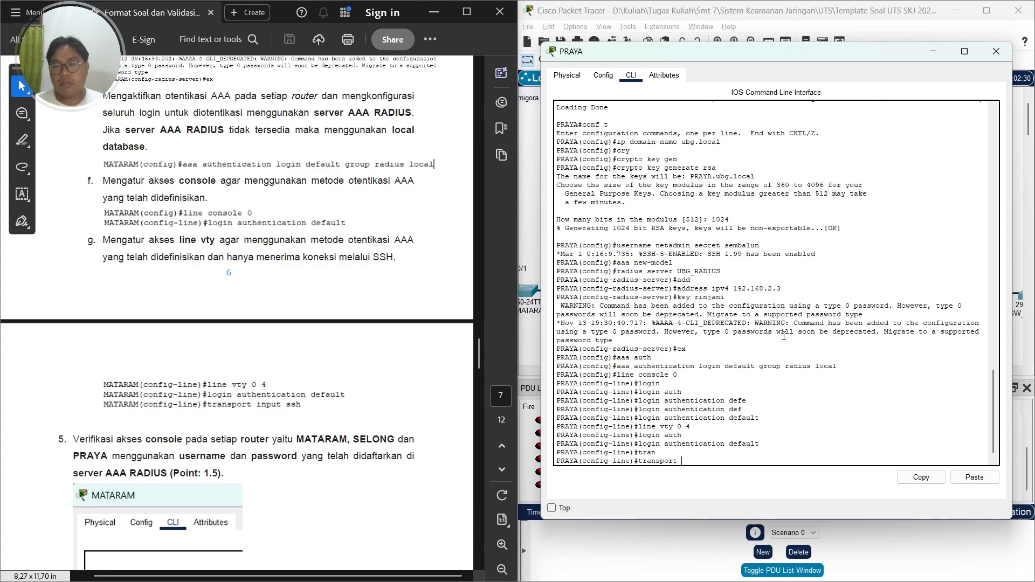
{"action": "type", "text": "input ssh"}
{"action": "key", "text": "Return"}
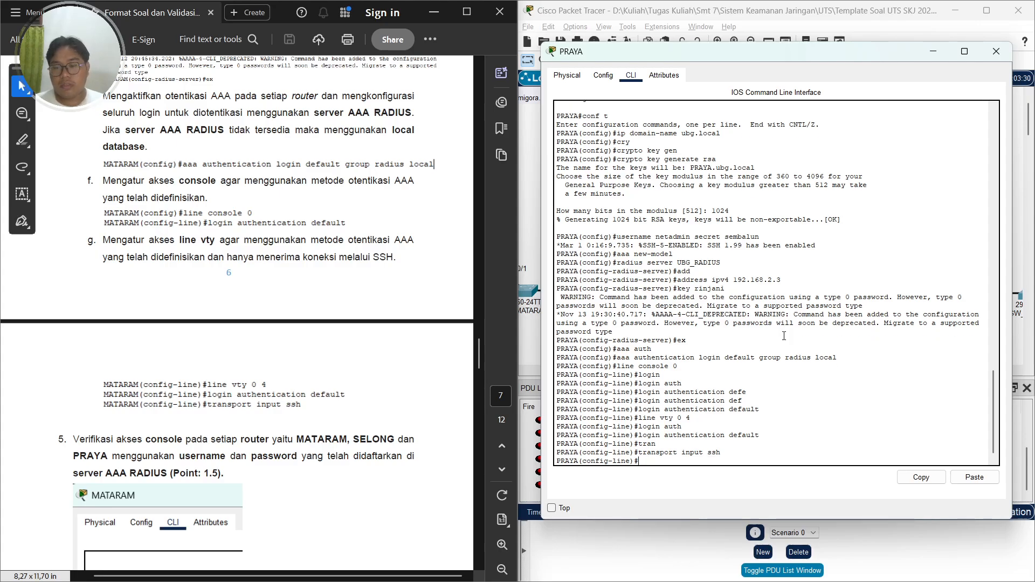
{"action": "type", "text": "end"}
{"action": "key", "text": "Return"}
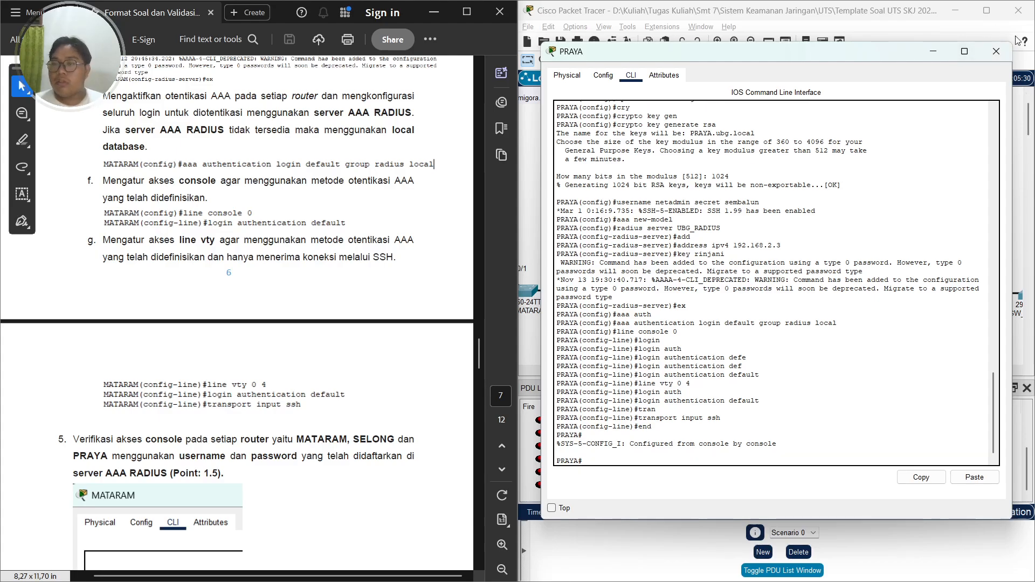
Open the SELONG router's CLI, enter privileged EXEC mode and switch to global configuration mode
{"action": "left_click", "coordinate": [1008, 49]}
{"action": "scroll", "coordinate": [169, 275], "scroll_direction": "up", "scroll_amount": 8}
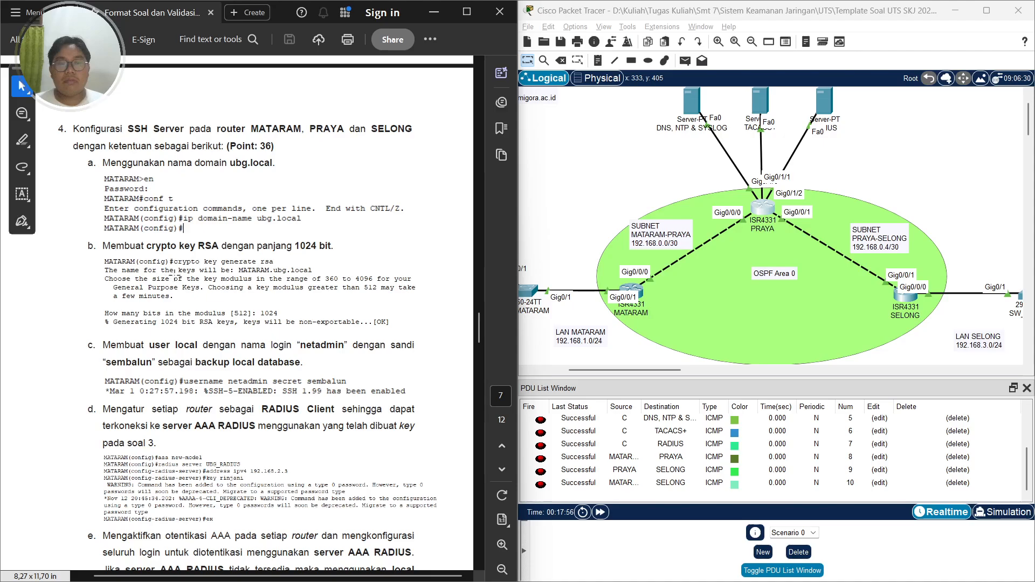
{"action": "left_click", "coordinate": [909, 295]}
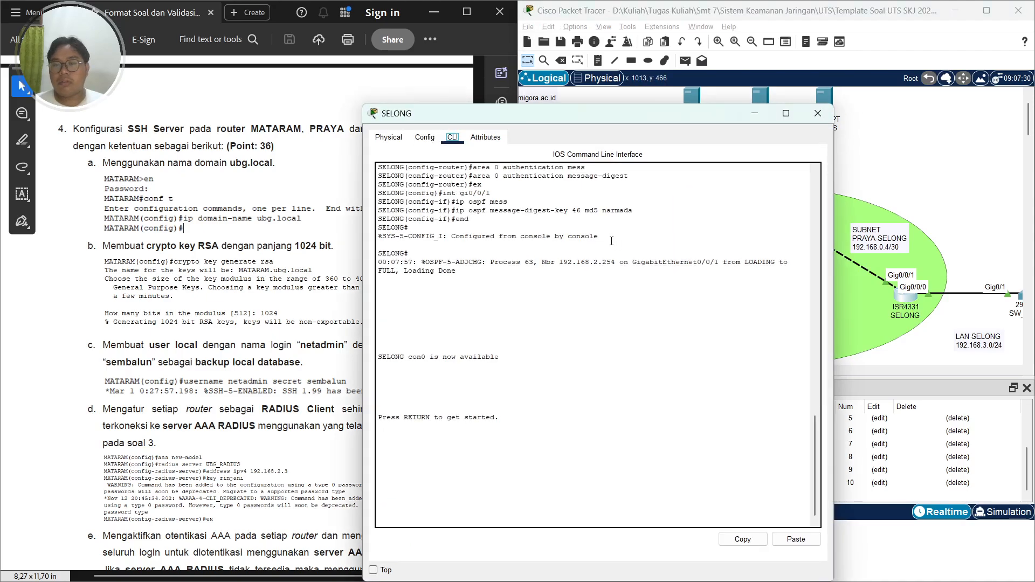
{"action": "key", "text": "Return"}
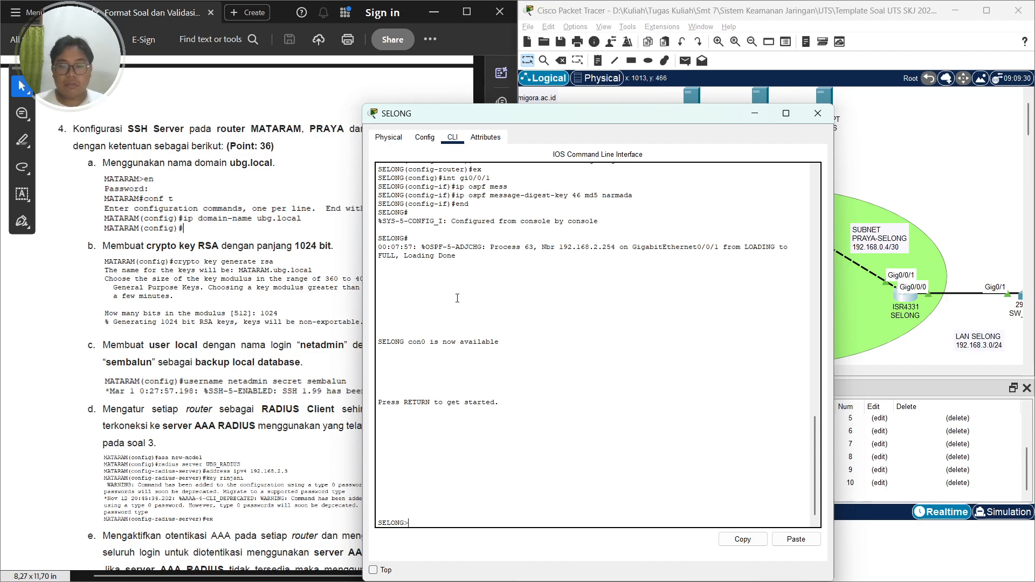
{"action": "type", "text": "en"}
{"action": "key", "text": "Return"}
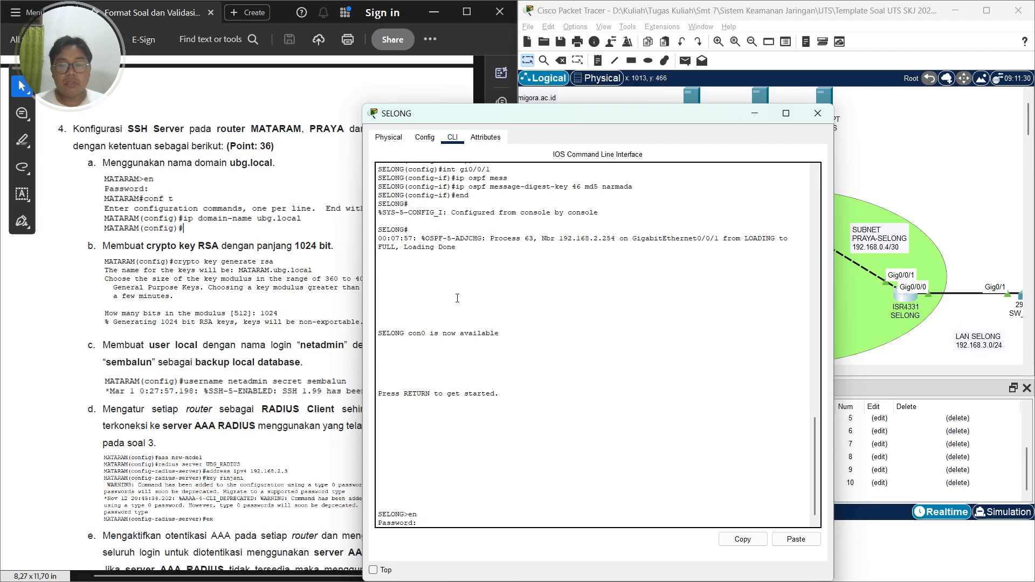
{"action": "key", "text": "Return"}
{"action": "type", "text": "conf t"}
{"action": "key", "text": "Return"}
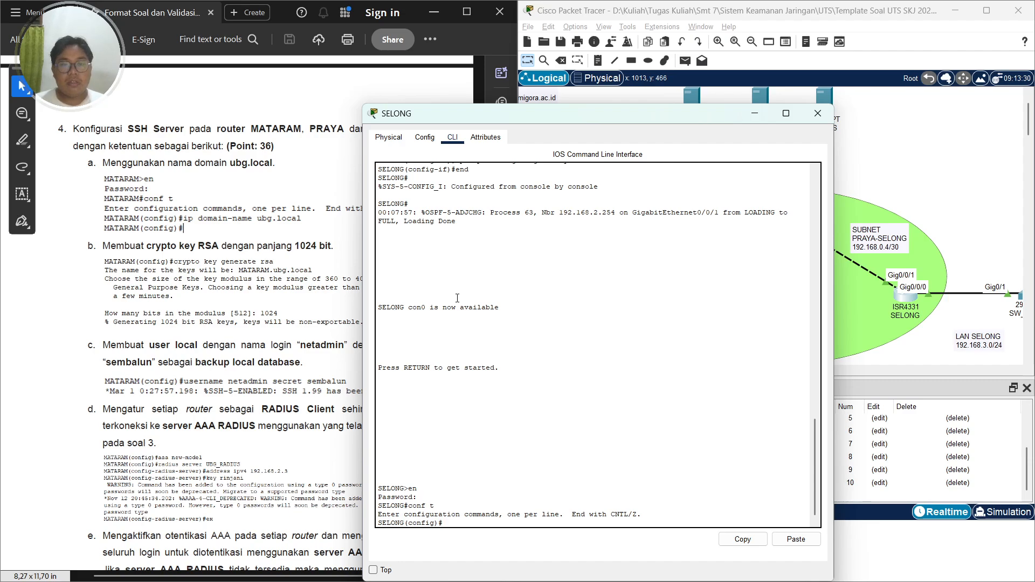
Set SELONG's IP domain name to ubg.local
{"action": "type", "text": "ui"}
{"action": "type", "text": "ip"}
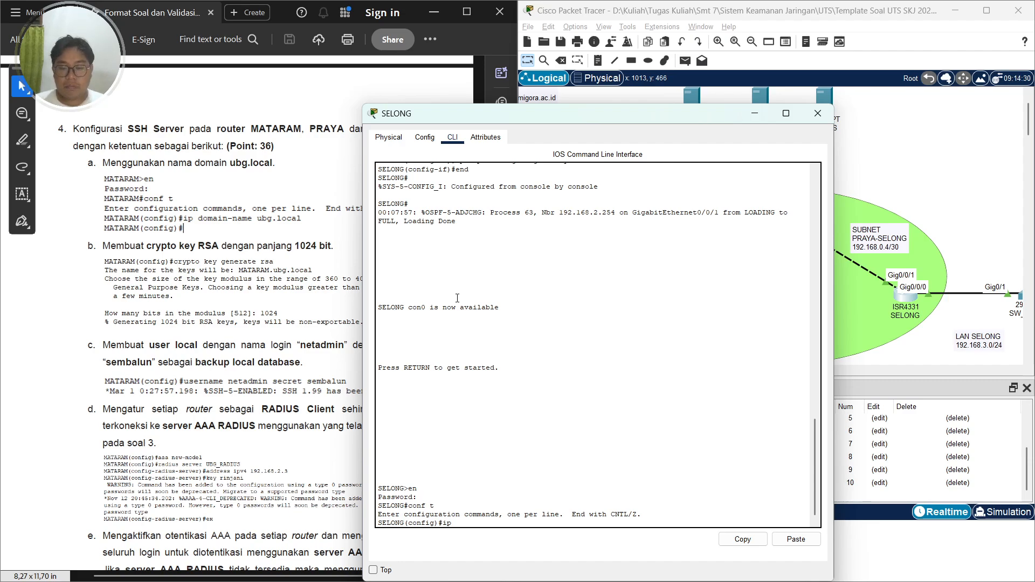
{"action": "type", "text": " domain-"}
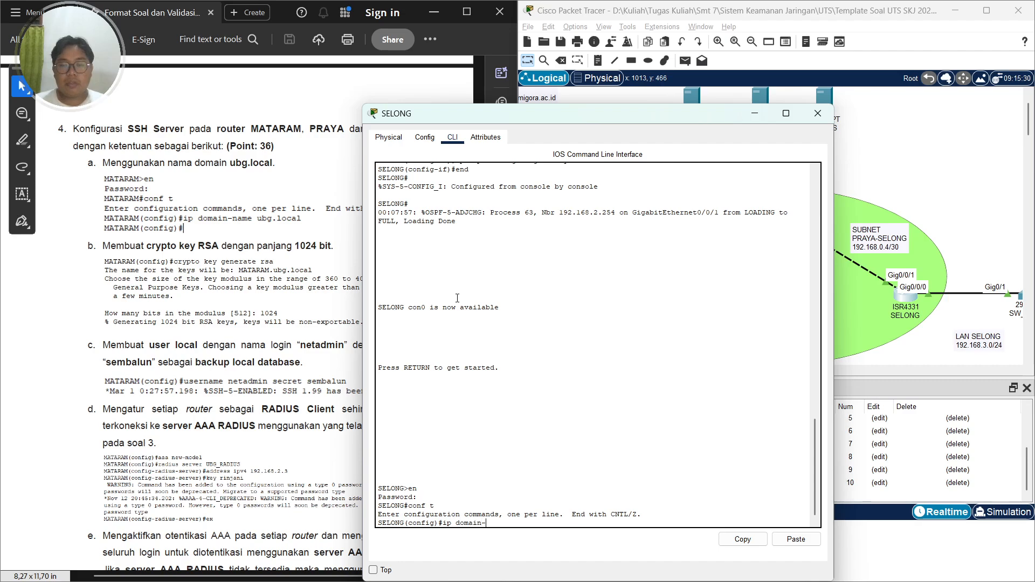
{"action": "type", "text": "name ubg"}
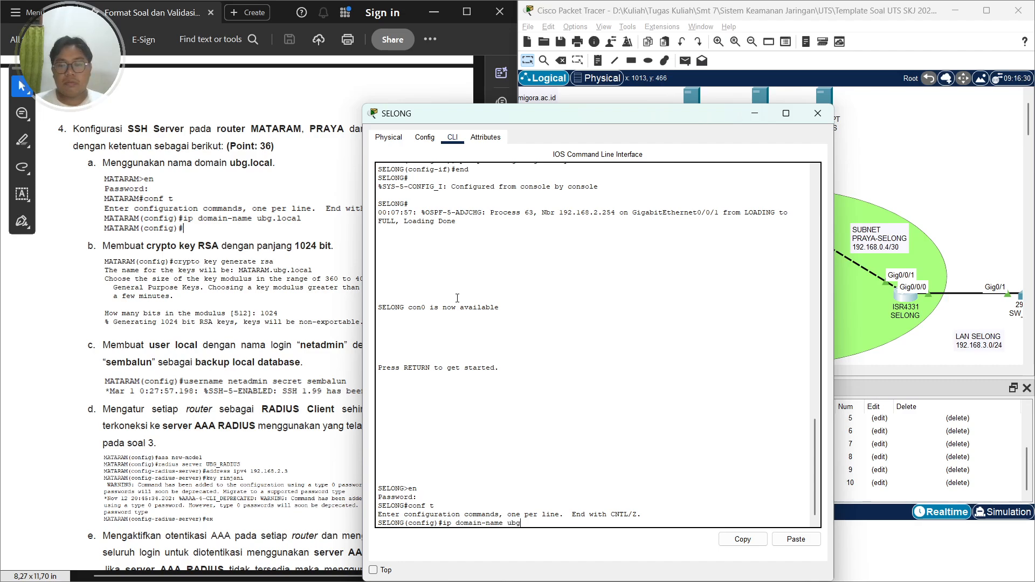
{"action": "type", "text": ".local"}
{"action": "key", "text": "Return"}
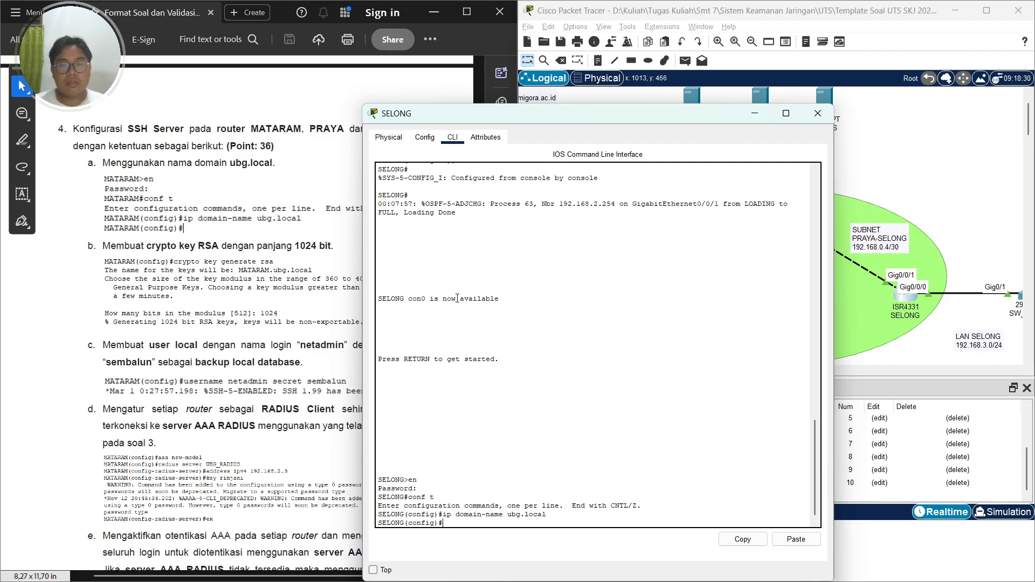
Generate RSA crypto keys with a 1024-bit modulus on SELONG
{"action": "type", "text": "cry"}
{"action": "key", "text": "Tab"}
{"action": "type", "text": "key"}
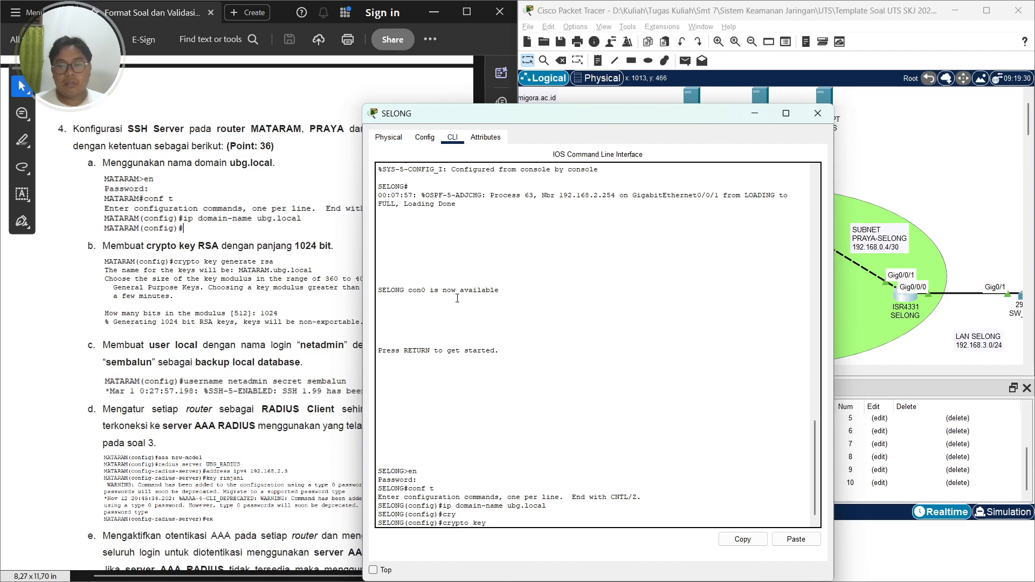
{"action": "type", "text": " gener"}
{"action": "key", "text": "Tab"}
{"action": "type", "text": "rsa"}
{"action": "key", "text": "Return"}
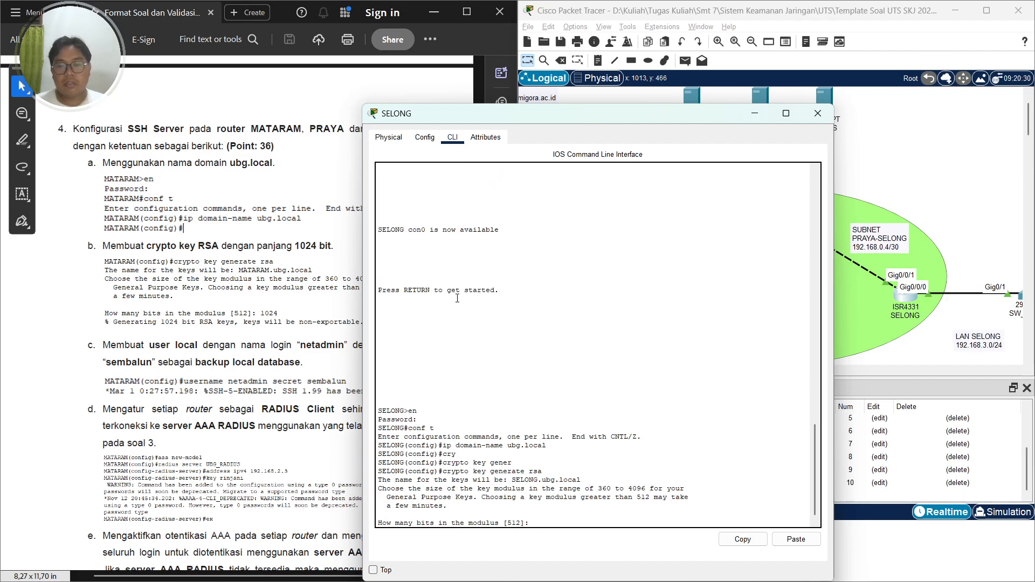
{"action": "type", "text": "1024"}
{"action": "key", "text": "Return"}
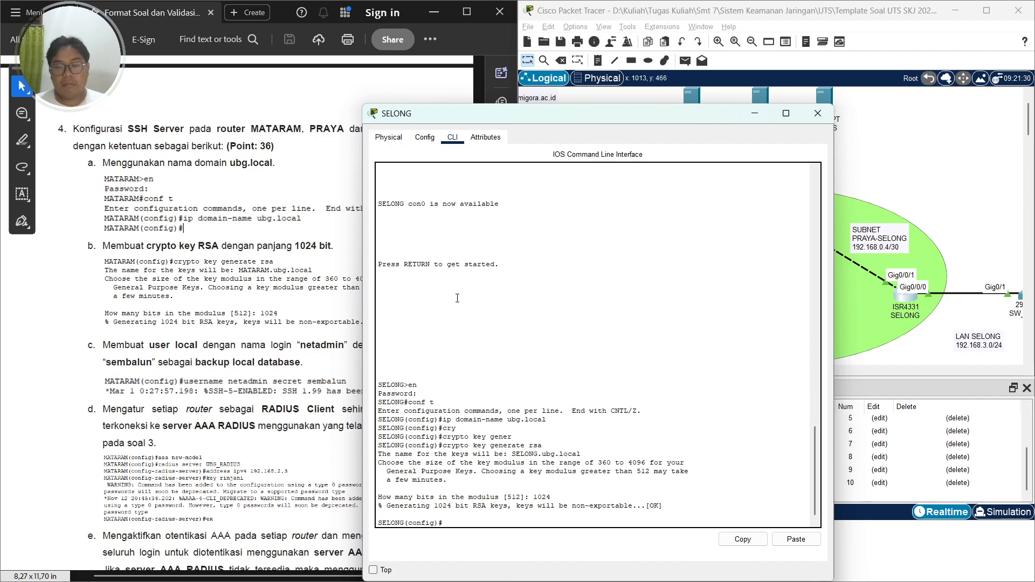
Create the local user netadmin with its secret password on SELONG
{"action": "left_click_drag", "start_coordinate": [415, 116], "coordinate": [589, 78]}
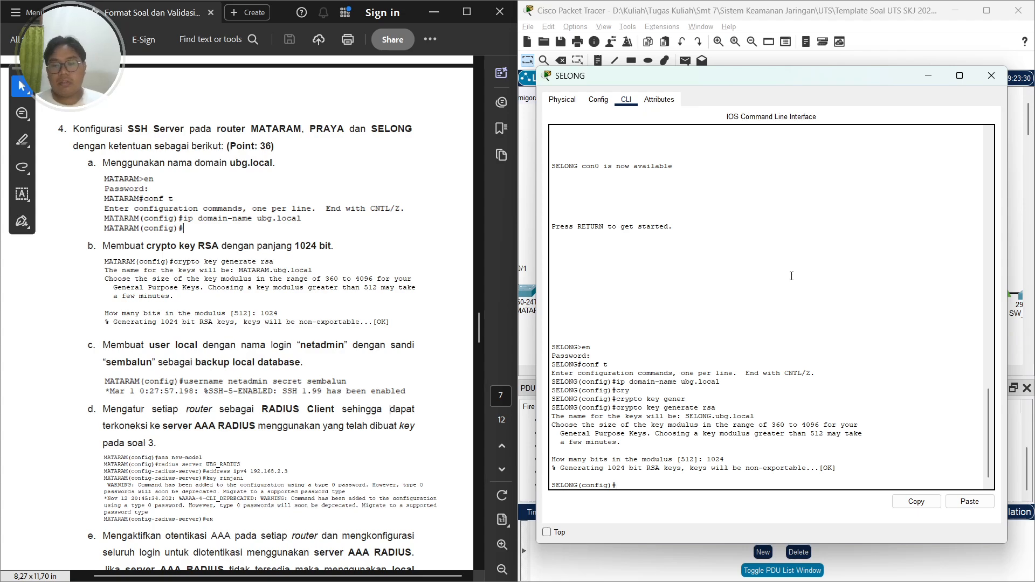
{"action": "type", "text": "us"}
{"action": "type", "text": "userne"}
{"action": "key", "text": "BackSpace"}
{"action": "key", "text": "BackSpace"}
{"action": "key", "text": "BackSpace"}
{"action": "key", "text": "BackSpace"}
{"action": "key", "text": "BackSpace"}
{"action": "key", "text": "BackSpace"}
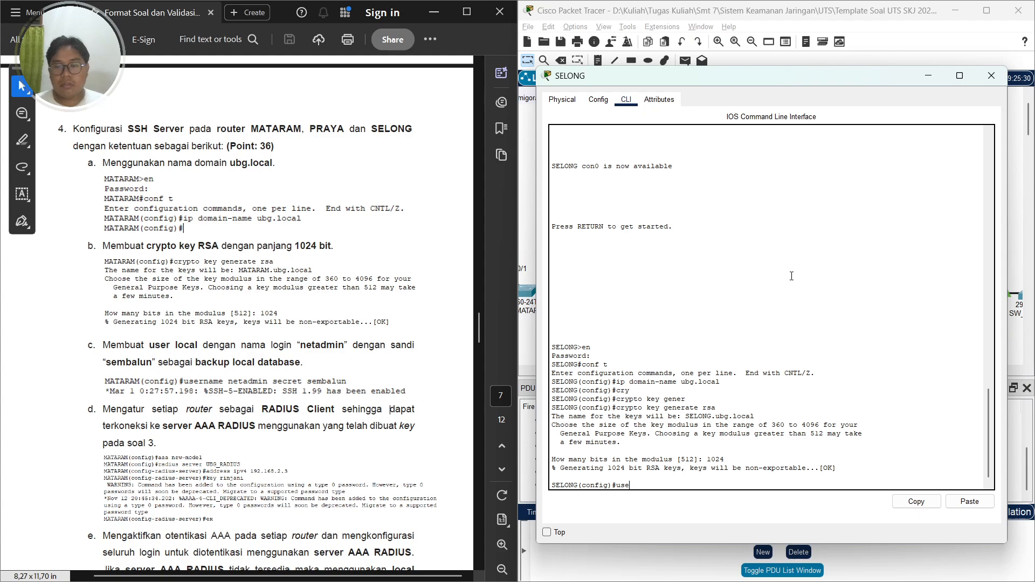
{"action": "type", "text": "username netadmin"}
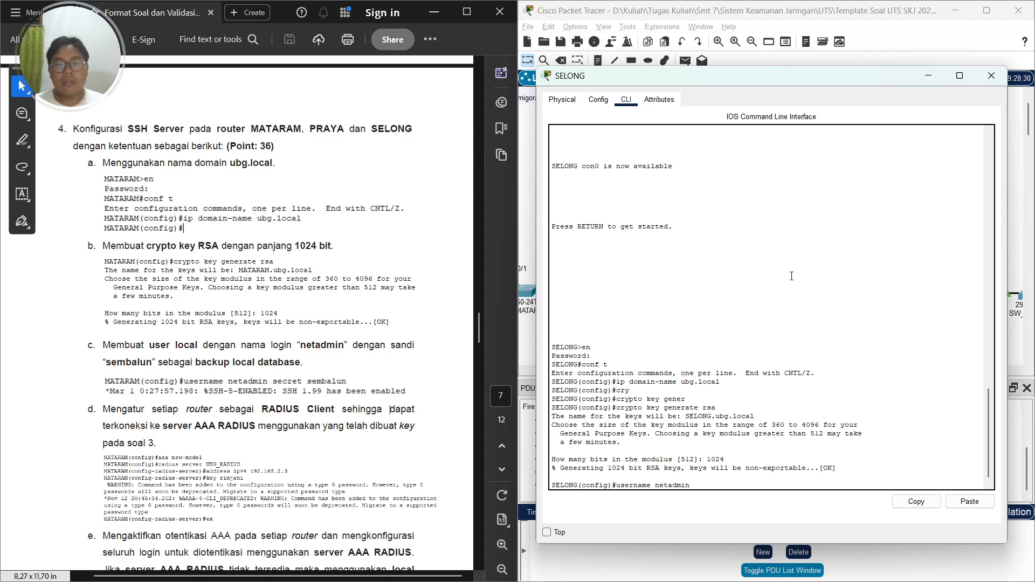
{"action": "type", "text": " secret sembalu"}
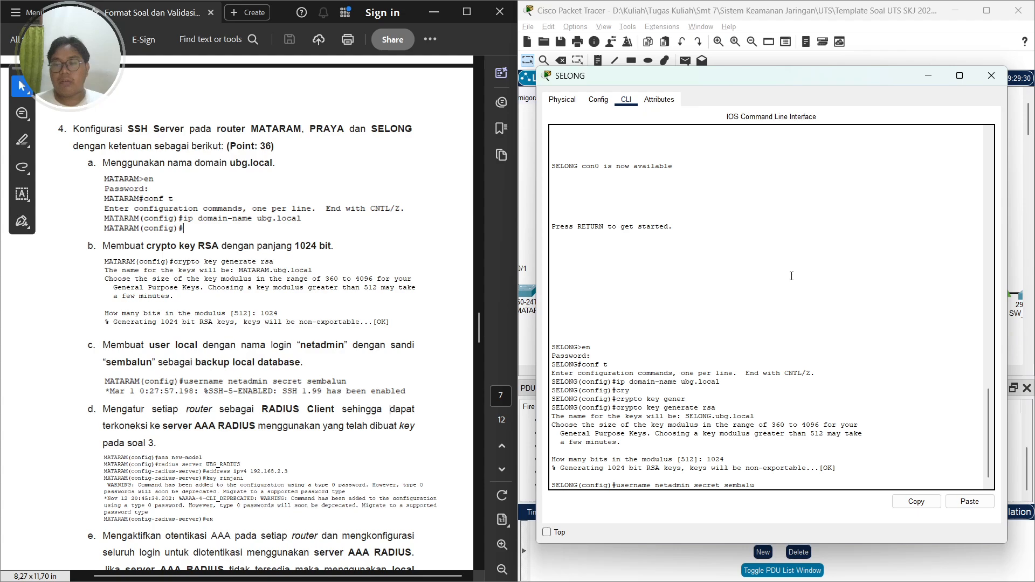
{"action": "type", "text": "n"}
{"action": "key", "text": "Return"}
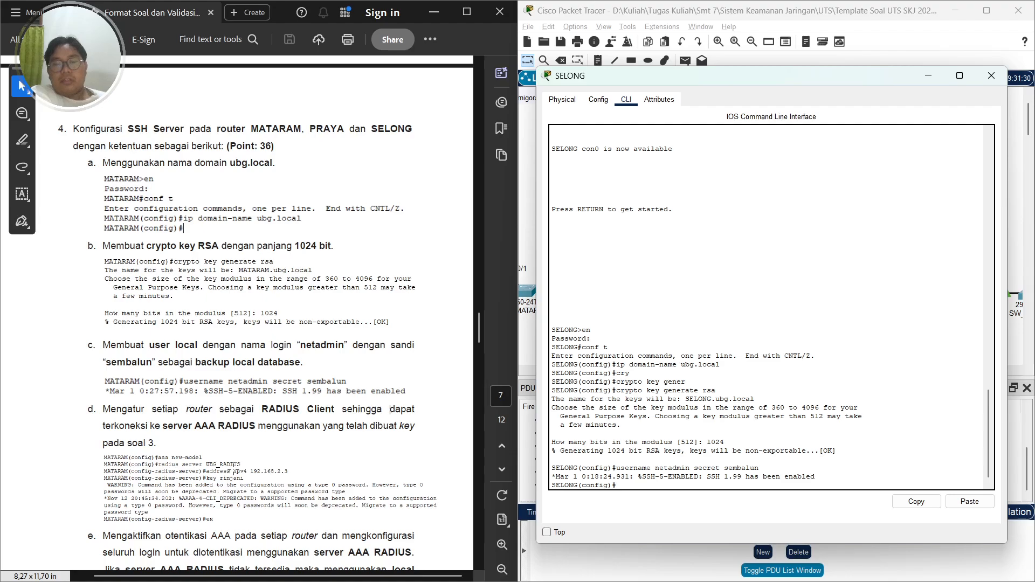
Enable AAA new-model and create the RADIUS server entry UBG_RADIUS
{"action": "type", "text": "aaa new-"}
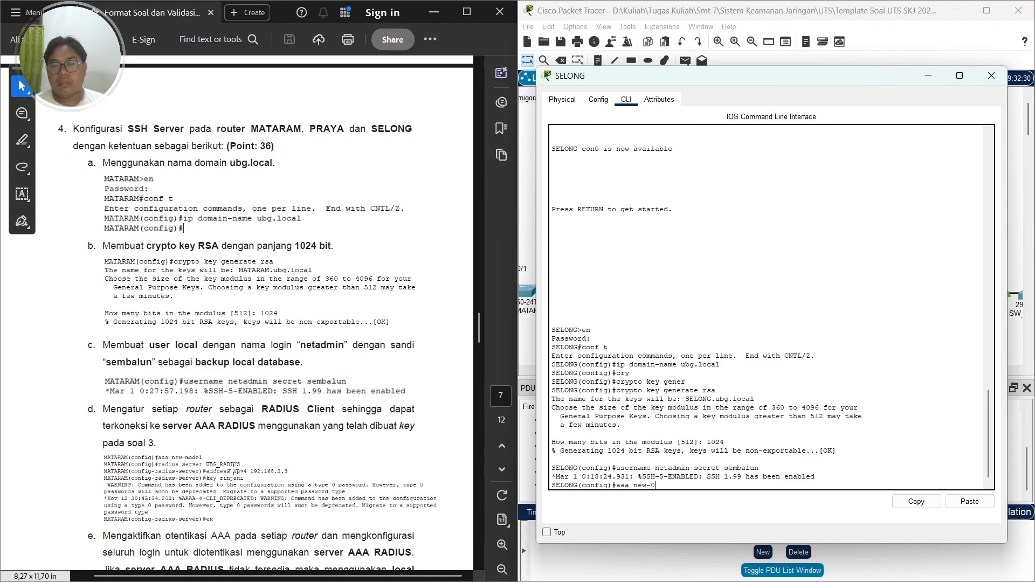
{"action": "type", "text": "model"}
{"action": "key", "text": "Return"}
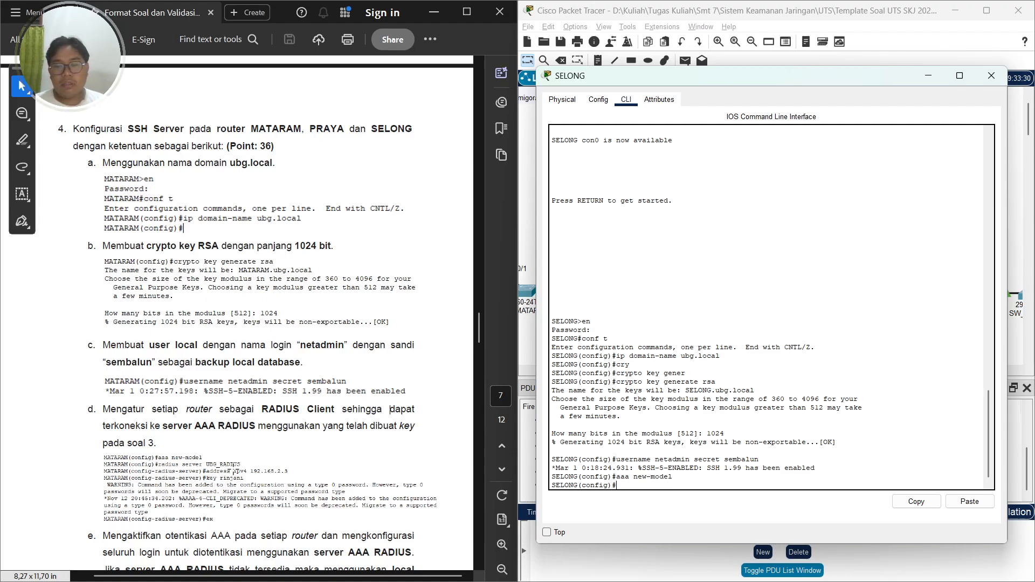
{"action": "type", "text": "radius erver"}
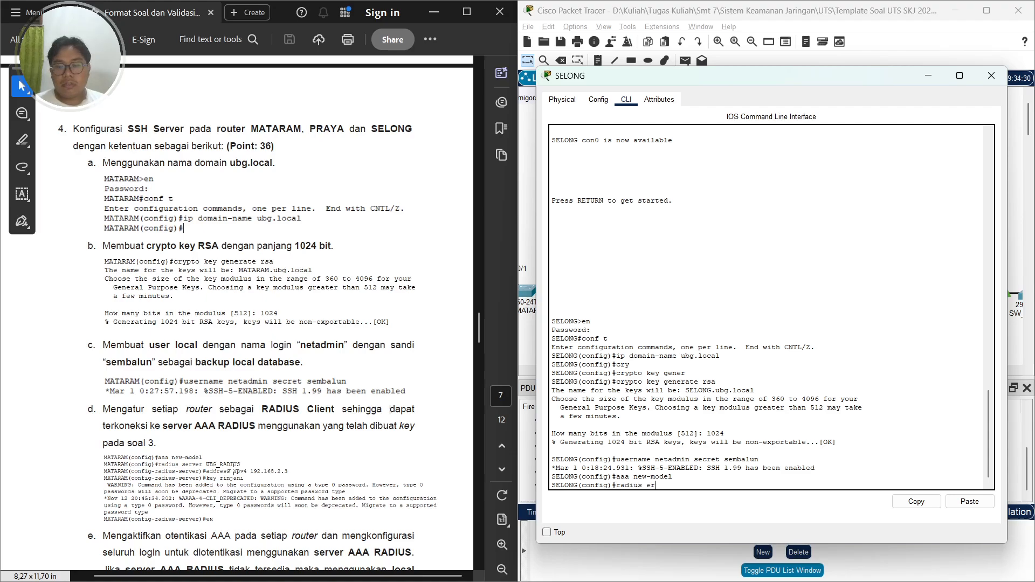
{"action": "key", "text": "BackSpace"}
{"action": "key", "text": "BackSpace"}
{"action": "key", "text": "BackSpace"}
{"action": "key", "text": "BackSpace"}
{"action": "key", "text": "BackSpace"}
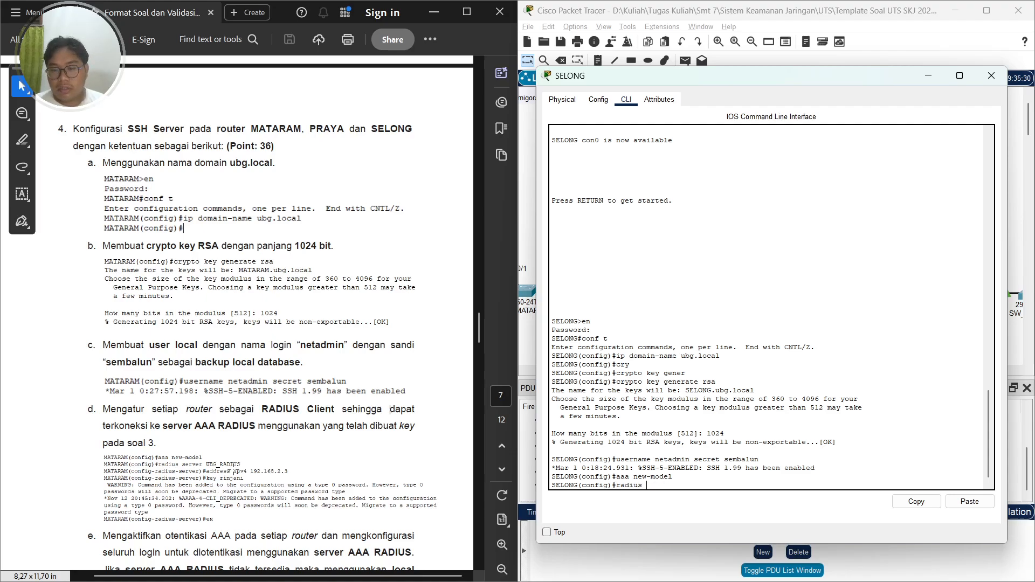
{"action": "type", "text": "server"}
{"action": "key", "text": "Caps_Lock"}
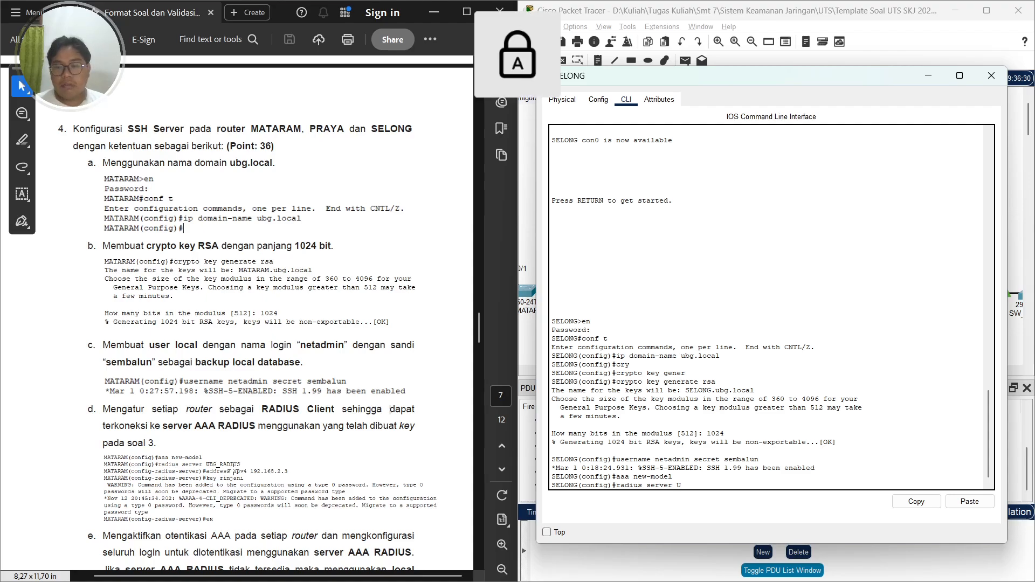
{"action": "type", "text": "UBG "}
{"action": "type", "text": "RADIUS"}
{"action": "key", "text": "Caps_Lock"}
{"action": "key", "text": "Return"}
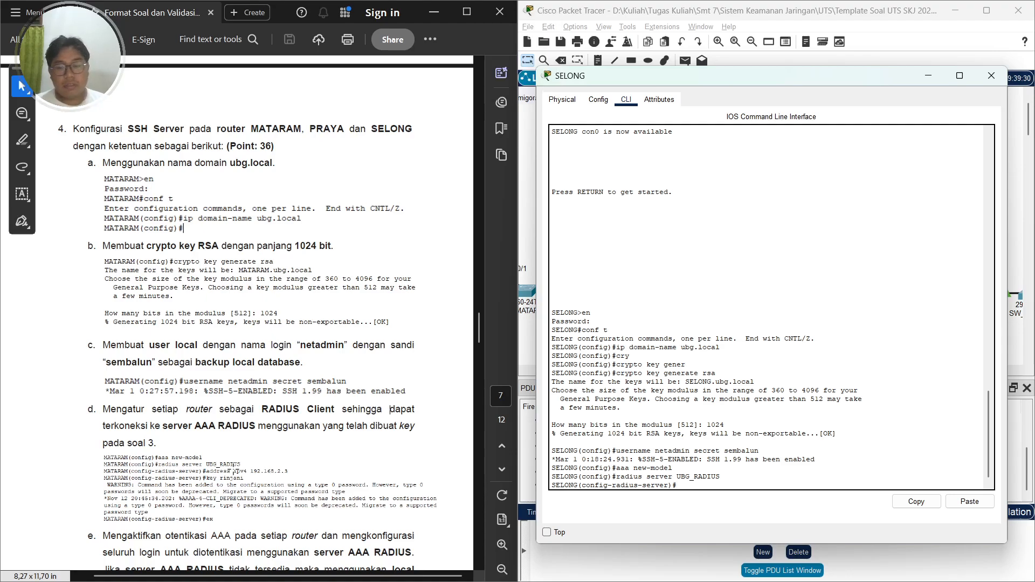
Set the RADIUS server's IPv4 address to 192.168.2.3
{"action": "type", "text": "ipad"}
{"action": "key", "text": "BackSpace"}
{"action": "key", "text": "BackSpace"}
{"action": "key", "text": "BackSpace"}
{"action": "key", "text": "BackSpace"}
{"action": "type", "text": "ad"}
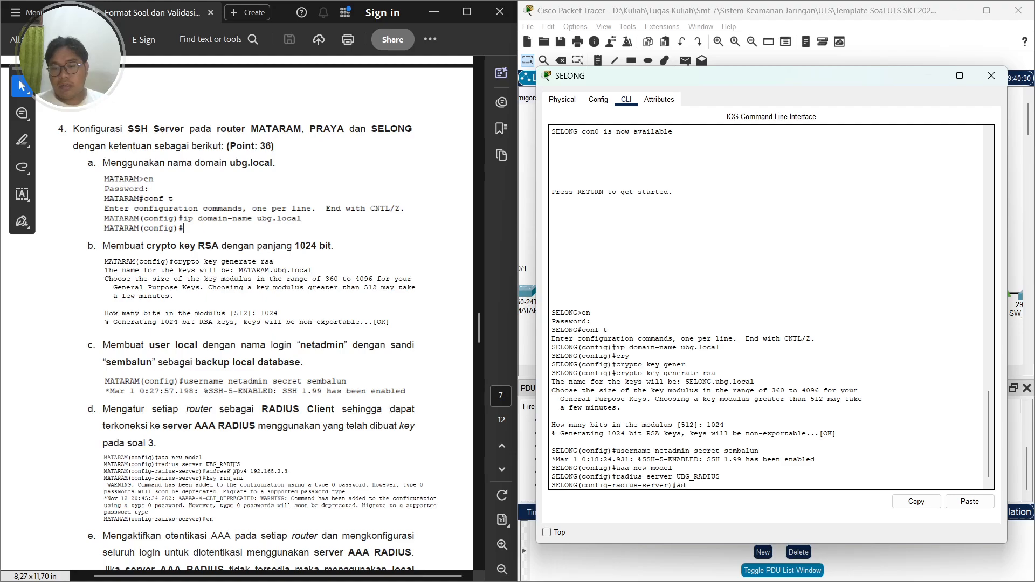
{"action": "key", "text": "Tab"}
{"action": "type", "text": "ipv"}
{"action": "type", "text": "4 1"}
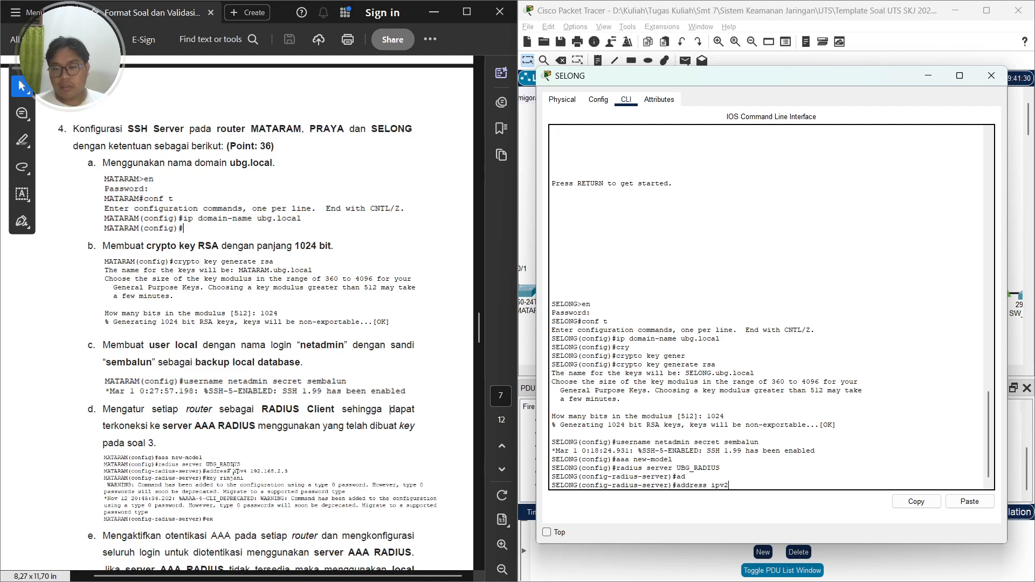
{"action": "type", "text": "92.168.2.23"}
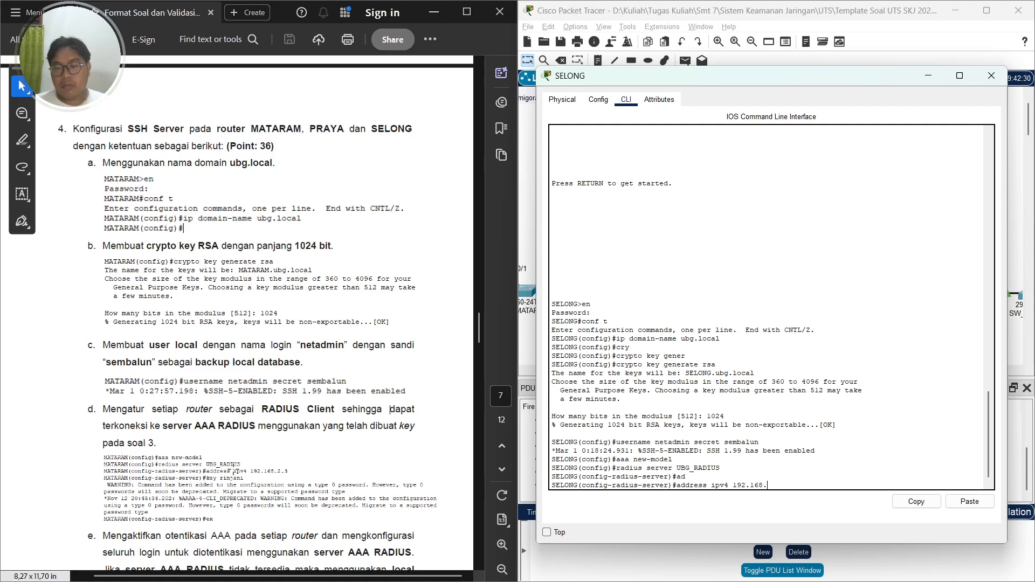
{"action": "key", "text": "BackSpace"}
{"action": "key", "text": "BackSpace"}
{"action": "type", "text": "3"}
{"action": "key", "text": "Return"}
Set the RADIUS server's shared key and leave the RADIUS server configuration
{"action": "type", "text": "k"}
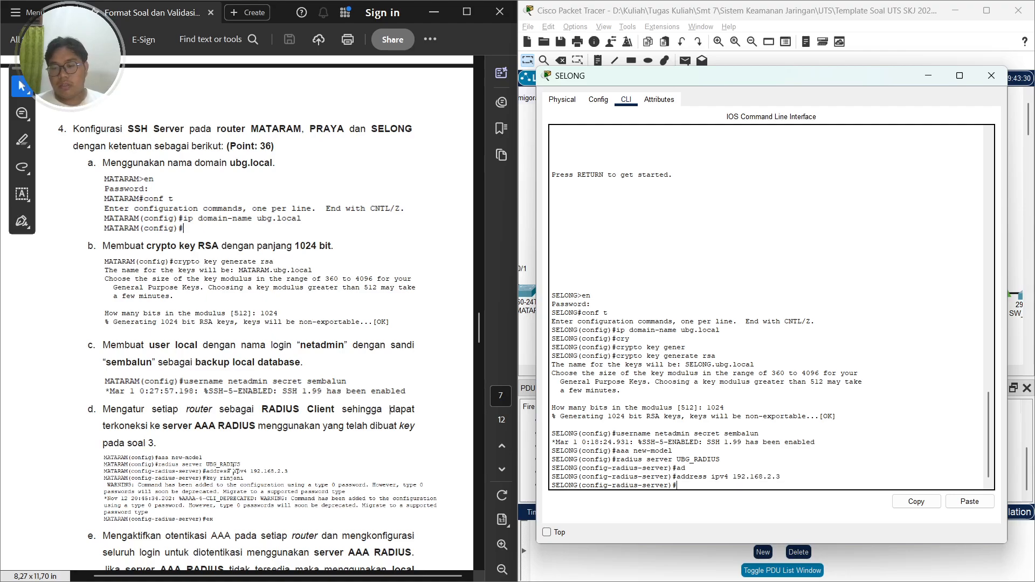
{"action": "type", "text": "ey rinajni"}
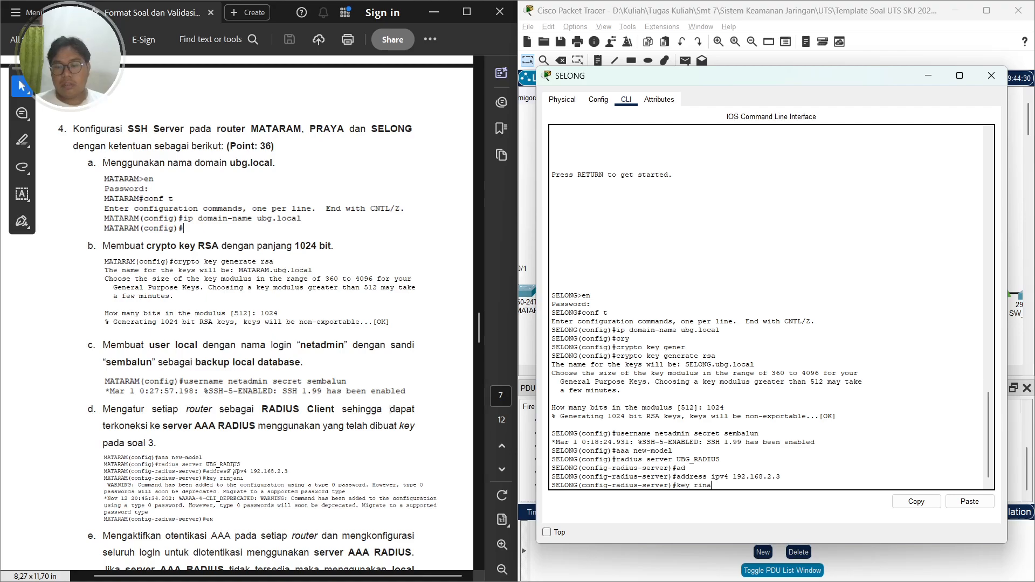
{"action": "key", "text": "BackSpace"}
{"action": "key", "text": "BackSpace"}
{"action": "key", "text": "BackSpace"}
{"action": "key", "text": "BackSpace"}
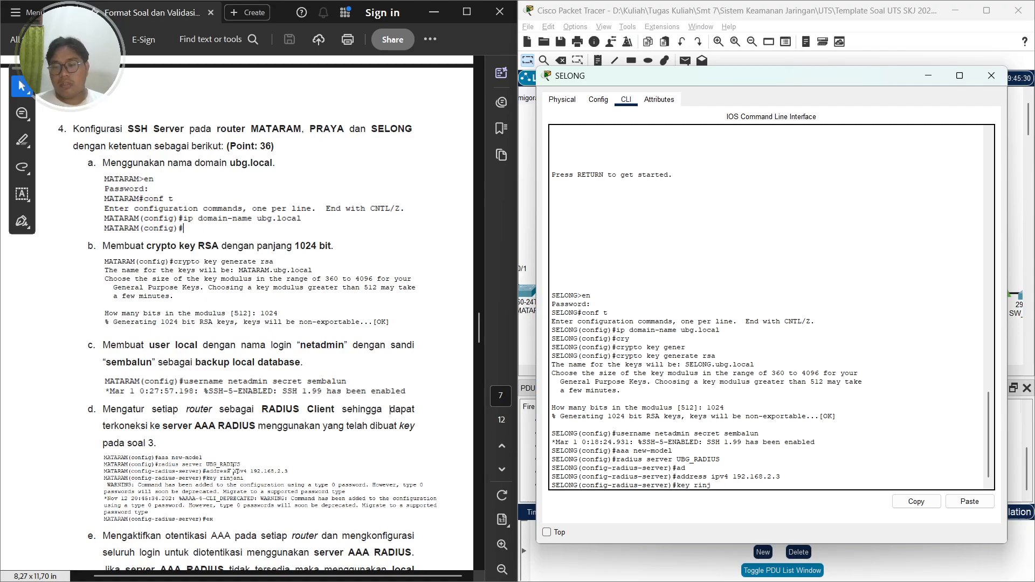
{"action": "type", "text": "jani"}
{"action": "key", "text": "Return"}
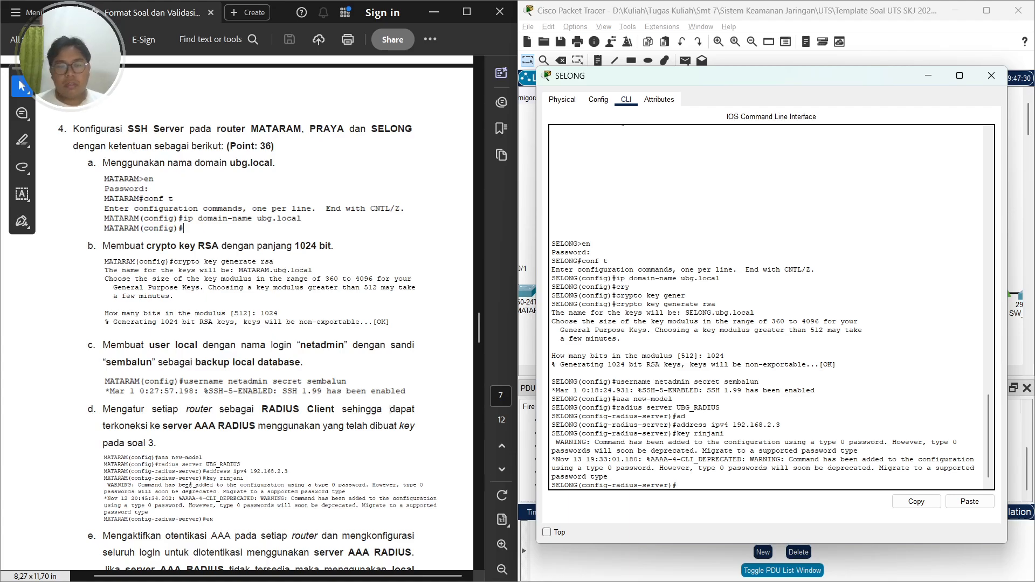
{"action": "type", "text": "ex"}
{"action": "key", "text": "Return"}
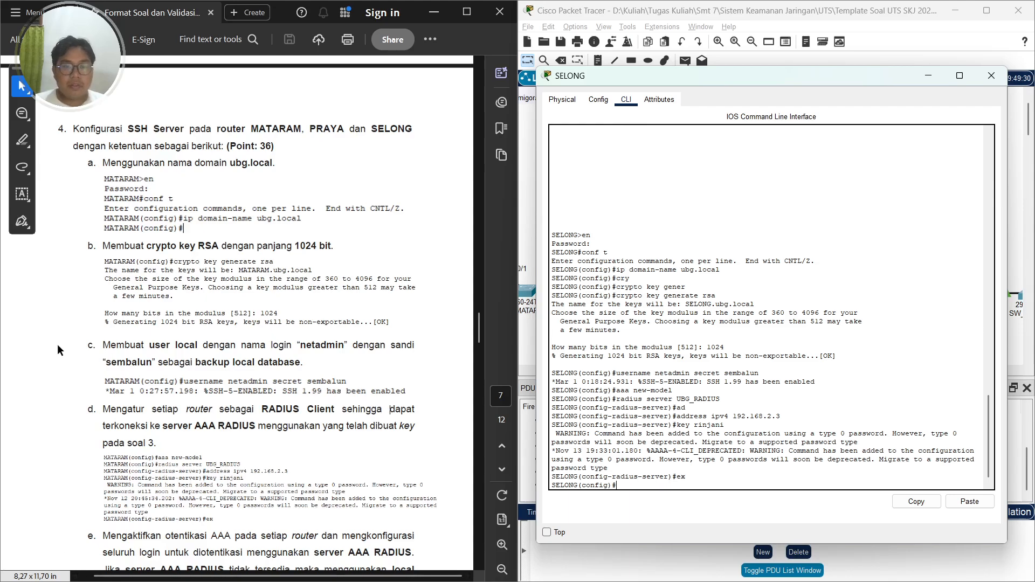
{"action": "left_click", "coordinate": [139, 315]}
{"action": "scroll", "coordinate": [139, 316], "scroll_direction": "down", "scroll_amount": 3}
{"action": "scroll", "coordinate": [172, 424], "scroll_direction": "down", "scroll_amount": 3}
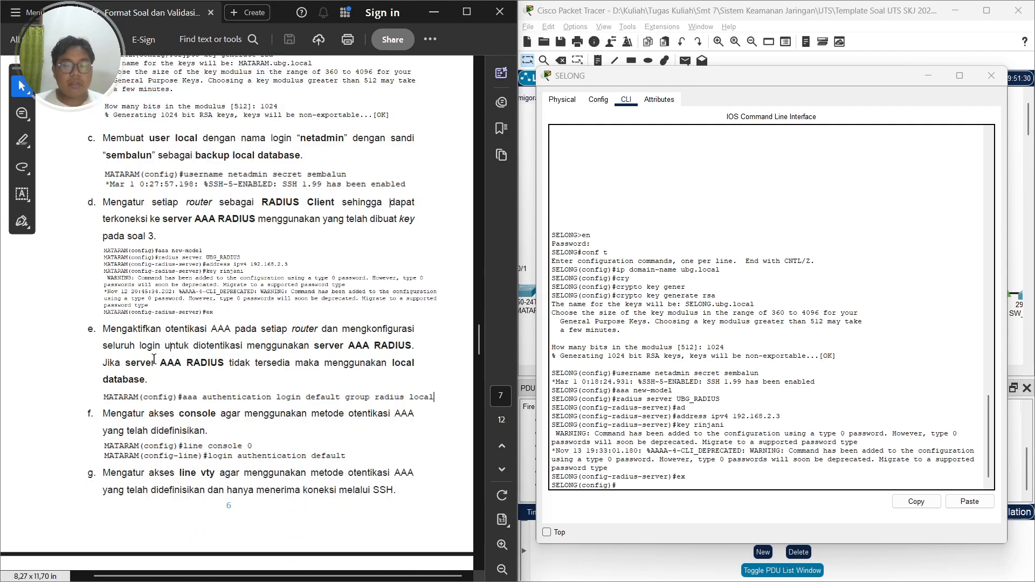
Set the default AAA login authentication on SELONG to use group radius with local as fallback
{"action": "left_click", "coordinate": [785, 334]}
{"action": "type", "text": "aa"}
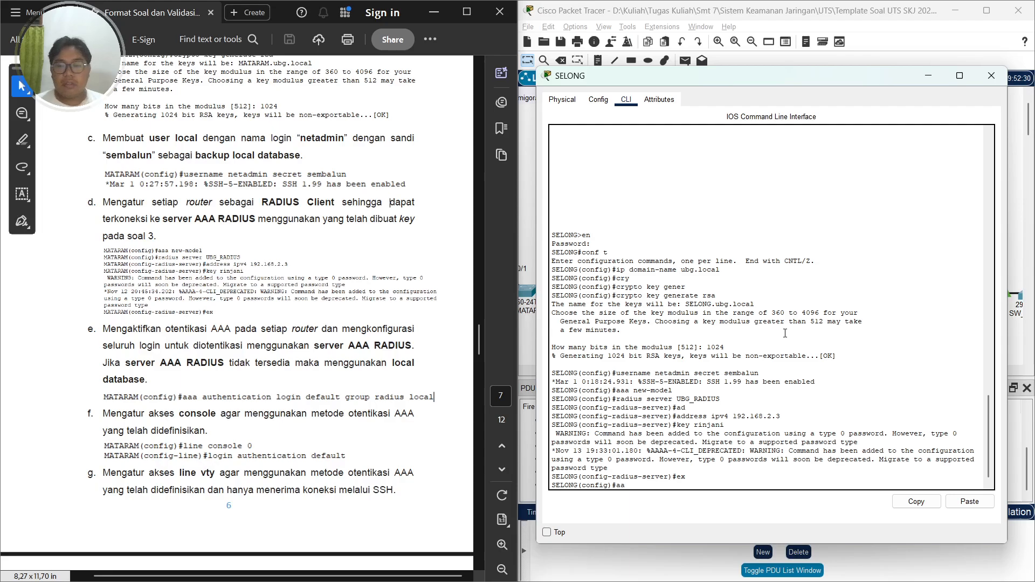
{"action": "type", "text": "a uatuth"}
{"action": "key", "text": "Tab"}
{"action": "type", "text": "enticatio"}
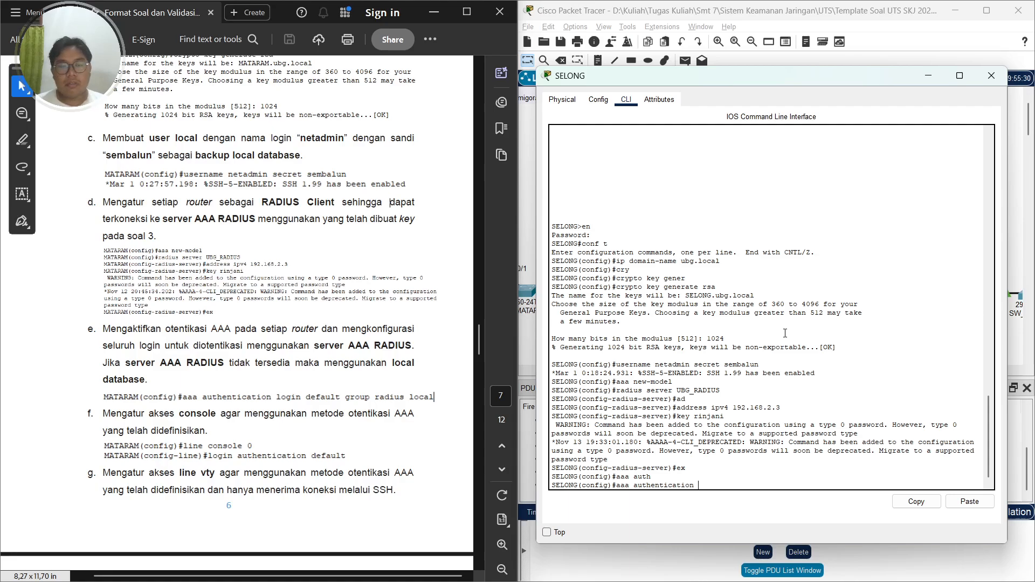
{"action": "type", "text": "n lod"}
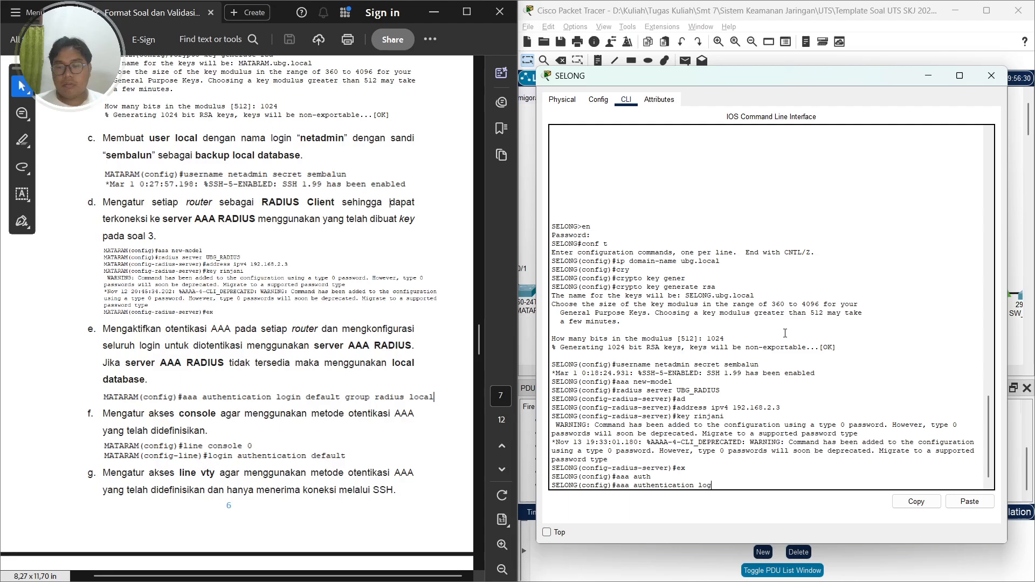
{"action": "type", "text": "in default"}
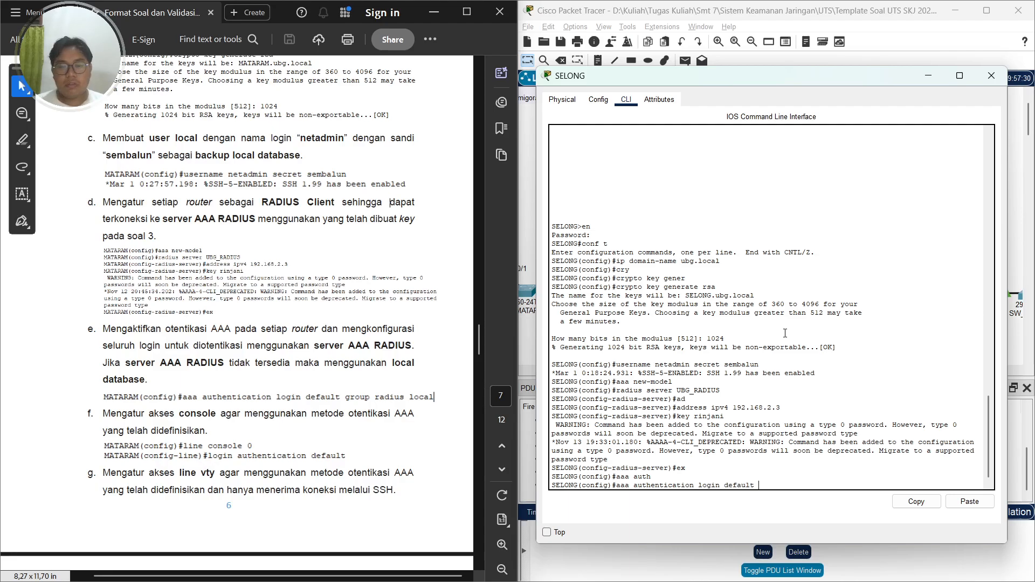
{"action": "type", "text": " group radius local"}
{"action": "key", "text": "Return"}
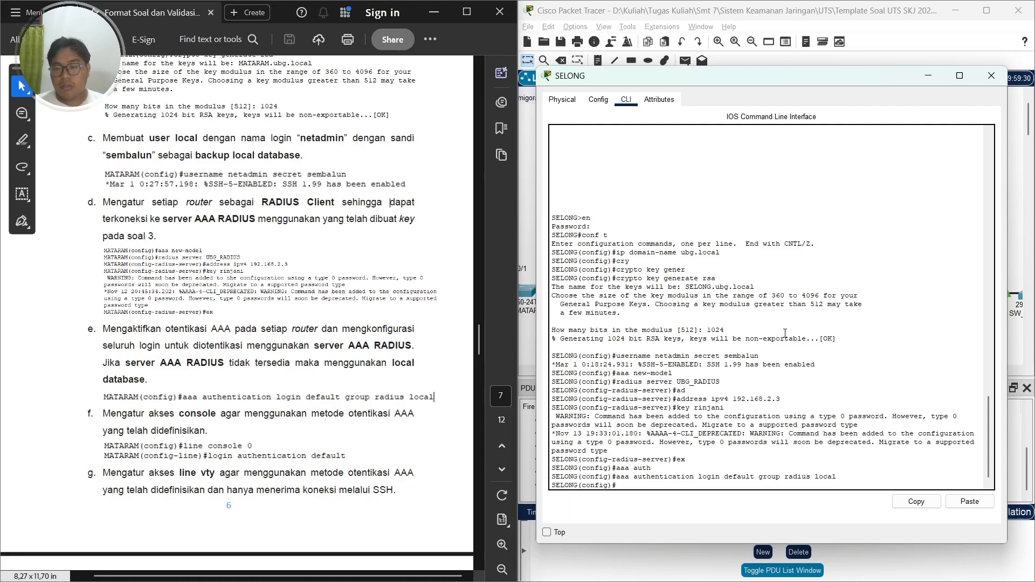
Apply the default login authentication method to console line 0
{"action": "type", "text": "line"}
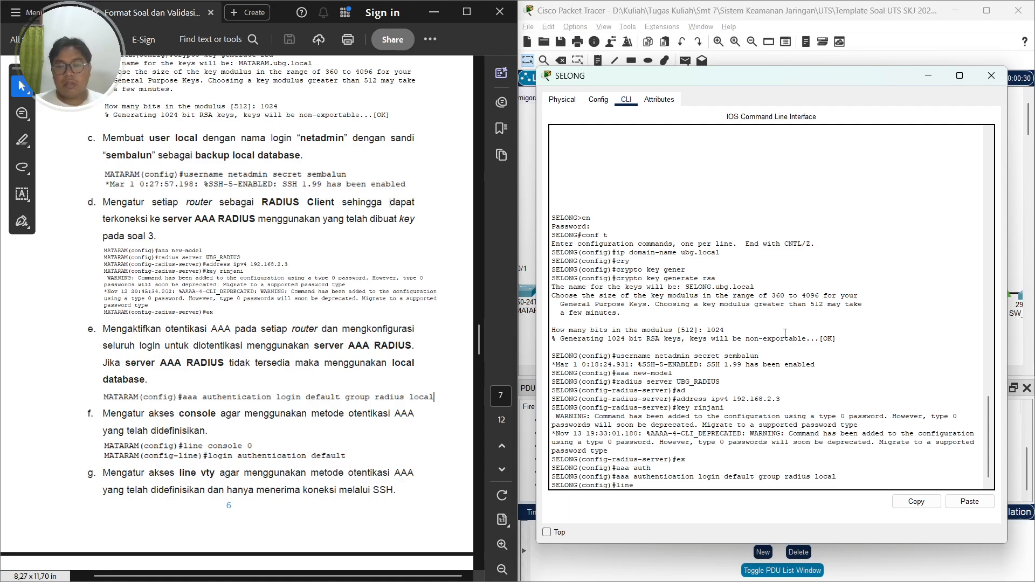
{"action": "type", "text": " console 0"}
{"action": "key", "text": "Return"}
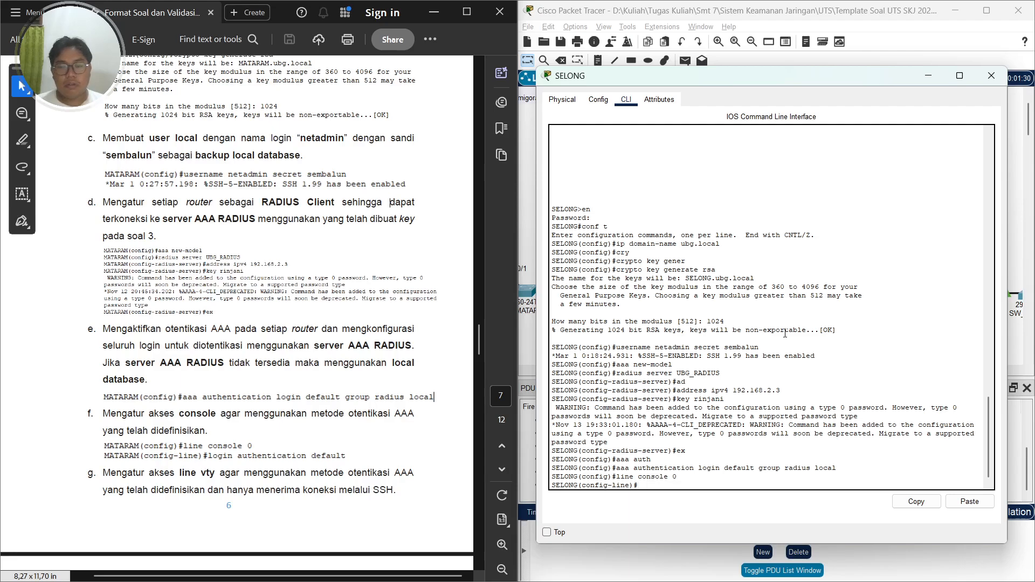
{"action": "type", "text": "login au"}
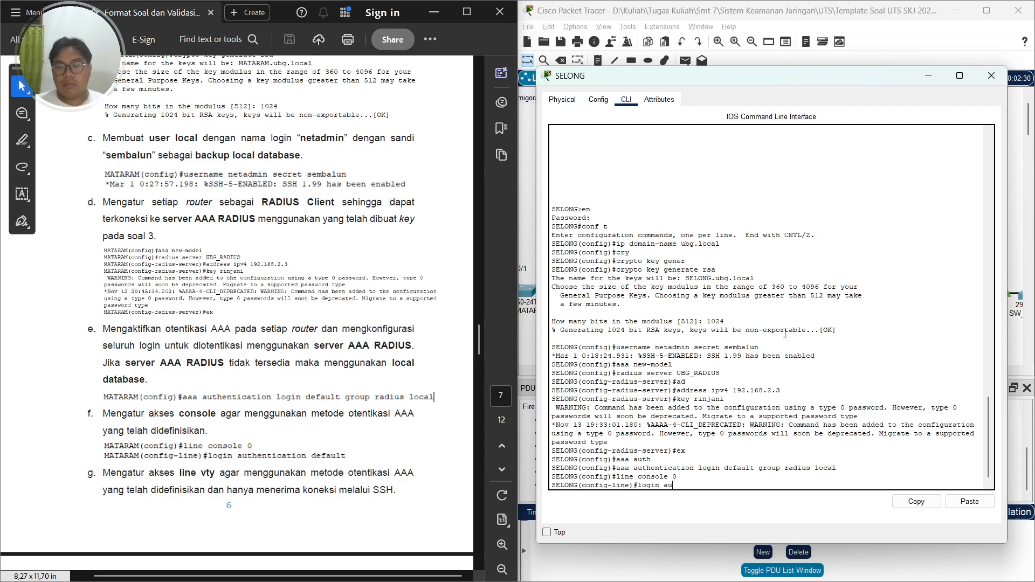
{"action": "type", "text": "t"}
{"action": "key", "text": "Tab"}
{"action": "type", "text": "default"}
{"action": "key", "text": "Return"}
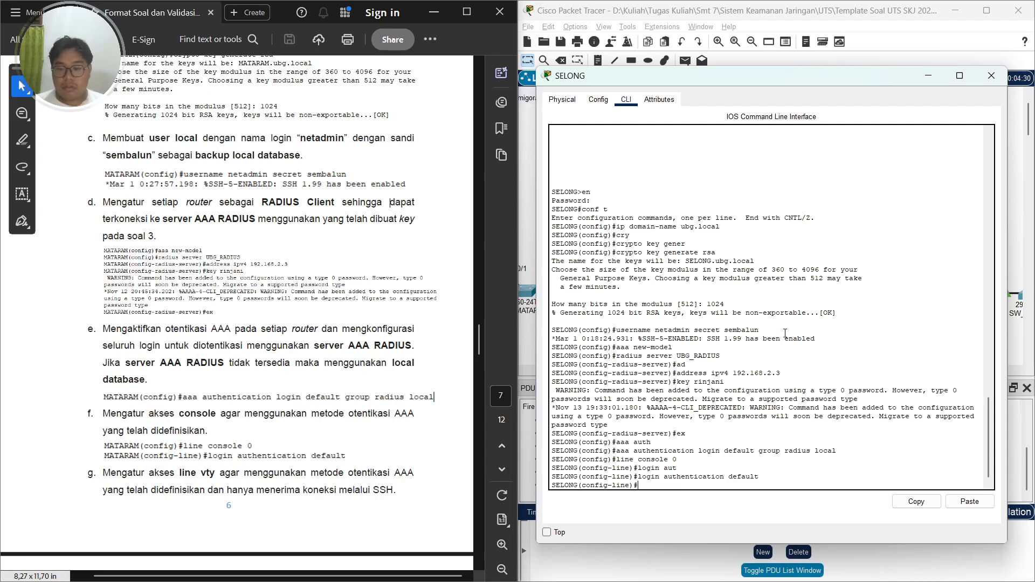
{"action": "type", "text": "line"}
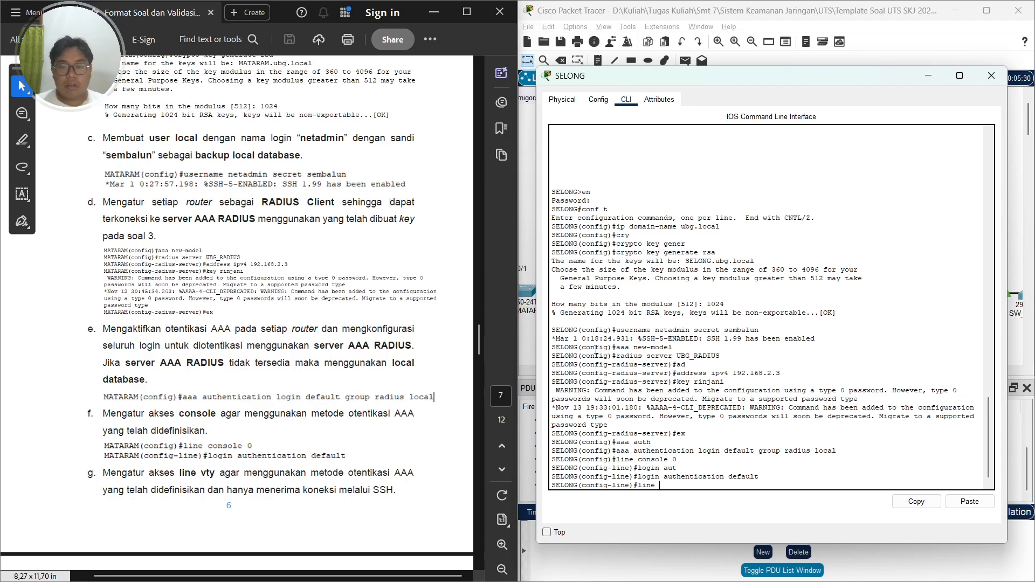
{"action": "scroll", "coordinate": [153, 279], "scroll_direction": "down", "scroll_amount": 5}
{"action": "key", "text": "Return"}
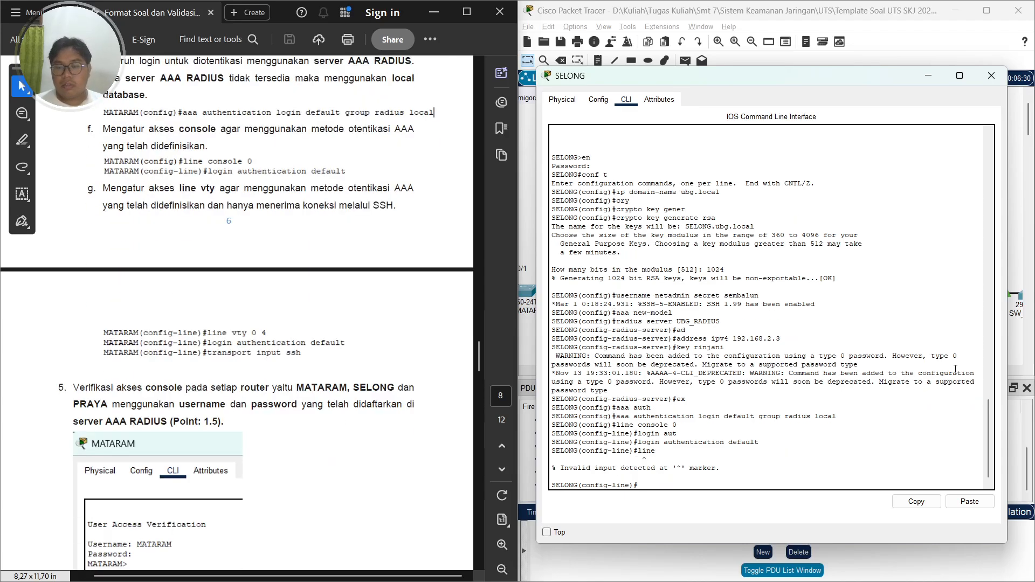
Enter VTY lines 0 to 4 and apply the default login authentication method
{"action": "type", "text": "line vty 0"}
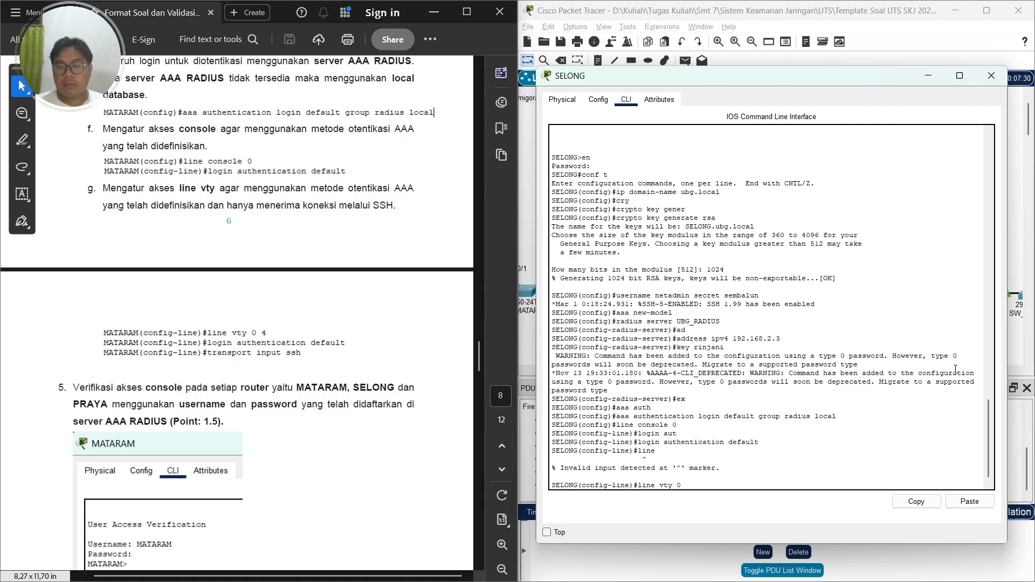
{"action": "type", "text": " 4"}
{"action": "key", "text": "Return"}
{"action": "type", "text": "line)#l"}
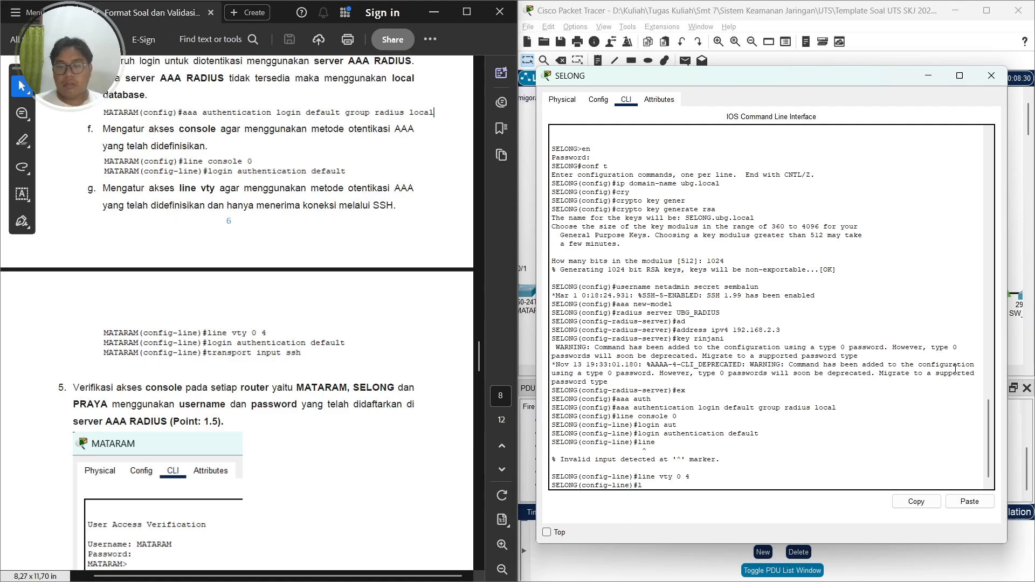
{"action": "type", "text": "ogin"}
{"action": "key", "text": "Tab"}
{"action": "type", "text": "auth"}
{"action": "key", "text": "Tab"}
{"action": "type", "text": "default"}
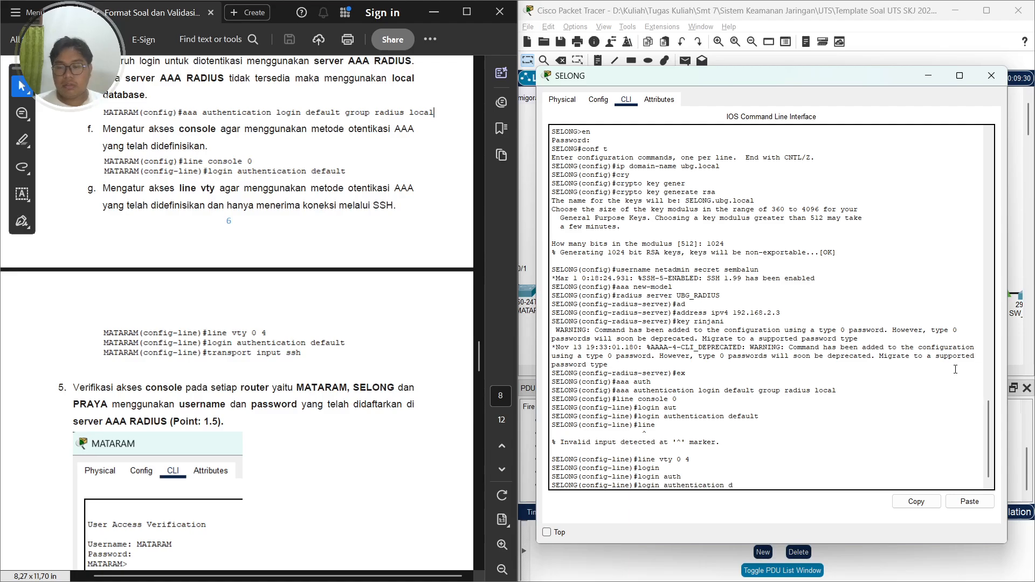
{"action": "key", "text": "Return"}
Restrict VTY input to SSH, end configuration mode, and close the SELONG window
{"action": "type", "text": "t"}
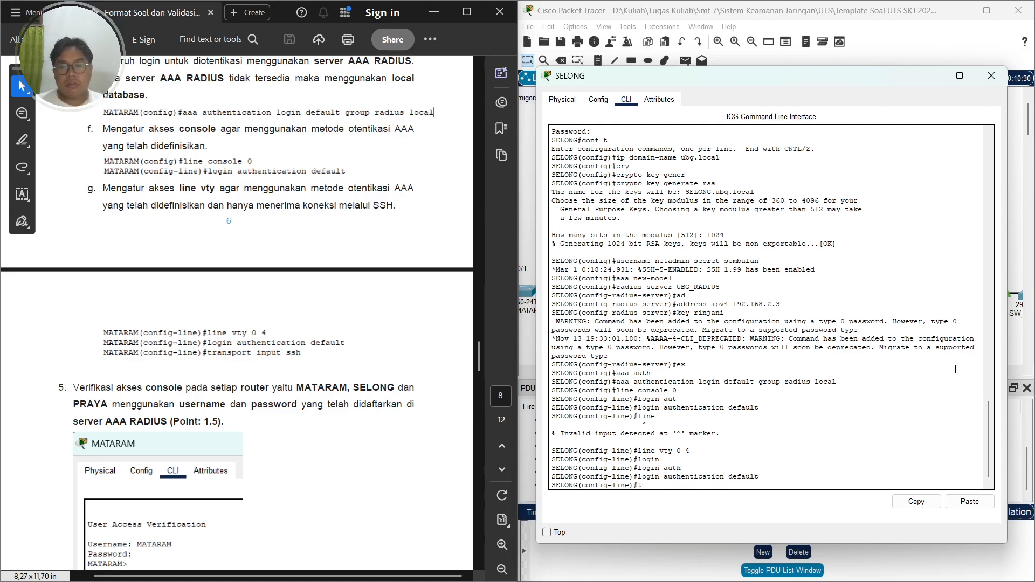
{"action": "type", "text": "ar"}
{"action": "type", "text": "ns"}
{"action": "key", "text": "Tab"}
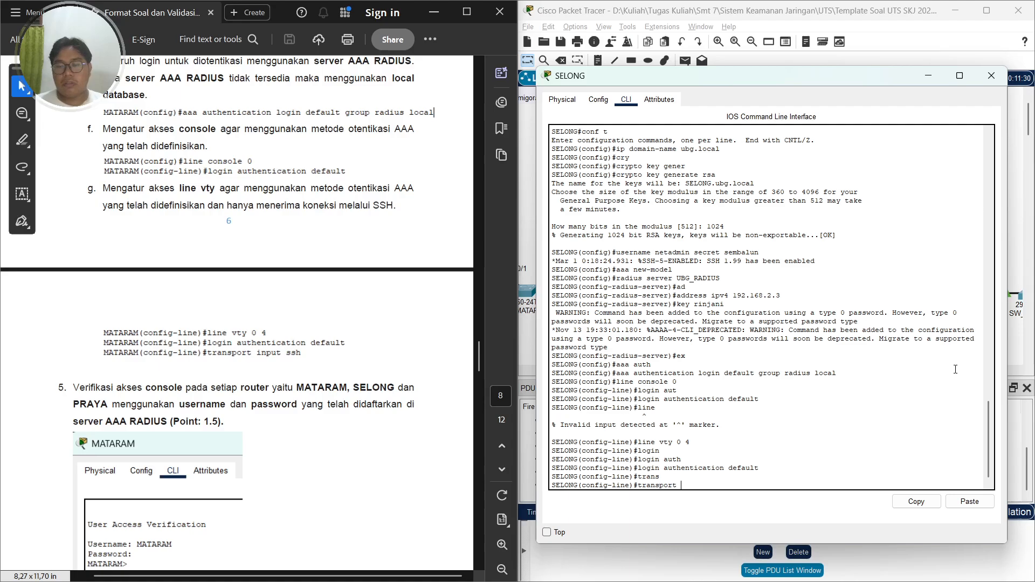
{"action": "type", "text": "input ssh"}
{"action": "key", "text": "Return"}
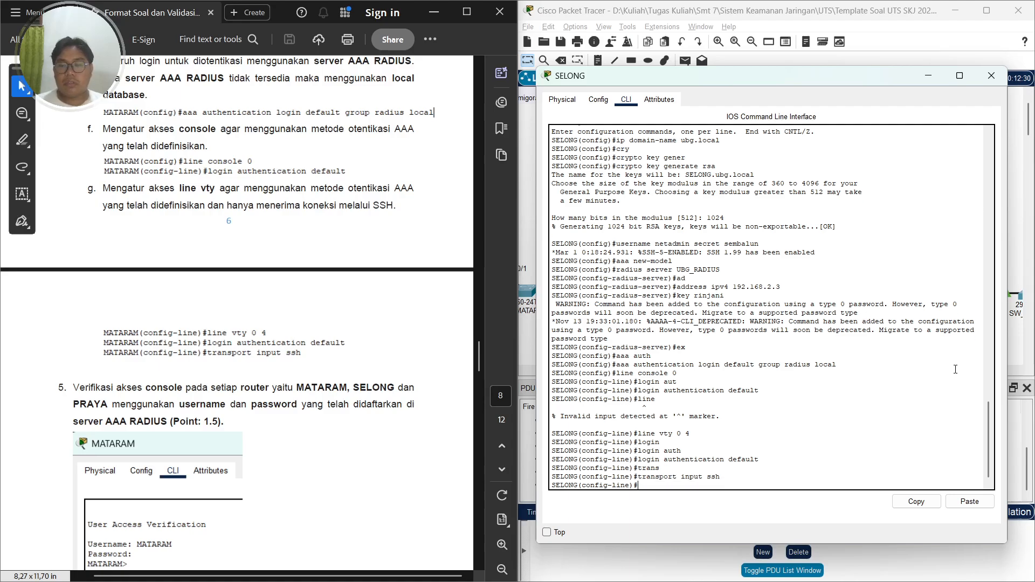
{"action": "scroll", "coordinate": [344, 354], "scroll_direction": "down", "scroll_amount": 2}
{"action": "scroll", "coordinate": [345, 353], "scroll_direction": "down", "scroll_amount": 1}
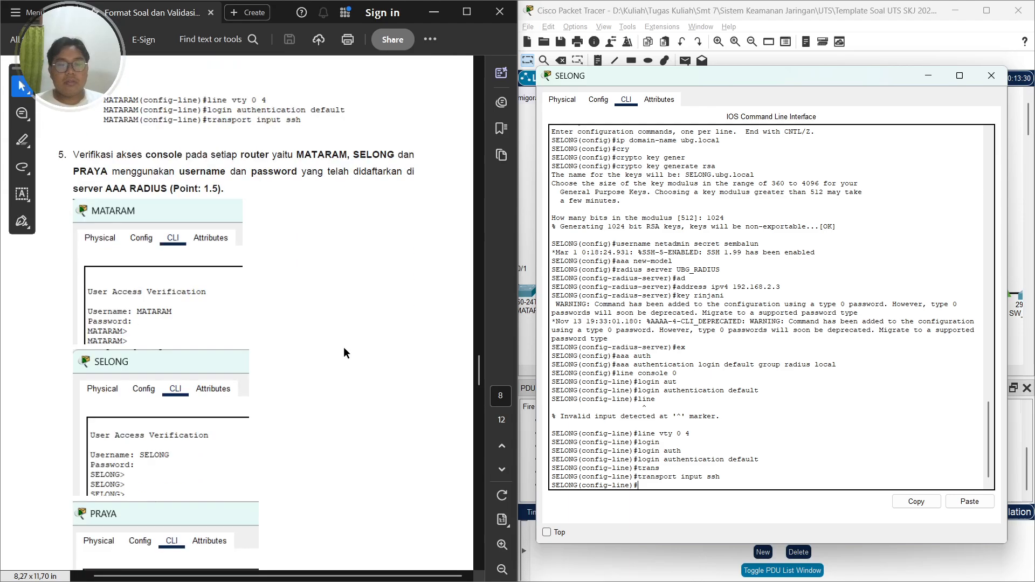
{"action": "type", "text": "end"}
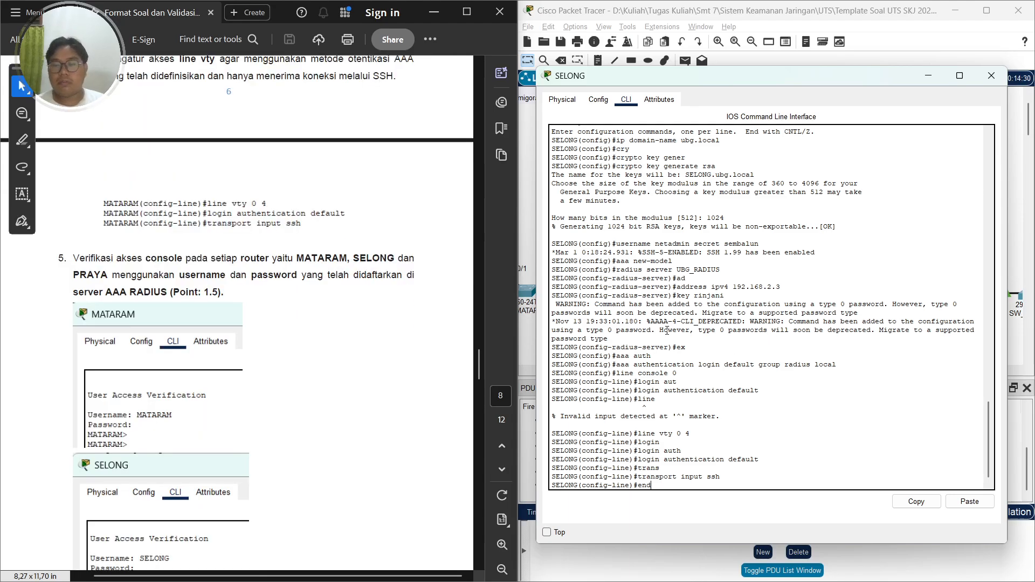
{"action": "key", "text": "Return"}
{"action": "key", "text": "Return"}
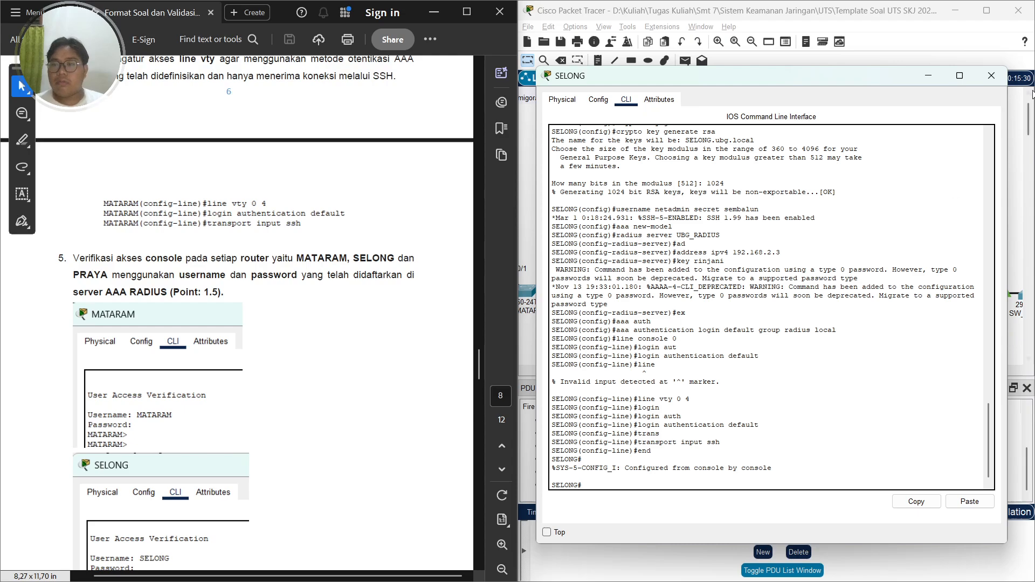
{"action": "left_click", "coordinate": [991, 75]}
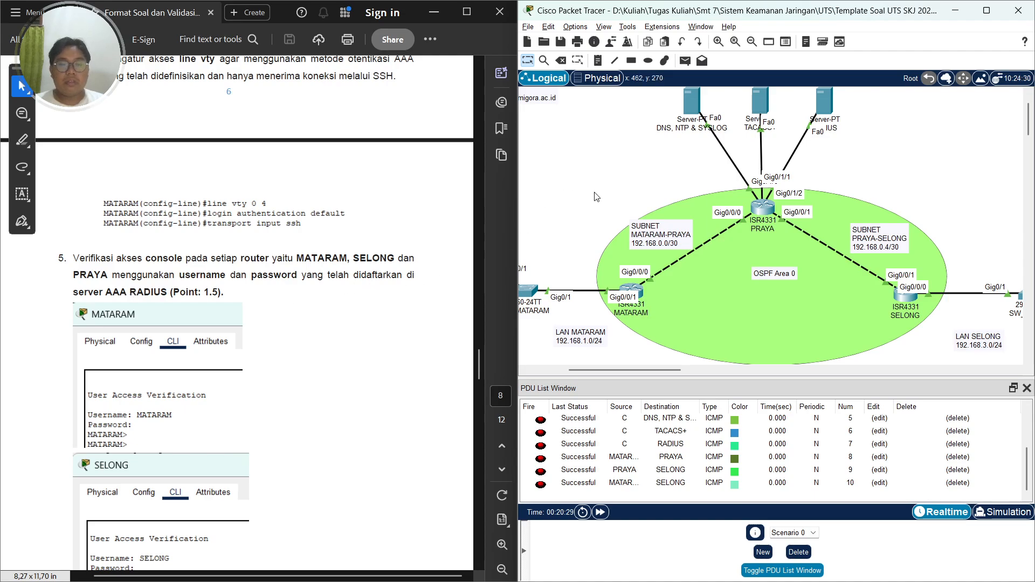
Open MATARAM's CLI, exit the session, and log back in at the console as MATARAM with its password
{"action": "scroll", "coordinate": [809, 253], "scroll_direction": "up", "scroll_amount": 1}
{"action": "scroll", "coordinate": [809, 252], "scroll_direction": "down", "scroll_amount": 2}
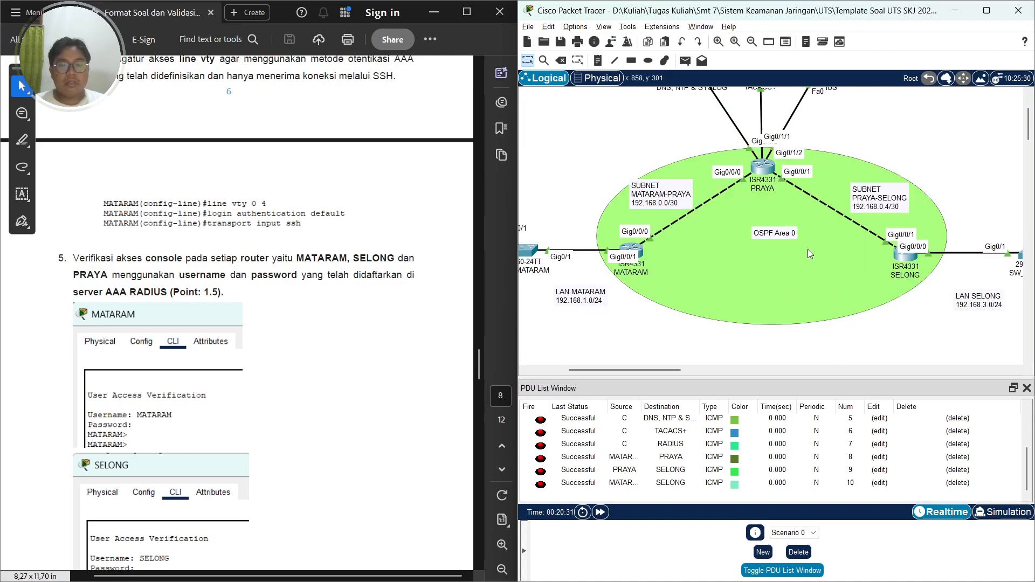
{"action": "left_click", "coordinate": [631, 251]}
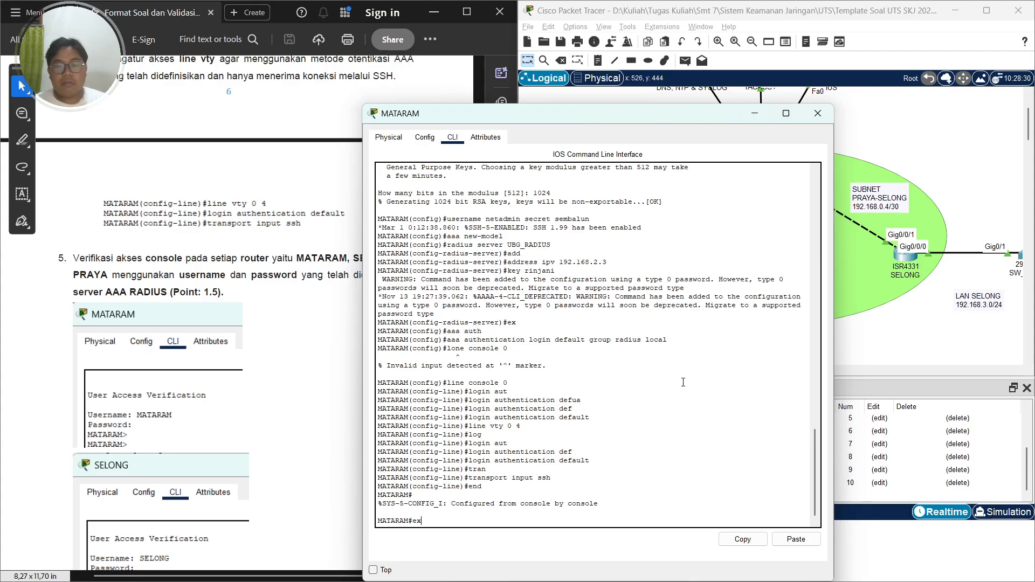
{"action": "type", "text": "ex"}
{"action": "key", "text": "Return"}
{"action": "key", "text": "Return"}
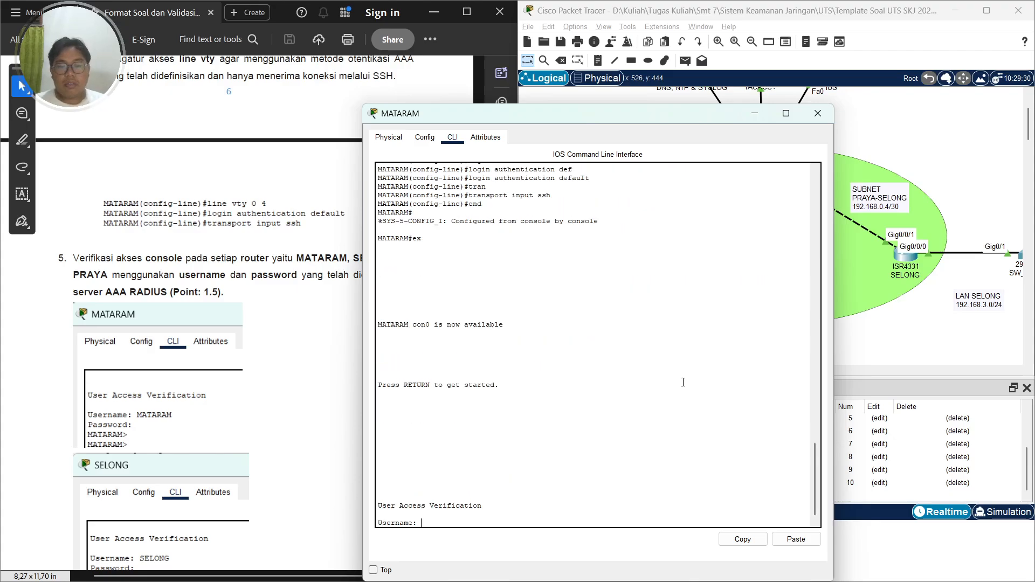
{"action": "key", "text": "Caps_Lock"}
{"action": "type", "text": "MATARAM"}
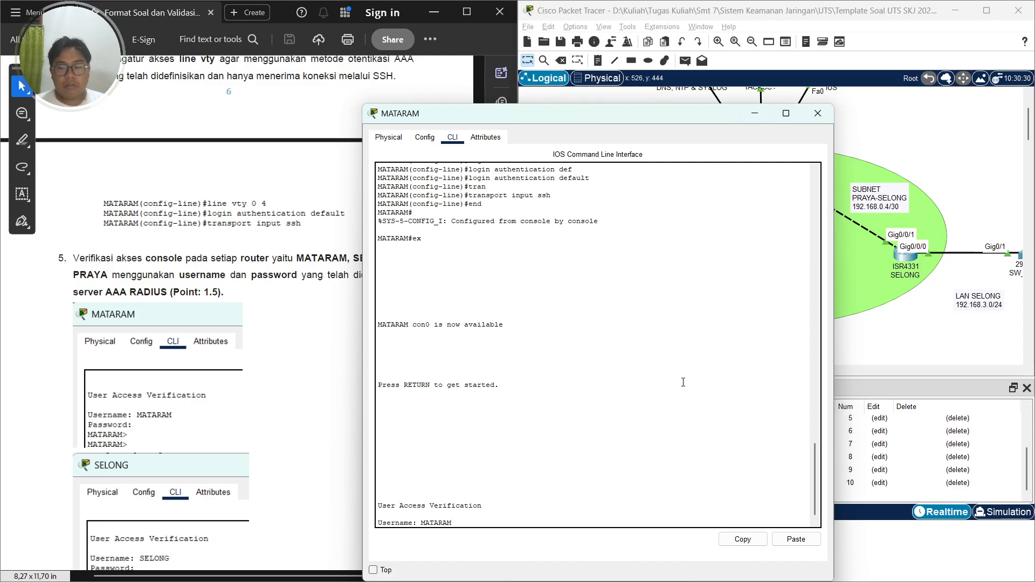
{"action": "key", "text": "Return"}
{"action": "key", "text": "Return"}
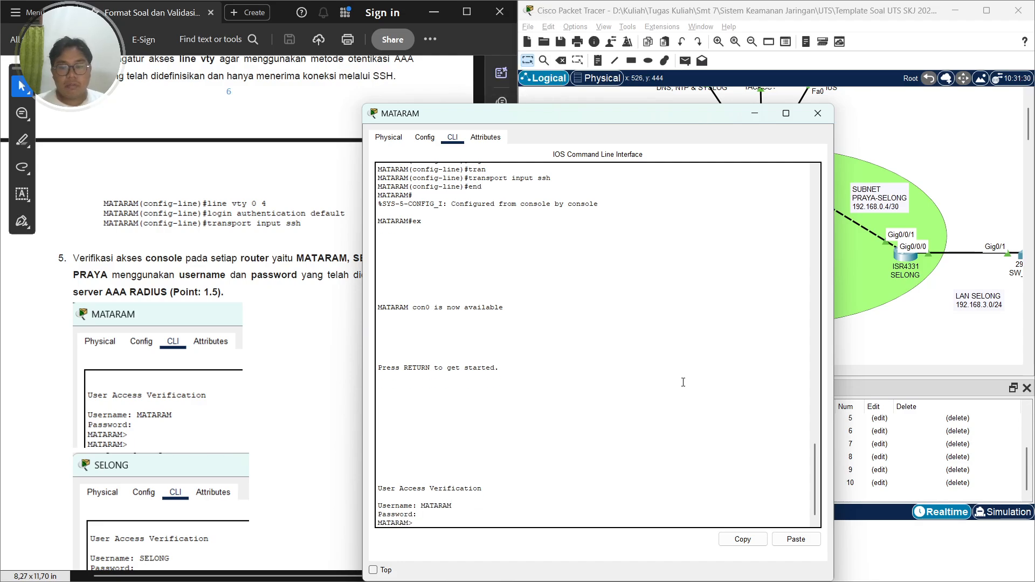
{"action": "key", "text": "Caps_Lock"}
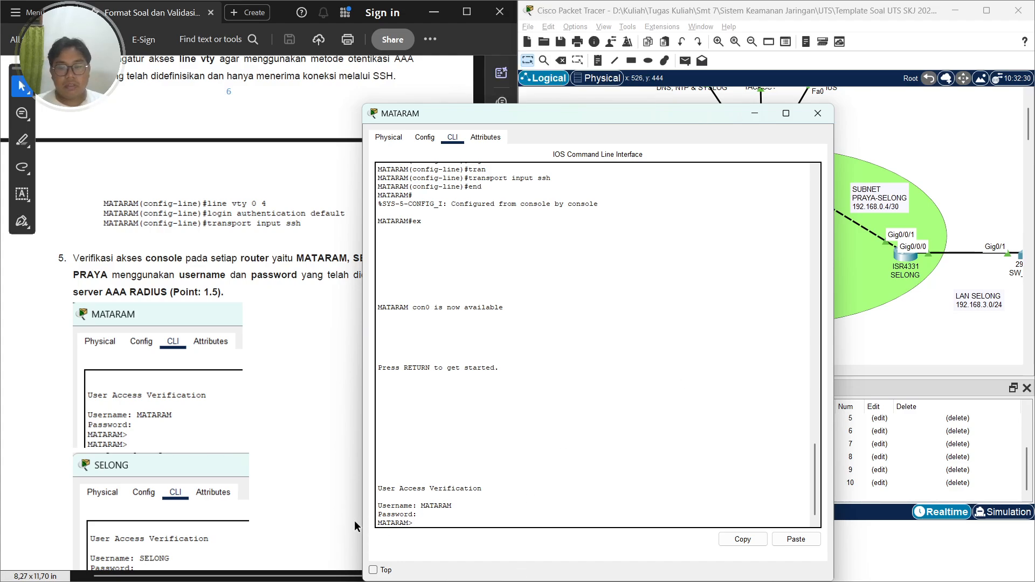
{"action": "left_click_drag", "start_coordinate": [380, 522], "coordinate": [428, 522]}
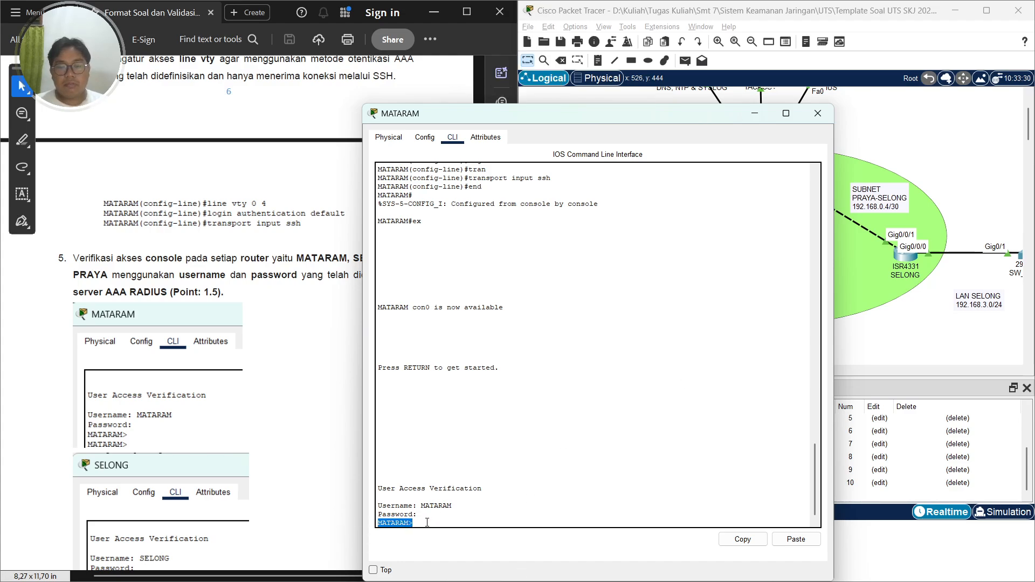
{"action": "left_click", "coordinate": [421, 524]}
{"action": "left_click_drag", "start_coordinate": [420, 523], "coordinate": [378, 523]}
{"action": "left_click", "coordinate": [409, 515]}
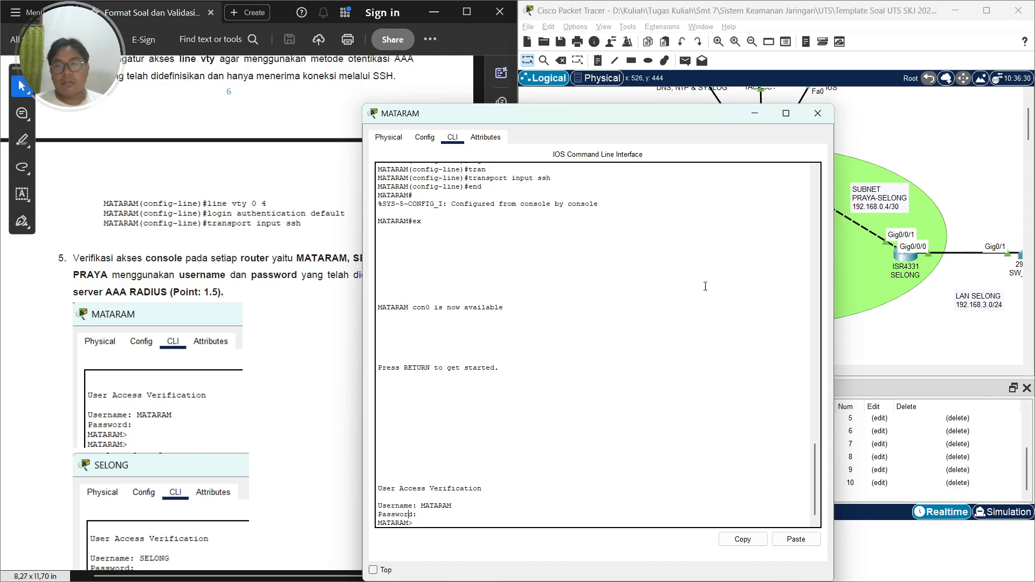
{"action": "left_click", "coordinate": [818, 114]}
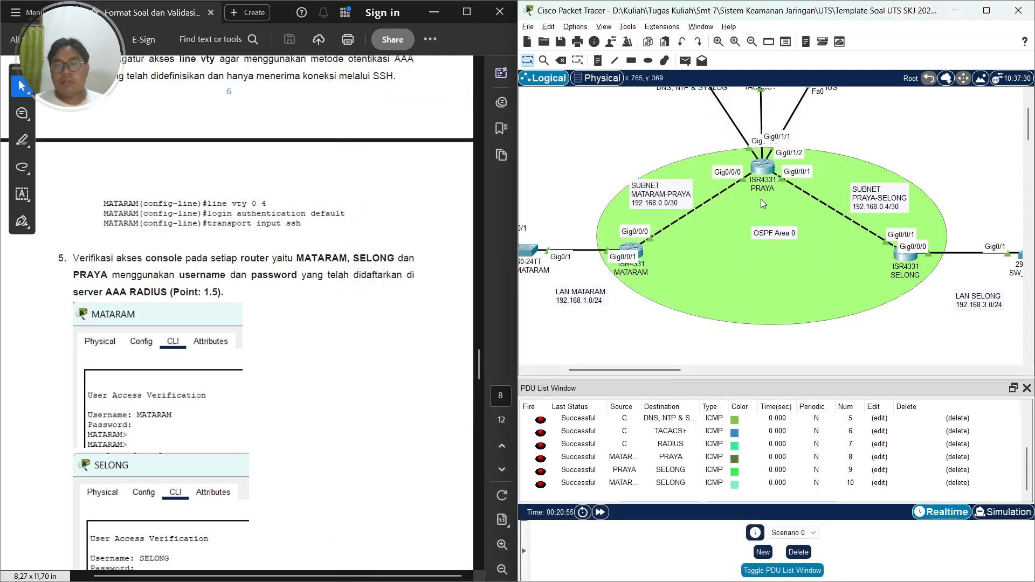
Open SELONG's CLI, exit the session, and log back in at the console as SELONG with its password
{"action": "scroll", "coordinate": [283, 395], "scroll_direction": "down", "scroll_amount": 5}
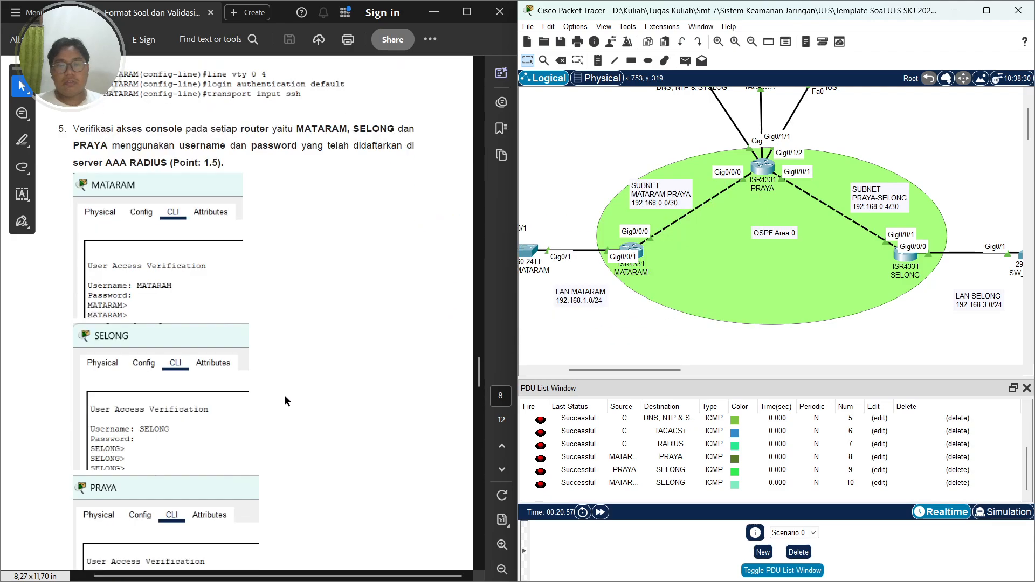
{"action": "left_click", "coordinate": [906, 254]}
{"action": "key", "text": "Return"}
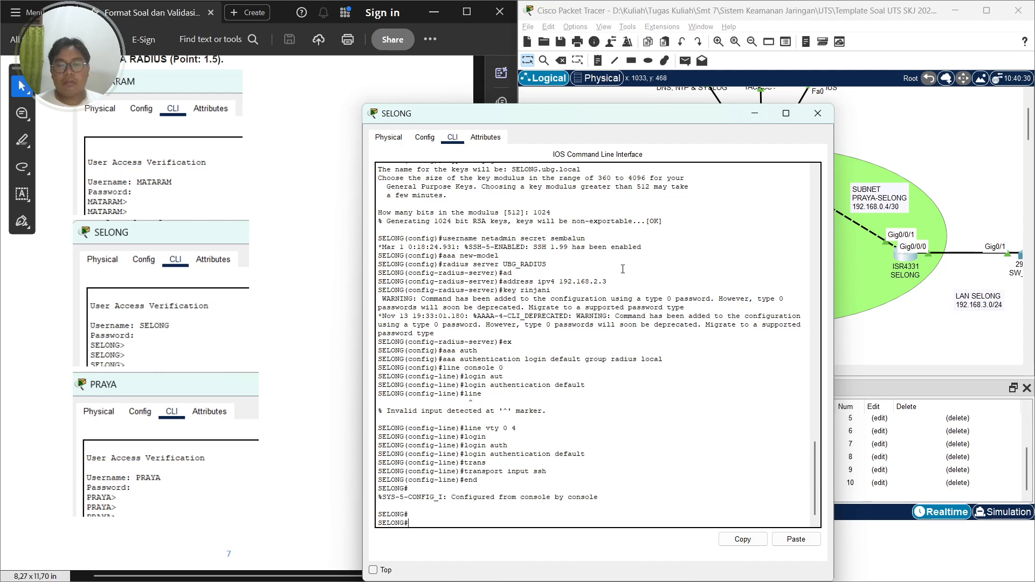
{"action": "type", "text": "ex"}
{"action": "key", "text": "Return"}
{"action": "key", "text": "Return"}
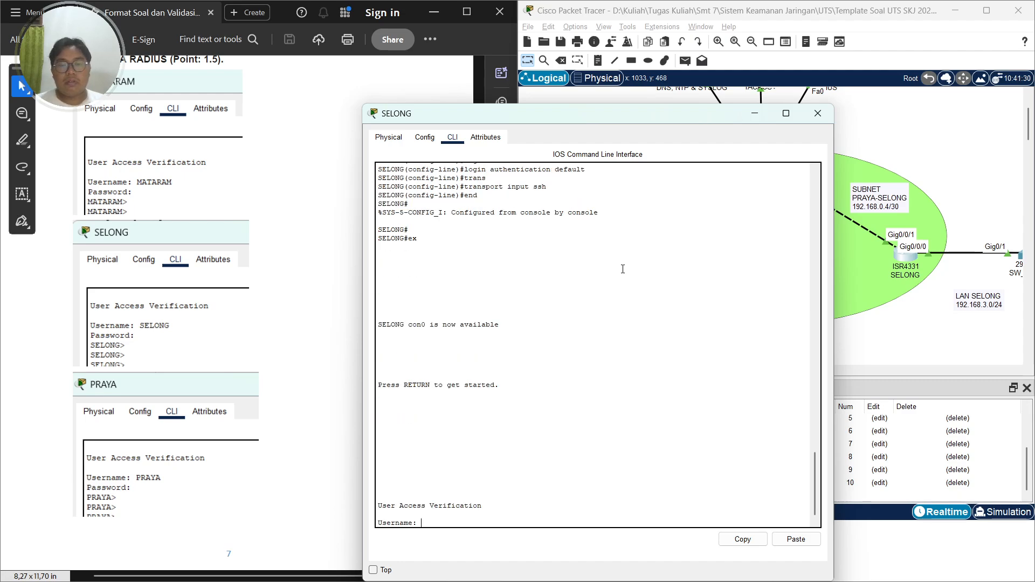
{"action": "key", "text": "Caps_Lock"}
{"action": "type", "text": "SELONG"}
{"action": "key", "text": "Return"}
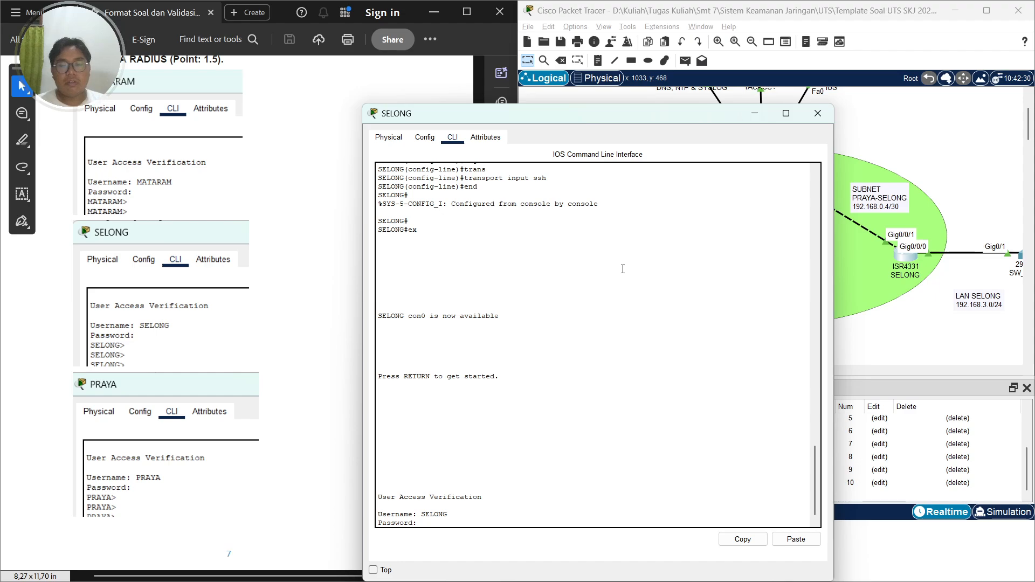
{"action": "key", "text": "Return"}
{"action": "key", "text": "Caps_Lock"}
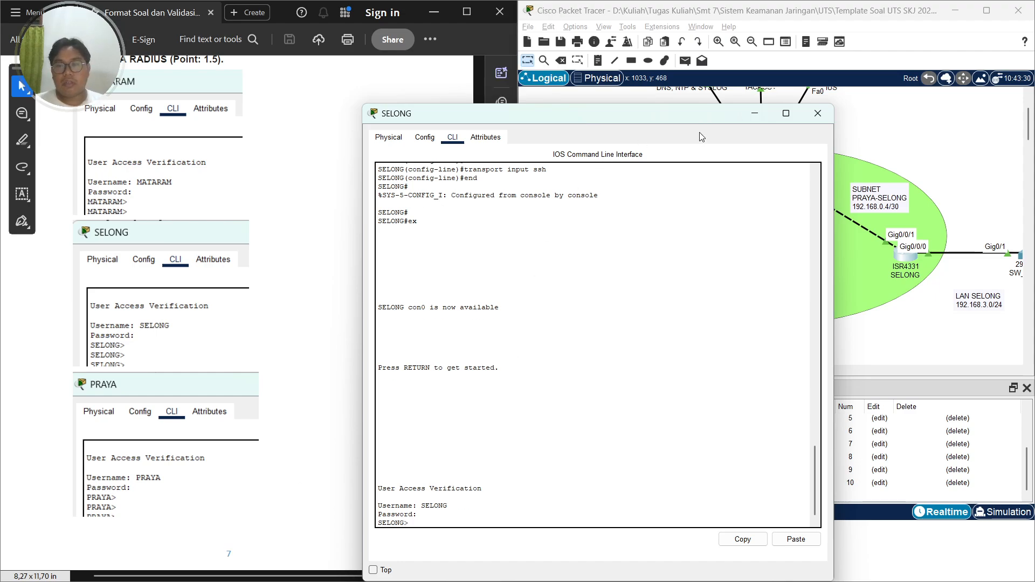
Open PRAYA's CLI, exit the session, and log back in at the console as PRAYA with its password
{"action": "left_click", "coordinate": [818, 113]}
{"action": "left_click", "coordinate": [752, 168]}
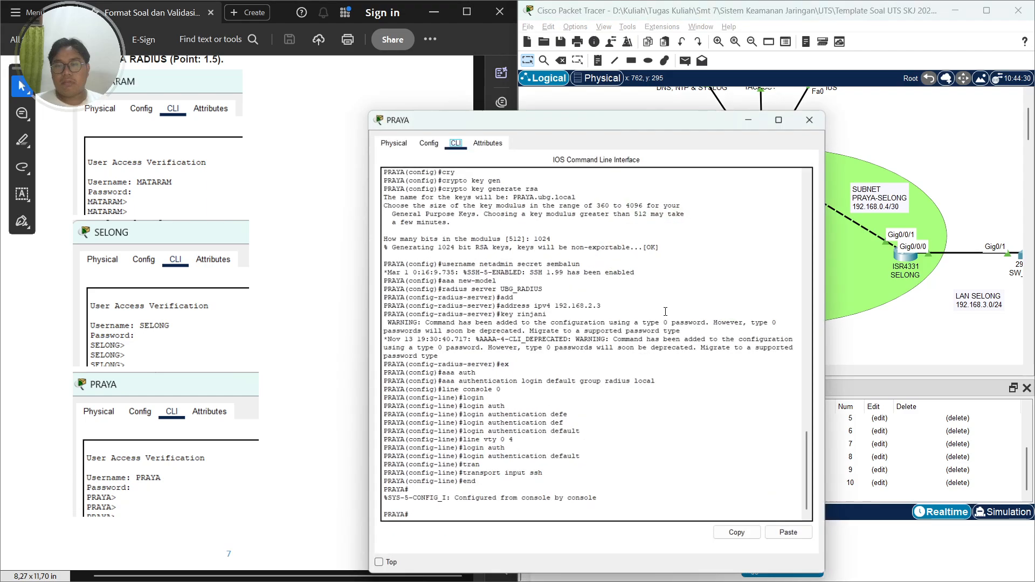
{"action": "type", "text": "ex"}
{"action": "key", "text": "Return"}
{"action": "key", "text": "Return"}
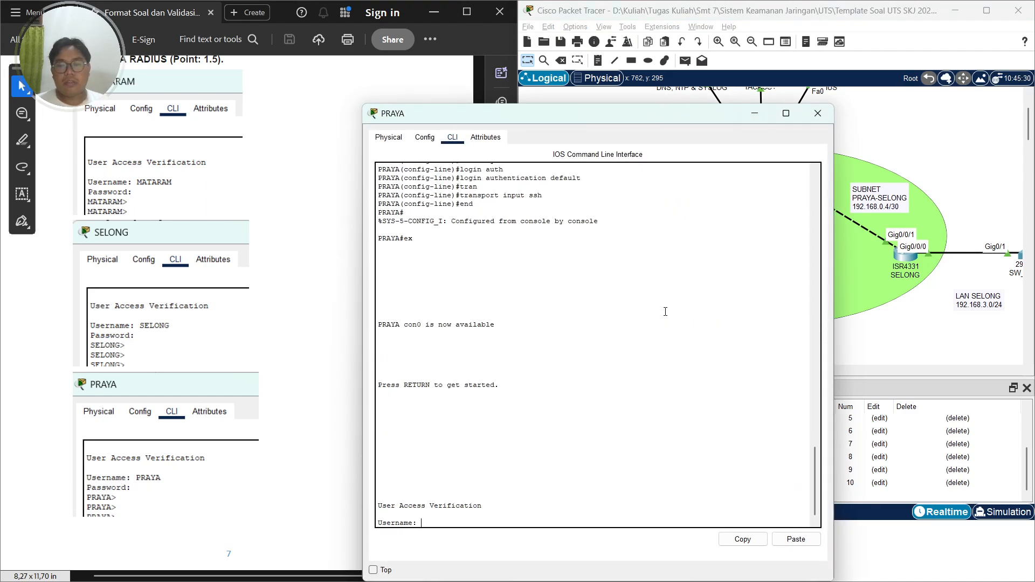
{"action": "key", "text": "Caps_Lock"}
{"action": "type", "text": "PRAYA"}
{"action": "key", "text": "Return"}
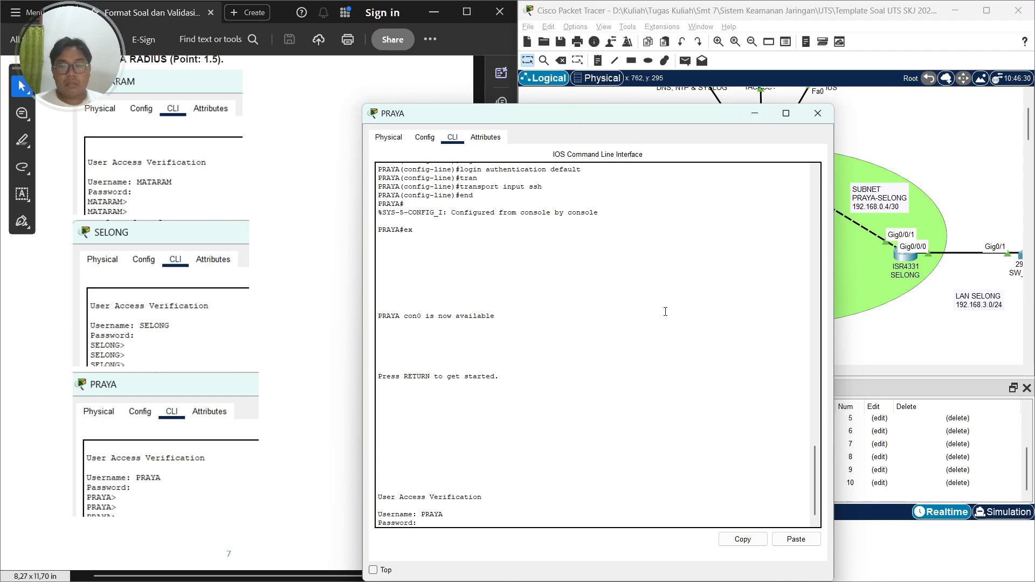
{"action": "key", "text": "Return"}
{"action": "key", "text": "Caps_Lock"}
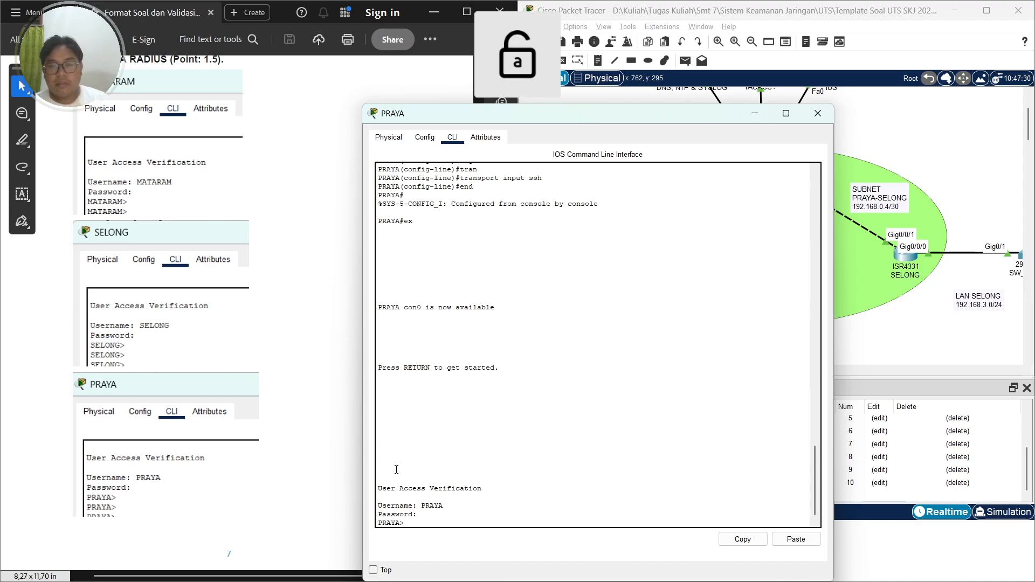
{"action": "left_click", "coordinate": [816, 114]}
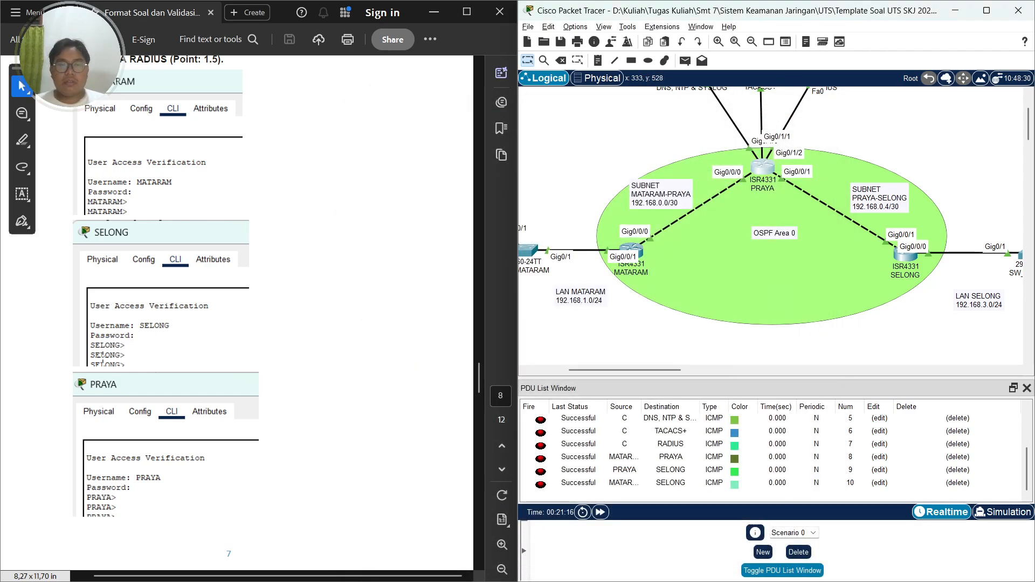
From PC A's command prompt, SSH to MATARAM at 192.168.1.254 as user MATARAM and enter its password
{"action": "scroll", "coordinate": [162, 310], "scroll_direction": "down", "scroll_amount": 6}
{"action": "scroll", "coordinate": [165, 316], "scroll_direction": "down", "scroll_amount": 3}
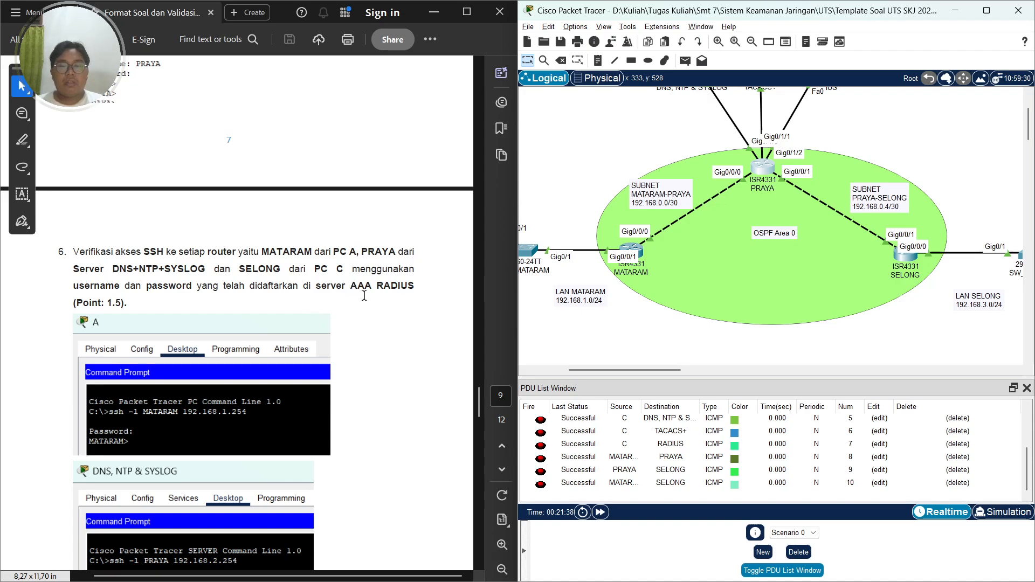
{"action": "scroll", "coordinate": [264, 379], "scroll_direction": "down", "scroll_amount": 3}
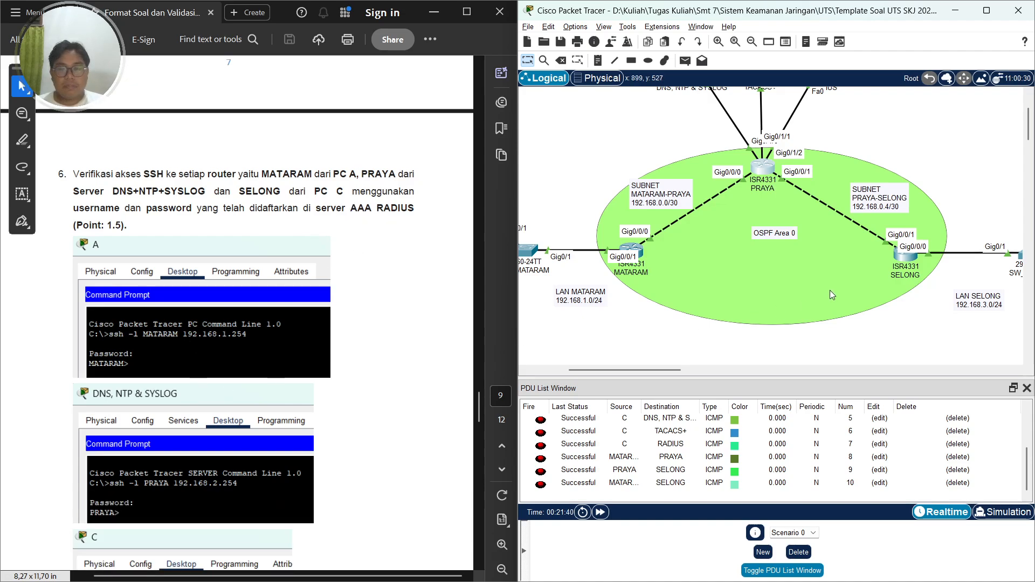
{"action": "left_click_drag", "start_coordinate": [665, 371], "coordinate": [627, 371]}
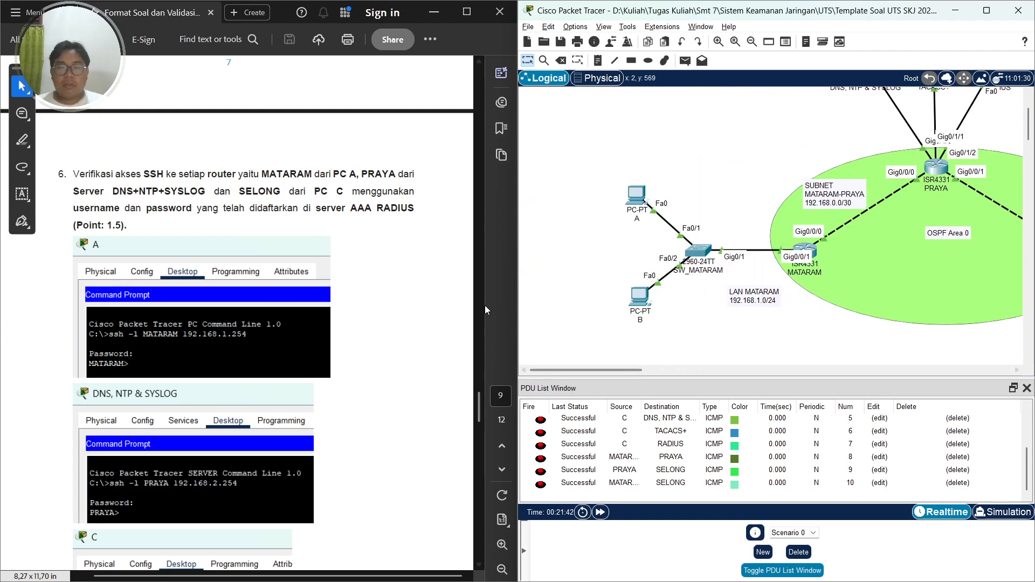
{"action": "left_click", "coordinate": [641, 209]}
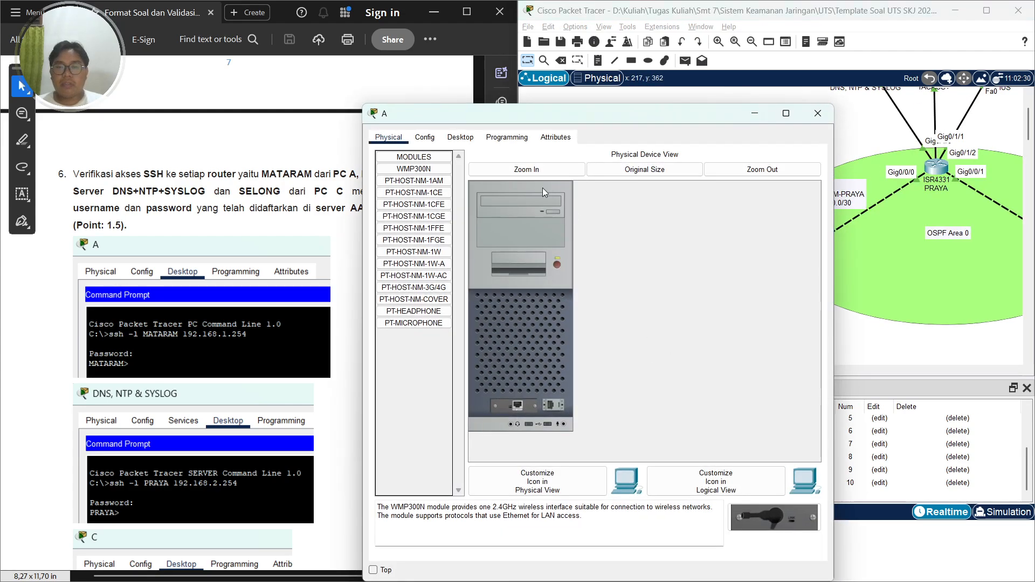
{"action": "left_click", "coordinate": [462, 138]}
{"action": "left_click", "coordinate": [655, 194]}
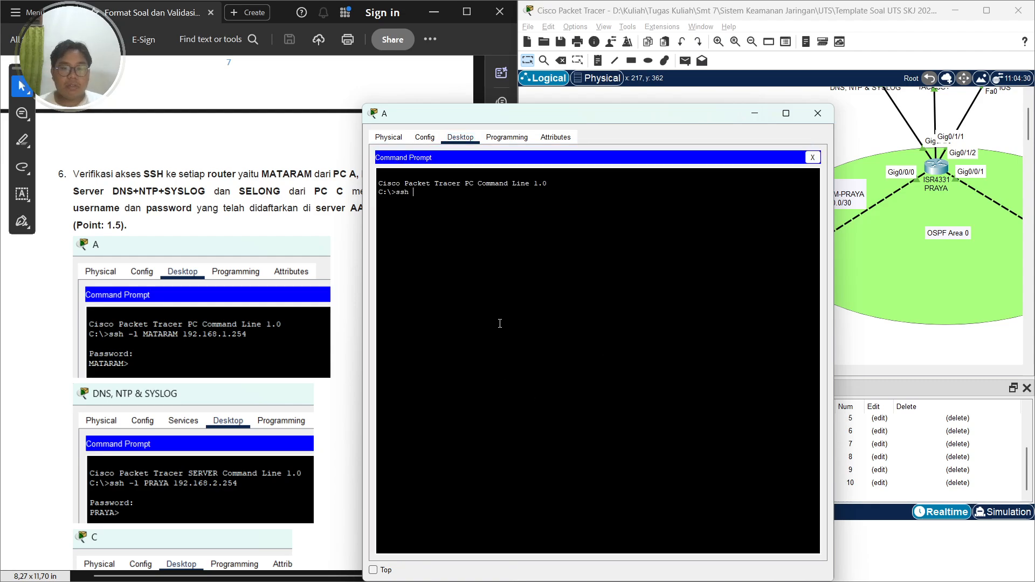
{"action": "key", "text": "Caps_Lock"}
{"action": "type", "text": "ssh -l MAT"}
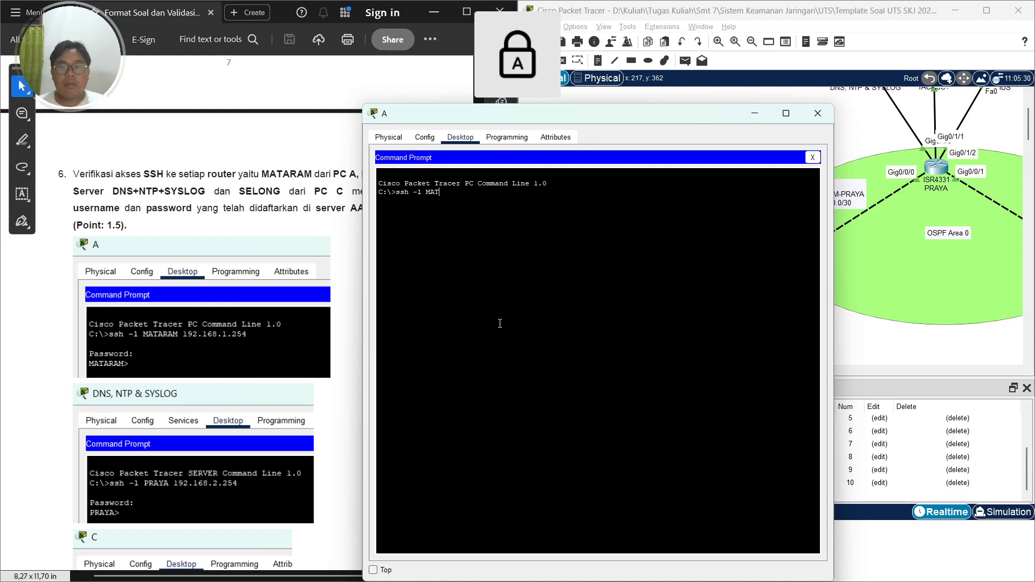
{"action": "type", "text": "ARAM"}
{"action": "key", "text": "Caps_Lock"}
{"action": "type", "text": "192.168.1.254"}
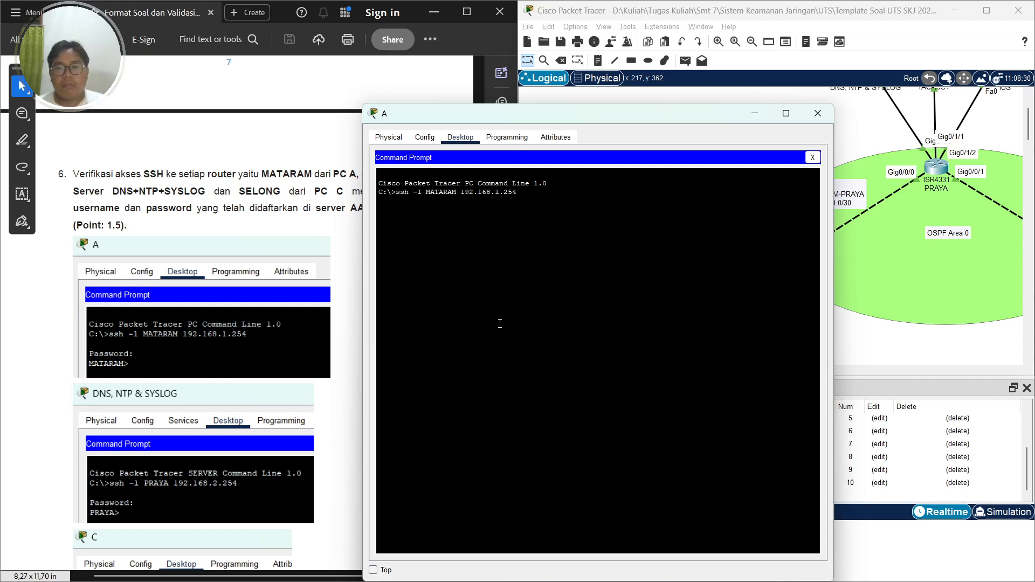
{"action": "key", "text": "Return"}
{"action": "key", "text": "Caps_Lock"}
{"action": "key", "text": "Return"}
{"action": "key", "text": "Caps_Lock"}
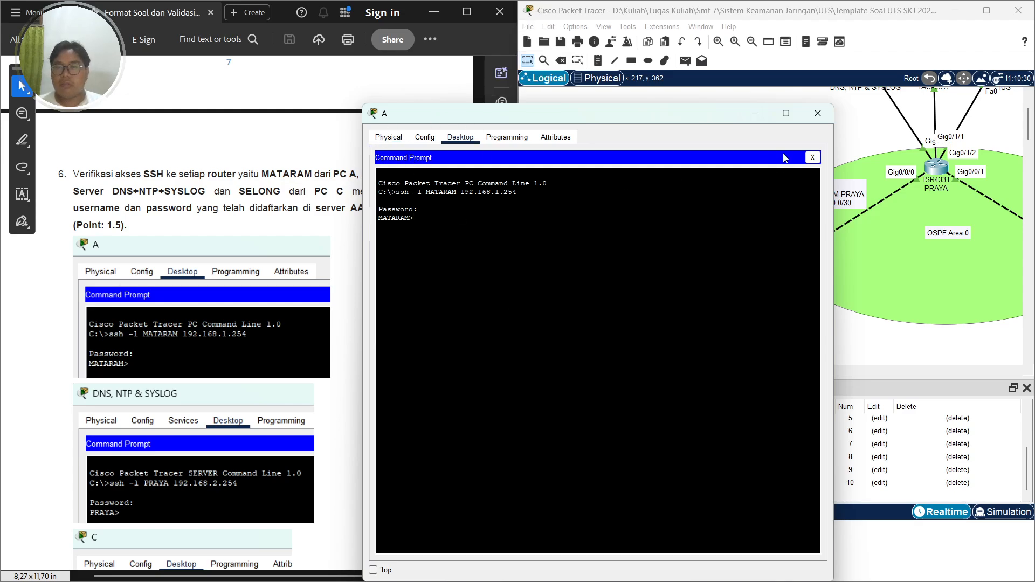
{"action": "left_click", "coordinate": [818, 113]}
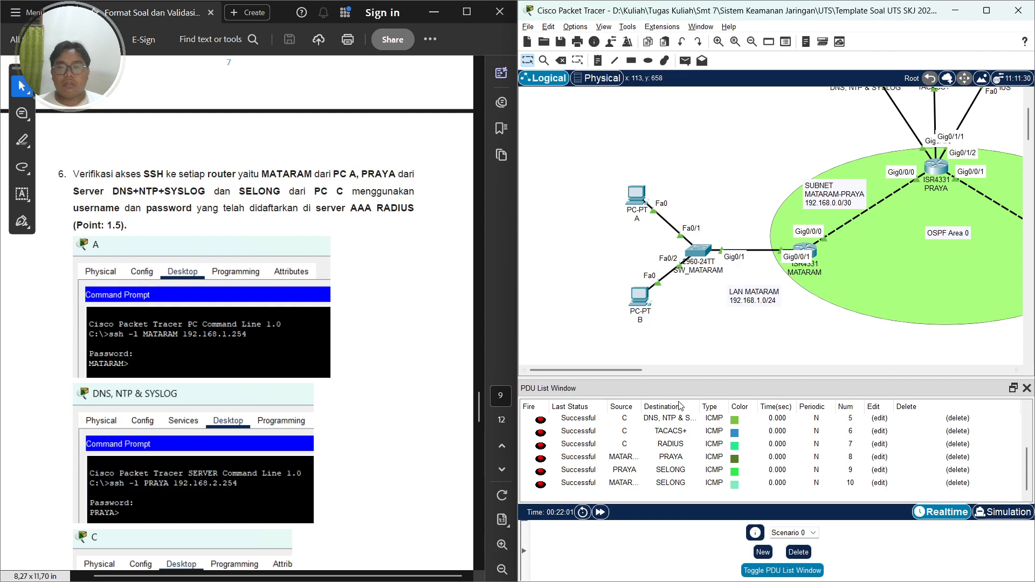
From the DNS, NTP & SYSLOG server's command prompt, SSH to PRAYA at 192.168.2.254 as user PRAYA and enter its password
{"action": "mouse_move", "coordinate": [610, 370]}
{"action": "left_mouse_down"}
{"action": "mouse_move", "coordinate": [685, 371]}
{"action": "mouse_move", "coordinate": [603, 373]}
{"action": "left_mouse_up"}
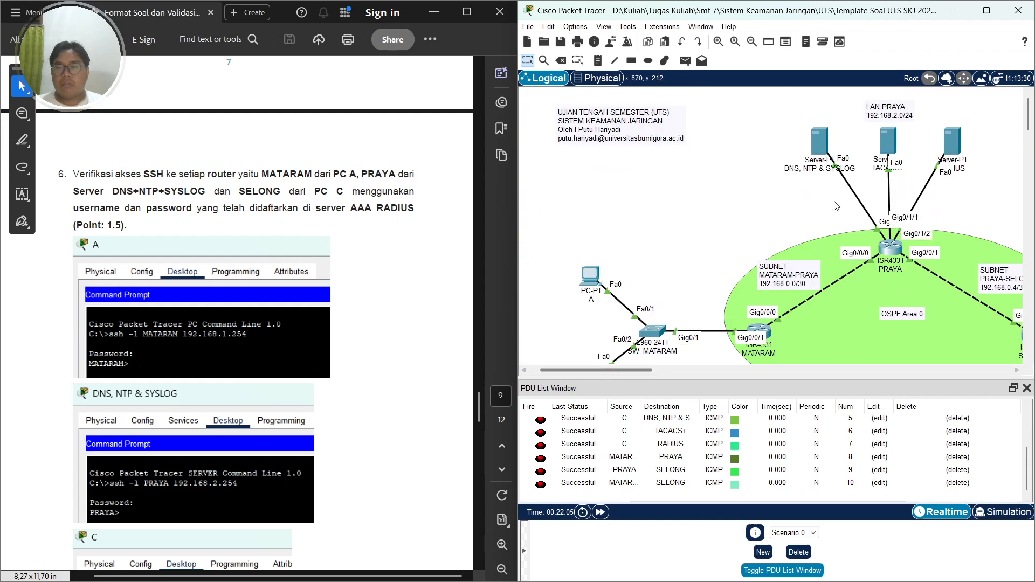
{"action": "left_click", "coordinate": [821, 141]}
{"action": "left_click", "coordinate": [500, 157]}
{"action": "left_click", "coordinate": [639, 237]}
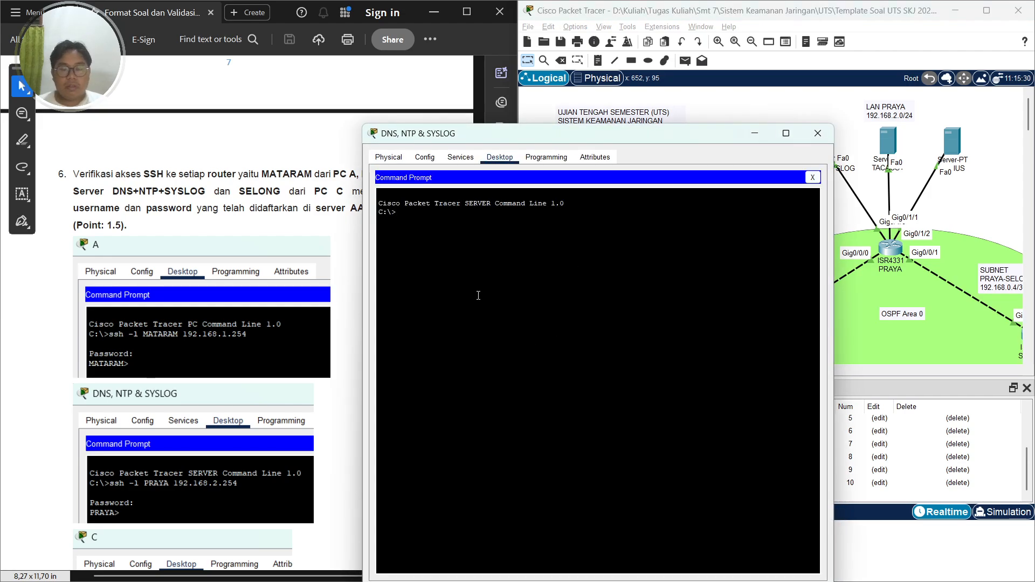
{"action": "type", "text": "ssh -l"}
{"action": "key", "text": "Caps_Lock"}
{"action": "type", "text": "PRAYA"}
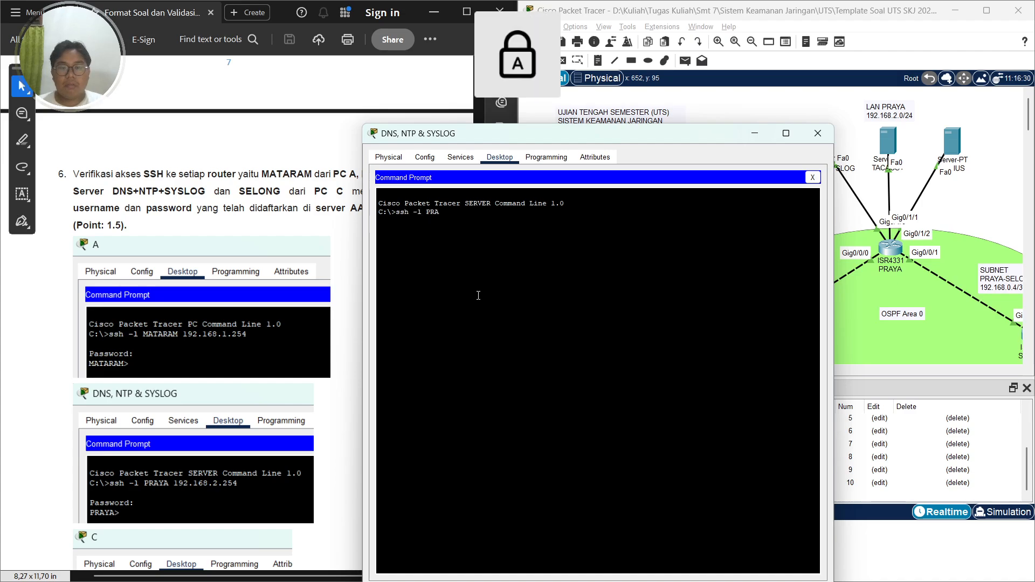
{"action": "key", "text": "Caps_Lock"}
{"action": "type", "text": "192,16"}
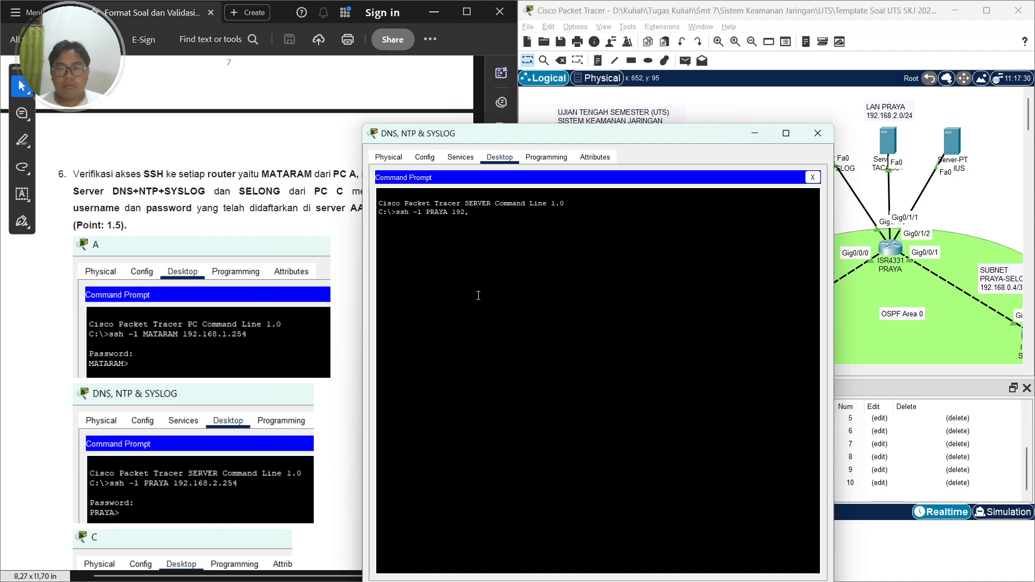
{"action": "key", "text": "BackSpace"}
{"action": "type", "text": "8."}
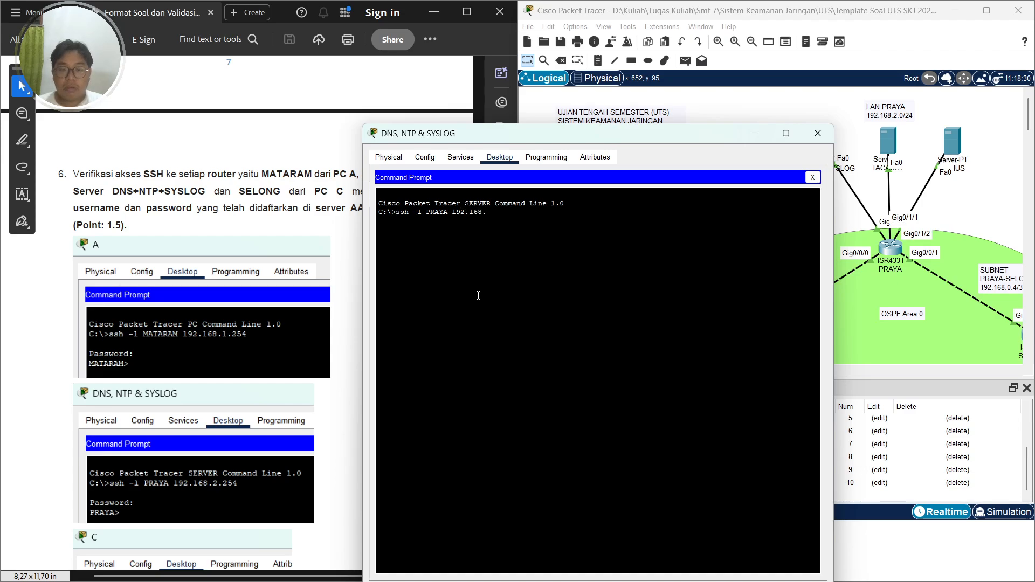
{"action": "type", "text": "2.254"}
{"action": "key", "text": "Return"}
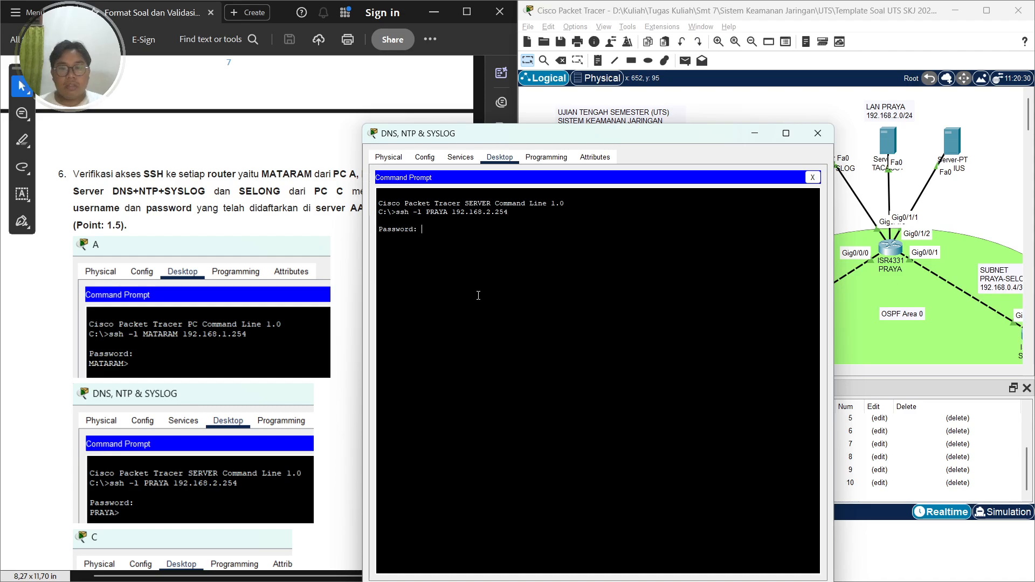
{"action": "key", "text": "Caps_Lock"}
{"action": "key", "text": "Return"}
{"action": "key", "text": "Caps_Lock"}
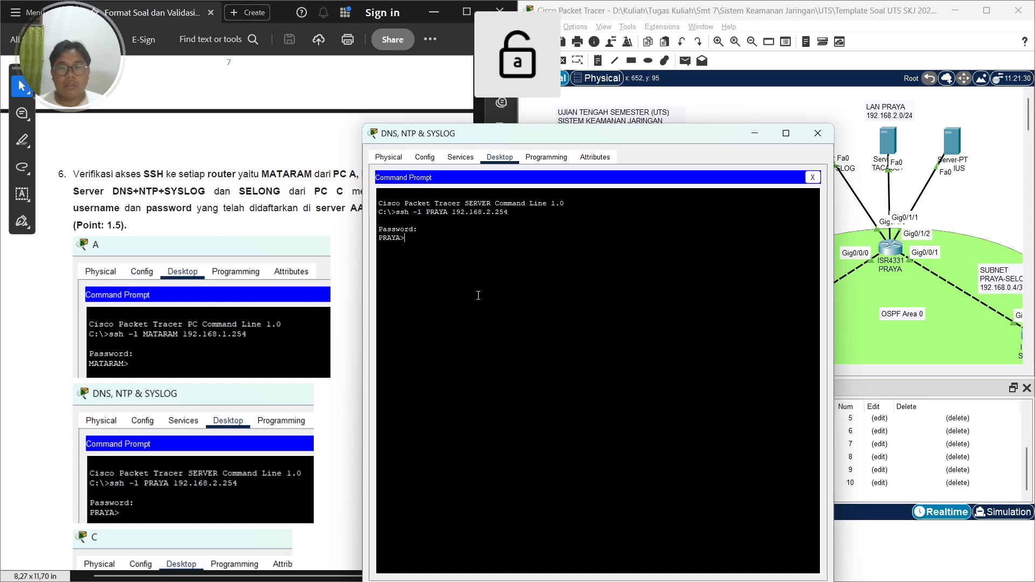
{"action": "left_click", "coordinate": [818, 133]}
From PC C's command prompt, SSH to SELONG at 192.168.3.1 as user SELONG and enter its password
{"action": "left_click_drag", "start_coordinate": [628, 370], "coordinate": [728, 370]}
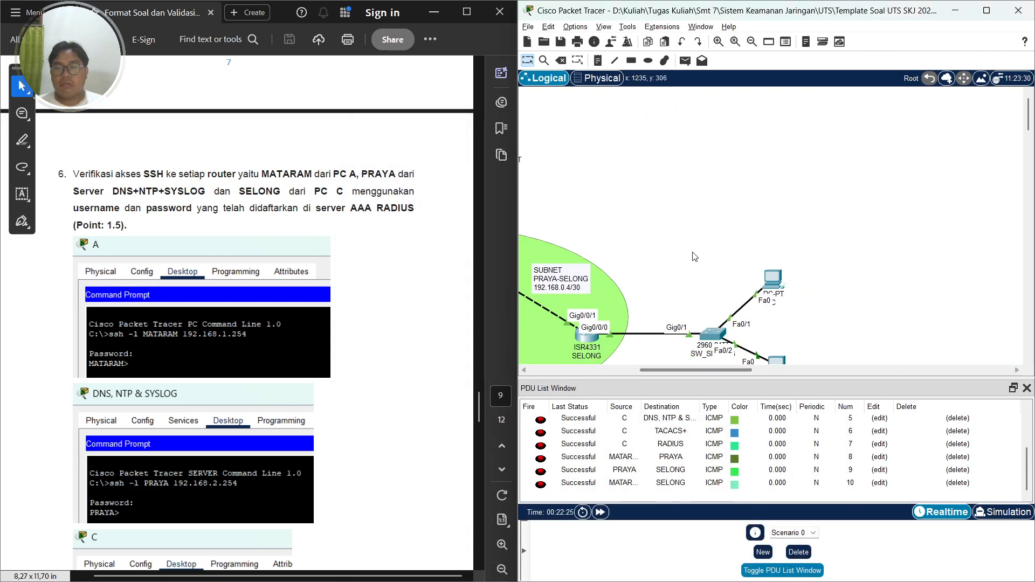
{"action": "left_click", "coordinate": [596, 263]}
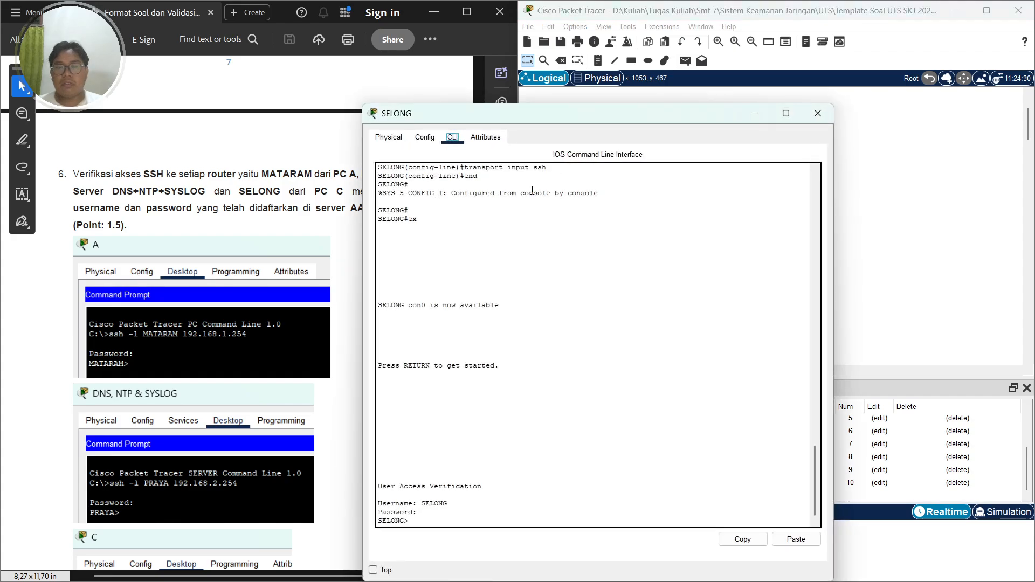
{"action": "left_click", "coordinate": [818, 113]}
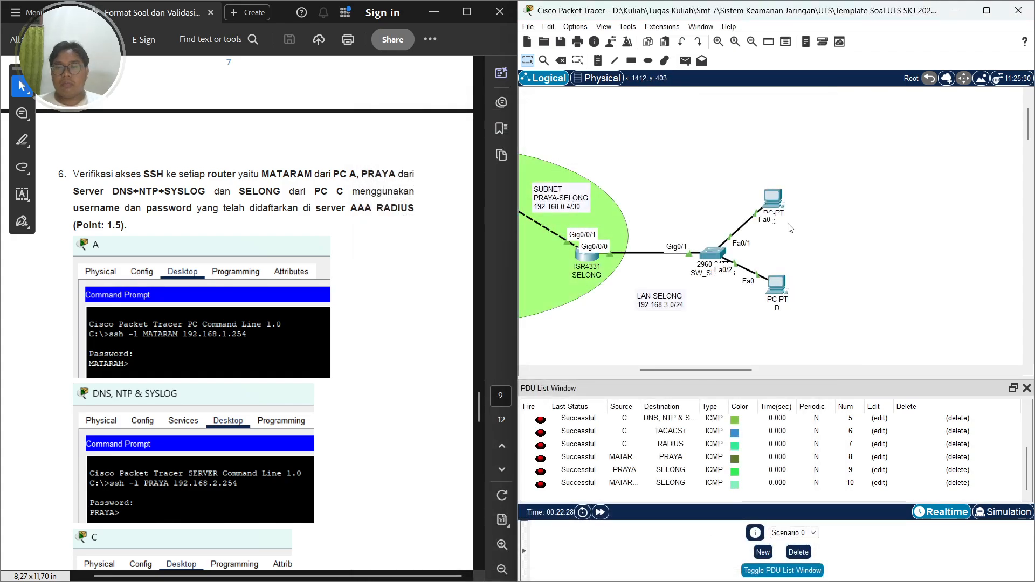
{"action": "left_click", "coordinate": [772, 199]}
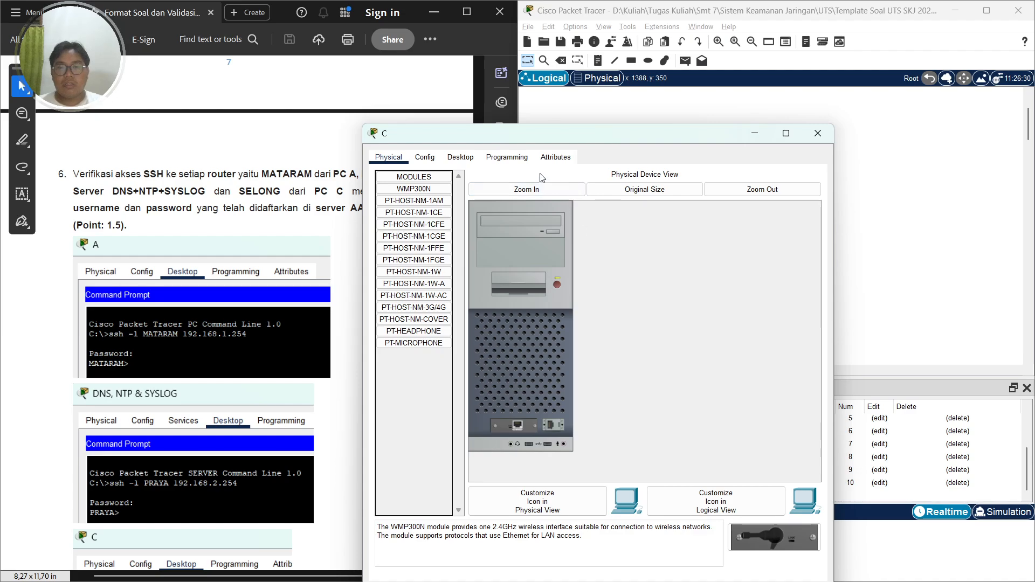
{"action": "left_click", "coordinate": [460, 157]}
{"action": "left_click", "coordinate": [682, 215]}
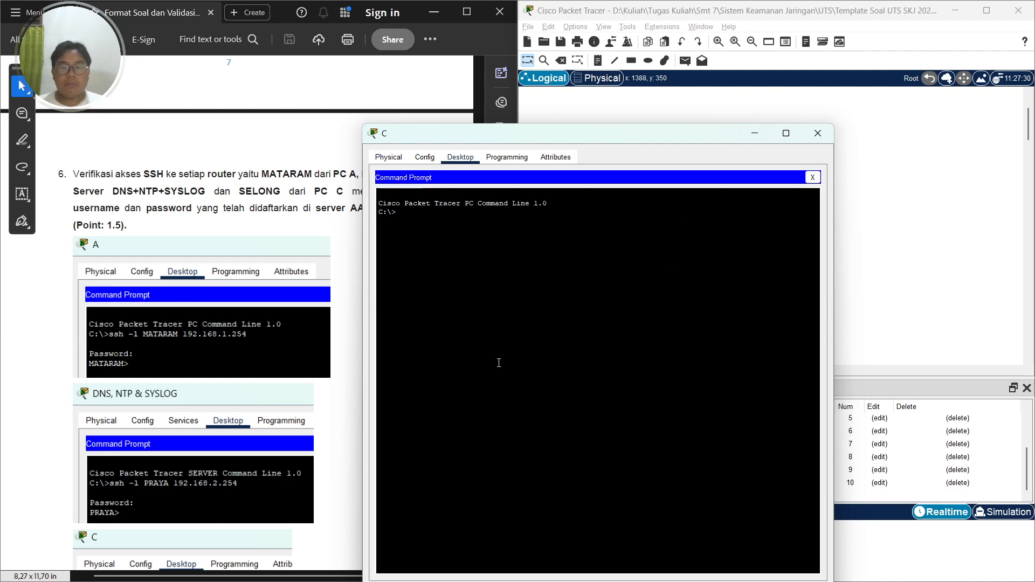
{"action": "scroll", "coordinate": [237, 434], "scroll_direction": "down", "scroll_amount": 4}
{"action": "key", "text": "Caps_Lock"}
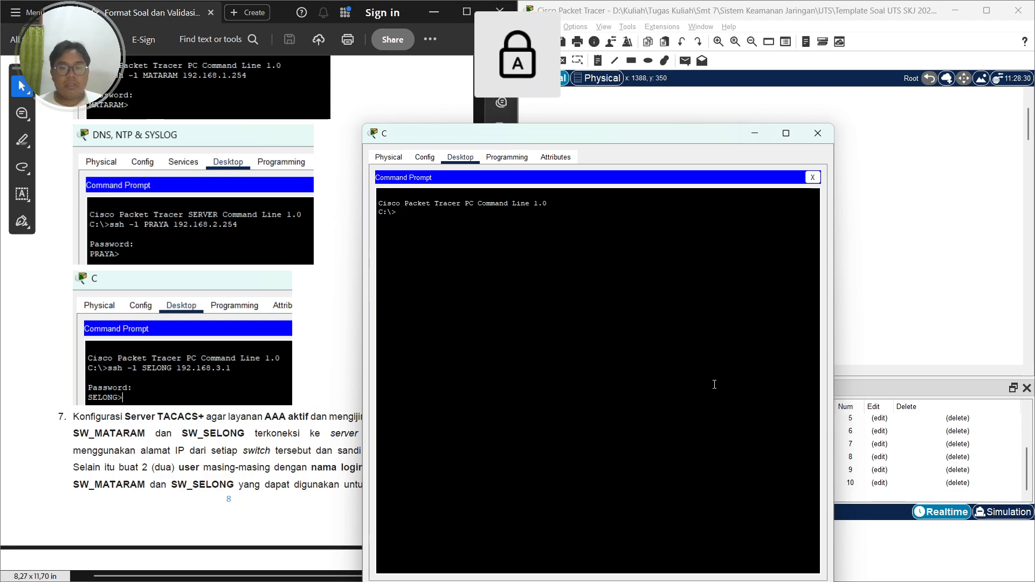
{"action": "key", "text": "Caps_Lock"}
{"action": "type", "text": "ssh -"}
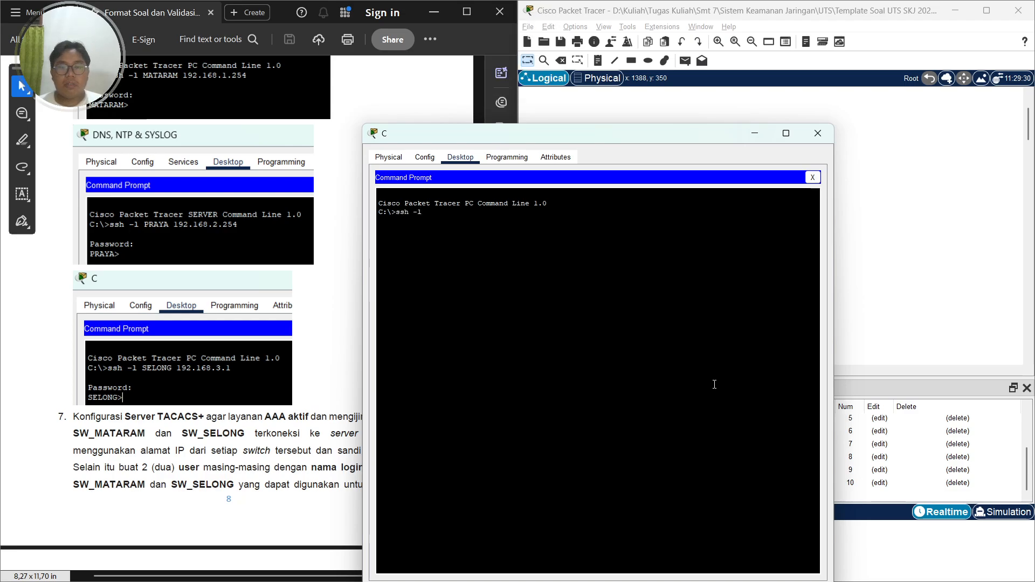
{"action": "type", "text": "l"}
{"action": "key", "text": "Caps_Lock"}
{"action": "type", "text": "SELONG"}
{"action": "key", "text": "Caps_Lock"}
{"action": "type", "text": "192.1"}
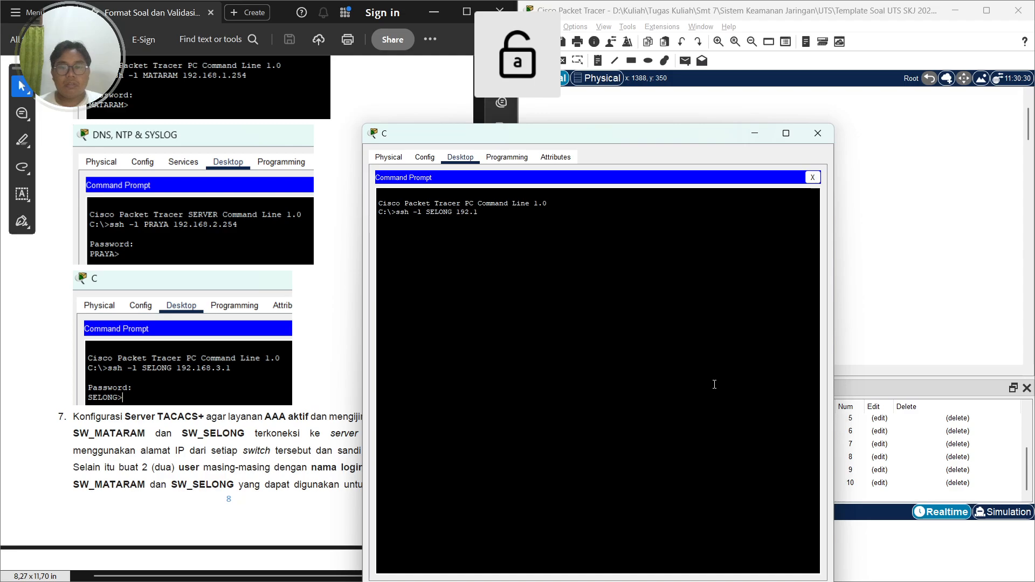
{"action": "type", "text": "68."}
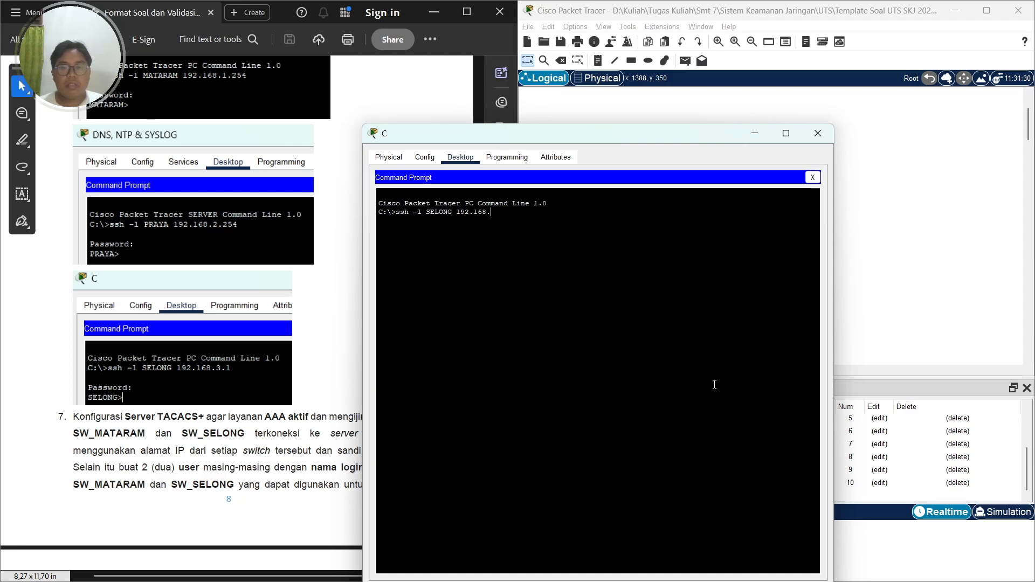
{"action": "type", "text": "3.1"}
{"action": "key", "text": "Caps_Lock"}
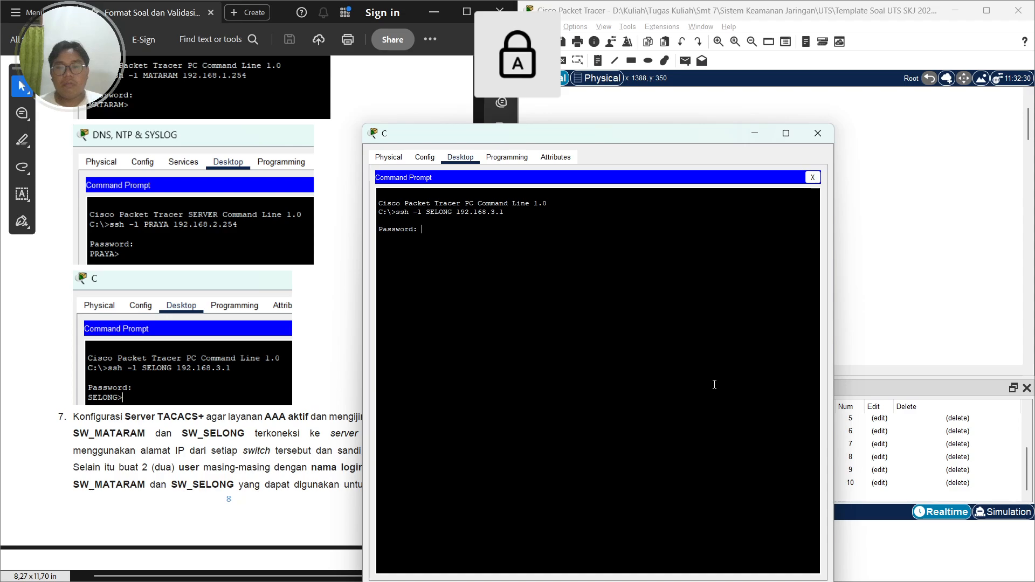
{"action": "key", "text": "Caps_Lock"}
{"action": "key", "text": "Return"}
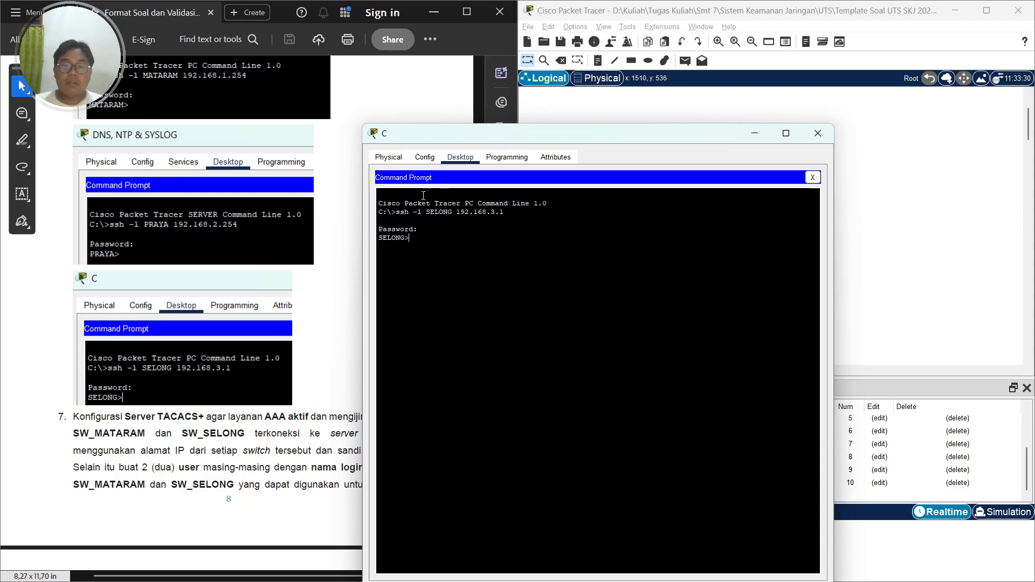
{"action": "left_click", "coordinate": [818, 133]}
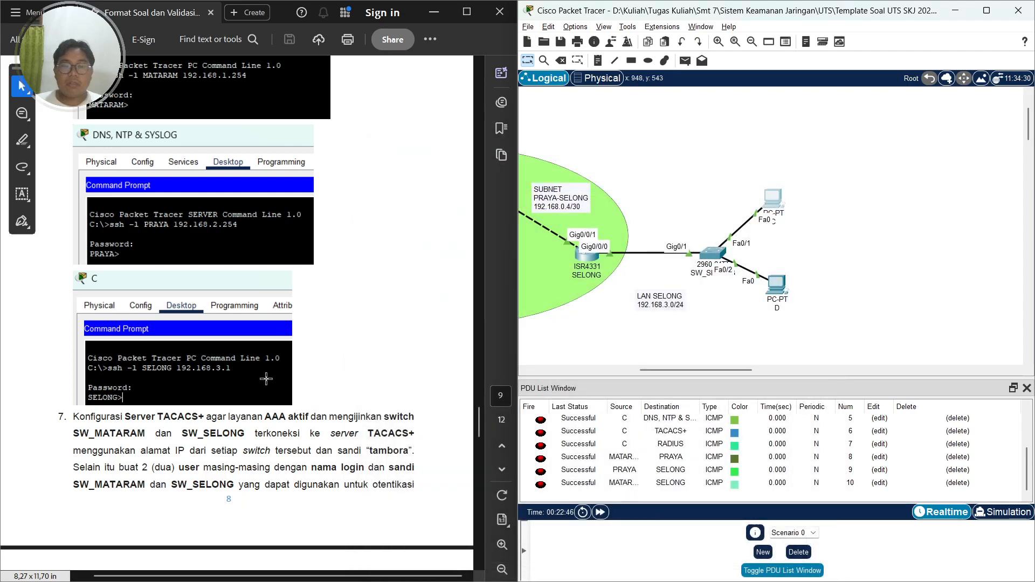
{"action": "scroll", "coordinate": [224, 383], "scroll_direction": "down", "scroll_amount": 4}
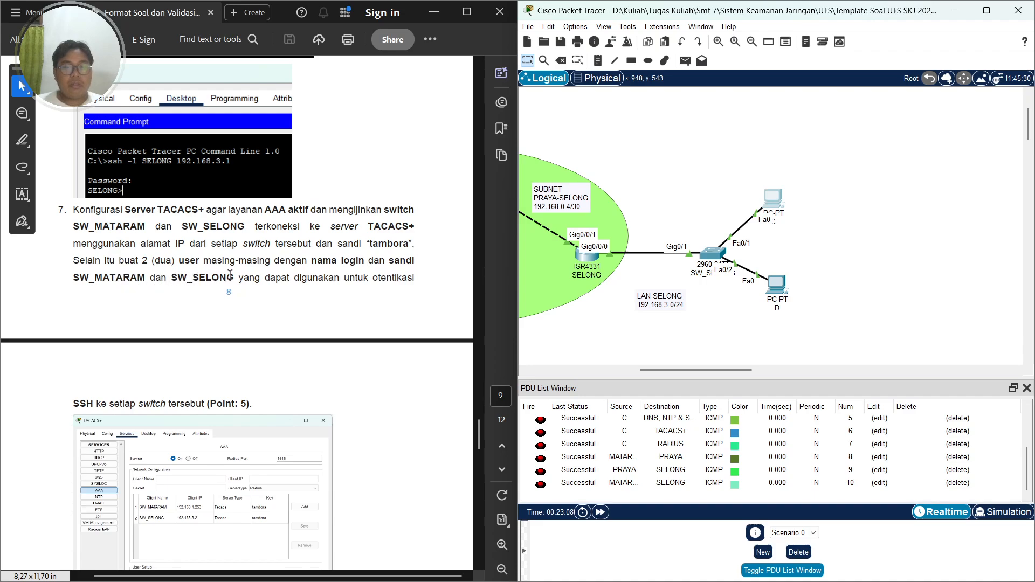
{"action": "scroll", "coordinate": [342, 285], "scroll_direction": "down", "scroll_amount": 4}
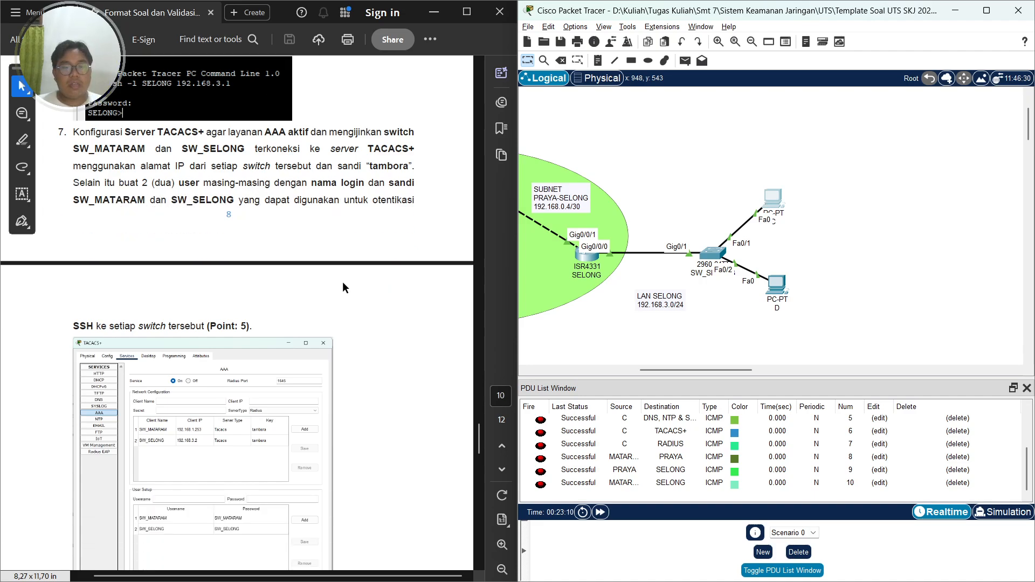
Open the TACACS+ server's AAA service and switch the service on
{"action": "scroll", "coordinate": [119, 299], "scroll_direction": "down", "scroll_amount": 1}
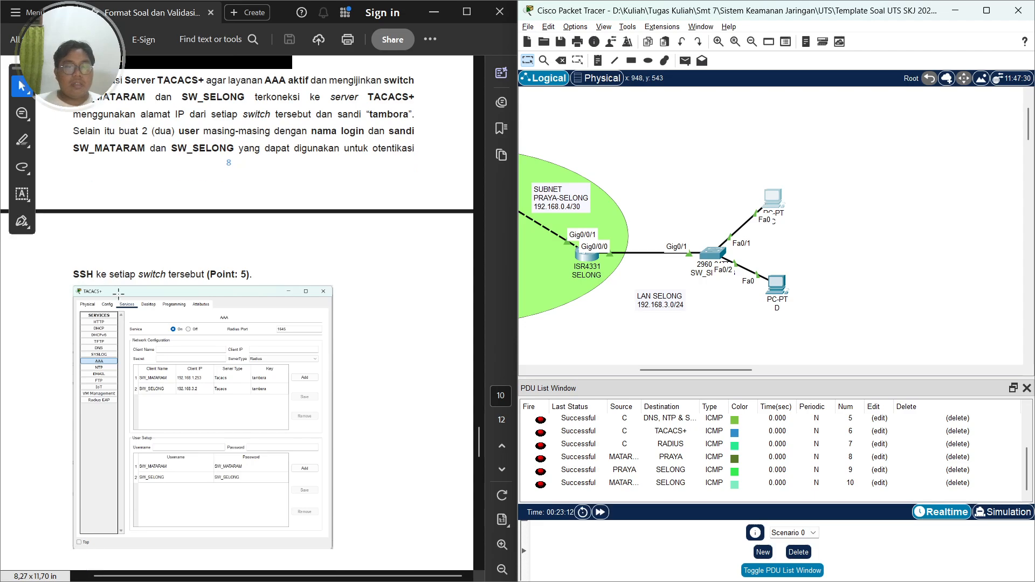
{"action": "scroll", "coordinate": [216, 273], "scroll_direction": "down", "scroll_amount": 4}
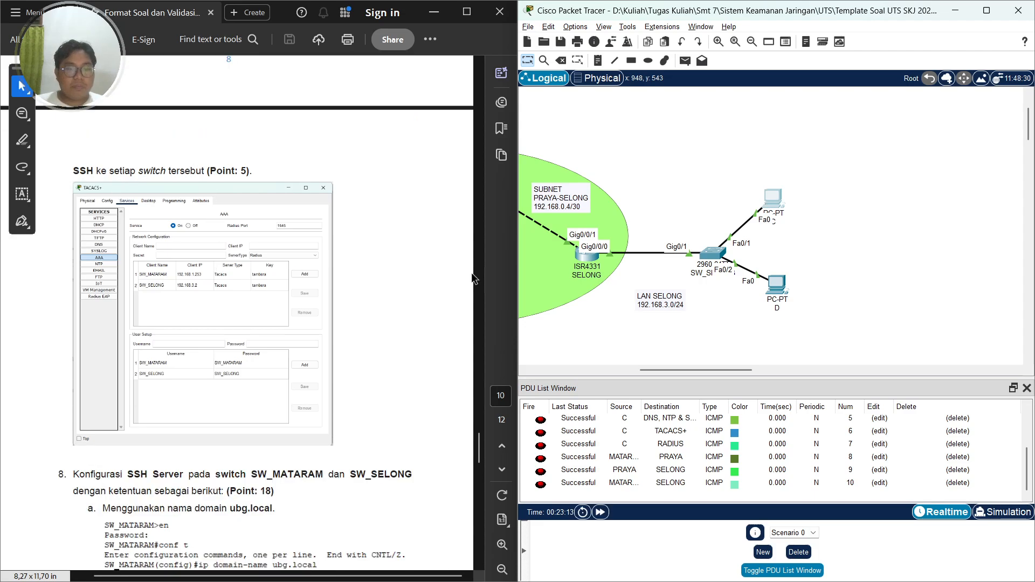
{"action": "left_click_drag", "start_coordinate": [662, 370], "coordinate": [604, 376]}
{"action": "scroll", "coordinate": [679, 341], "scroll_direction": "up", "scroll_amount": 3}
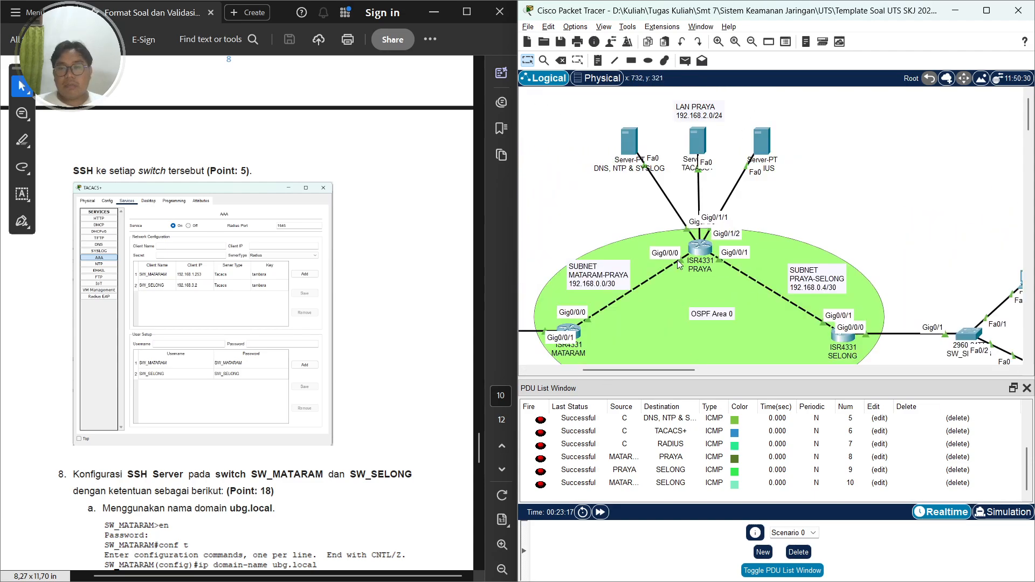
{"action": "left_click", "coordinate": [697, 142]}
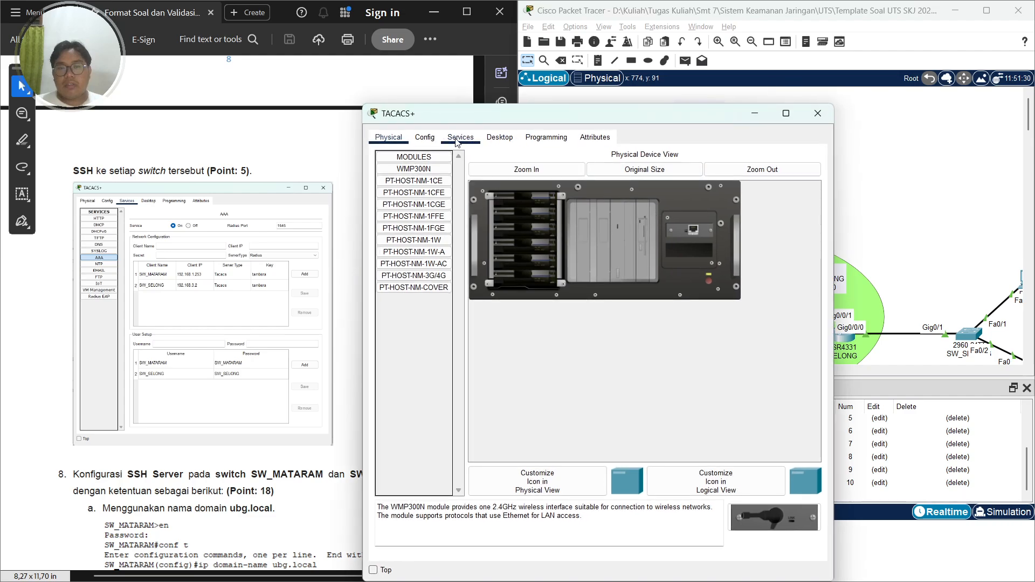
{"action": "left_click", "coordinate": [457, 142]}
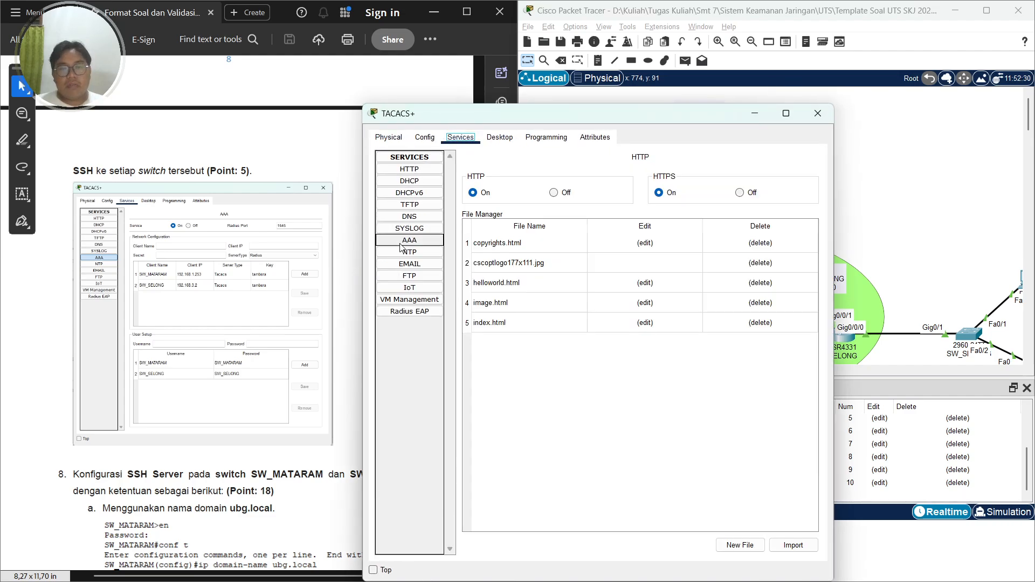
{"action": "left_click", "coordinate": [418, 241]}
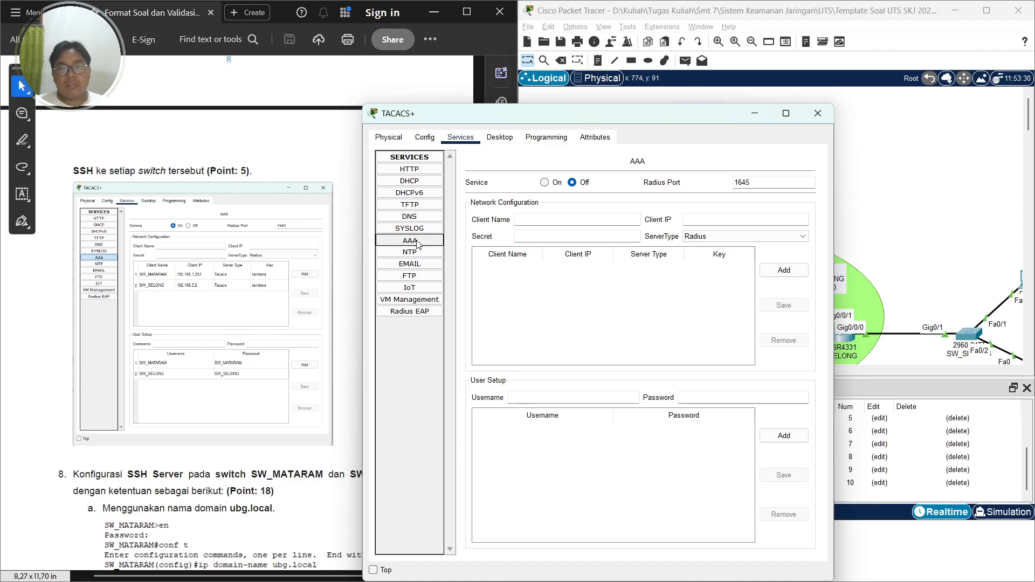
{"action": "left_click", "coordinate": [549, 183]}
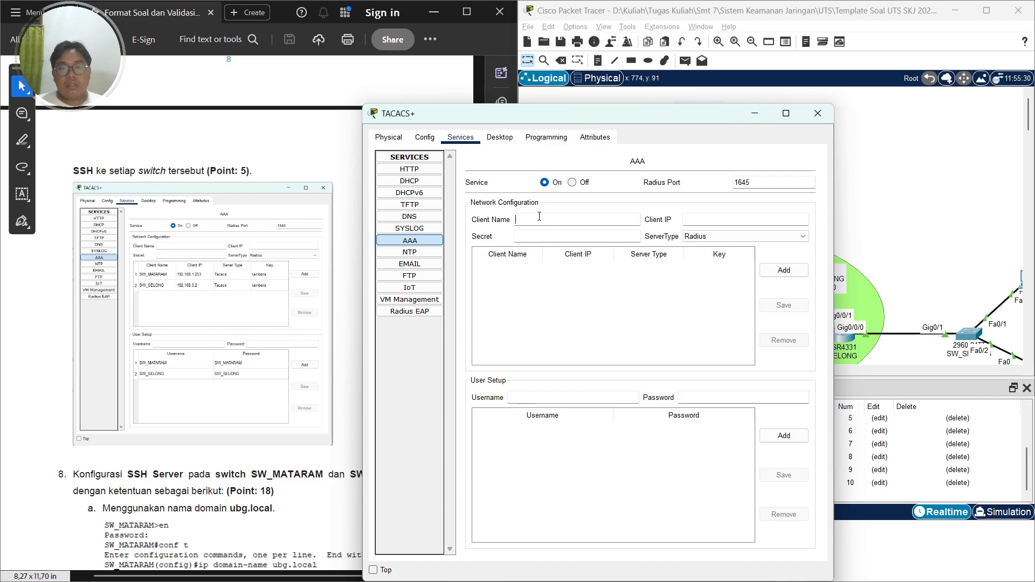
Add AAA client SW_MATARAM with IP 192.168.1.253, the shared secret, and server type Tacacs
{"action": "key", "text": "Caps_Lock"}
{"action": "left_click", "coordinate": [548, 225]}
{"action": "type", "text": "SW"}
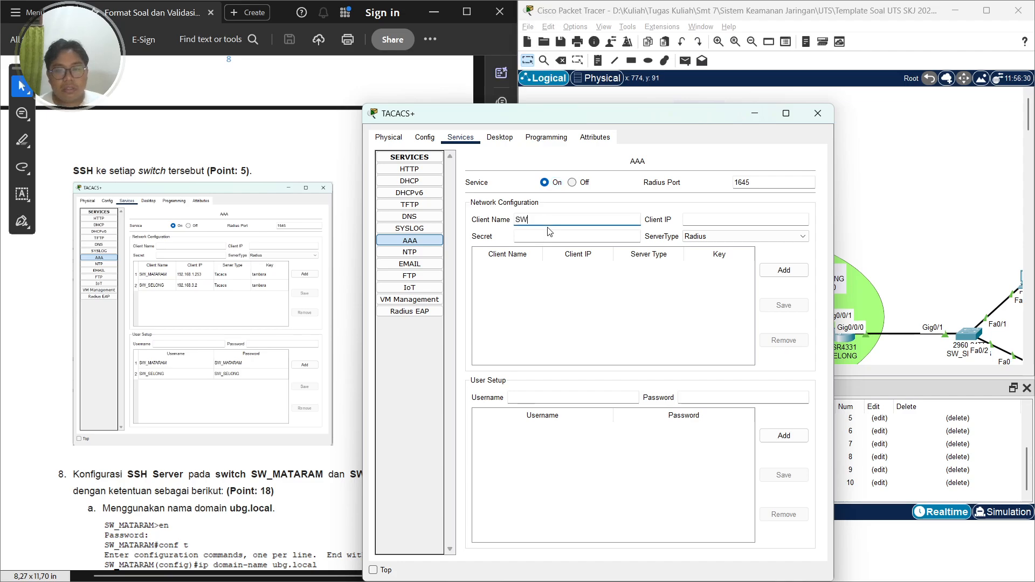
{"action": "type", "text": "_MA"}
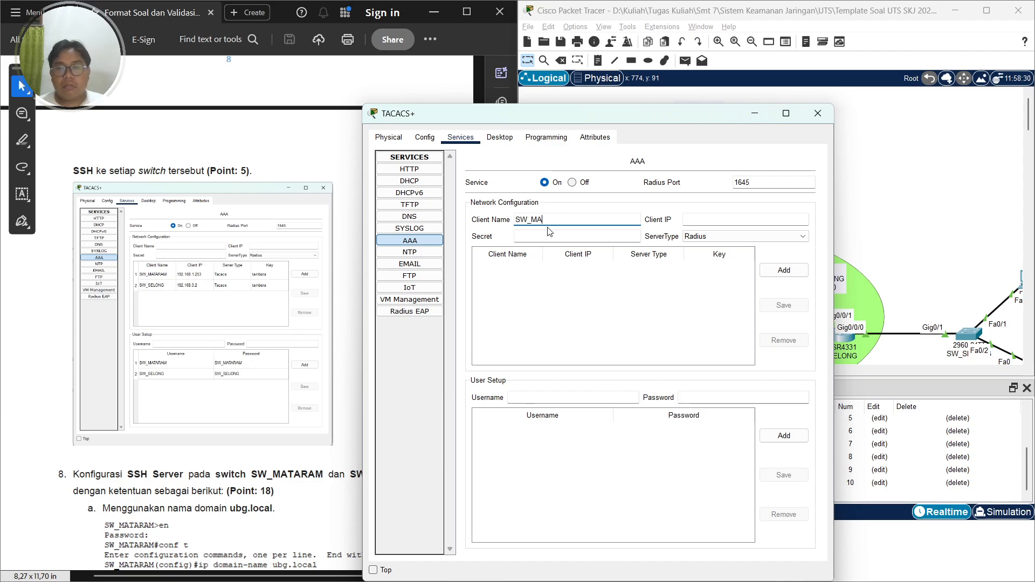
{"action": "type", "text": "TRAMAM"}
{"action": "key", "text": "Caps_Lock"}
{"action": "key", "text": "Tab"}
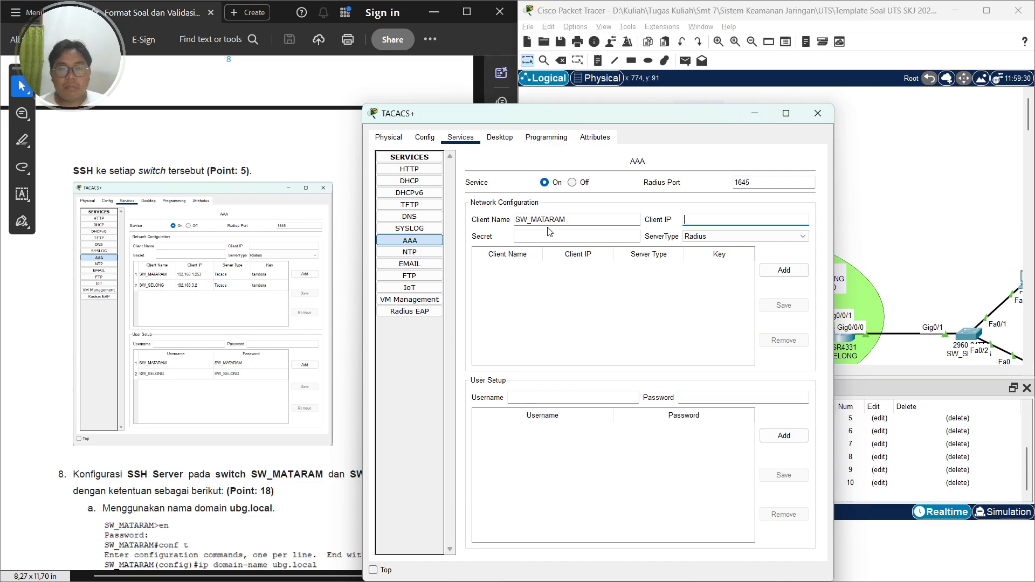
{"action": "type", "text": "192.1"}
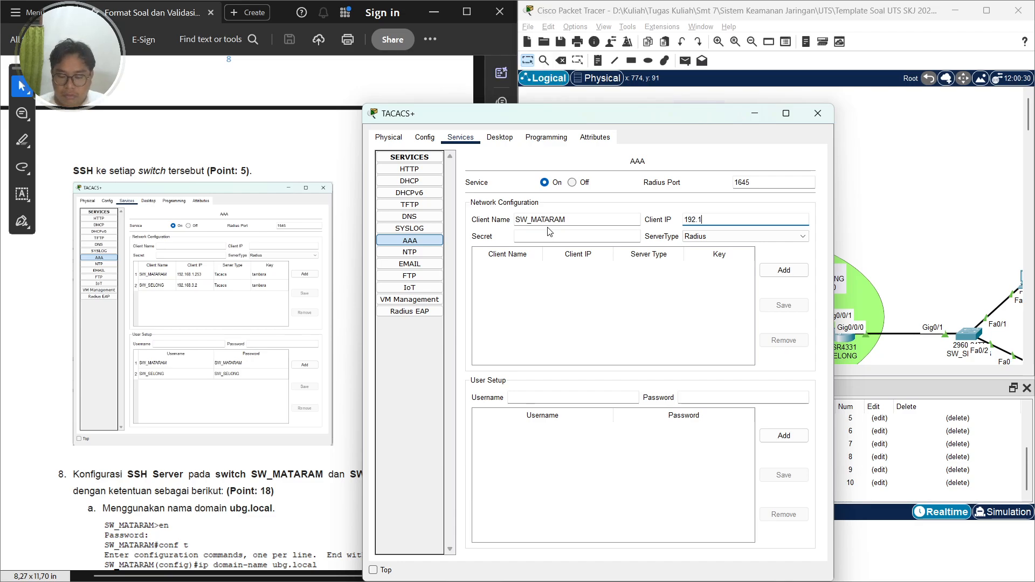
{"action": "type", "text": "68.1.253"}
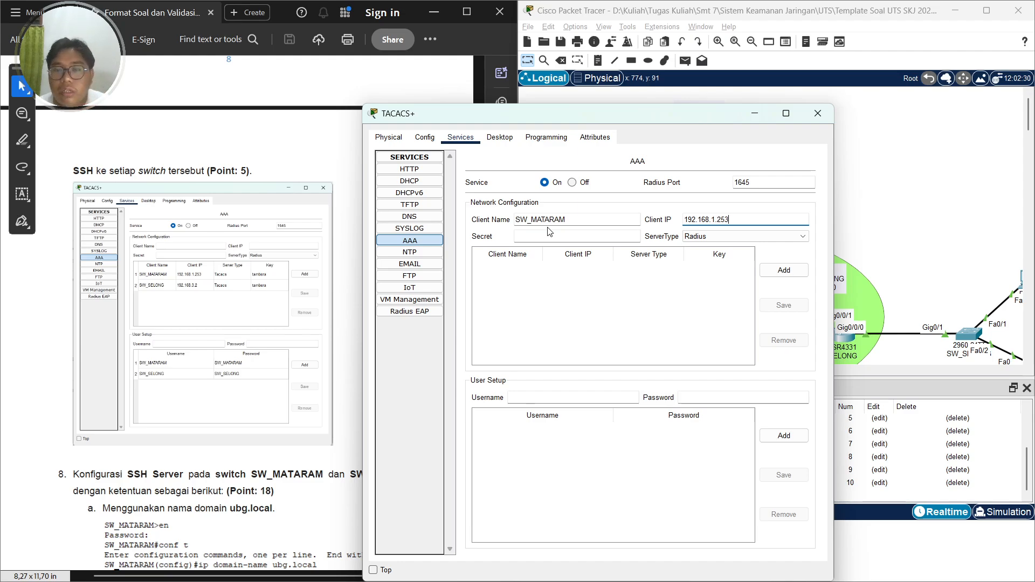
{"action": "key", "text": "Tab"}
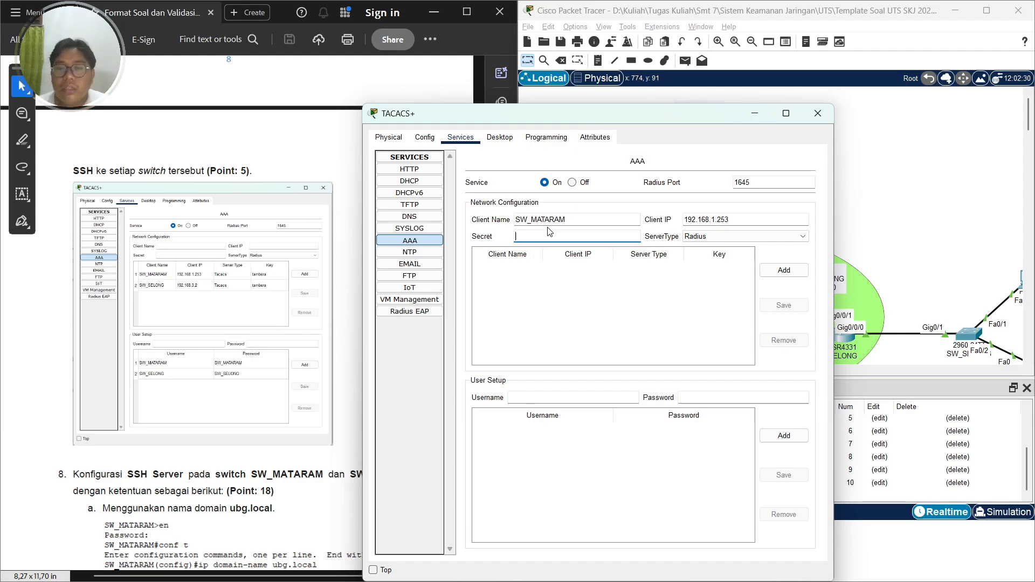
{"action": "type", "text": "tam"}
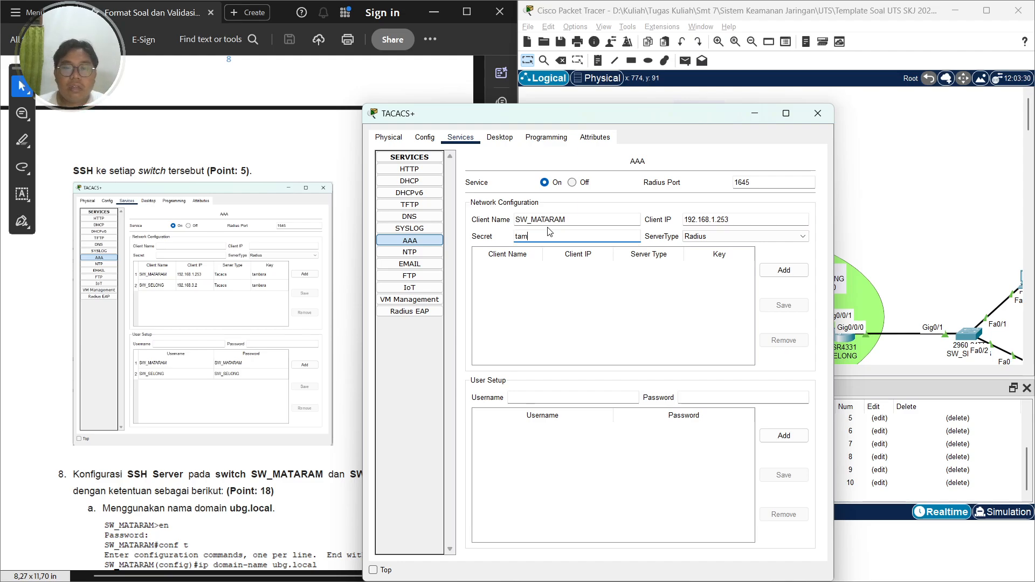
{"action": "type", "text": "bora"}
{"action": "key", "text": "Caps_Lock"}
{"action": "left_click", "coordinate": [696, 240]}
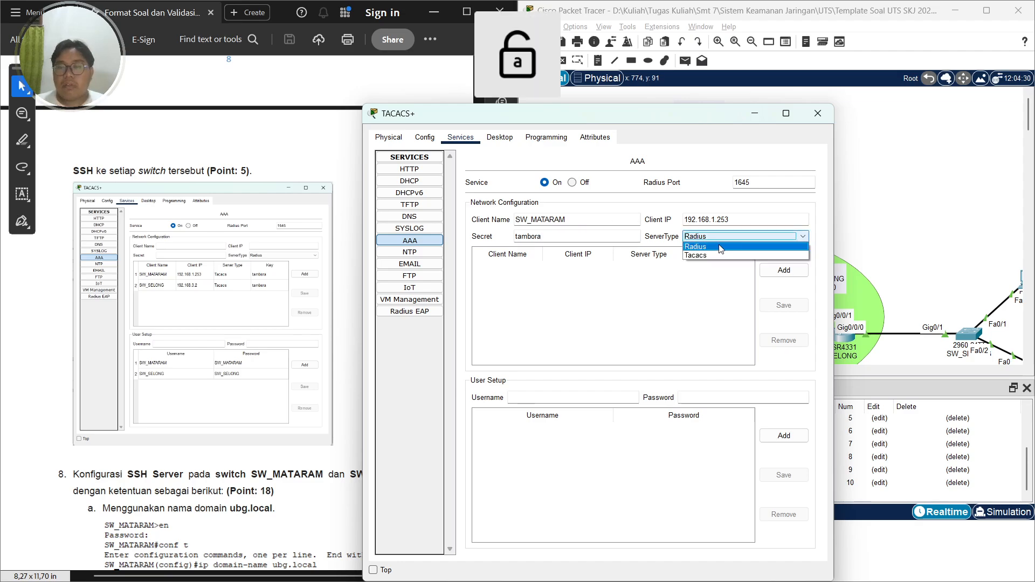
{"action": "left_click", "coordinate": [701, 253]}
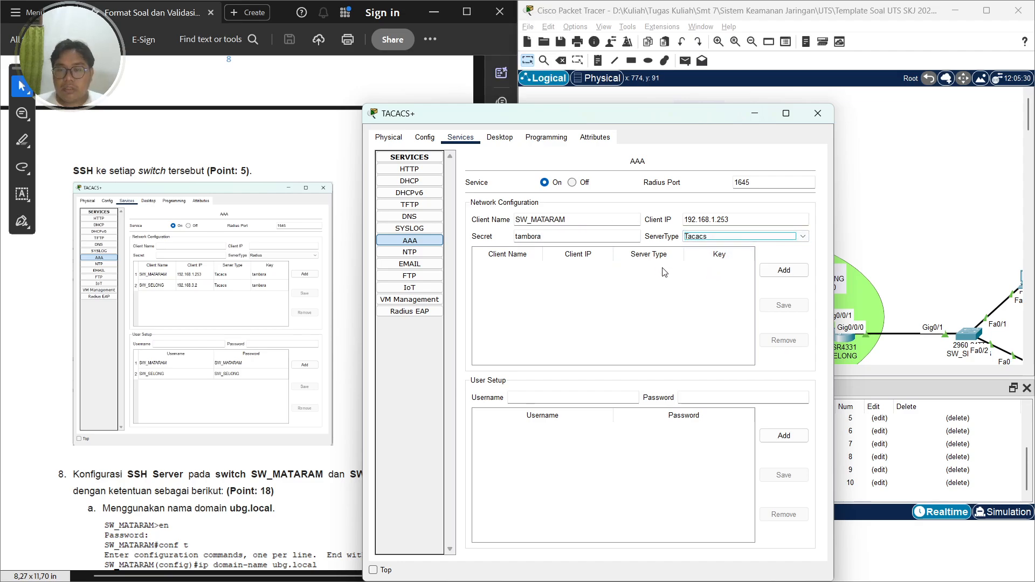
{"action": "left_click", "coordinate": [784, 270]}
Add AAA client SW_SELONG with IP 192.168.3.2, the shared secret, and server type Tacacs
{"action": "left_click", "coordinate": [562, 225]}
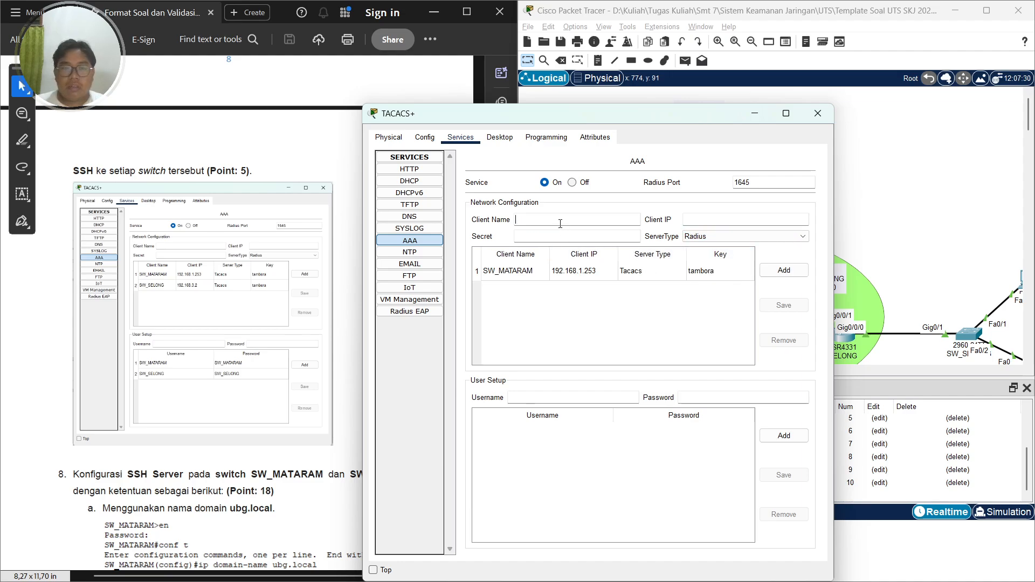
{"action": "key", "text": "Caps_Lock"}
{"action": "type", "text": "SE"}
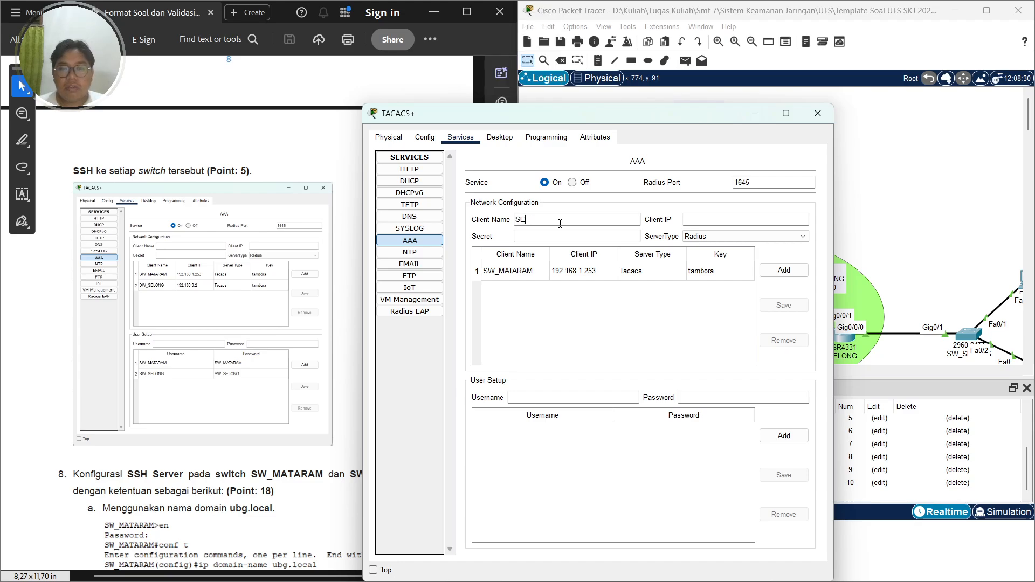
{"action": "type", "text": "WSELONG"}
{"action": "key", "text": "Caps_Lock"}
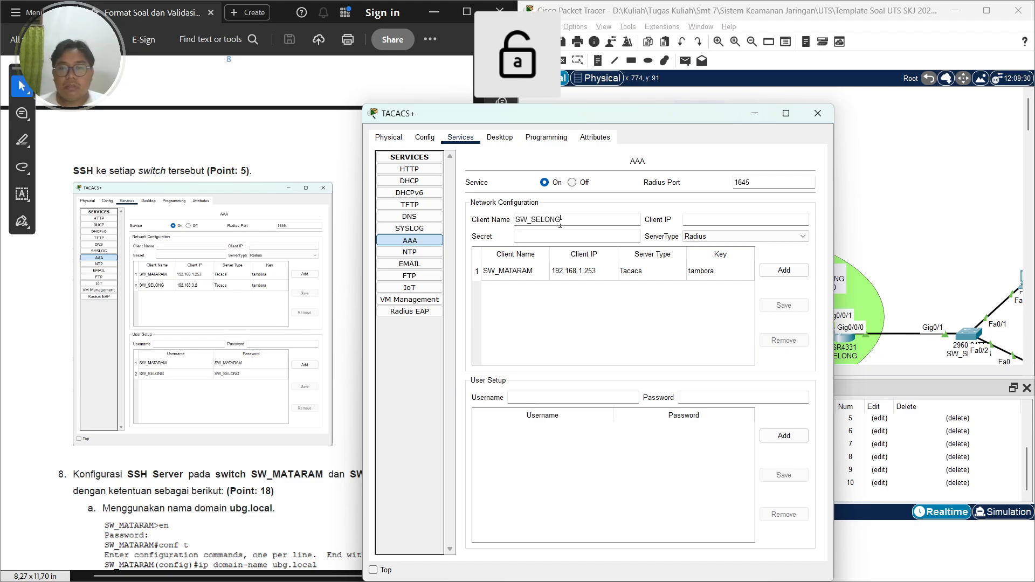
{"action": "key", "text": "Tab"}
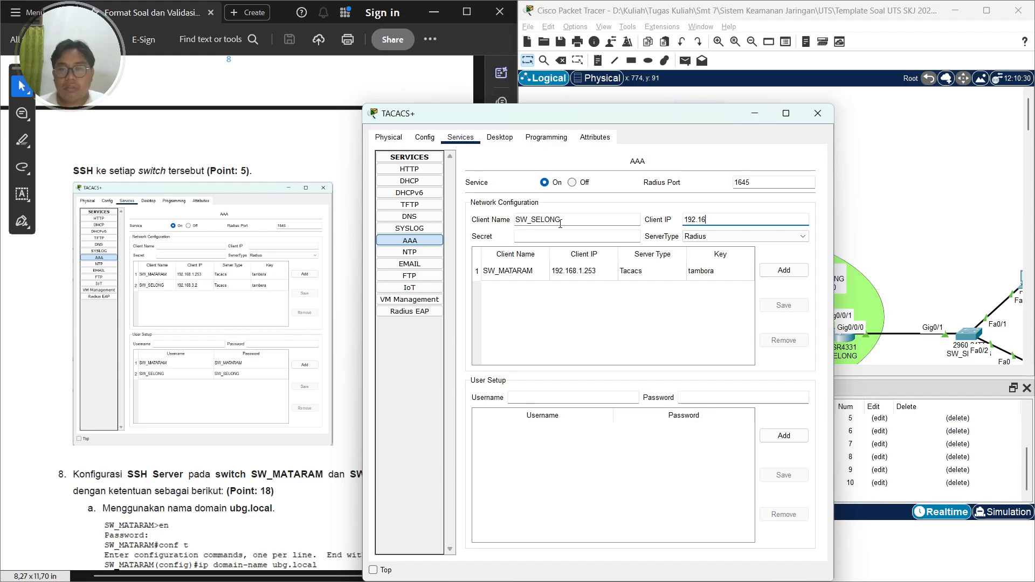
{"action": "type", "text": "8.3.2"}
{"action": "key", "text": "Tab"}
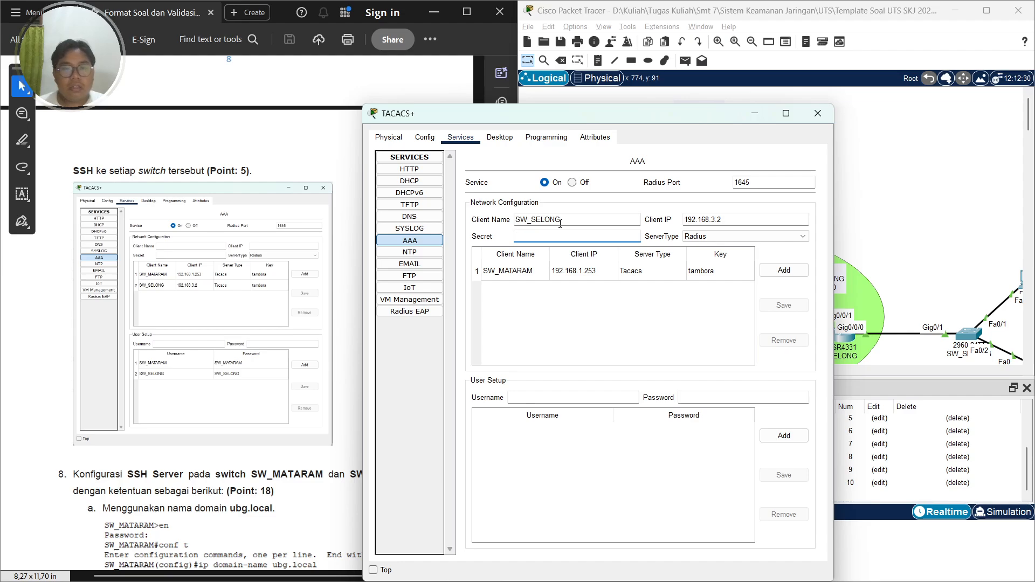
{"action": "type", "text": "tambora"}
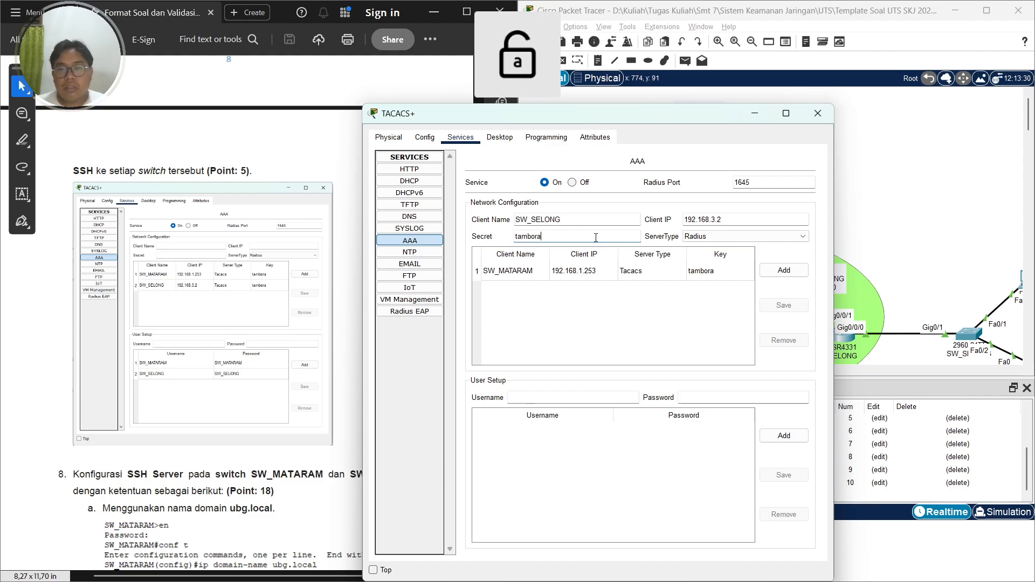
{"action": "left_click", "coordinate": [701, 236]}
{"action": "left_click", "coordinate": [698, 261]}
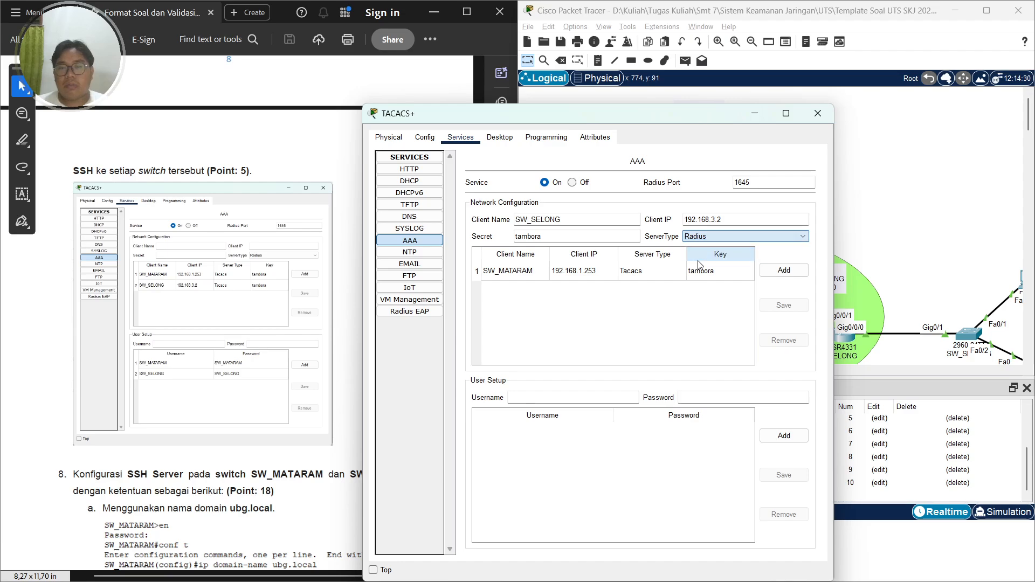
{"action": "left_click", "coordinate": [695, 237]}
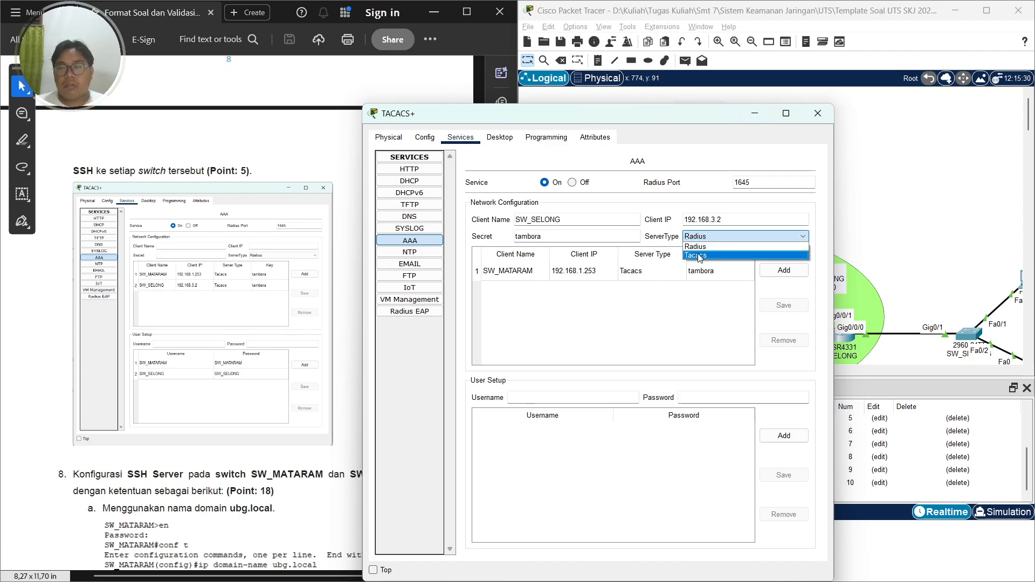
{"action": "left_click", "coordinate": [700, 256]}
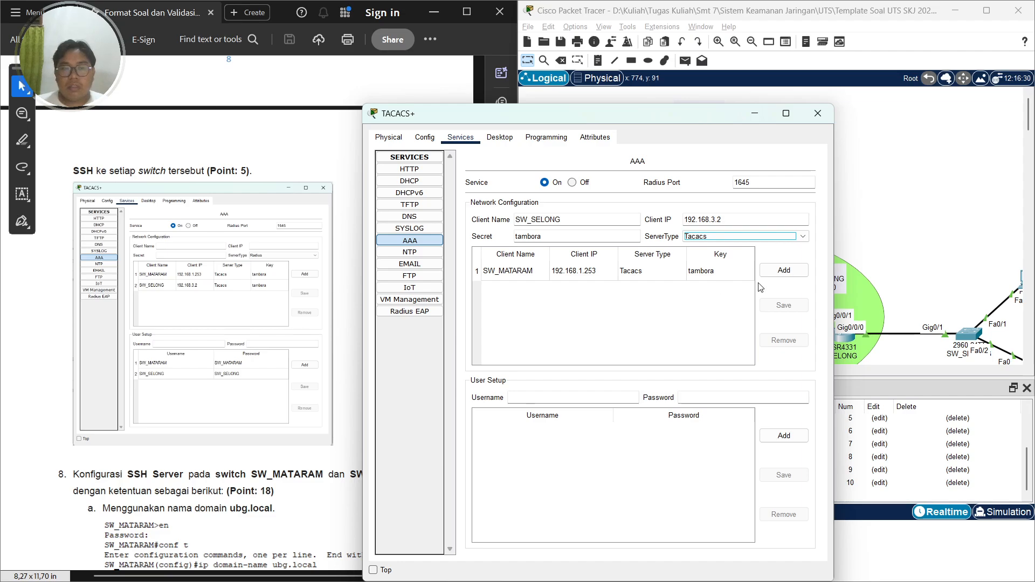
{"action": "left_click", "coordinate": [787, 271]}
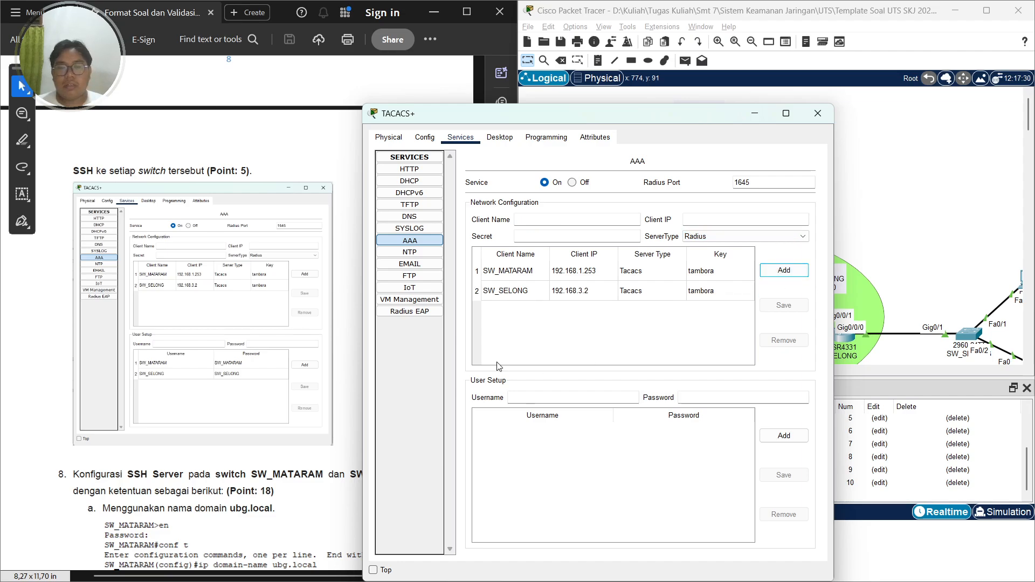
Add AAA user SW_MATARAM with its login password
{"action": "left_click", "coordinate": [519, 393]}
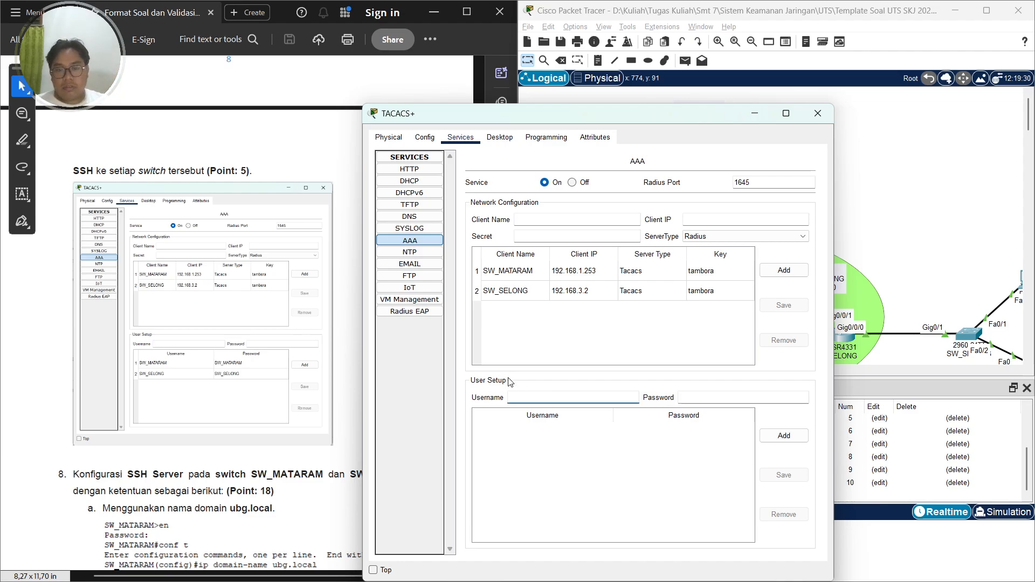
{"action": "key", "text": "Caps_Lock"}
{"action": "type", "text": "SW_MATARAM"}
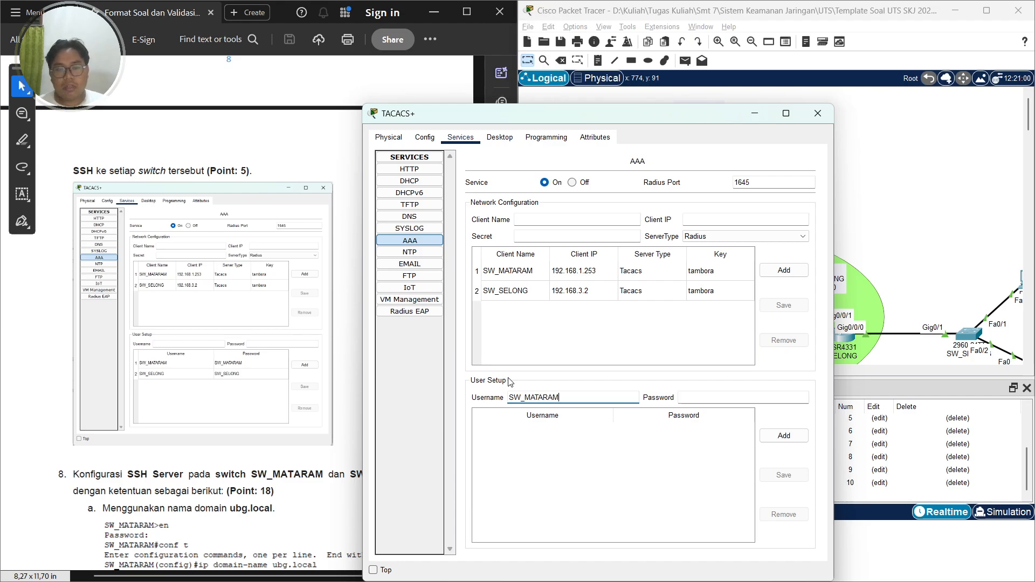
{"action": "key", "text": "Caps_Lock"}
{"action": "key", "text": "Tab"}
{"action": "key", "text": "Caps_Lock"}
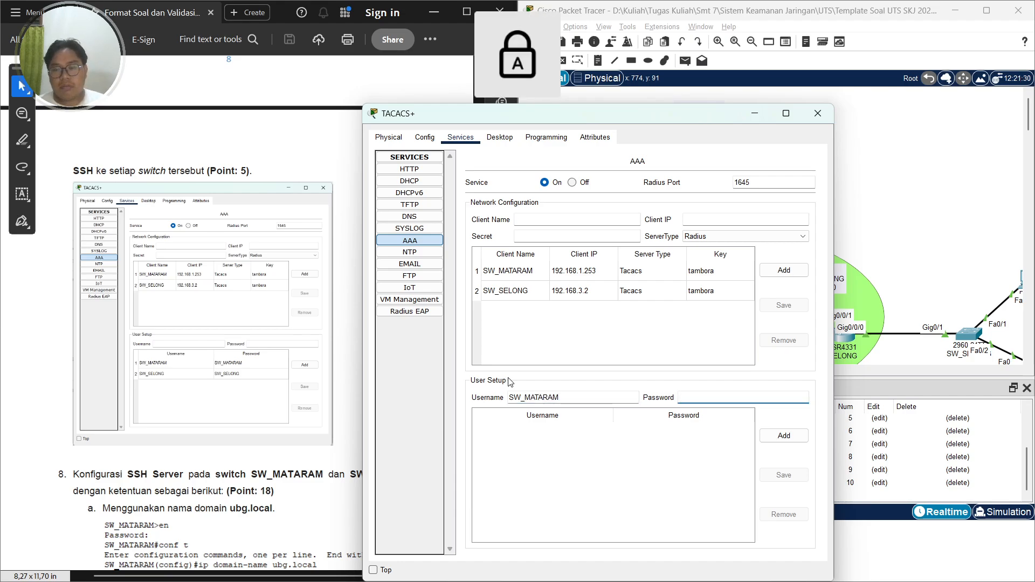
{"action": "type", "text": "SW_MATARAM"}
{"action": "key", "text": "Caps_Lock"}
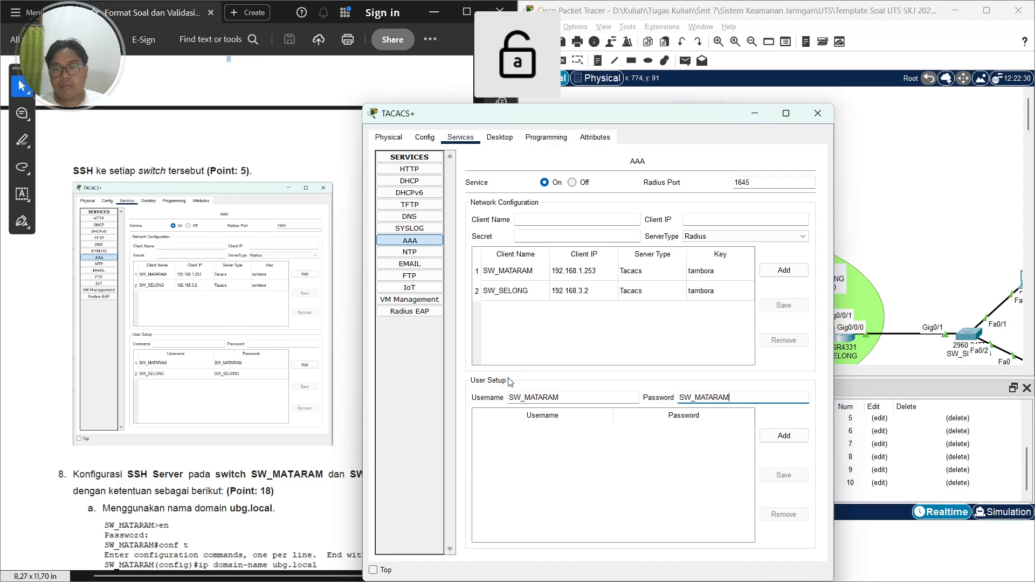
{"action": "left_click", "coordinate": [784, 436]}
Add AAA user SW_SELONG with its login password on the TACACS+ server
{"action": "left_click", "coordinate": [576, 400]}
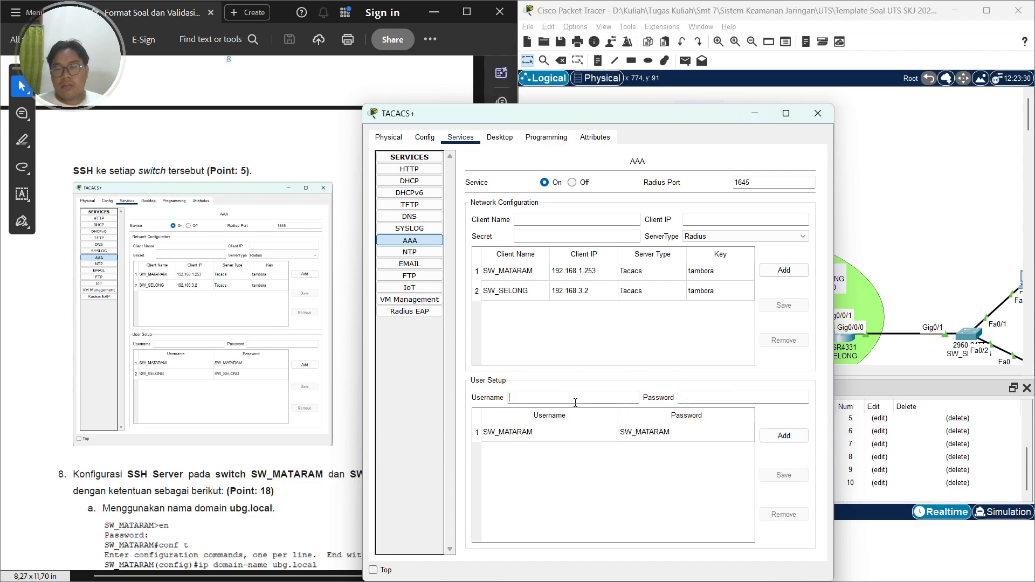
{"action": "type", "text": "s"}
{"action": "key", "text": "Caps_Lock"}
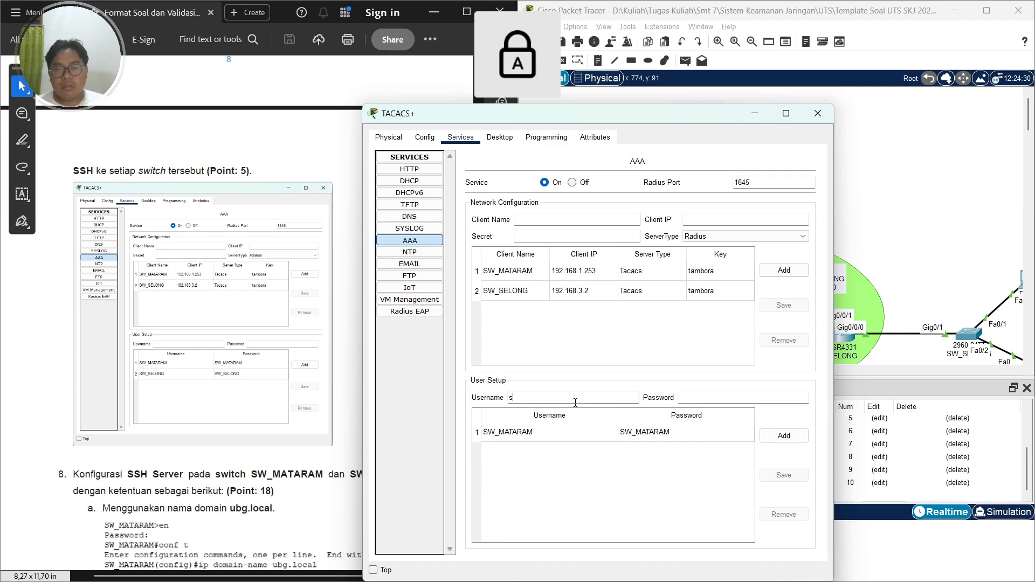
{"action": "type", "text": "W_SELONG"}
{"action": "key", "text": "Caps_Lock"}
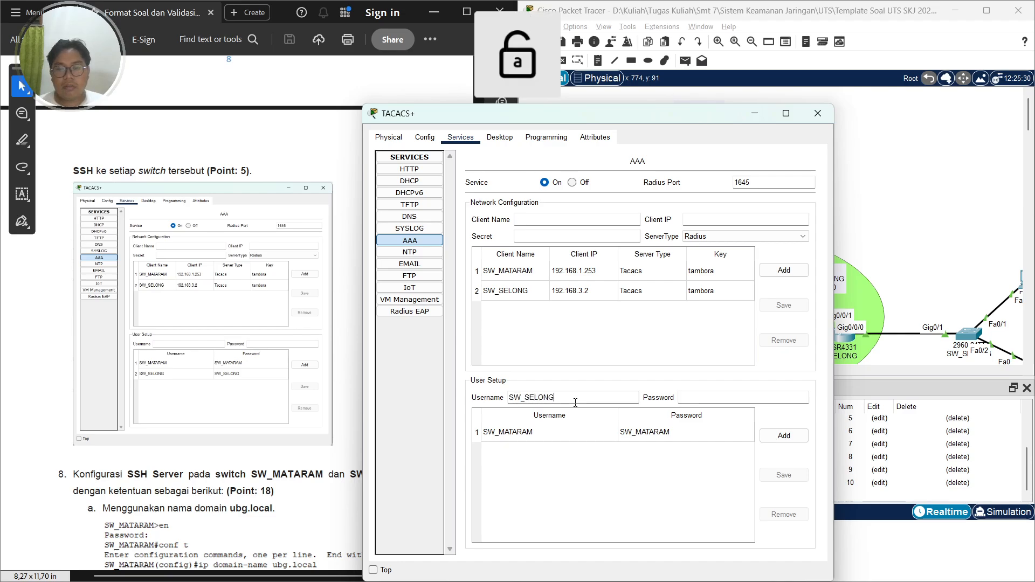
{"action": "key", "text": "Caps_Lock"}
{"action": "key", "text": "Tab"}
{"action": "type", "text": "SW_SELONG"}
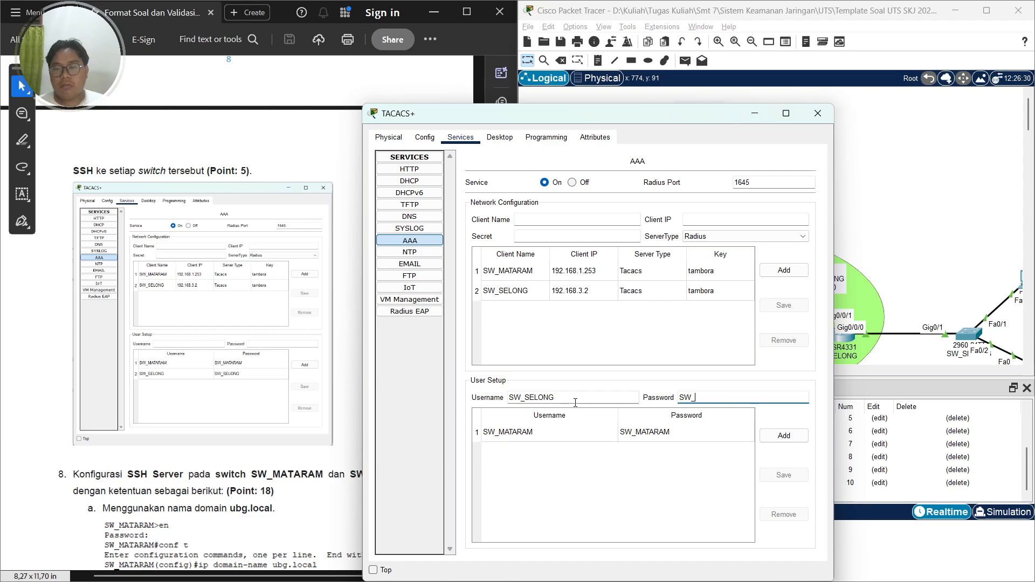
{"action": "key", "text": "Caps_Lock"}
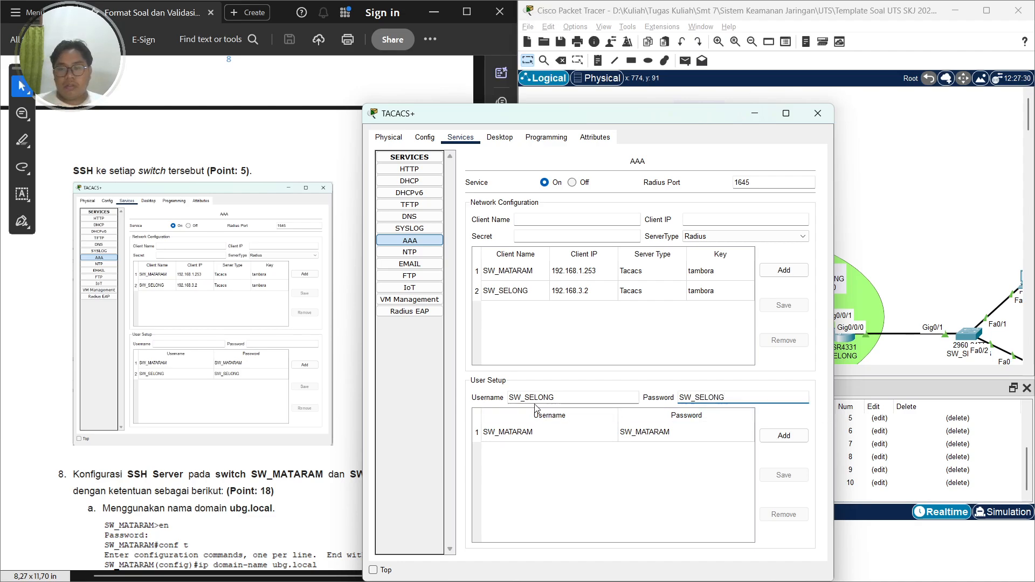
{"action": "left_click", "coordinate": [784, 437]}
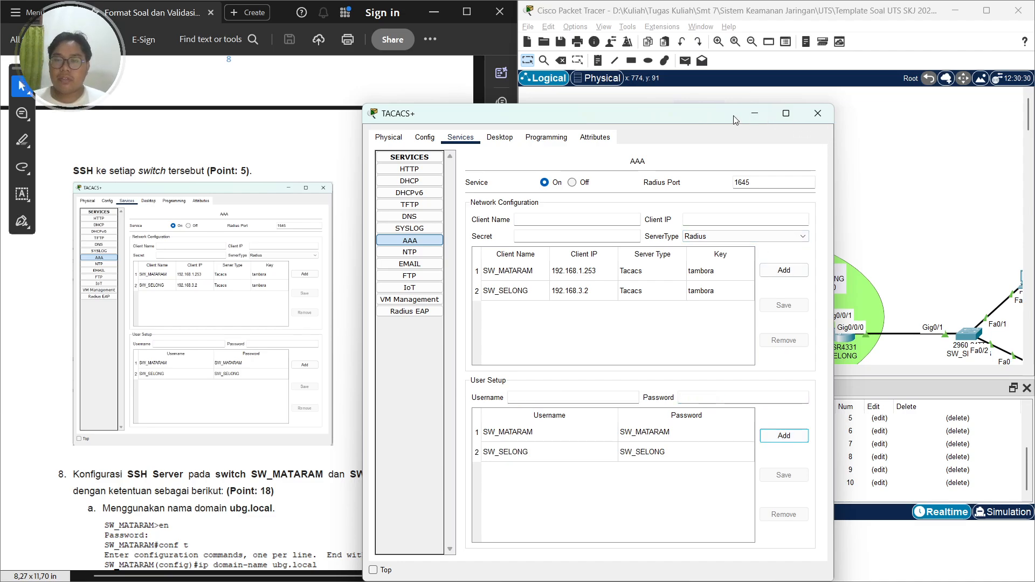
Open SW_MATARAM's command line, enter privileged mode and switch to global configuration mode
{"action": "left_click", "coordinate": [818, 113]}
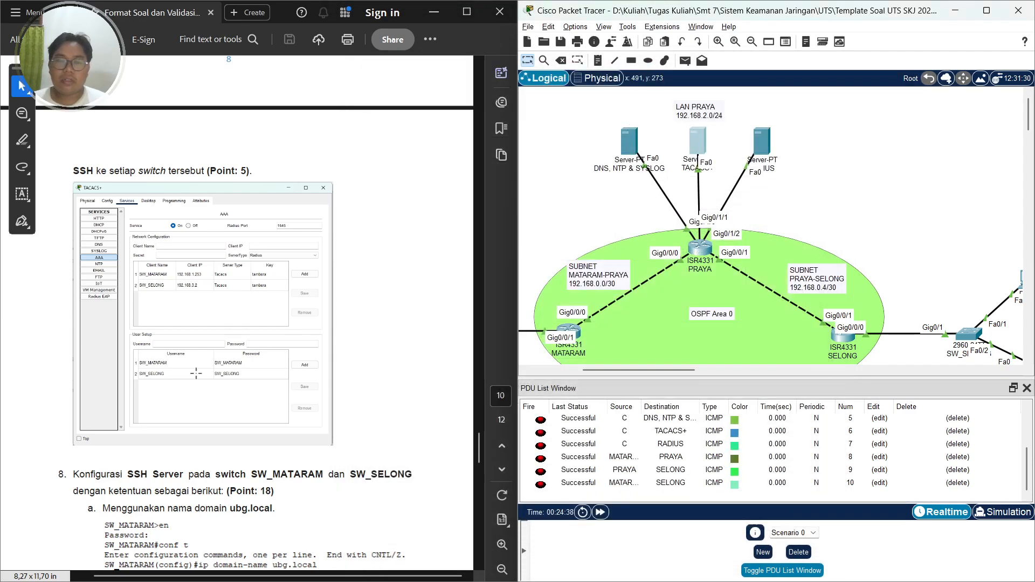
{"action": "scroll", "coordinate": [196, 373], "scroll_direction": "down", "scroll_amount": 2}
{"action": "scroll", "coordinate": [102, 332], "scroll_direction": "down", "scroll_amount": 1}
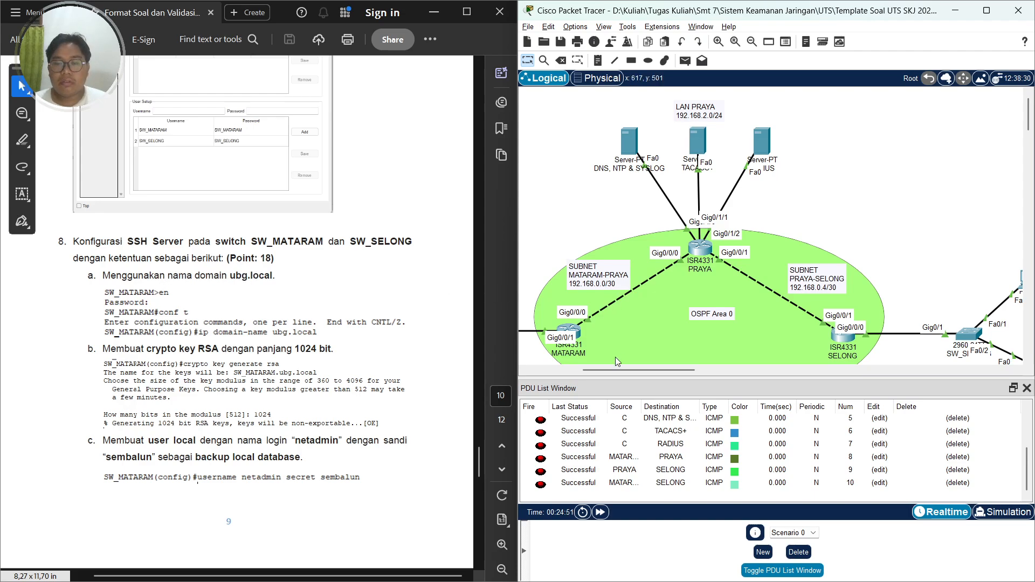
{"action": "left_click_drag", "start_coordinate": [611, 369], "coordinate": [557, 370]}
{"action": "scroll", "coordinate": [708, 265], "scroll_direction": "down", "scroll_amount": 3}
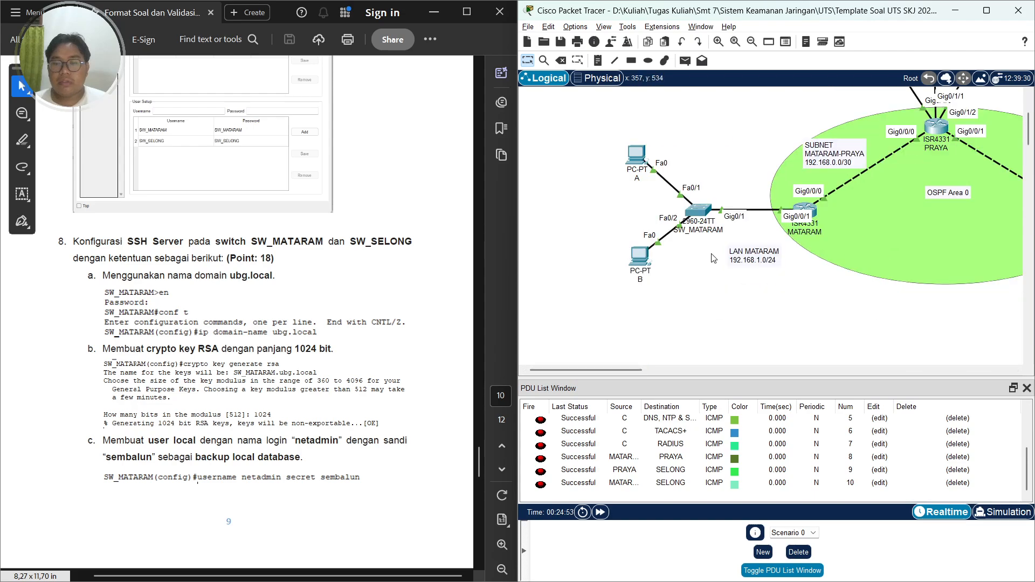
{"action": "left_click", "coordinate": [699, 212]}
{"action": "left_click", "coordinate": [452, 137]}
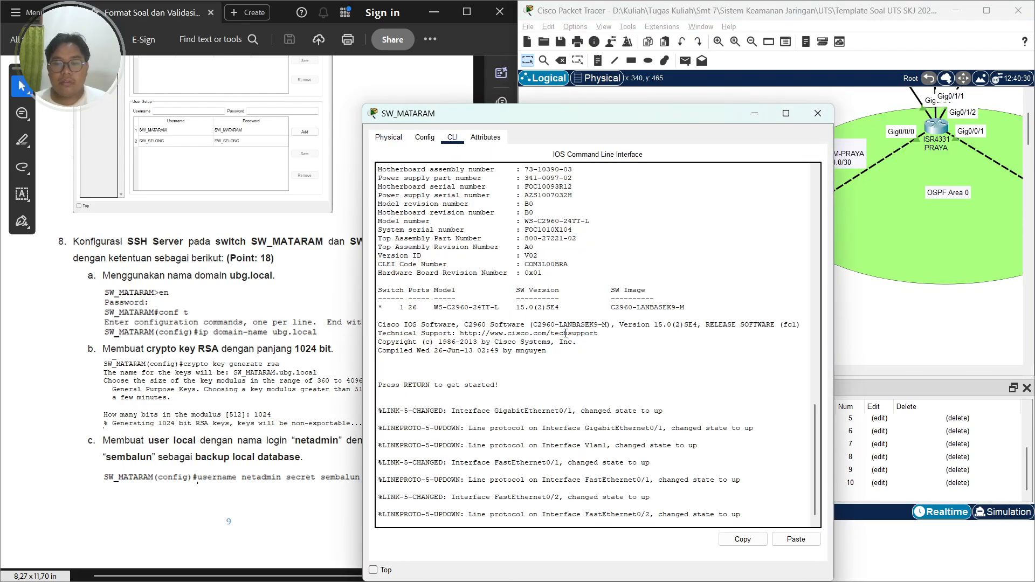
{"action": "key", "text": "Return"}
{"action": "type", "text": "e"}
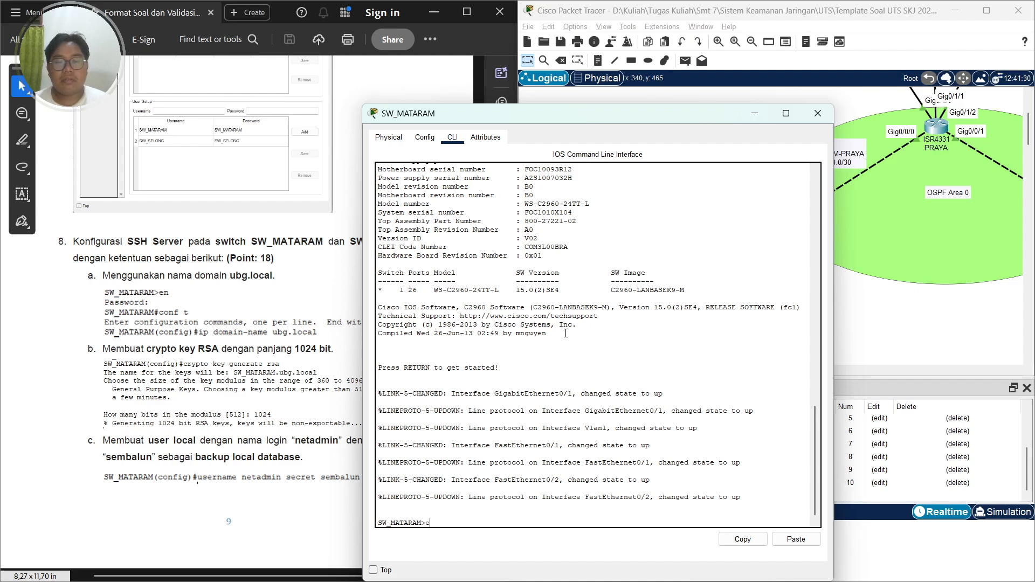
{"action": "type", "text": "n"}
{"action": "key", "text": "Return"}
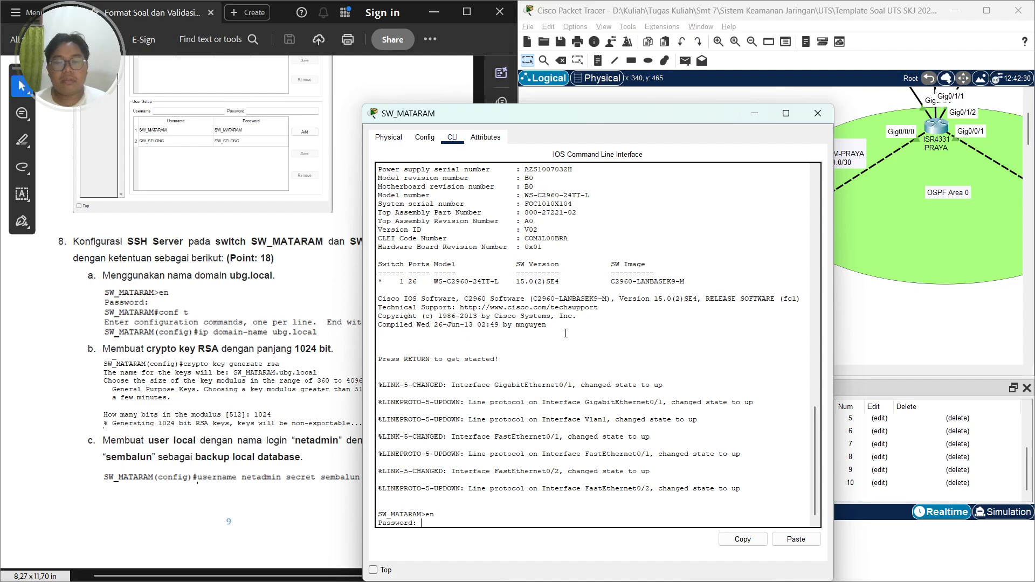
{"action": "key", "text": "Return"}
{"action": "type", "text": "co"}
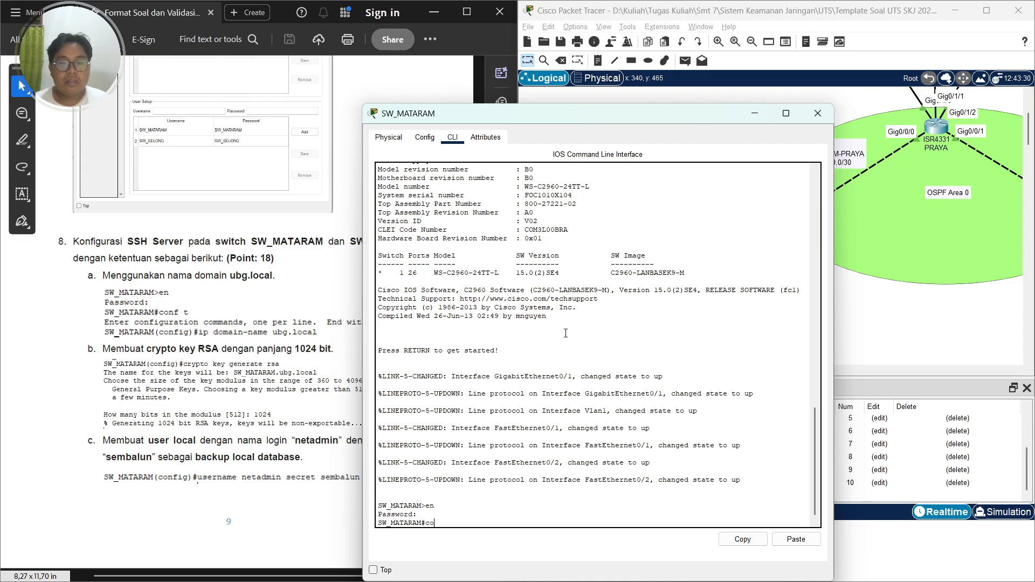
{"action": "type", "text": "nf t"}
{"action": "key", "text": "Return"}
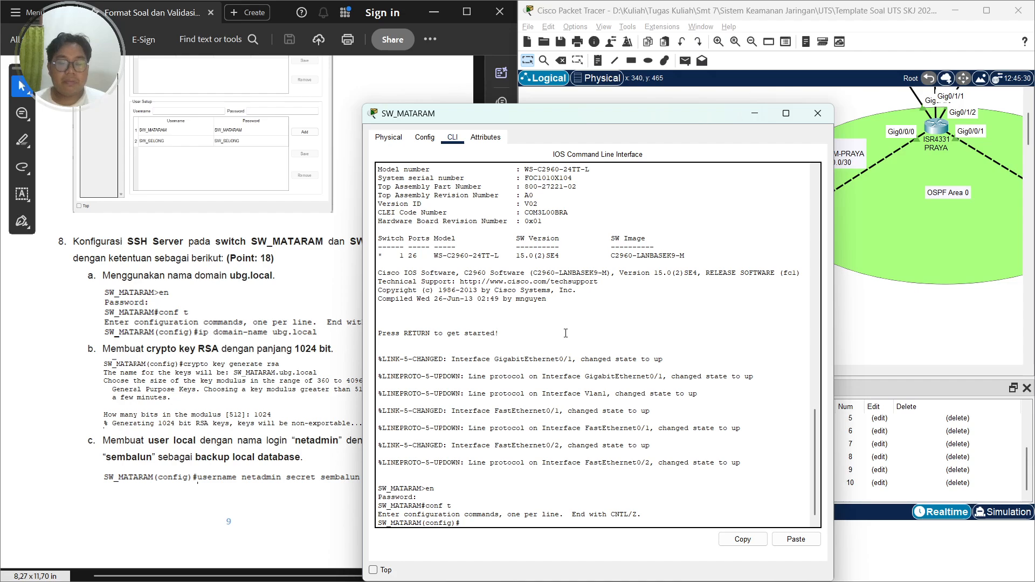
Set the switch's IP domain name to ubg.local
{"action": "type", "text": "ip domain"}
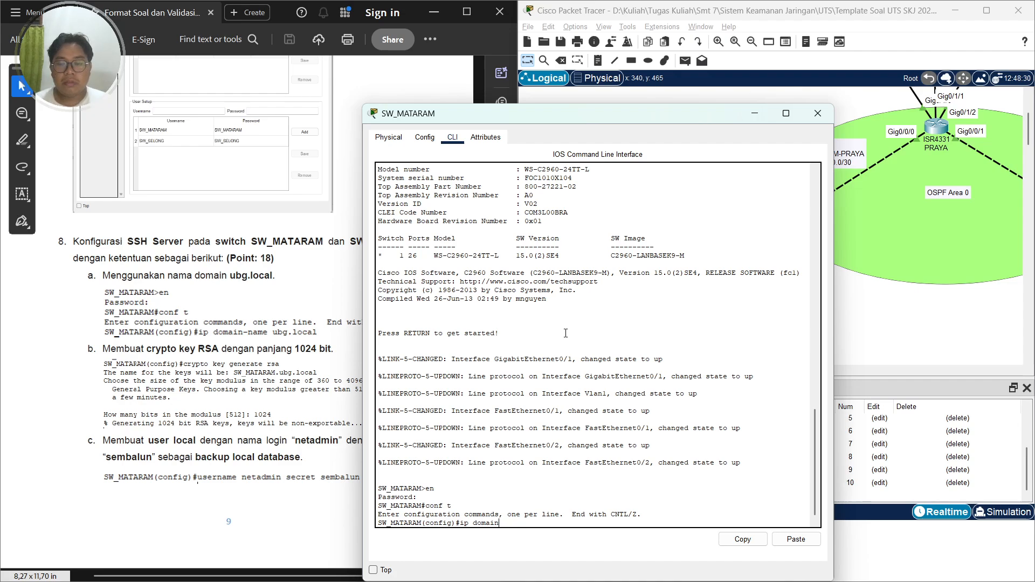
{"action": "type", "text": "-name ubg"}
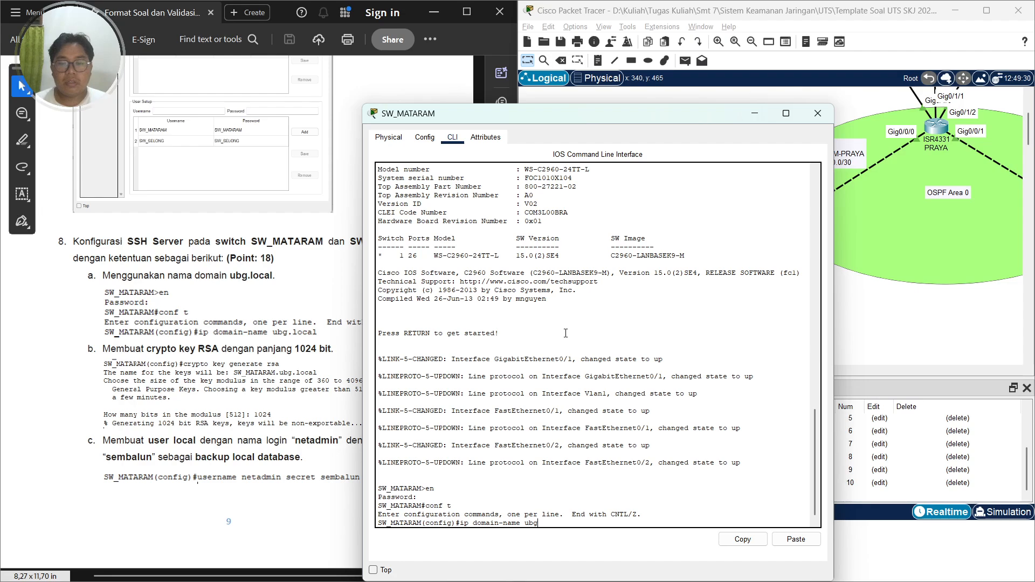
{"action": "type", "text": ".local"}
{"action": "key", "text": "Return"}
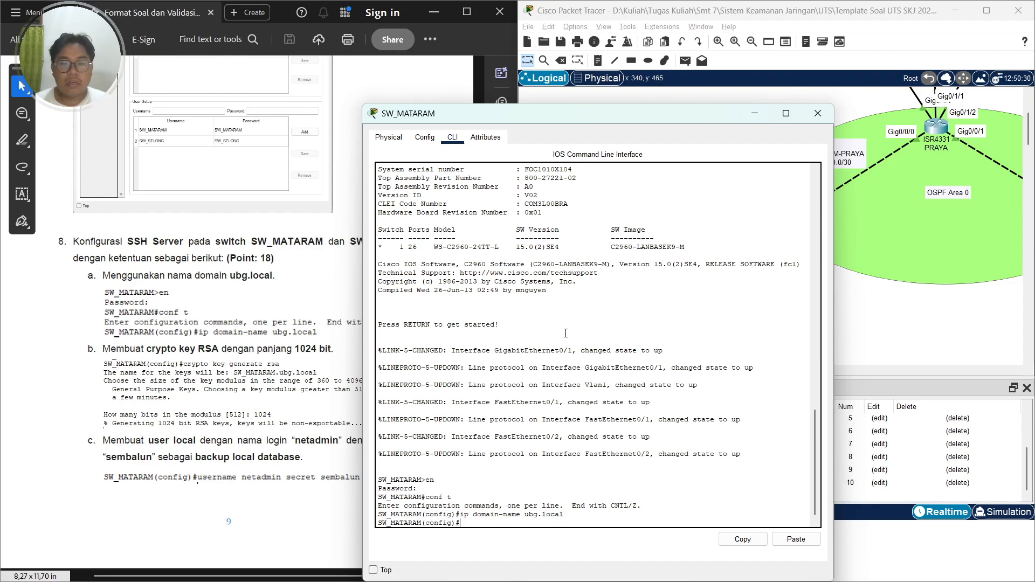
Generate an RSA crypto key with a 1024-bit modulus on SW_MATARAM
{"action": "left_click_drag", "start_coordinate": [534, 117], "coordinate": [704, 58]}
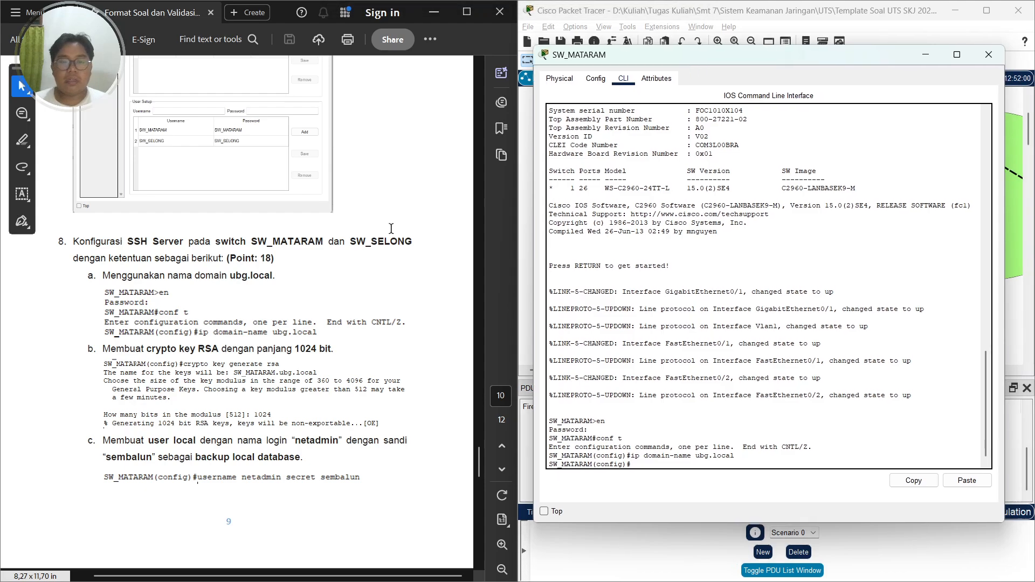
{"action": "left_click", "coordinate": [809, 245]}
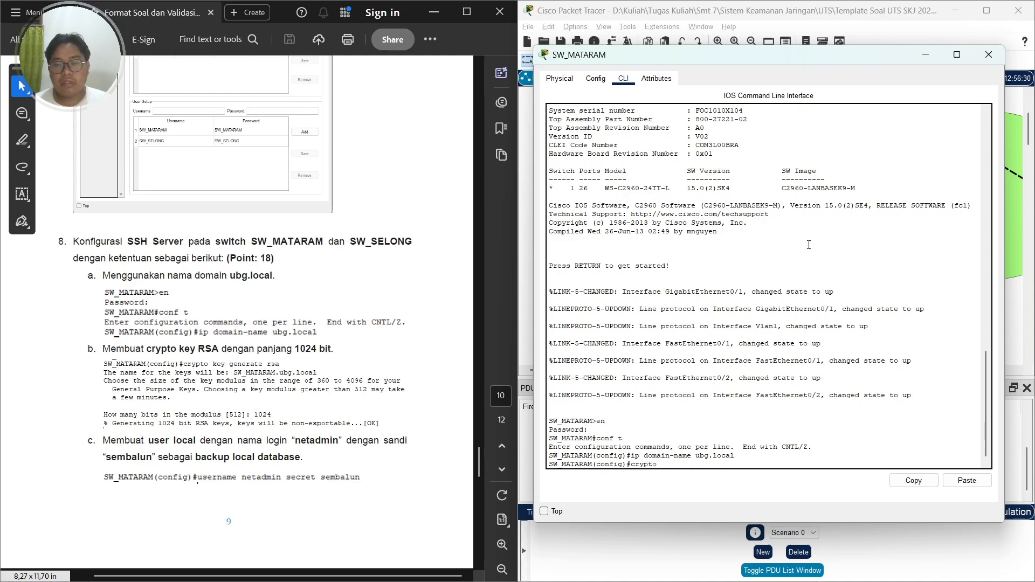
{"action": "type", "text": "ere"}
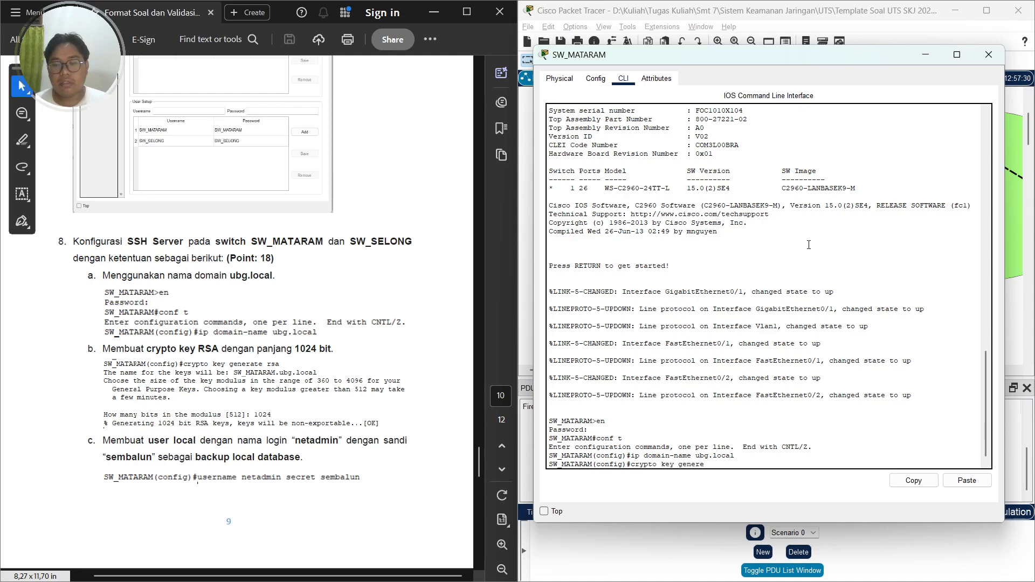
{"action": "key", "text": "Tab"}
{"action": "key", "text": "BackSpace"}
{"action": "key", "text": "Tab"}
{"action": "type", "text": "r"}
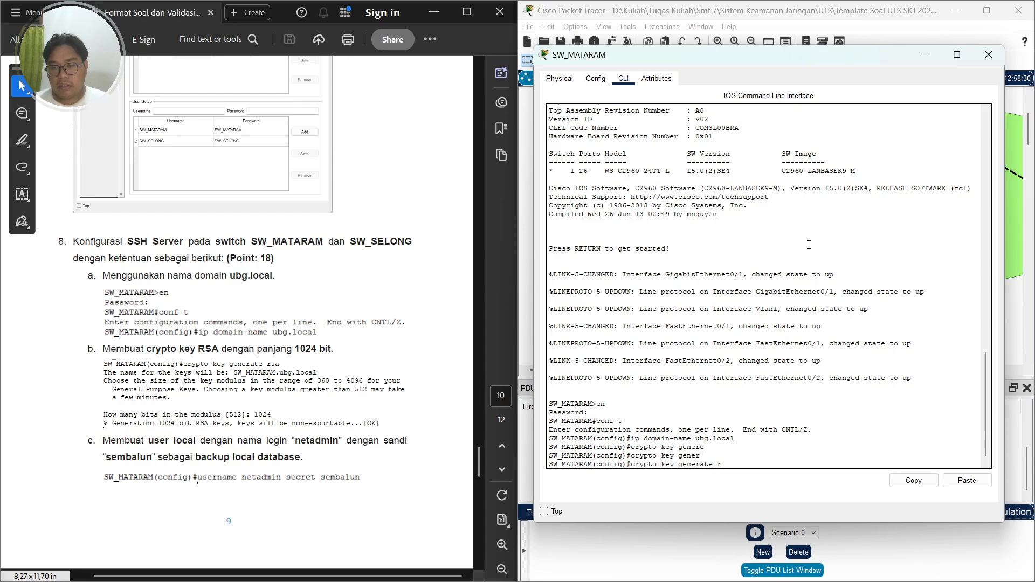
{"action": "type", "text": "sa"}
{"action": "key", "text": "Return"}
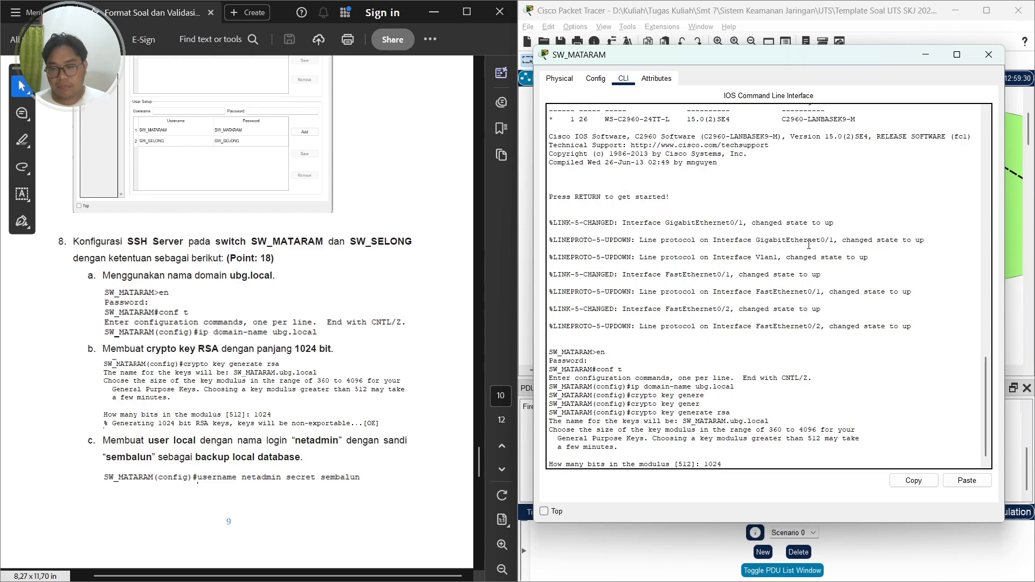
{"action": "type", "text": "1024"}
{"action": "key", "text": "Return"}
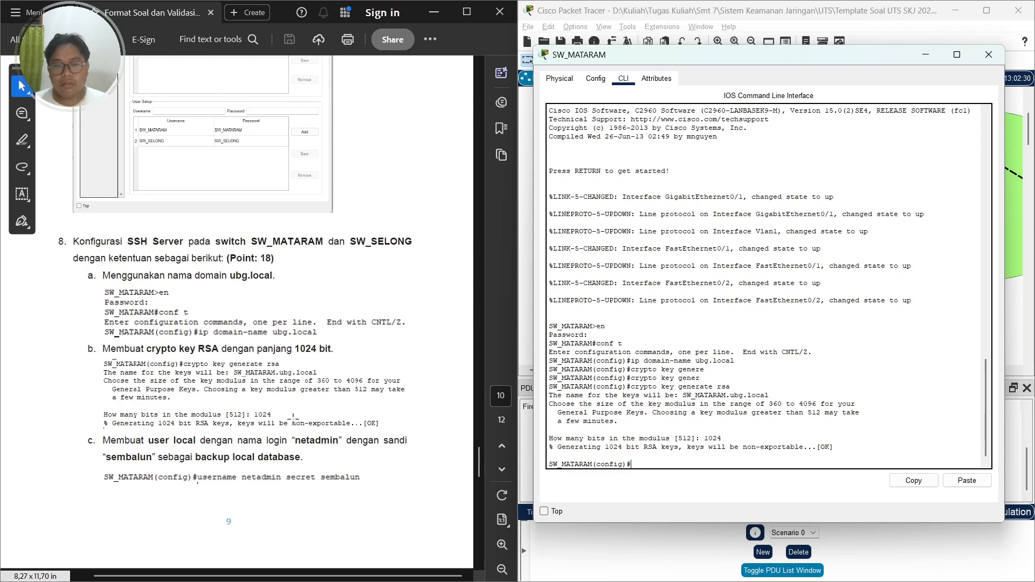
Create local user netadmin with its secret password as the backup login database
{"action": "scroll", "coordinate": [382, 430], "scroll_direction": "down", "scroll_amount": 2}
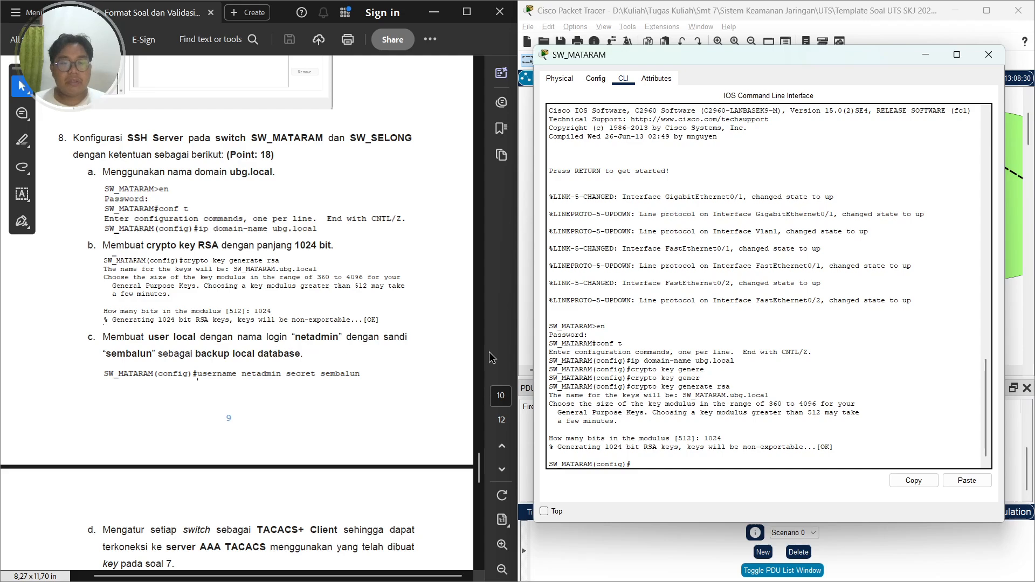
{"action": "left_click", "coordinate": [644, 326]}
{"action": "type", "text": "usernmae"}
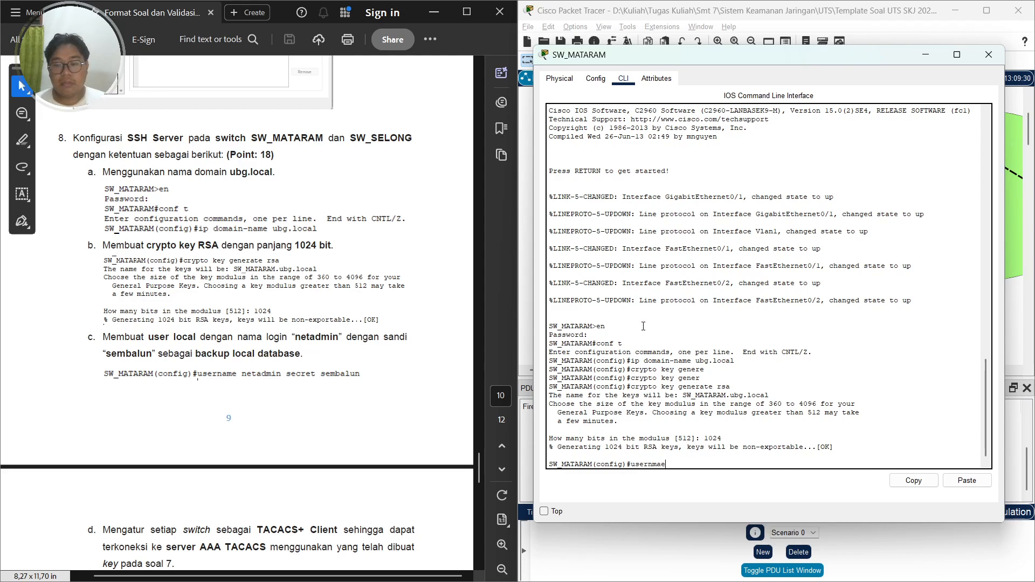
{"action": "type", "text": "a"}
{"action": "key", "text": "BackSpace"}
{"action": "key", "text": "BackSpace"}
{"action": "key", "text": "BackSpace"}
{"action": "key", "text": "BackSpace"}
{"action": "key", "text": "BackSpace"}
{"action": "key", "text": "BackSpace"}
{"action": "key", "text": "BackSpace"}
{"action": "type", "text": "usern"}
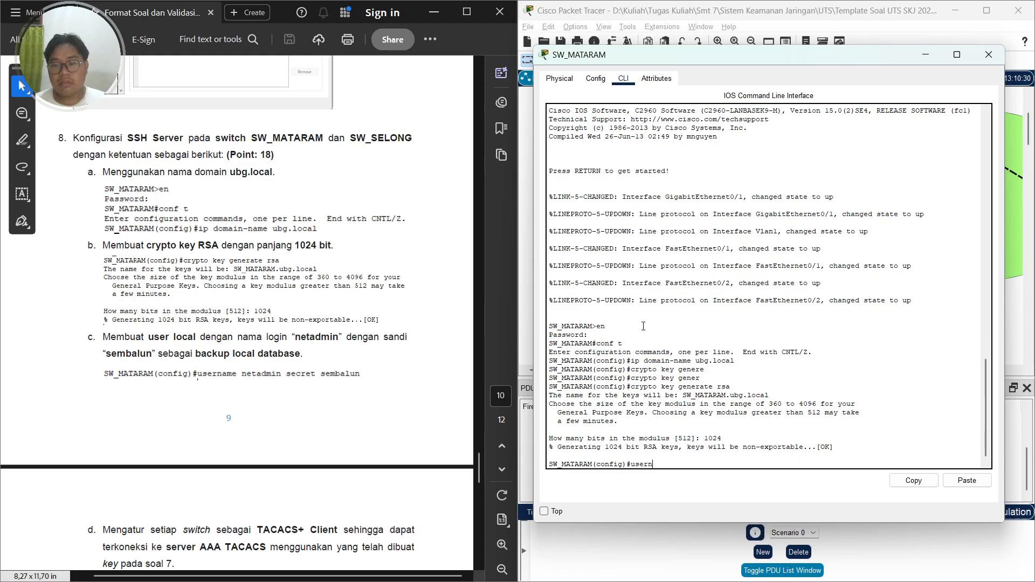
{"action": "type", "text": "ame netadmin"}
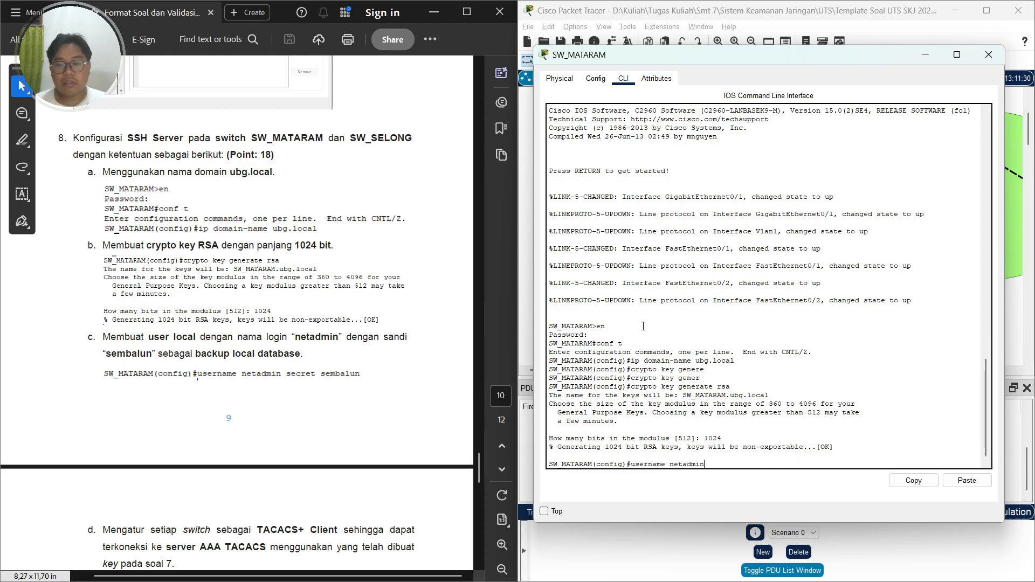
{"action": "type", "text": " secret semb"}
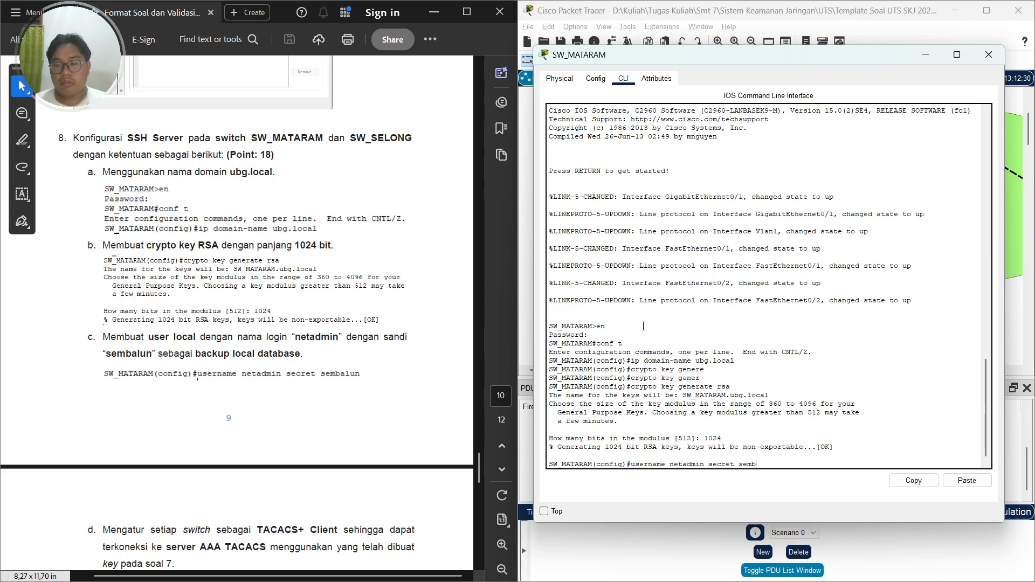
{"action": "type", "text": "alun"}
{"action": "key", "text": "Return"}
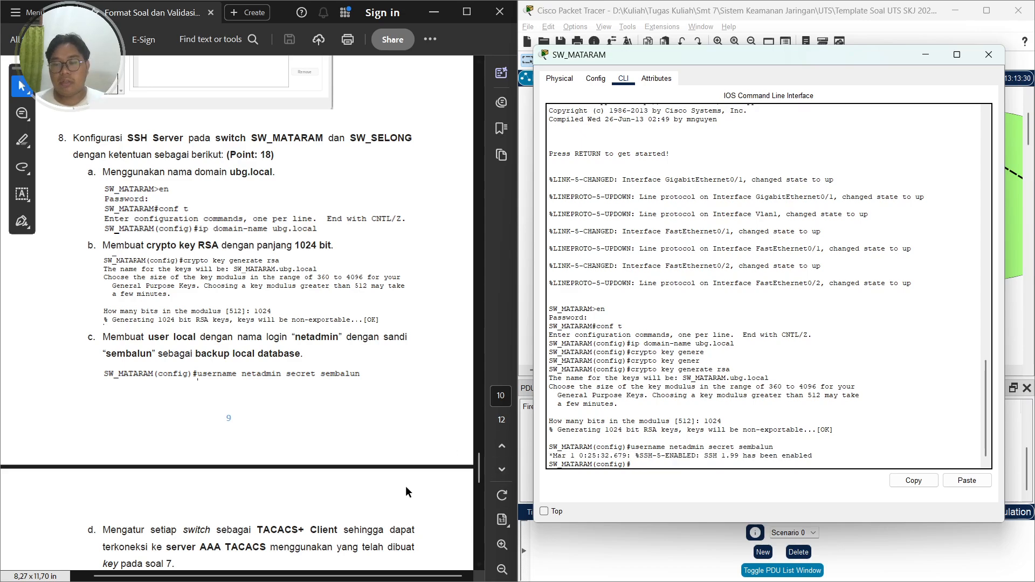
Enable AAA new-model and set the TACACS+ server host to 192.168.2.2
{"action": "scroll", "coordinate": [341, 387], "scroll_direction": "down", "scroll_amount": 5}
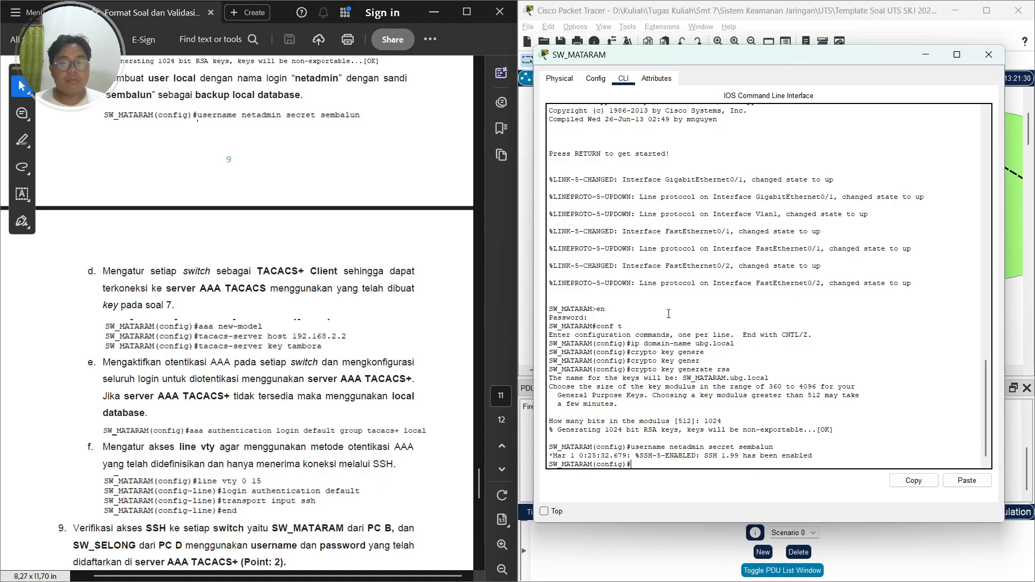
{"action": "type", "text": "aaa ne"}
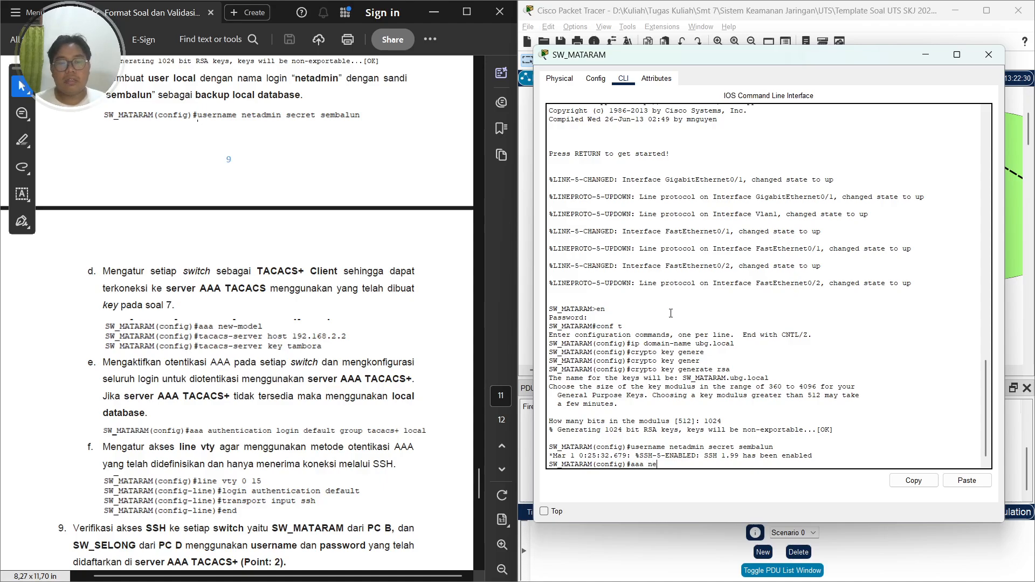
{"action": "type", "text": "w-model"}
{"action": "key", "text": "Return"}
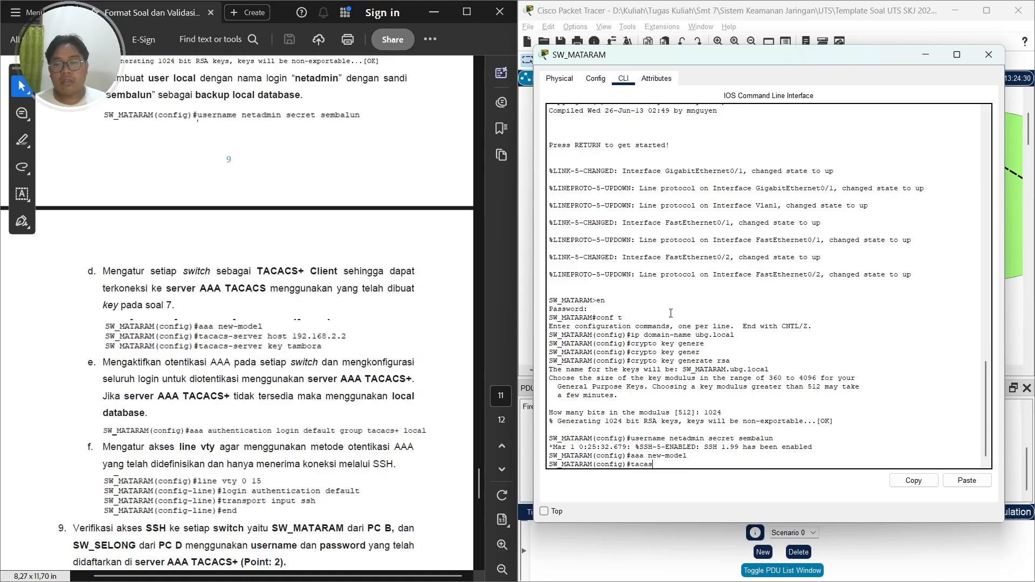
{"action": "type", "text": "tacacs"}
{"action": "key", "text": "Tab"}
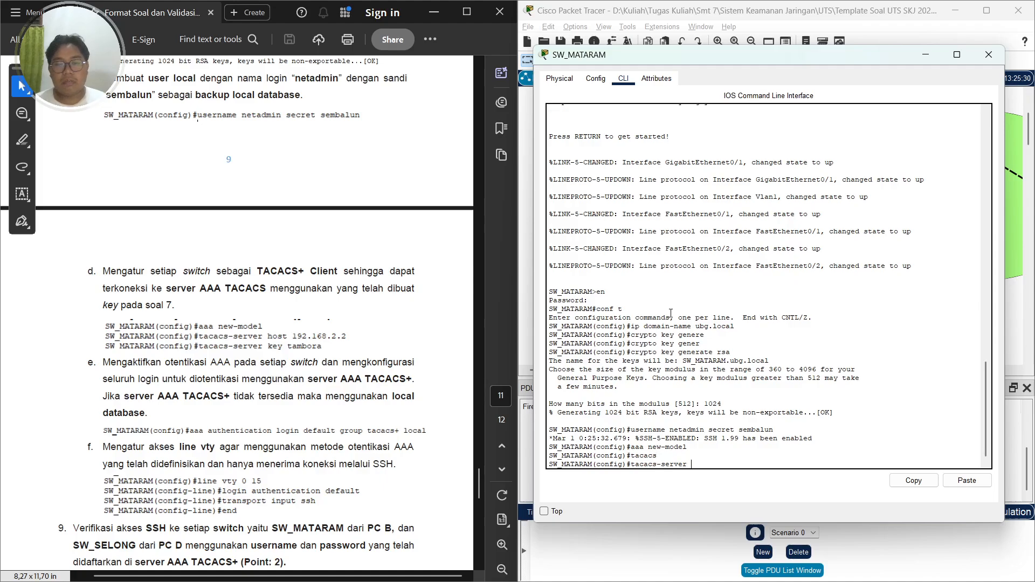
{"action": "type", "text": "host 192.168"}
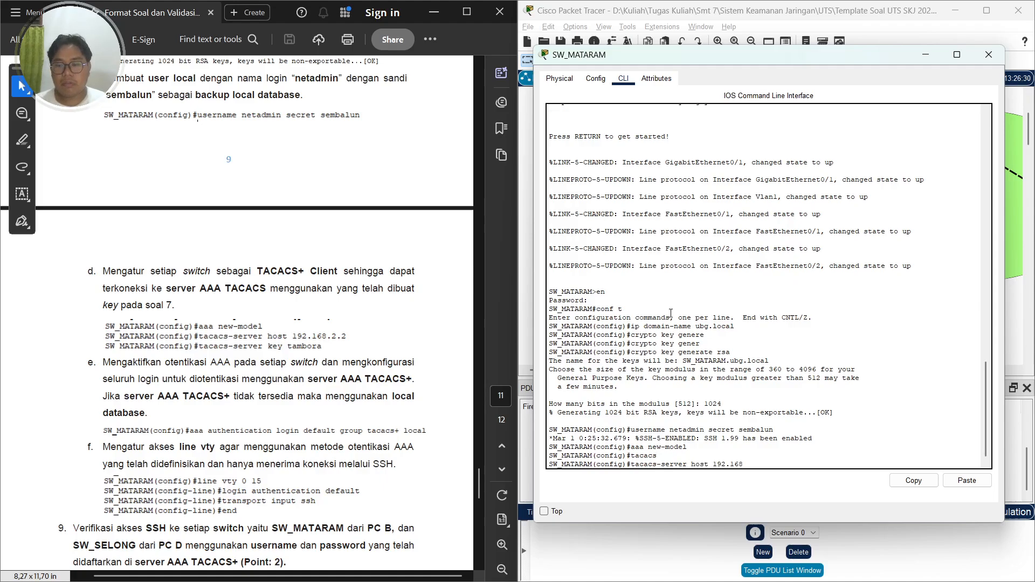
{"action": "type", "text": ".2.2"}
{"action": "key", "text": "Return"}
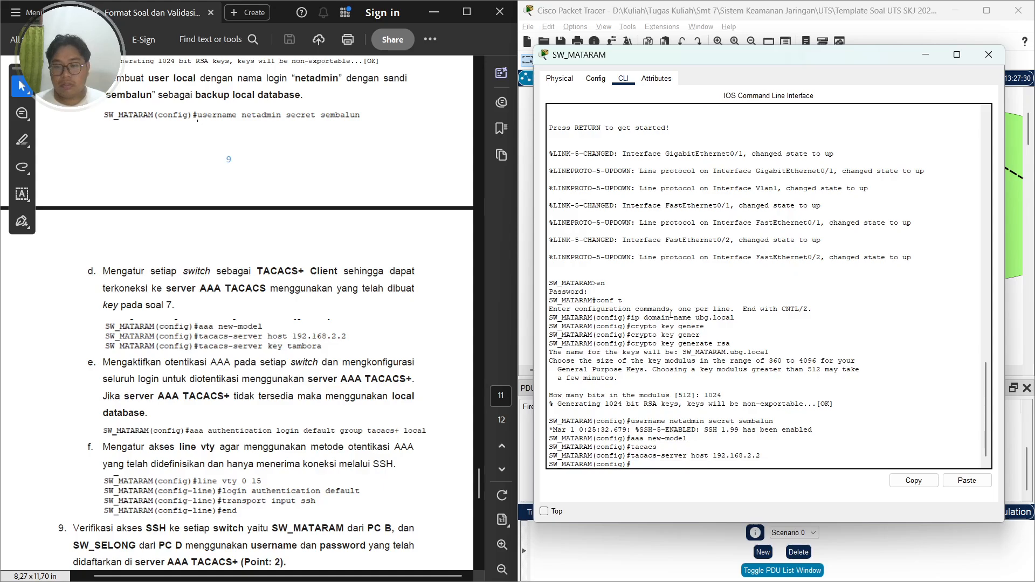
Set the TACACS+ server shared key on SW_MATARAM
{"action": "type", "text": "taca"}
{"action": "key", "text": "Tab"}
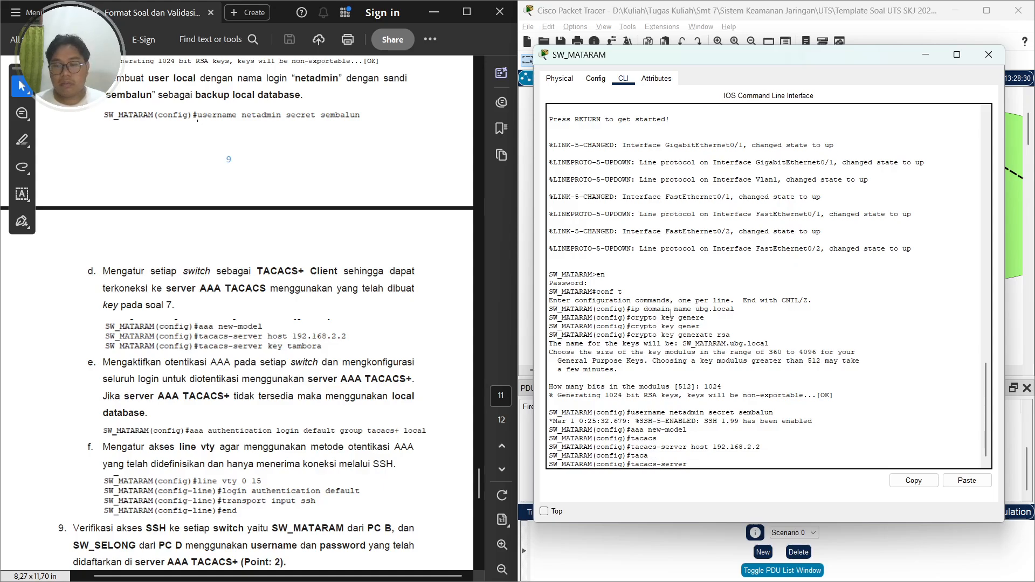
{"action": "type", "text": "key tambora"}
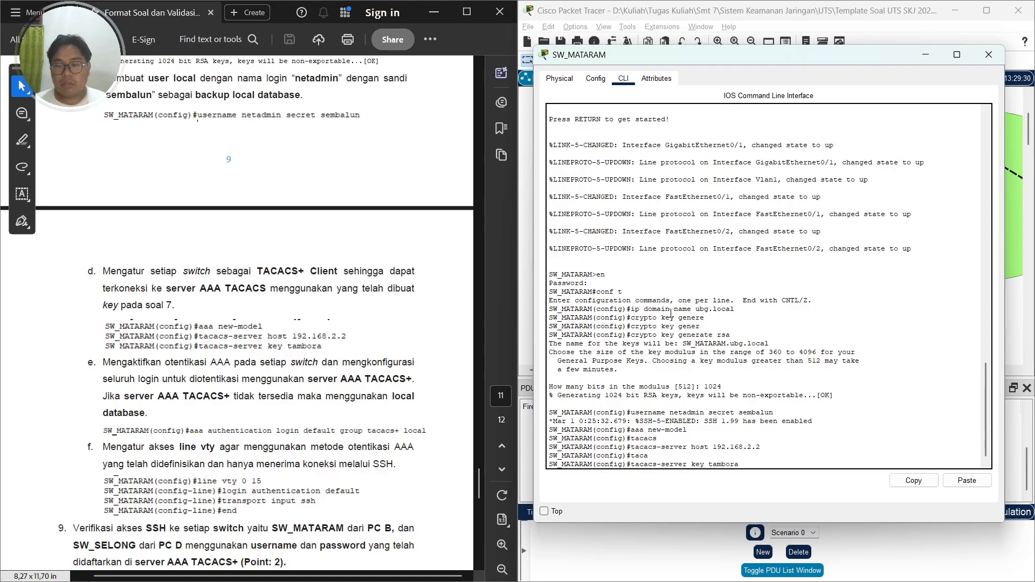
{"action": "key", "text": "Return"}
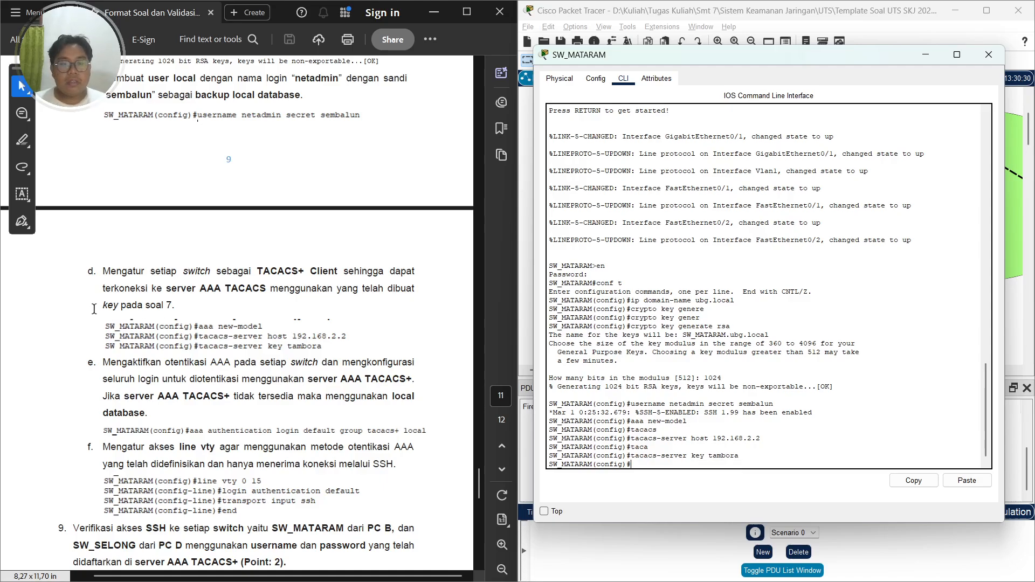
{"action": "scroll", "coordinate": [130, 308], "scroll_direction": "down", "scroll_amount": 1}
{"action": "scroll", "coordinate": [129, 309], "scroll_direction": "down", "scroll_amount": 1}
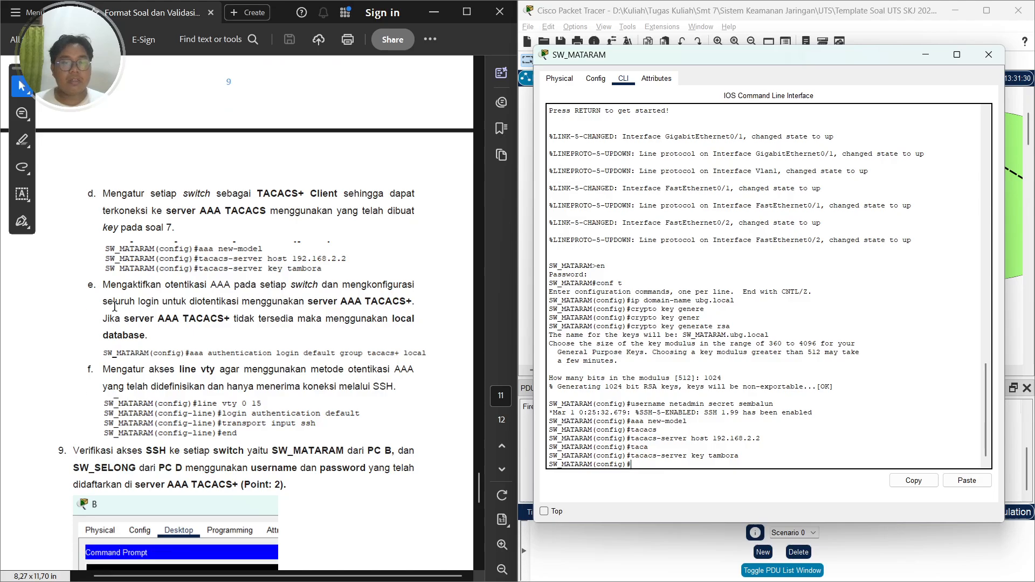
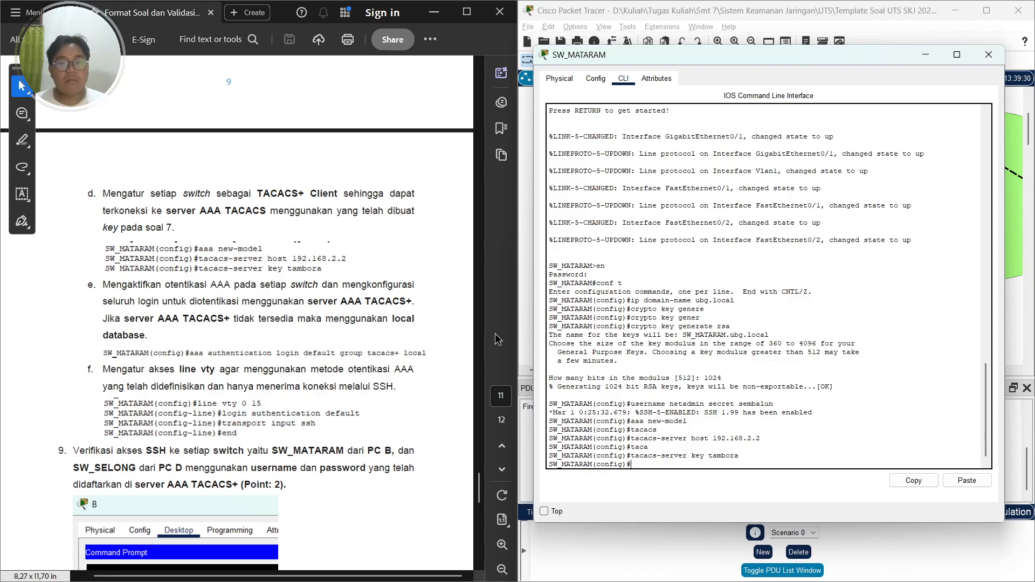
Set AAA login authentication default to use the TACACS+ group with local database fallback on SW_MATARAM
{"action": "type", "text": "auth"}
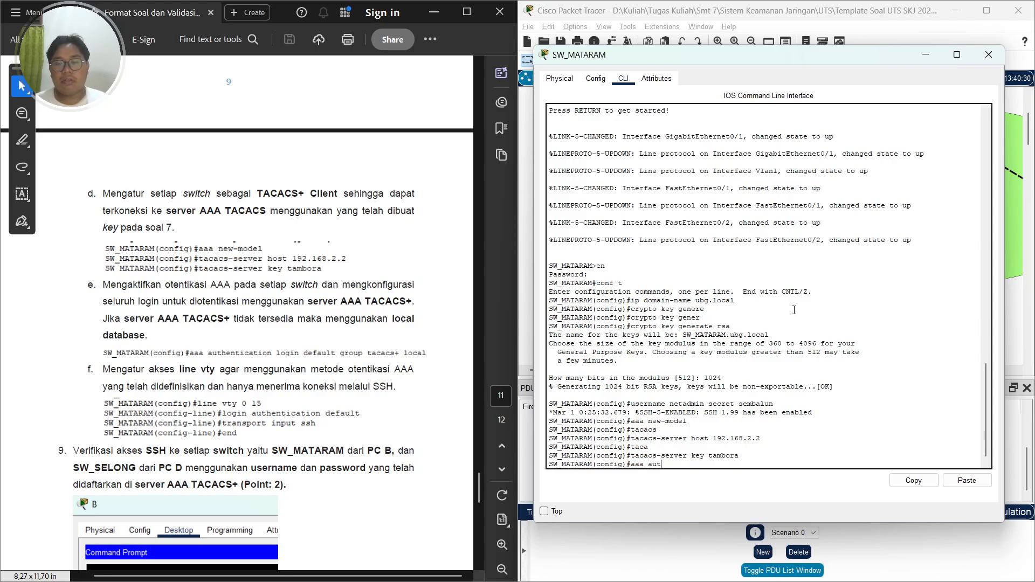
{"action": "key", "text": "Tab"}
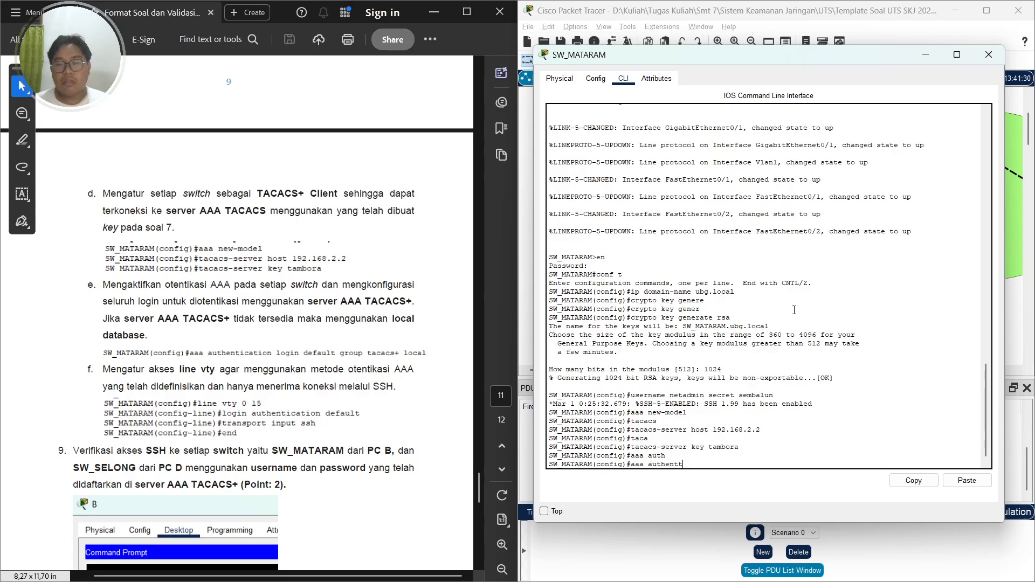
{"action": "key", "text": "BackSpace"}
{"action": "key", "text": "BackSpace"}
{"action": "key", "text": "BackSpace"}
{"action": "type", "text": "ntica"}
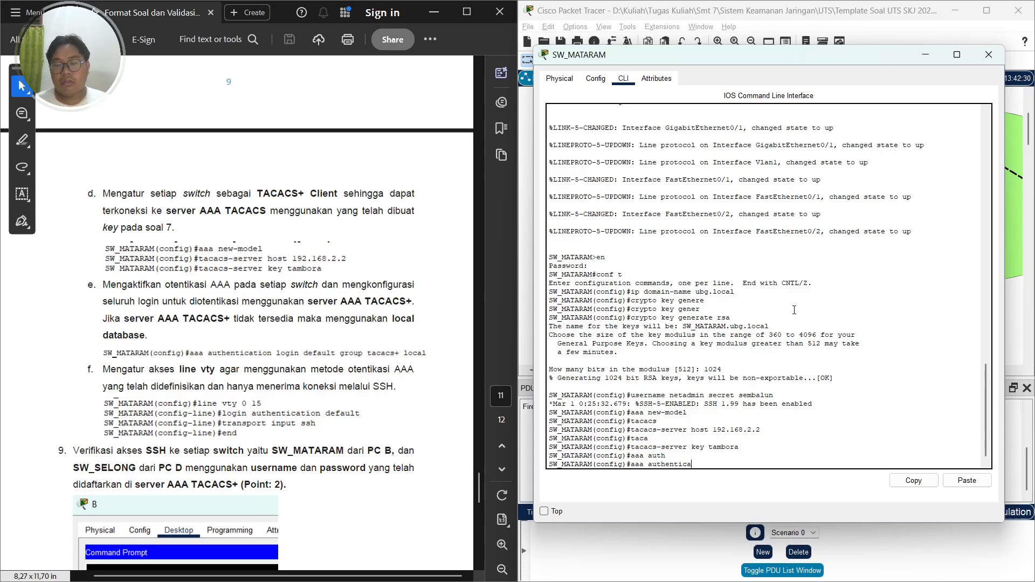
{"action": "type", "text": "tion"}
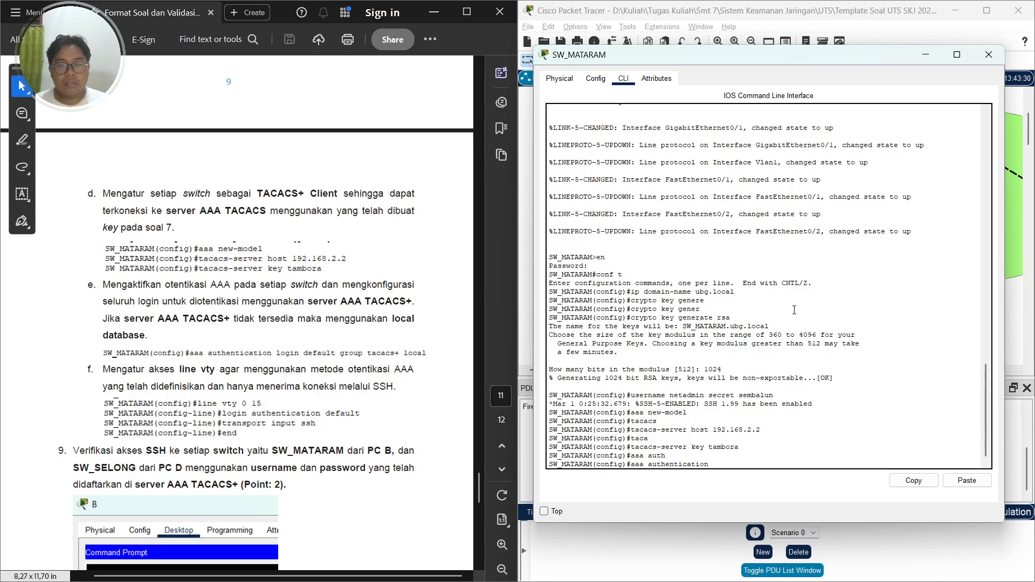
{"action": "type", "text": " login default group tacacs+"}
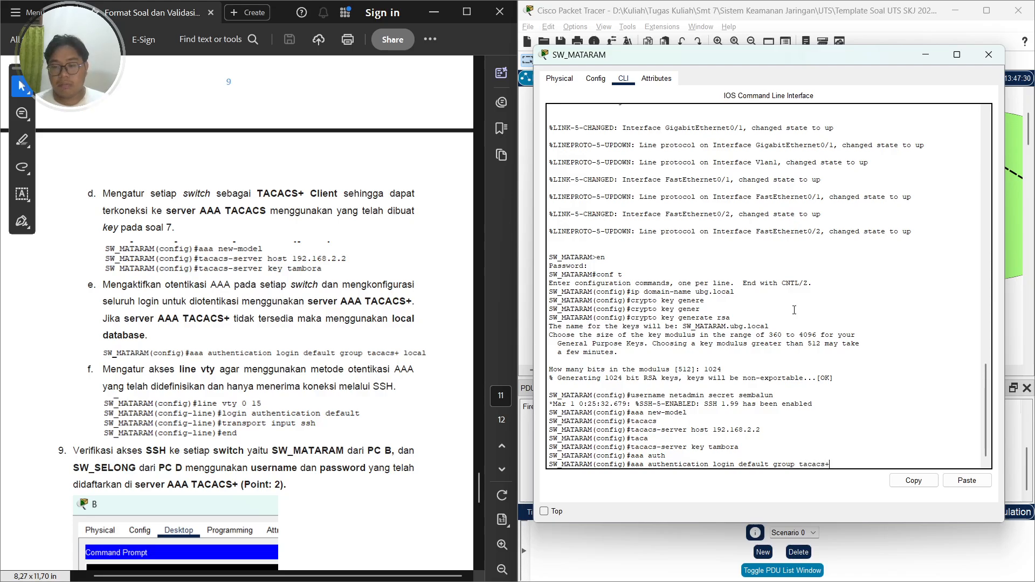
{"action": "type", "text": "local"}
{"action": "key", "text": "Return"}
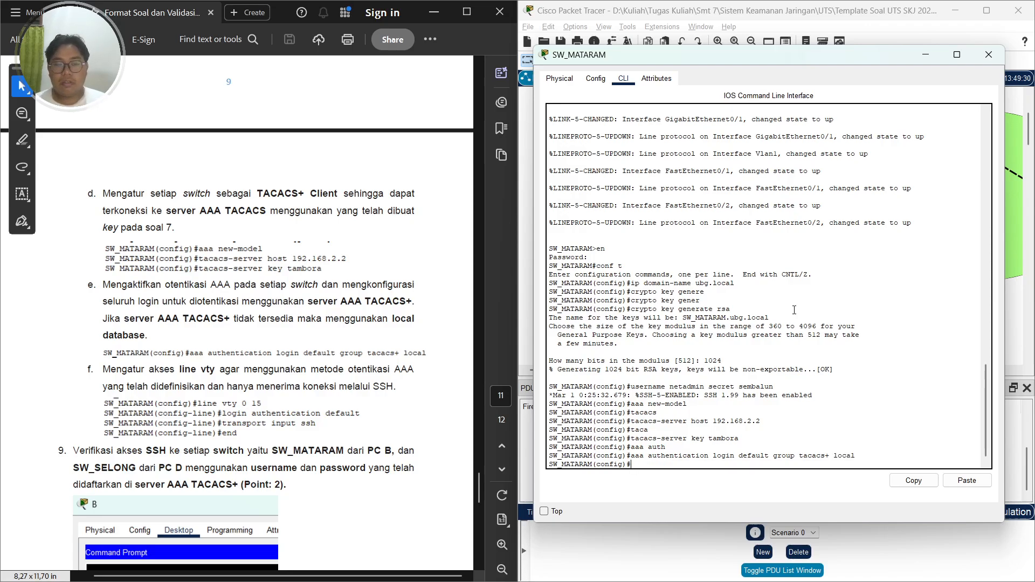
Enter vty lines 0 to 15 and apply the default login authentication method list
{"action": "scroll", "coordinate": [311, 361], "scroll_direction": "down", "scroll_amount": 1}
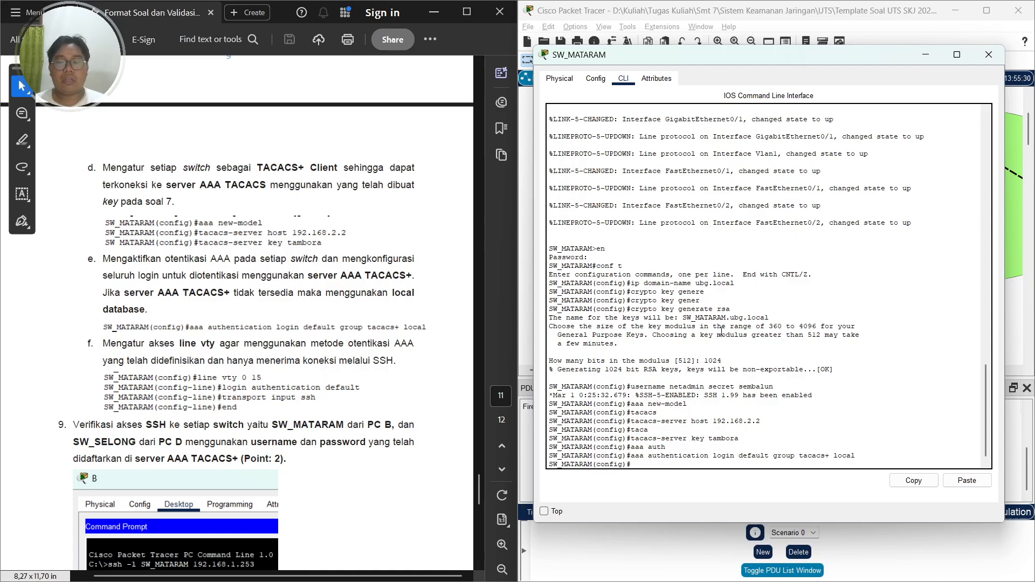
{"action": "type", "text": "ine vty "}
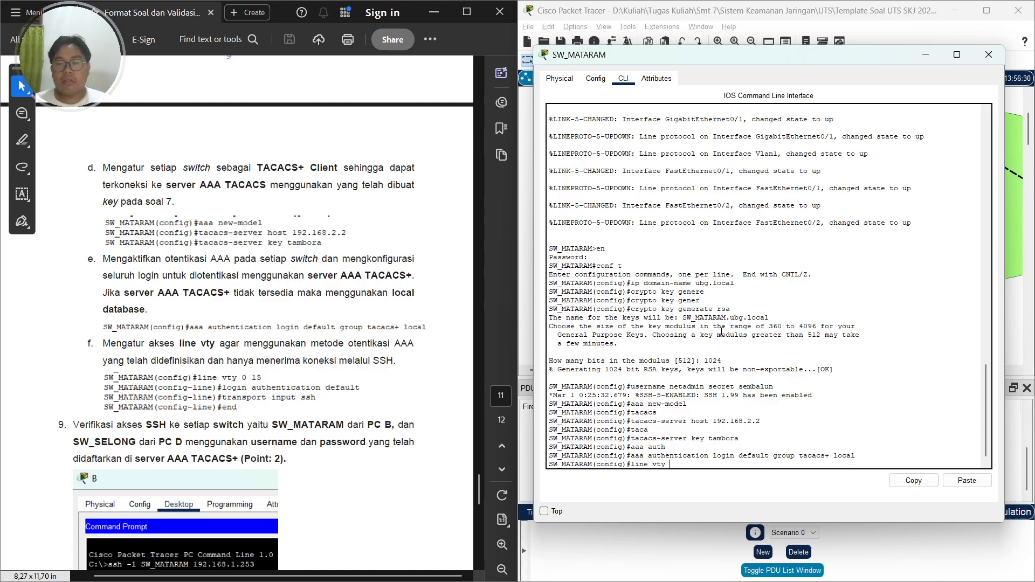
{"action": "type", "text": "0 156"}
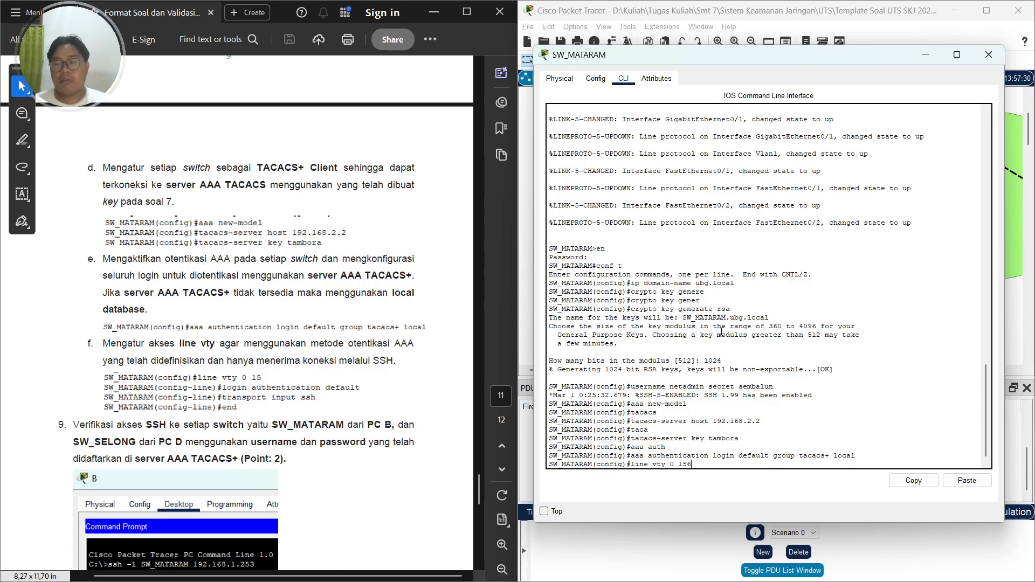
{"action": "key", "text": "Return"}
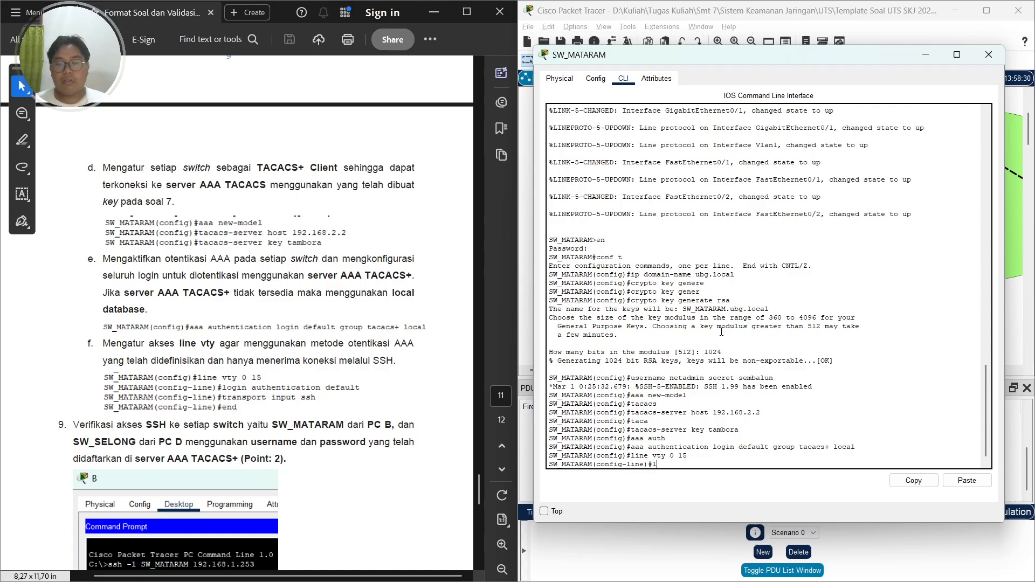
{"action": "type", "text": "login"}
{"action": "key", "text": "Tab"}
{"action": "type", "text": "auth"}
{"action": "key", "text": "Tab"}
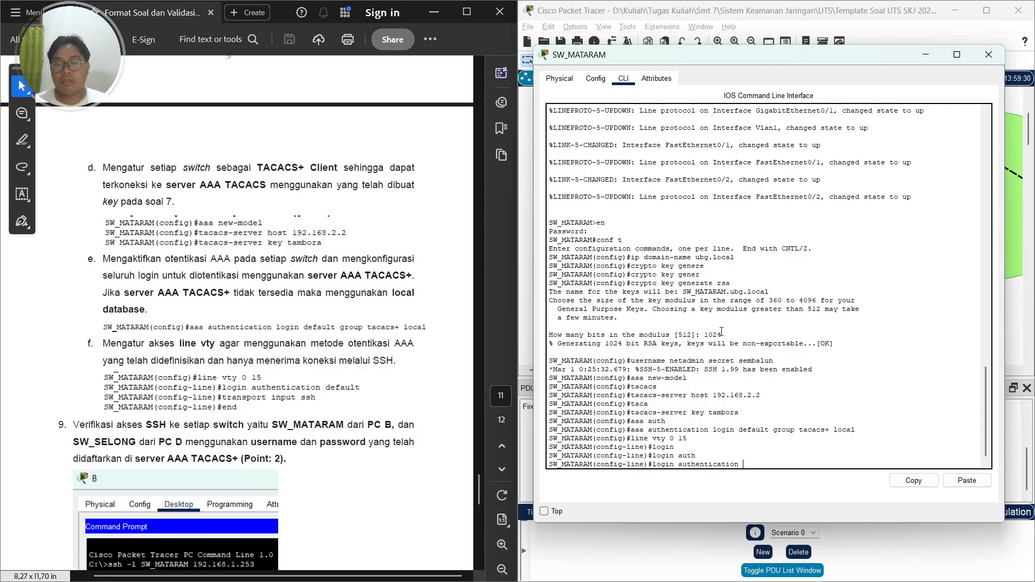
{"action": "type", "text": "default"}
{"action": "key", "text": "Tab"}
{"action": "key", "text": "Return"}
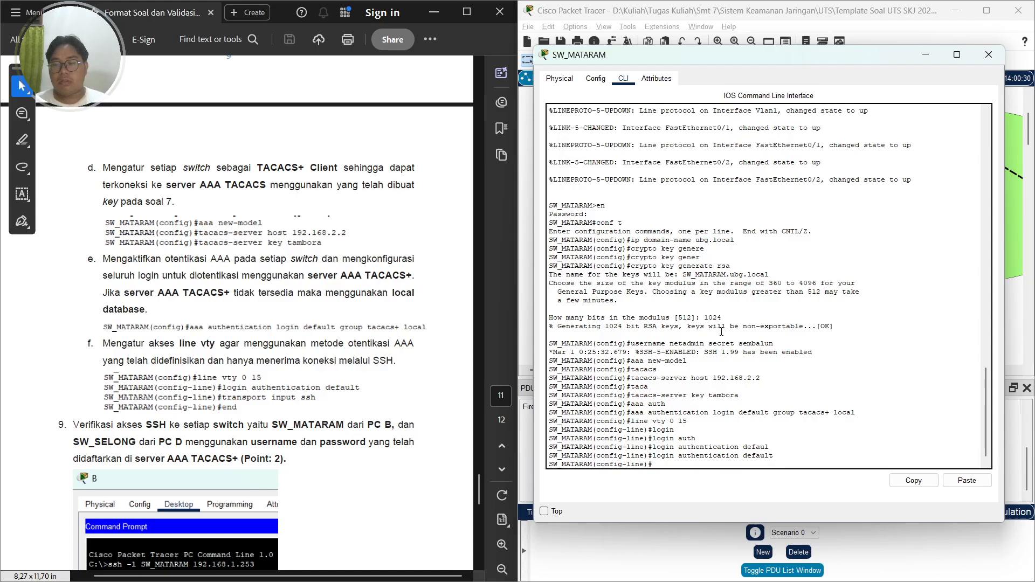
Restrict the vty lines to SSH input only and exit configuration mode
{"action": "type", "text": "trans"}
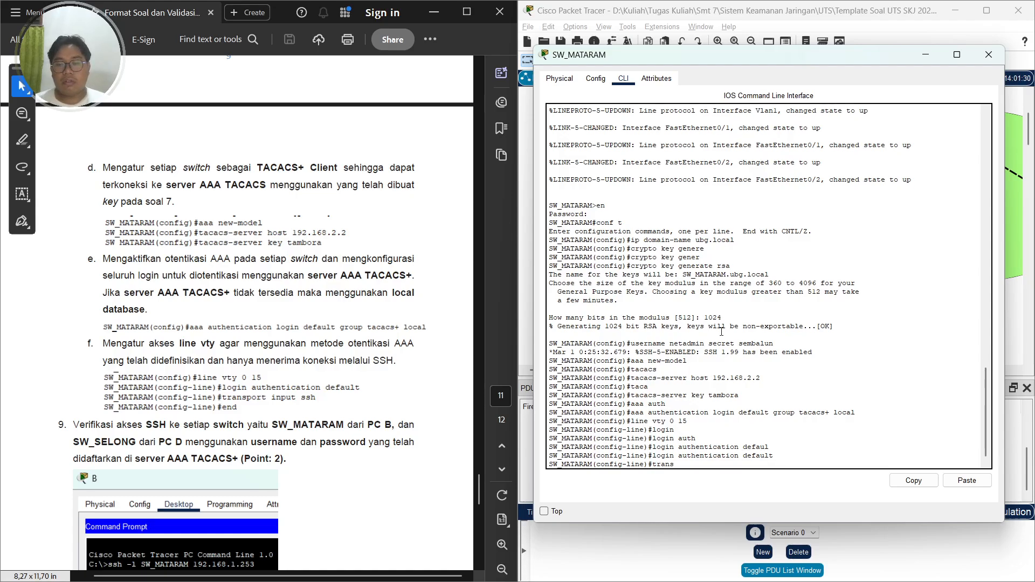
{"action": "key", "text": "Tab"}
{"action": "type", "text": "input ssh"}
{"action": "key", "text": "Return"}
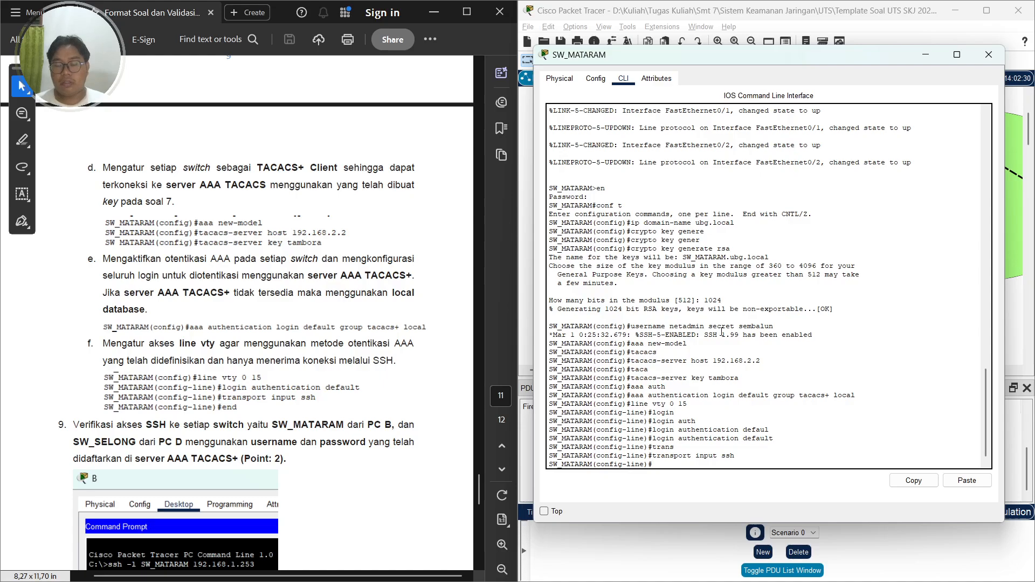
{"action": "type", "text": "end"}
{"action": "key", "text": "Return"}
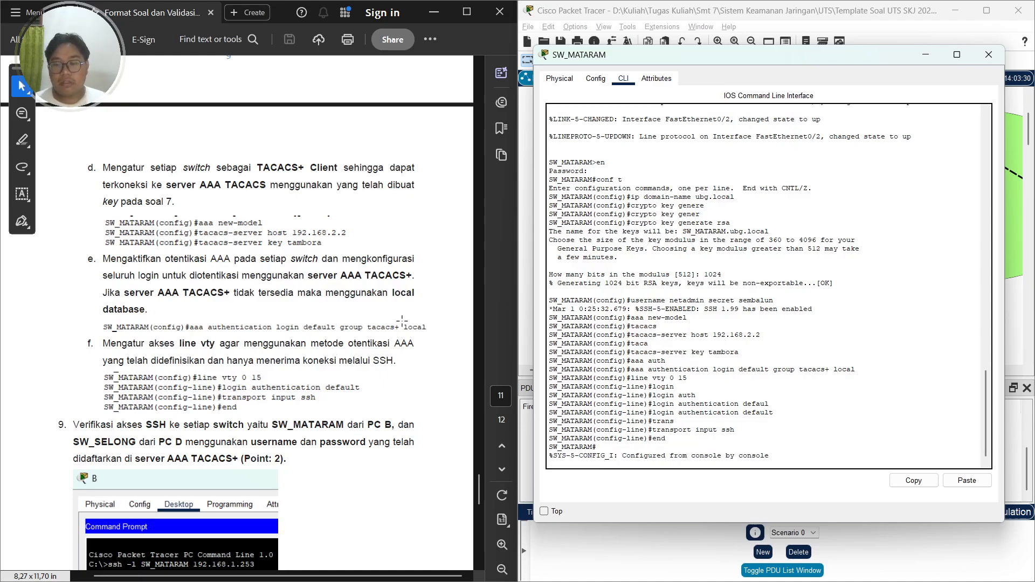
{"action": "key", "text": "Return"}
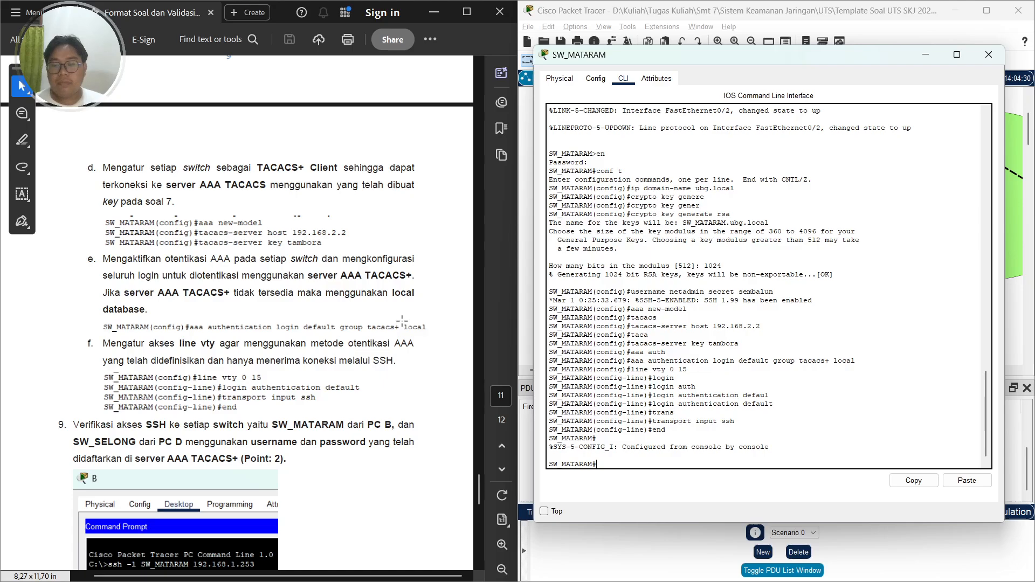
Close SW_MATARAM's window and open the command line of switch SW_SELONG
{"action": "left_click", "coordinate": [981, 57]}
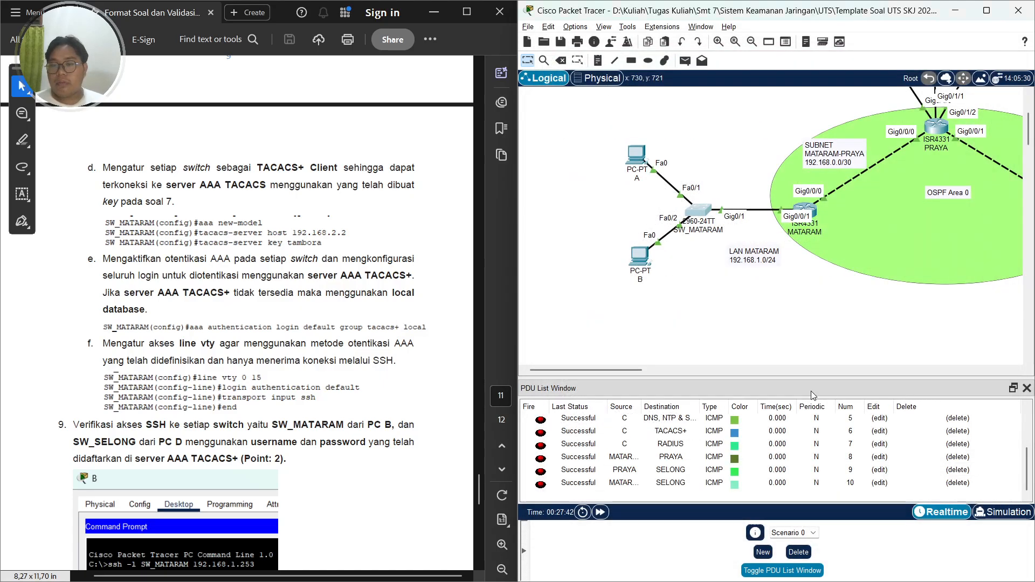
{"action": "left_click_drag", "start_coordinate": [641, 370], "coordinate": [742, 368]}
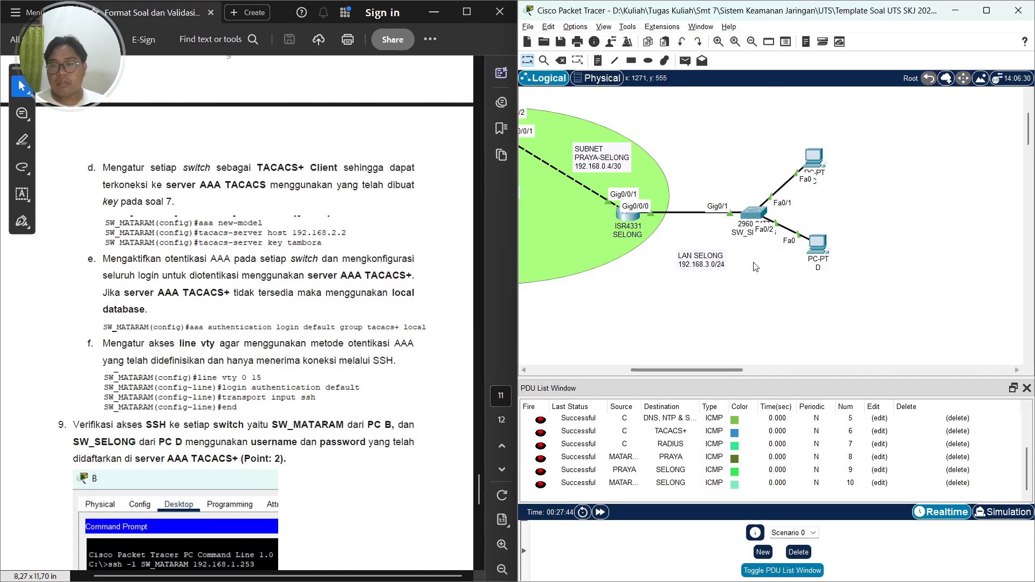
{"action": "left_click", "coordinate": [746, 218]}
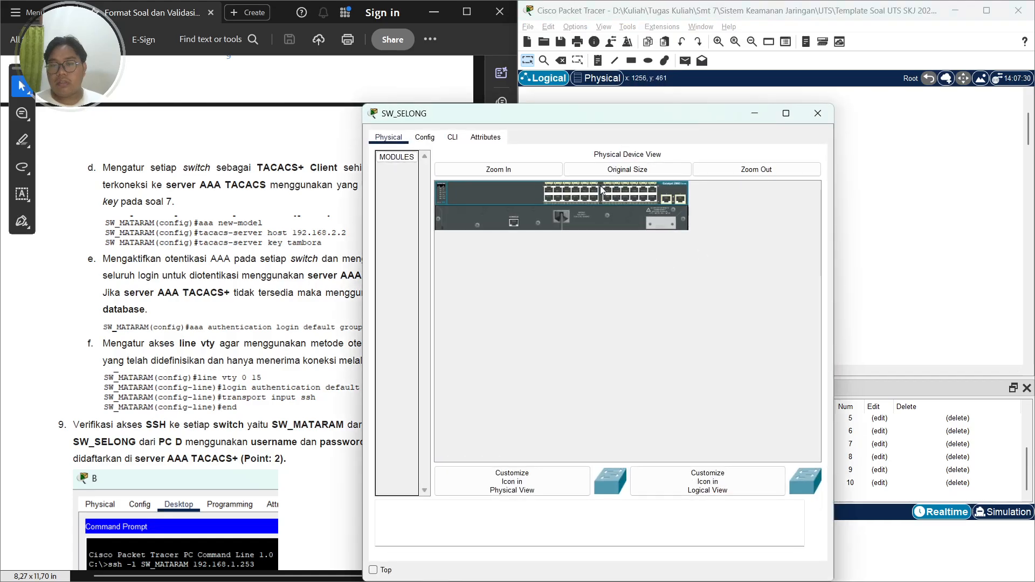
{"action": "left_click", "coordinate": [452, 137]}
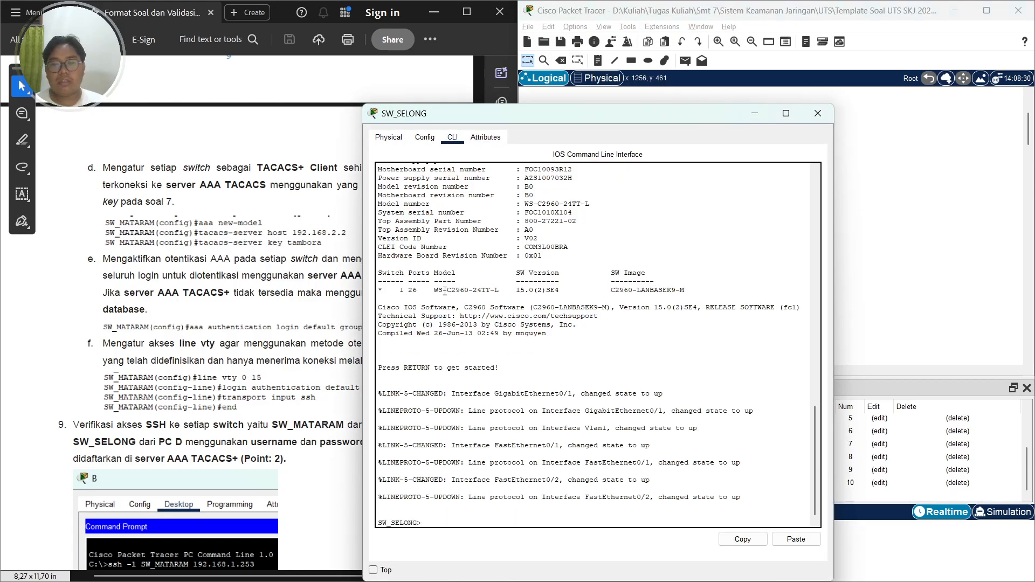
Review the SSH server configuration instructions in the exam document
{"action": "left_click", "coordinate": [238, 231]}
{"action": "scroll", "coordinate": [291, 232], "scroll_direction": "up", "scroll_amount": 5}
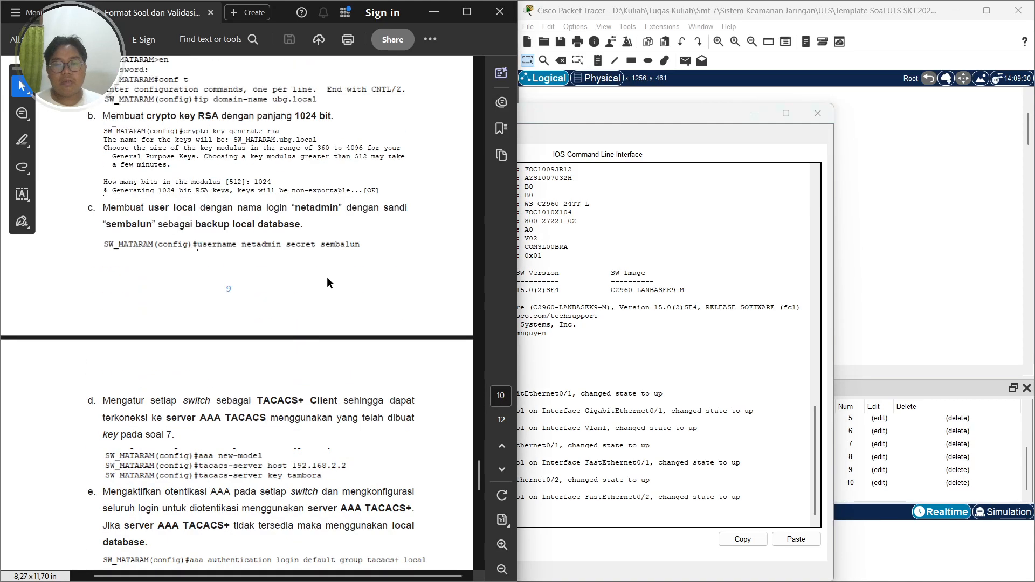
{"action": "scroll", "coordinate": [327, 282], "scroll_direction": "up", "scroll_amount": 6}
{"action": "left_click", "coordinate": [657, 163]}
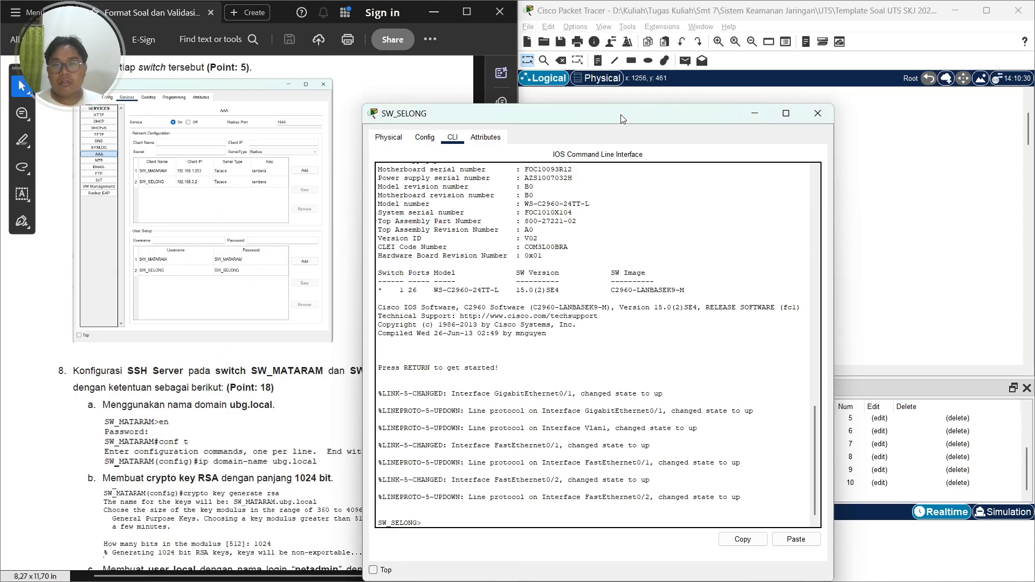
{"action": "left_click_drag", "start_coordinate": [623, 118], "coordinate": [780, 91]}
{"action": "scroll", "coordinate": [183, 245], "scroll_direction": "up", "scroll_amount": 10}
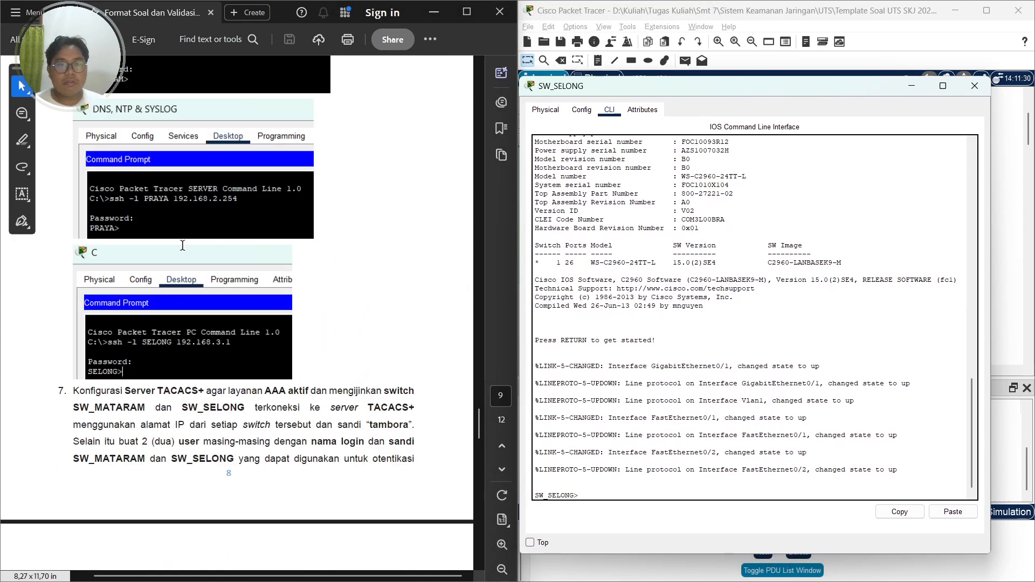
{"action": "scroll", "coordinate": [182, 246], "scroll_direction": "up", "scroll_amount": 2}
{"action": "scroll", "coordinate": [182, 246], "scroll_direction": "down", "scroll_amount": 11}
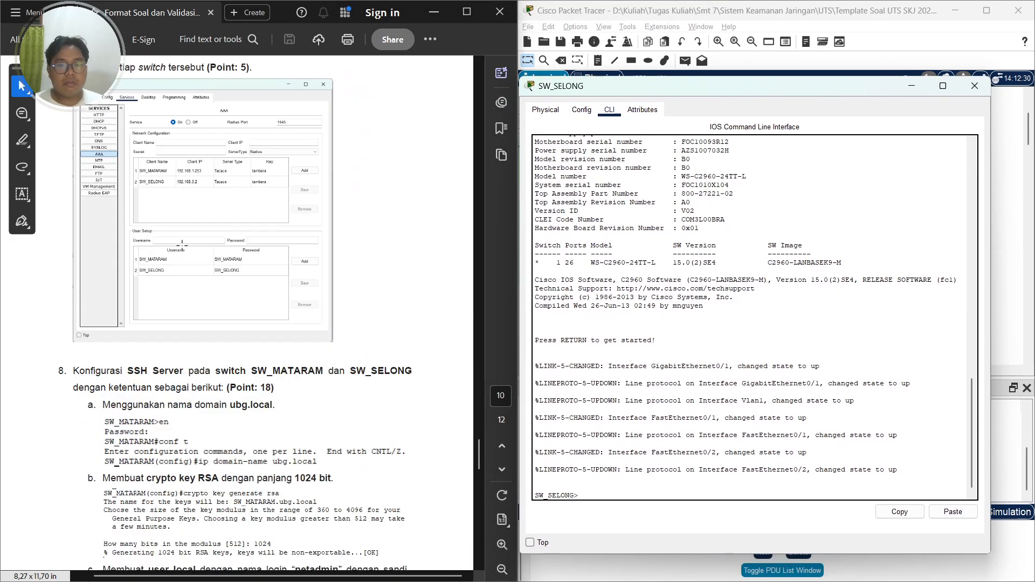
{"action": "scroll", "coordinate": [182, 246], "scroll_direction": "down", "scroll_amount": 5}
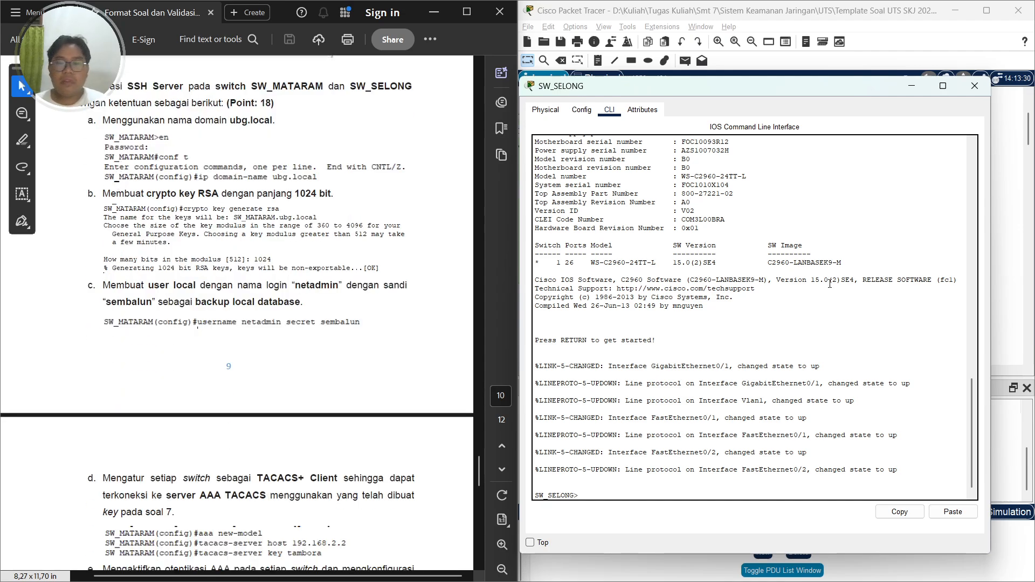
Enter privileged EXEC mode and global configuration mode on SW_SELONG
{"action": "type", "text": "en"}
{"action": "key", "text": "Return"}
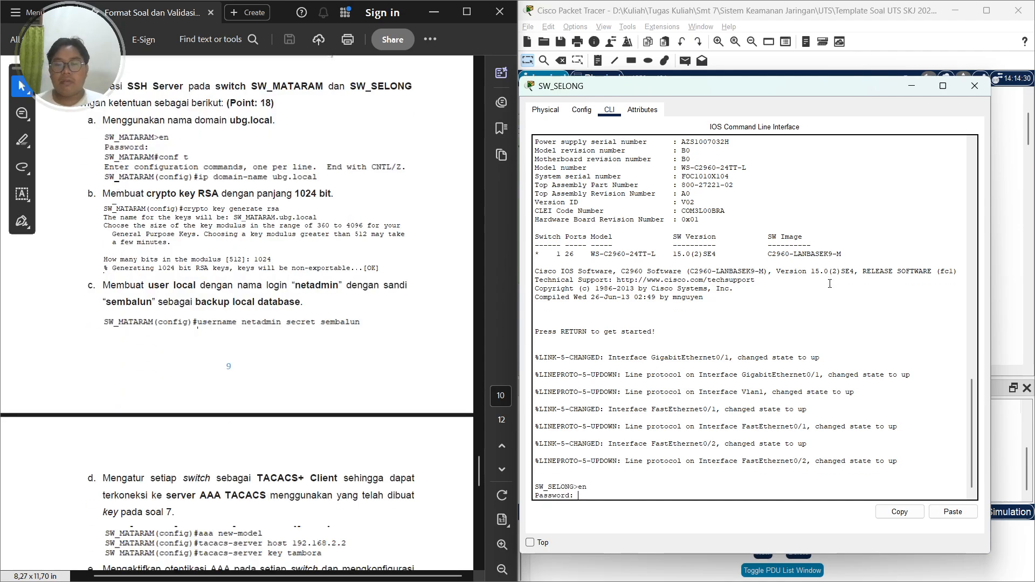
{"action": "key", "text": "Return"}
{"action": "type", "text": "conf t"}
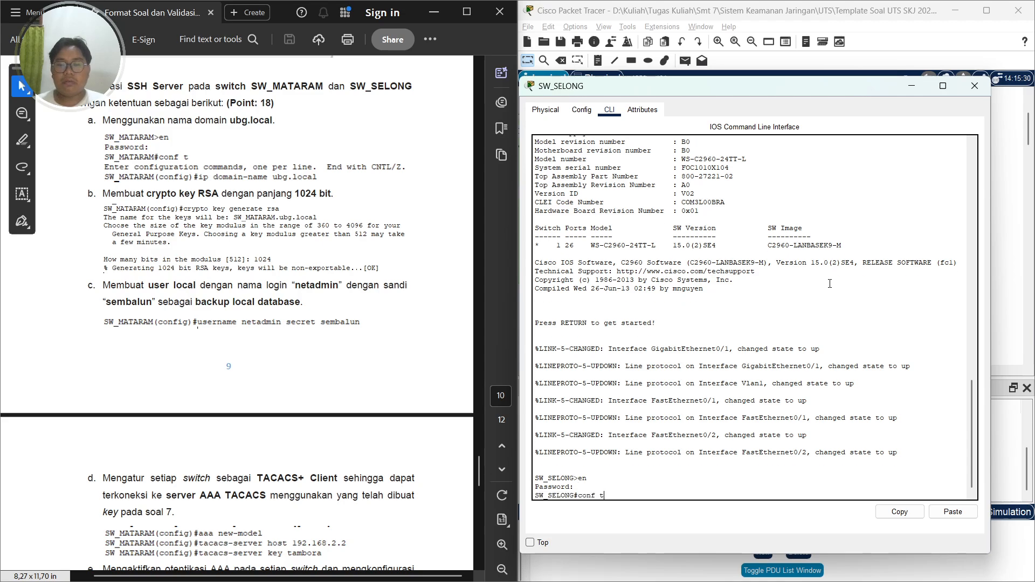
{"action": "key", "text": "Return"}
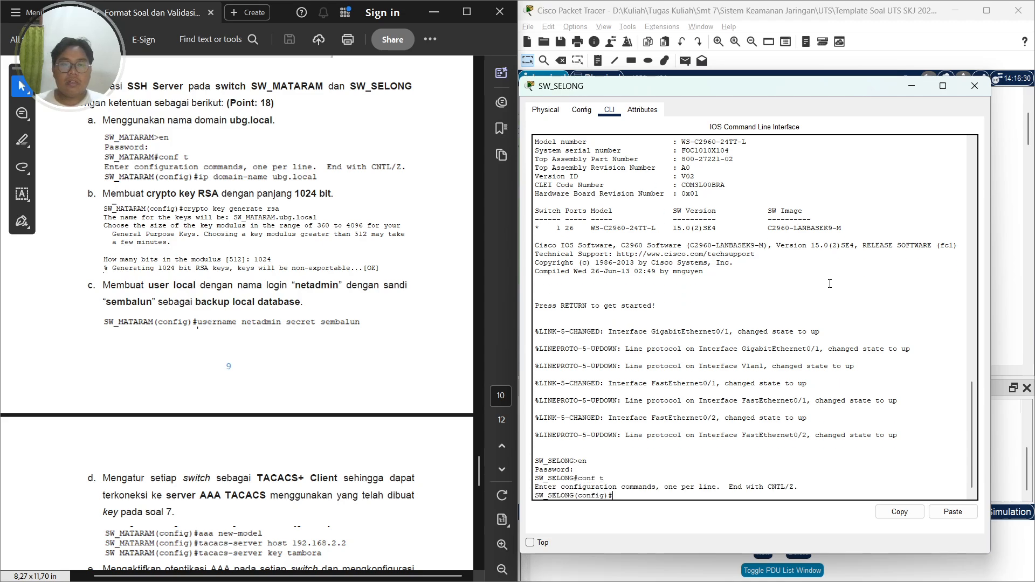
Set the IP domain name to ubg.local on SW_SELONG
{"action": "type", "text": "d"}
{"action": "type", "text": "p doma"}
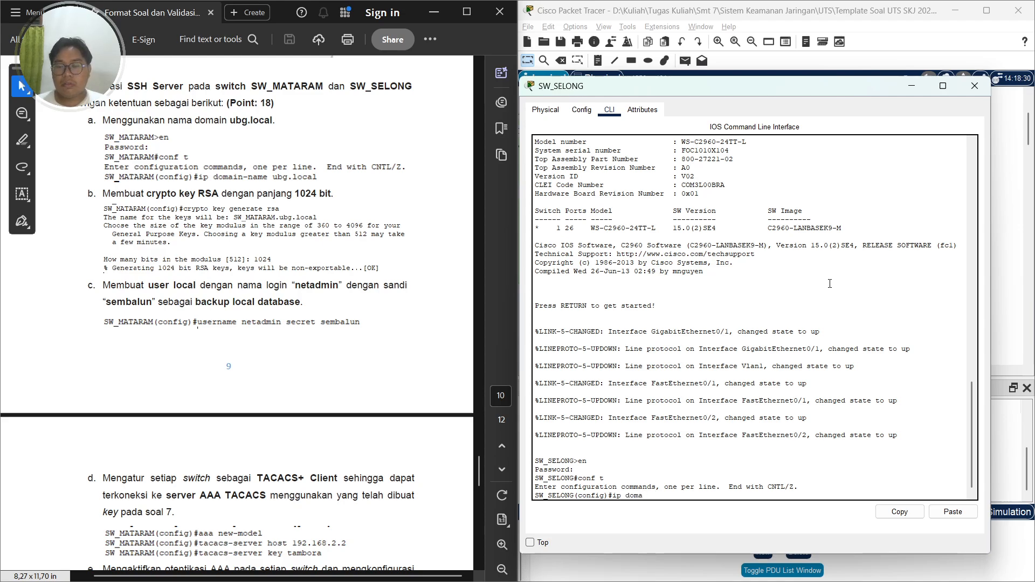
{"action": "type", "text": "in in-name ubg.local"}
{"action": "key", "text": "Return"}
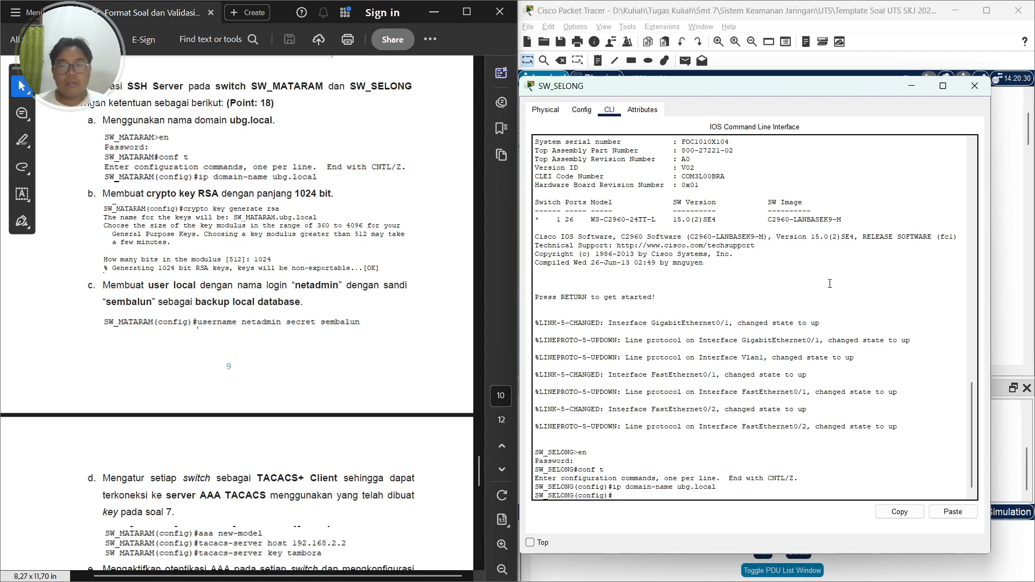
Generate an RSA crypto key with a 1024-bit modulus on SW_SELONG
{"action": "type", "text": "cry"}
{"action": "key", "text": "Tab"}
{"action": "type", "text": "key gen"}
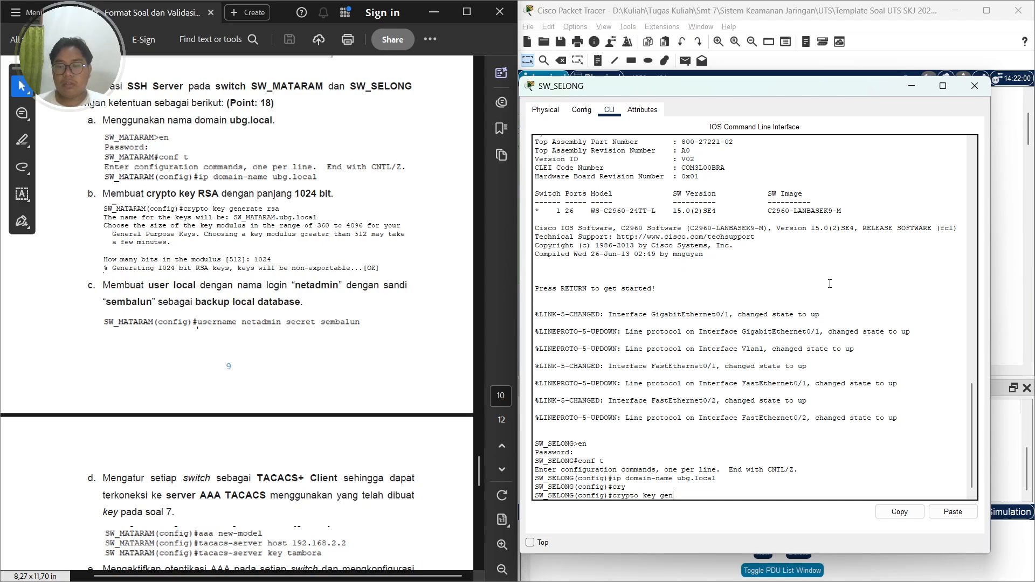
{"action": "key", "text": "Tab"}
{"action": "type", "text": "rsa"}
{"action": "key", "text": "Return"}
{"action": "type", "text": "10"}
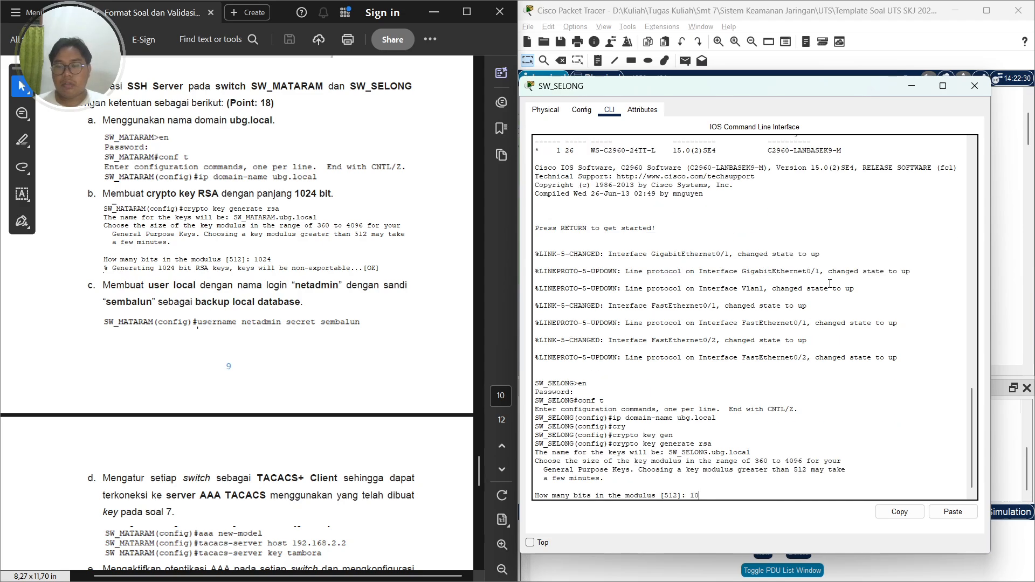
{"action": "type", "text": "24"}
{"action": "key", "text": "Return"}
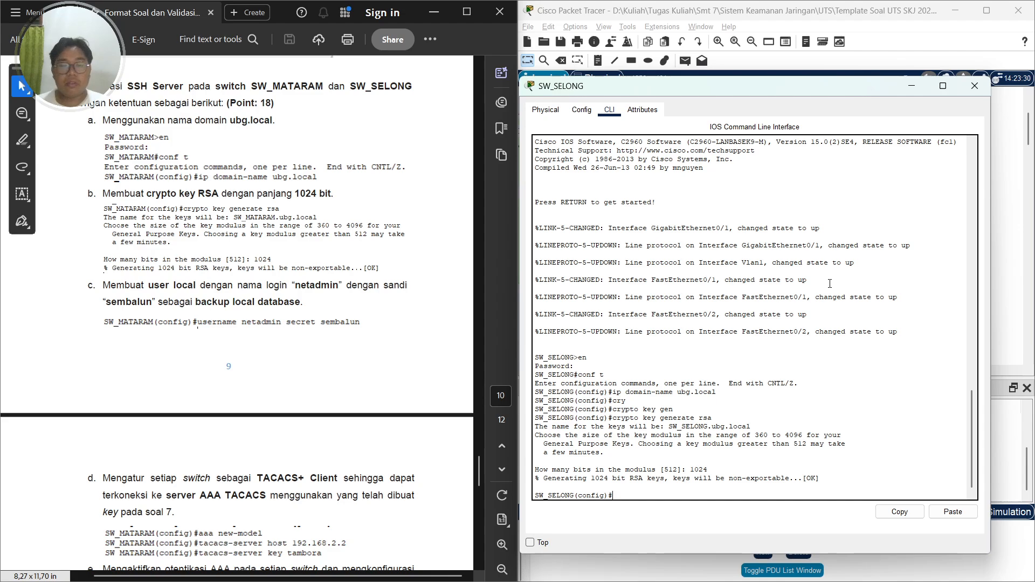
Create the local backup user netadmin with its secret password on SW_SELONG
{"action": "type", "text": "userna"}
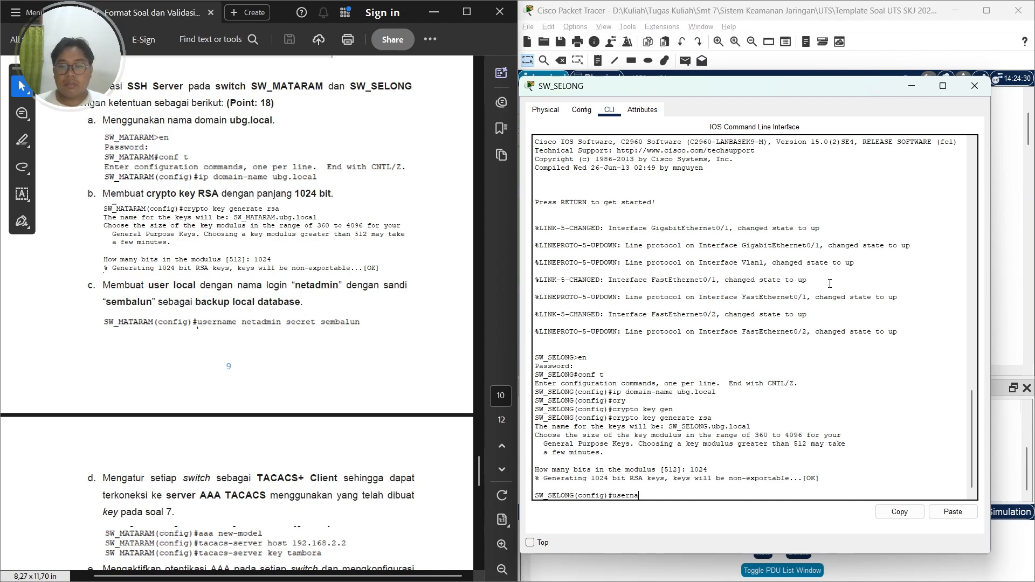
{"action": "type", "text": "me netadmin secret sembalun"}
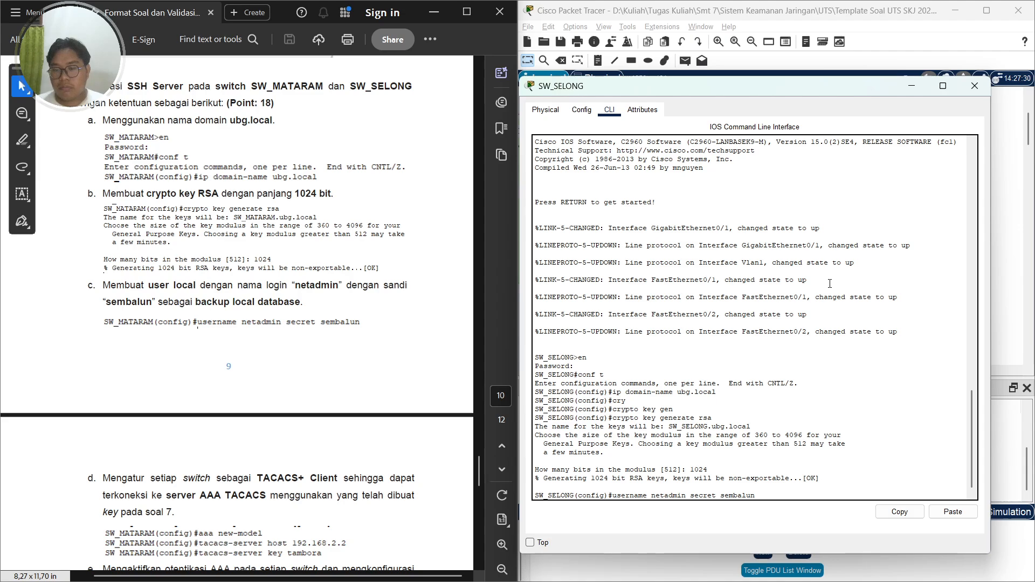
{"action": "key", "text": "Return"}
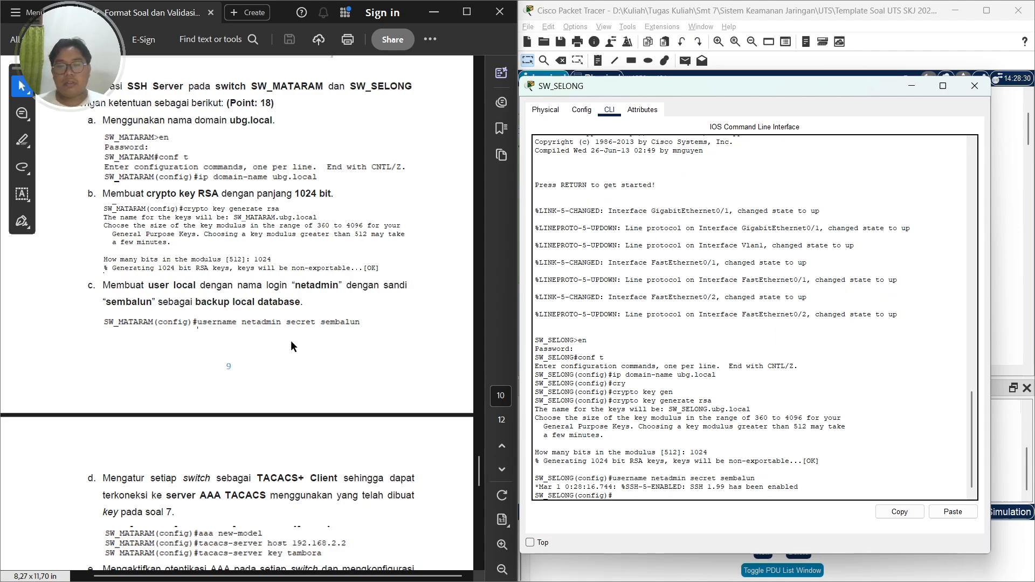
Enable AAA new-model on SW_SELONG
{"action": "scroll", "coordinate": [291, 345], "scroll_direction": "down", "scroll_amount": 3}
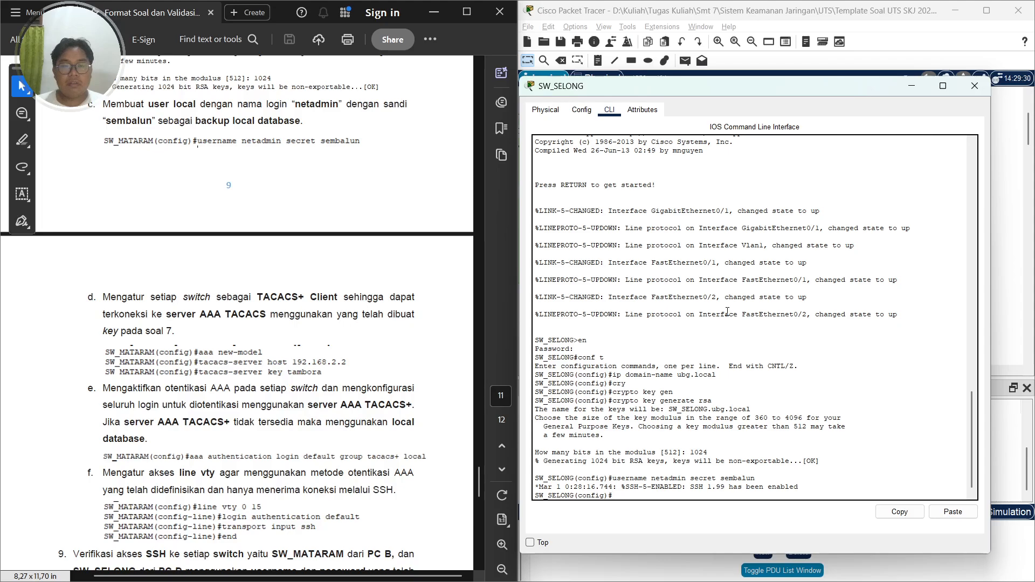
{"action": "type", "text": "aaa new"}
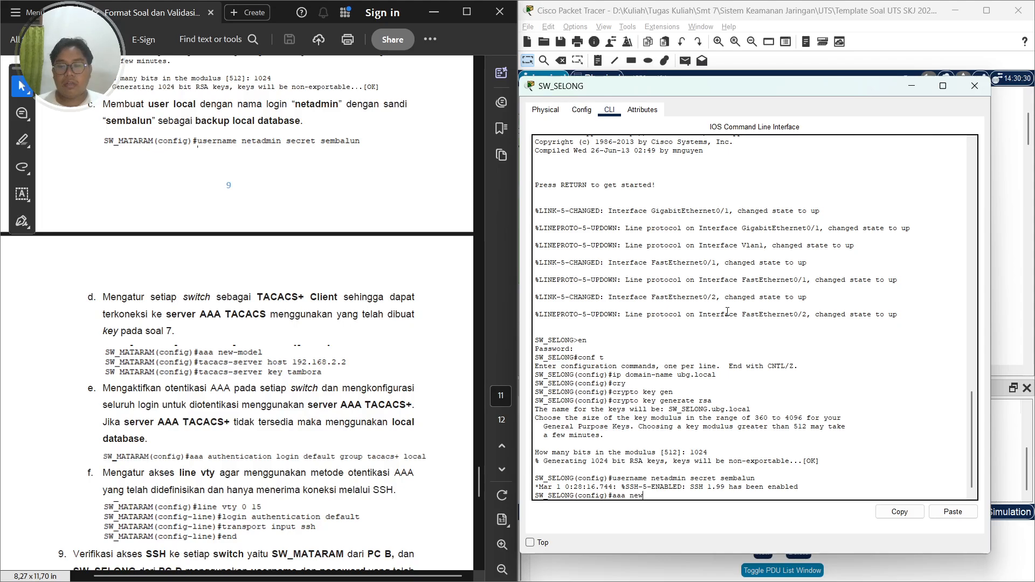
{"action": "type", "text": "-model"}
{"action": "key", "text": "Return"}
Point SW_SELONG to the TACACS+ server at 192.168.2.2 and set the shared TACACS+ server key
{"action": "type", "text": "taca"}
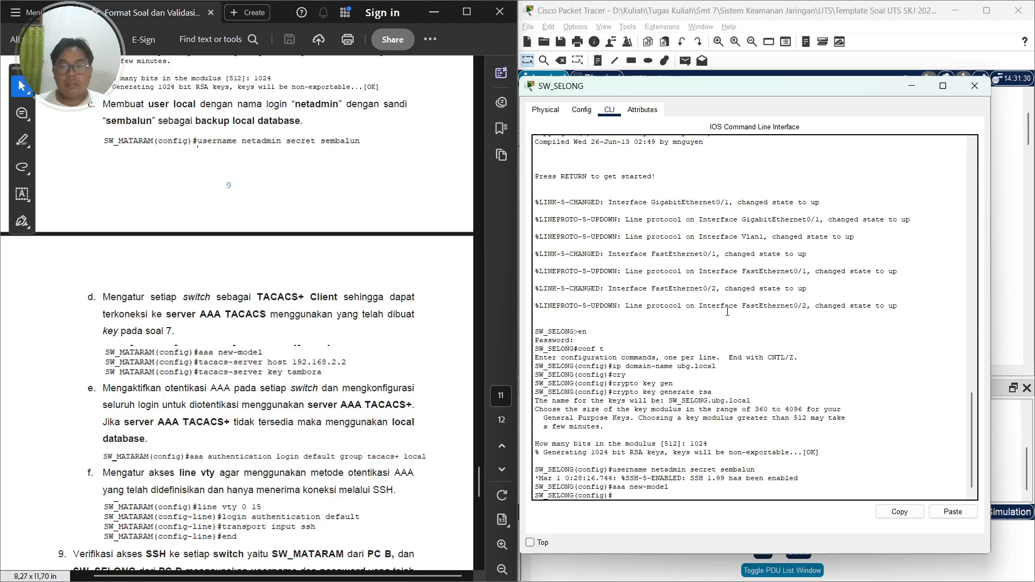
{"action": "key", "text": "Tab"}
{"action": "type", "text": "host"}
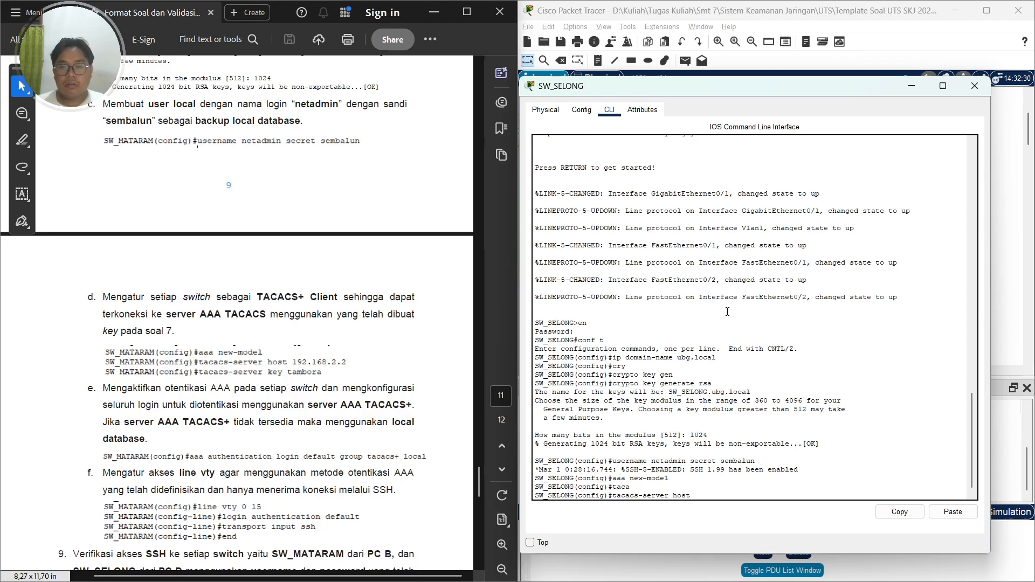
{"action": "type", "text": " 192.168"}
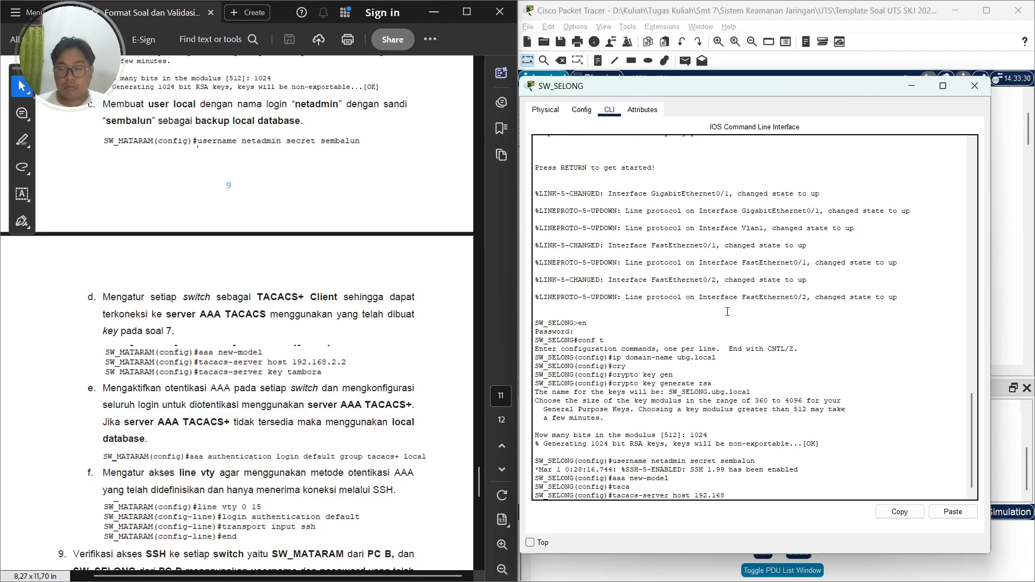
{"action": "type", "text": ".2.2"}
{"action": "key", "text": "Return"}
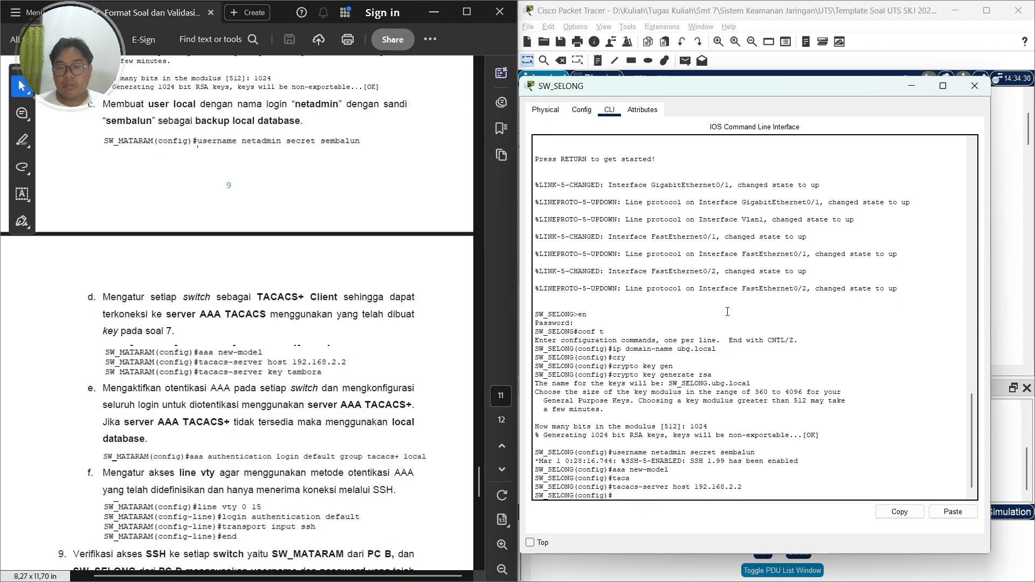
{"action": "type", "text": "taca"}
{"action": "key", "text": "Tab"}
{"action": "type", "text": "ke"}
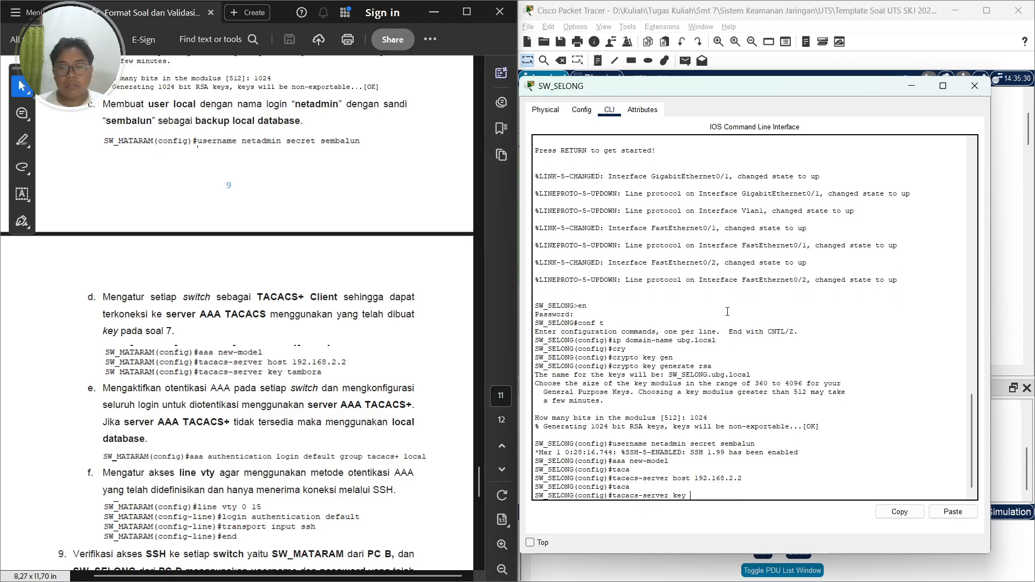
{"action": "type", "text": "y tambora"}
{"action": "key", "text": "Return"}
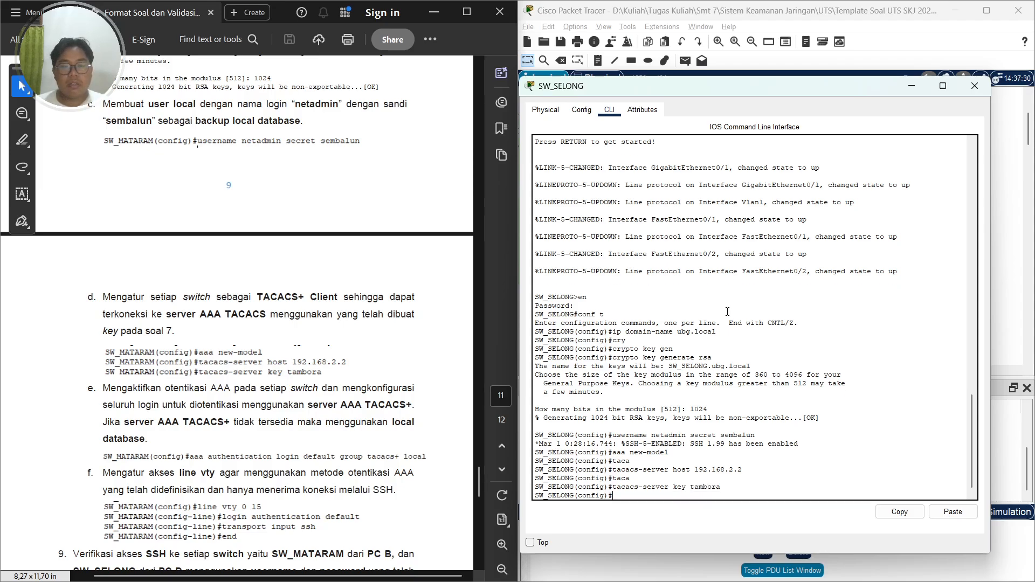
Set the default login authentication to use the tacacs+ group with local fallback on SW_SELONG
{"action": "type", "text": "aaa au"}
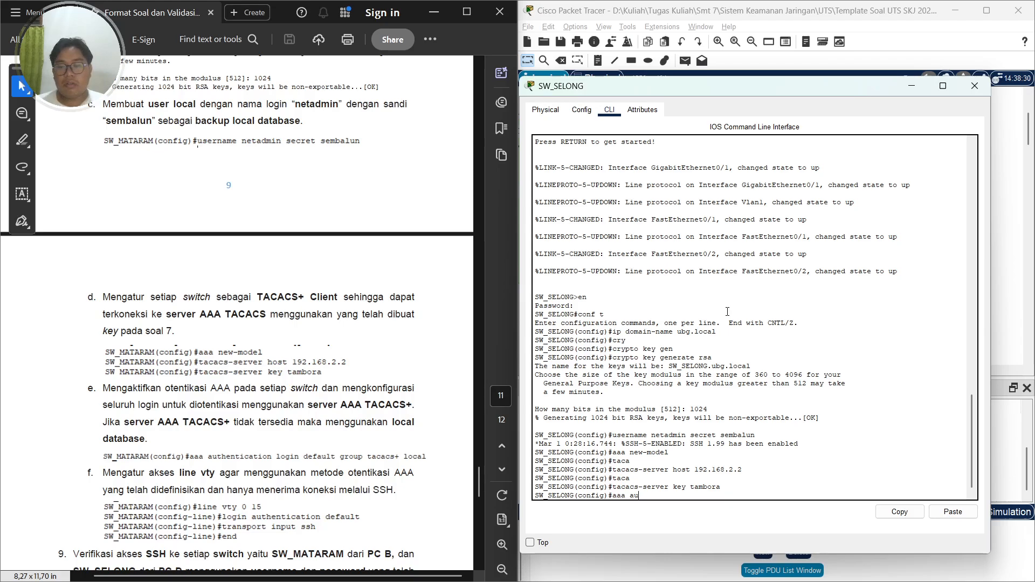
{"action": "type", "text": "thentication"}
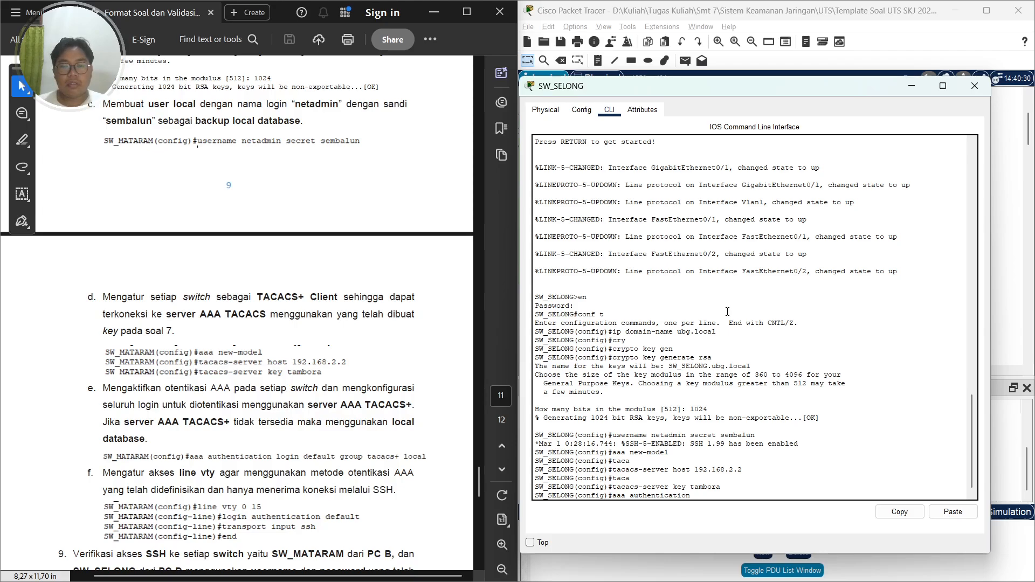
{"action": "type", "text": " login defaul"}
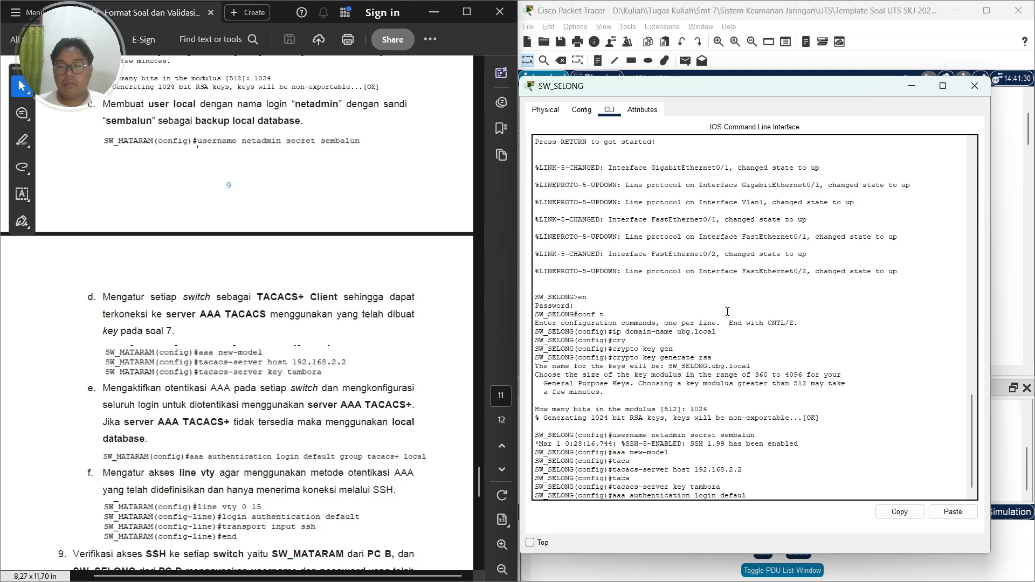
{"action": "type", "text": "t group tacacs"}
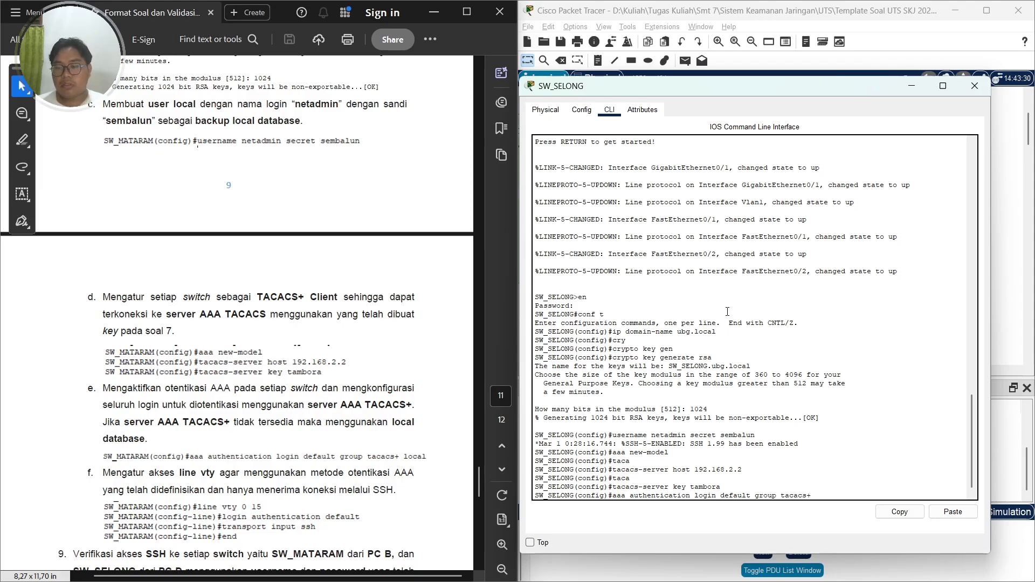
{"action": "type", "text": "+ local"}
{"action": "key", "text": "Return"}
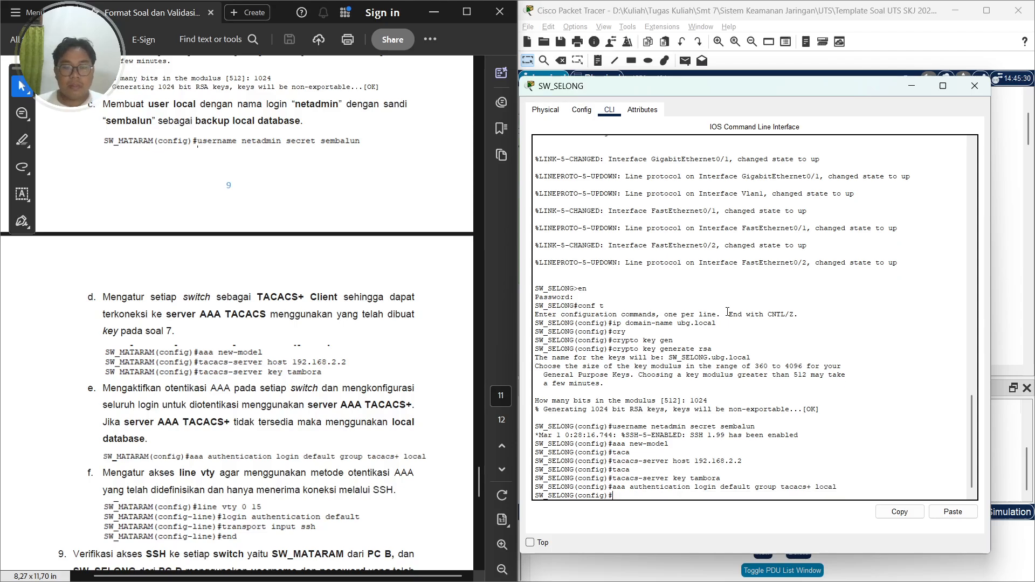
Enter vty lines 0 15 and apply the default login authentication list to them
{"action": "type", "text": "lin"}
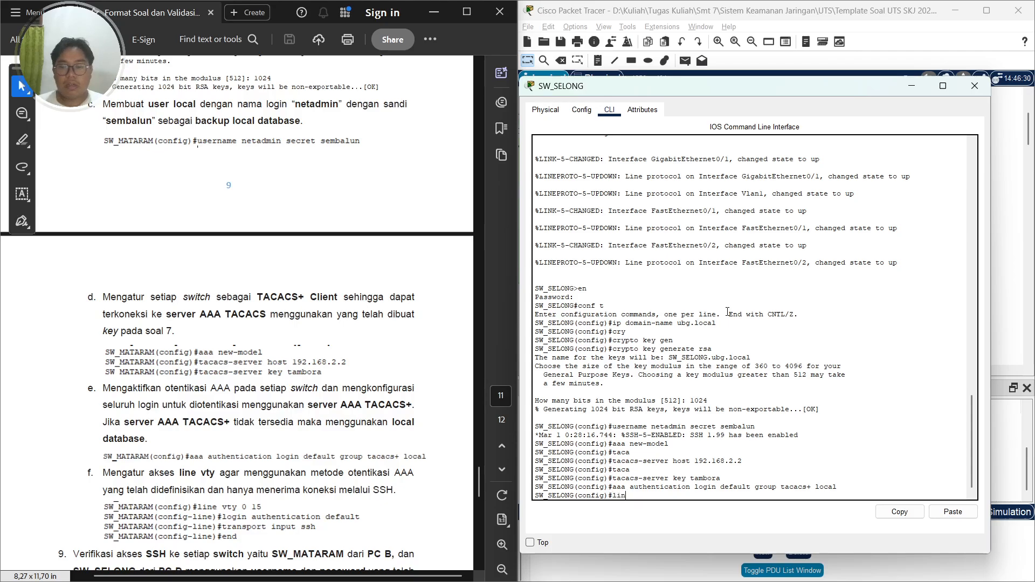
{"action": "type", "text": "e vty 0 15"}
{"action": "key", "text": "BackSpace"}
{"action": "type", "text": "4"}
{"action": "key", "text": "Return"}
{"action": "type", "text": "login aut"}
{"action": "key", "text": "Tab"}
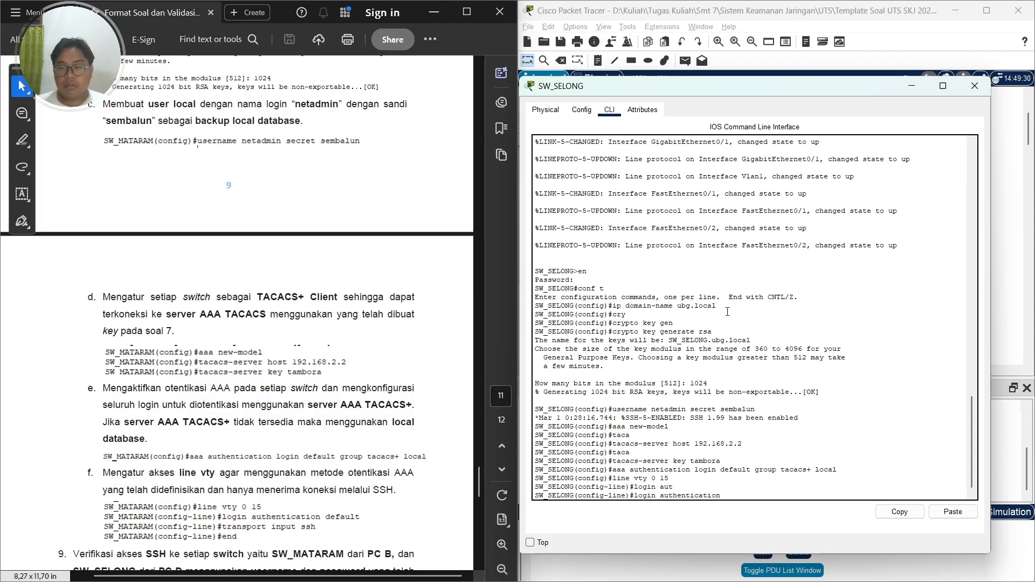
{"action": "type", "text": "defualt"}
{"action": "key", "text": "Return"}
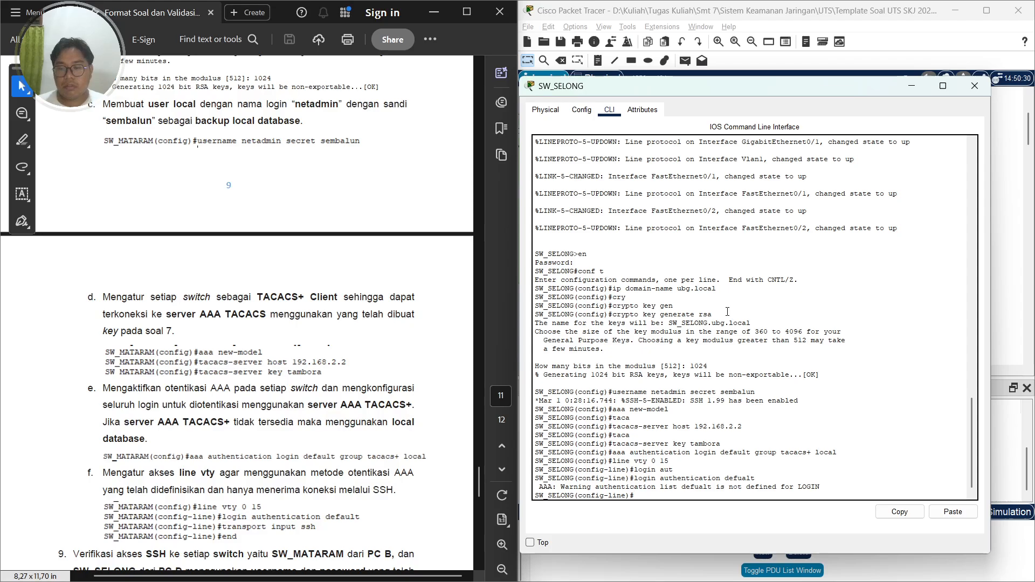
{"action": "key", "text": "Up"}
{"action": "key", "text": "BackSpace"}
{"action": "key", "text": "BackSpace"}
{"action": "key", "text": "BackSpace"}
{"action": "key", "text": "BackSpace"}
{"action": "key", "text": "Tab"}
{"action": "key", "text": "Return"}
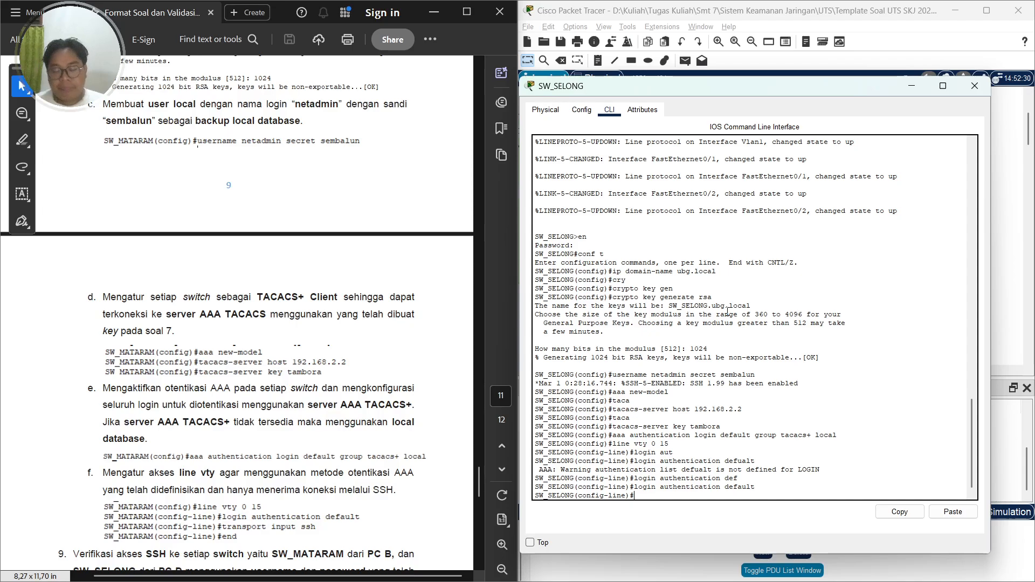
Restrict the vty lines to SSH input only, exit configuration mode and close the SW_SELONG window
{"action": "type", "text": "tra"}
{"action": "type", "text": "n"}
{"action": "key", "text": "Tab"}
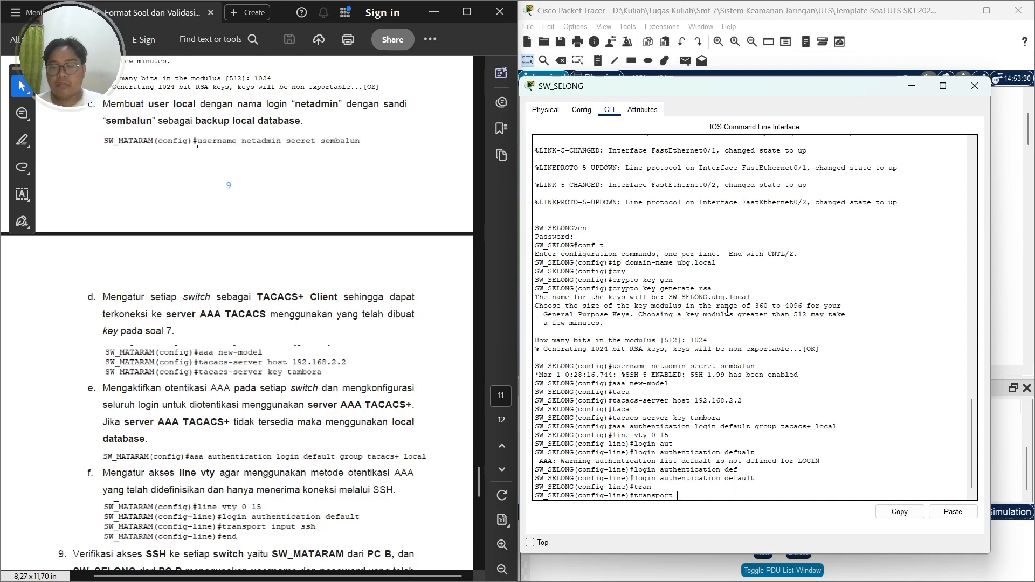
{"action": "type", "text": "input ssh"}
{"action": "key", "text": "Return"}
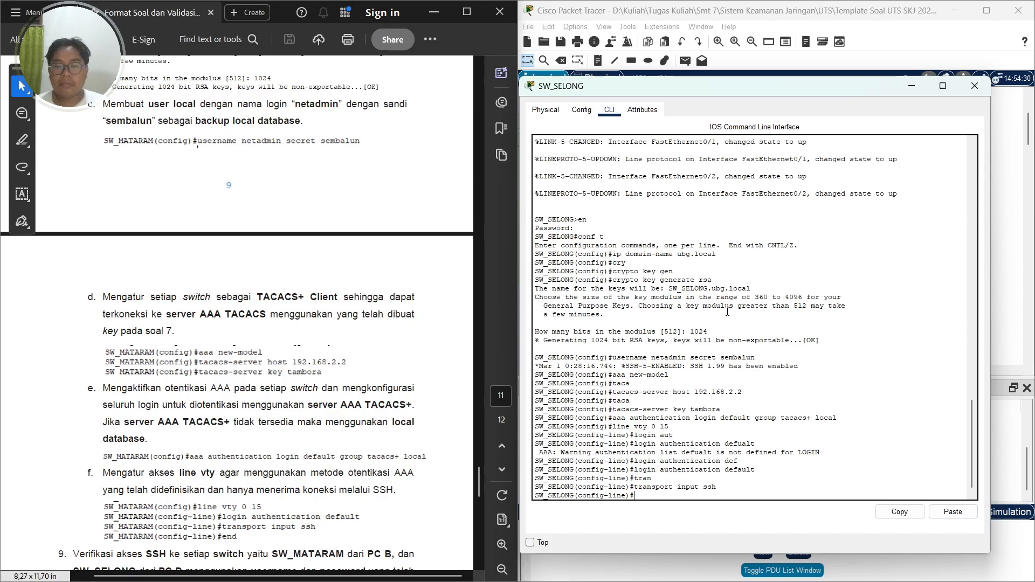
{"action": "type", "text": "end"}
{"action": "key", "text": "Return"}
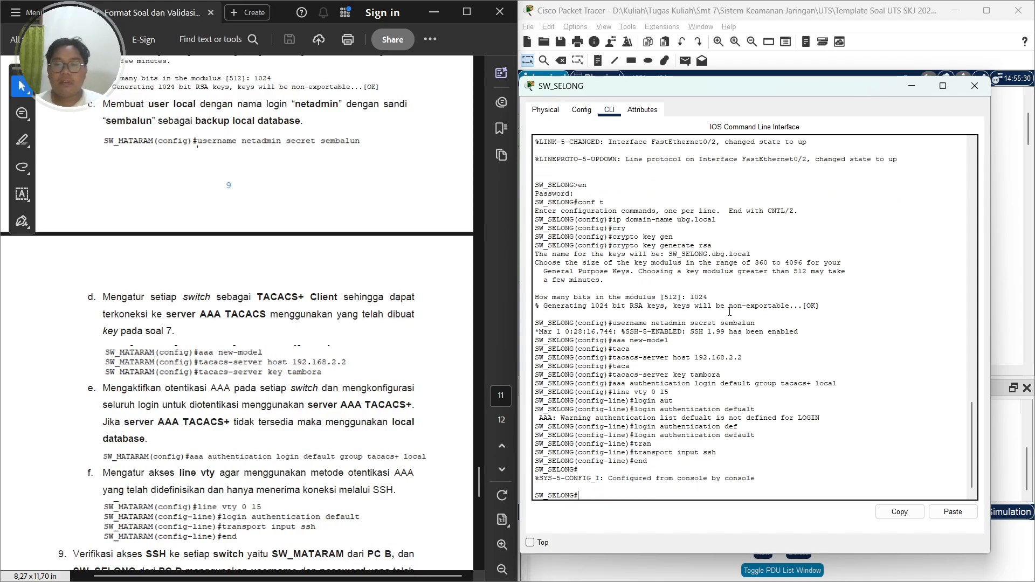
{"action": "left_click", "coordinate": [979, 87]}
Open the Command Prompt on PC B
{"action": "scroll", "coordinate": [323, 300], "scroll_direction": "down", "scroll_amount": 5}
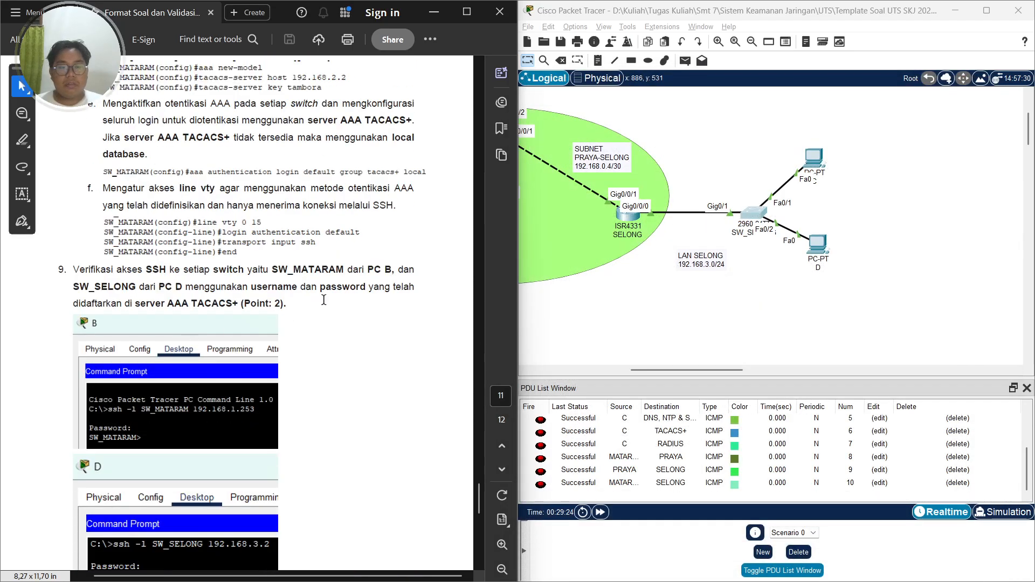
{"action": "left_click", "coordinate": [629, 319]}
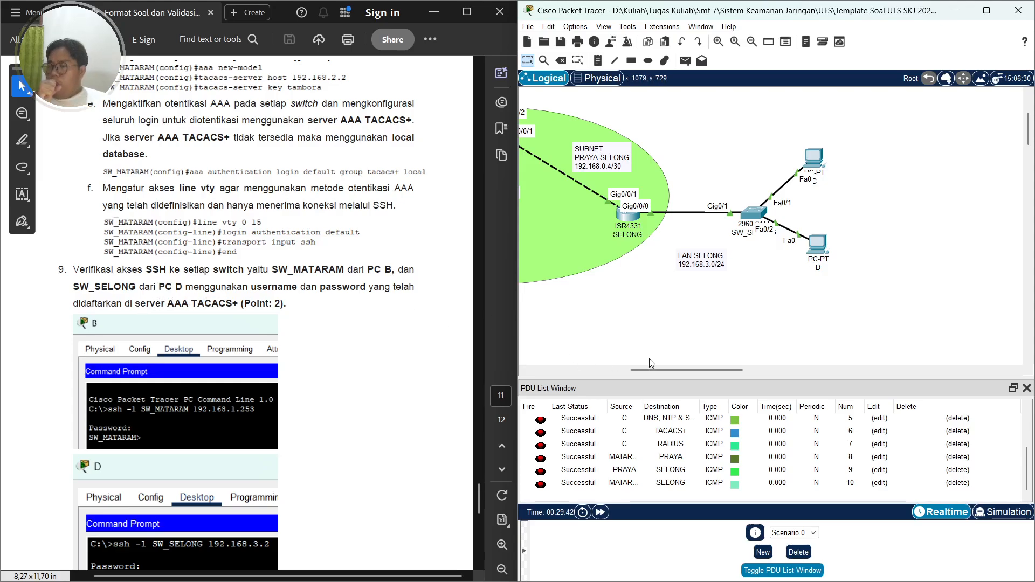
{"action": "left_click_drag", "start_coordinate": [687, 371], "coordinate": [583, 378]}
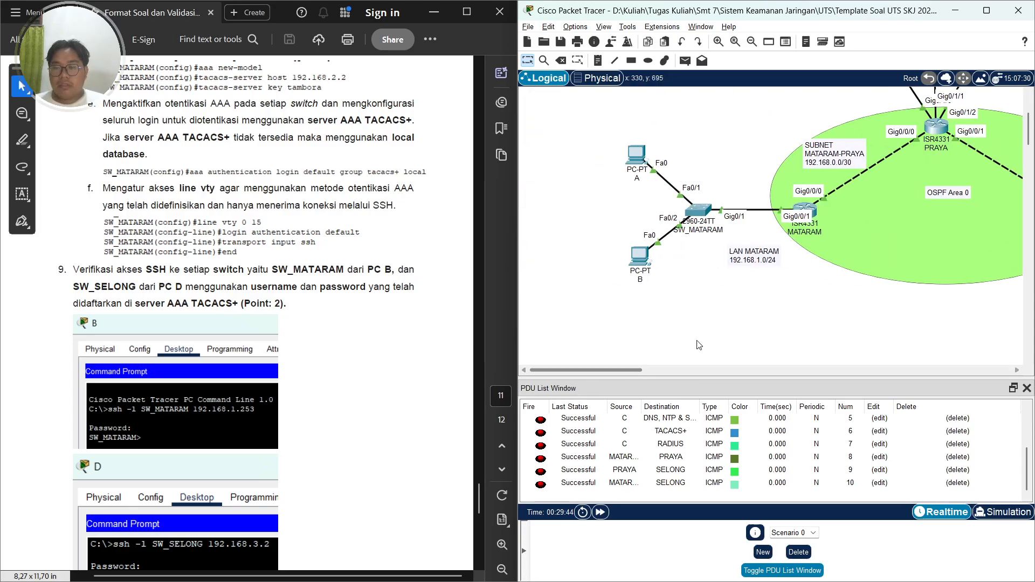
{"action": "left_click", "coordinate": [639, 257]}
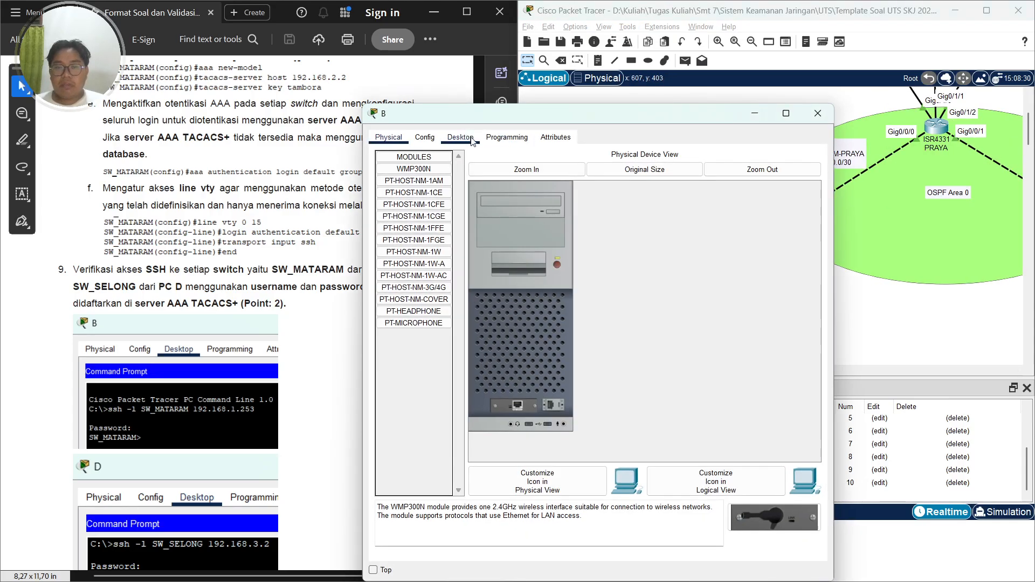
{"action": "left_click", "coordinate": [472, 139]}
{"action": "left_click", "coordinate": [677, 205]}
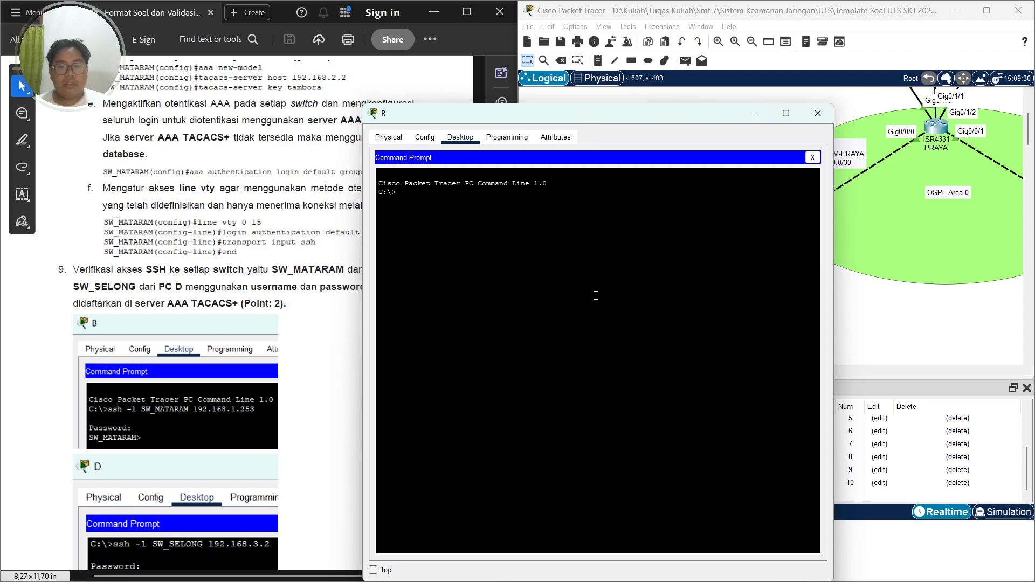
Start an SSH session from PC B to SW_MATARAM at 192.168.1.253 with login name SW_MATARAM
{"action": "type", "text": "sssh"}
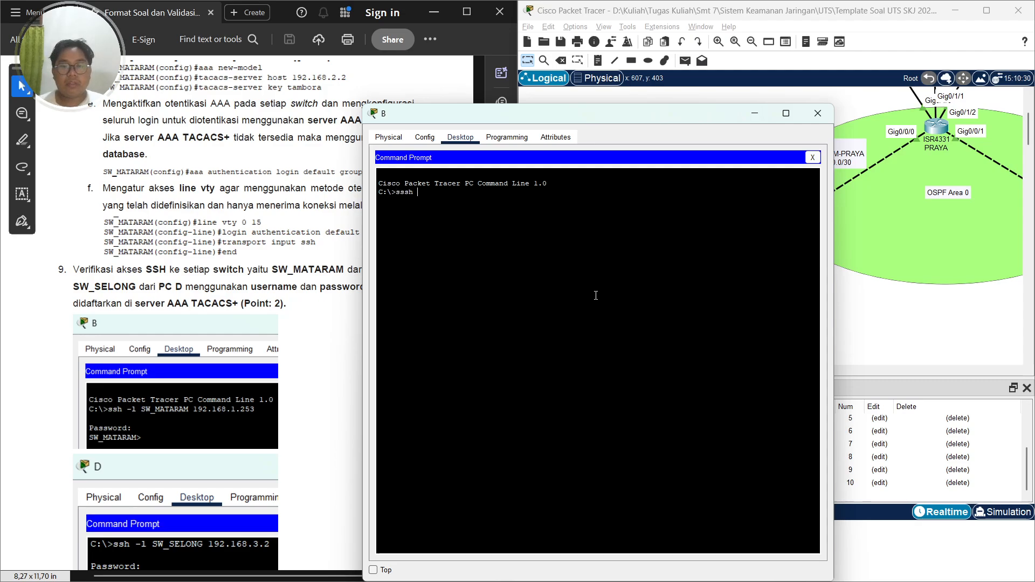
{"action": "key", "text": "BackSpace"}
{"action": "key", "text": "BackSpace"}
{"action": "key", "text": "BackSpace"}
{"action": "key", "text": "BackSpace"}
{"action": "type", "text": "sh 0-"}
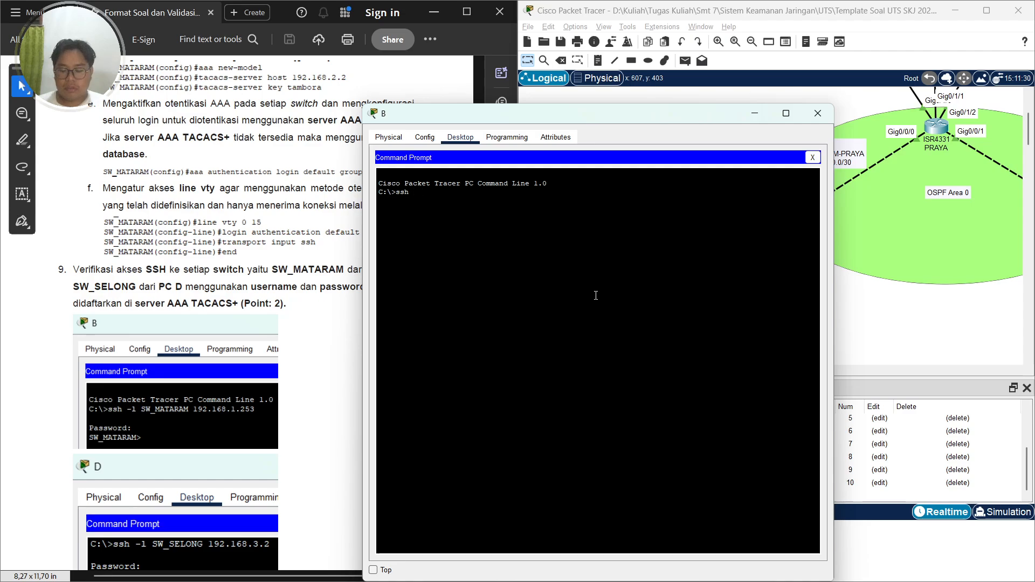
{"action": "key", "text": "Caps_Lock"}
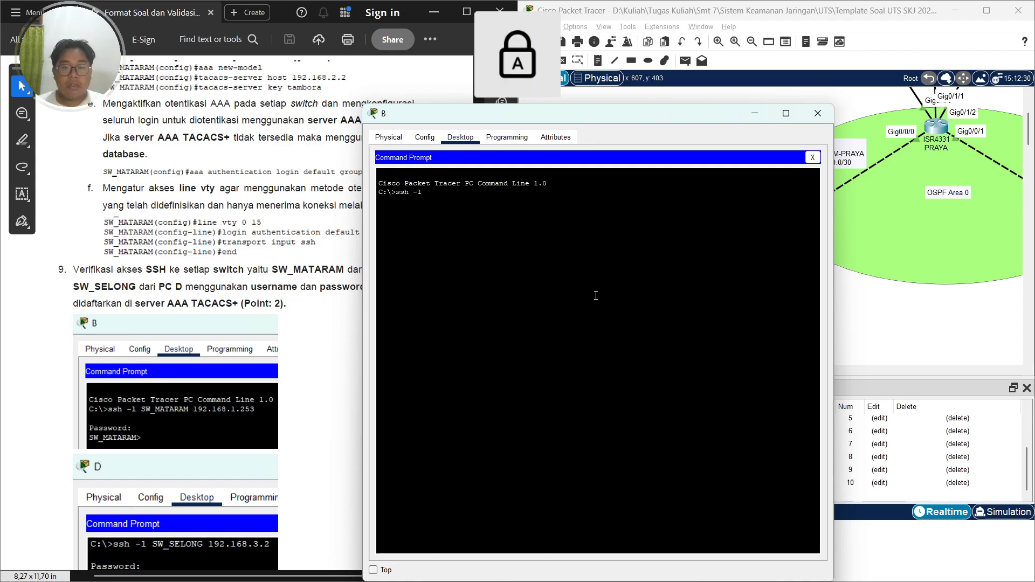
{"action": "type", "text": "SW_MATARA"}
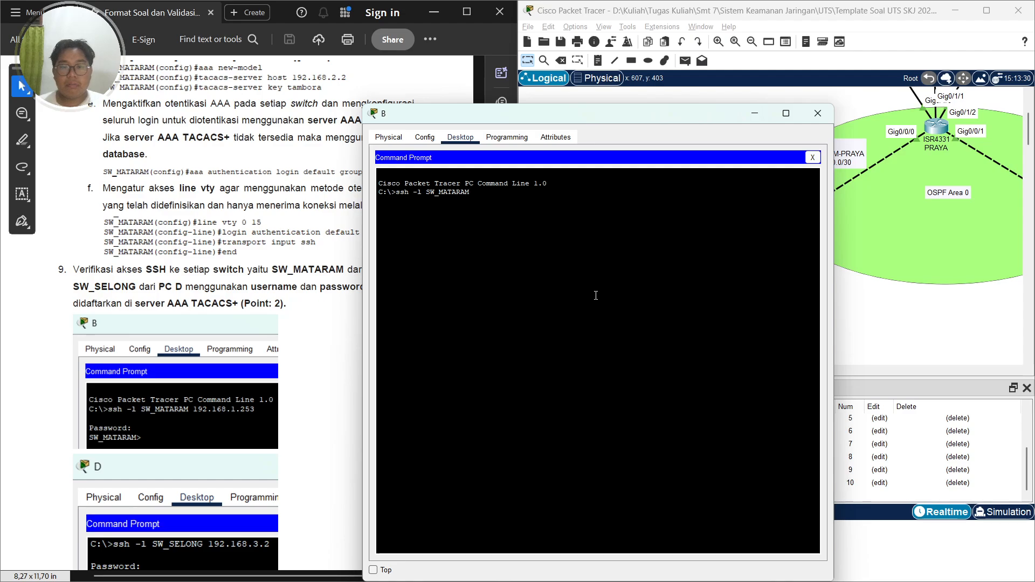
{"action": "type", "text": "M"}
{"action": "key", "text": "Caps_Lock"}
{"action": "type", "text": "192.168"}
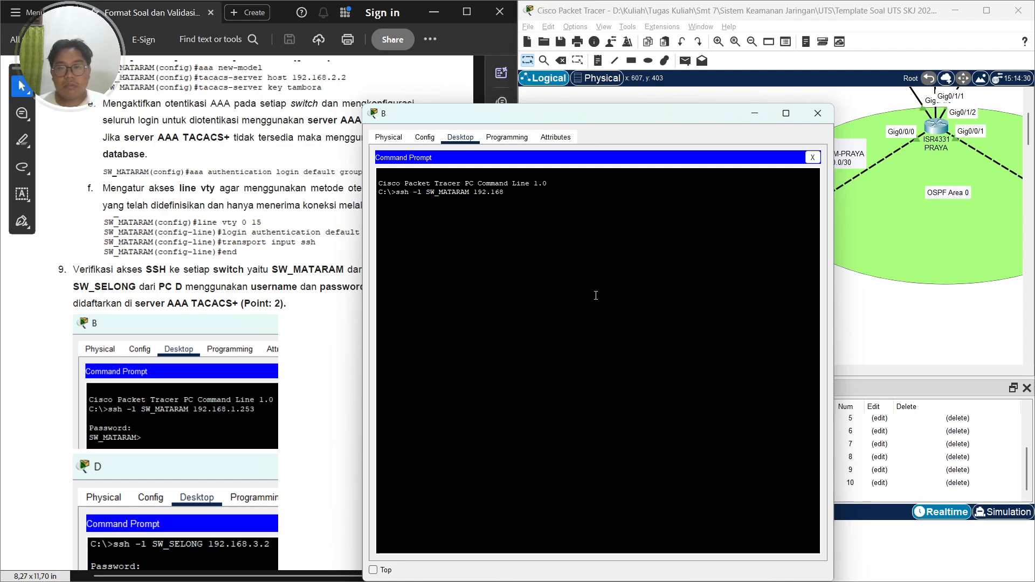
{"action": "type", "text": ".1.2543"}
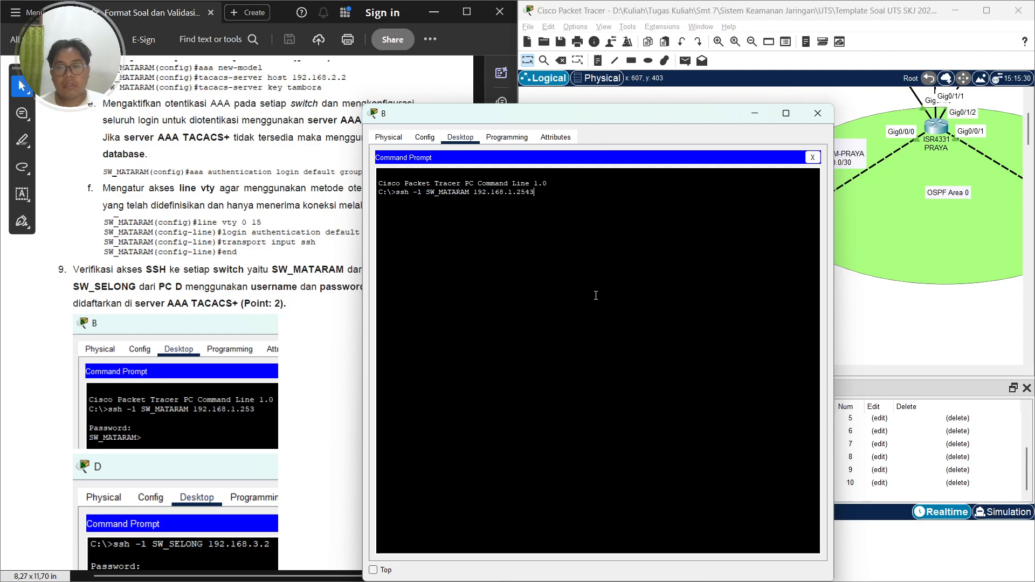
{"action": "key", "text": "Caps_Lock"}
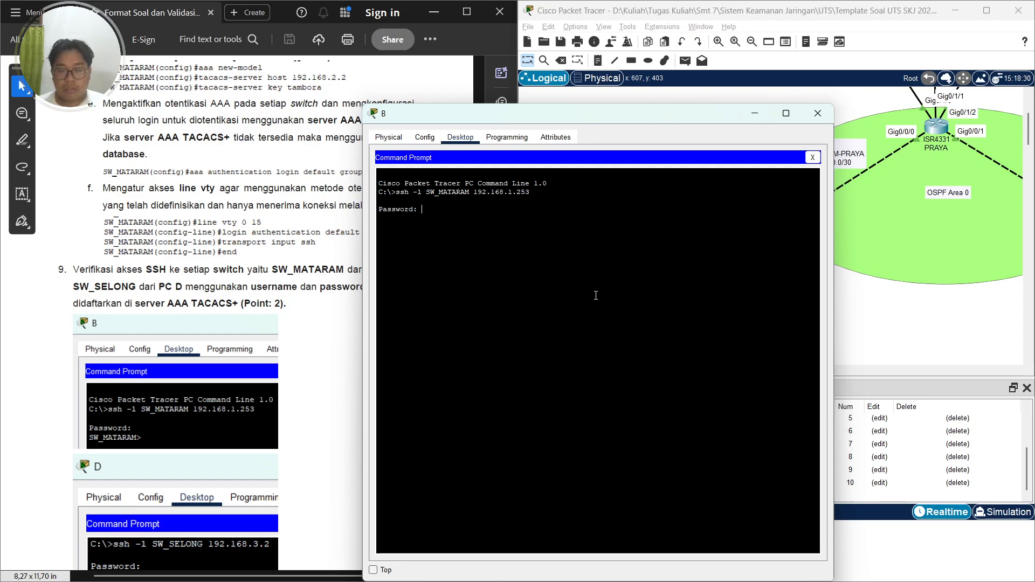
Enter the account password to log in to SW_MATARAM over SSH, then close PC B's window
{"action": "key", "text": "Return"}
{"action": "key", "text": "Caps_Lock"}
{"action": "key", "text": "Caps_Lock"}
{"action": "key", "text": "Return"}
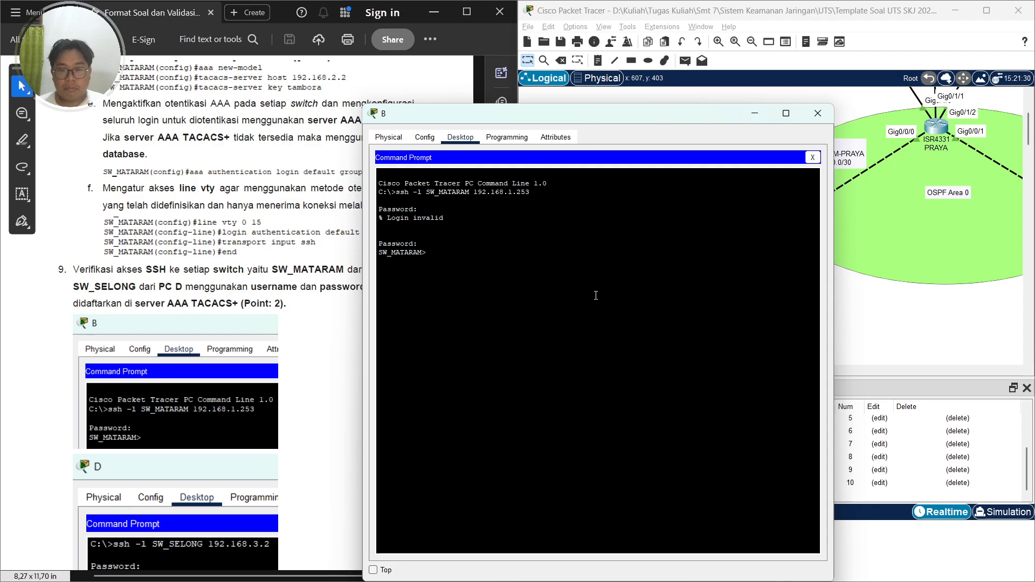
{"action": "key", "text": "Caps_Lock"}
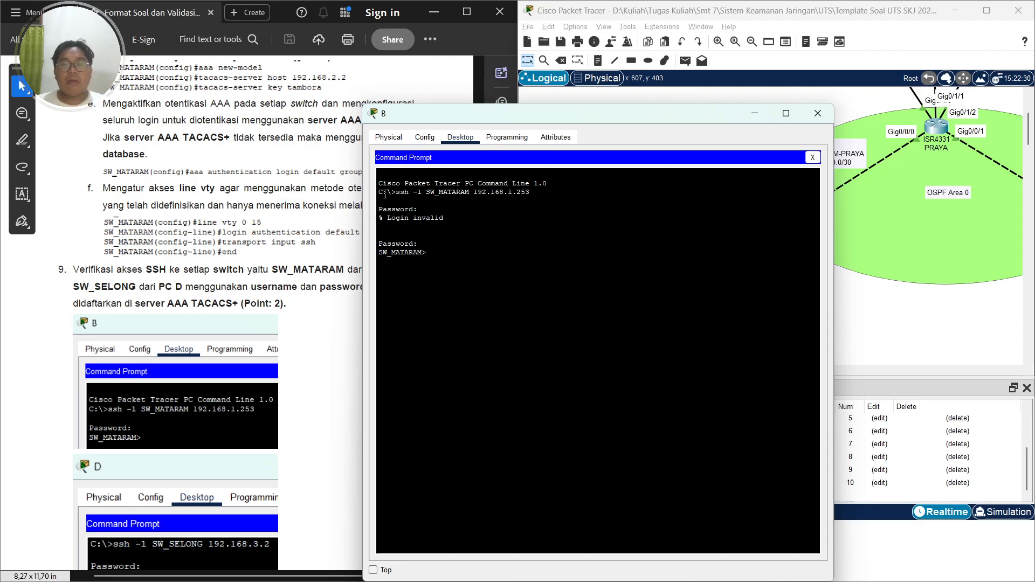
{"action": "left_click", "coordinate": [818, 113]}
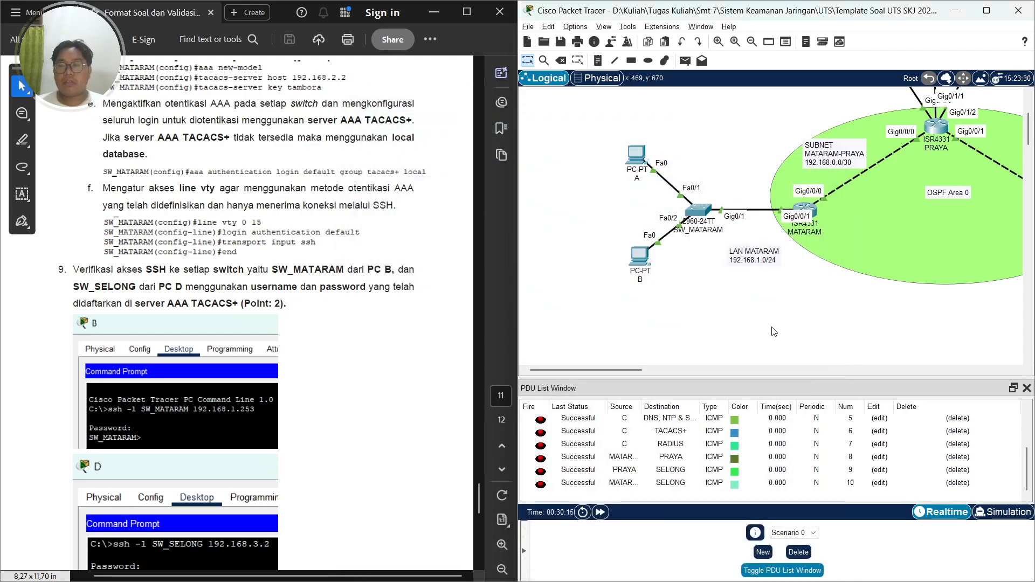
Open the Command Prompt on PC D
{"action": "left_click_drag", "start_coordinate": [637, 371], "coordinate": [769, 365]}
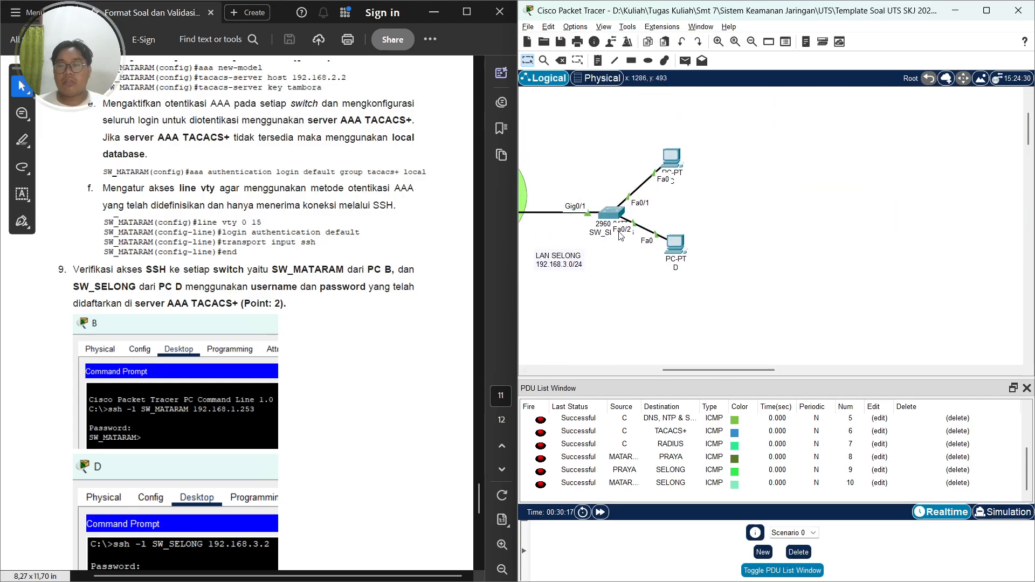
{"action": "left_click", "coordinate": [678, 249]}
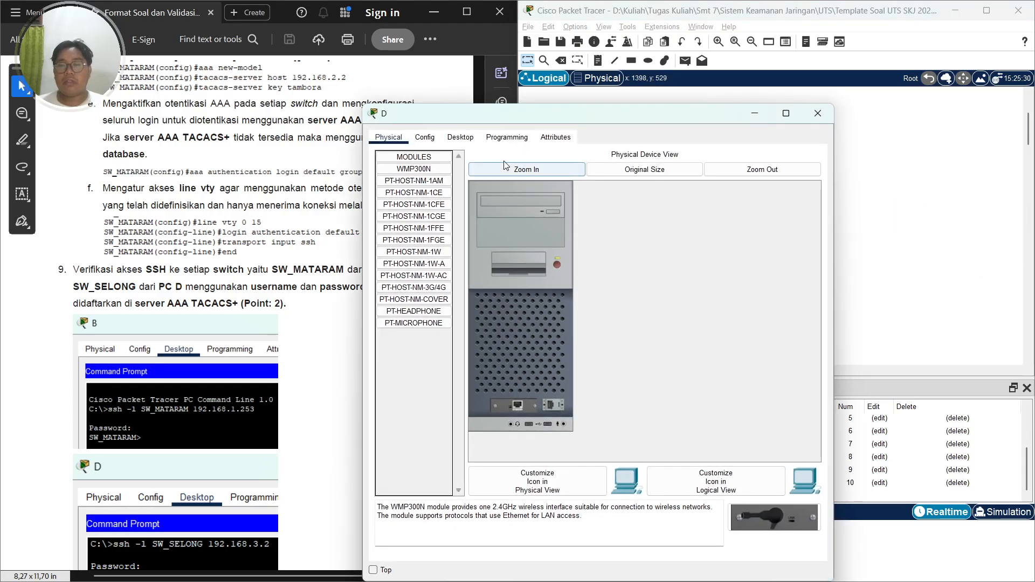
{"action": "left_click", "coordinate": [461, 137]}
{"action": "left_click", "coordinate": [687, 189]}
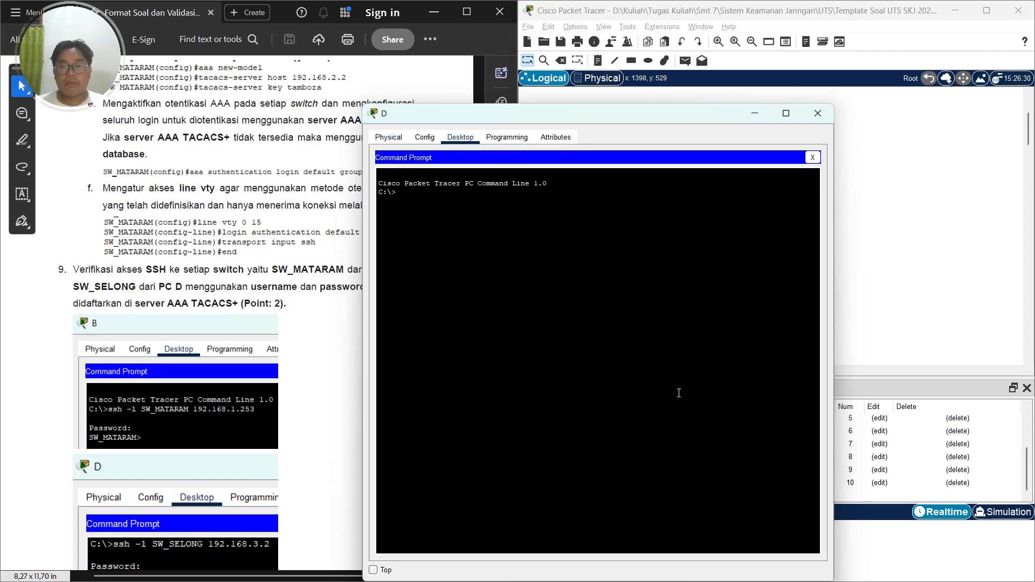
Start an SSH session from PC D to SW_SELONG at 192.168.3.2 with login name SW_SELONG
{"action": "scroll", "coordinate": [195, 367], "scroll_direction": "down", "scroll_amount": 3}
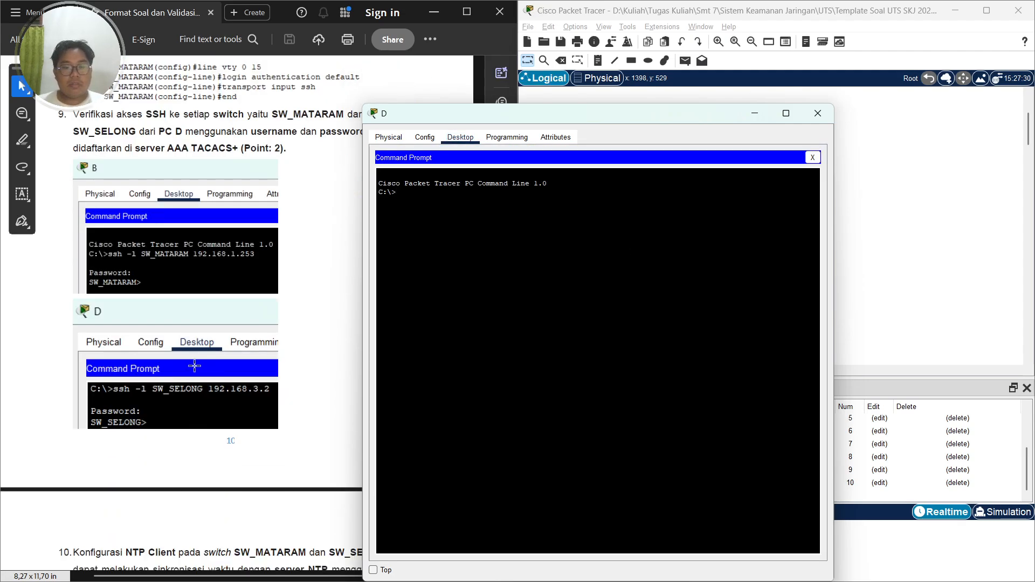
{"action": "left_click", "coordinate": [544, 322]}
{"action": "key", "text": "Caps_Lock"}
{"action": "type", "text": "ssh"}
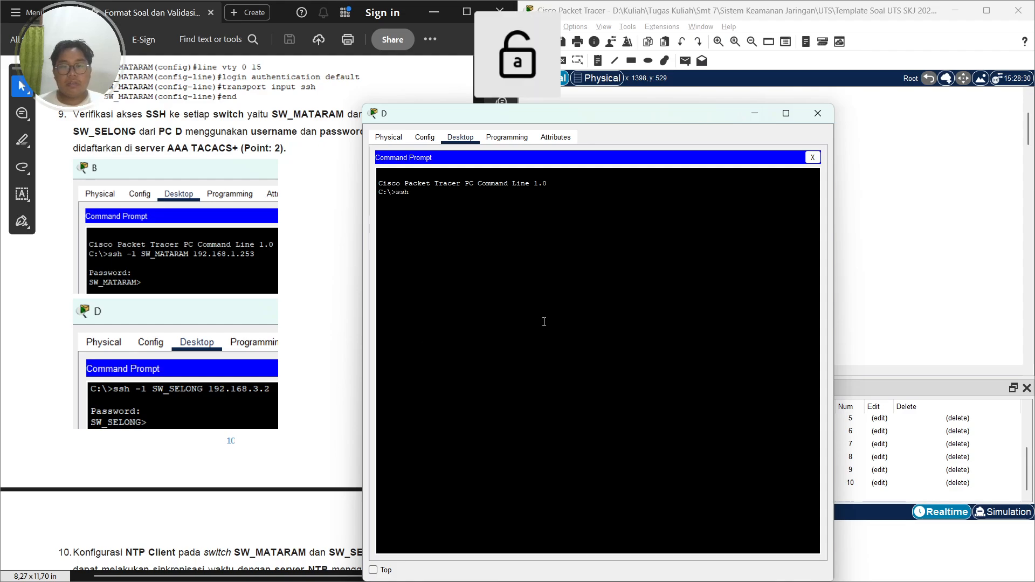
{"action": "type", "text": " -0"}
{"action": "key", "text": "BackSpace"}
{"action": "type", "text": "l"}
{"action": "key", "text": "Caps_Lock"}
{"action": "type", "text": "SW_SELONG"}
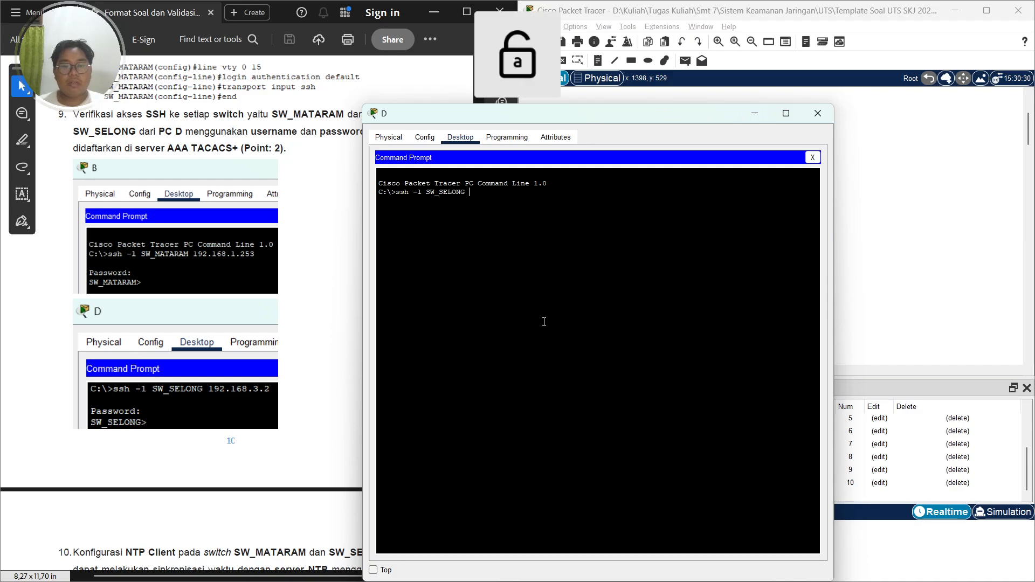
{"action": "type", "text": "192.168."}
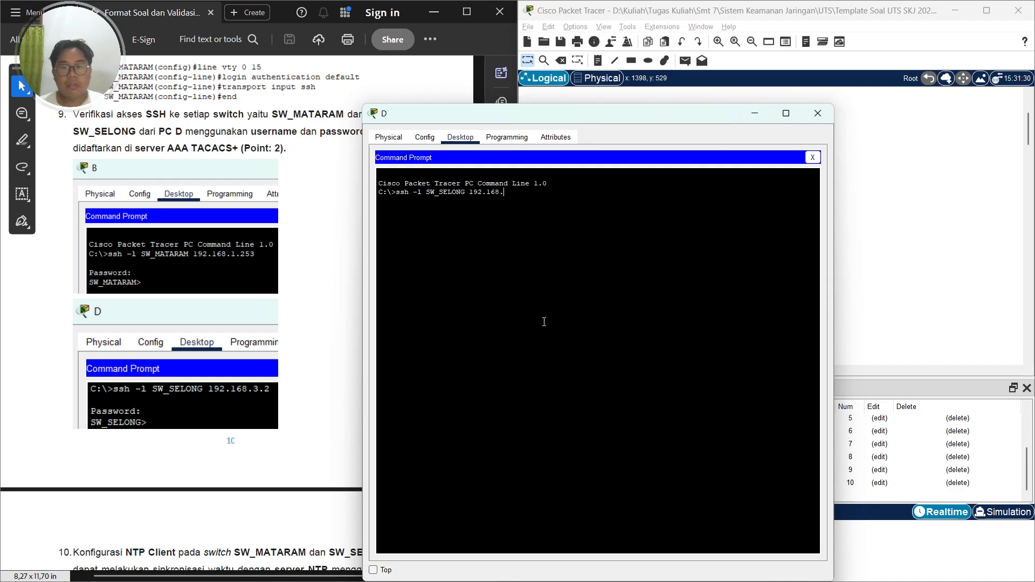
{"action": "type", "text": "3.2"}
{"action": "key", "text": "Return"}
Enter the account password to log in to SW_SELONG over SSH, then close PC D's window
{"action": "key", "text": "Caps_Lock"}
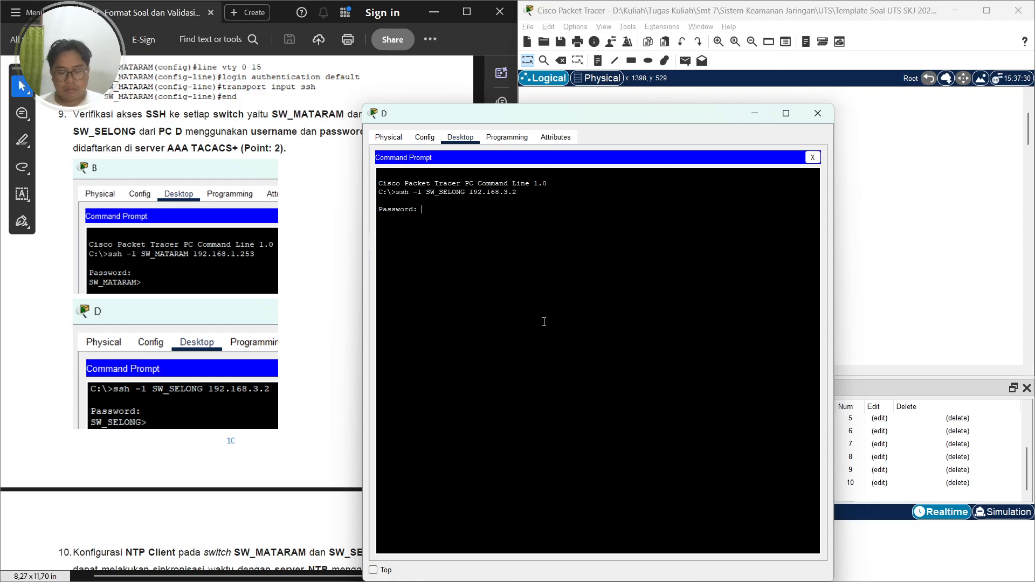
{"action": "key", "text": "Return"}
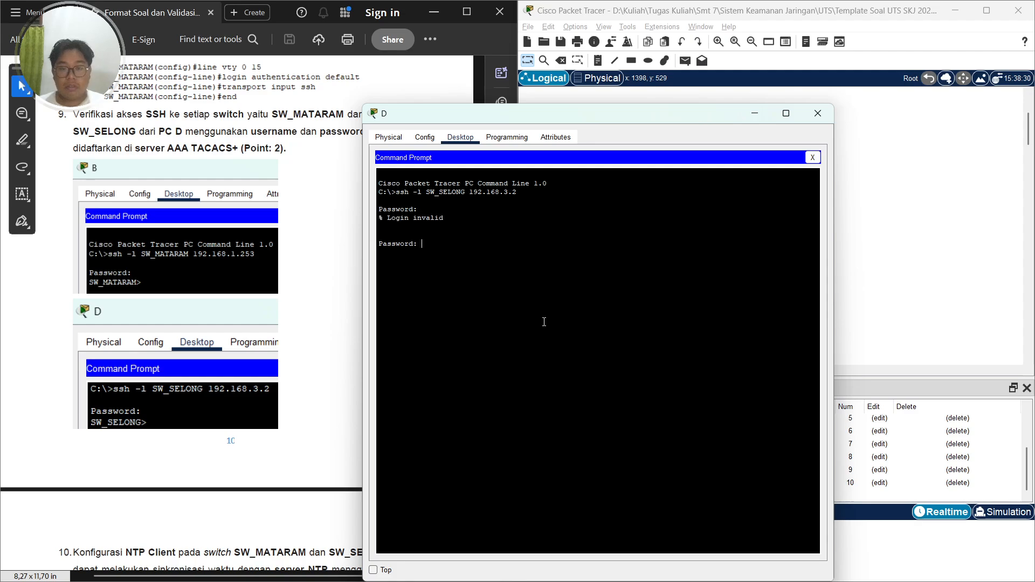
{"action": "key", "text": "Caps_Lock"}
{"action": "key", "text": "Caps_Lock"}
{"action": "key", "text": "Return"}
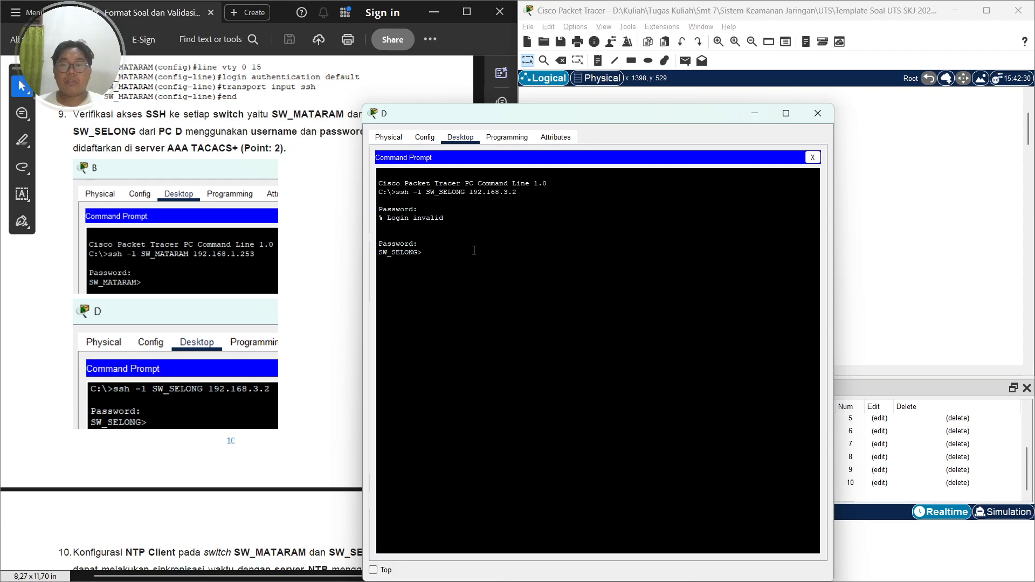
{"action": "left_click", "coordinate": [818, 114]}
Review the NTP service settings on the DNS, NTP & SYSLOG server
{"action": "scroll", "coordinate": [212, 329], "scroll_direction": "down", "scroll_amount": 6}
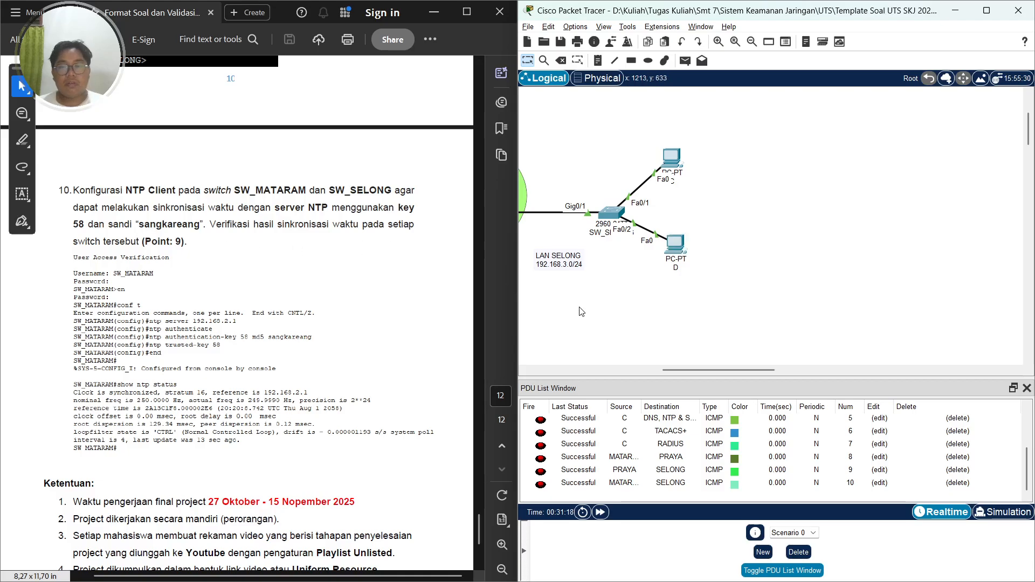
{"action": "left_click_drag", "start_coordinate": [695, 371], "coordinate": [606, 371]}
{"action": "scroll", "coordinate": [626, 350], "scroll_direction": "up", "scroll_amount": 3}
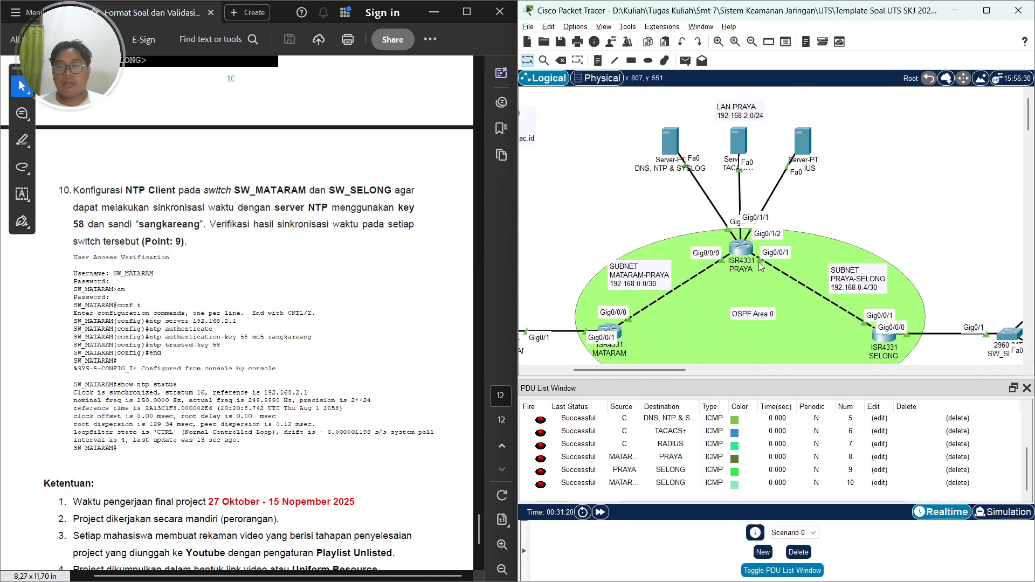
{"action": "left_click", "coordinate": [670, 141]}
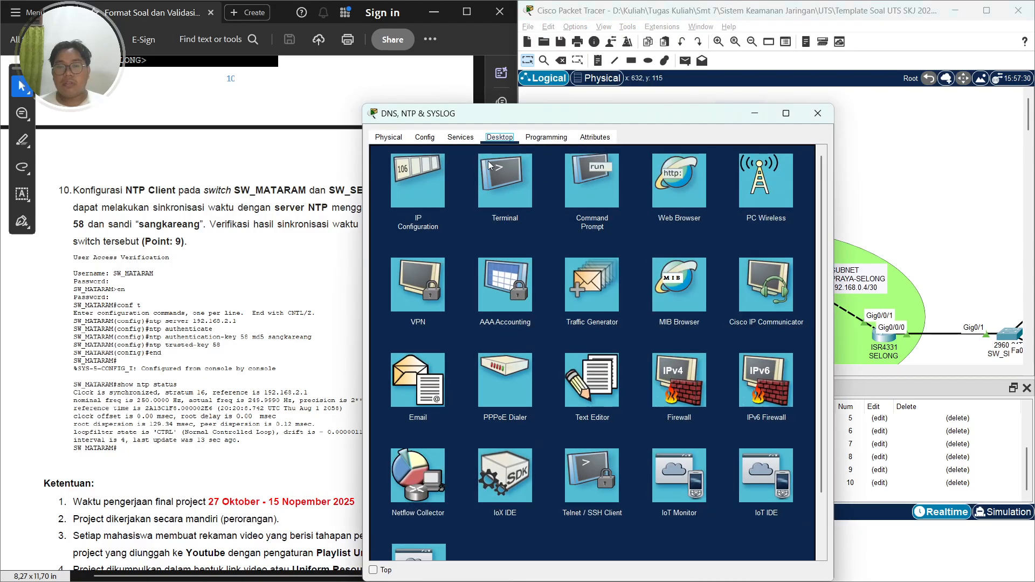
{"action": "left_click", "coordinate": [461, 138]}
{"action": "left_click", "coordinate": [426, 138]}
{"action": "left_click", "coordinate": [464, 139]}
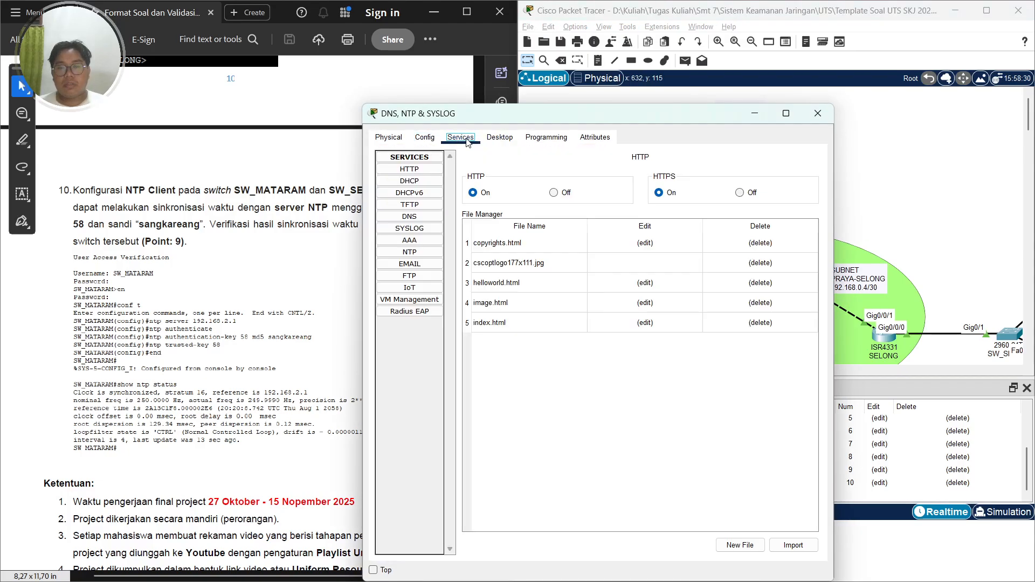
{"action": "left_click", "coordinate": [405, 253]}
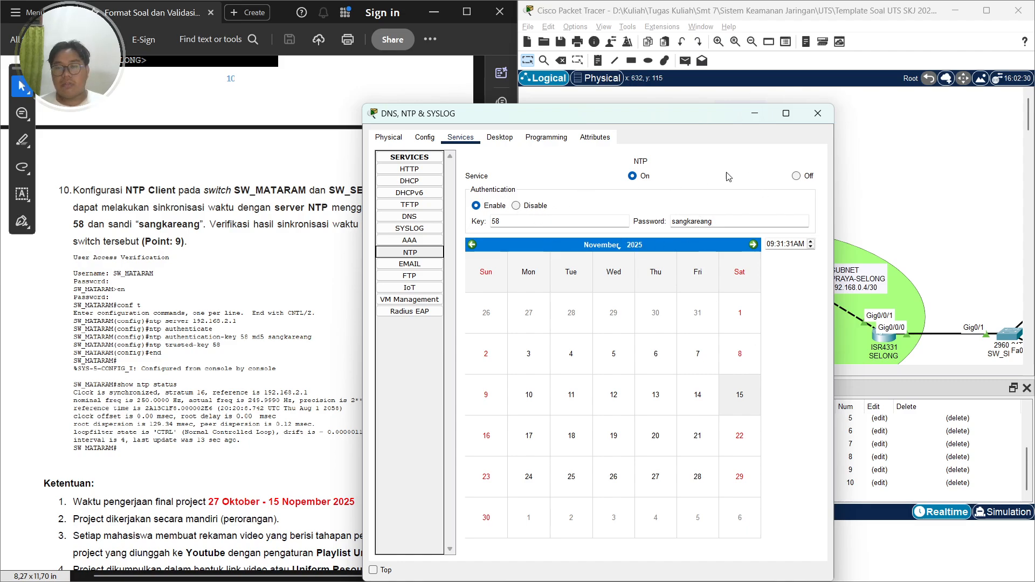
{"action": "left_click", "coordinate": [817, 113]}
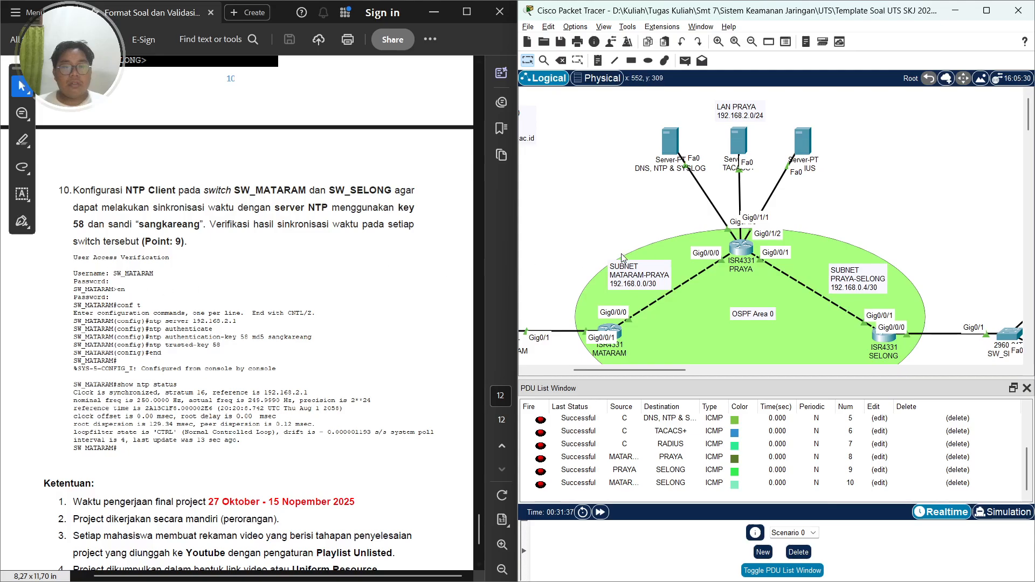
Open SW_MATARAM's CLI and end the current console session
{"action": "scroll", "coordinate": [702, 257], "scroll_direction": "down", "scroll_amount": 3}
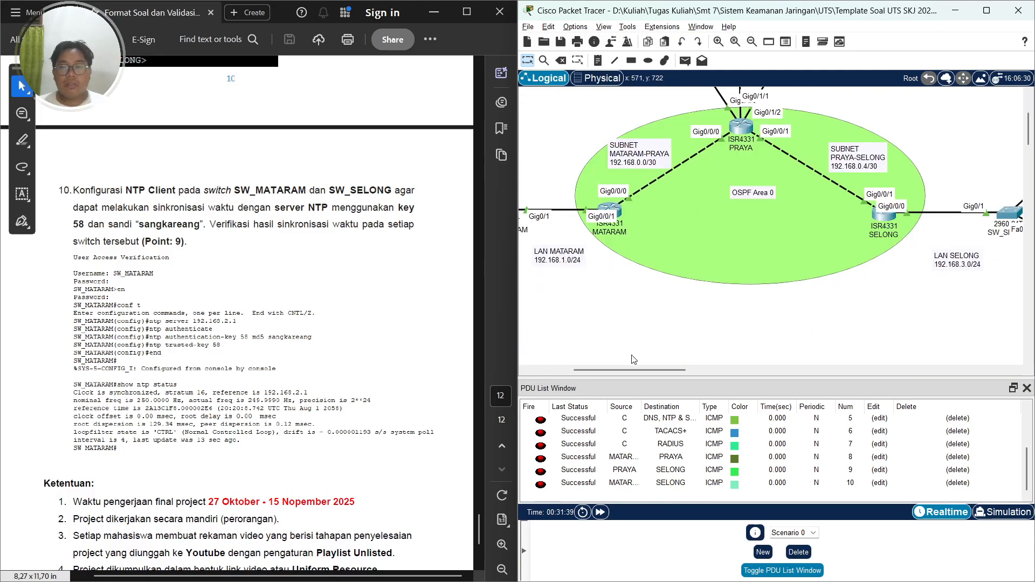
{"action": "left_click_drag", "start_coordinate": [639, 369], "coordinate": [594, 370]}
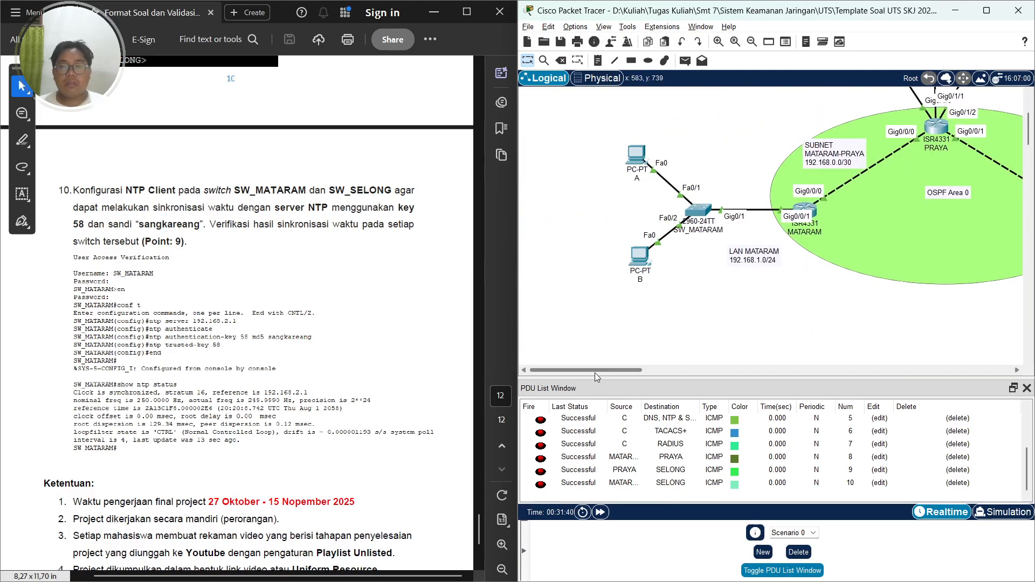
{"action": "left_click", "coordinate": [701, 209]}
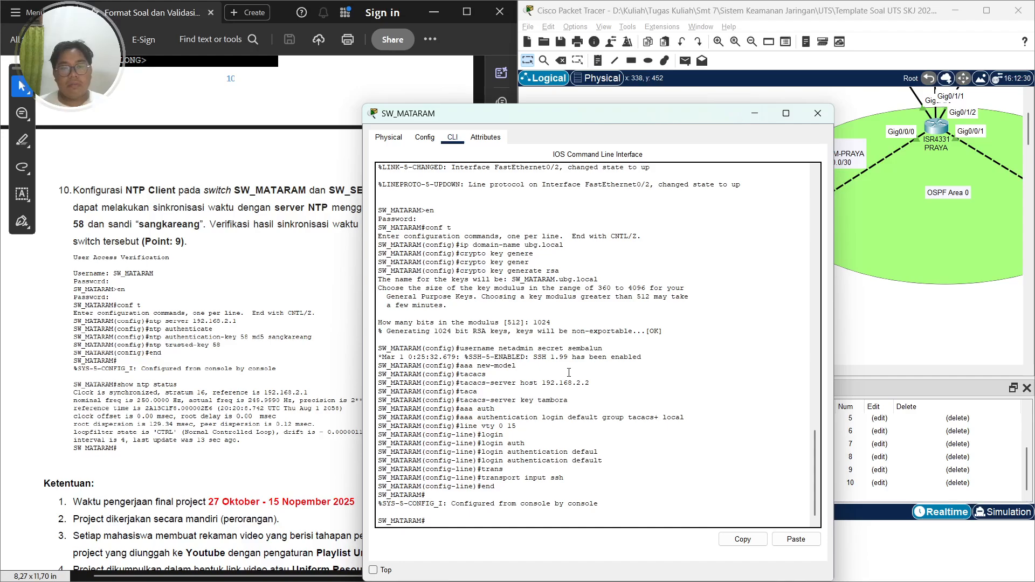
{"action": "type", "text": "x"}
{"action": "key", "text": "Return"}
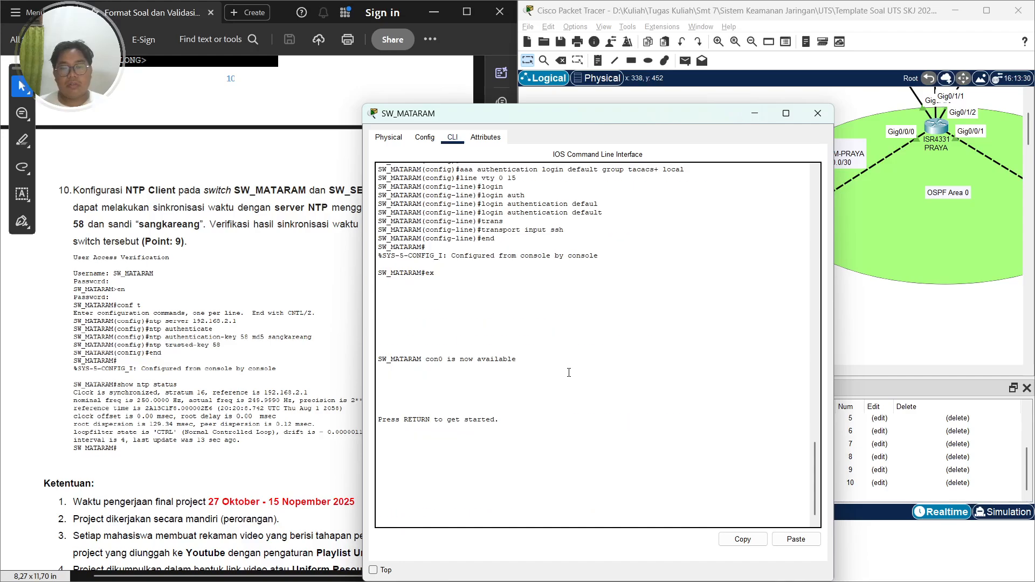
{"action": "key", "text": "Return"}
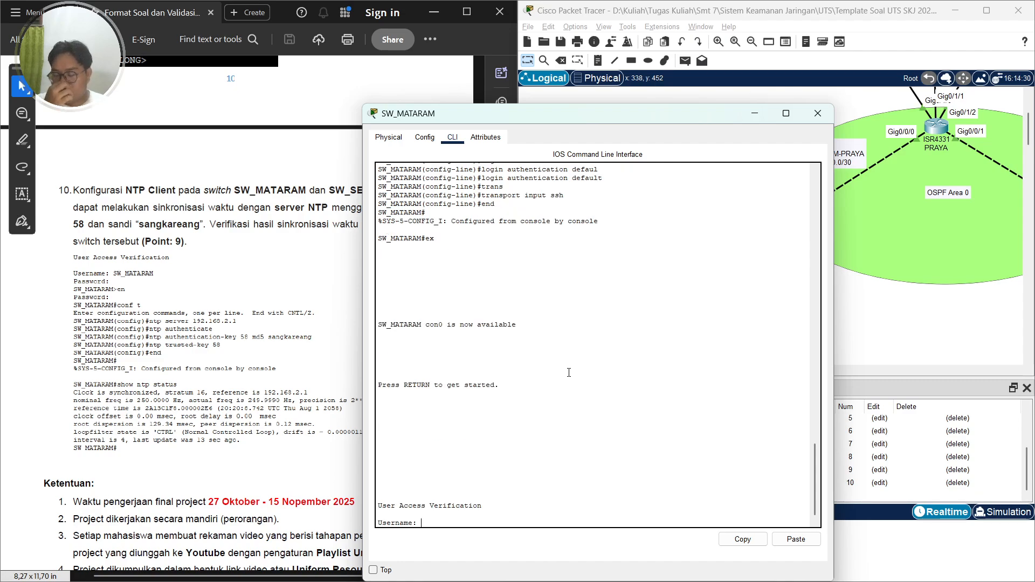
Log back in to SW_MATARAM as SW_MATARAM with the account and enable passwords, and enter global configuration mode
{"action": "key", "text": "Caps_Lock"}
{"action": "type", "text": "SW_MATARA"}
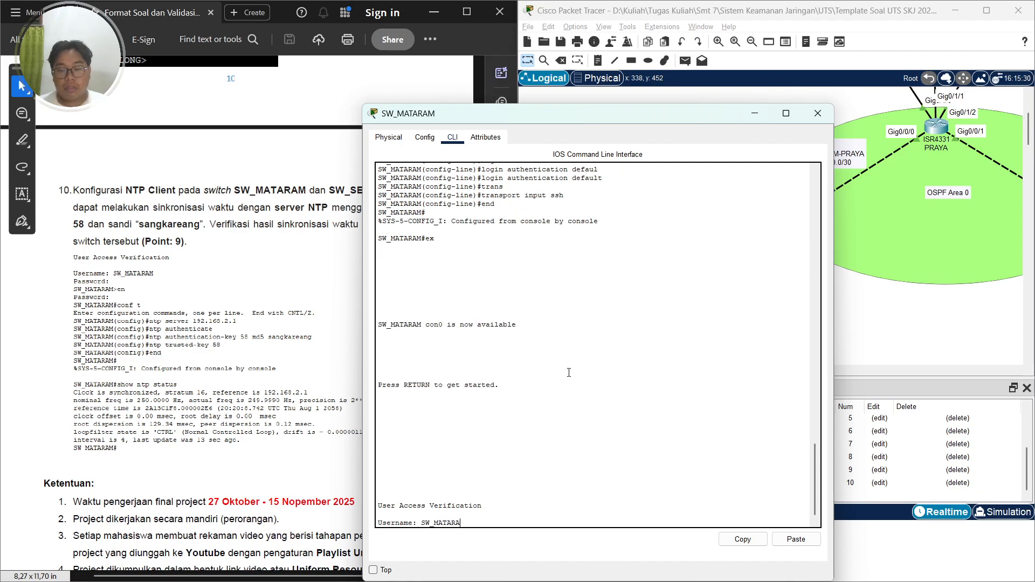
{"action": "type", "text": "M"}
{"action": "key", "text": "Return"}
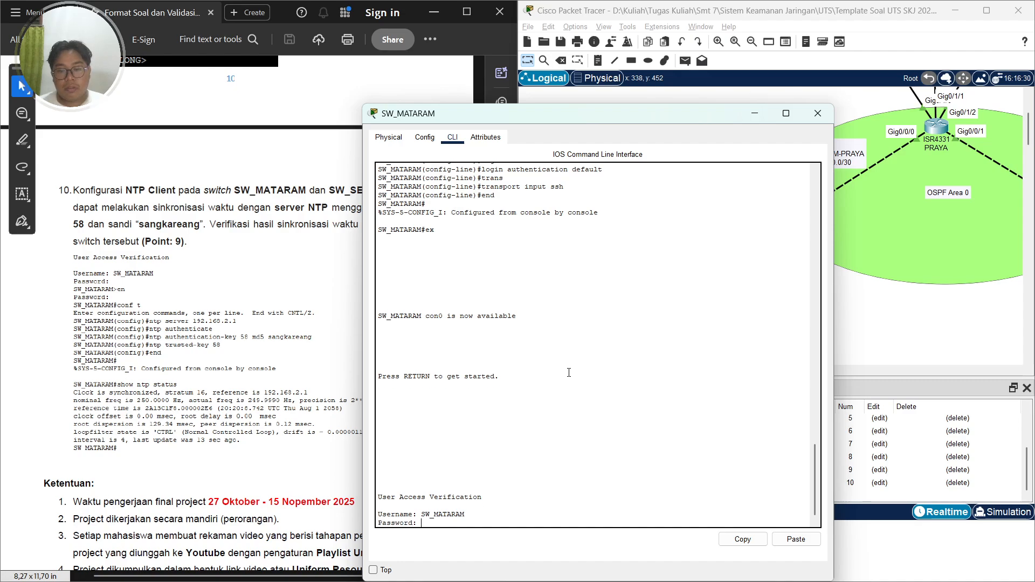
{"action": "key", "text": "Return"}
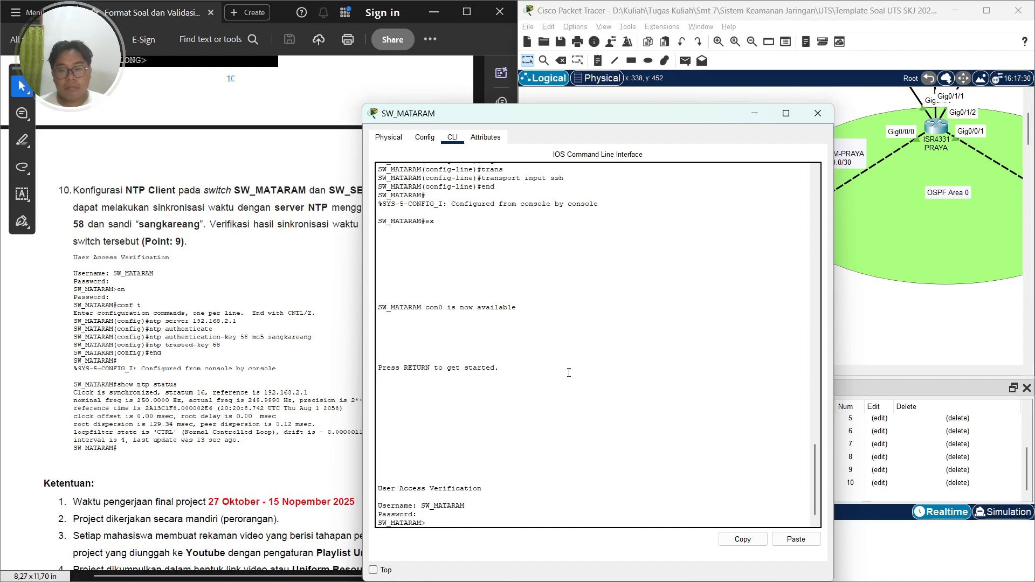
{"action": "key", "text": "Caps_Lock"}
{"action": "type", "text": "en"}
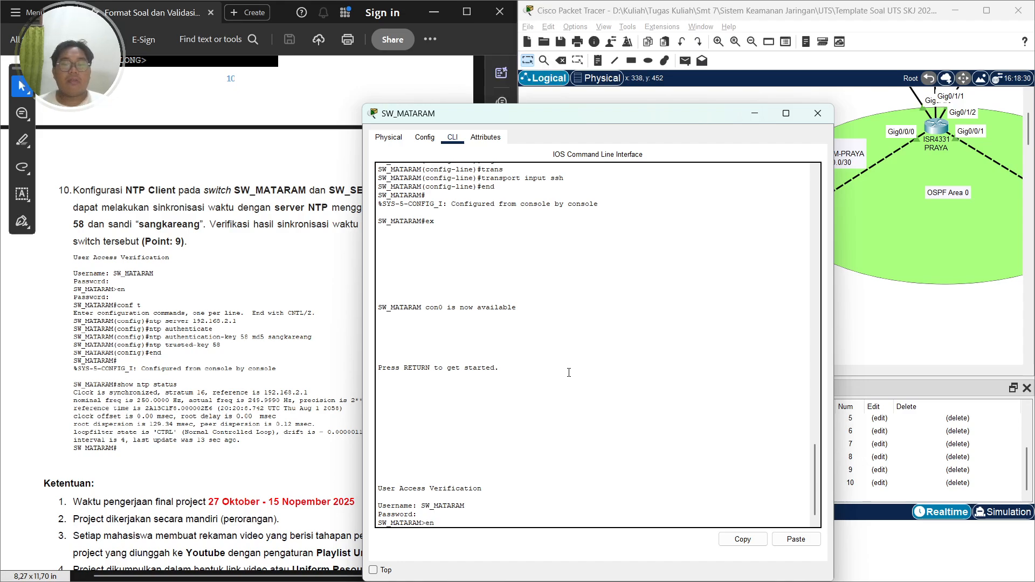
{"action": "key", "text": "Return"}
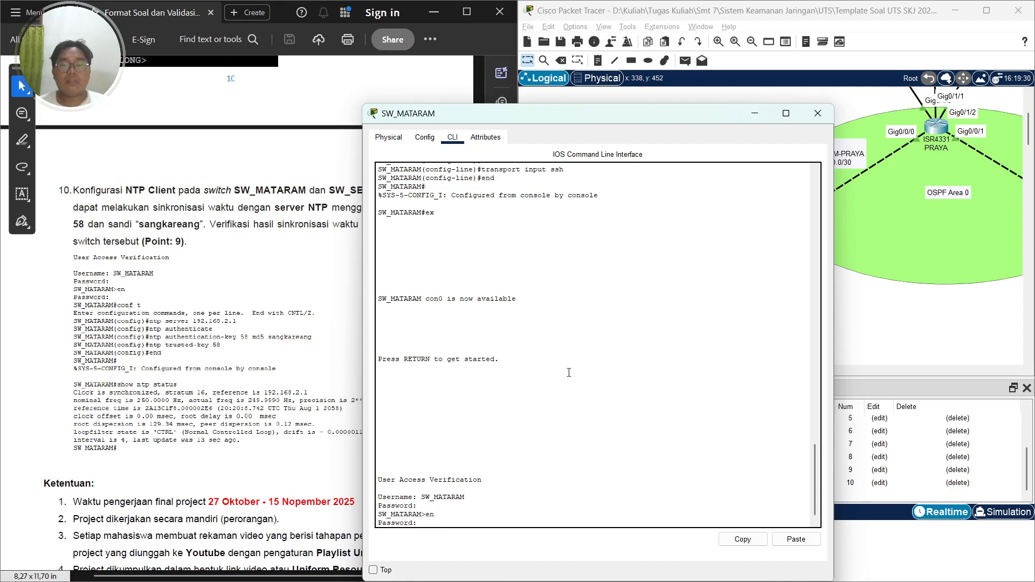
{"action": "key", "text": "Return"}
{"action": "type", "text": "conf t"}
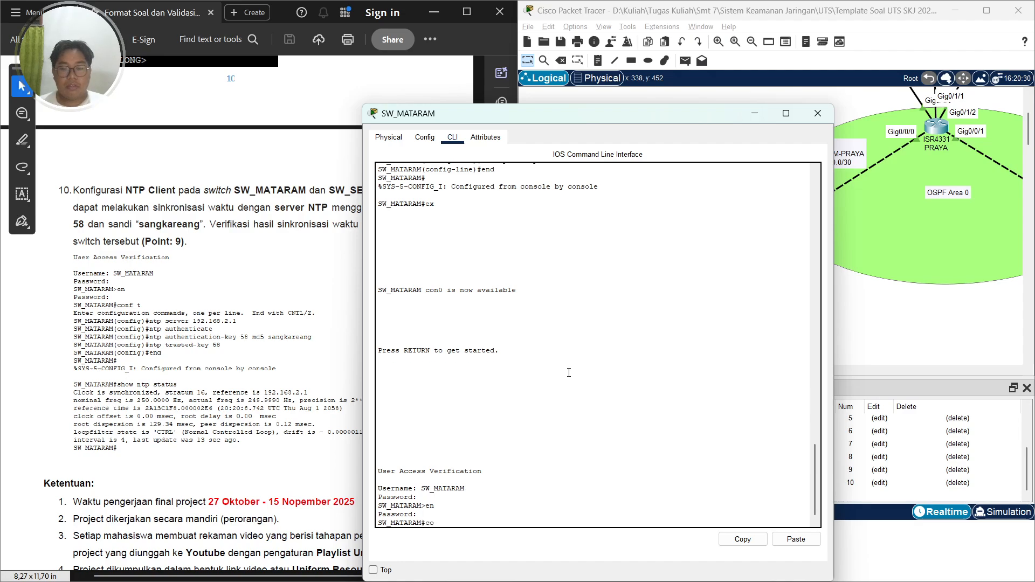
{"action": "key", "text": "Return"}
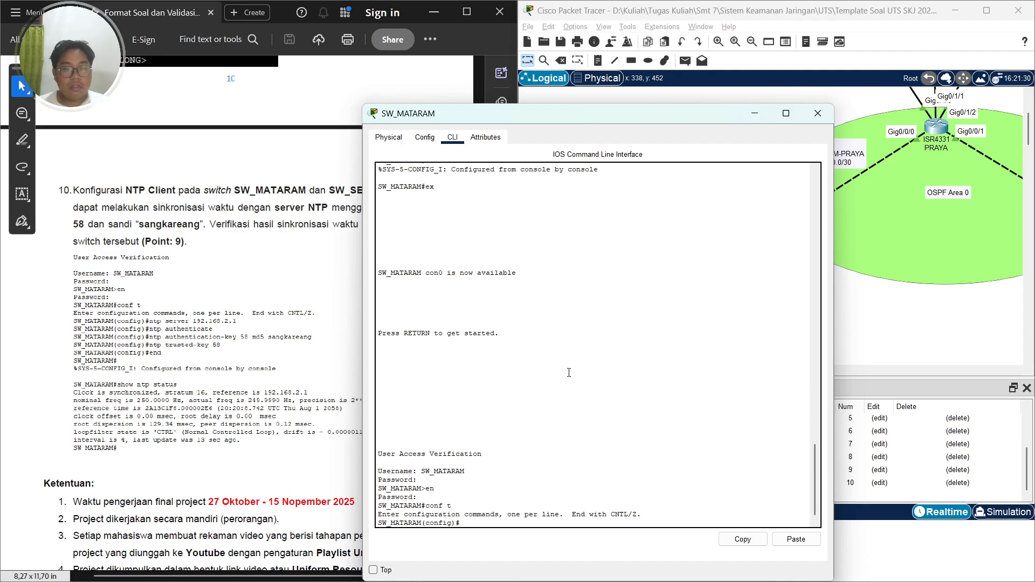
Set SW_MATARAM's NTP server to 192.168.2.1
{"action": "type", "text": "net"}
{"action": "type", "text": "tp server "}
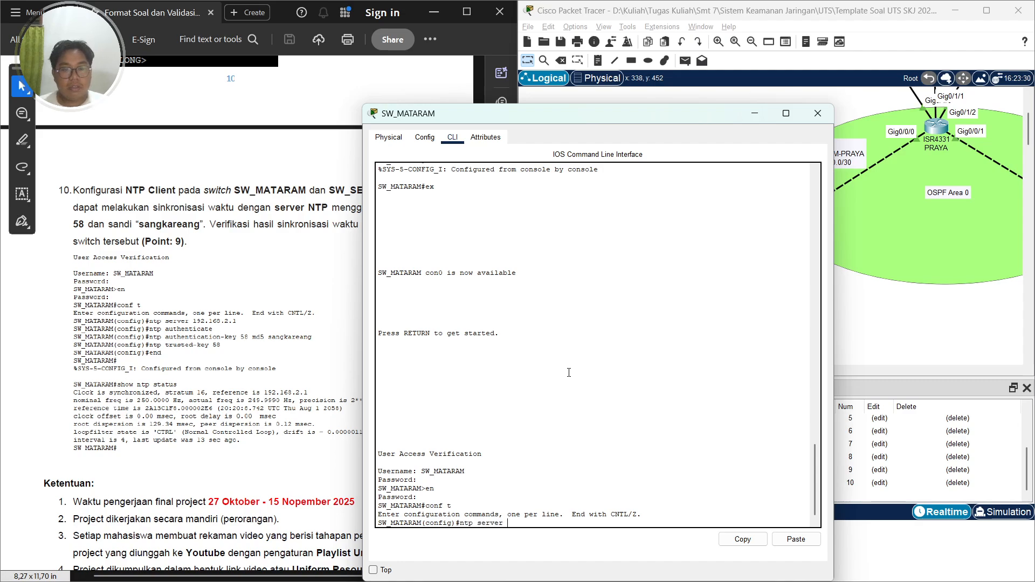
{"action": "type", "text": "192.168."}
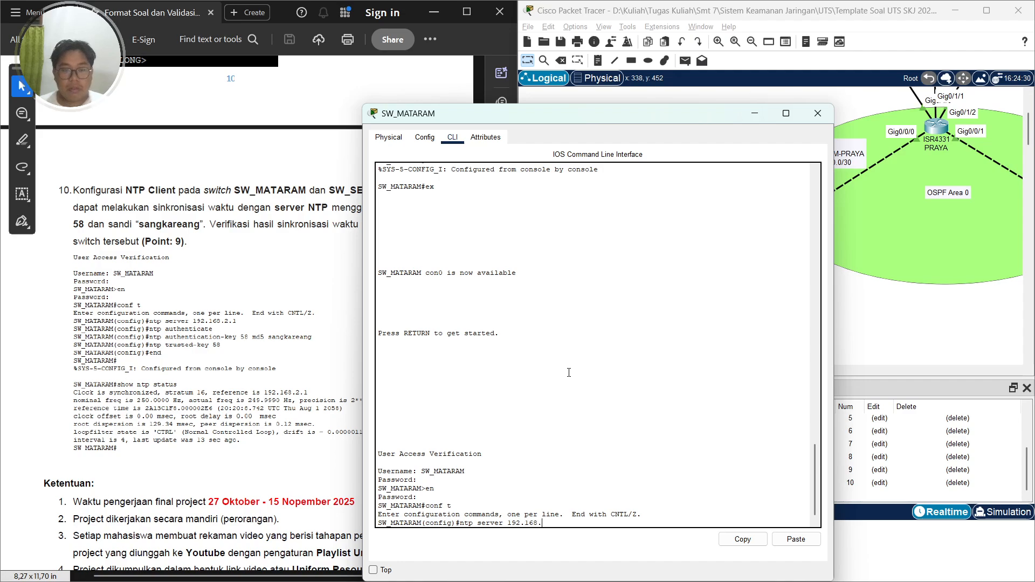
{"action": "type", "text": "2.1"}
{"action": "key", "text": "Return"}
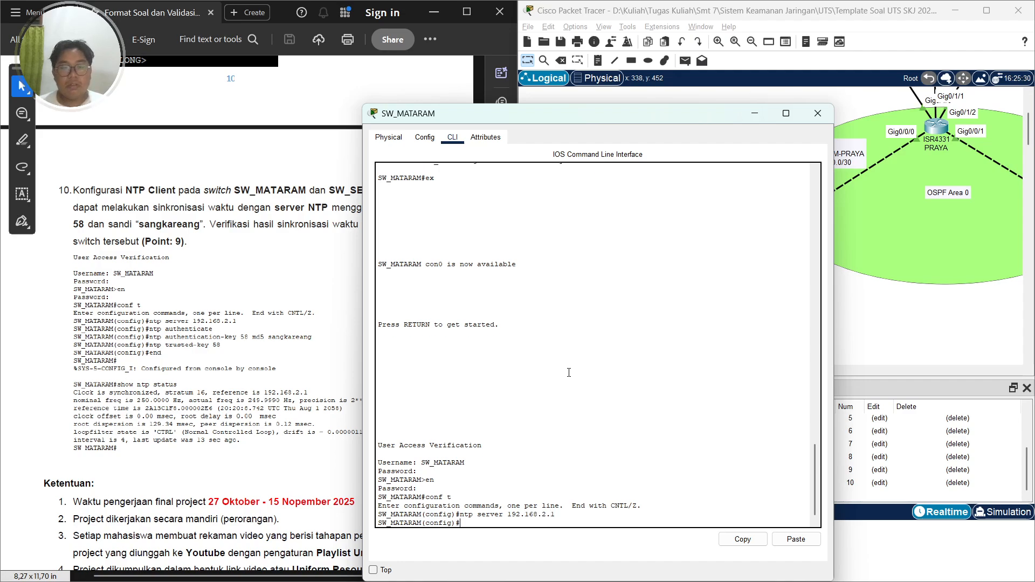
Enable NTP authentication on SW_MATARAM
{"action": "type", "text": "ntp aut"}
{"action": "key", "text": "Tab"}
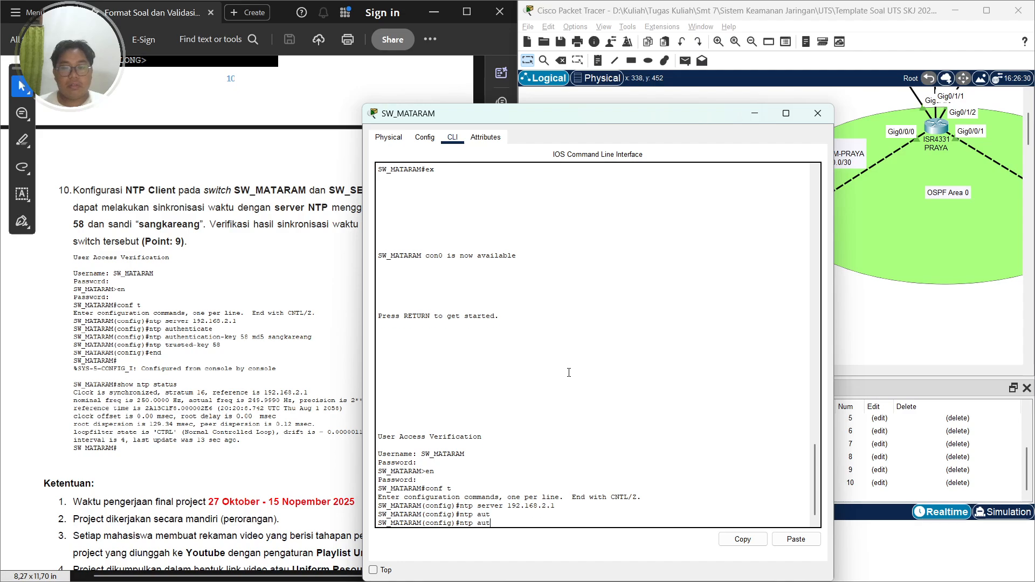
{"action": "type", "text": "h"}
{"action": "key", "text": "Tab"}
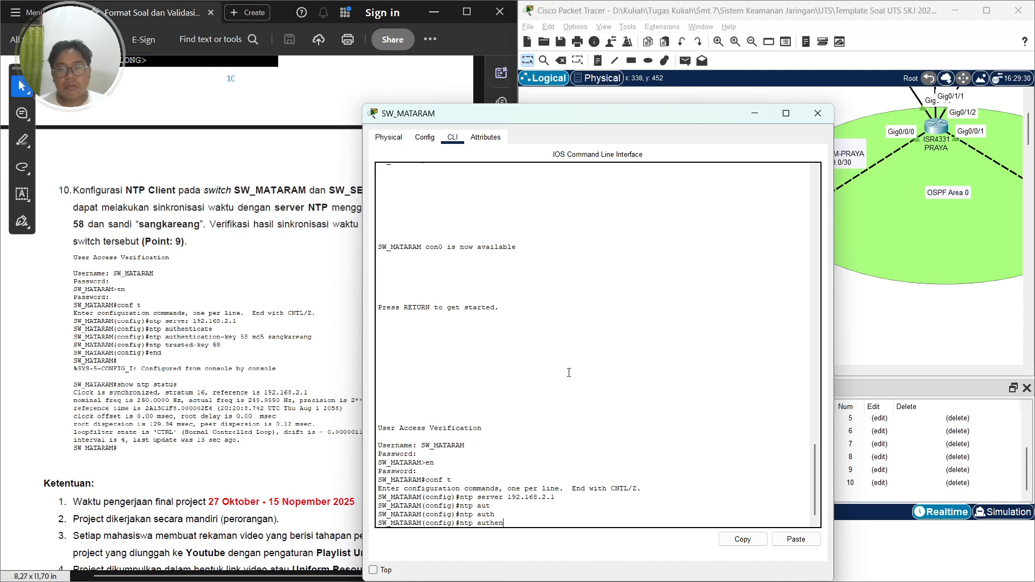
{"action": "type", "text": "enticate"}
{"action": "key", "text": "Return"}
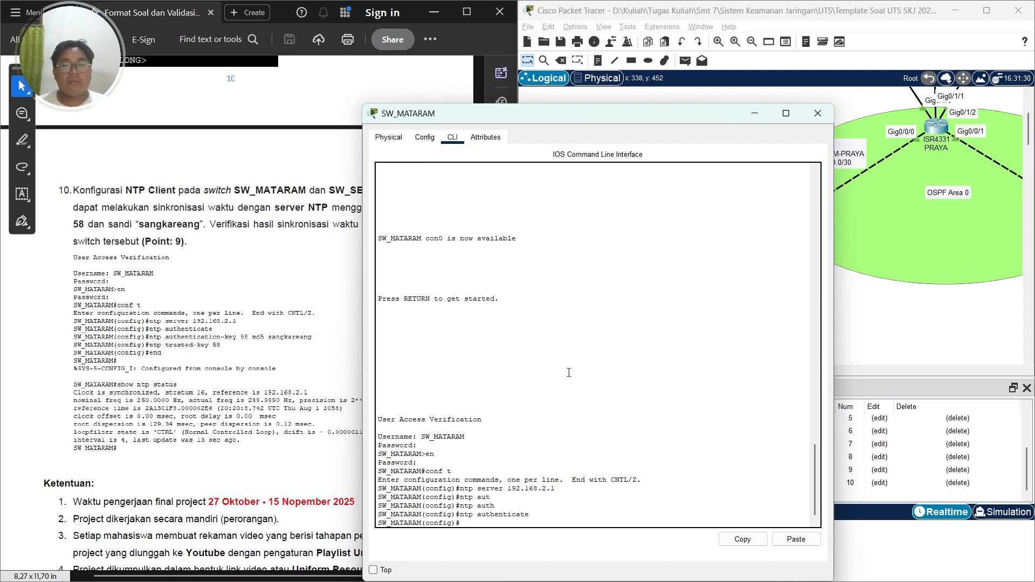
Define NTP authentication key 58 on SW_MATARAM using MD5 and the shared NTP password
{"action": "key", "text": "Tab"}
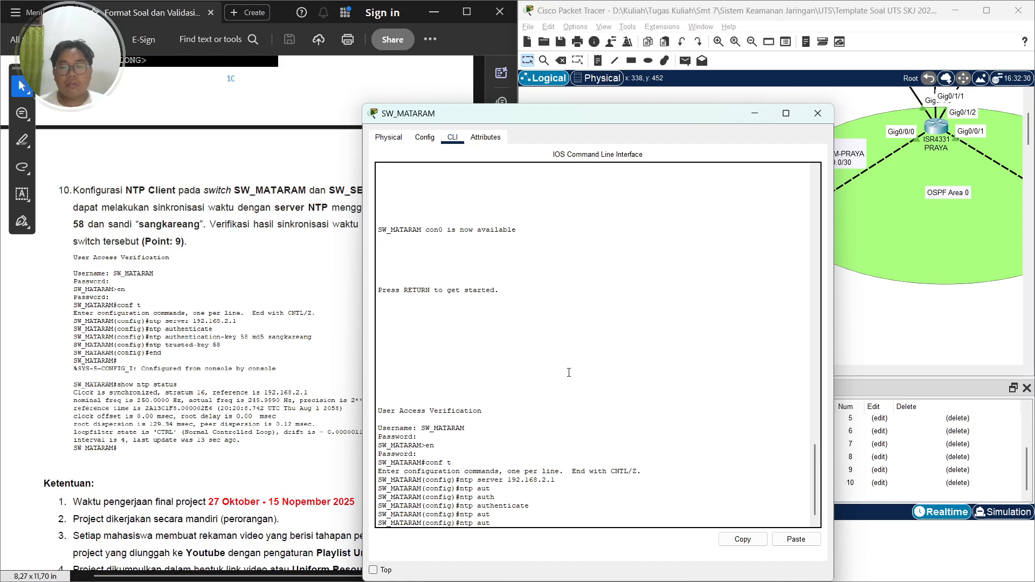
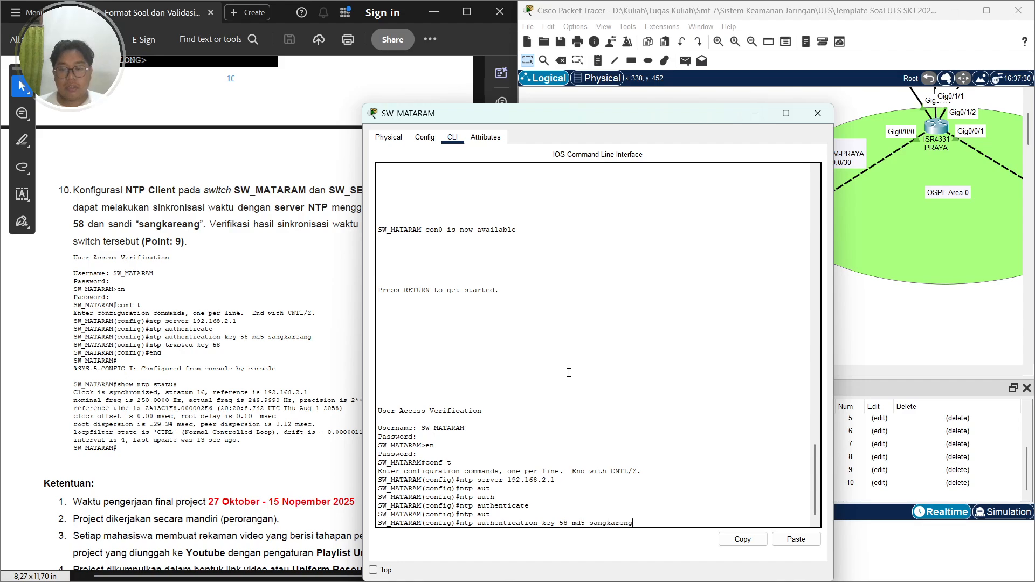
{"action": "key", "text": "BackSpace"}
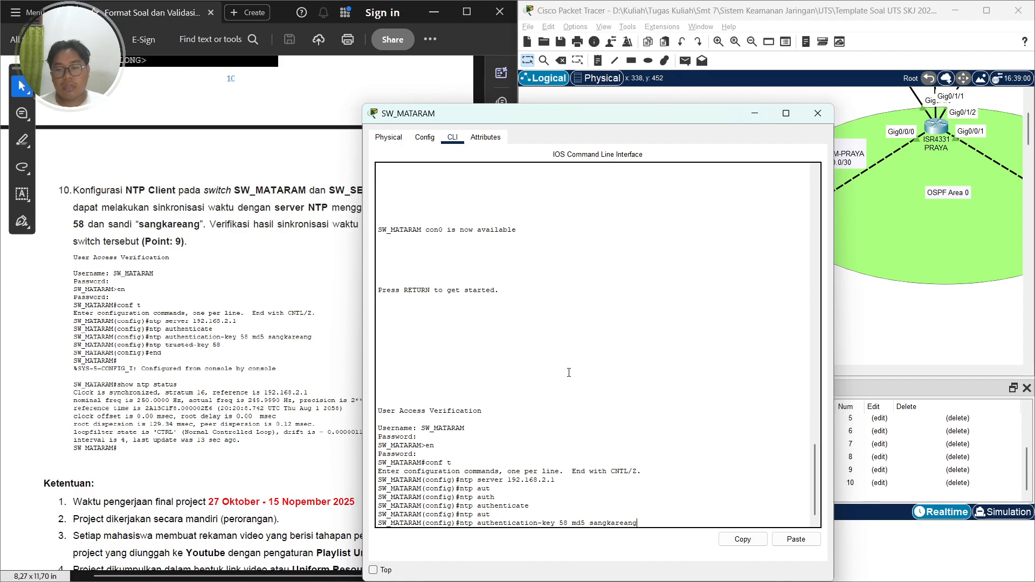
{"action": "key", "text": "Return"}
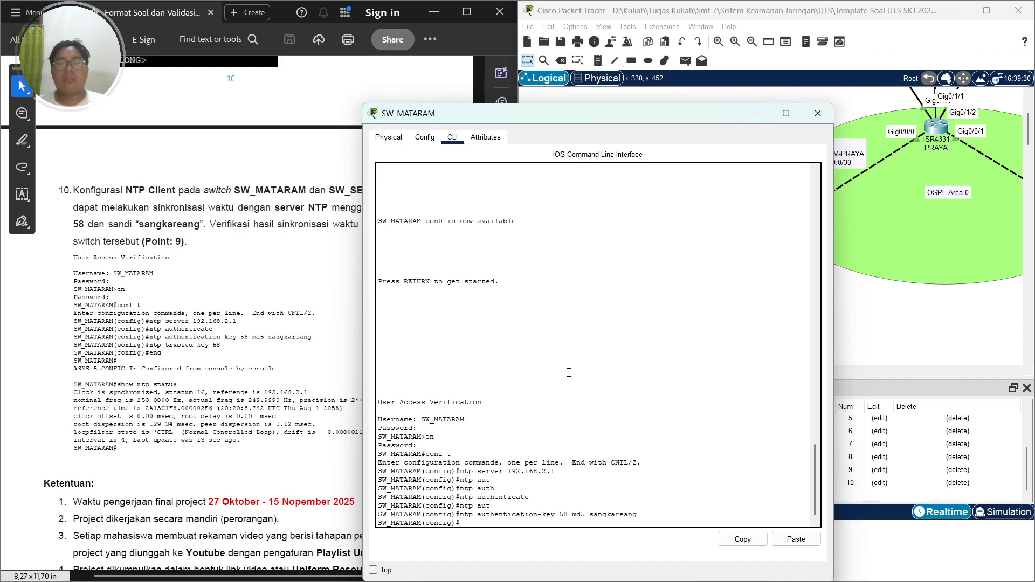
Leave configuration mode and display SW_MATARAM's NTP status
{"action": "type", "text": "end"}
{"action": "key", "text": "Return"}
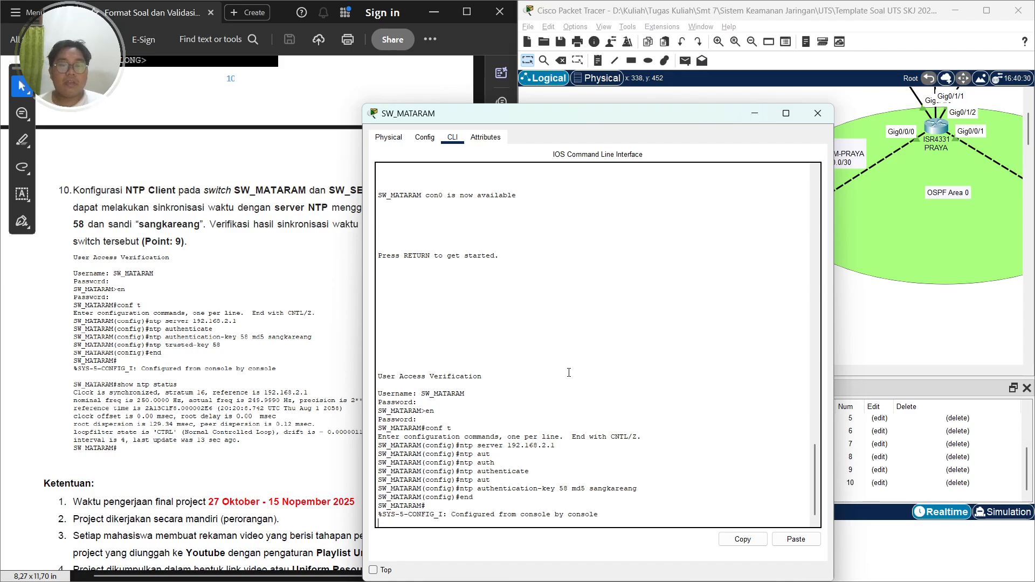
{"action": "type", "text": "show"}
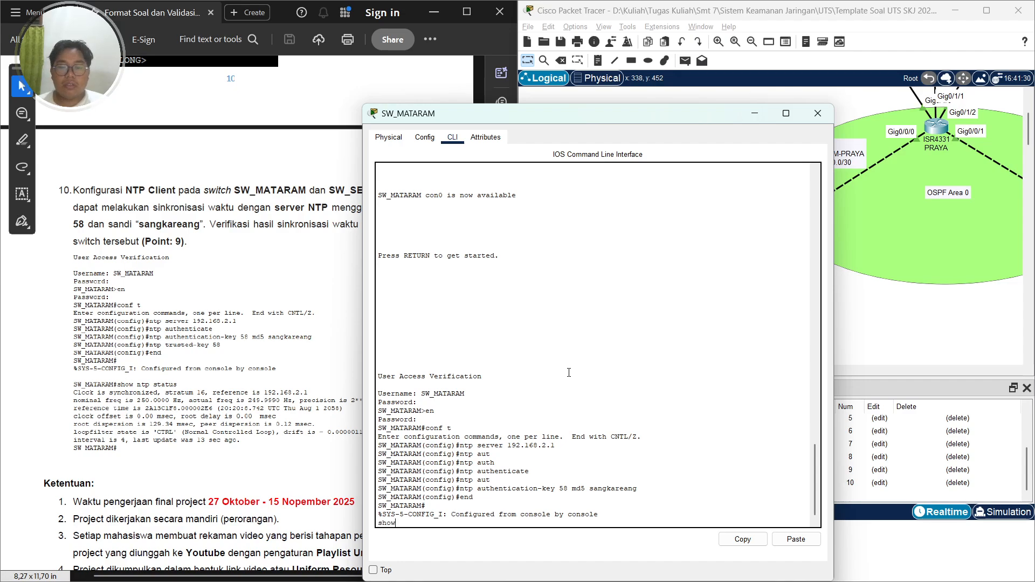
{"action": "key", "text": "BackSpace"}
{"action": "key", "text": "BackSpace"}
{"action": "key", "text": "BackSpace"}
{"action": "key", "text": "BackSpace"}
{"action": "key", "text": "Return"}
{"action": "type", "text": "s"}
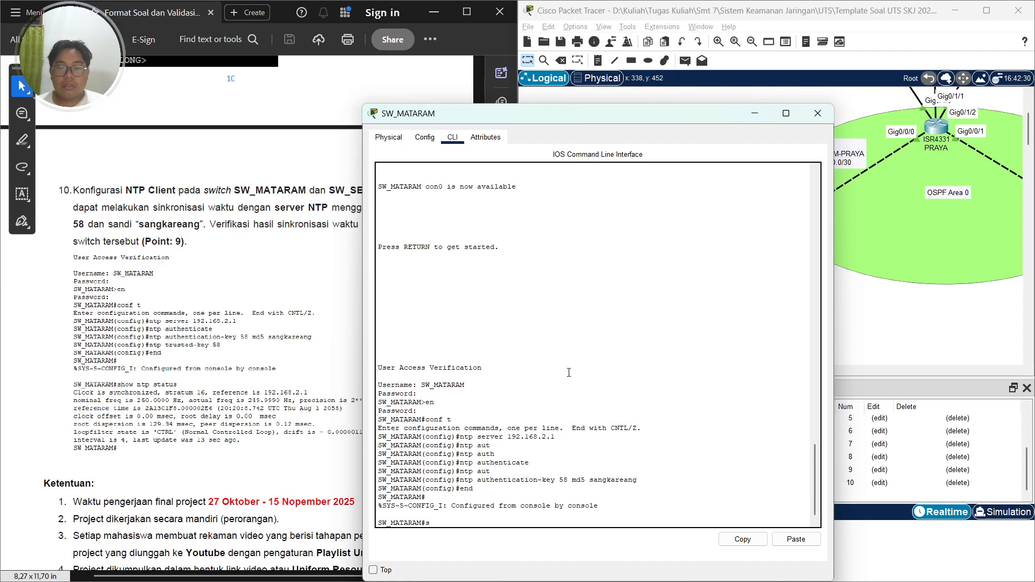
{"action": "type", "text": "how ntp stat"}
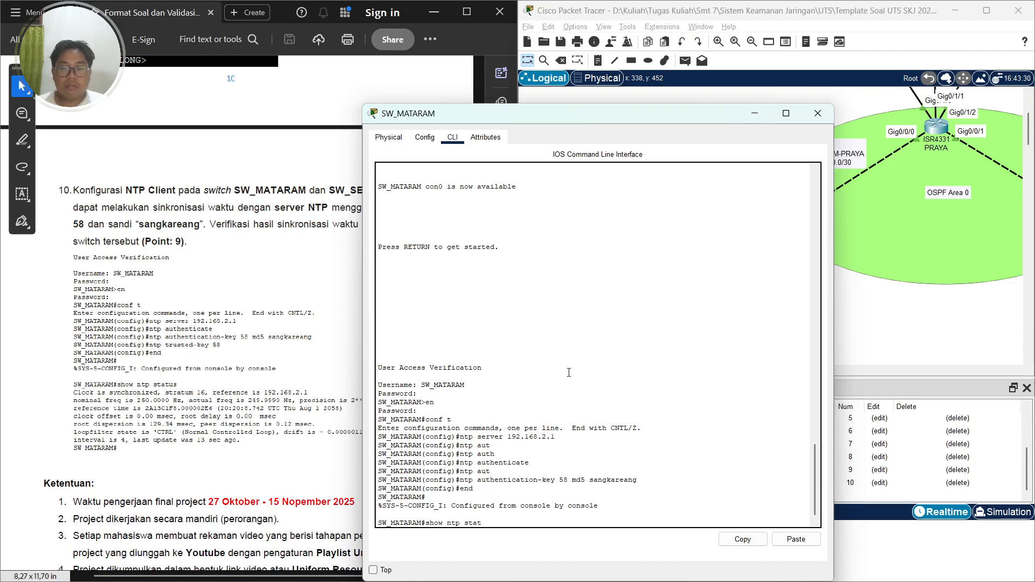
{"action": "type", "text": "us"}
{"action": "key", "text": "Return"}
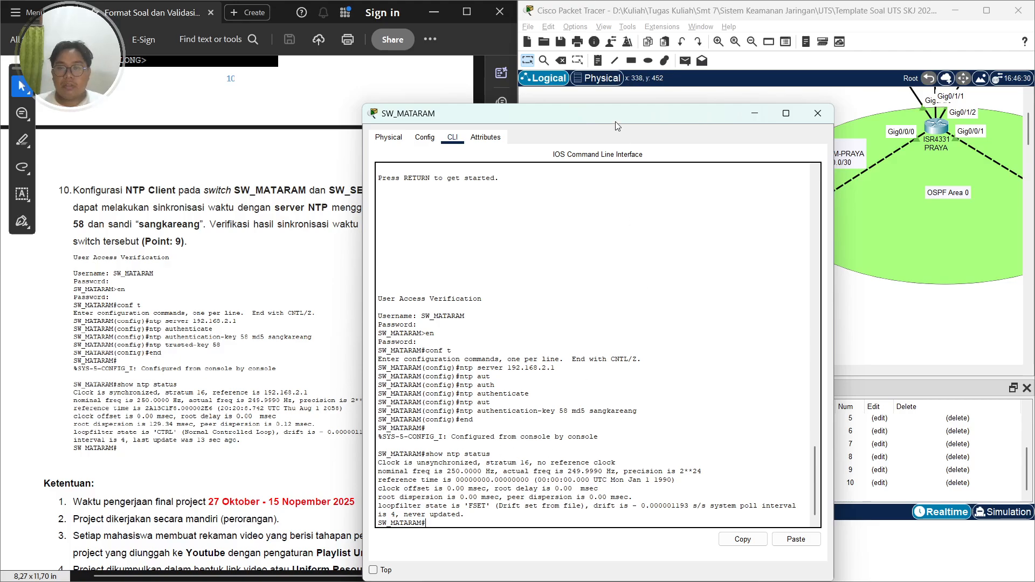
Close SW_MATARAM's window, open SW_SELONG's CLI and enter global configuration mode
{"action": "left_click_drag", "start_coordinate": [616, 122], "coordinate": [657, 62]}
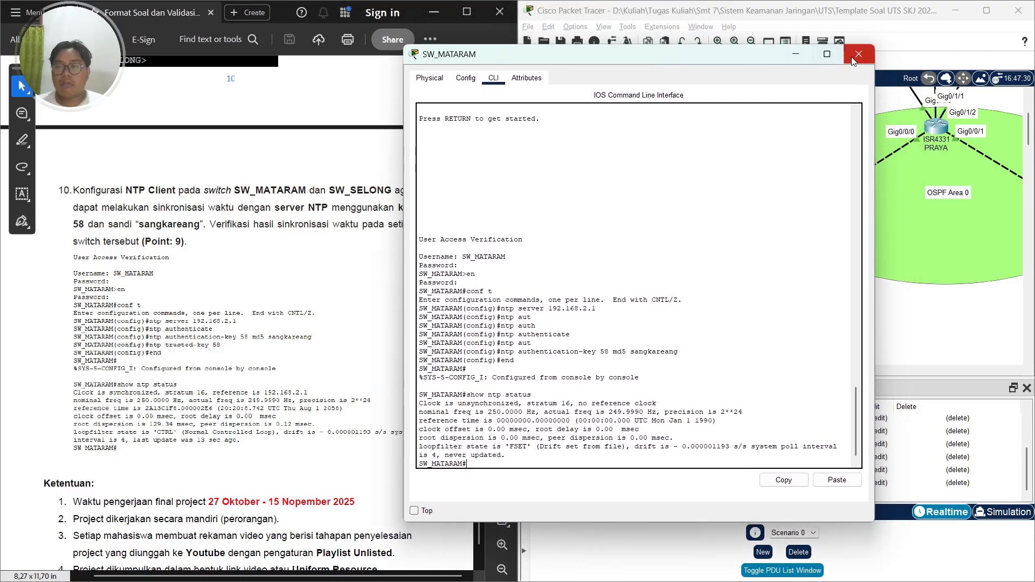
{"action": "left_click", "coordinate": [858, 54]}
{"action": "left_click_drag", "start_coordinate": [642, 370], "coordinate": [764, 370]}
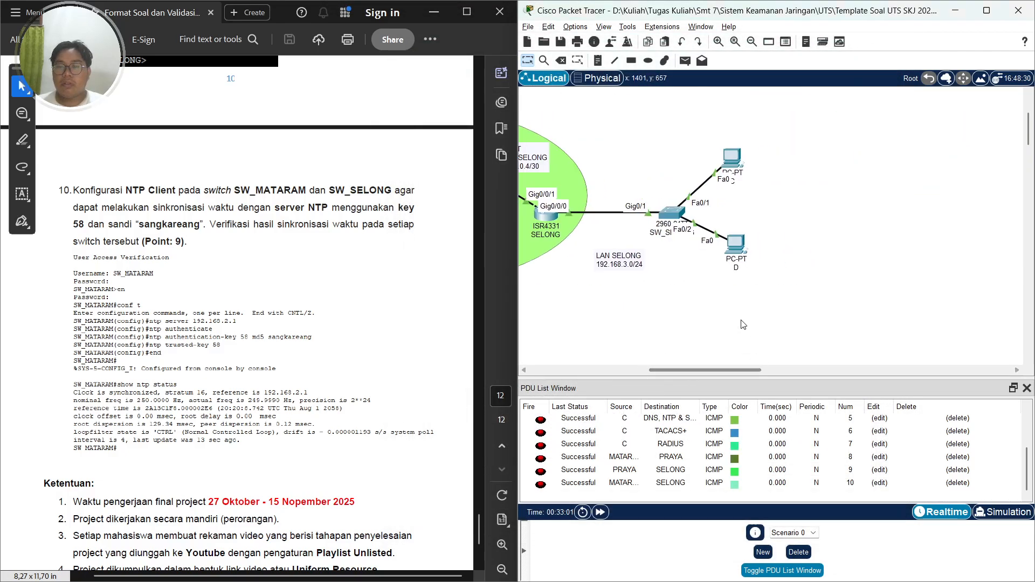
{"action": "left_click", "coordinate": [672, 212]}
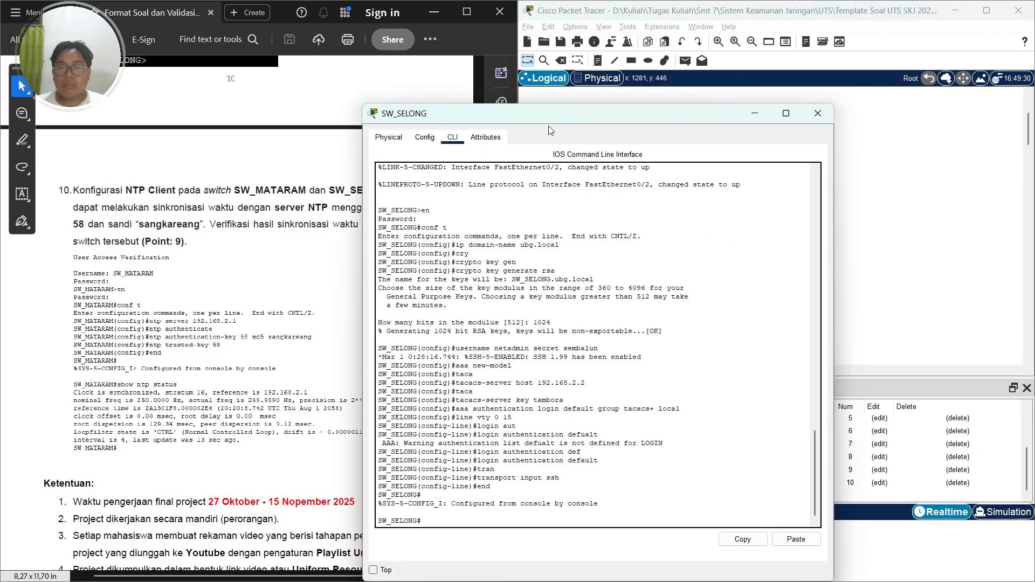
{"action": "left_click_drag", "start_coordinate": [544, 114], "coordinate": [683, 58]}
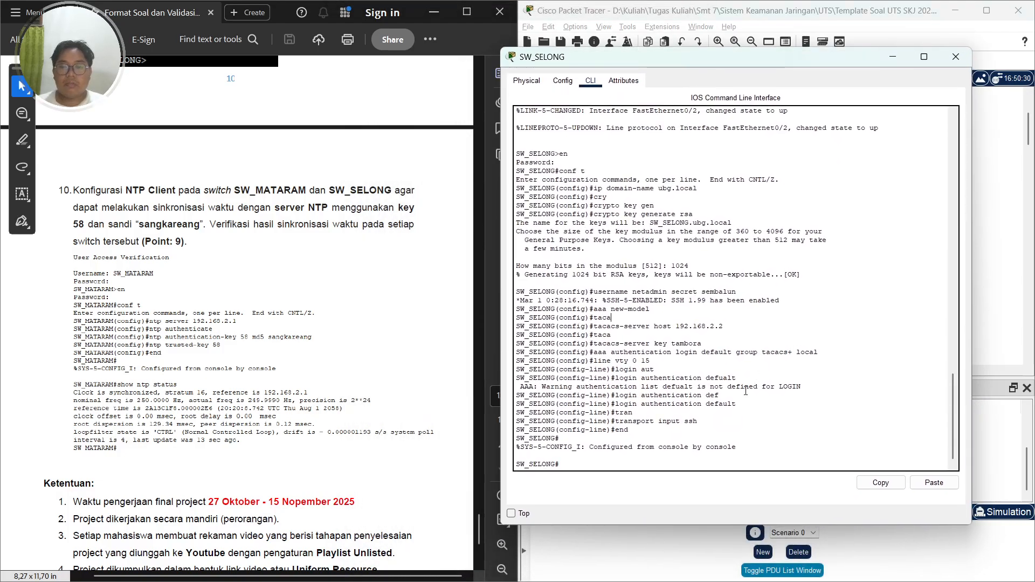
{"action": "key", "text": "Return"}
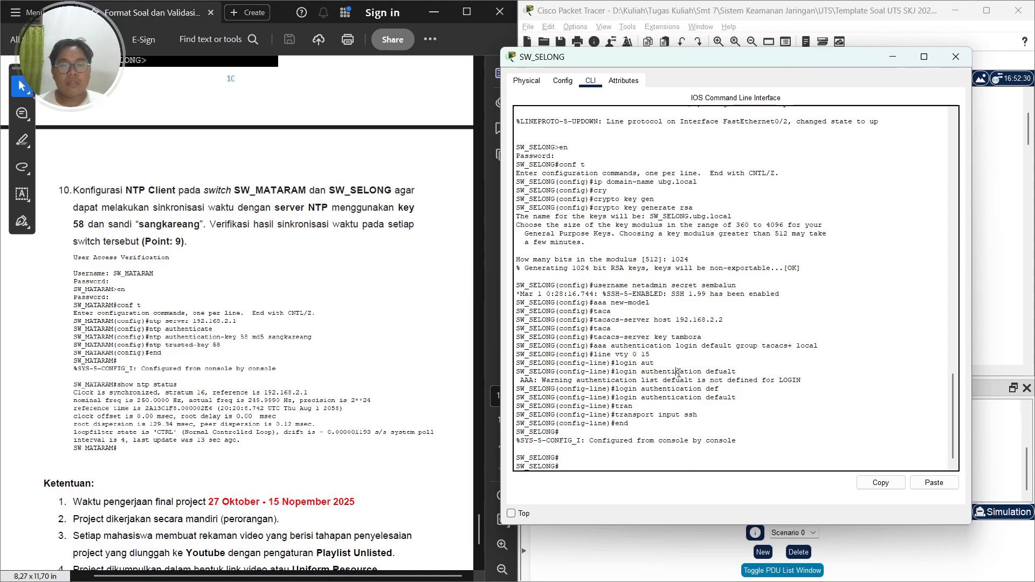
{"action": "type", "text": "conf t"}
{"action": "key", "text": "Return"}
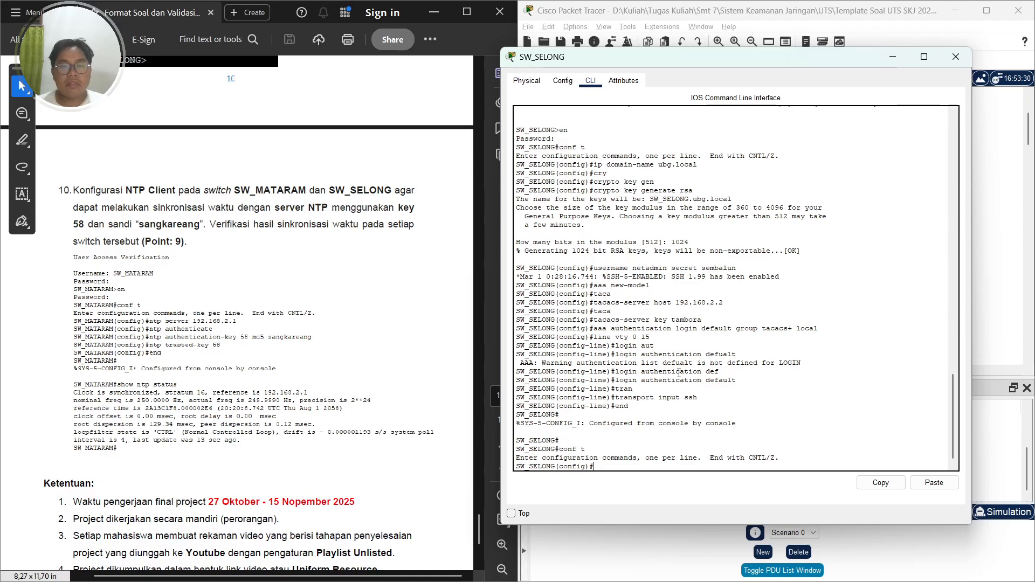
Set SW_SELONG's NTP server to 192.168.2.1 and enable NTP authentication
{"action": "type", "text": "ntp"}
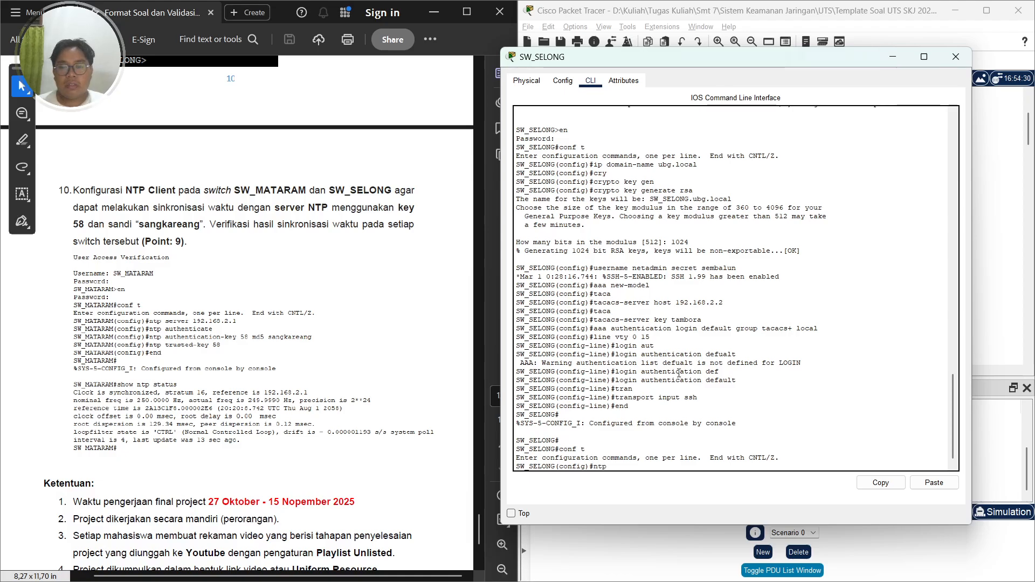
{"action": "type", "text": " server 1"}
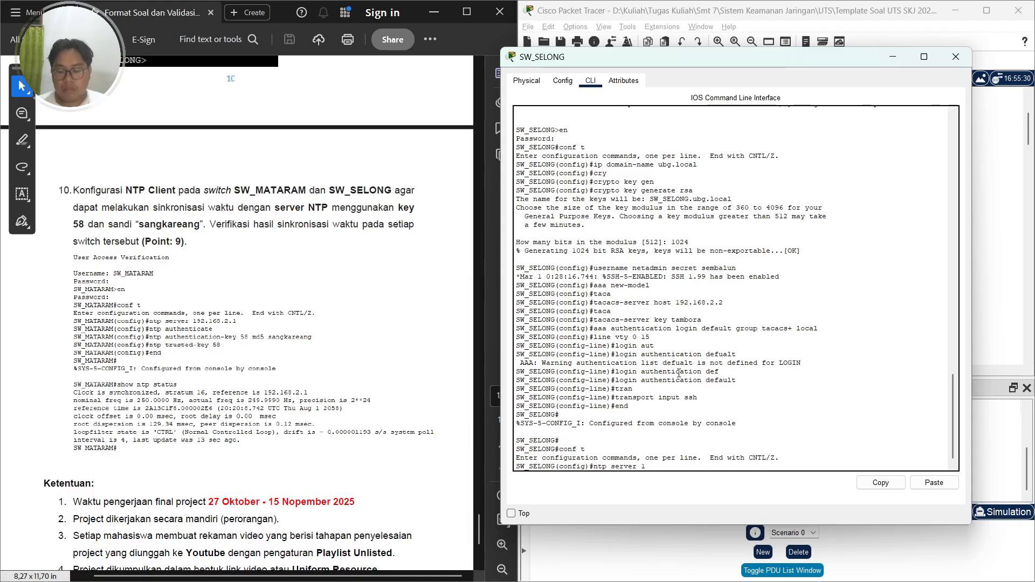
{"action": "type", "text": "92.168.2."}
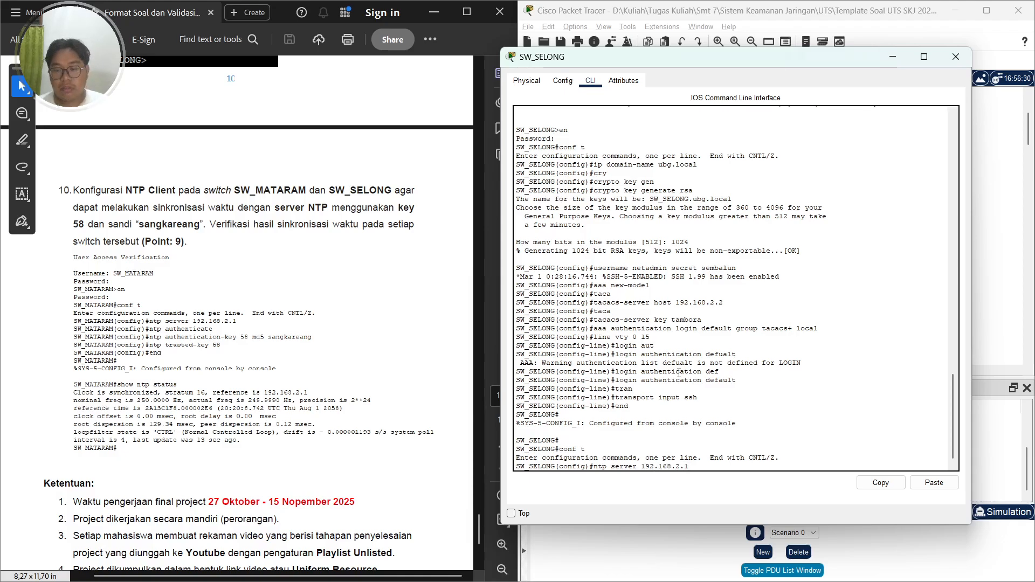
{"action": "type", "text": "1"}
{"action": "key", "text": "Return"}
{"action": "type", "text": "nt"}
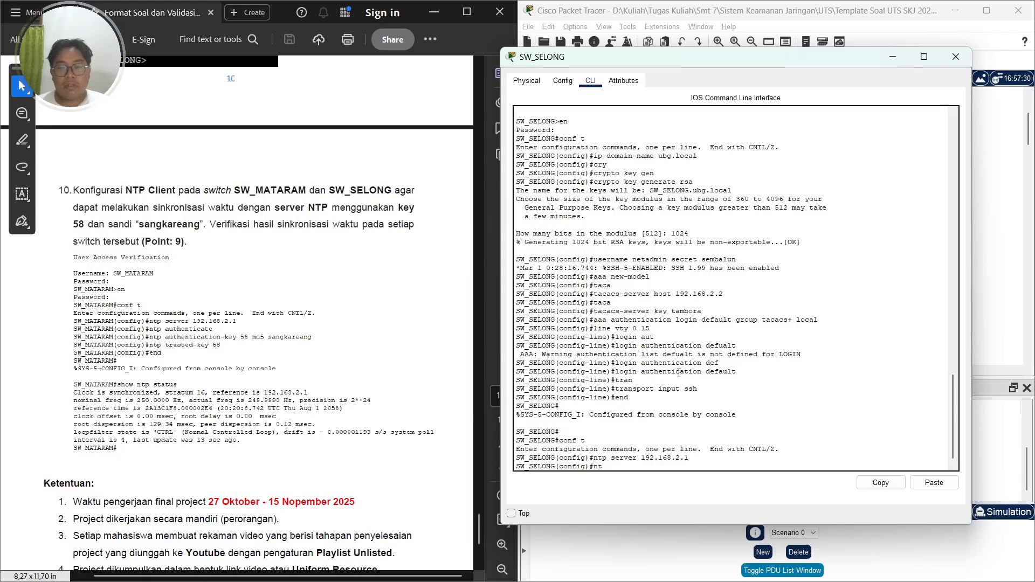
{"action": "type", "text": "p authenticate"}
{"action": "key", "text": "Return"}
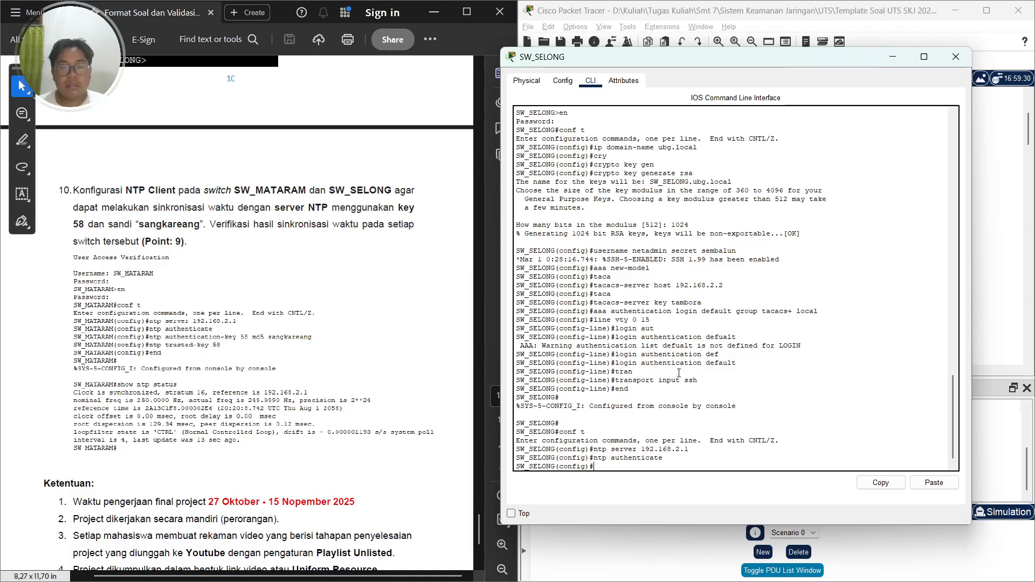
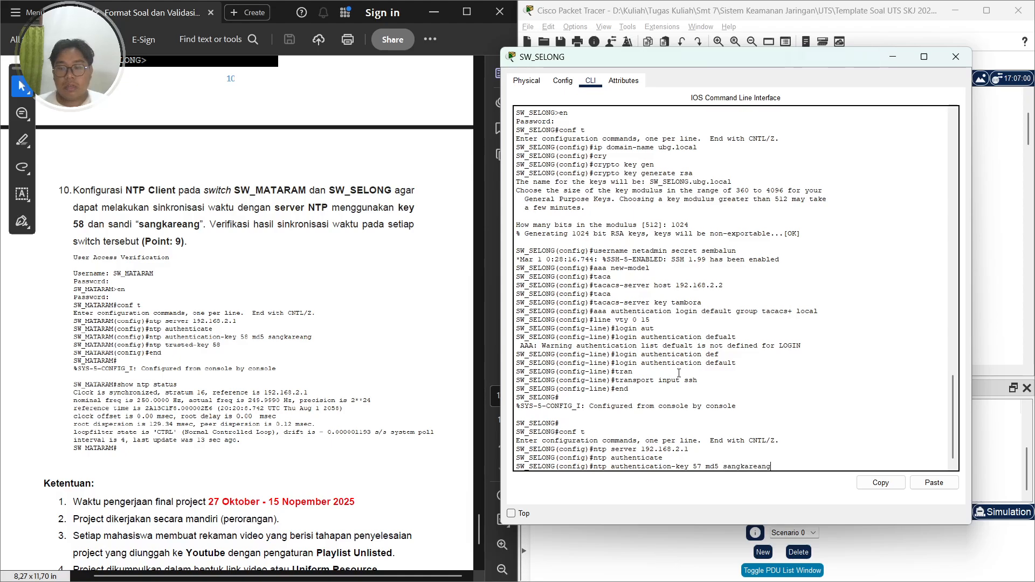
Define NTP authentication key 57 on SW_SELONG using MD5 and the shared NTP password
{"action": "key", "text": "Return"}
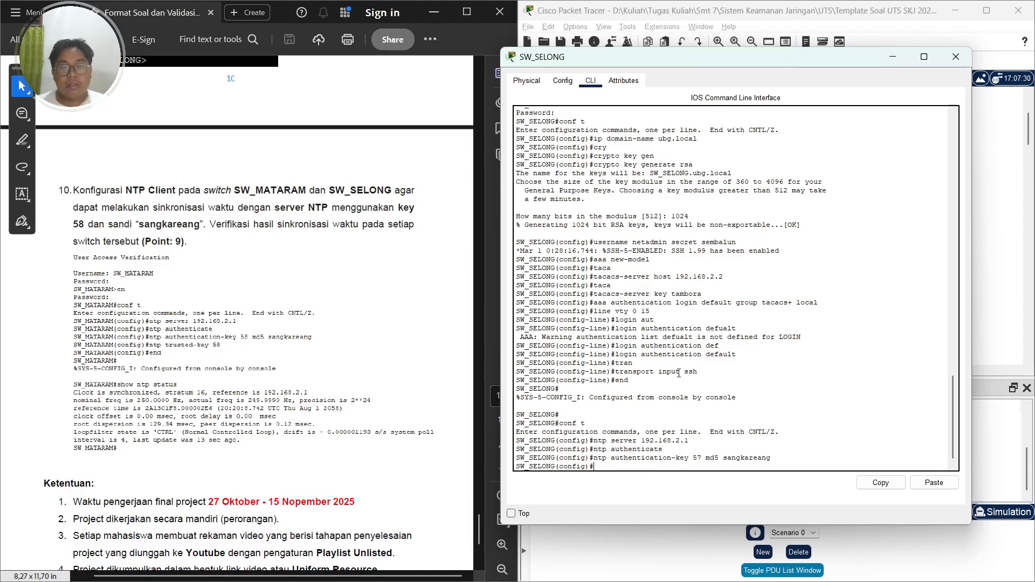
Set NTP trusted key 58 on SW_SELONG and leave configuration mode
{"action": "type", "text": "ntp trusted-key"}
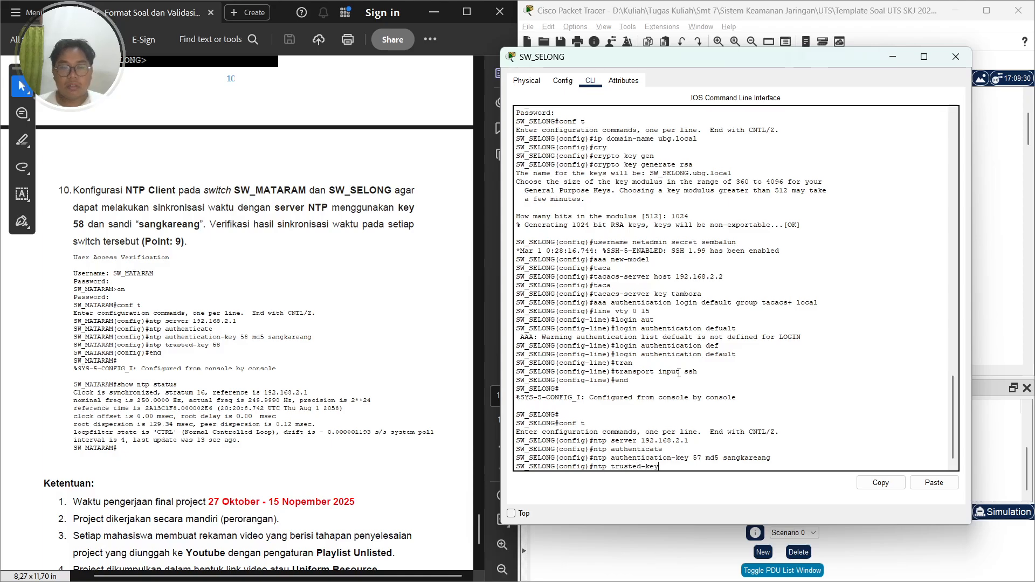
{"action": "type", "text": " 5"}
{"action": "key", "text": "BackSpace"}
{"action": "type", "text": "8"}
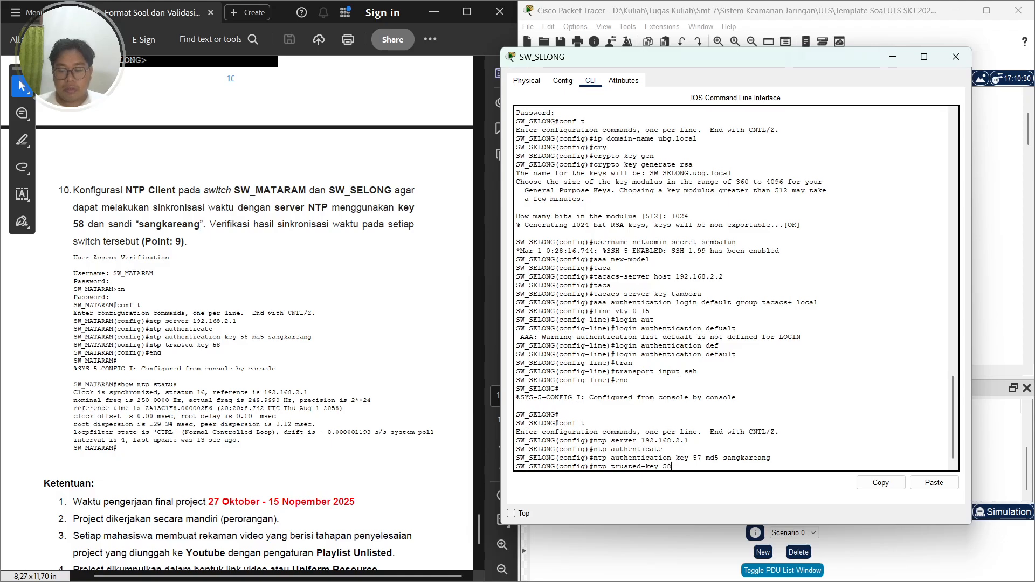
{"action": "key", "text": "Return"}
{"action": "type", "text": "en"}
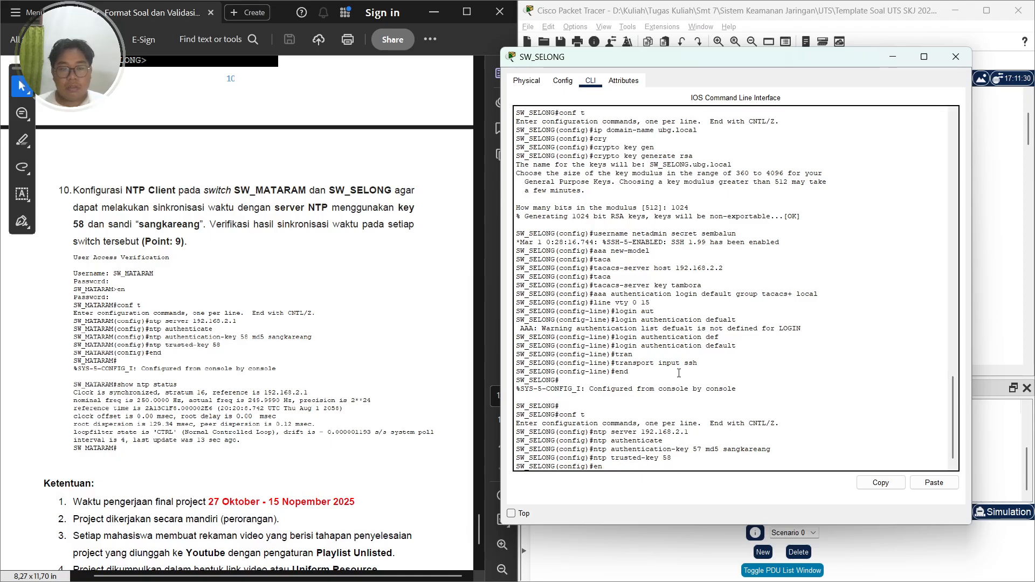
{"action": "type", "text": "d"}
{"action": "key", "text": "Return"}
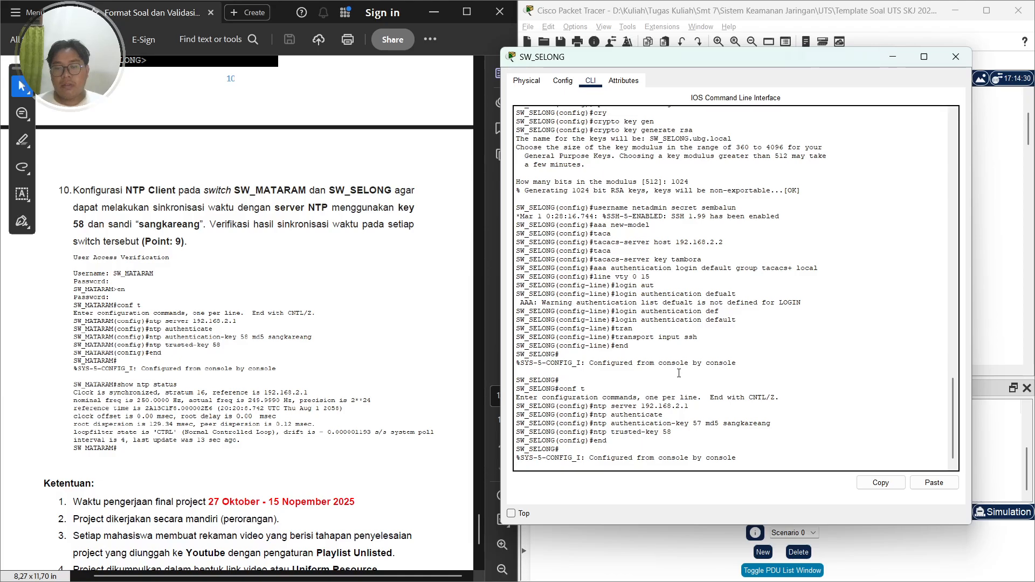
{"action": "key", "text": "Return"}
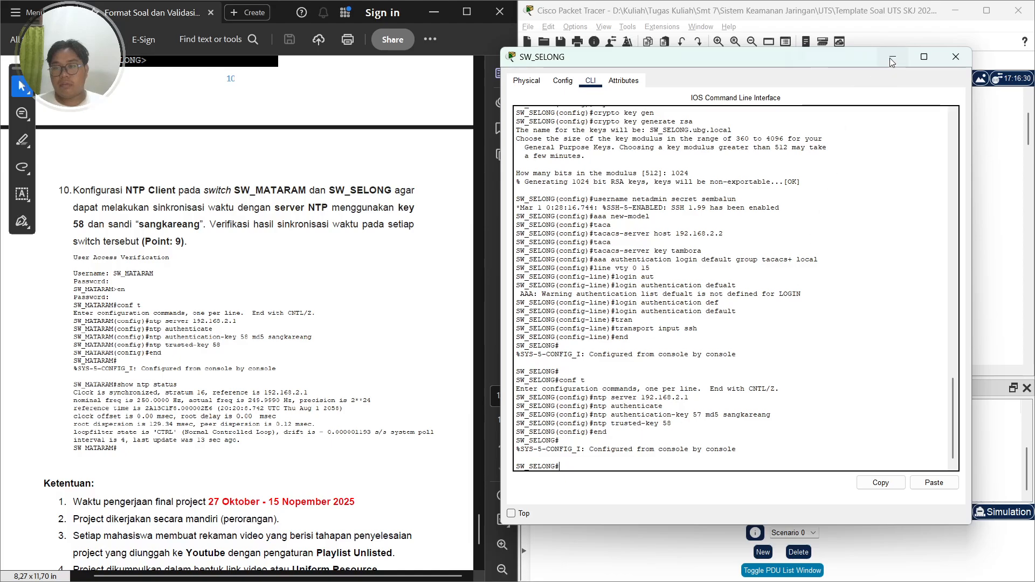
Close SW_SELONG's window, open SW_MATARAM's CLI and add NTP trusted key 58 in global configuration mode
{"action": "left_click", "coordinate": [956, 57]}
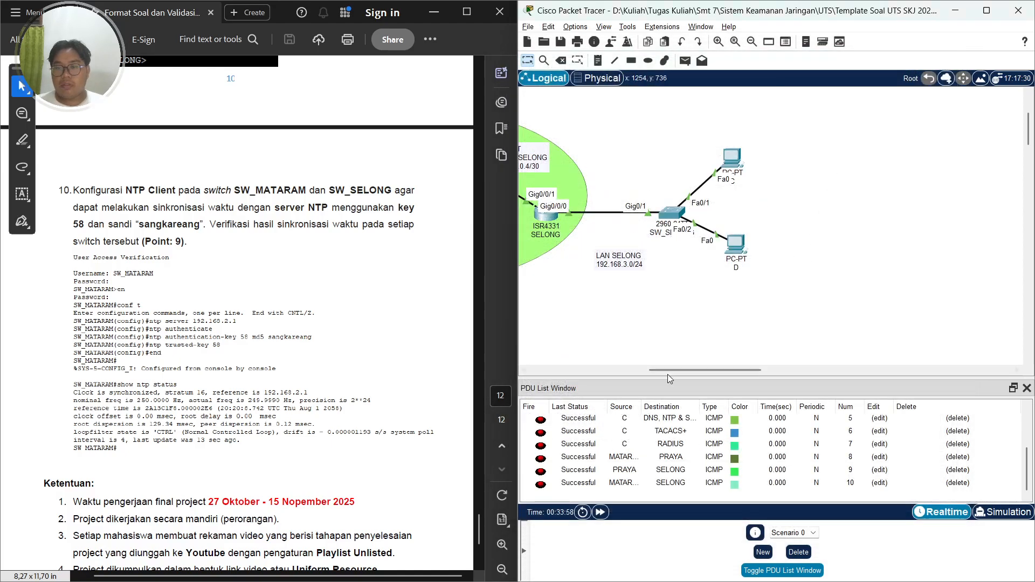
{"action": "left_click_drag", "start_coordinate": [694, 374], "coordinate": [587, 370]}
{"action": "left_click", "coordinate": [665, 212]}
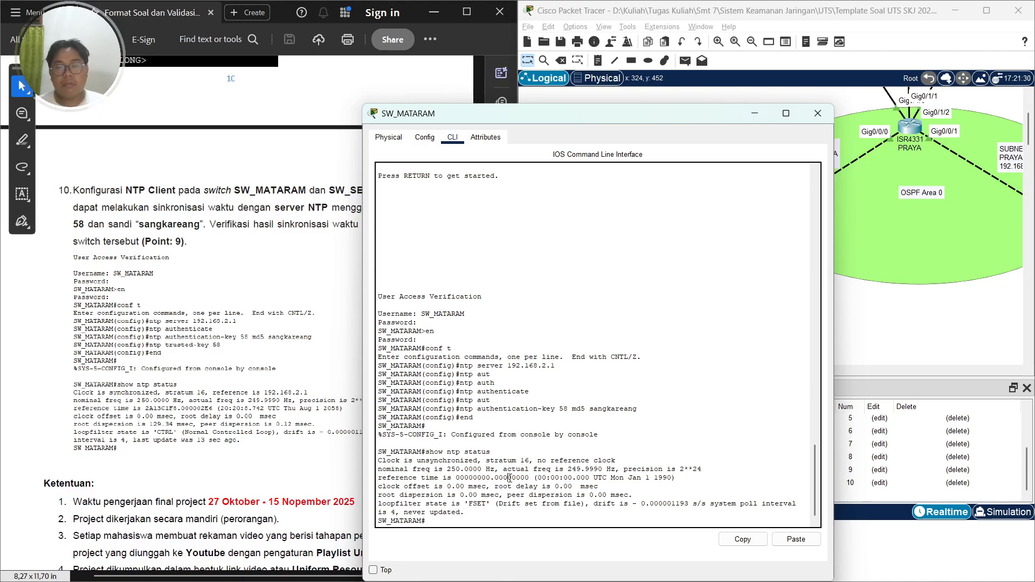
{"action": "type", "text": "conf t"}
{"action": "key", "text": "Return"}
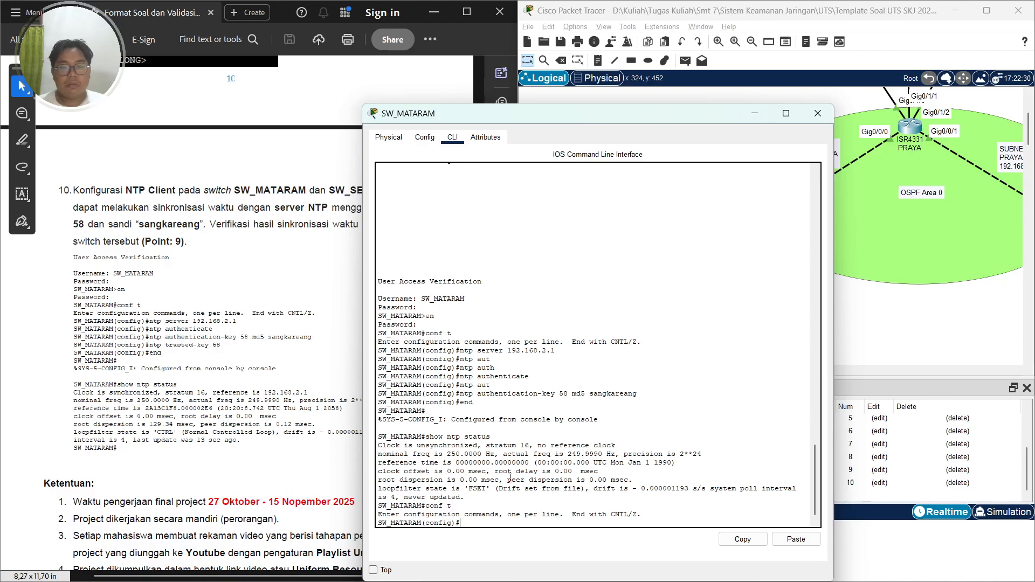
{"action": "type", "text": "ntp"}
{"action": "key", "text": "BackSpace"}
{"action": "key", "text": "BackSpace"}
{"action": "key", "text": "BackSpace"}
{"action": "key", "text": "BackSpace"}
{"action": "key", "text": "BackSpace"}
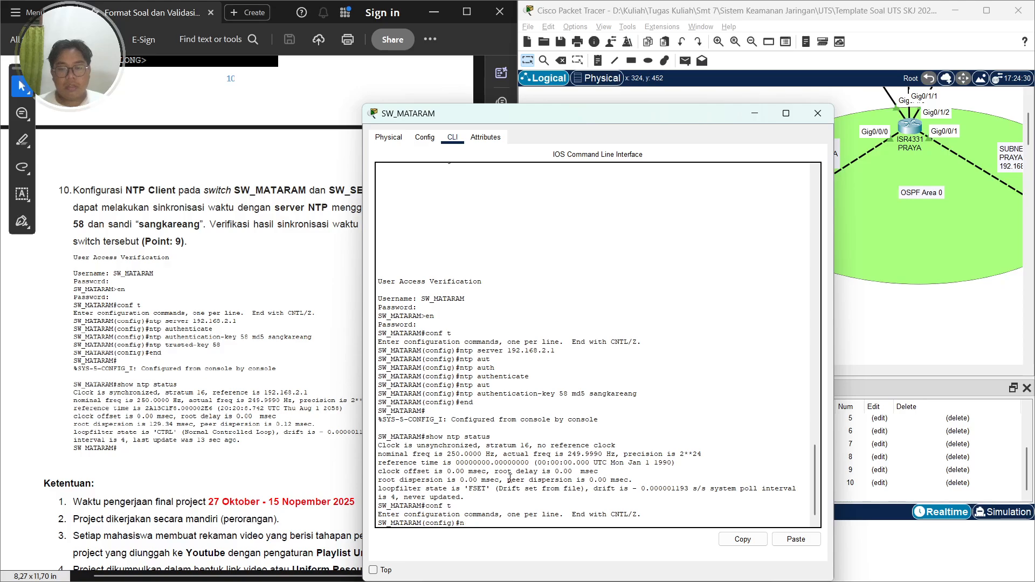
{"action": "key", "text": "BackSpace"}
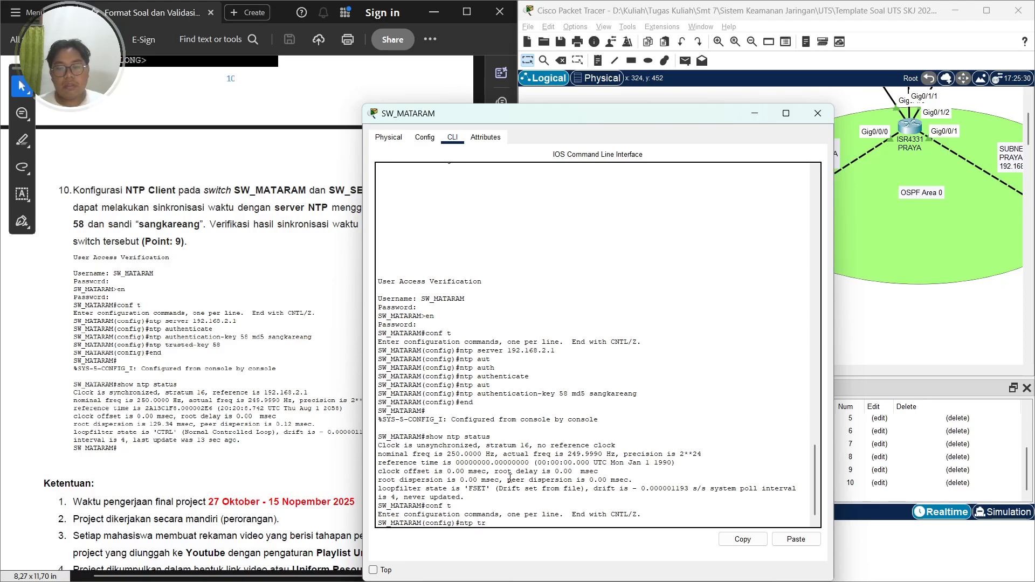
{"action": "type", "text": "ntp trus"}
{"action": "key", "text": "Tab"}
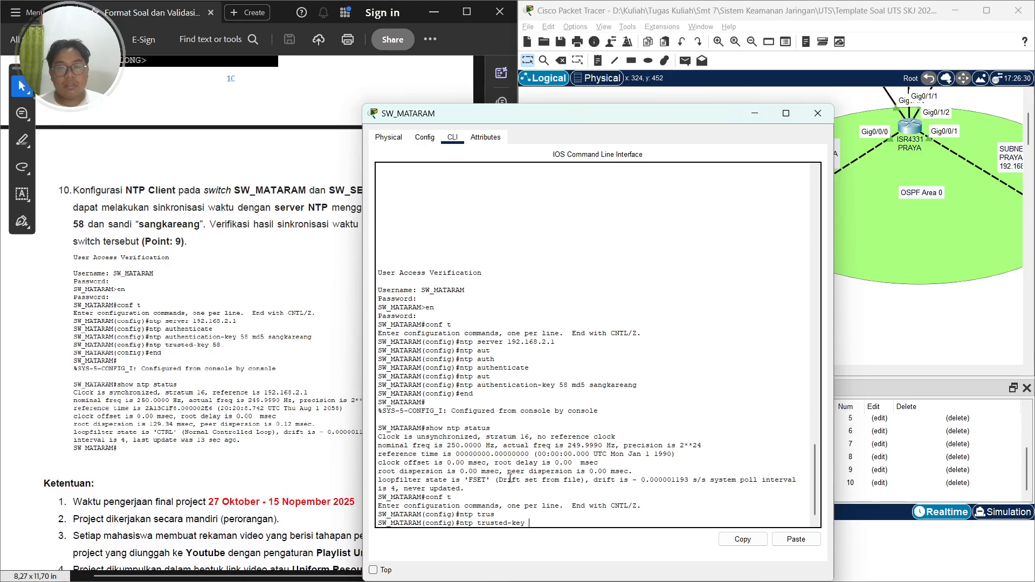
{"action": "type", "text": "58"}
{"action": "key", "text": "Return"}
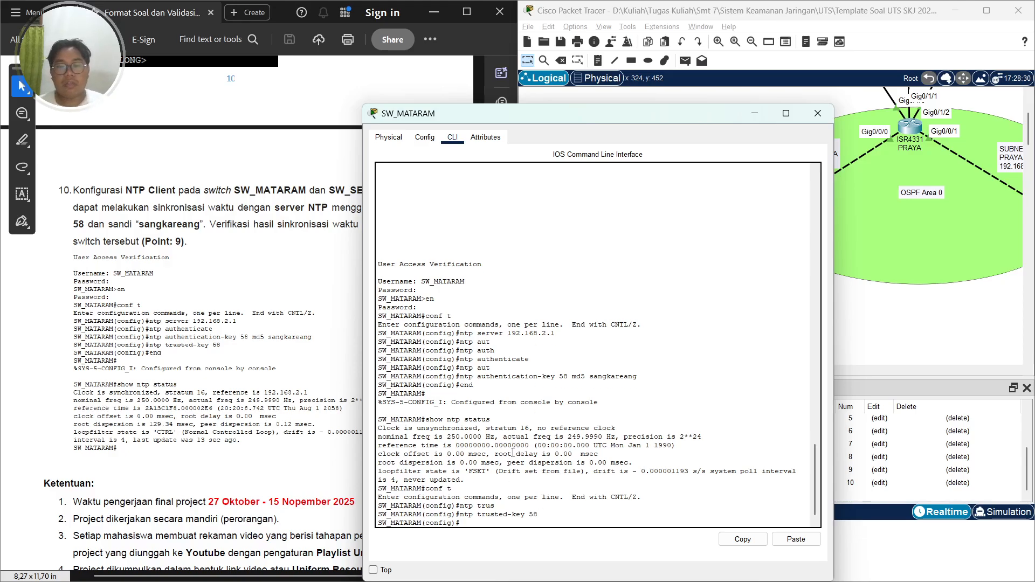
Leave configuration mode and display SW_MATARAM's NTP status, highlighting the clock synchronisation line
{"action": "type", "text": "show ntp statu"}
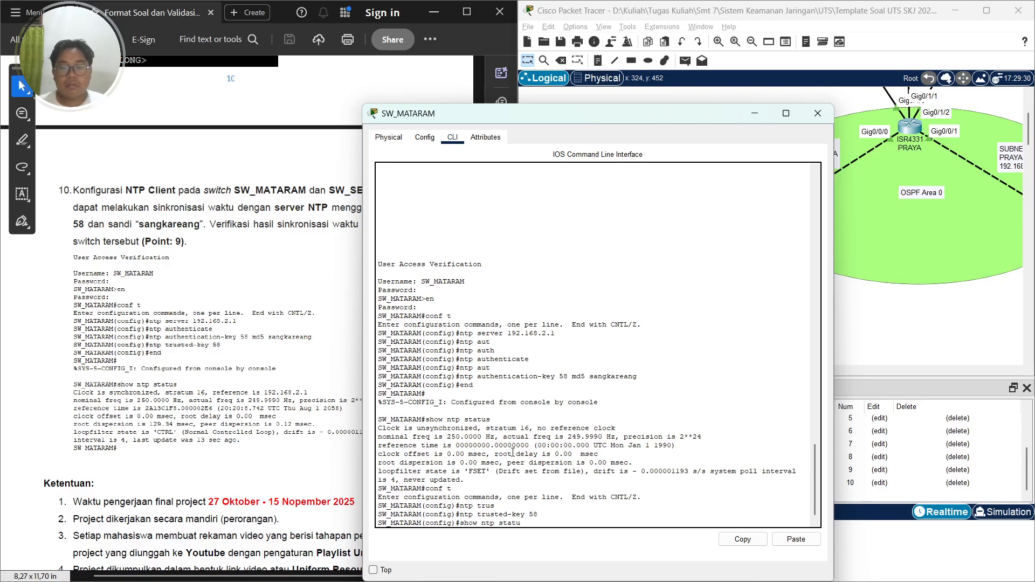
{"action": "type", "text": "s"}
{"action": "key", "text": "Return"}
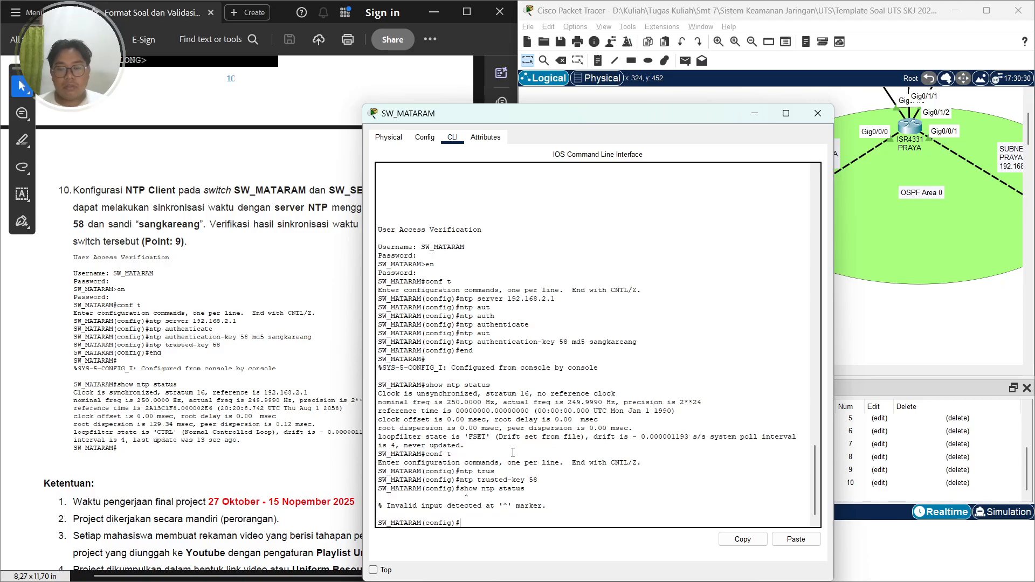
{"action": "type", "text": "ex"}
{"action": "key", "text": "Return"}
{"action": "type", "text": "sg"}
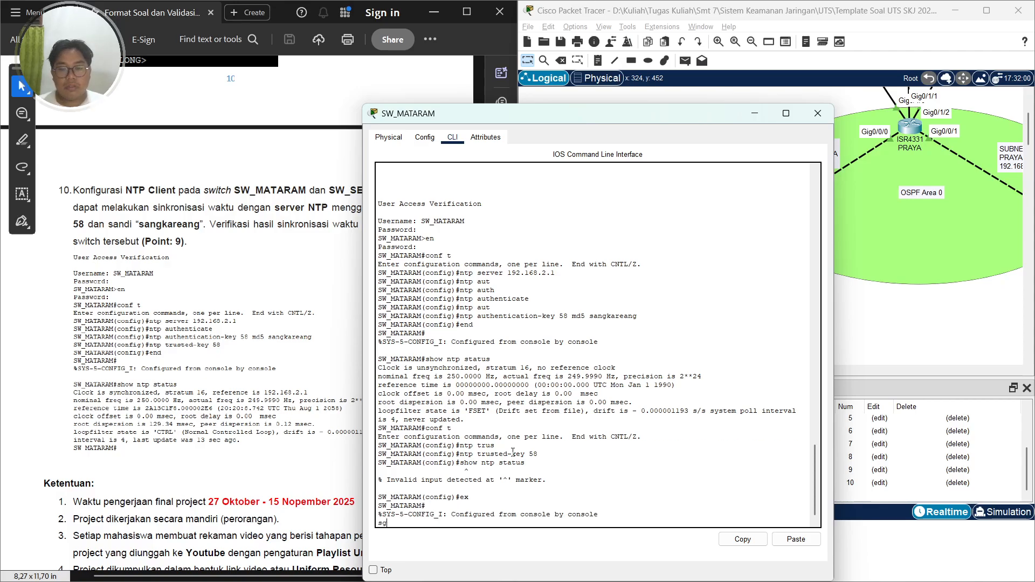
{"action": "key", "text": "BackSpace"}
{"action": "key", "text": "Return"}
{"action": "type", "text": "show"}
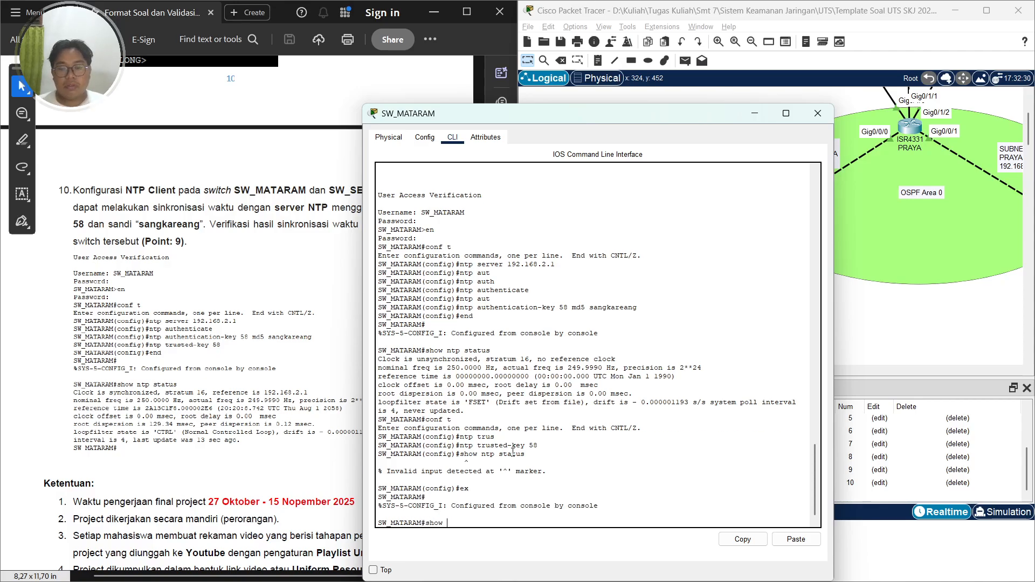
{"action": "type", "text": " ntp stat"}
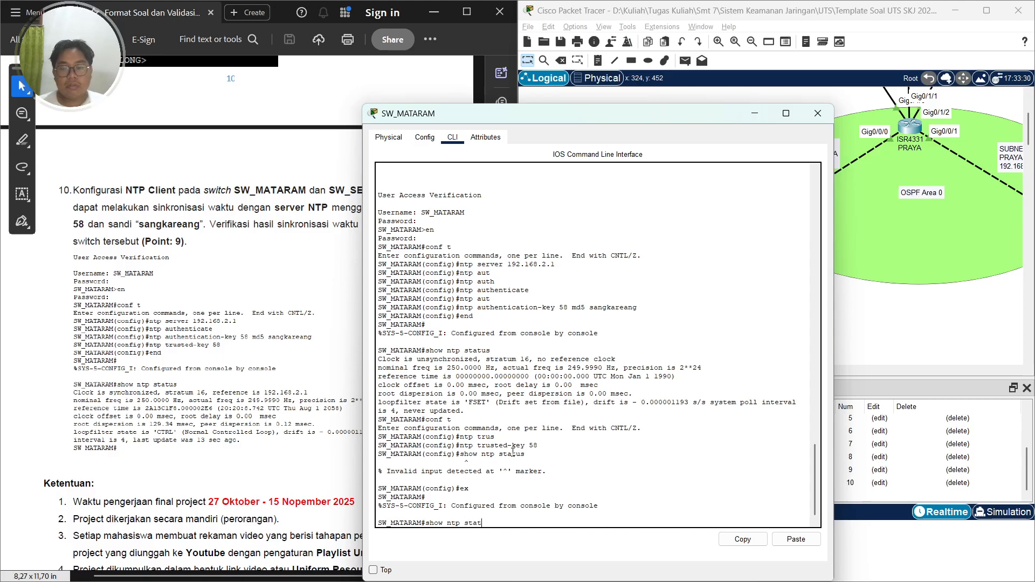
{"action": "type", "text": "us"}
{"action": "key", "text": "Return"}
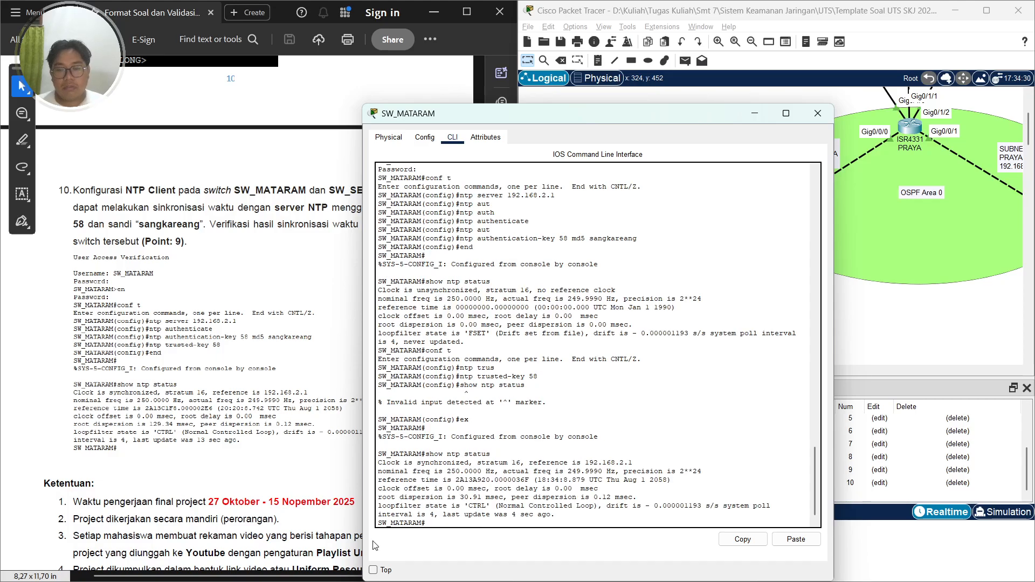
{"action": "left_click_drag", "start_coordinate": [382, 464], "coordinate": [492, 463]}
{"action": "left_click", "coordinate": [440, 464]}
{"action": "left_click", "coordinate": [492, 463]}
Close SW_MATARAM's window, open SW_SELONG's CLI and display its NTP status, highlighting the synchronisation line
{"action": "left_click", "coordinate": [818, 113]}
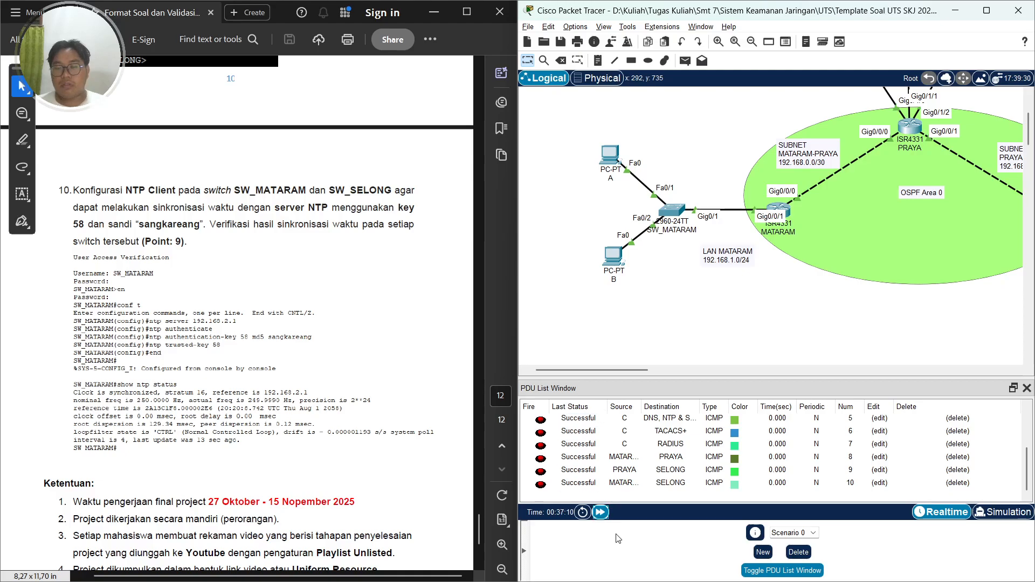
{"action": "left_click", "coordinate": [607, 519]}
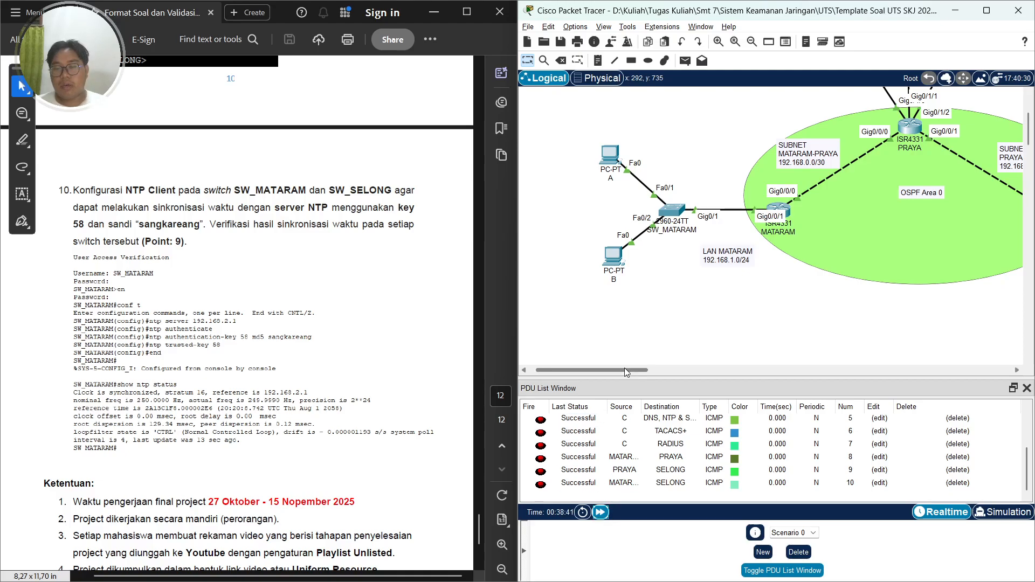
{"action": "left_click_drag", "start_coordinate": [624, 369], "coordinate": [750, 368]}
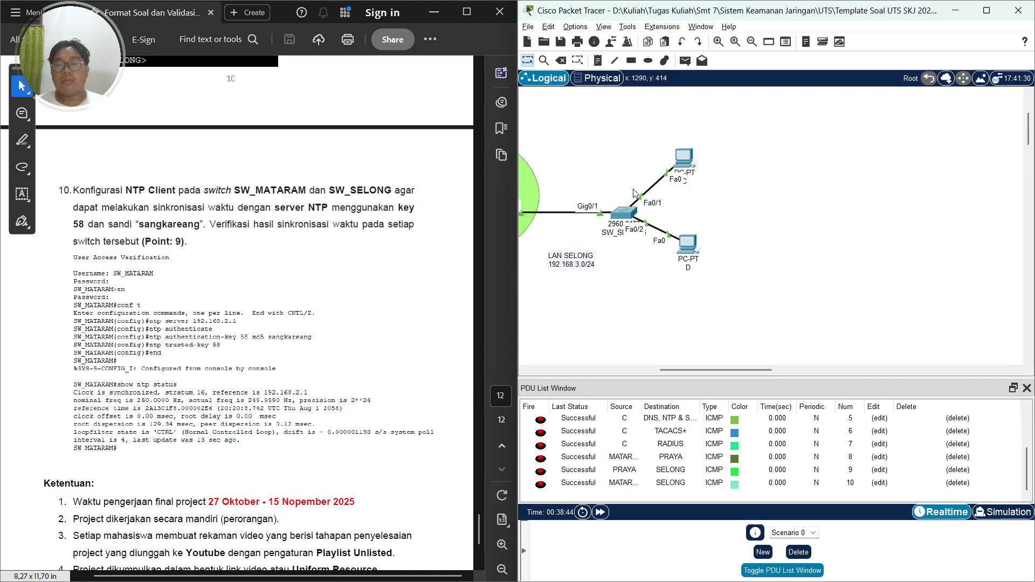
{"action": "left_click", "coordinate": [623, 209]}
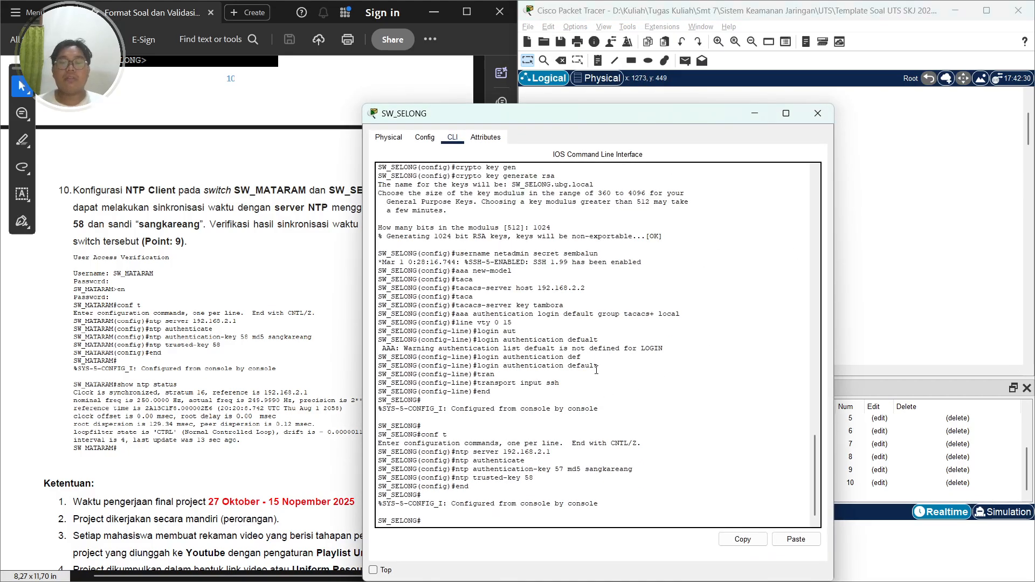
{"action": "type", "text": "show ntp stutus"}
{"action": "key", "text": "Return"}
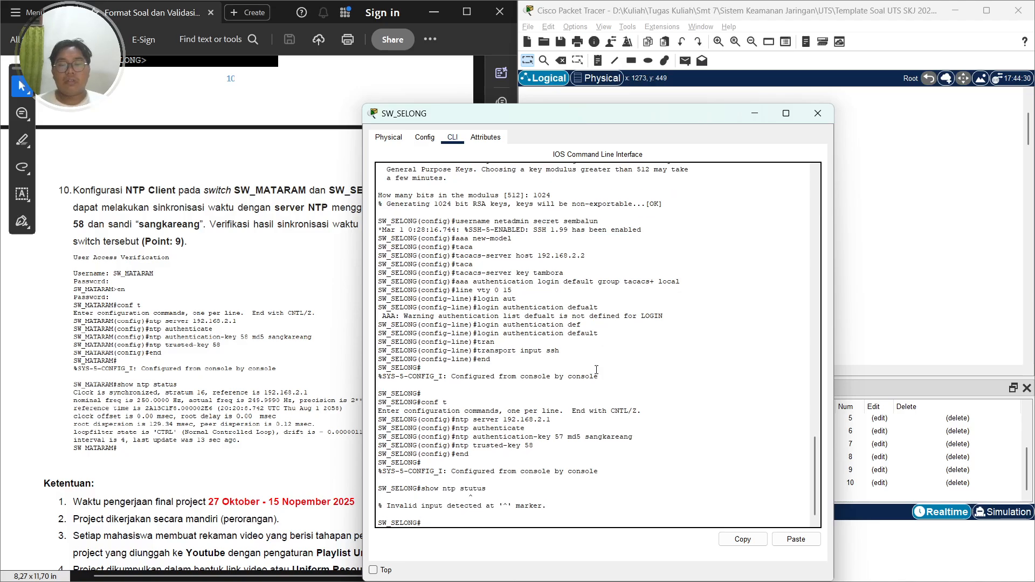
{"action": "type", "text": "show nt"}
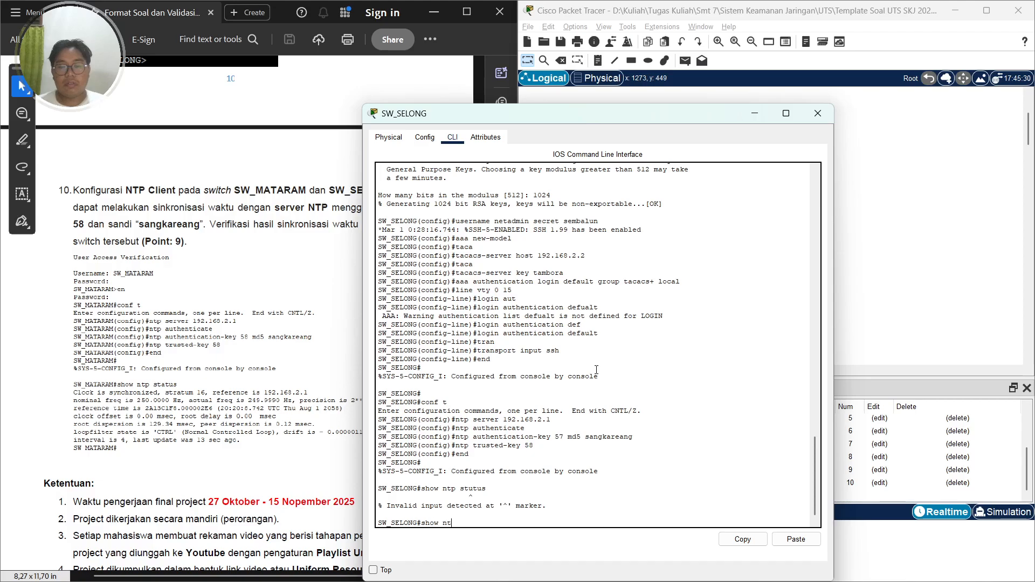
{"action": "type", "text": "p sttus"}
{"action": "key", "text": "Return"}
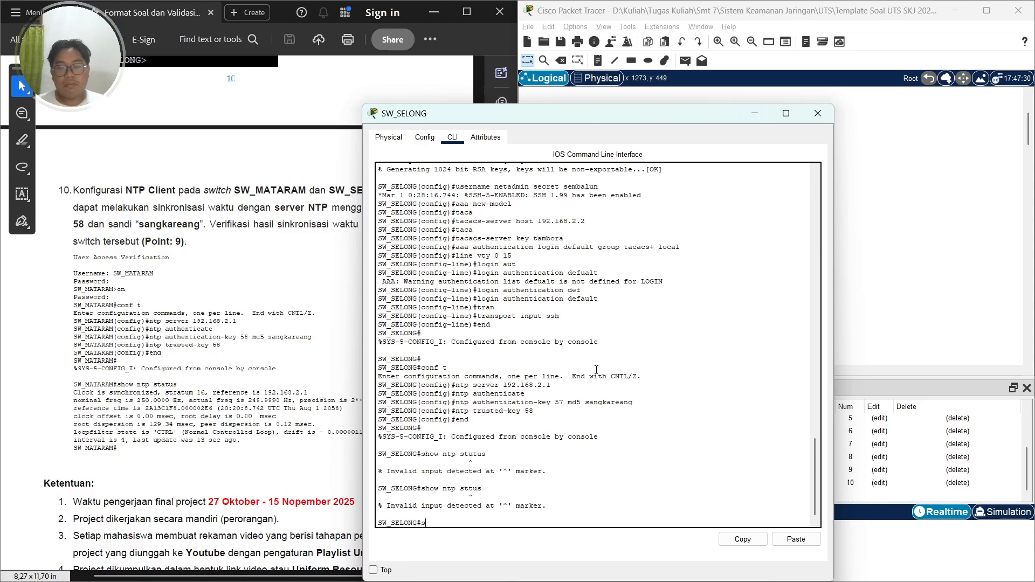
{"action": "type", "text": "show ntp status"}
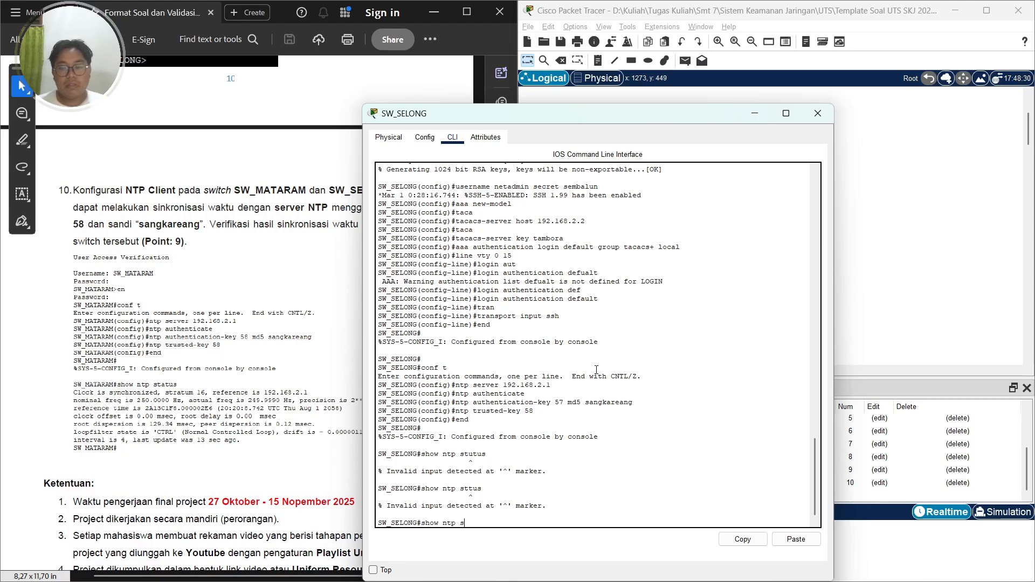
{"action": "key", "text": "Return"}
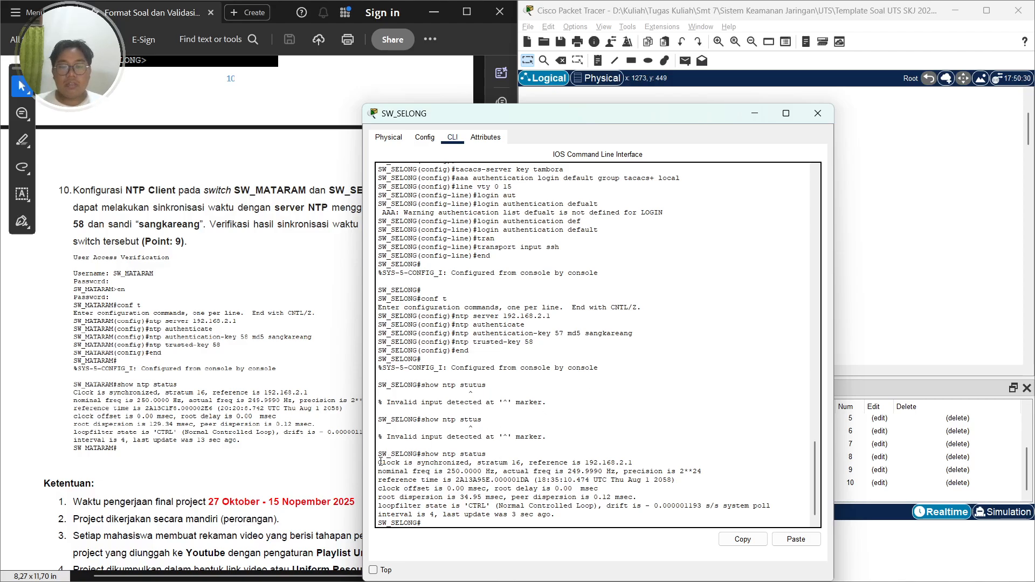
{"action": "left_click_drag", "start_coordinate": [380, 462], "coordinate": [469, 463]}
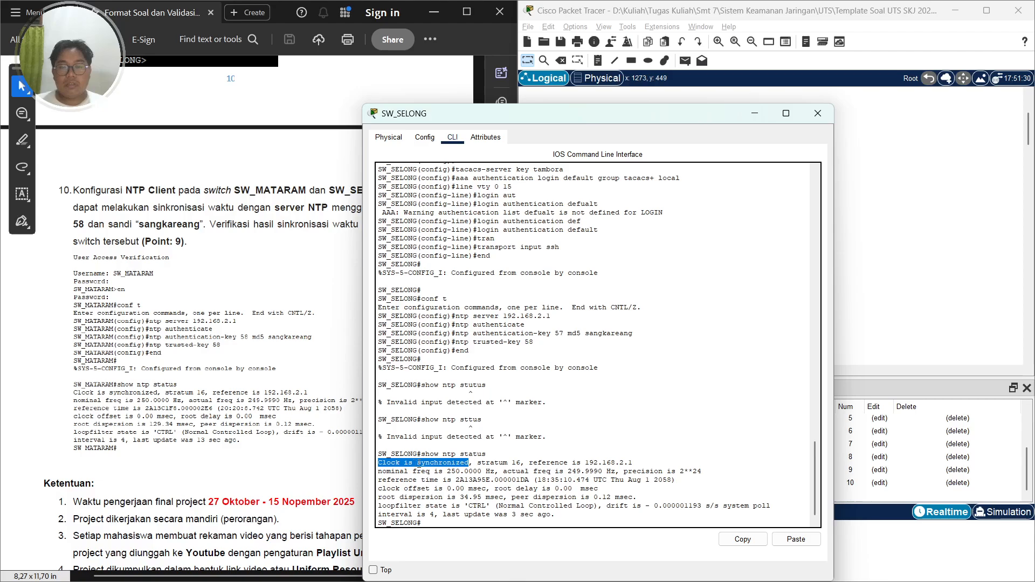
{"action": "left_click", "coordinate": [502, 463]}
{"action": "scroll", "coordinate": [564, 469], "scroll_direction": "down", "scroll_amount": 1}
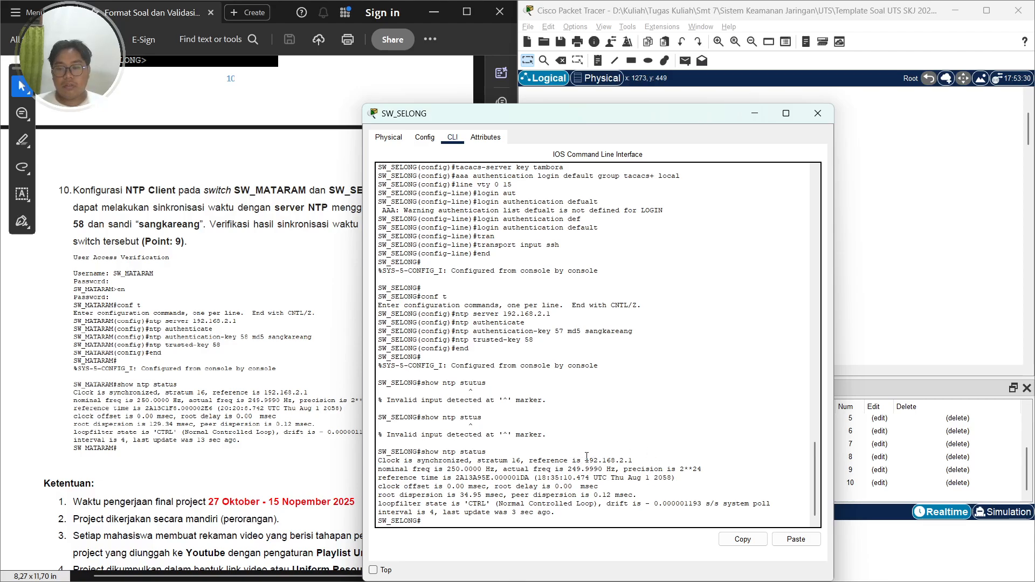
{"action": "left_click_drag", "start_coordinate": [633, 461], "coordinate": [584, 465]}
{"action": "left_click", "coordinate": [614, 451]}
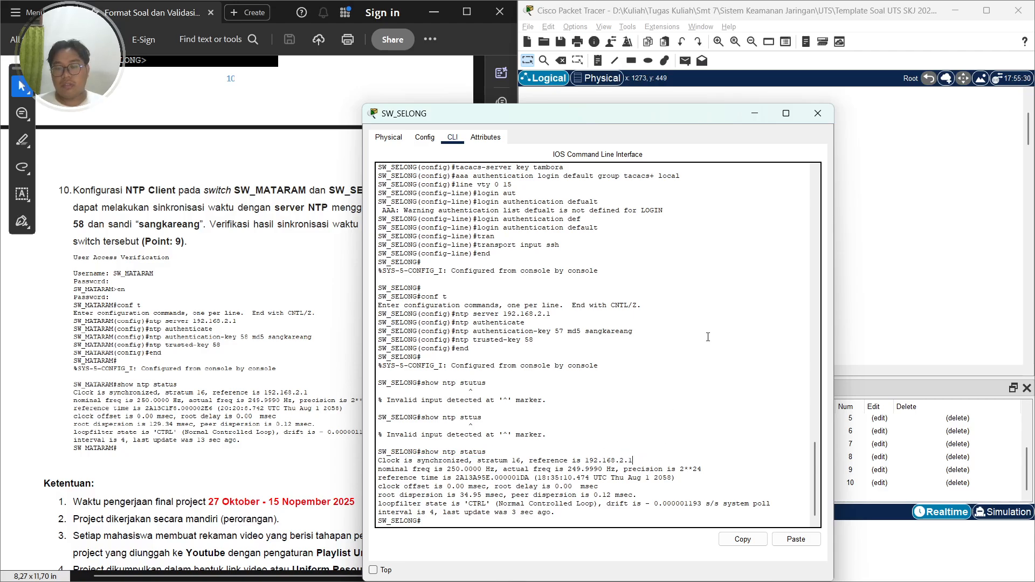
Close SW_SELONG's window and scroll through the remaining project requirements in the task document
{"action": "left_click", "coordinate": [818, 113]}
{"action": "scroll", "coordinate": [200, 424], "scroll_direction": "down", "scroll_amount": 3}
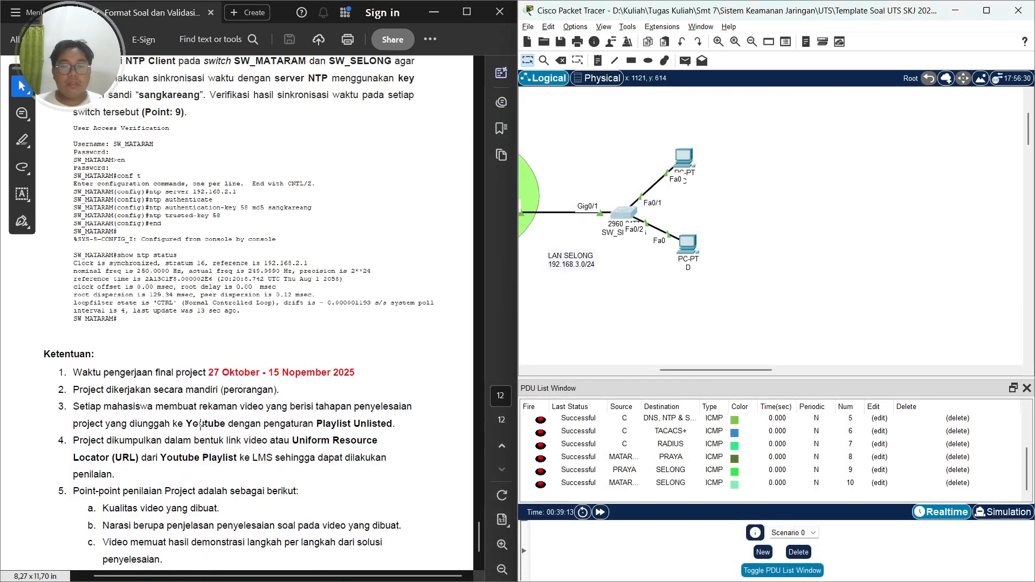
{"action": "scroll", "coordinate": [201, 425], "scroll_direction": "down", "scroll_amount": 2}
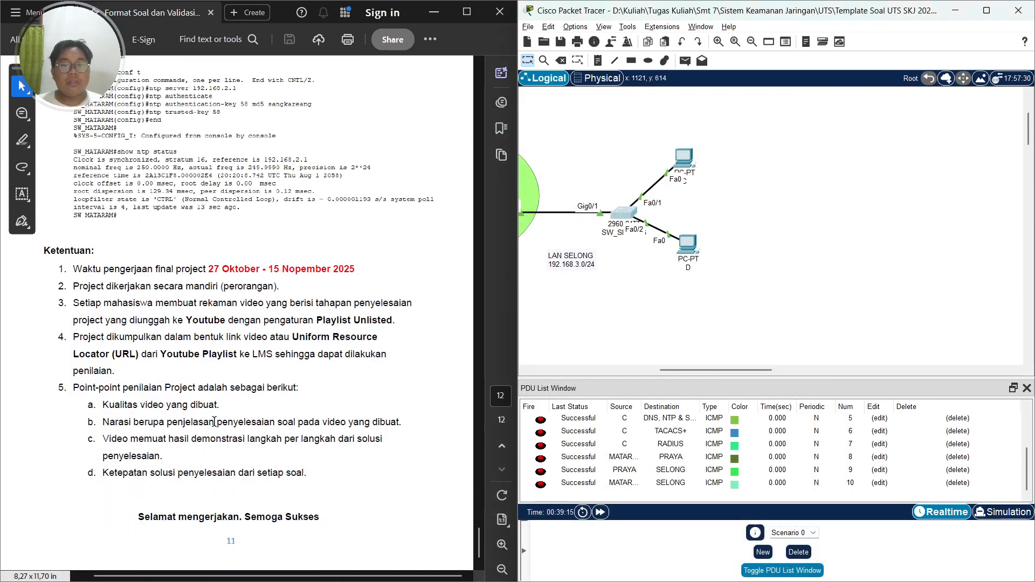
{"action": "scroll", "coordinate": [292, 360], "scroll_direction": "up", "scroll_amount": 2}
{"action": "scroll", "coordinate": [291, 360], "scroll_direction": "up", "scroll_amount": 1}
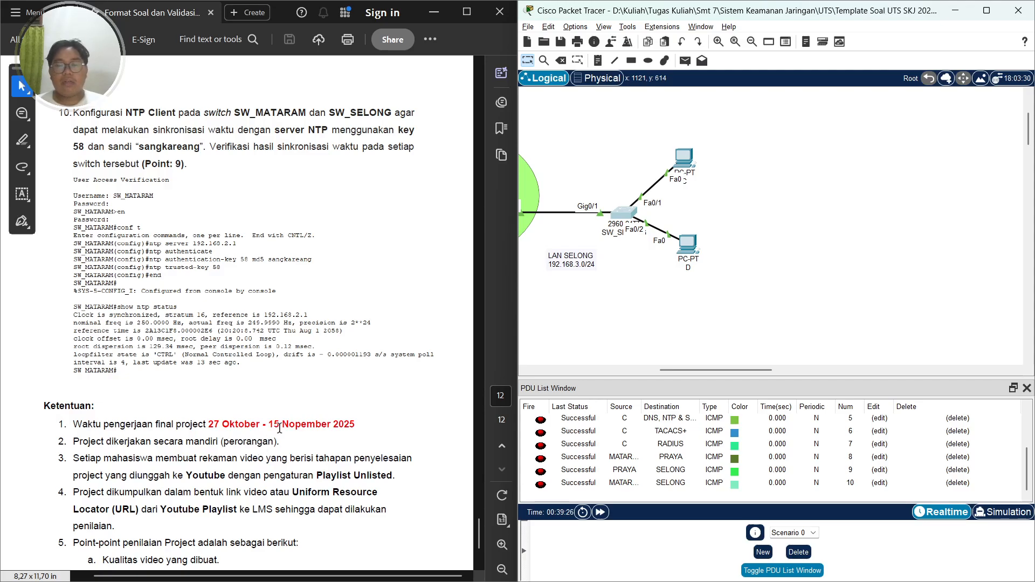
{"action": "key", "text": "alt+Tab"}
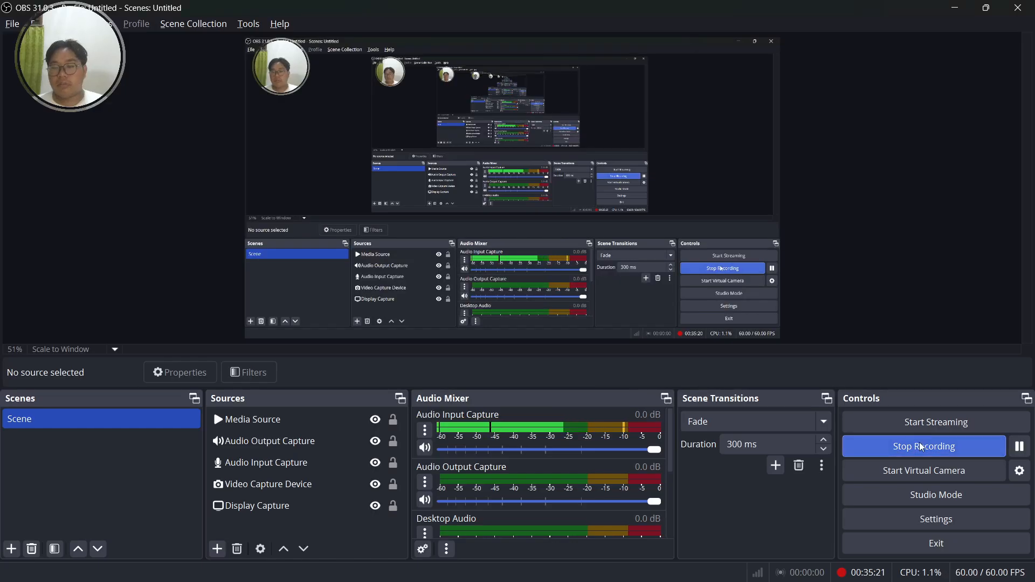